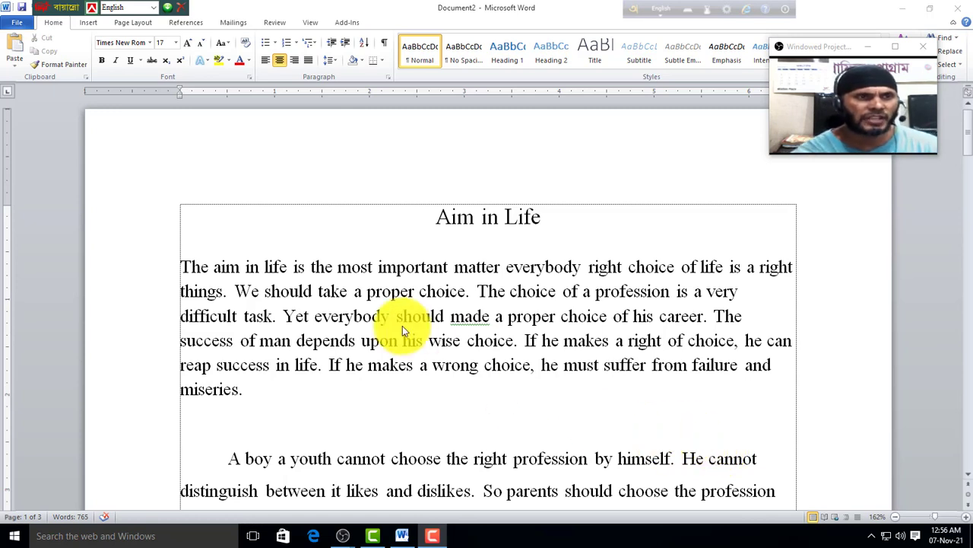
Step: Browse the Insert, Page Layout, References, Mailings, Review and View ribbon tabs in turn
left_click(15, 25)
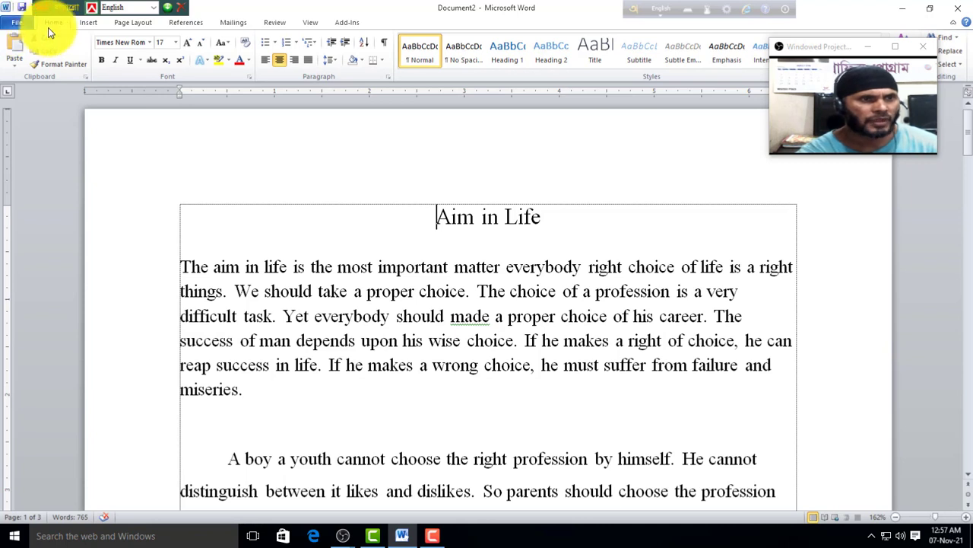
left_click(89, 23)
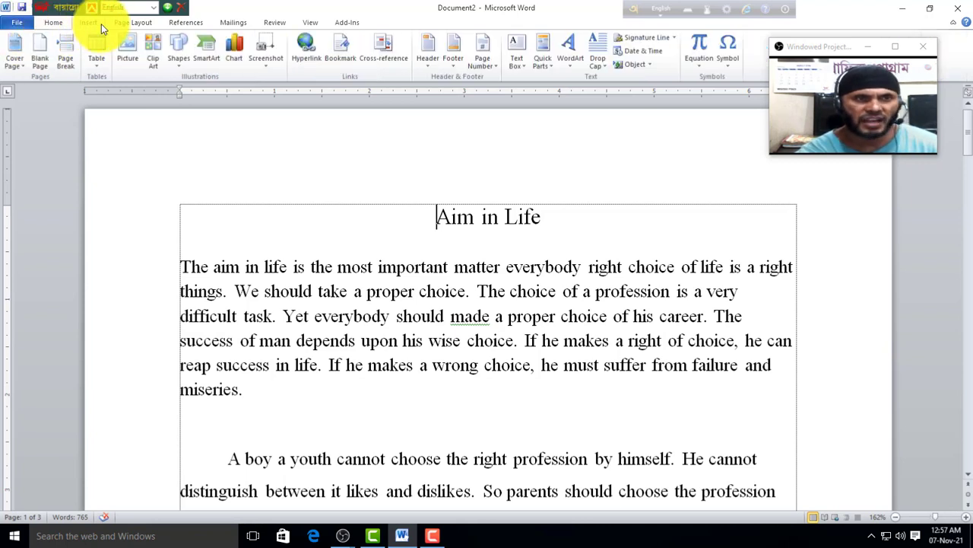
left_click(129, 26)
left_click(190, 24)
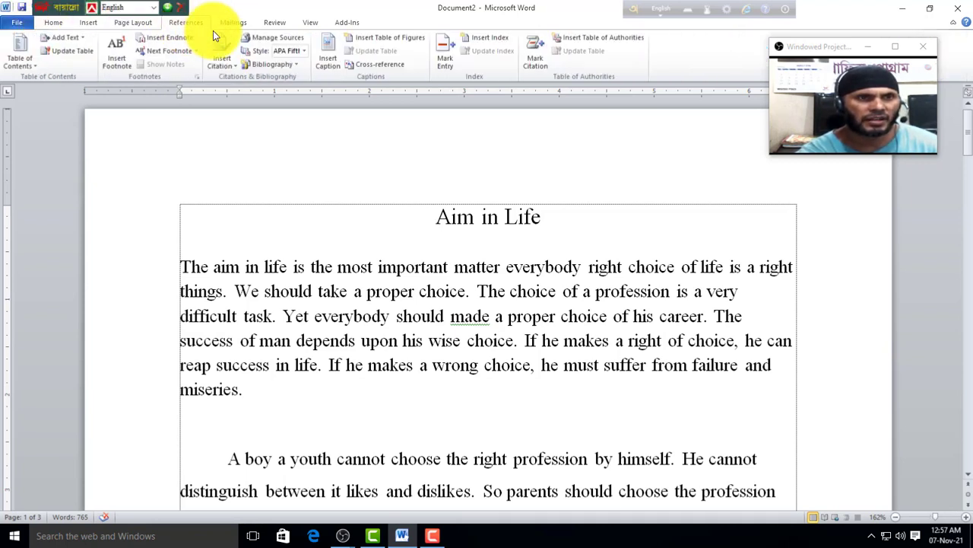
left_click(233, 24)
left_click(279, 25)
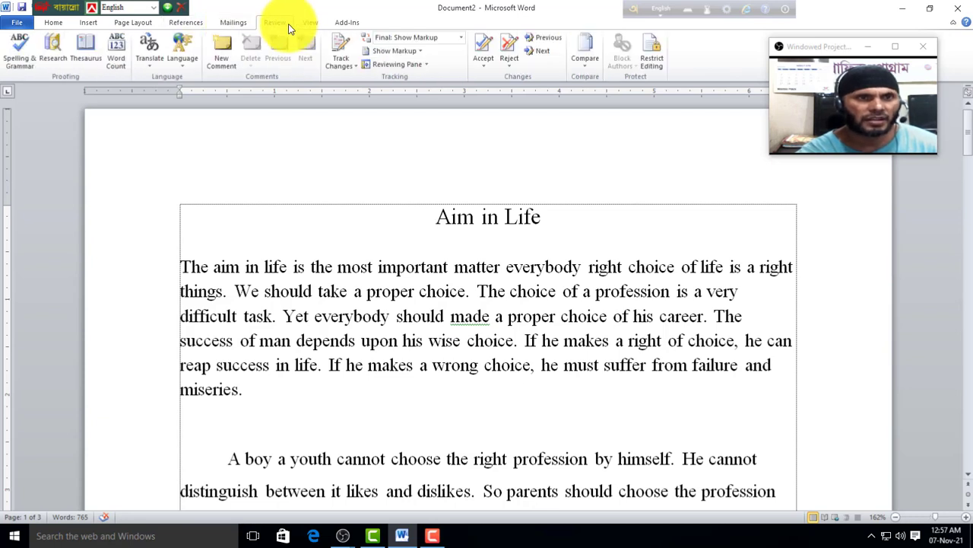
left_click(311, 23)
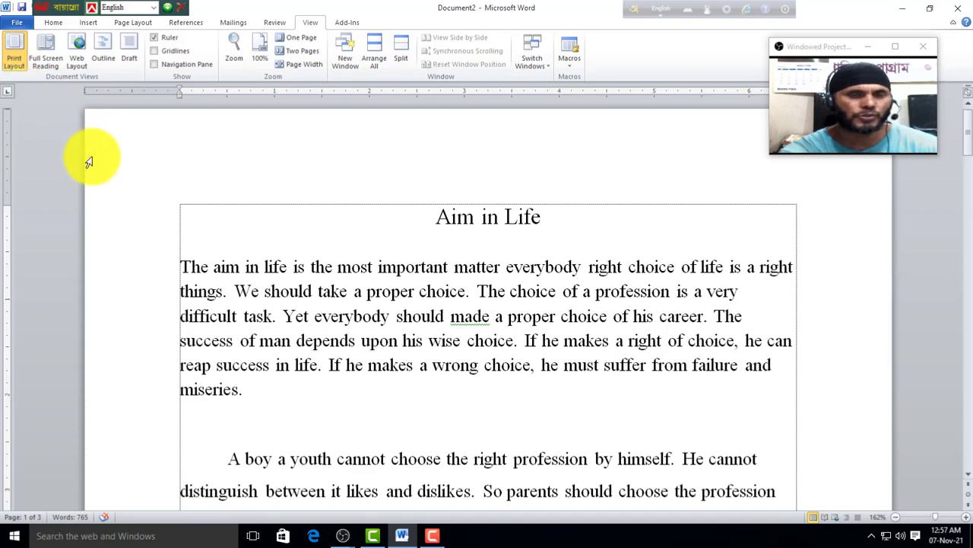
Step: Visit the File backstage, return to the essay, then show Document2's Info page
left_click(12, 26)
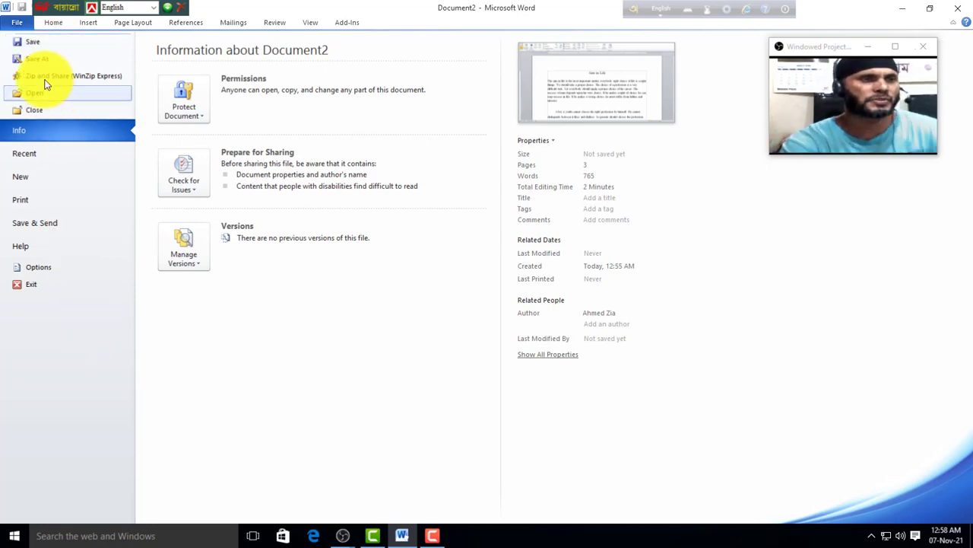
left_click(55, 24)
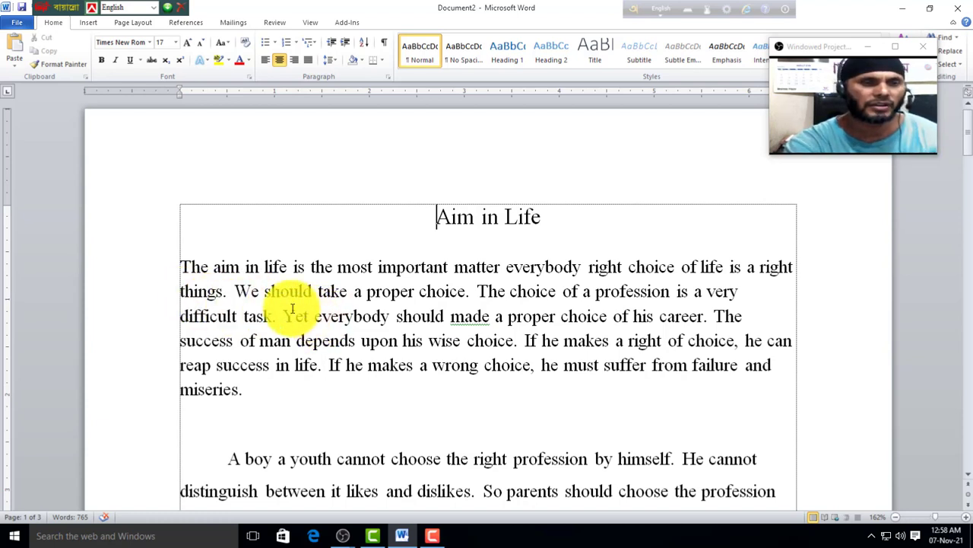
left_click(17, 25)
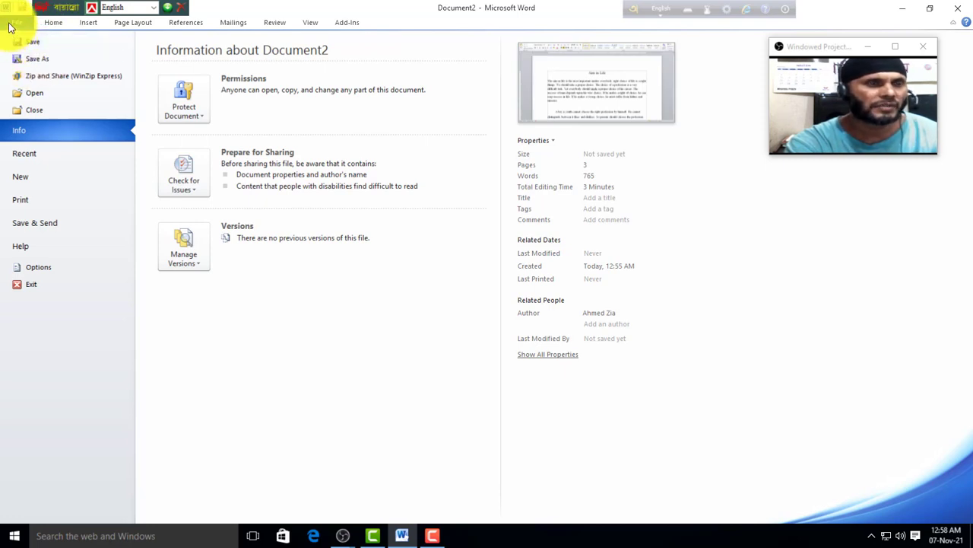
Step: Save the essay to the Desktop as the Word document 'Ahmed'
left_click(33, 41)
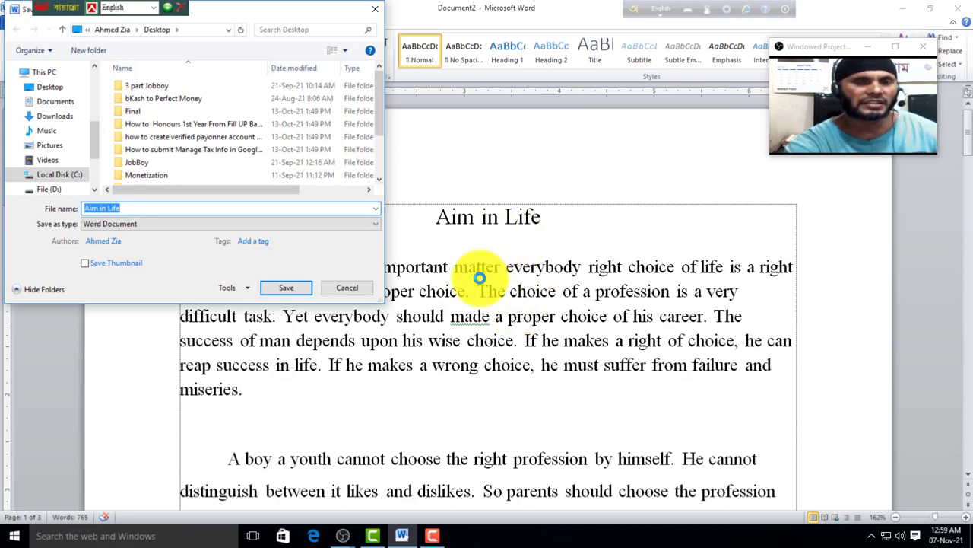
left_click(124, 207)
left_click_drag(125, 207, 61, 212)
type("Ahmed")
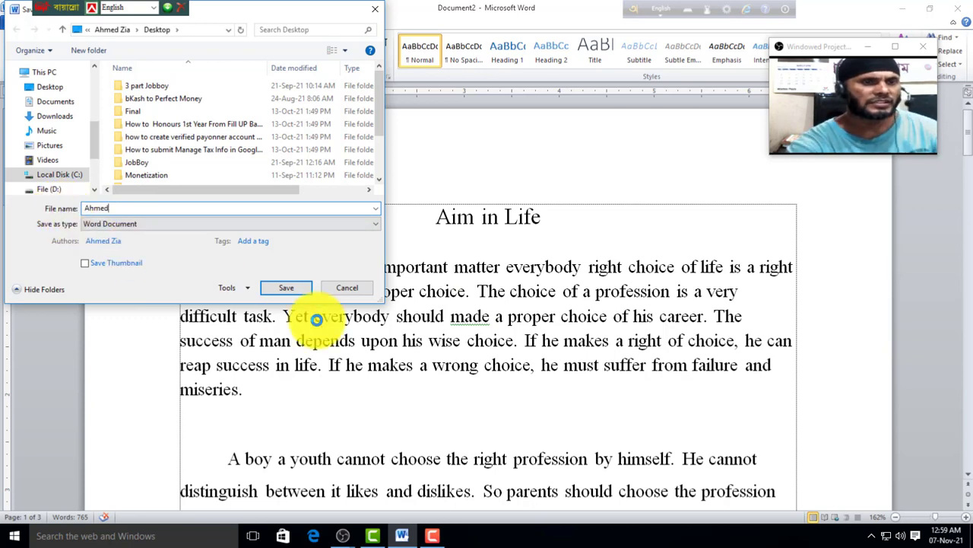
left_click(289, 292)
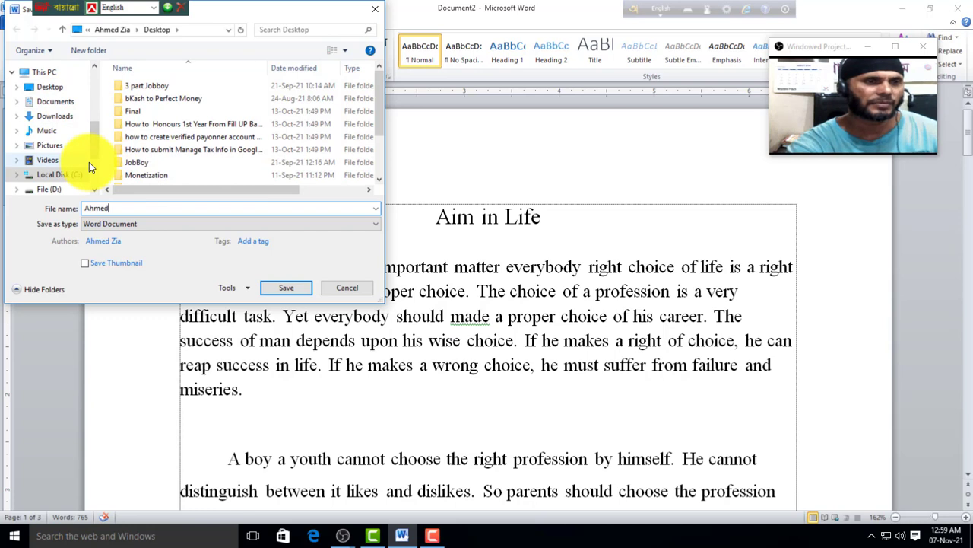
left_click(51, 89)
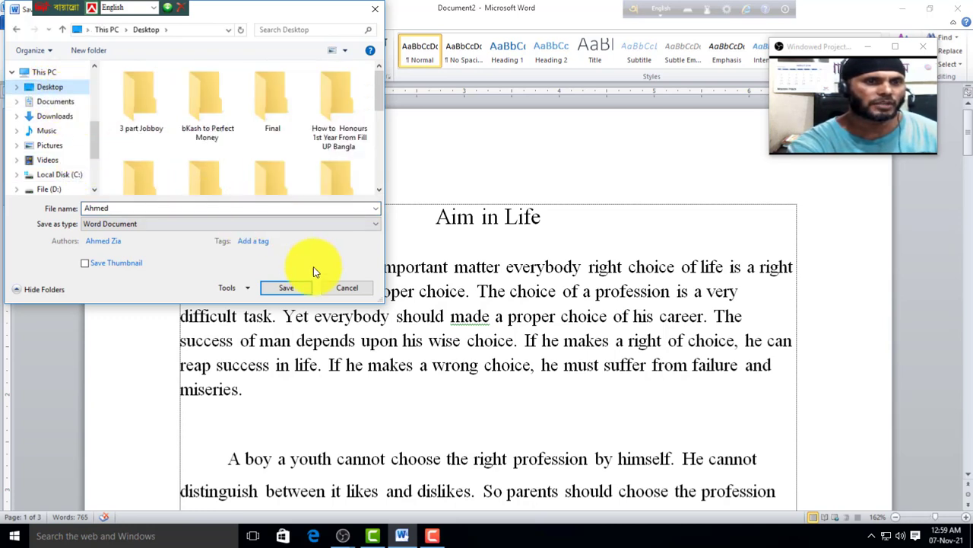
left_click(285, 289)
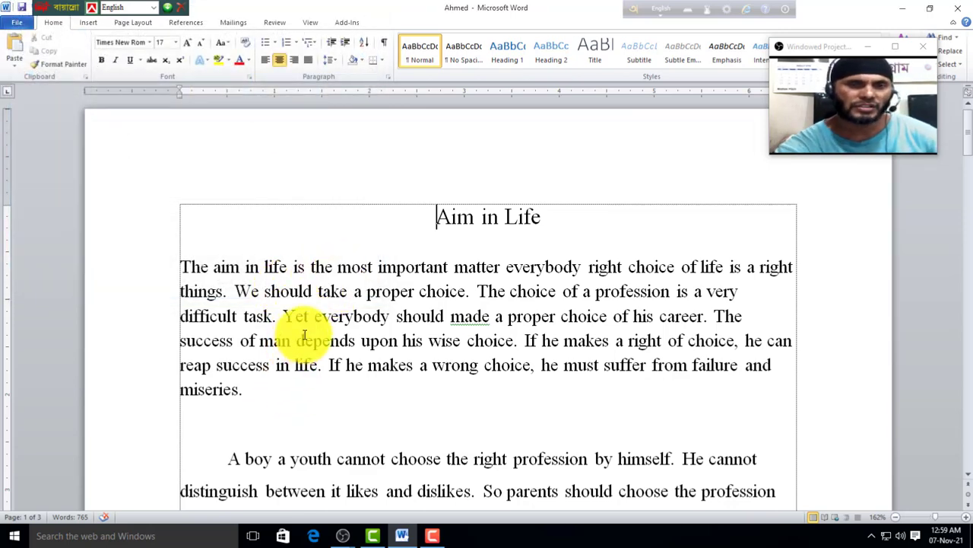
Step: Close the saved 'Ahmed' essay from the File menu
left_click(16, 22)
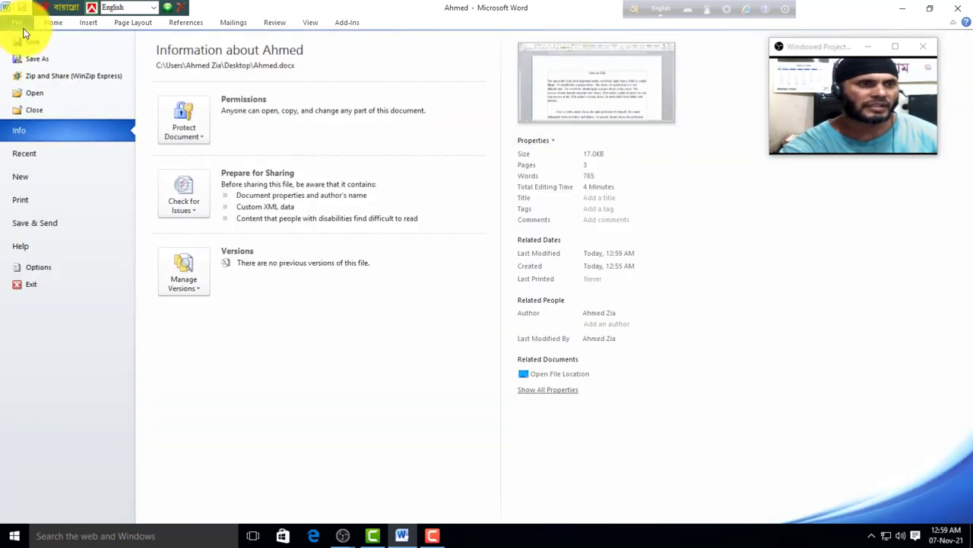
left_click(39, 23)
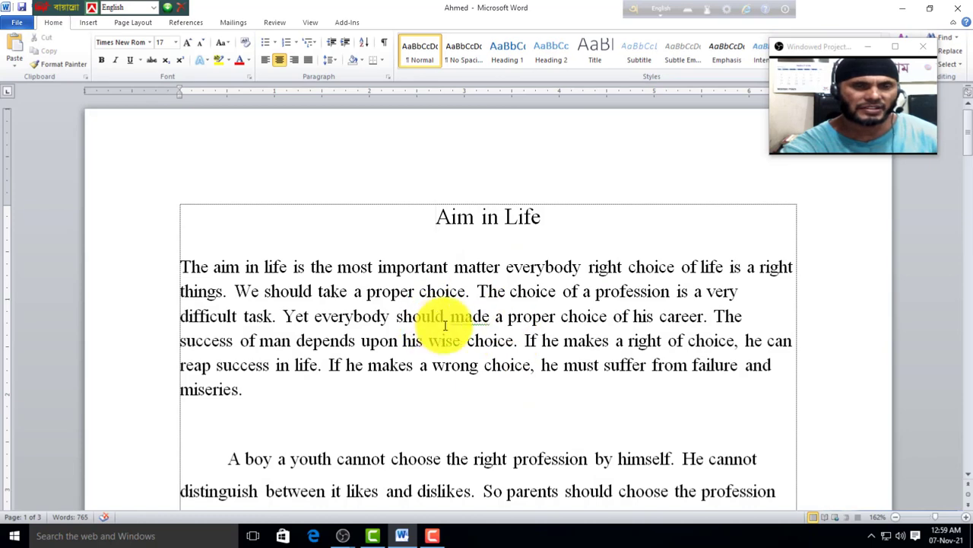
left_click(18, 23)
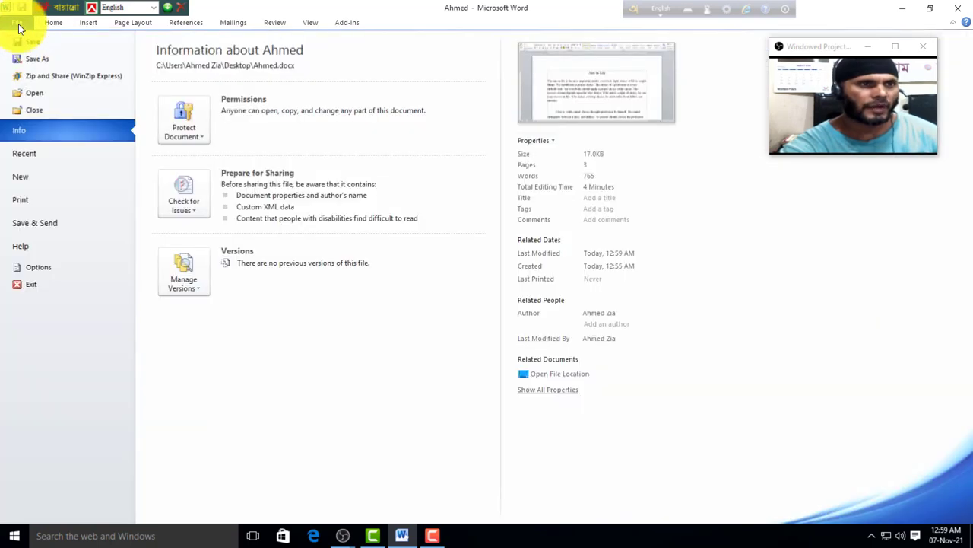
left_click(41, 114)
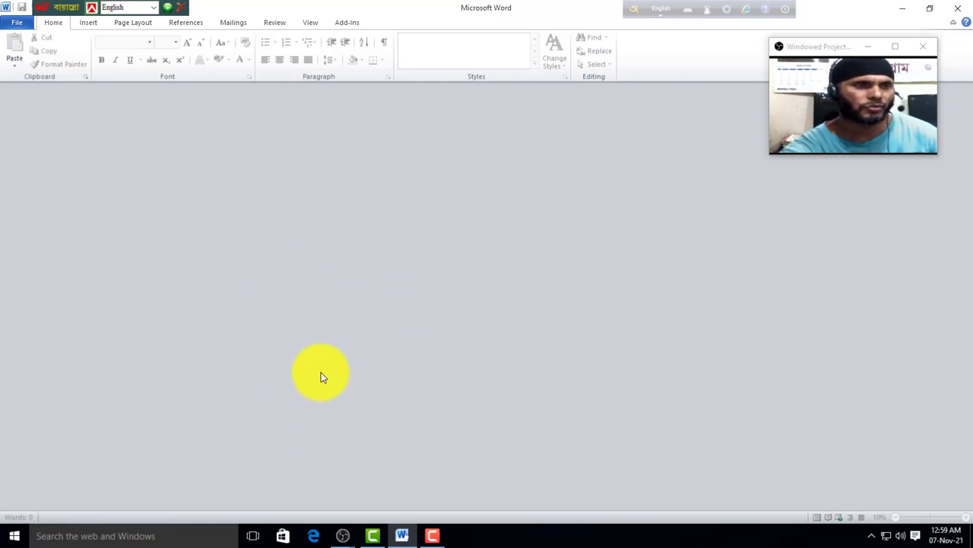
Step: Reopen 'Ahmed' from the Desktop folder
left_click(13, 23)
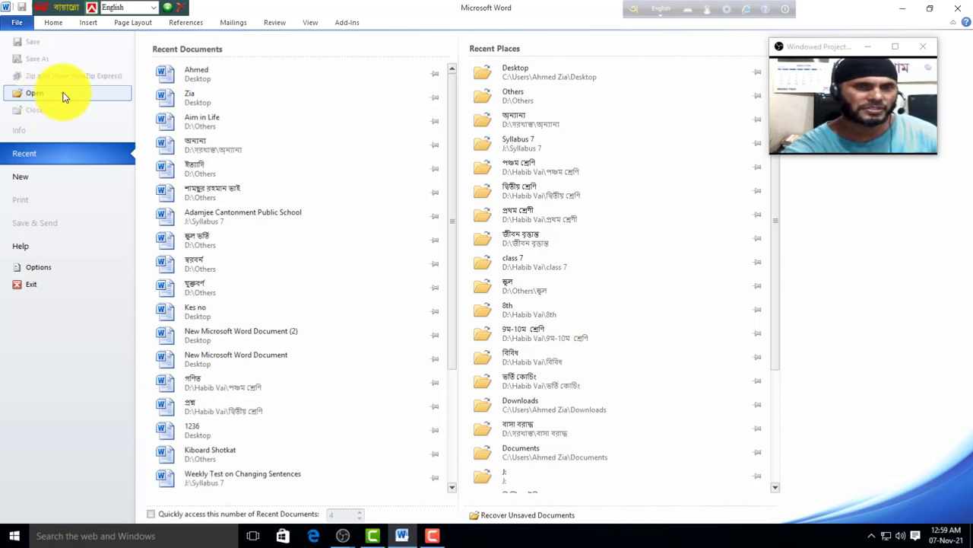
left_click(35, 93)
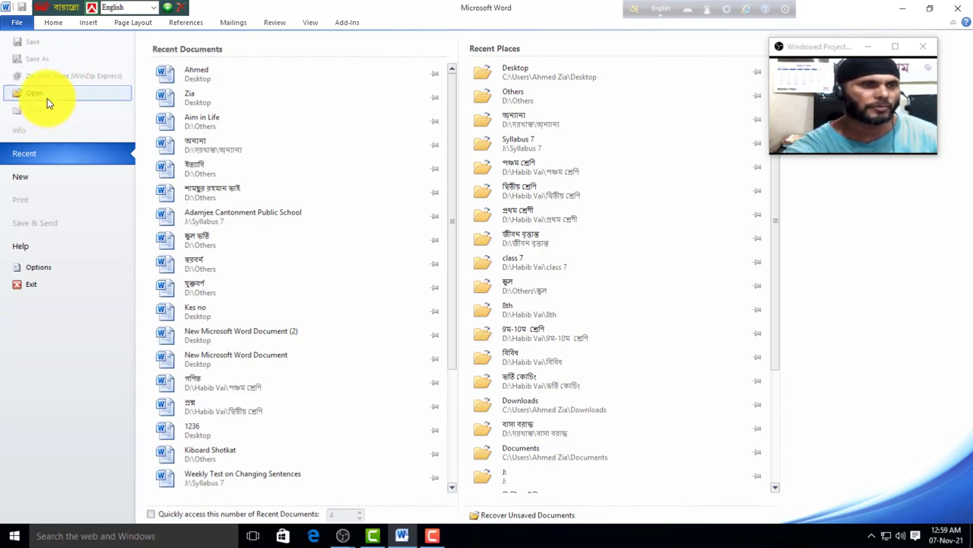
left_click(35, 94)
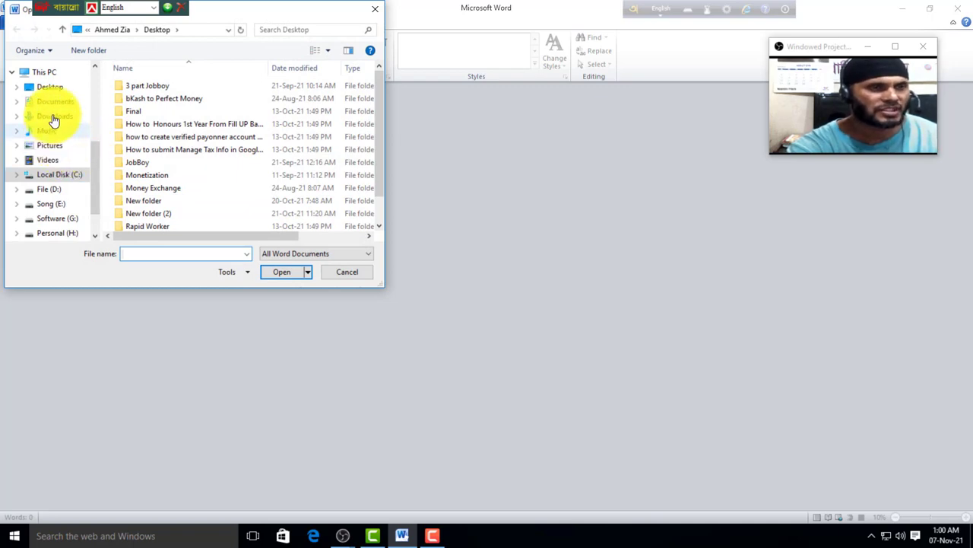
left_click(53, 88)
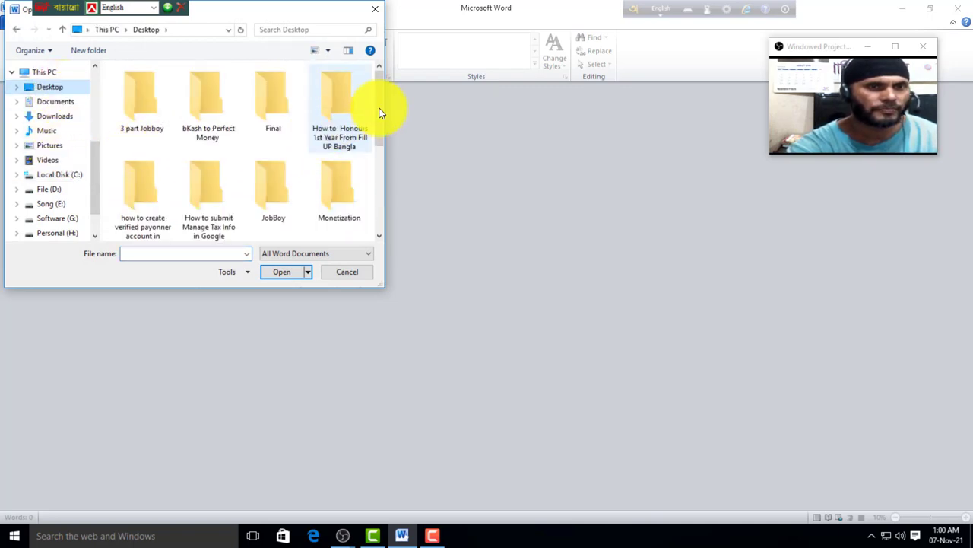
left_click_drag(379, 123, 386, 196)
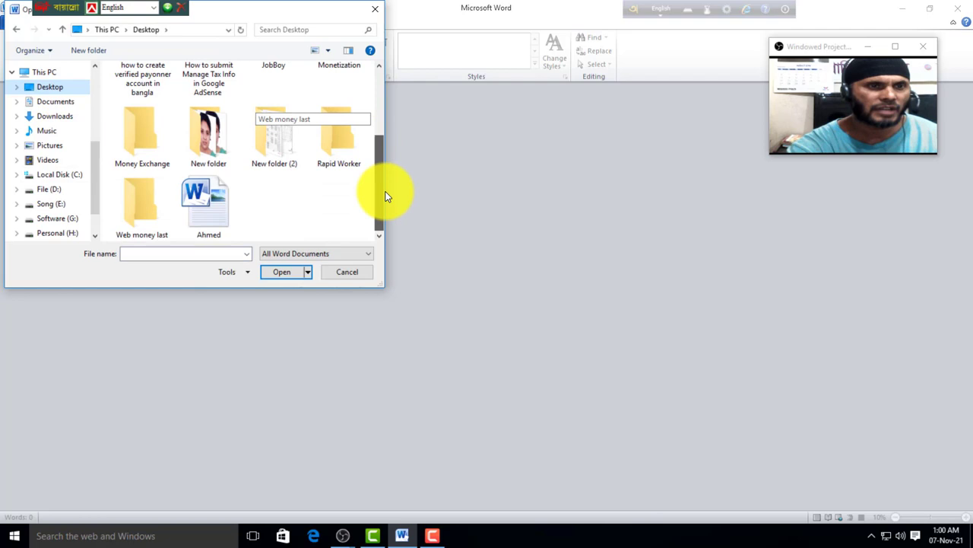
left_click(214, 219)
left_click(283, 274)
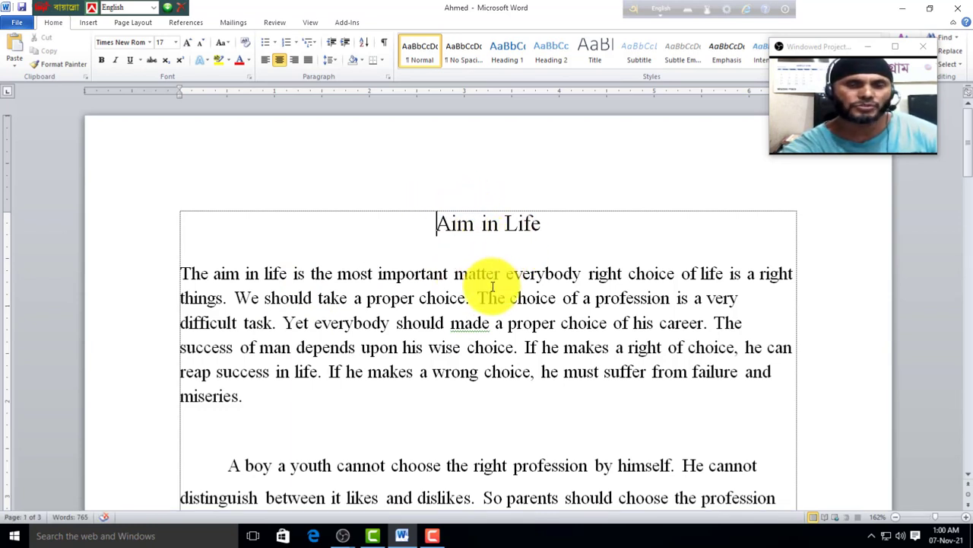
Step: Open and close the File backstage twice, returning to the essay
left_click(15, 23)
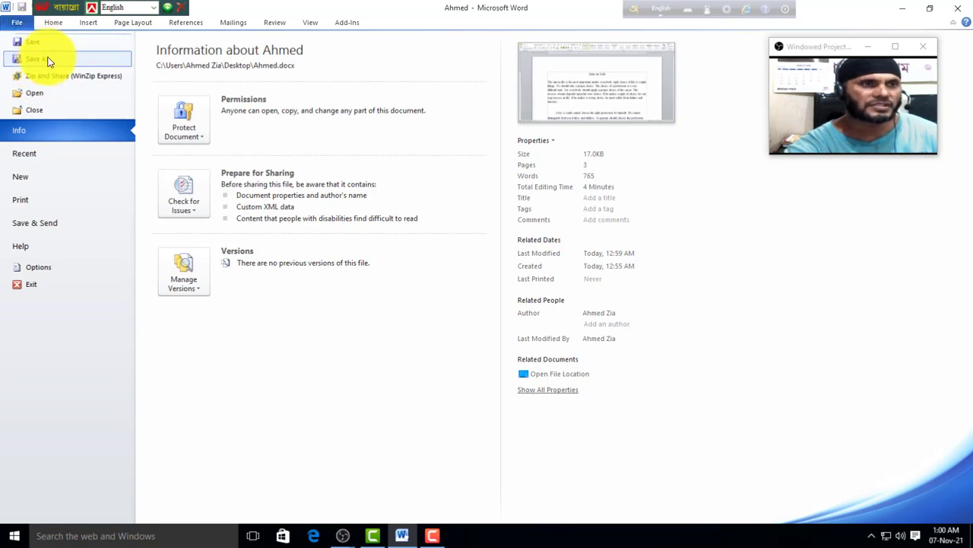
left_click(51, 24)
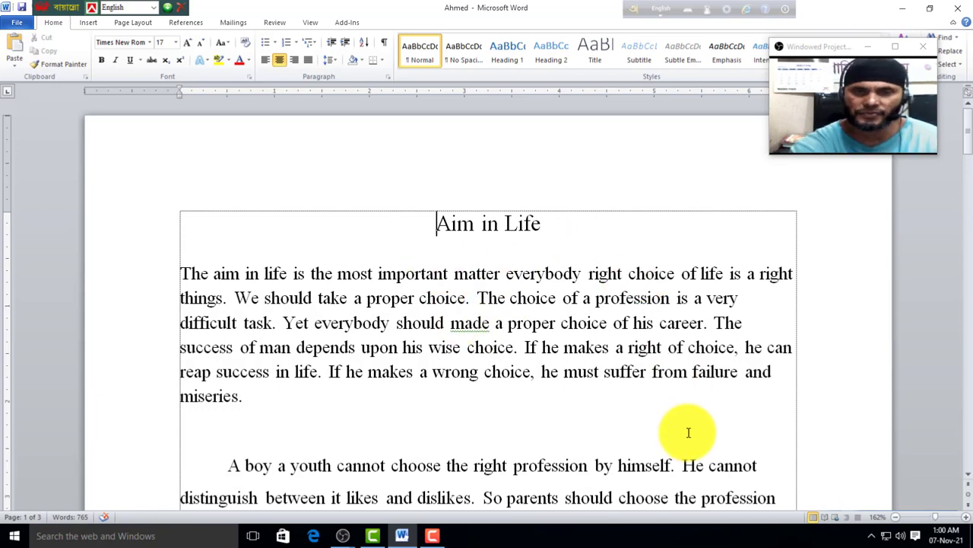
left_click(13, 29)
left_click(18, 43)
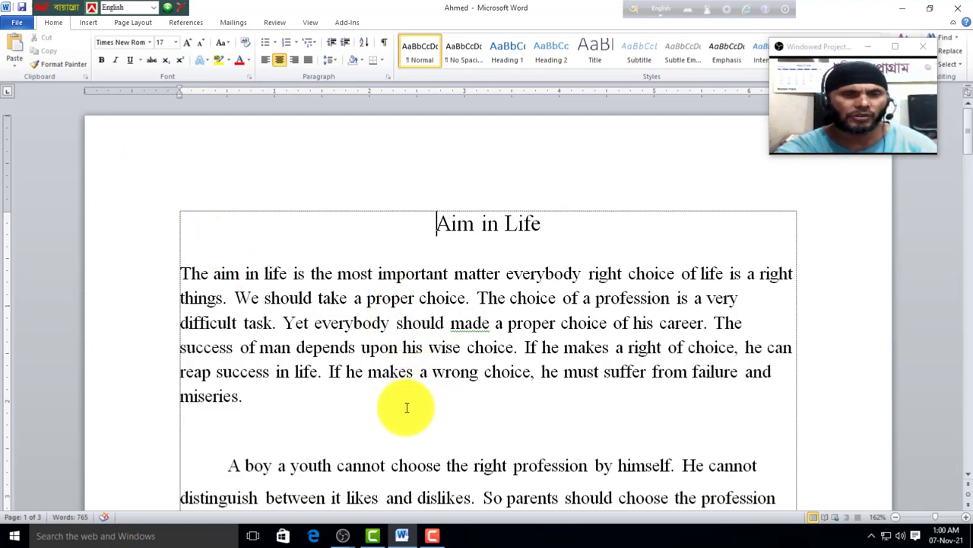
Step: Type the test text 'xgsgedsg' below the first paragraph and check the Info page
double_click(327, 396)
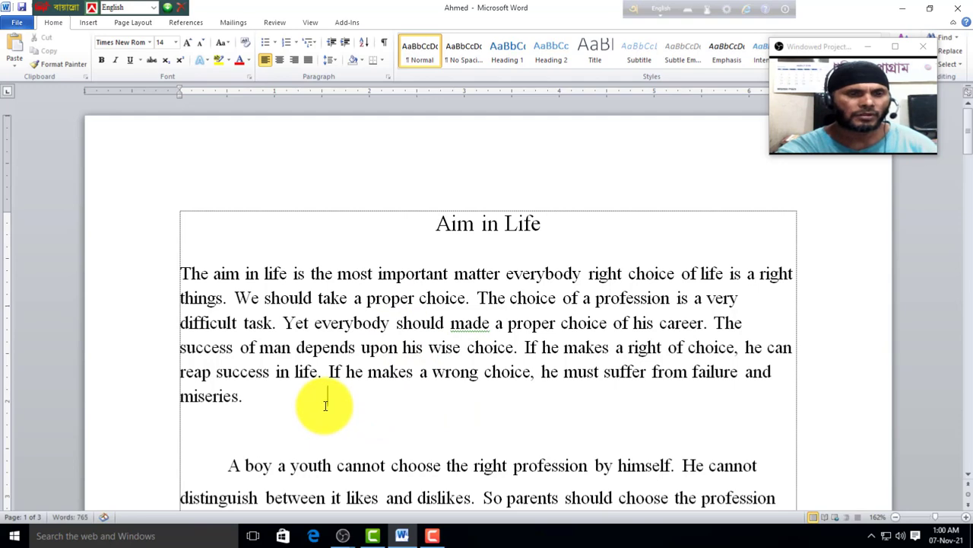
type("xgsgedsg")
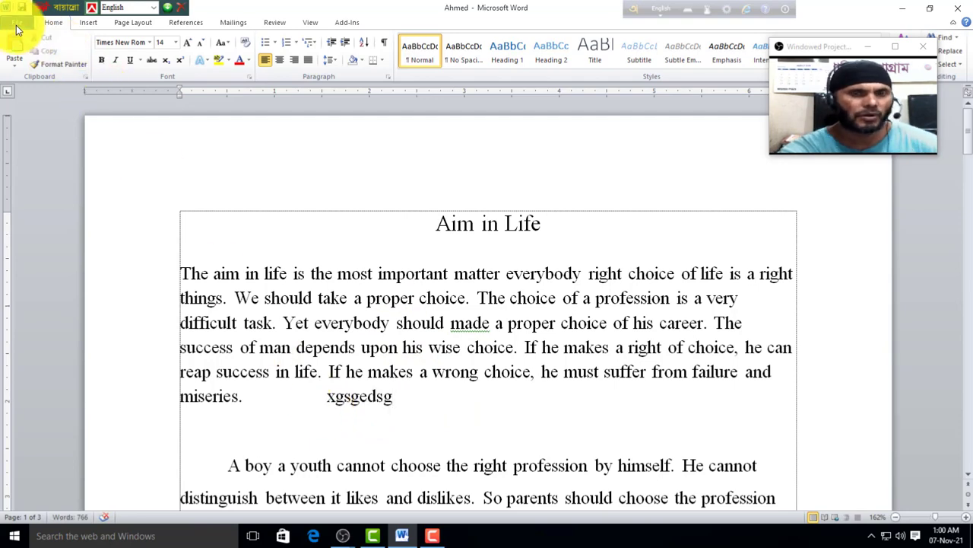
left_click(16, 25)
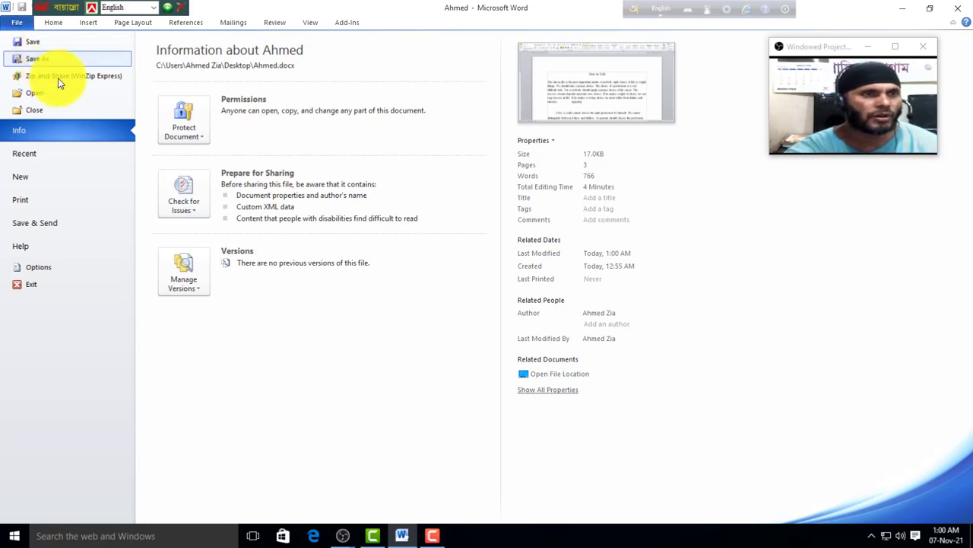
left_click(55, 21)
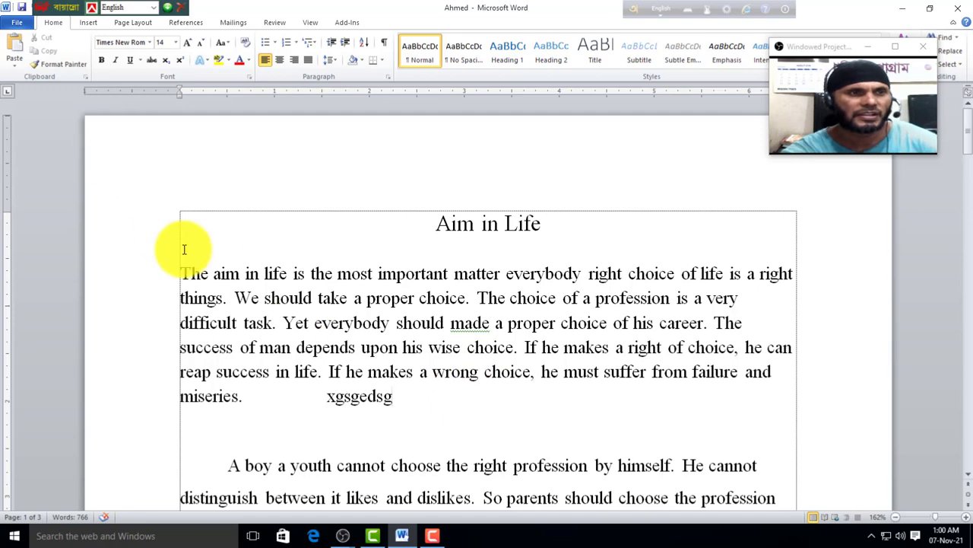
left_click(23, 23)
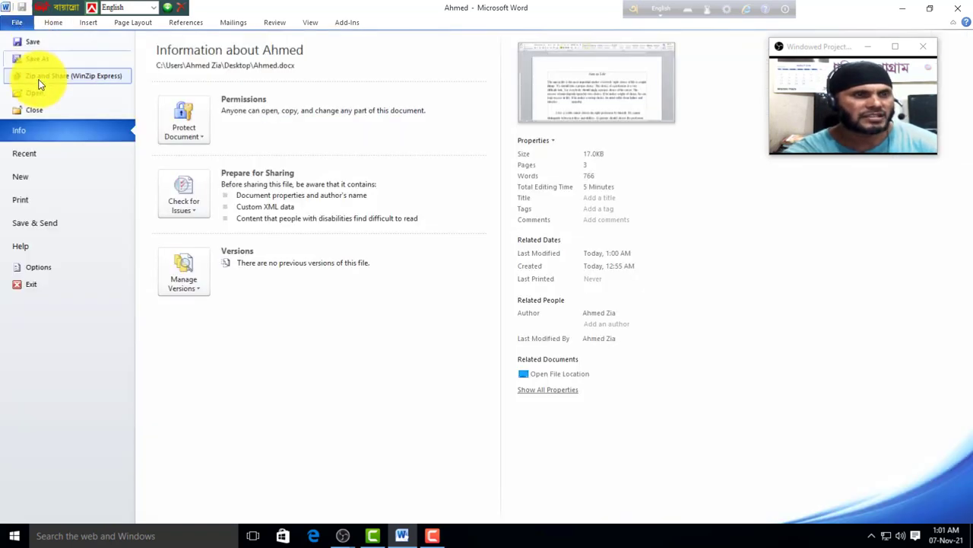
Step: In Save As General Options, set passwords to open and to modify, confirming both
key("Escape")
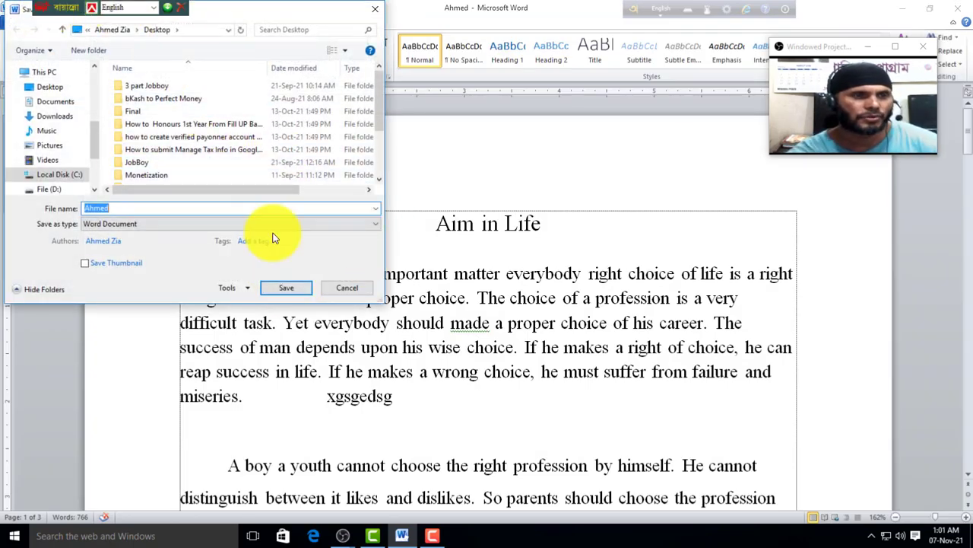
left_click(268, 288)
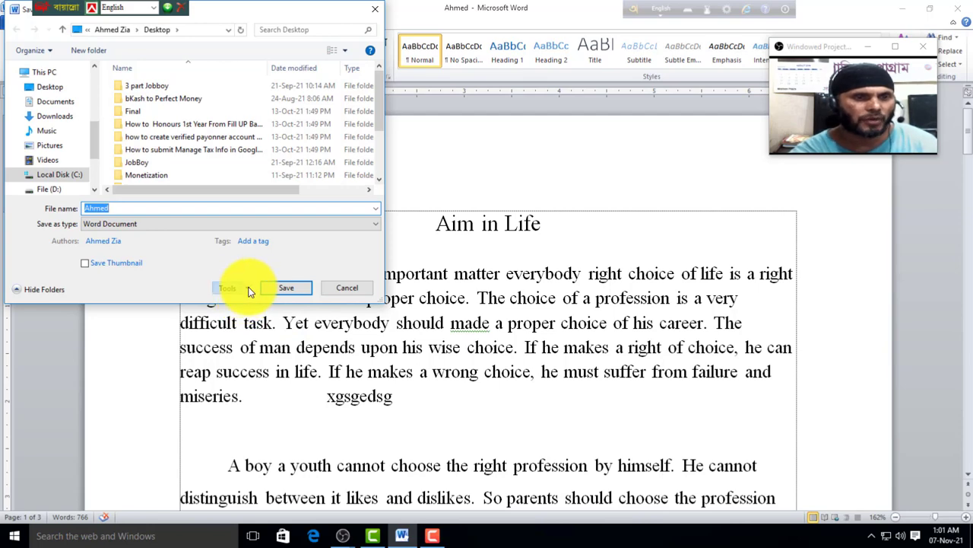
left_click(248, 292)
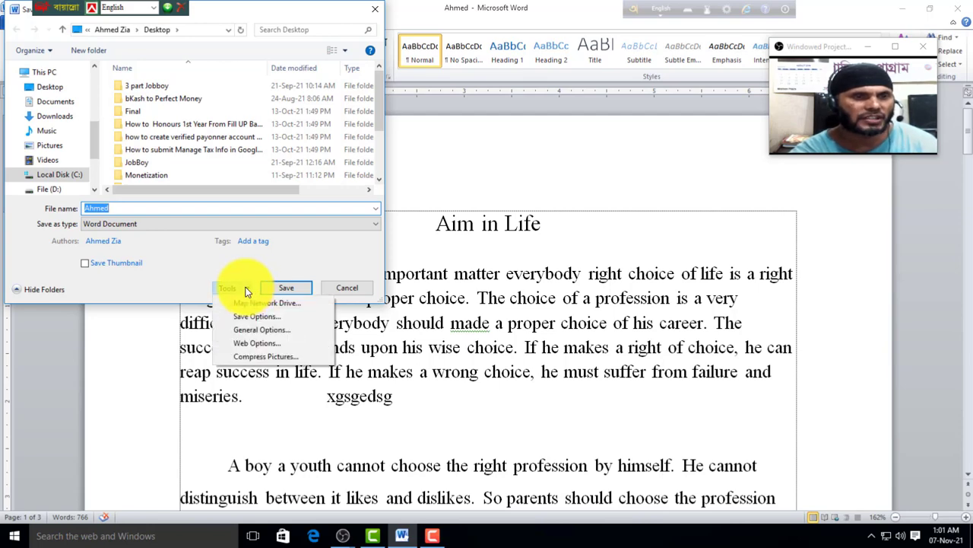
left_click(264, 331)
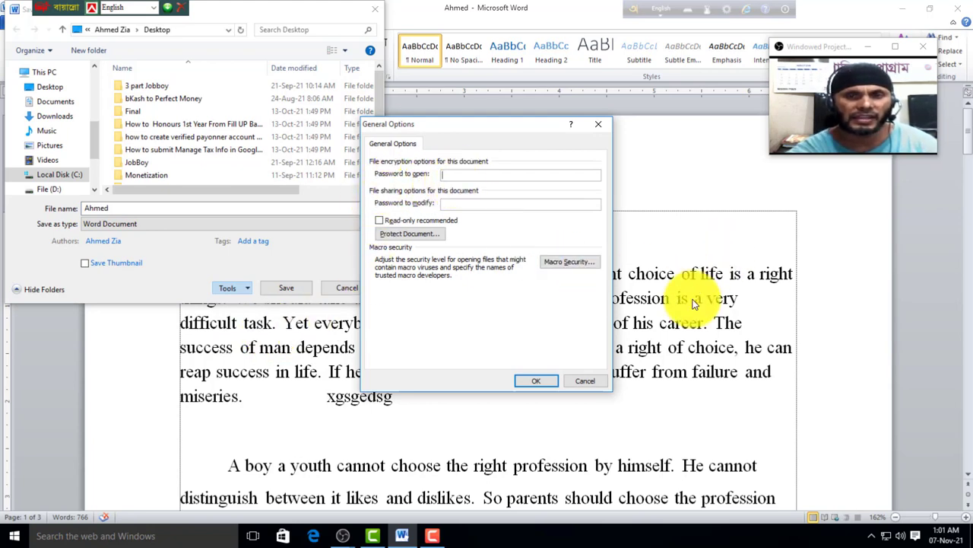
left_click(460, 203)
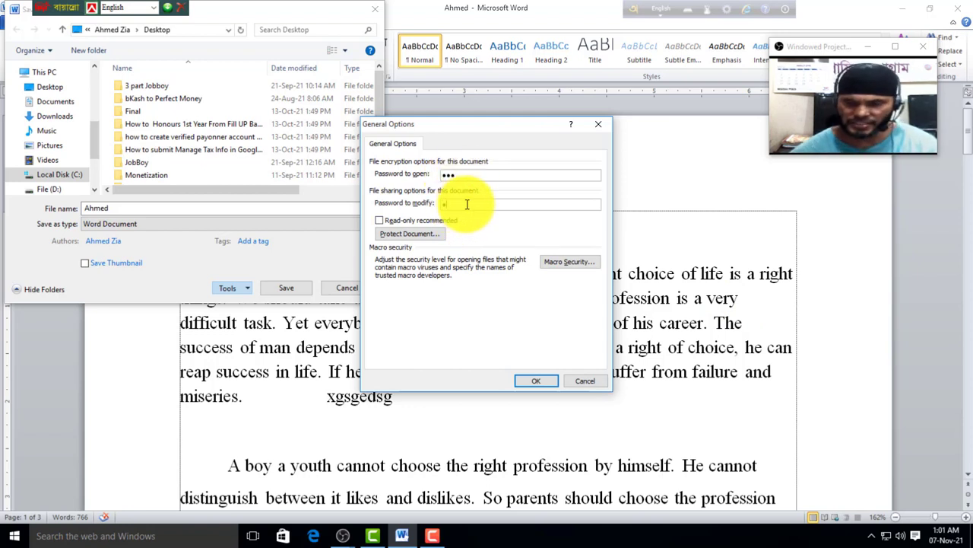
left_click(536, 380)
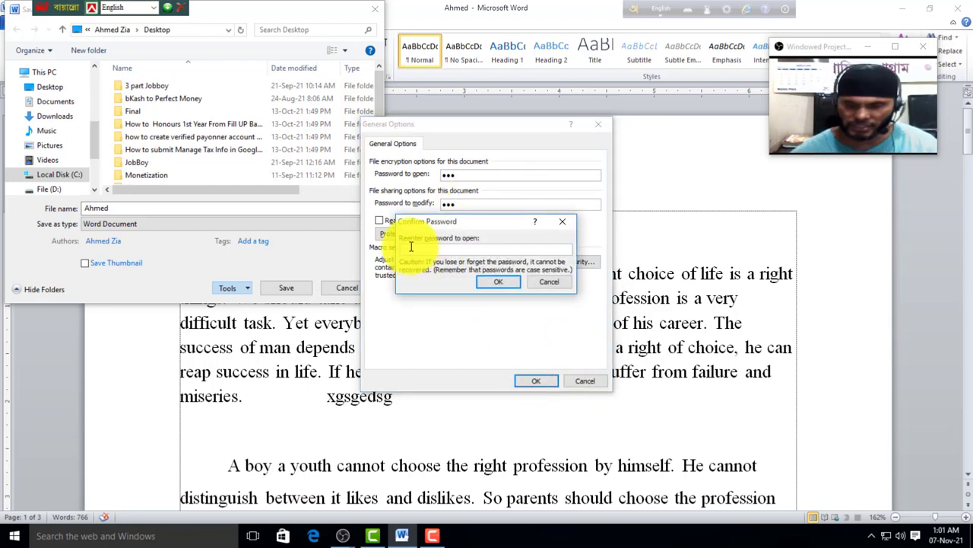
left_click(496, 281)
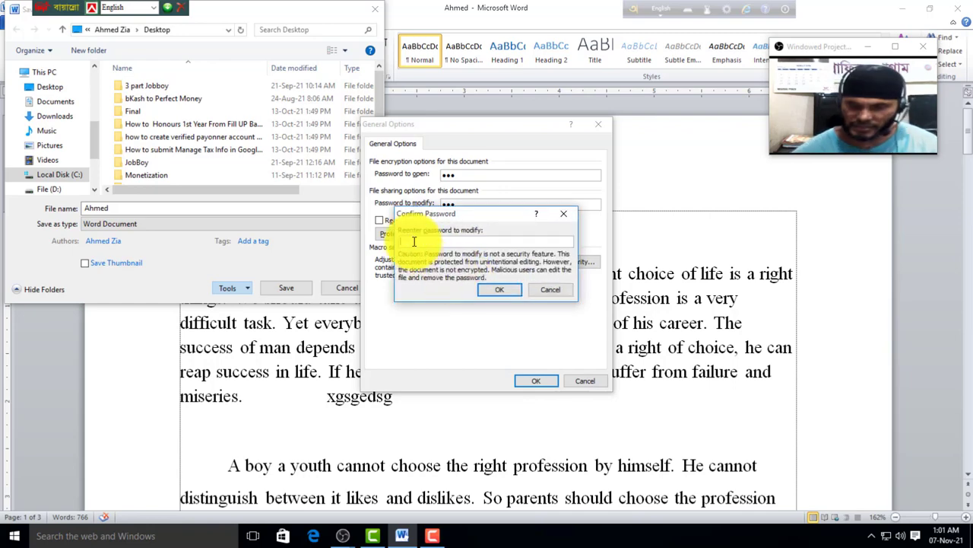
left_click(497, 289)
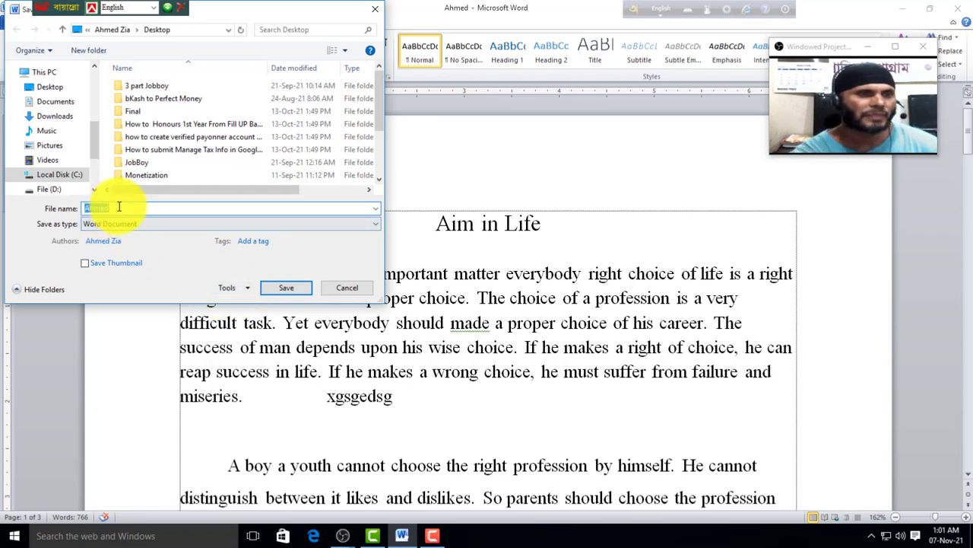
Step: Save the password-protected copy to the Desktop as 'Zia'
type("Zia")
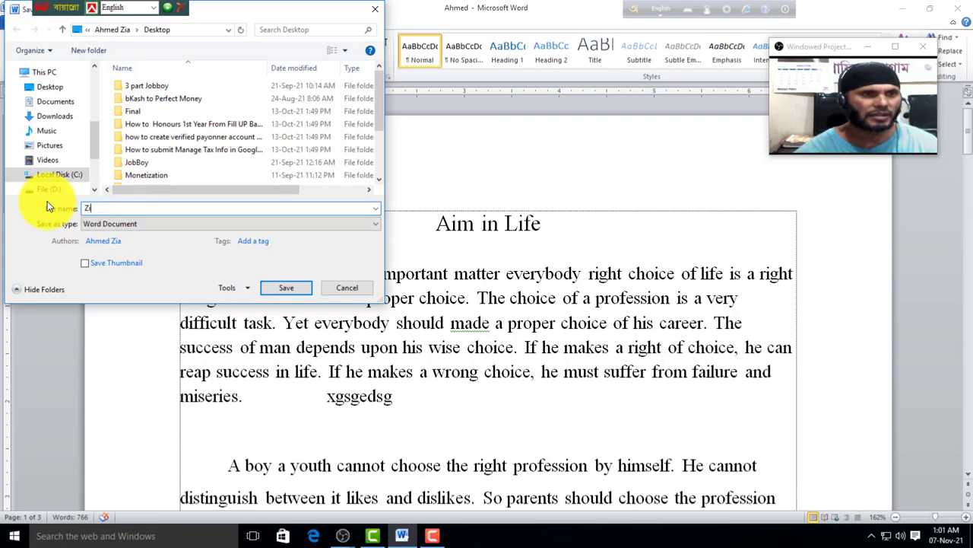
left_click(47, 87)
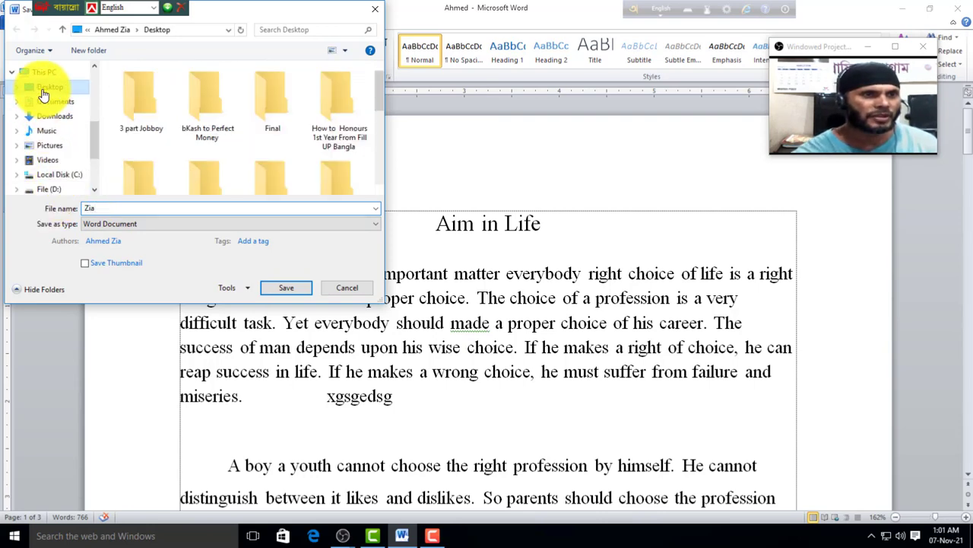
left_click(287, 291)
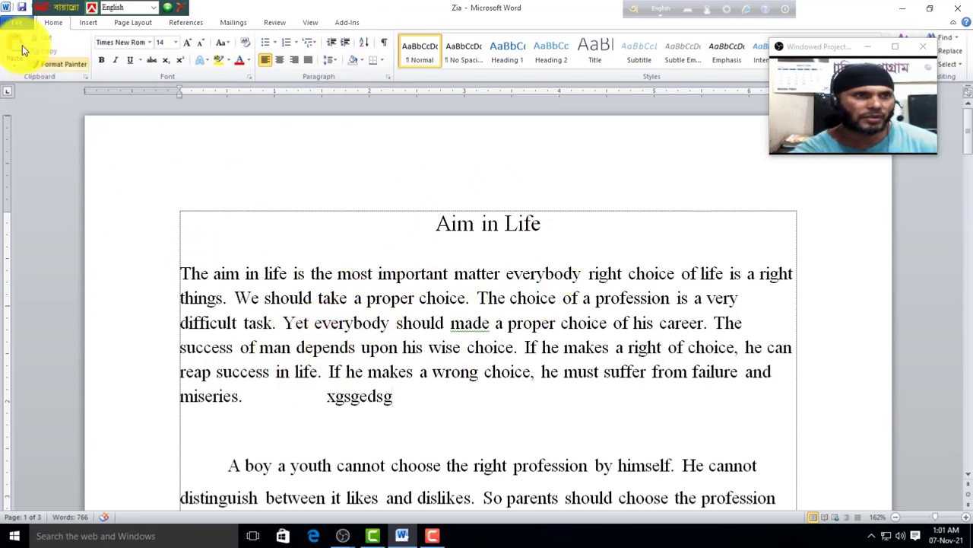
Step: Close the document and show the Recent documents list
left_click(16, 22)
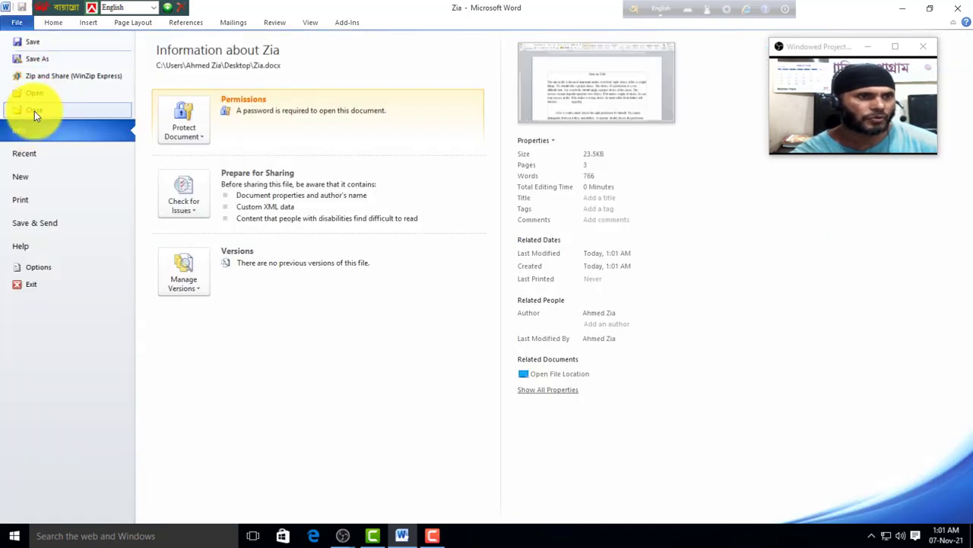
left_click(34, 110)
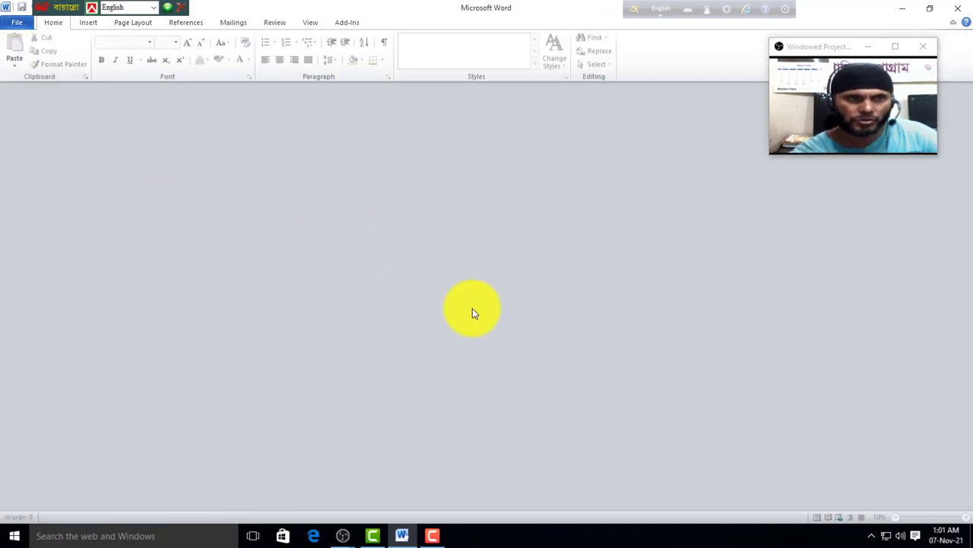
left_click(18, 24)
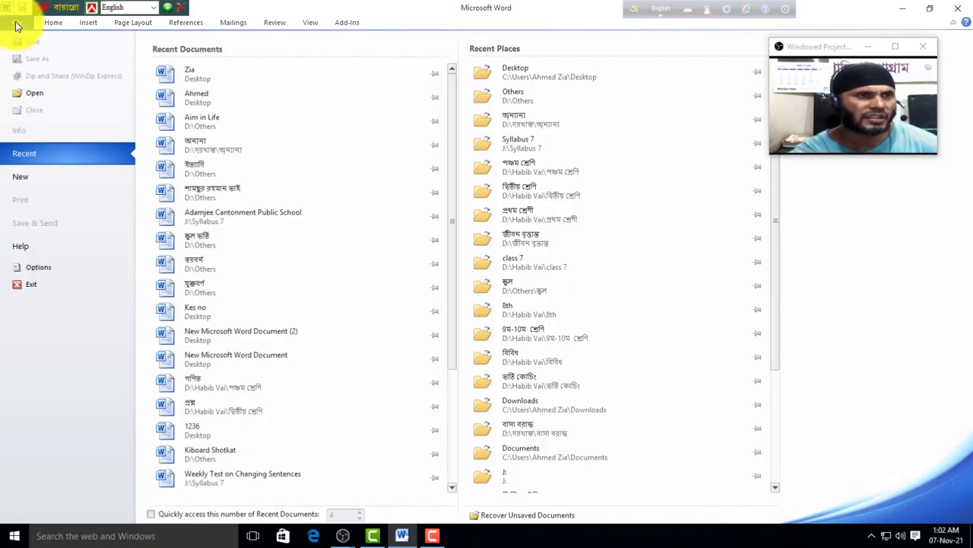
Step: Open 'Zia' from the Desktop, entering the open password and then the modify password
left_click(31, 91)
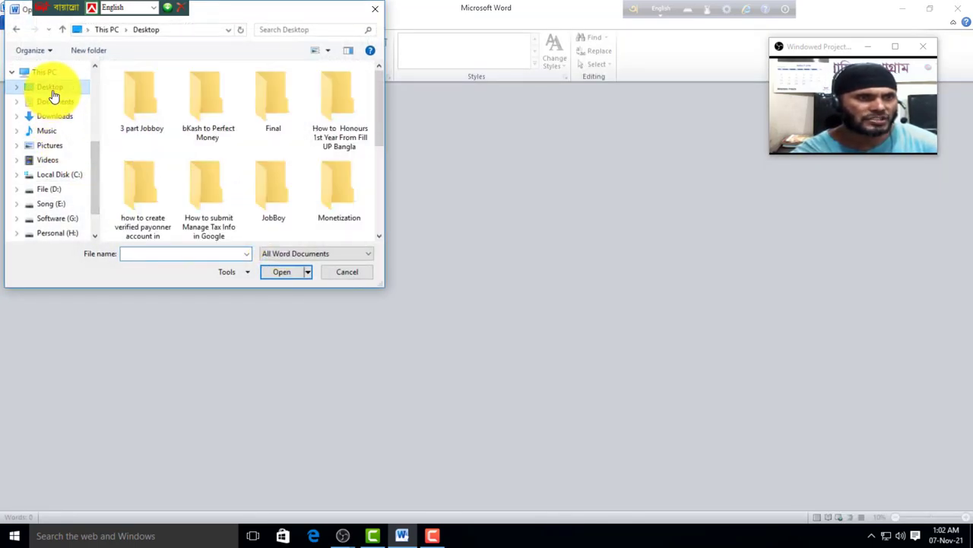
left_click_drag(380, 118, 380, 191)
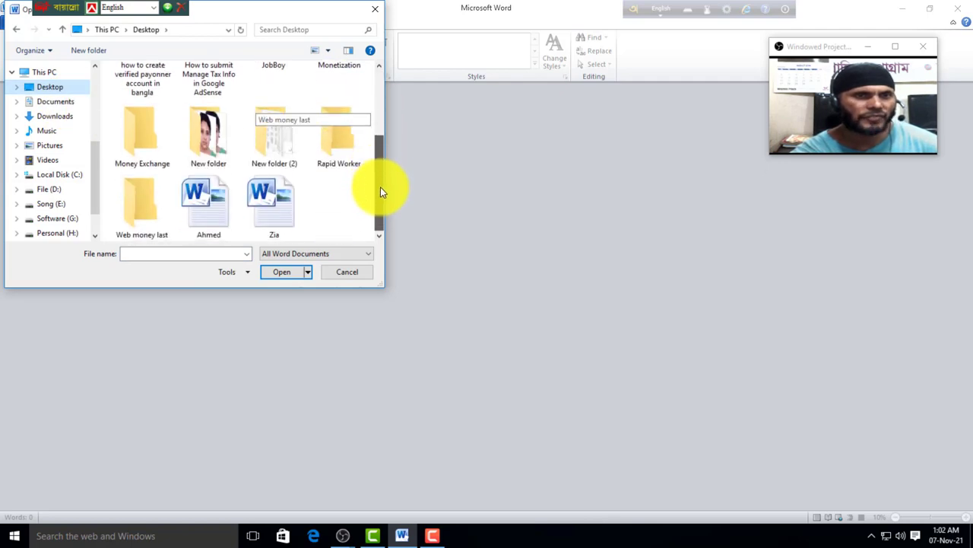
left_click(273, 204)
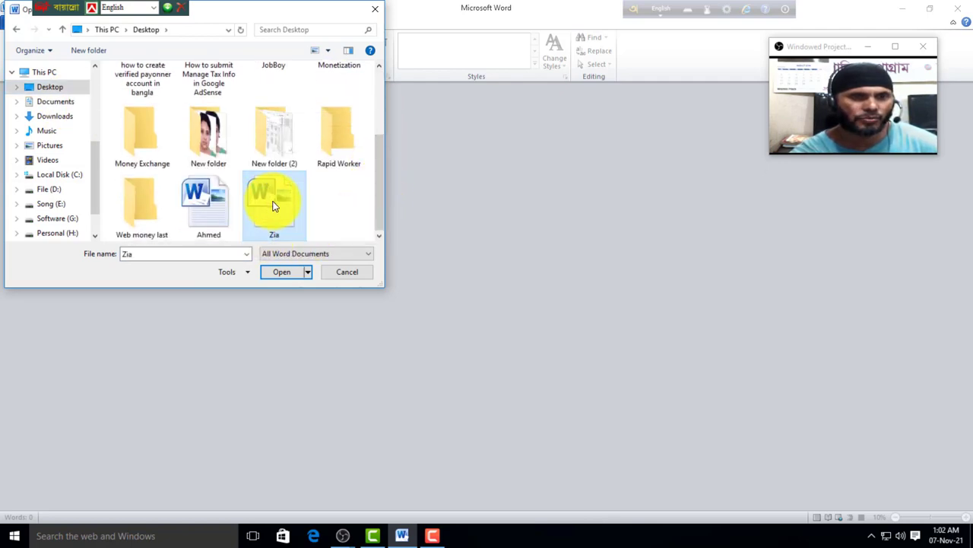
left_click(284, 272)
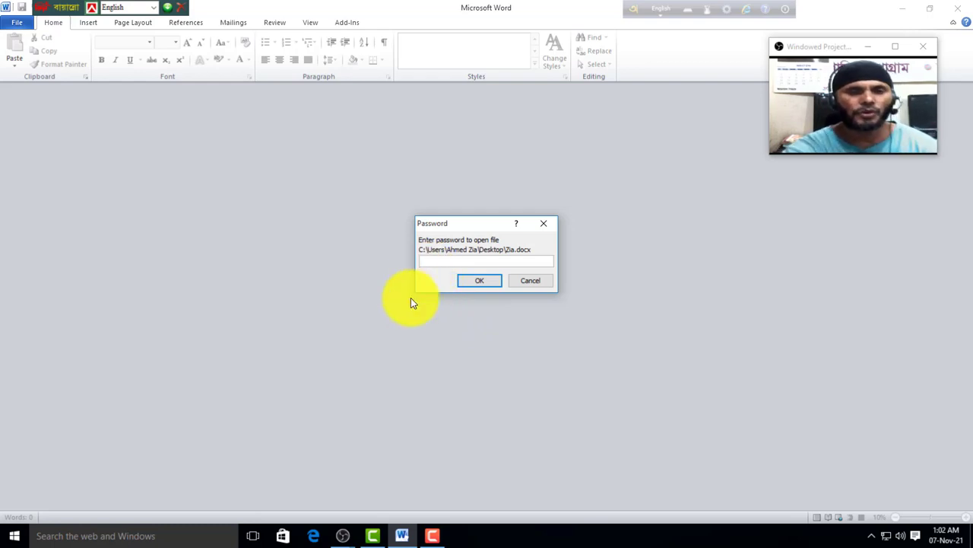
type("123")
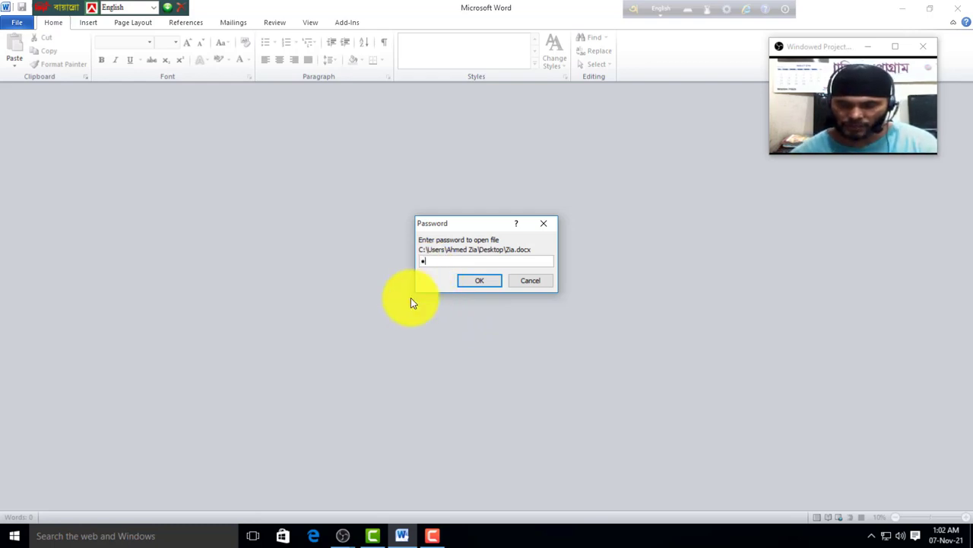
left_click(487, 280)
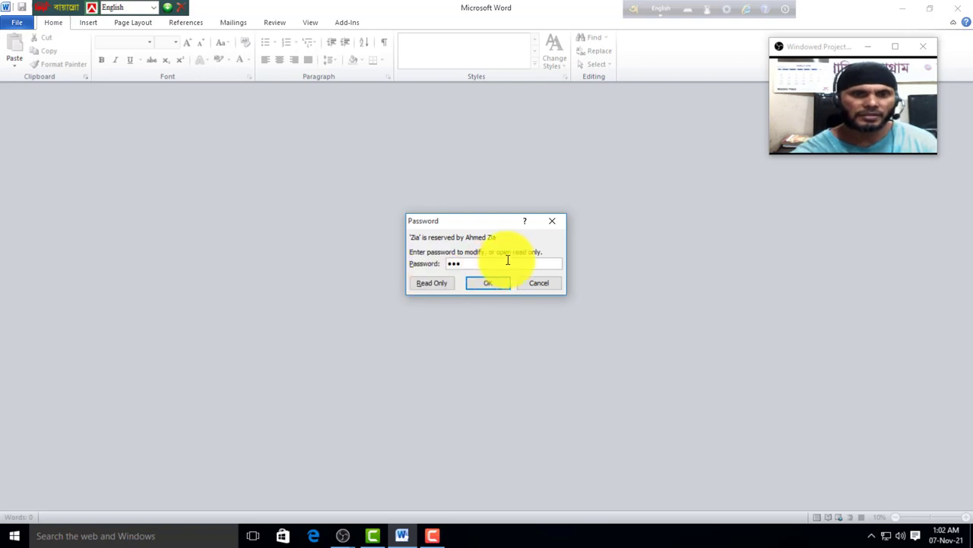
left_click(491, 283)
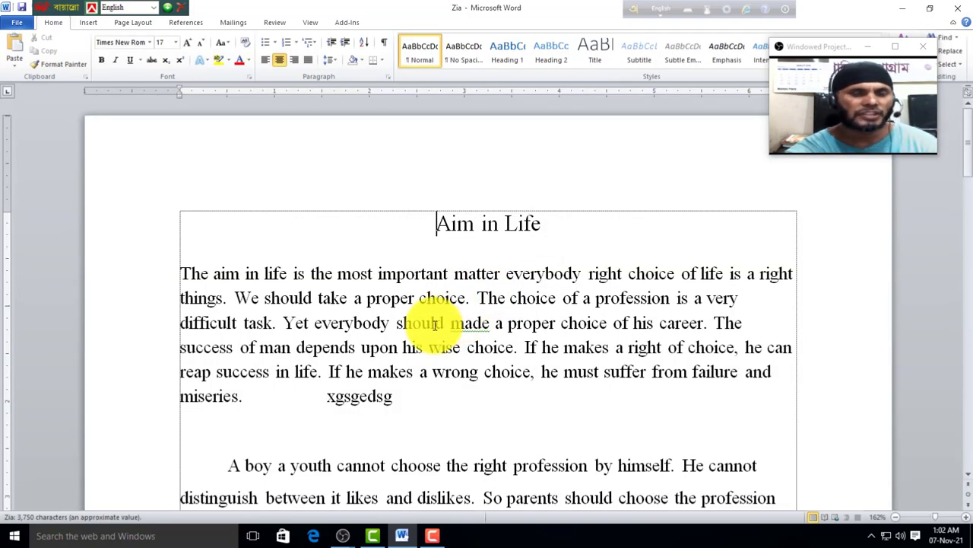
Step: Open the 'eivei' document from the Documents folder
left_click(14, 24)
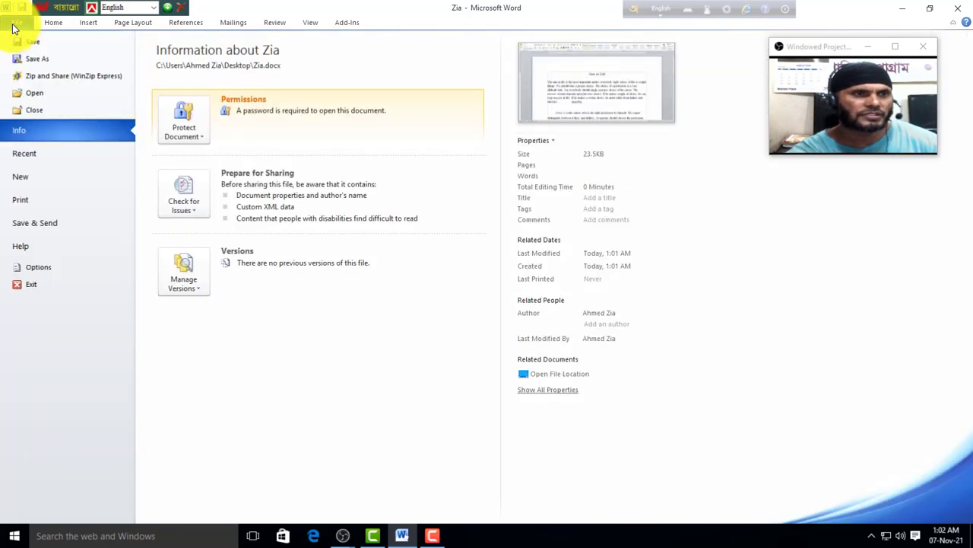
left_click(38, 94)
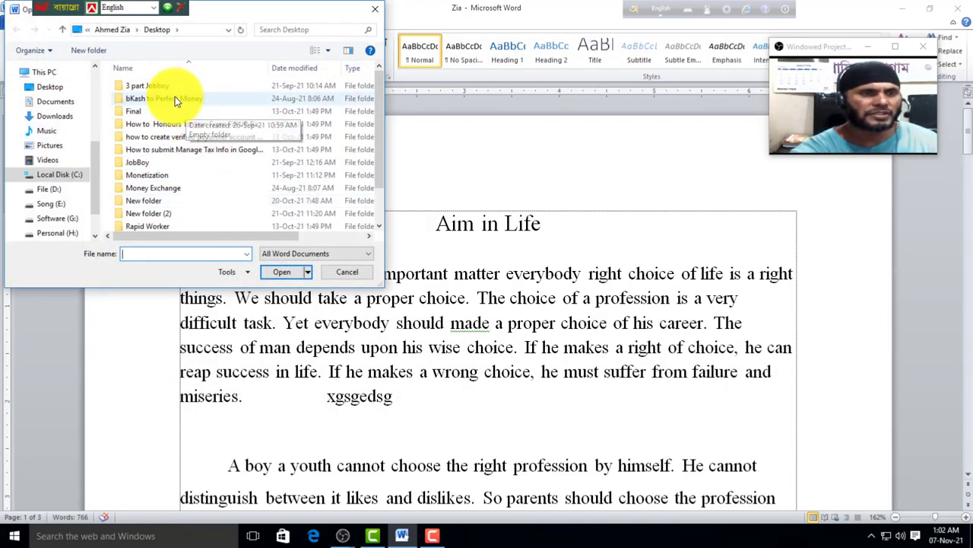
scroll(381, 148, "down", 1)
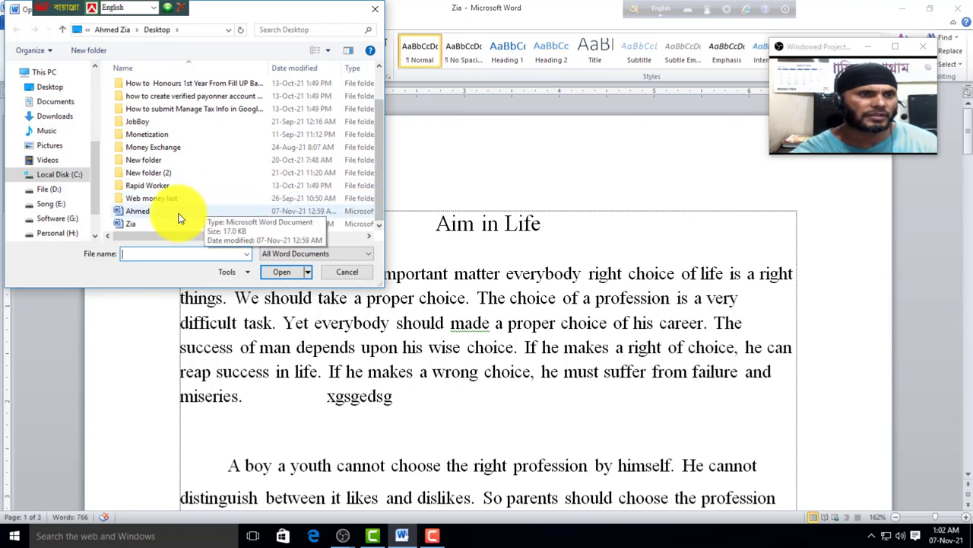
left_click(65, 104)
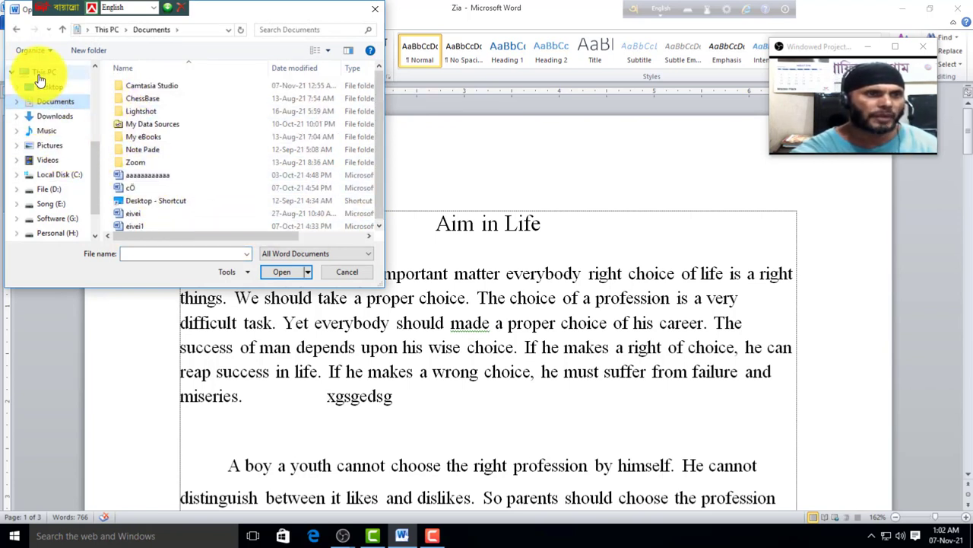
scroll(382, 119, "down", 1)
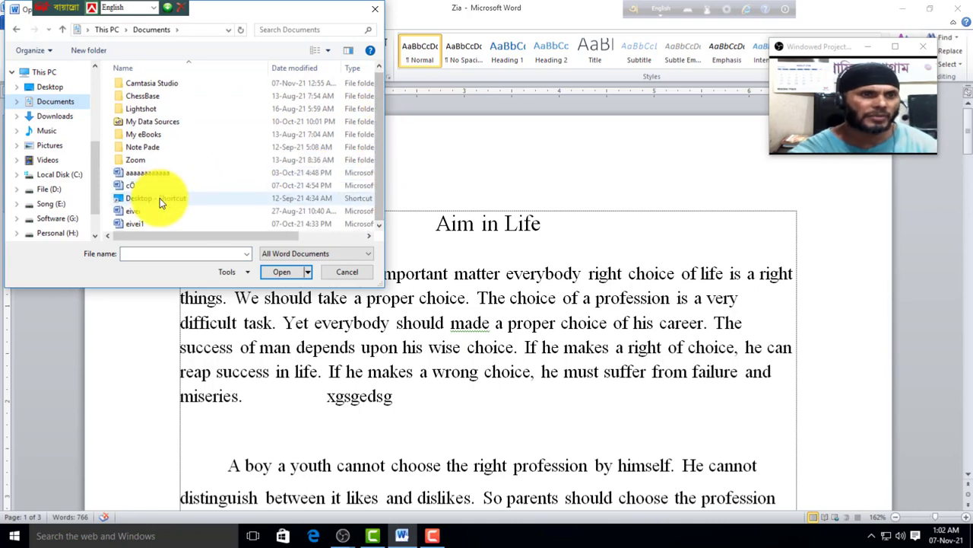
left_click(135, 213)
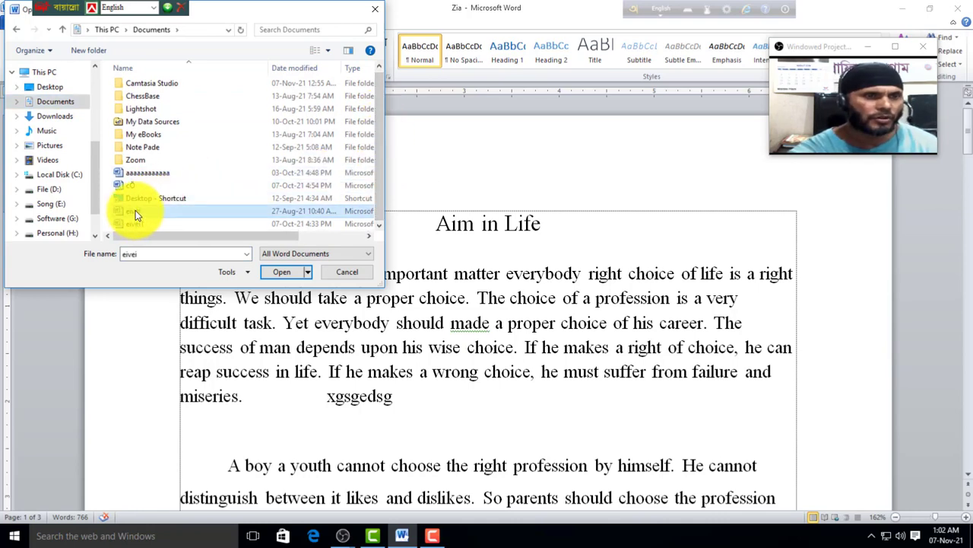
left_click(283, 273)
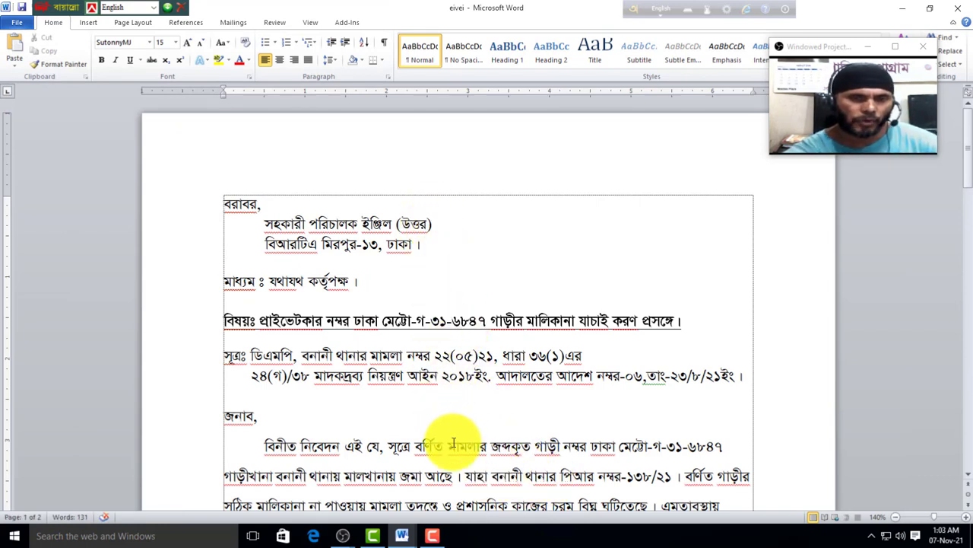
Step: Close both the eivei document and the essay
left_click(21, 26)
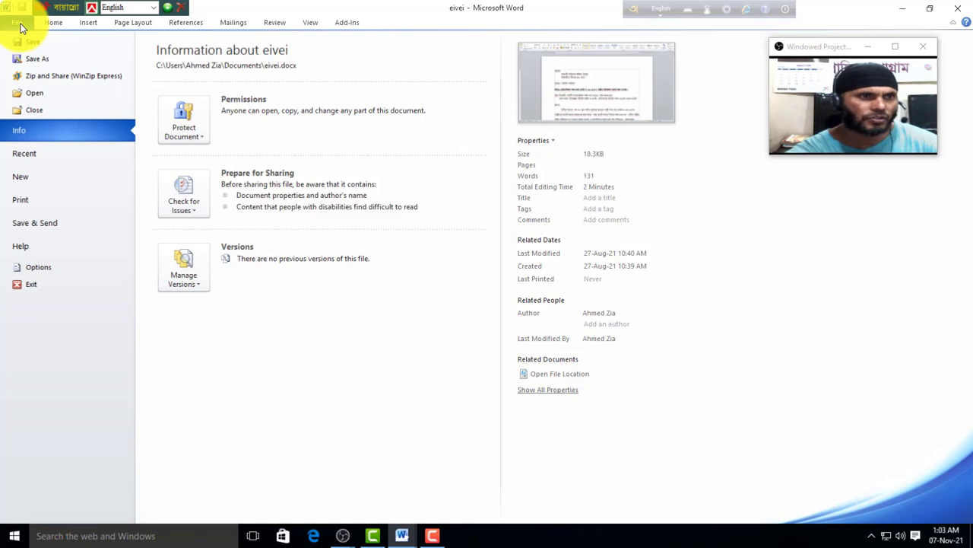
left_click(36, 115)
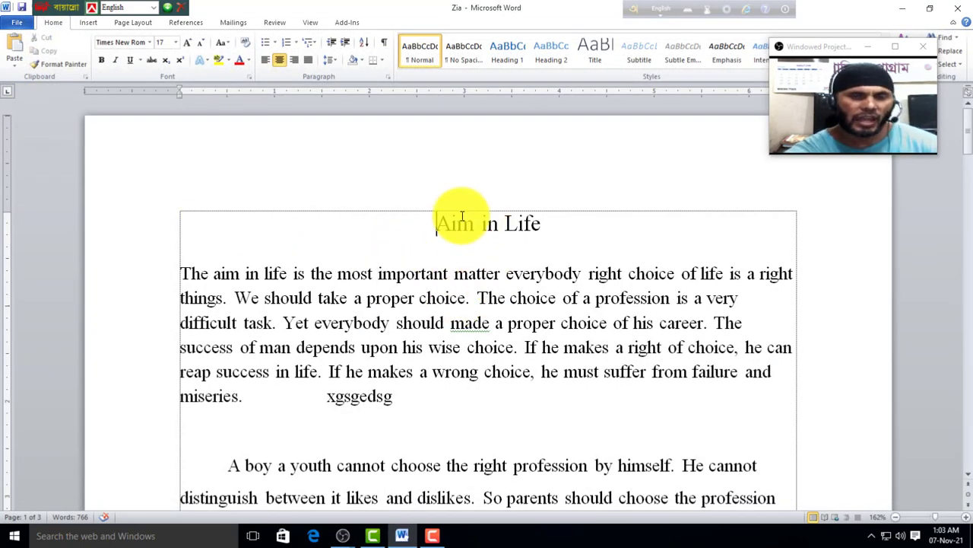
left_click(14, 24)
left_click(41, 111)
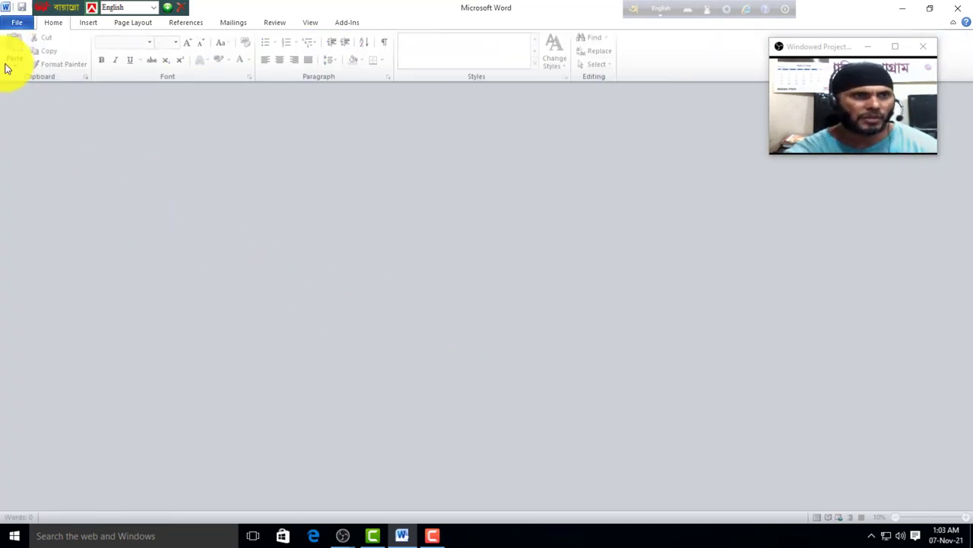
Step: Open the Word file 'Ahmed' from the Desktop folder
left_click(17, 27)
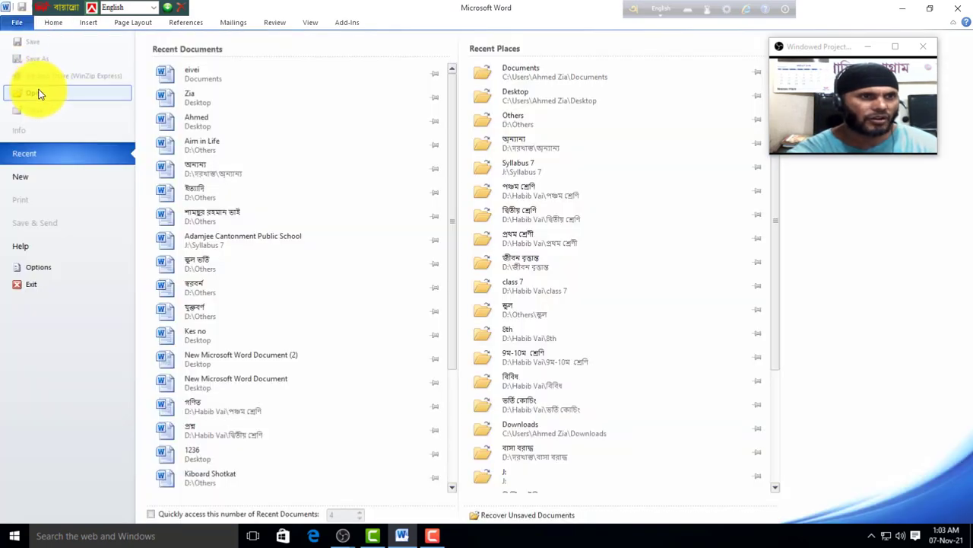
left_click(39, 93)
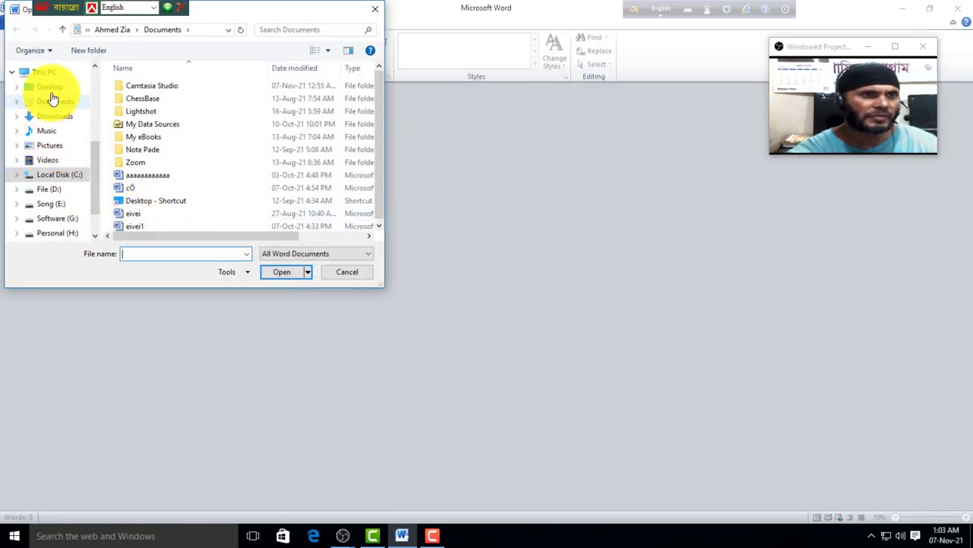
left_click(51, 88)
scroll(374, 104, "down", 3)
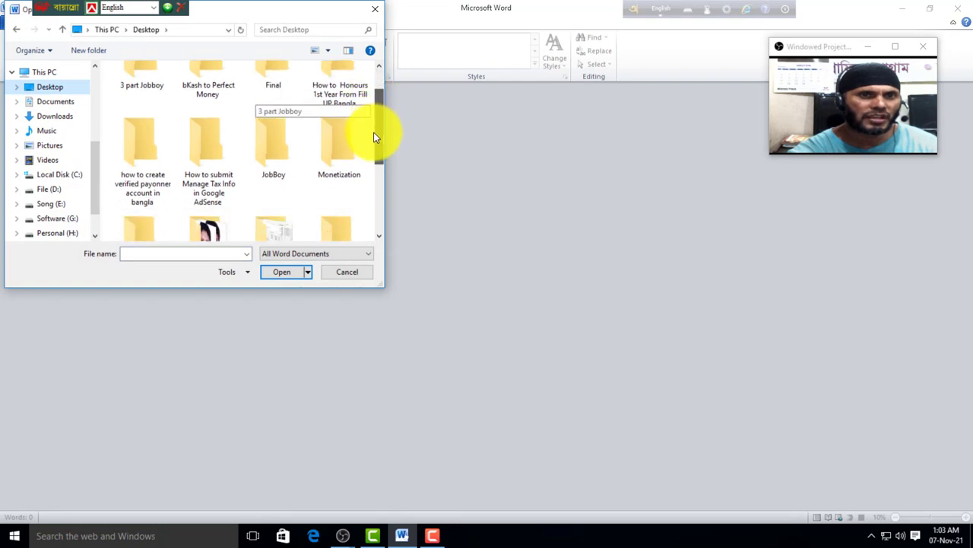
scroll(336, 213, "down", 1)
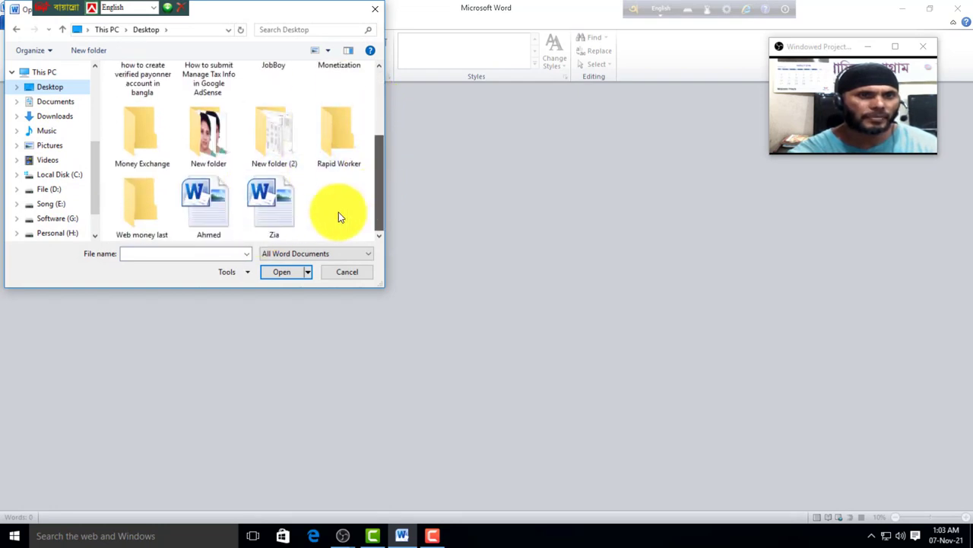
left_click(203, 205)
left_click(282, 274)
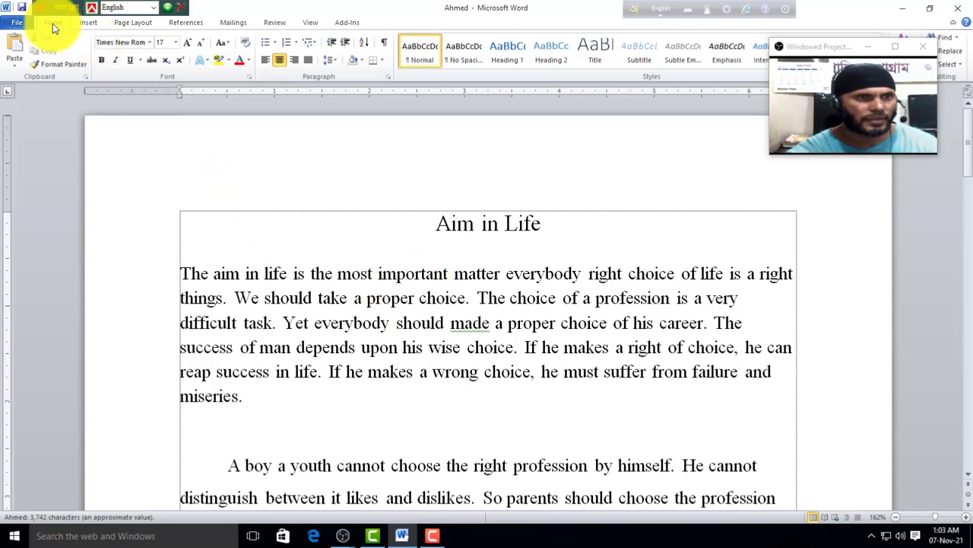
Step: Show Word's Recent documents list, with Ahmed, eivei and Zia at the top
left_click(17, 23)
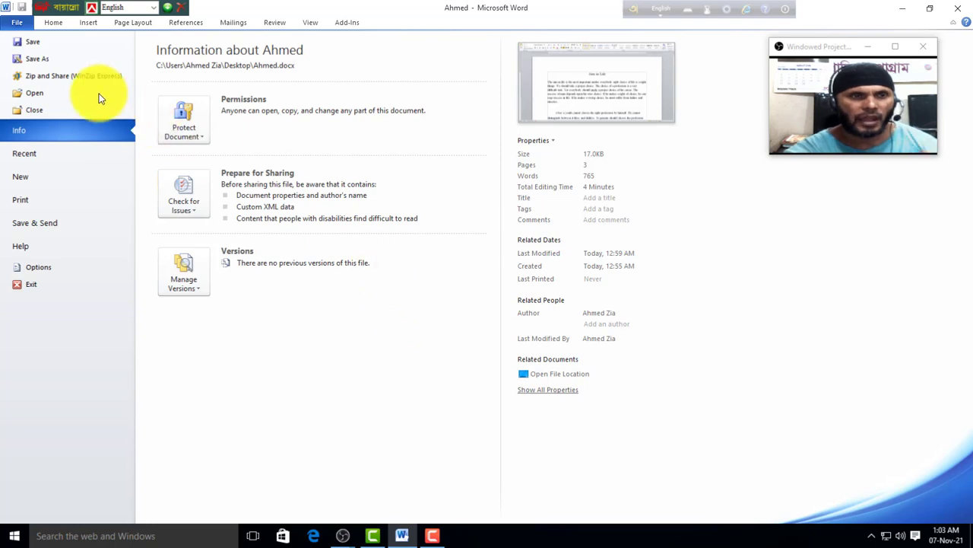
left_click(56, 24)
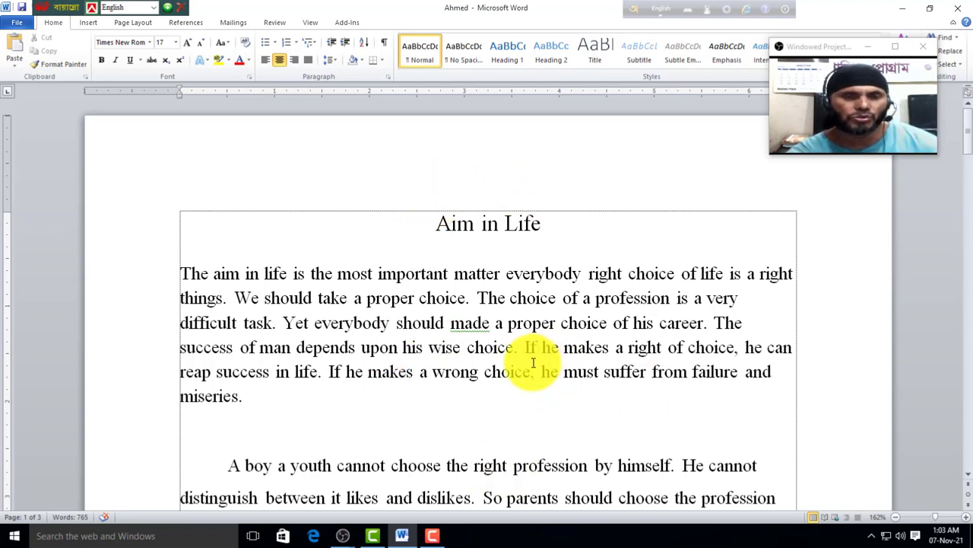
left_click(20, 23)
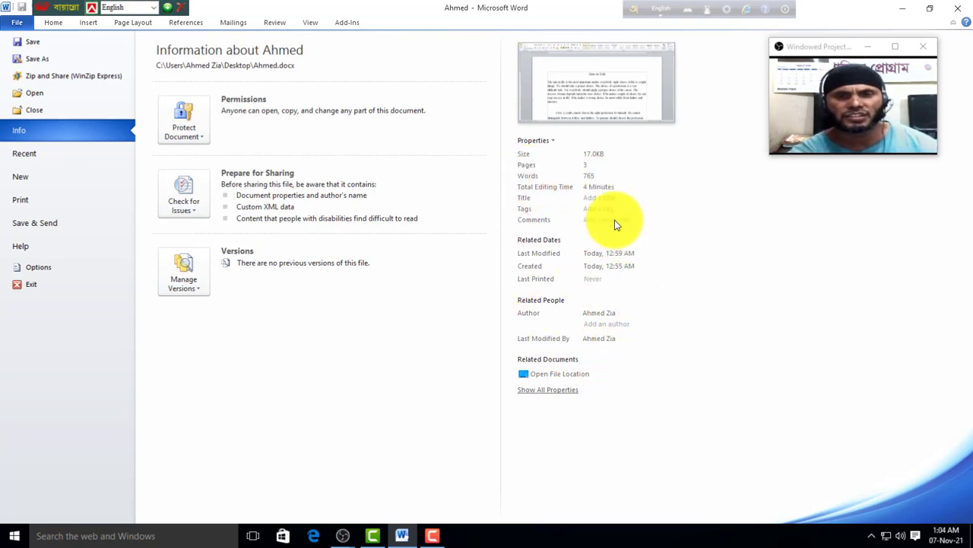
left_click(42, 158)
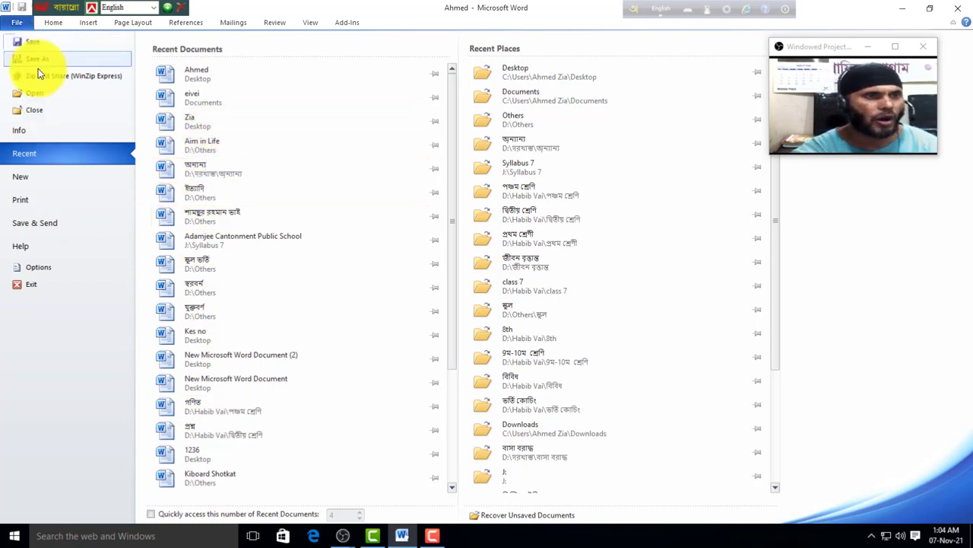
Step: Browse Open and Recent without opening anything, then show Ahmed's Info (17.0KB, 3 pages, 765 words)
left_click(37, 93)
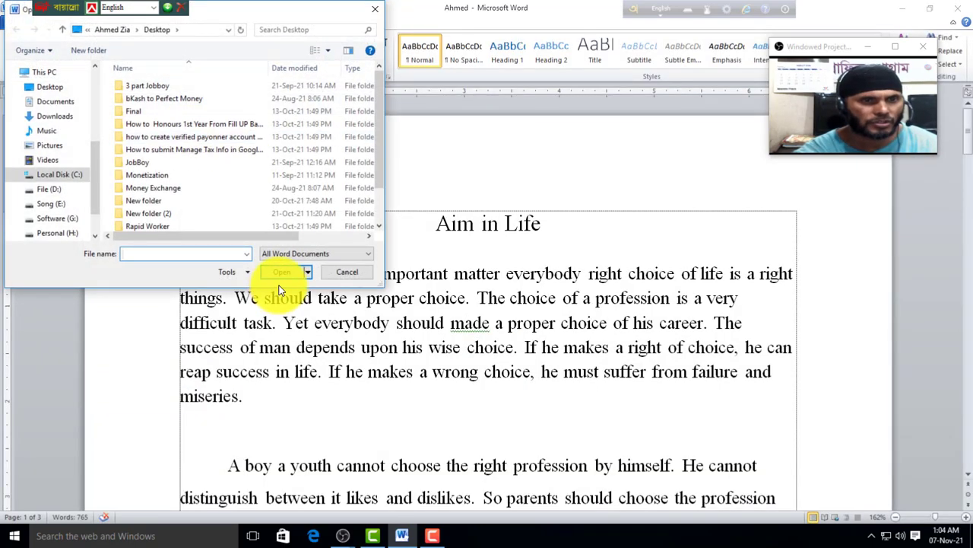
left_click(366, 269)
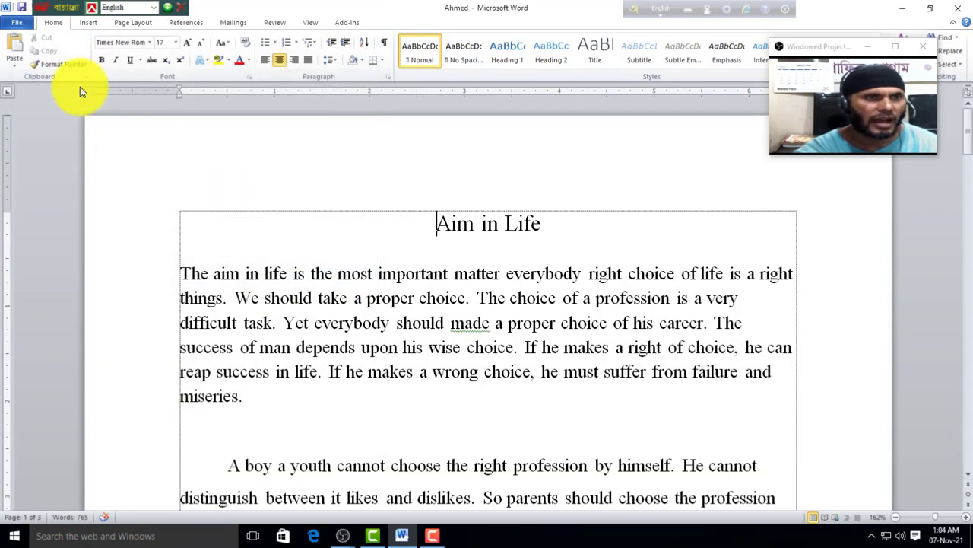
left_click(17, 25)
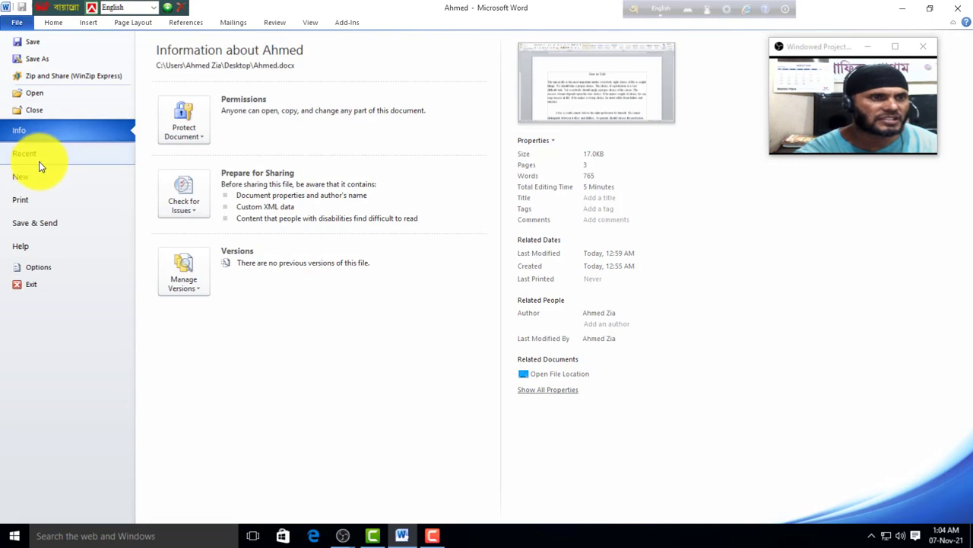
left_click(38, 155)
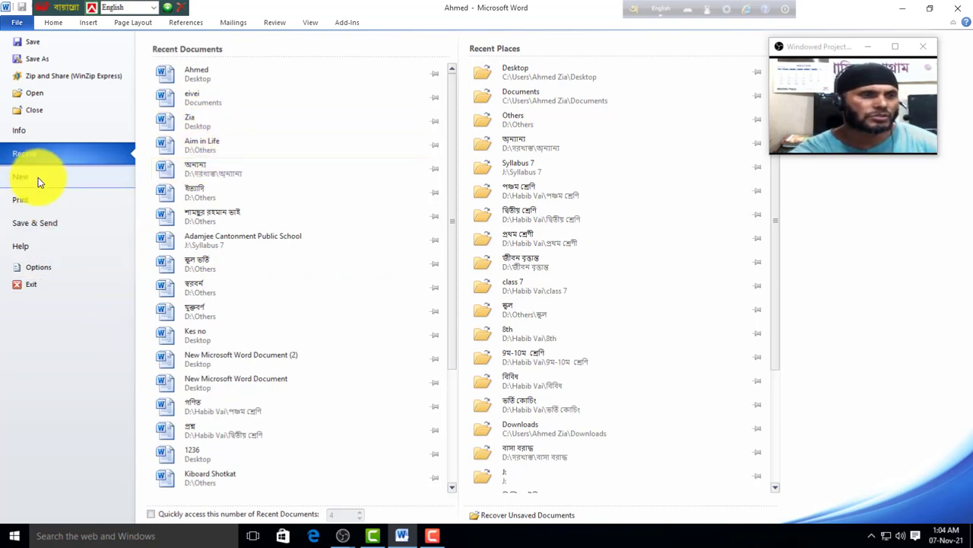
left_click(52, 22)
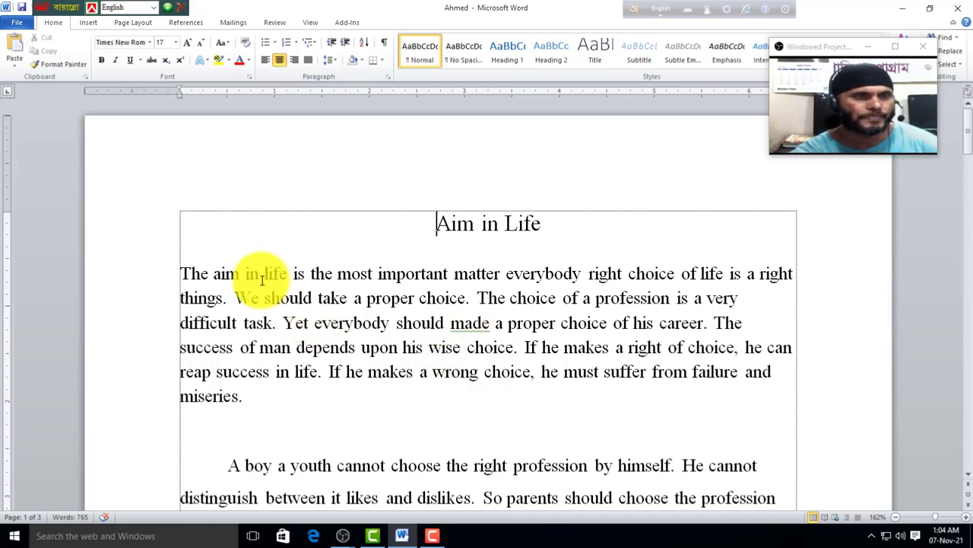
left_click(18, 24)
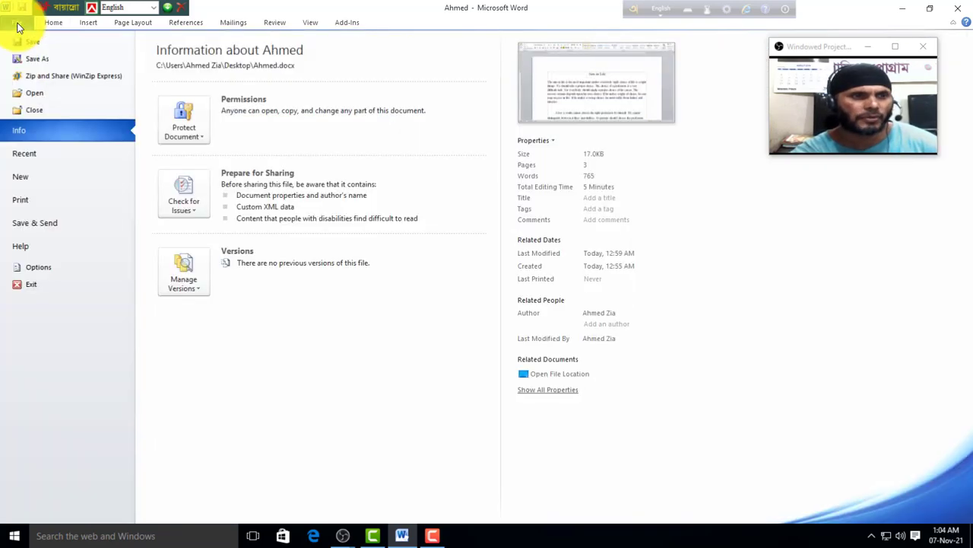
Step: Create a new blank document, Document3, from the File > New page
left_click(20, 181)
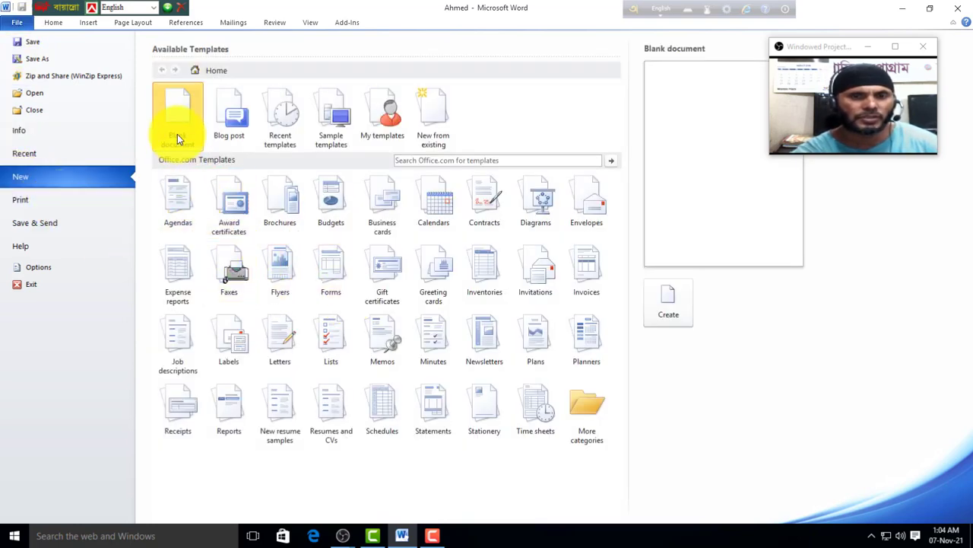
left_click(670, 313)
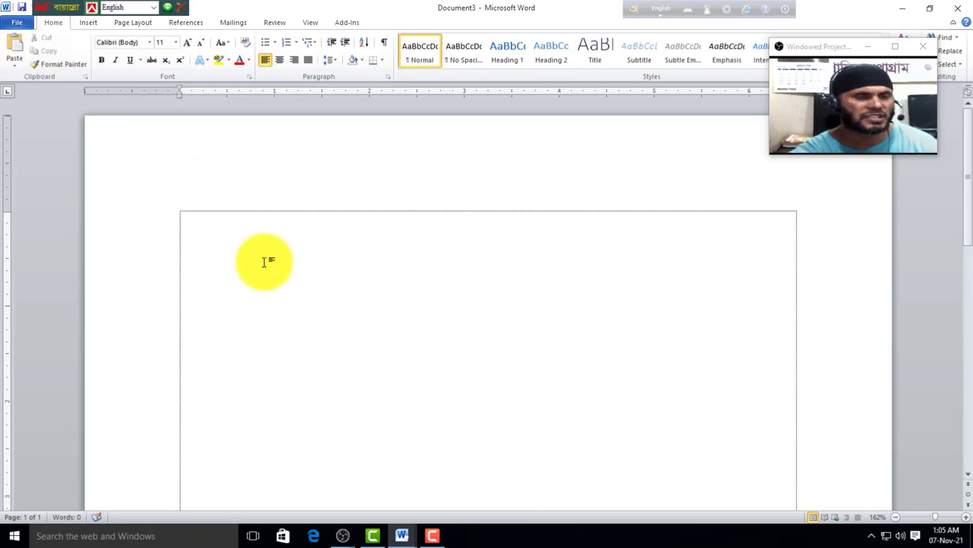
Step: Use SutonnyMJ for the Bengali line 'আমাদের দেশ বাংলাদেশ' and view its Info page (3 words)
left_click(150, 43)
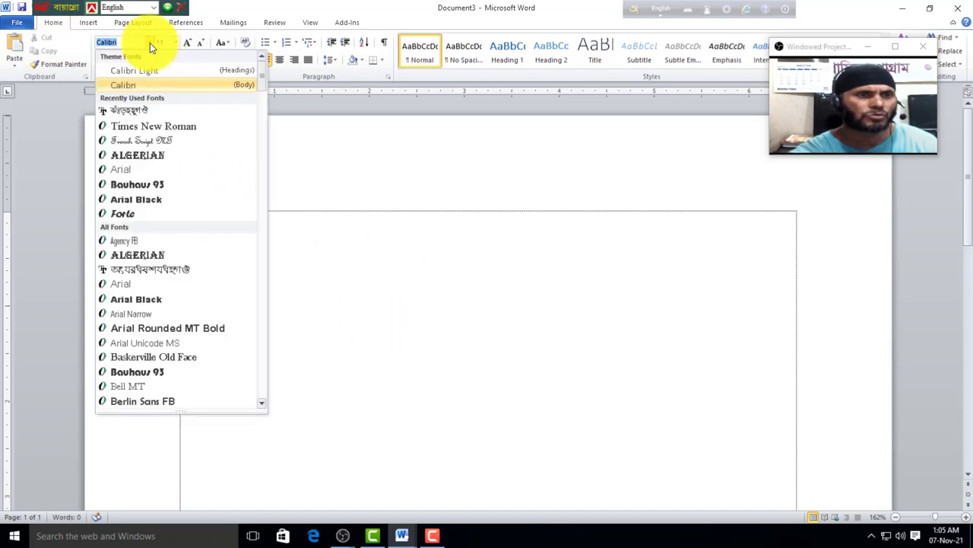
left_click(403, 323)
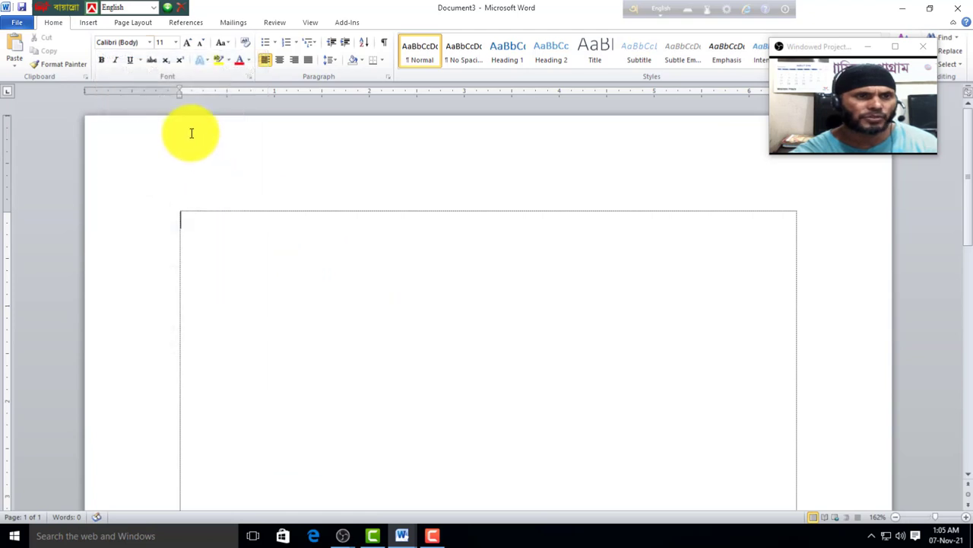
left_click(149, 44)
left_click(139, 109)
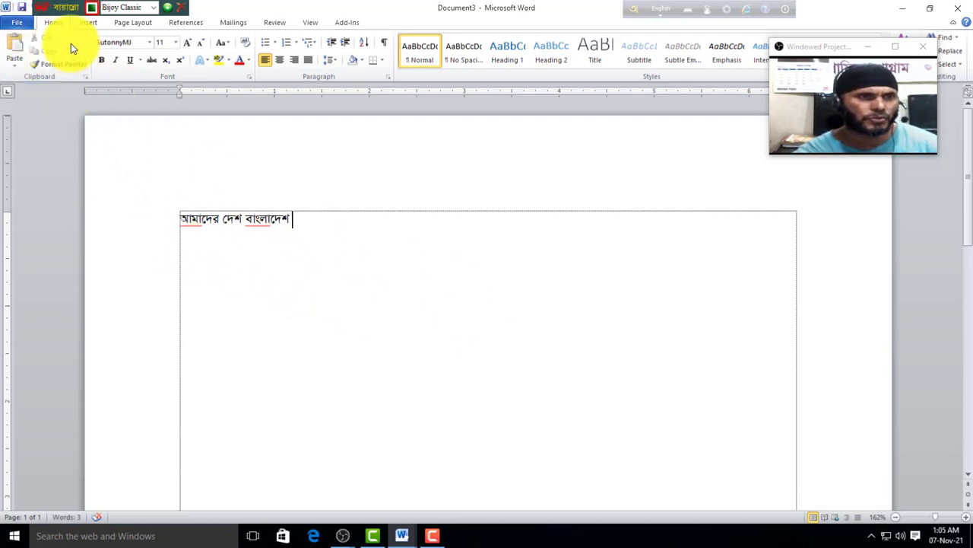
left_click(18, 23)
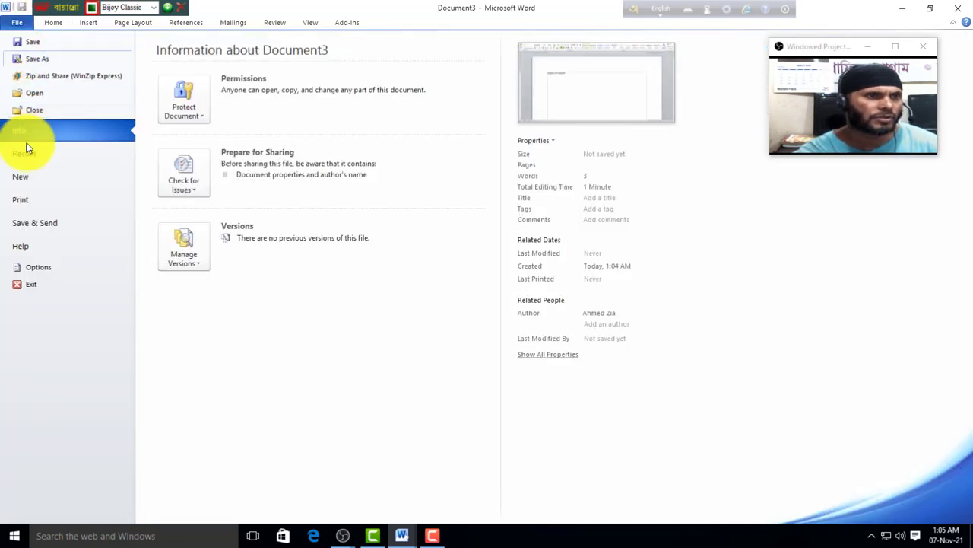
Step: Close Document3 without saving and return to the top of the Aim in Life essay
left_click(36, 111)
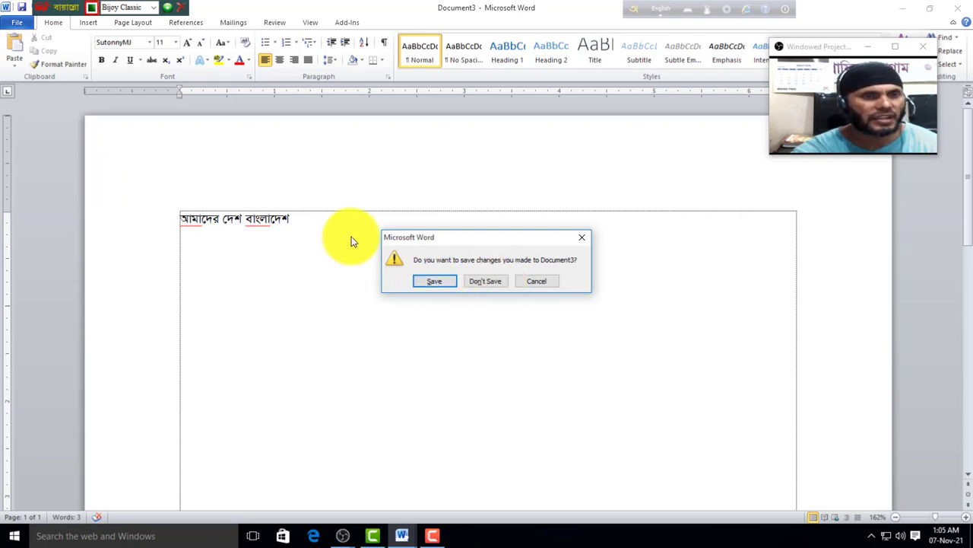
left_click(491, 281)
key("ctrl+Home")
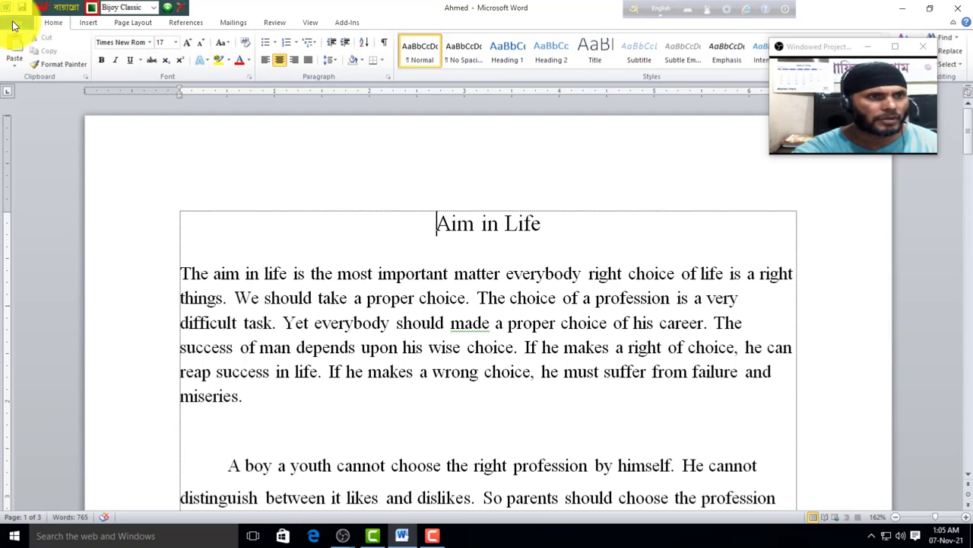
Step: Scroll through the Aim in Life essay and view its Info page (765 words, 3 pages)
left_click(13, 25)
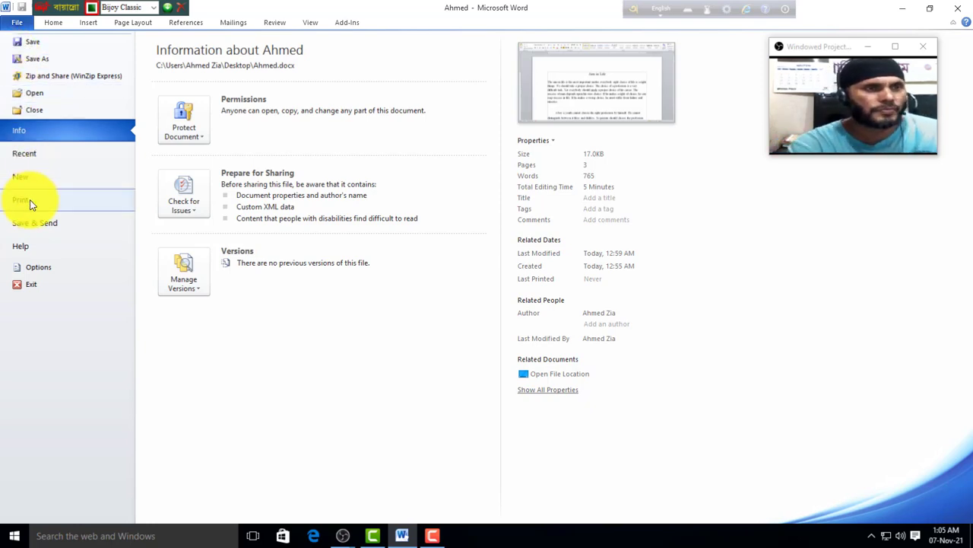
left_click(40, 38)
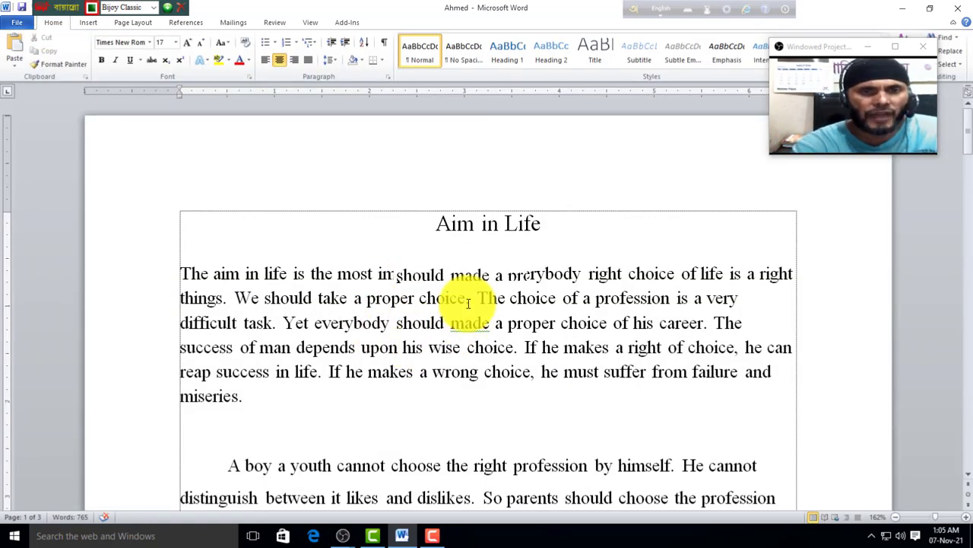
scroll(468, 303, "down", 1)
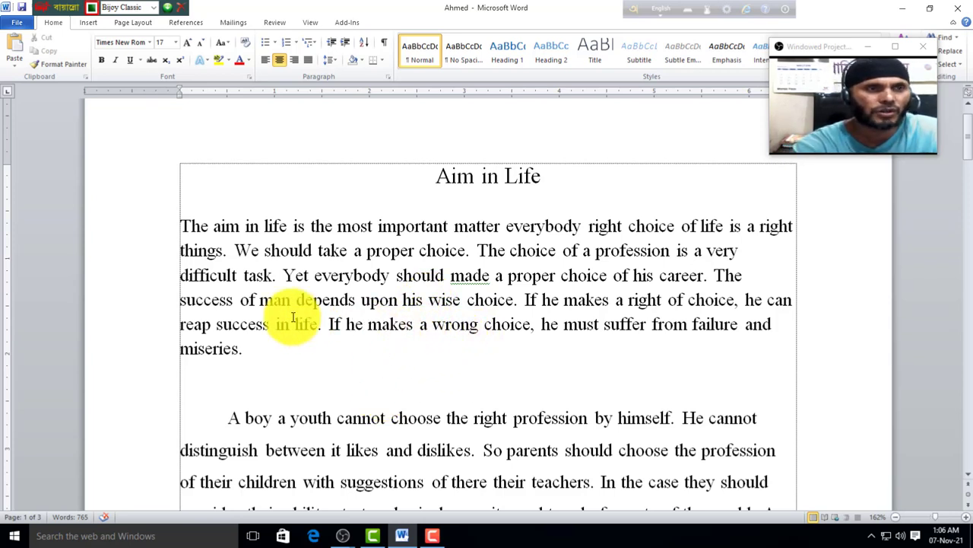
left_click(19, 24)
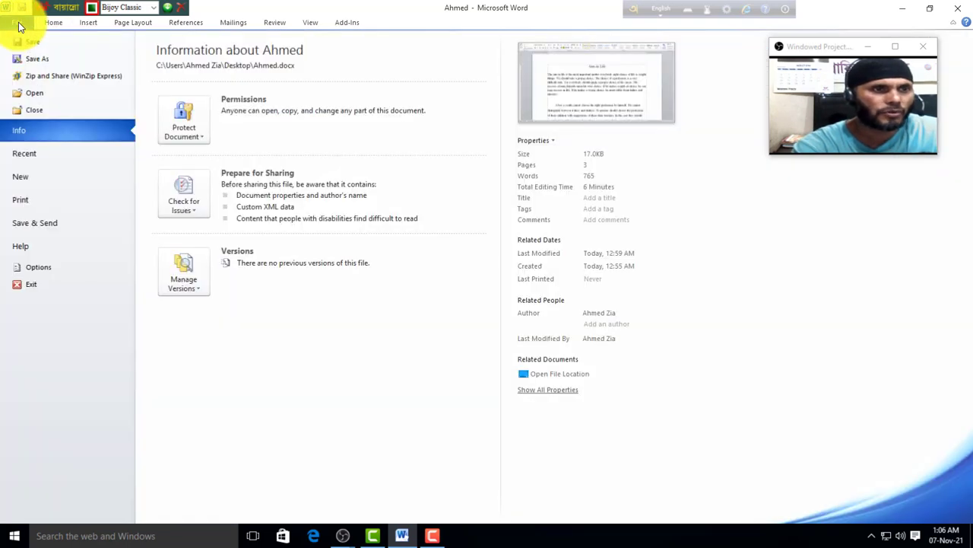
left_click(23, 201)
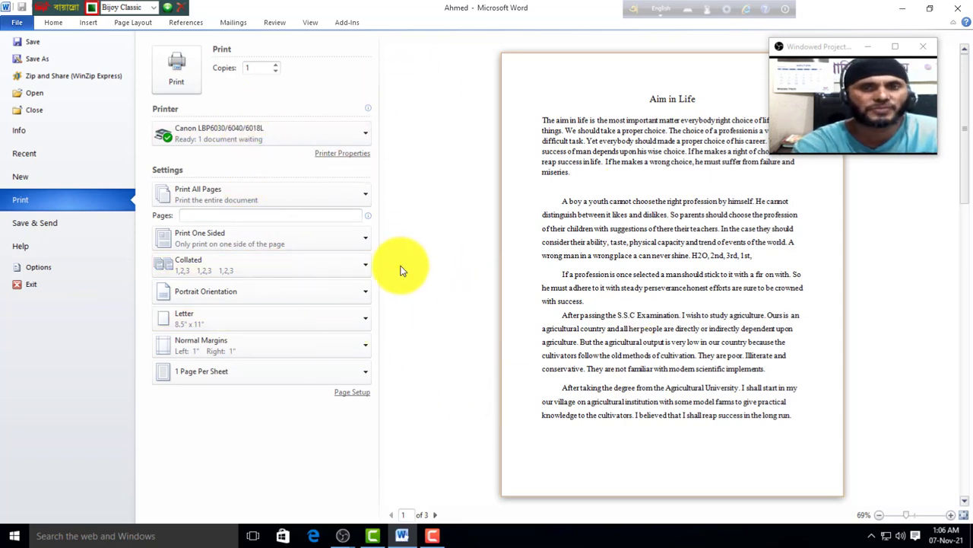
left_click(180, 85)
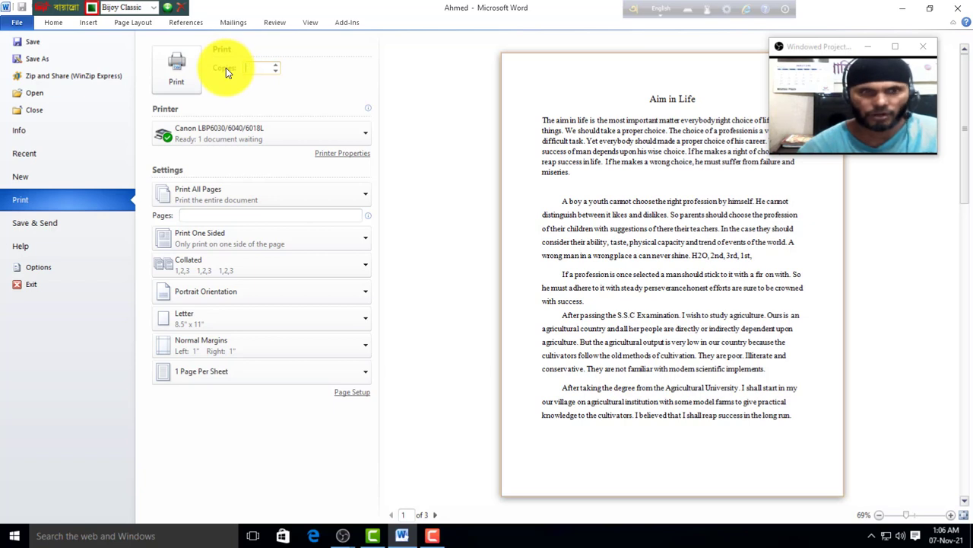
left_click(276, 65)
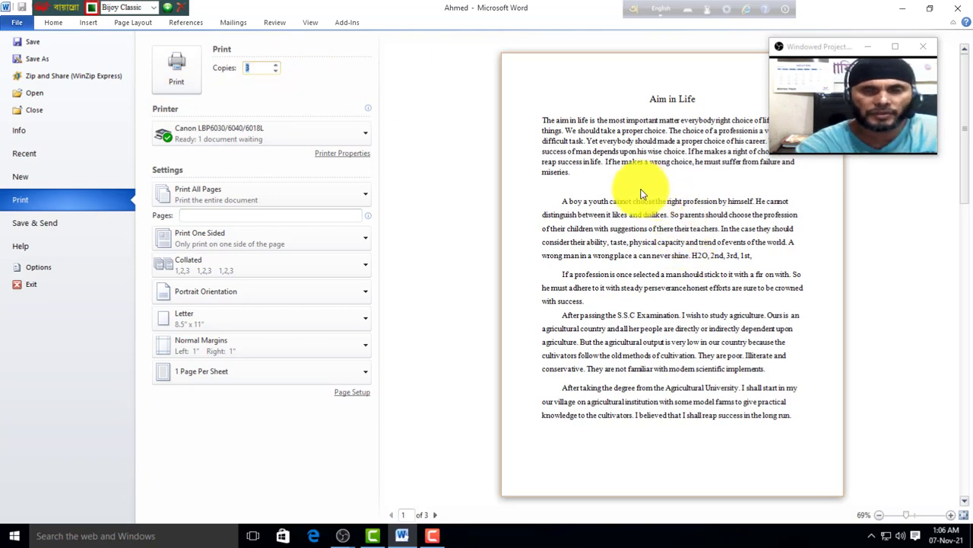
left_click(369, 135)
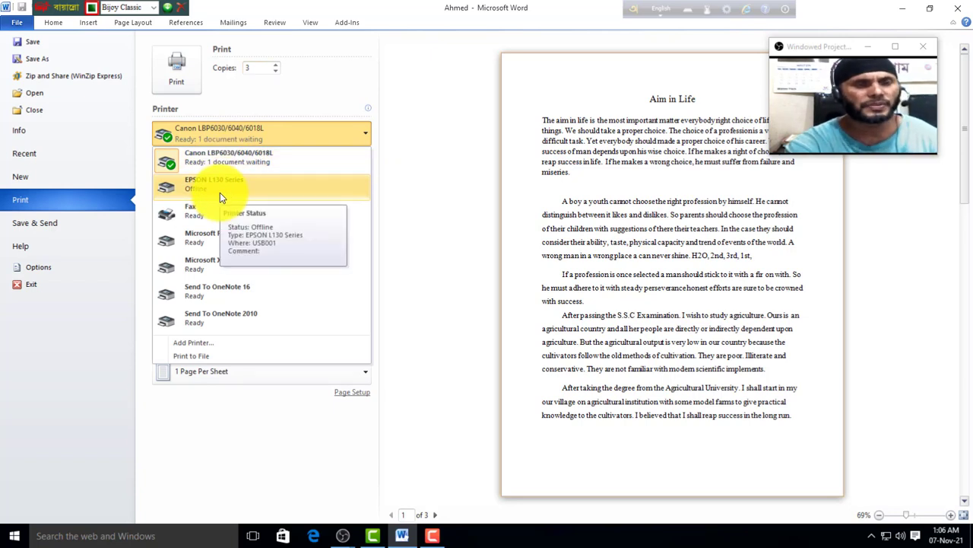
left_click(403, 240)
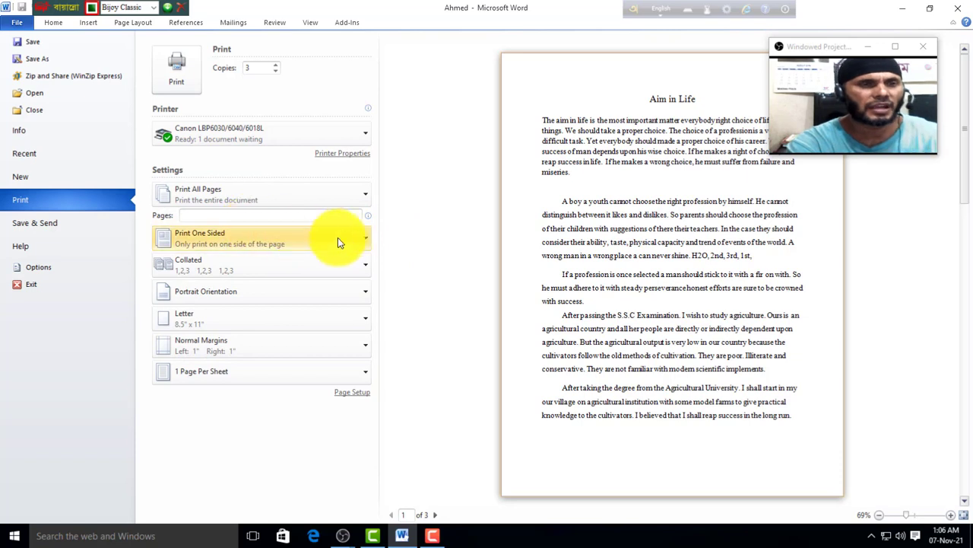
left_click(366, 139)
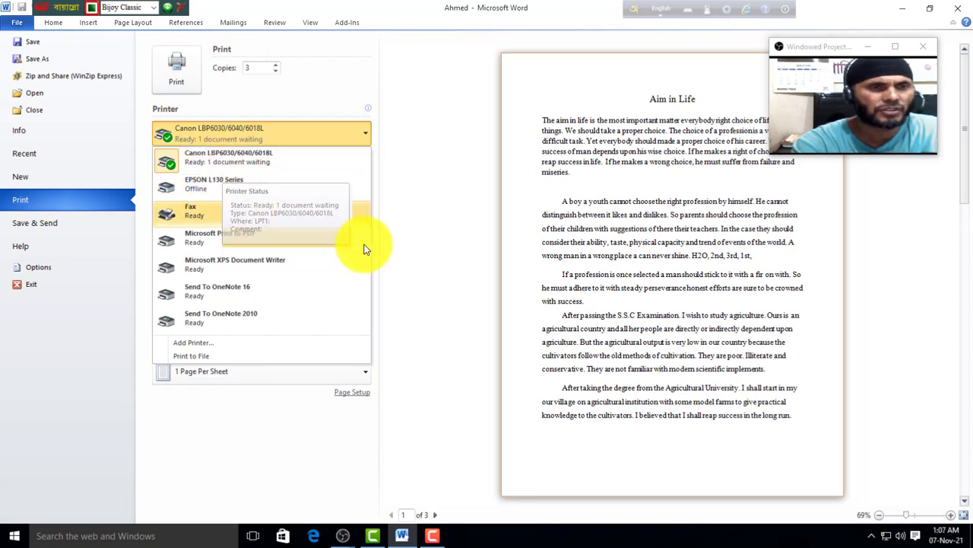
left_click(413, 246)
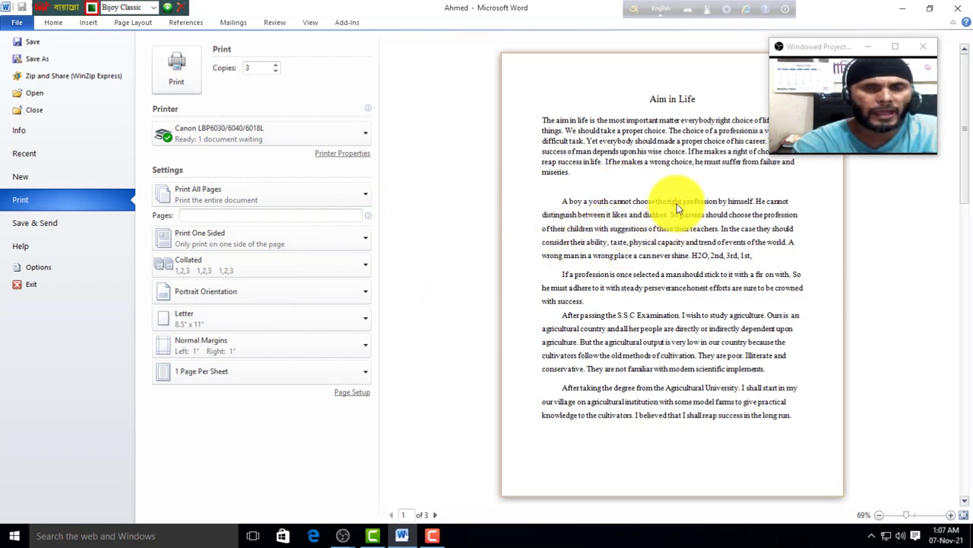
Step: Try a custom print range of page 1, then clear it so all pages print, and return to the essay
left_click(363, 195)
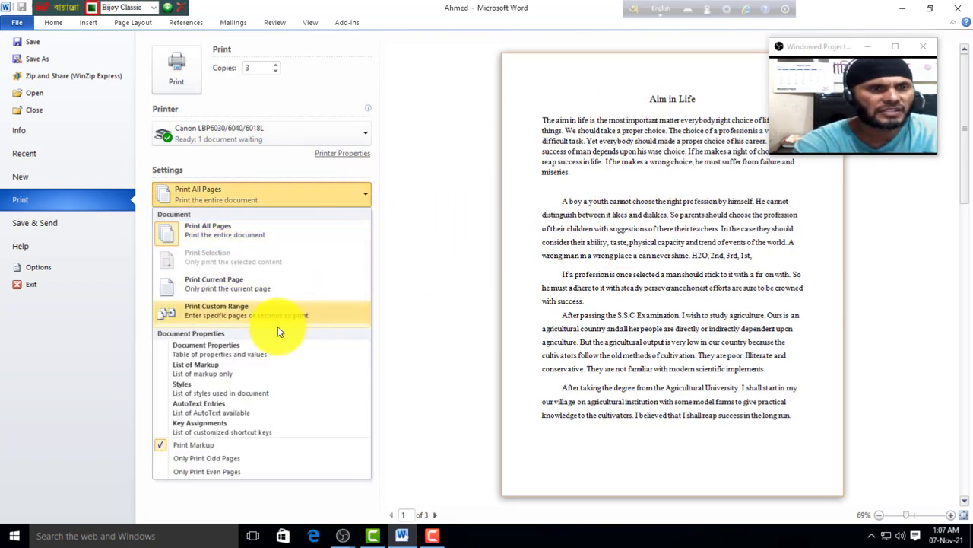
left_click(204, 238)
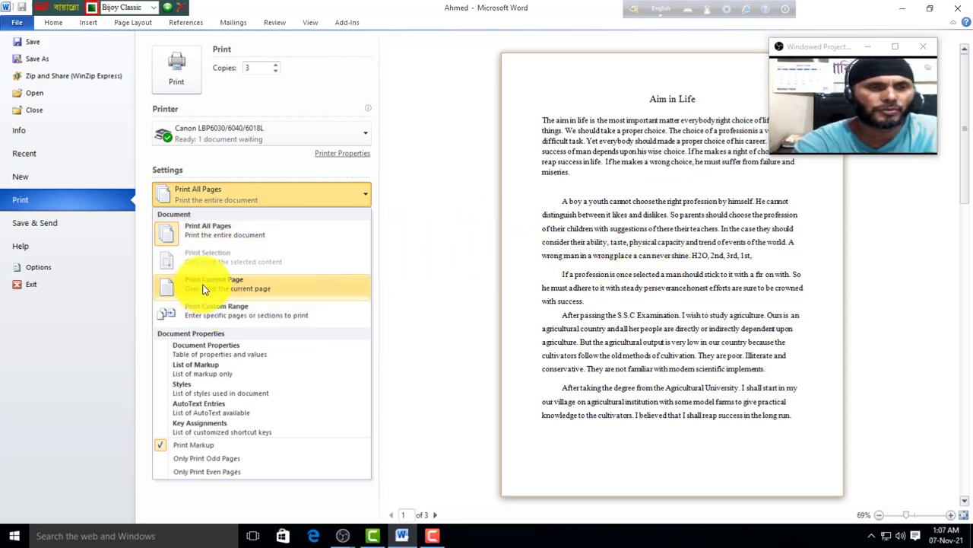
left_click(219, 310)
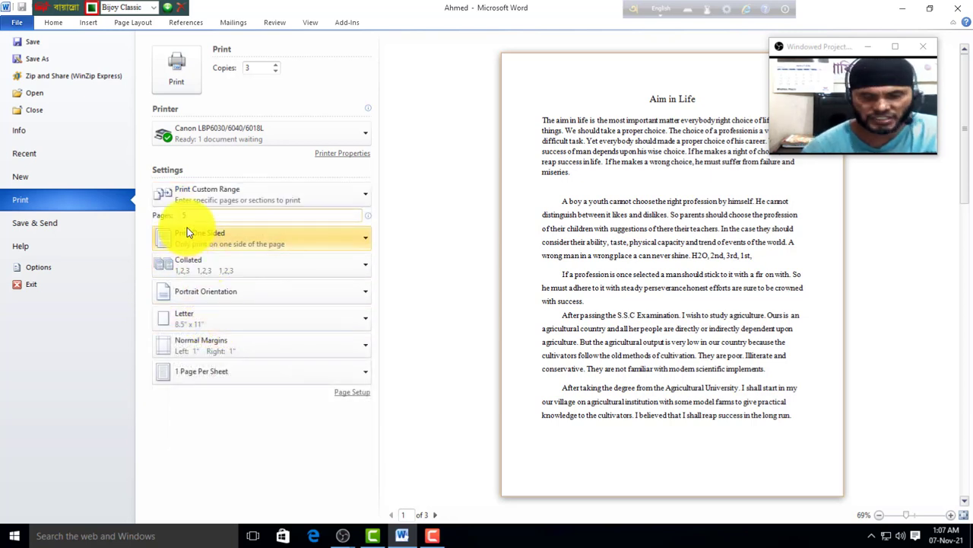
key("BackSpace")
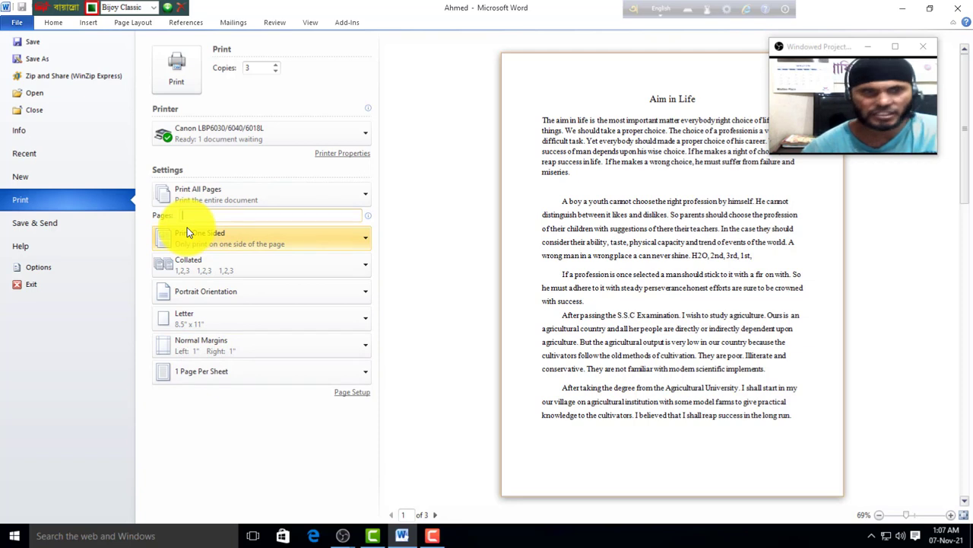
type("1")
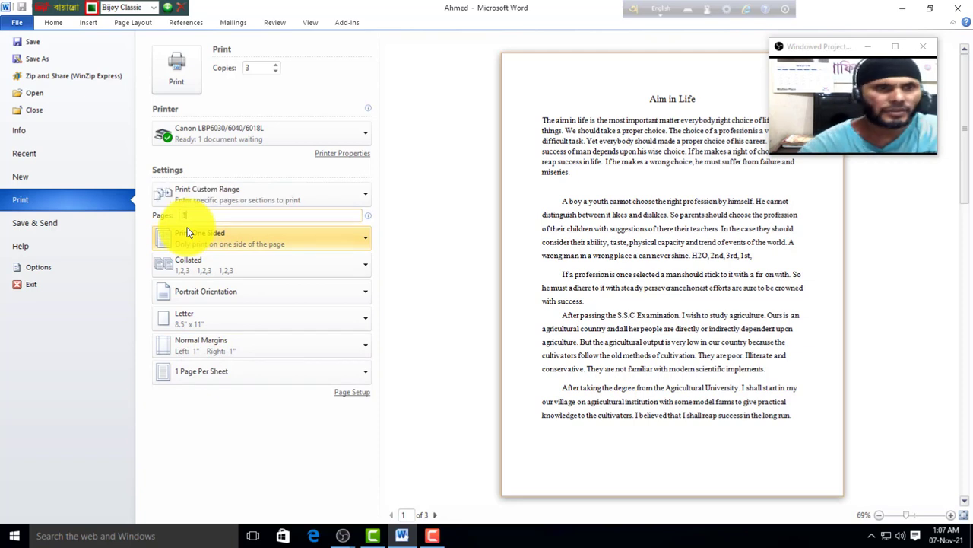
key("BackSpace")
key("BackSpace")
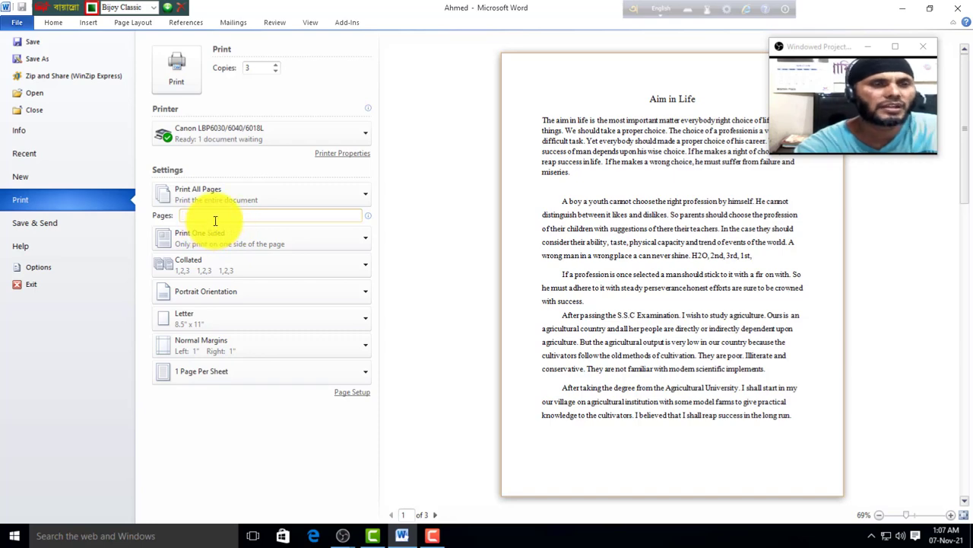
left_click(364, 196)
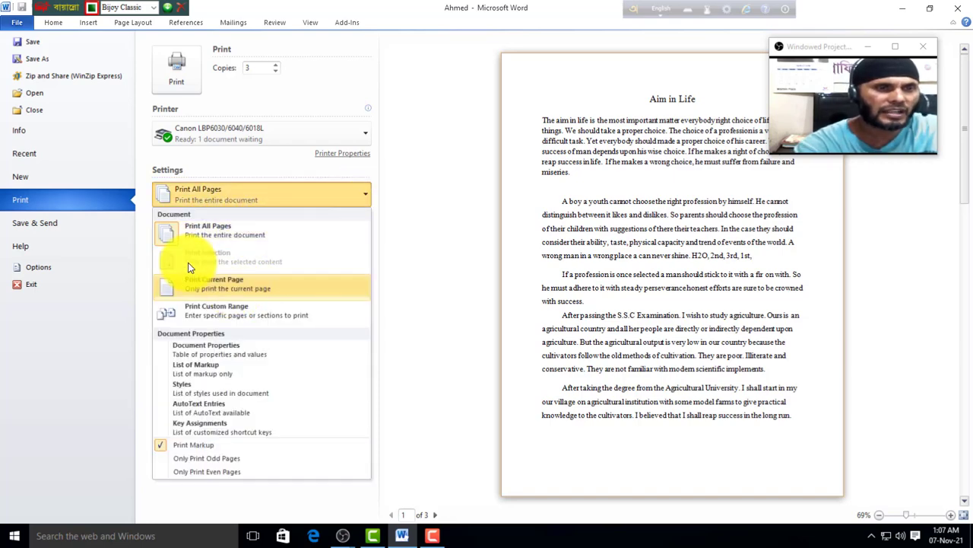
left_click(426, 273)
left_click(53, 22)
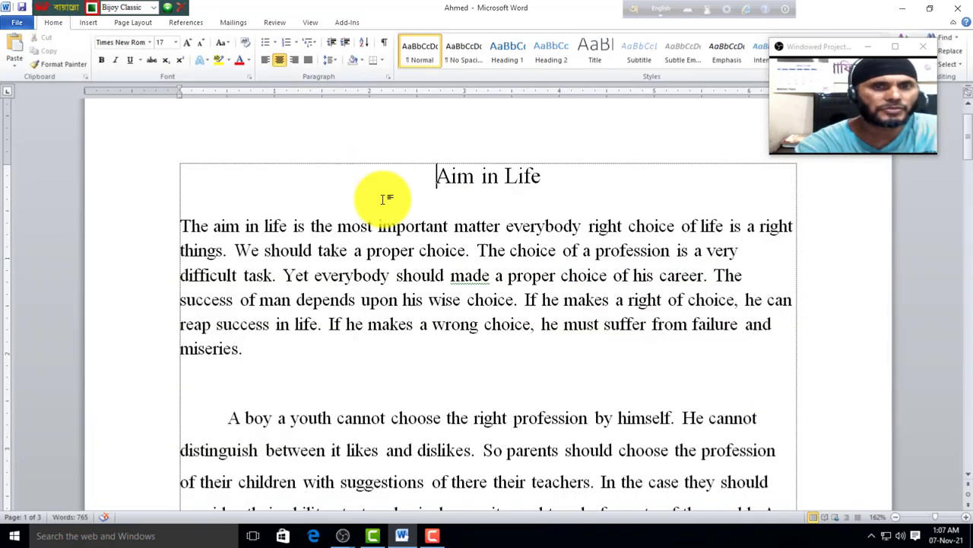
Step: Select the 'Aim in Life' title and print only the selection, 3 copies to the Canon printer
left_click_drag(558, 170, 422, 181)
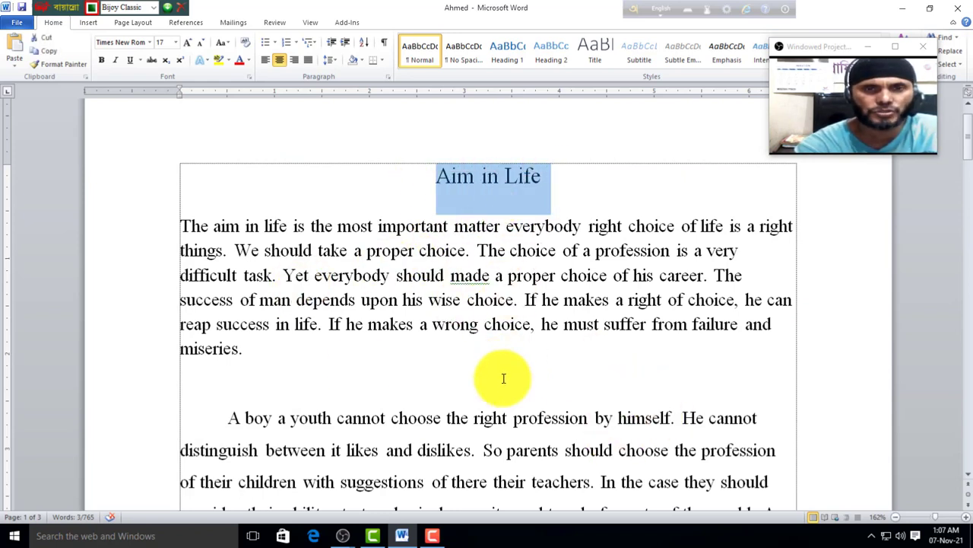
left_click(17, 22)
left_click(38, 201)
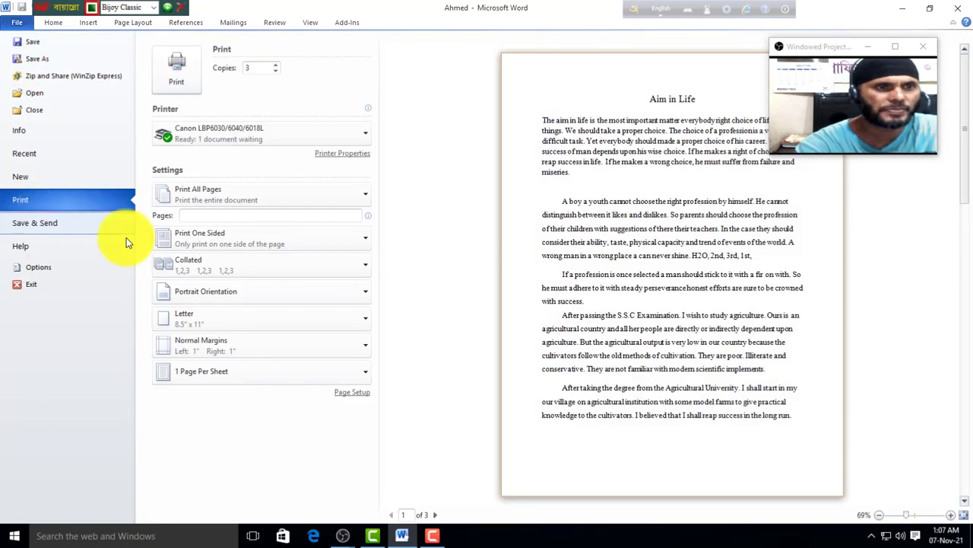
left_click(362, 199)
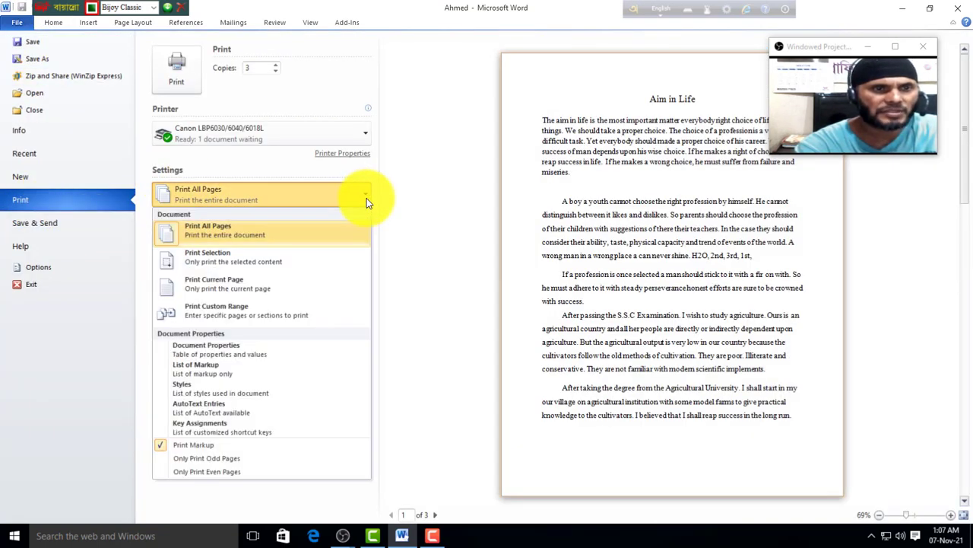
left_click(231, 263)
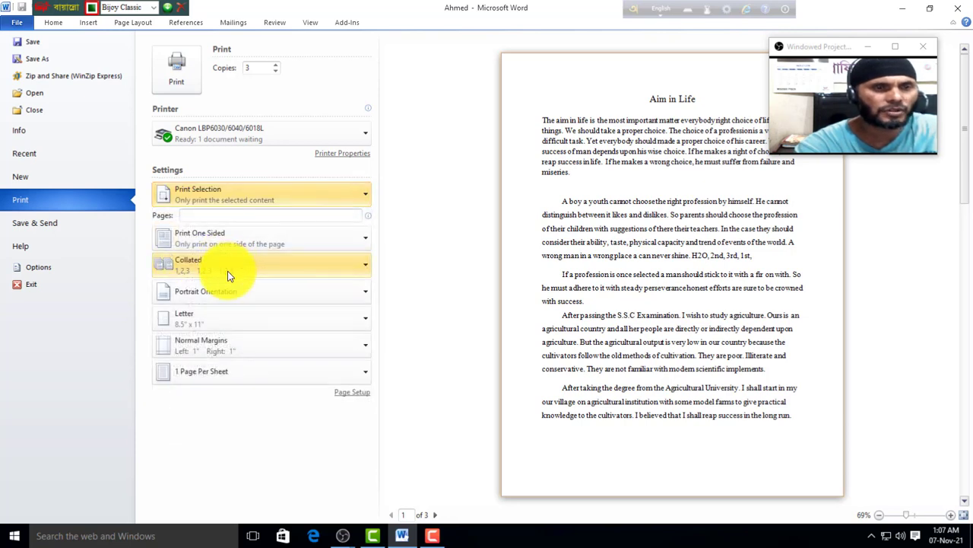
left_click(179, 85)
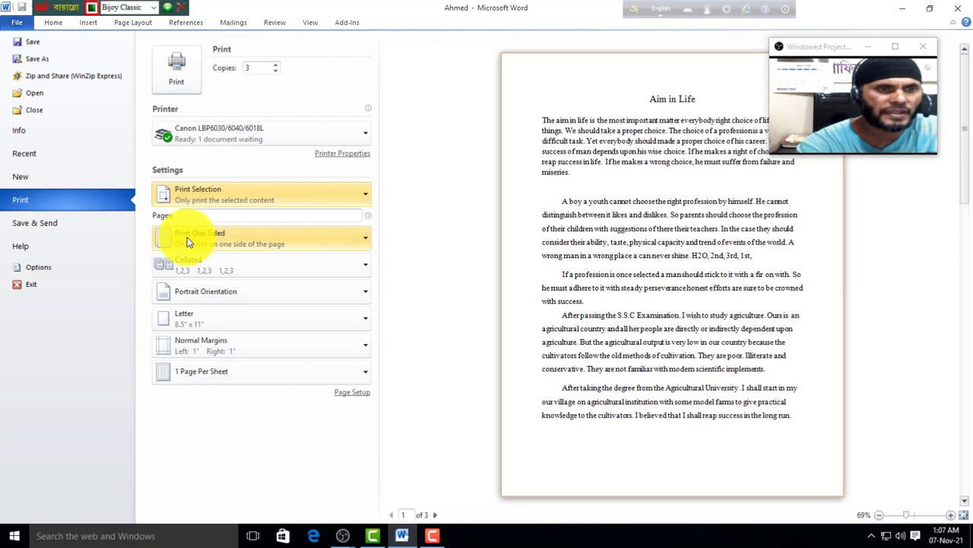
Step: Deselect the Aim in Life title so all pages print, and return to print settings
left_click(367, 238)
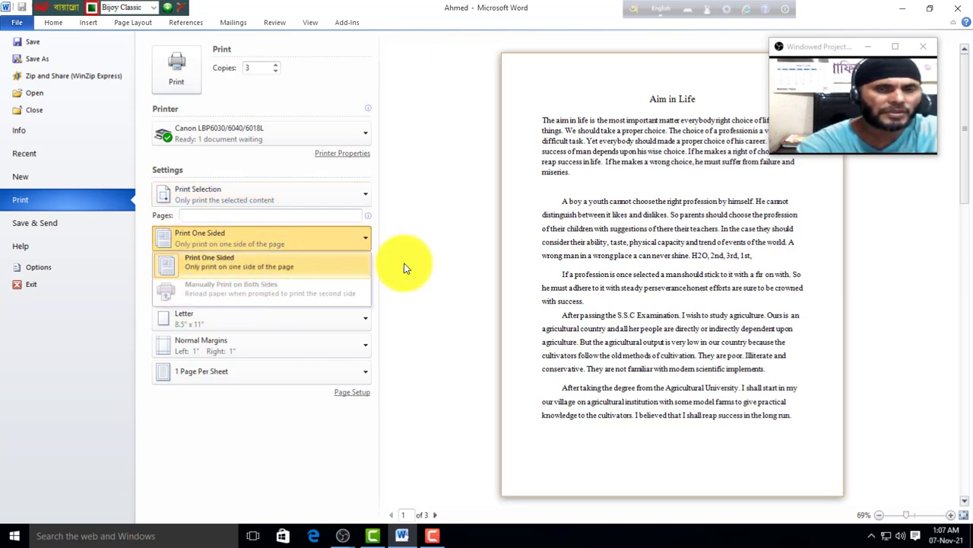
left_click(58, 22)
left_click(576, 183)
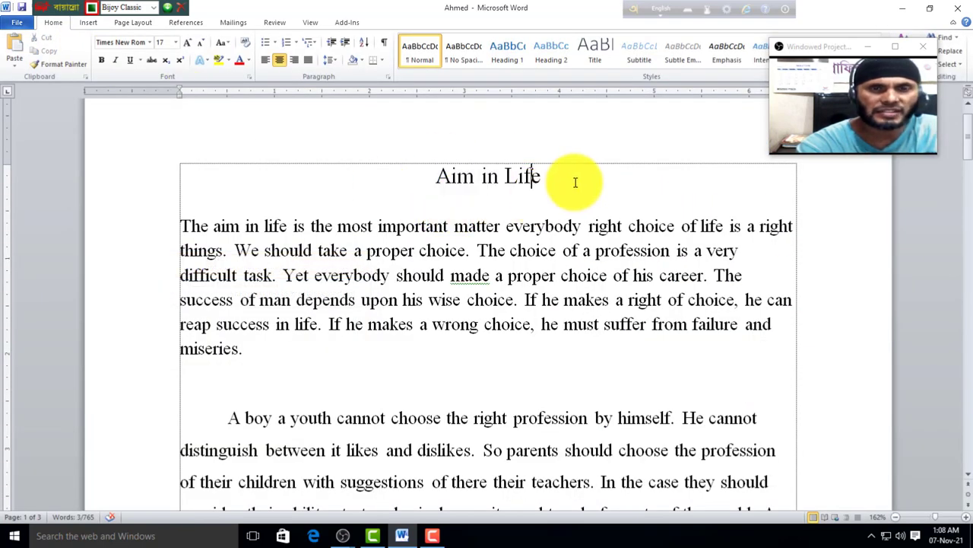
left_click(17, 22)
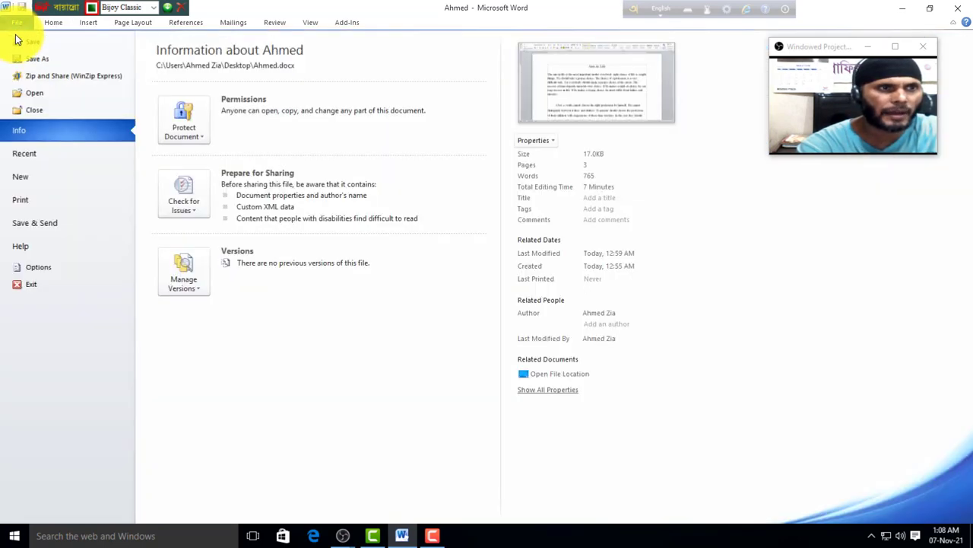
left_click(36, 199)
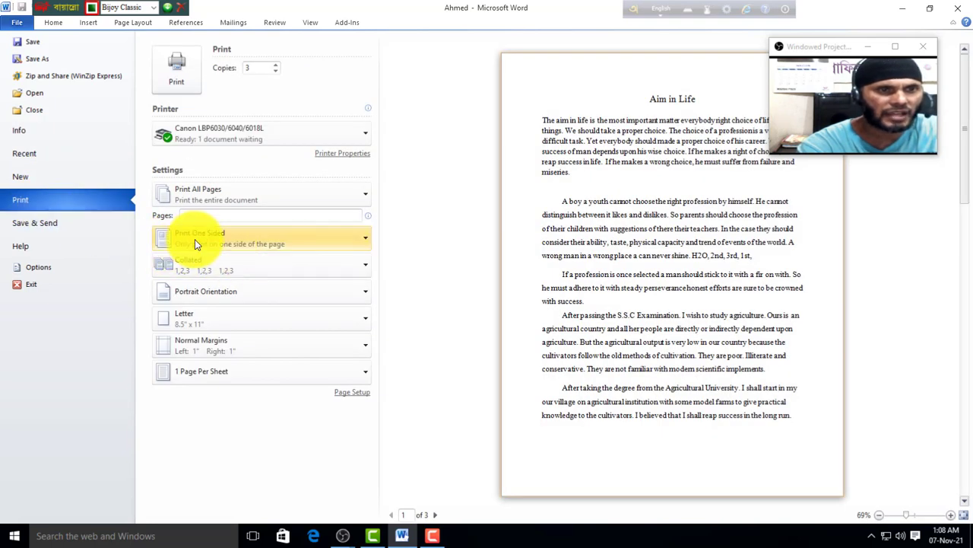
Step: Try Manually Print on Both Sides, then switch back to Print One Sided
left_click(355, 239)
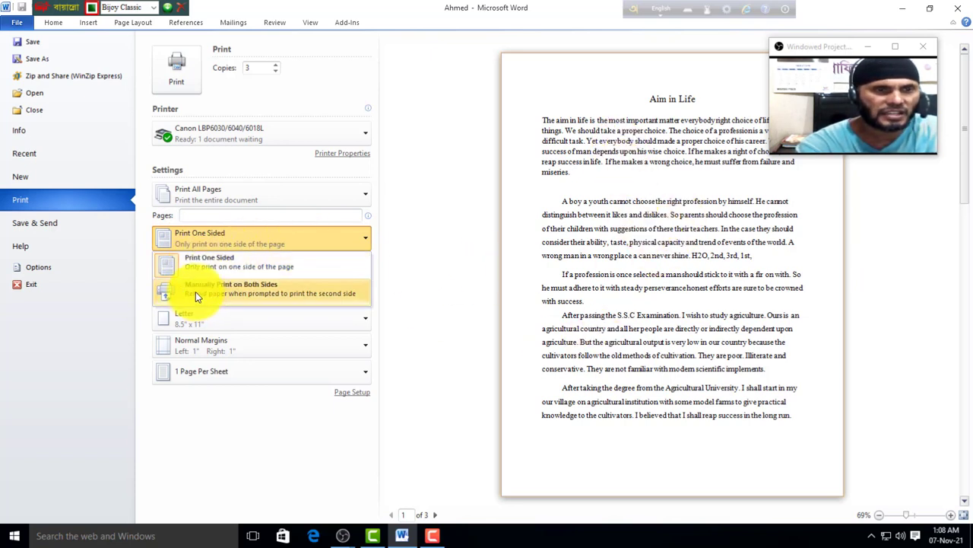
left_click(256, 294)
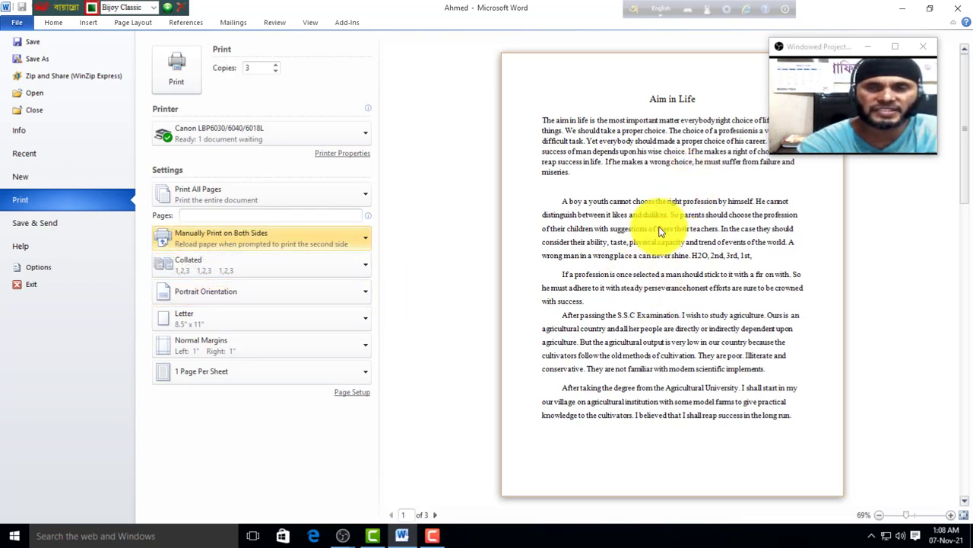
left_click(366, 239)
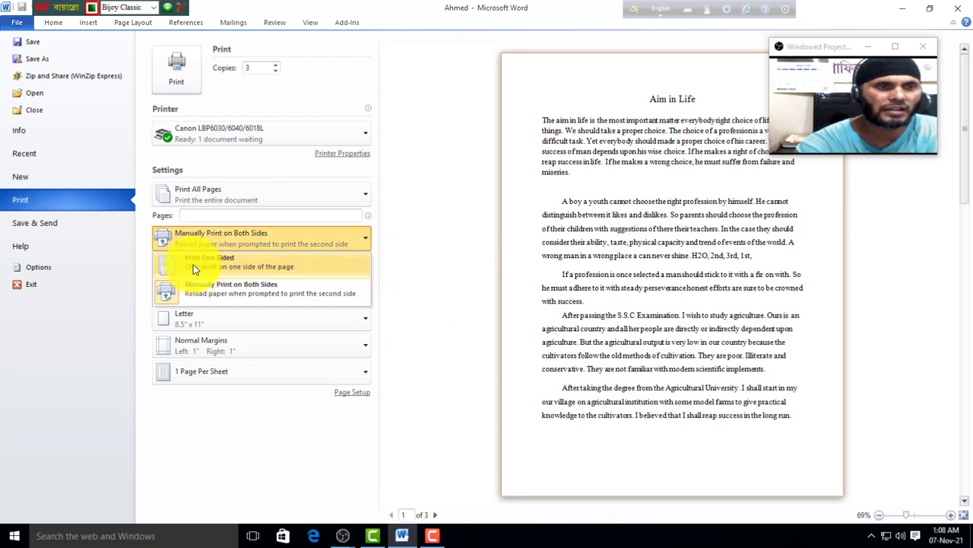
left_click(204, 264)
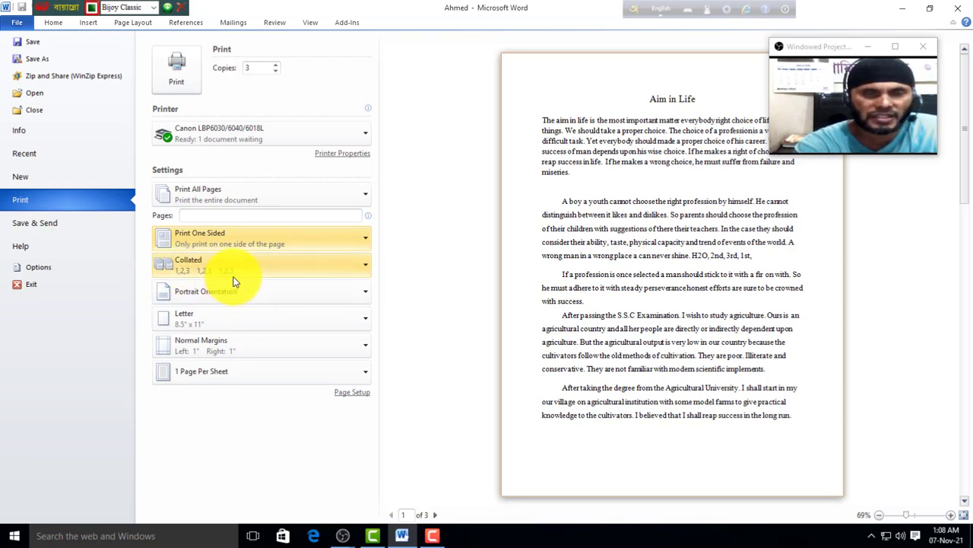
left_click(365, 266)
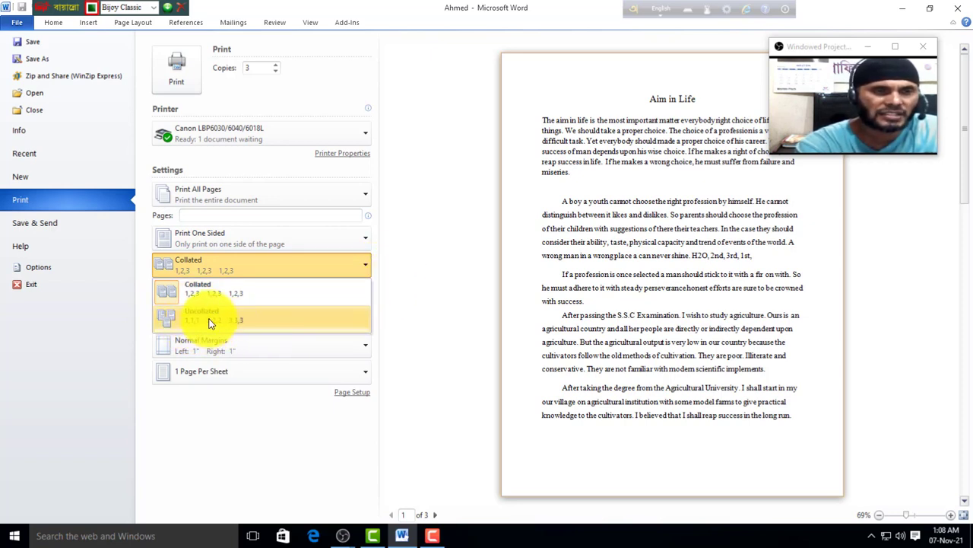
Step: Keep Collated, try landscape then revert to portrait, and view paper sizes with Letter selected
left_click(384, 329)
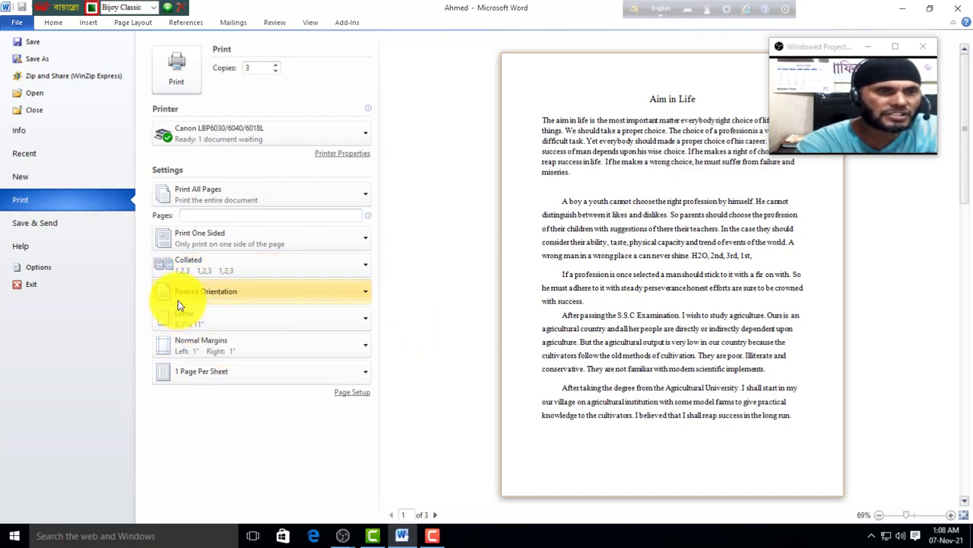
left_click(365, 297)
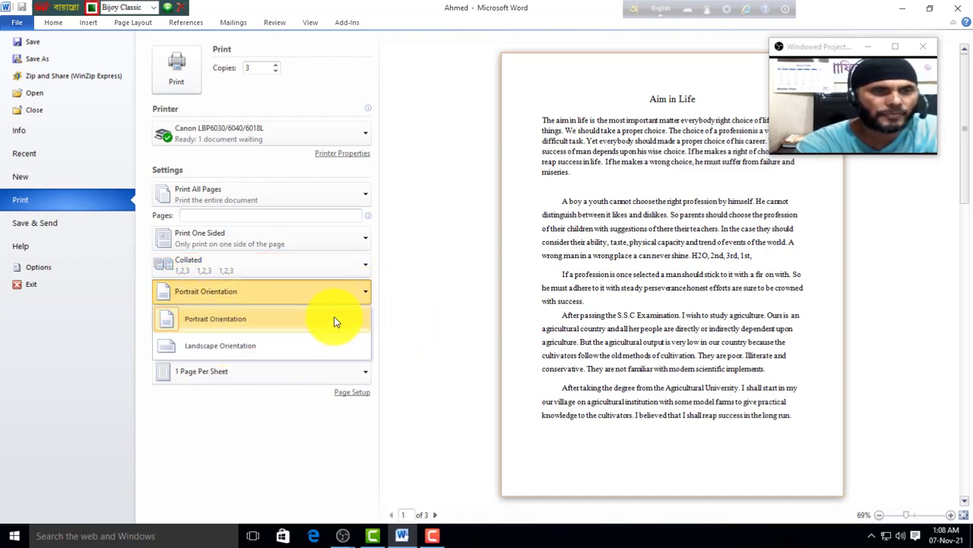
left_click(236, 346)
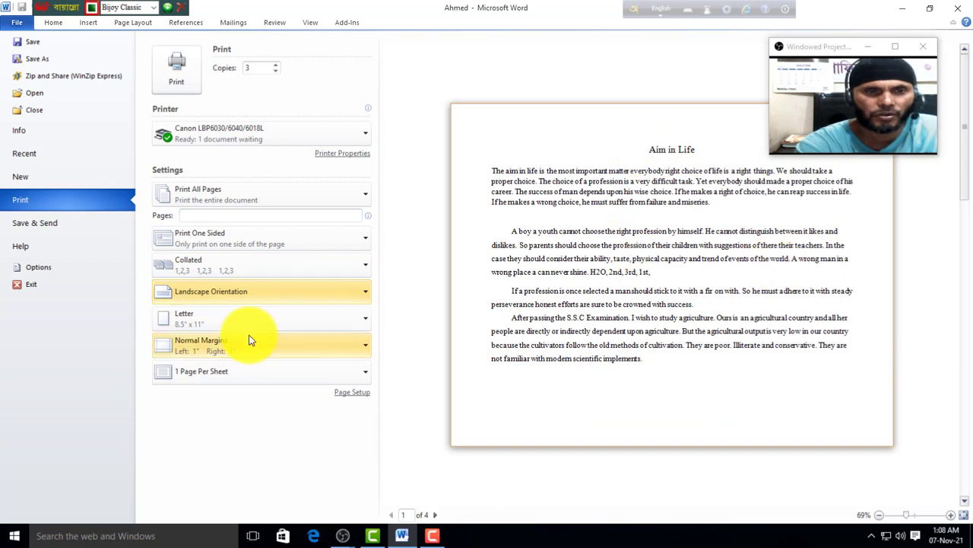
left_click(362, 295)
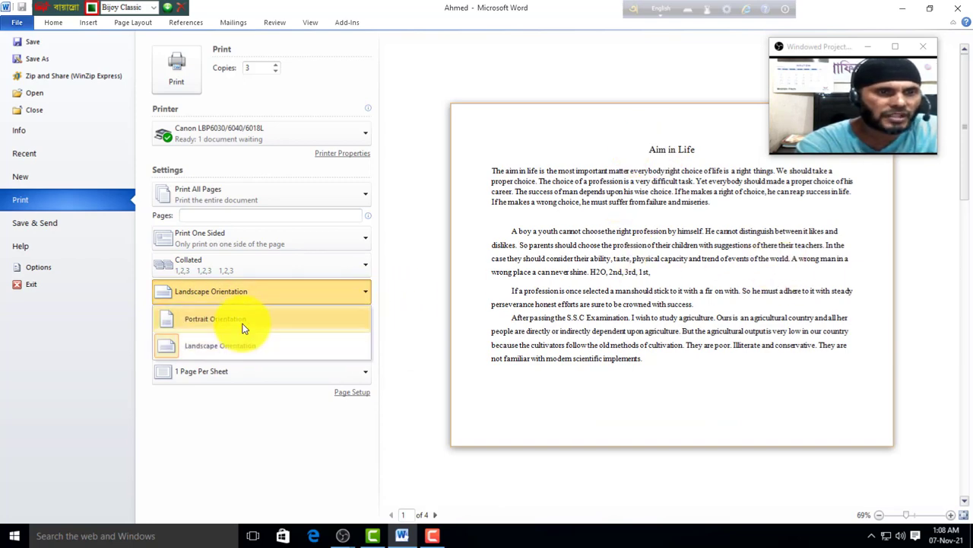
left_click(243, 324)
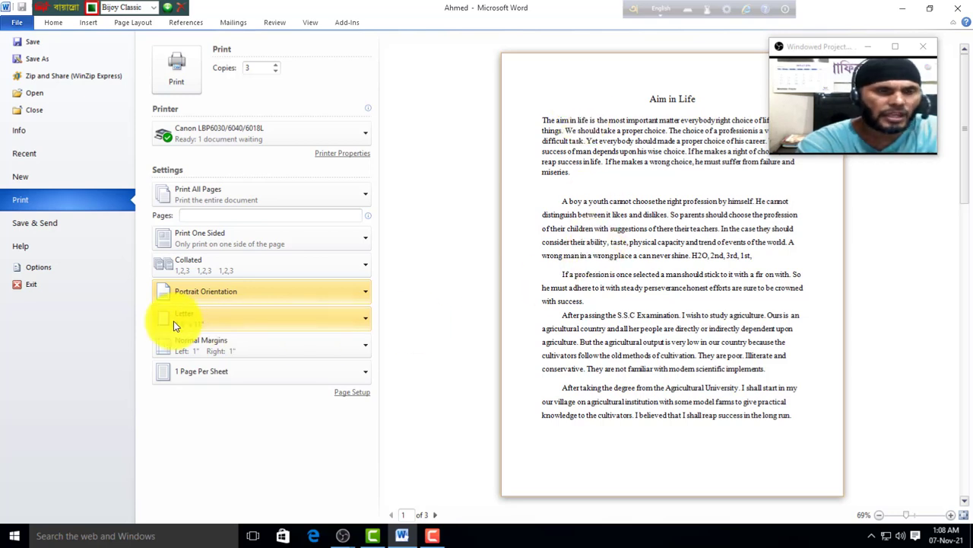
left_click(368, 322)
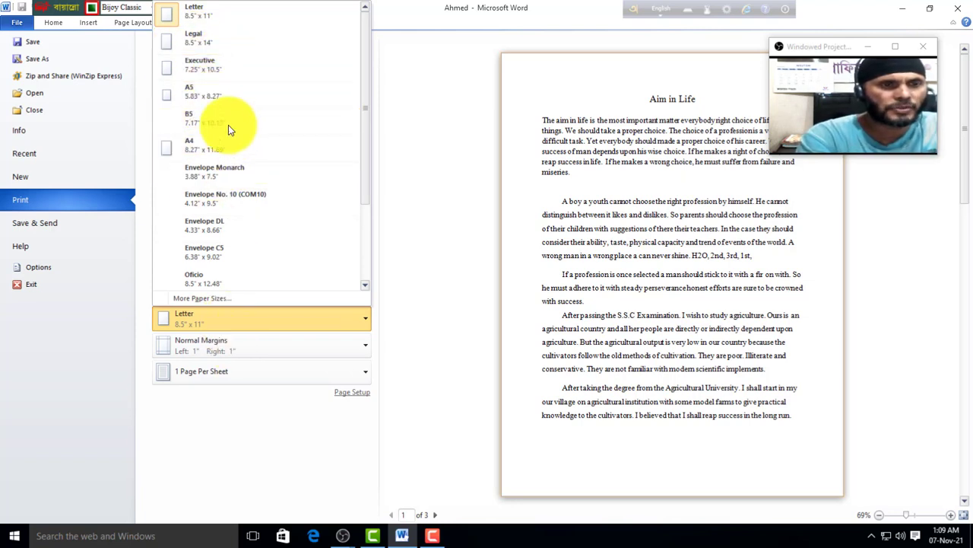
Step: Keep Letter paper, then choose Custom Margins from the Margins presets to reach Page Setup
left_click(403, 201)
left_click(365, 345)
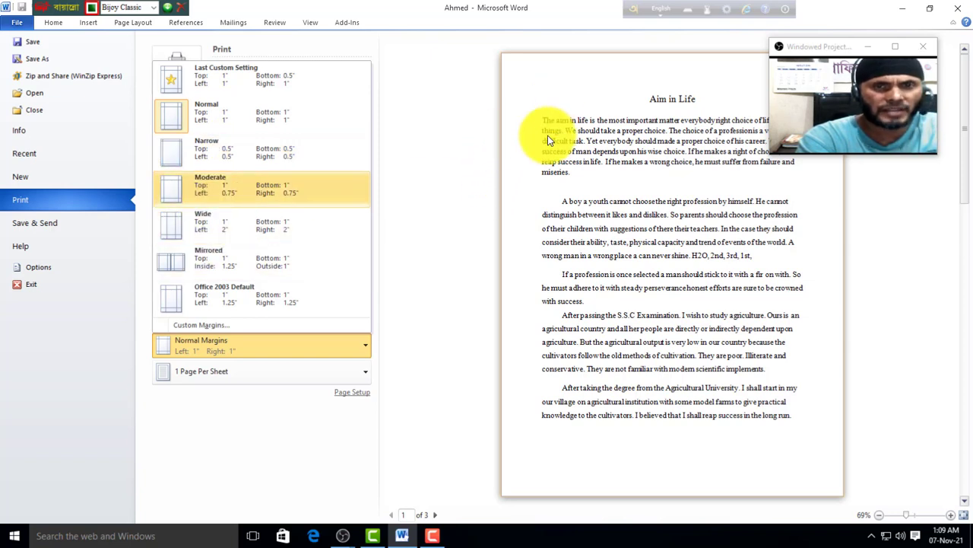
left_click(372, 319)
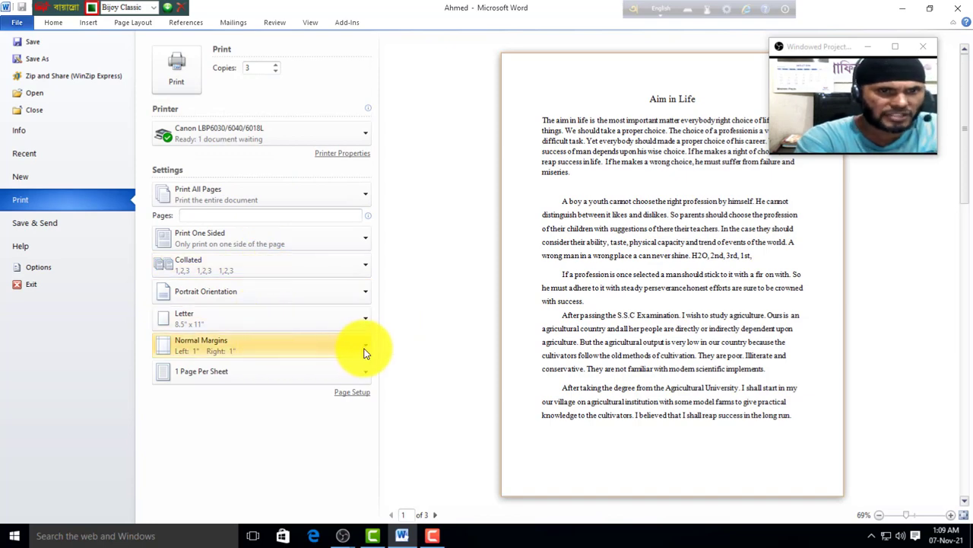
left_click(365, 352)
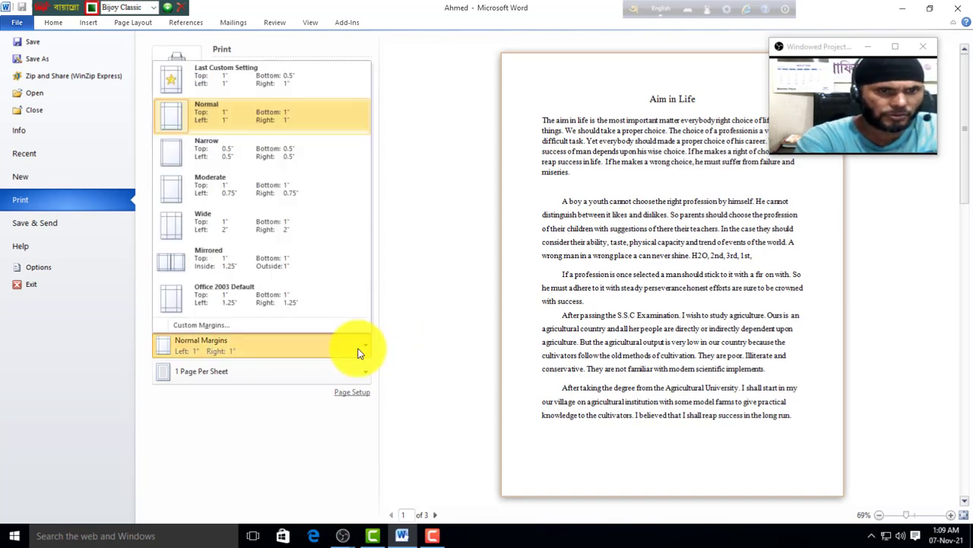
left_click(198, 324)
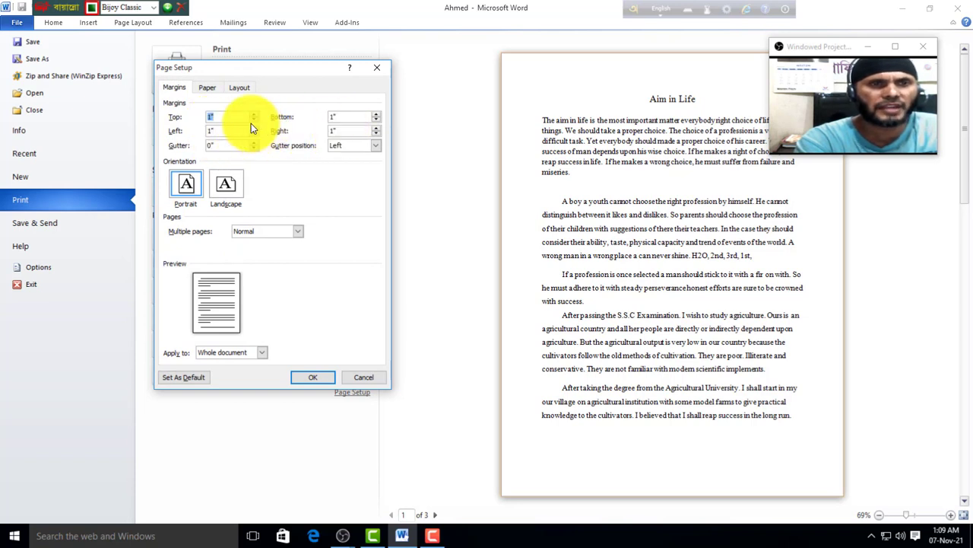
Step: Raise the top margin to 1.4 inches in Page Setup
left_click(253, 115)
left_click(253, 115)
left_click(253, 115)
left_click(253, 115)
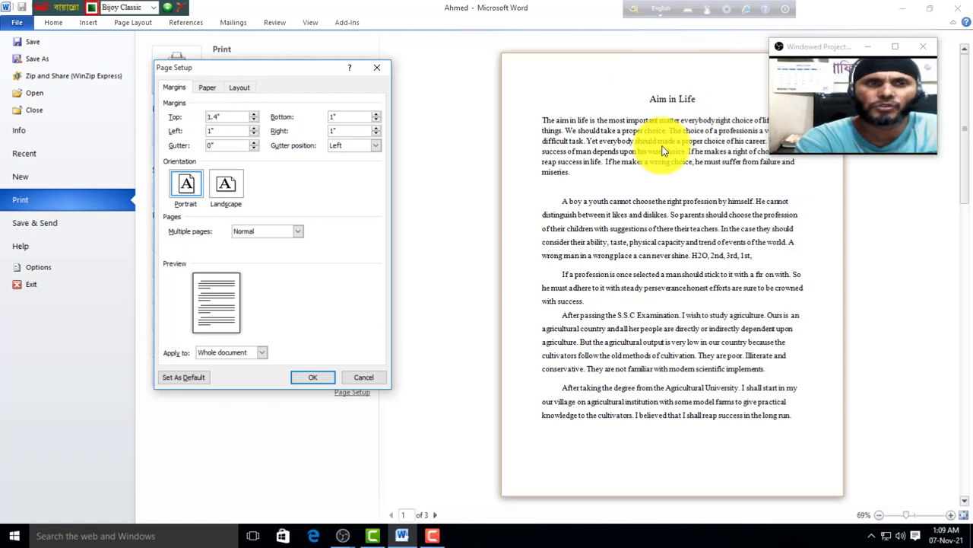
Step: Check the Paper tab's paper sizes, return to Margins, and close Page Setup without applying
left_click(208, 88)
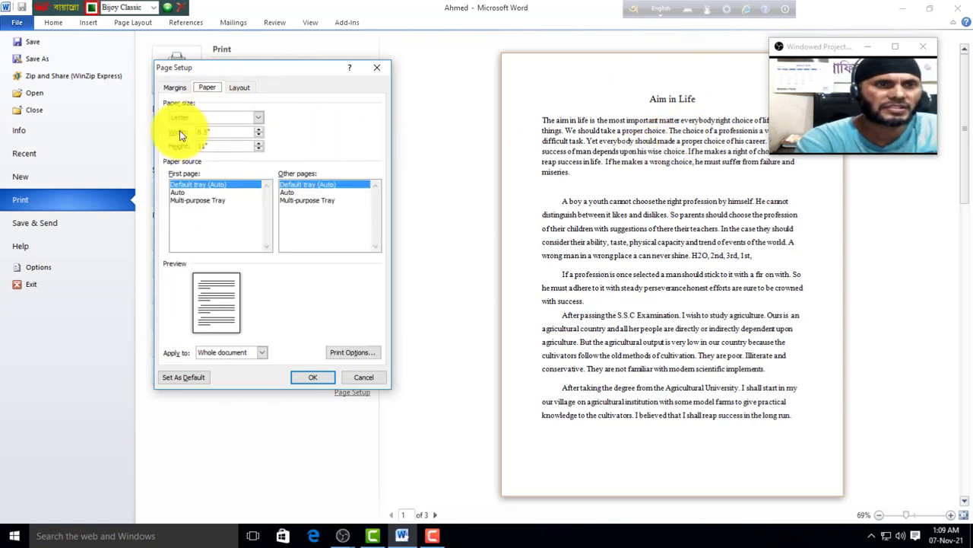
left_click(259, 118)
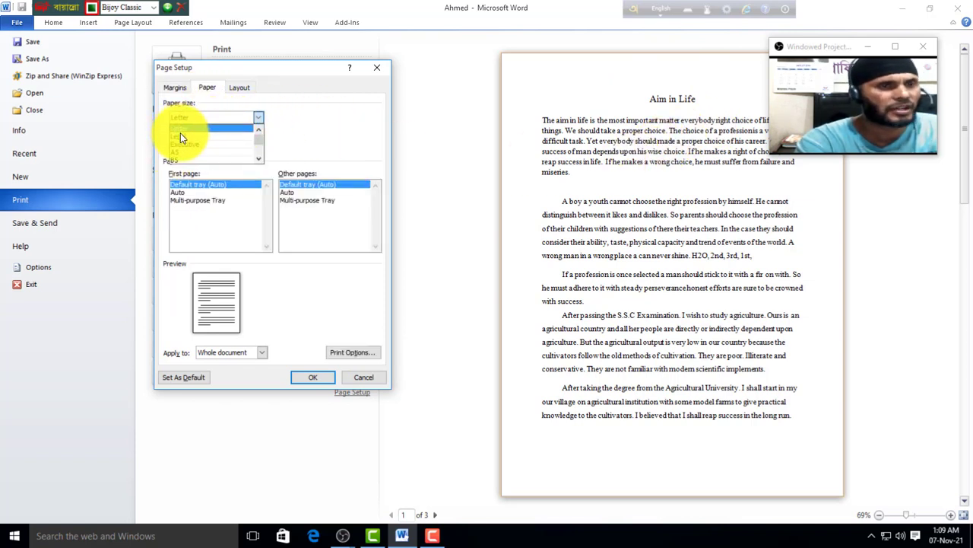
left_click(331, 309)
left_click(174, 87)
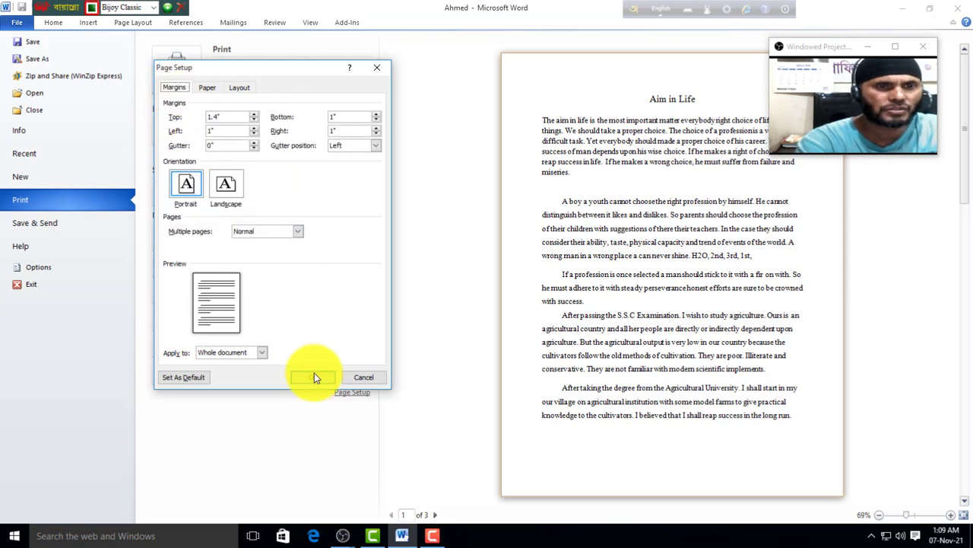
left_click(379, 68)
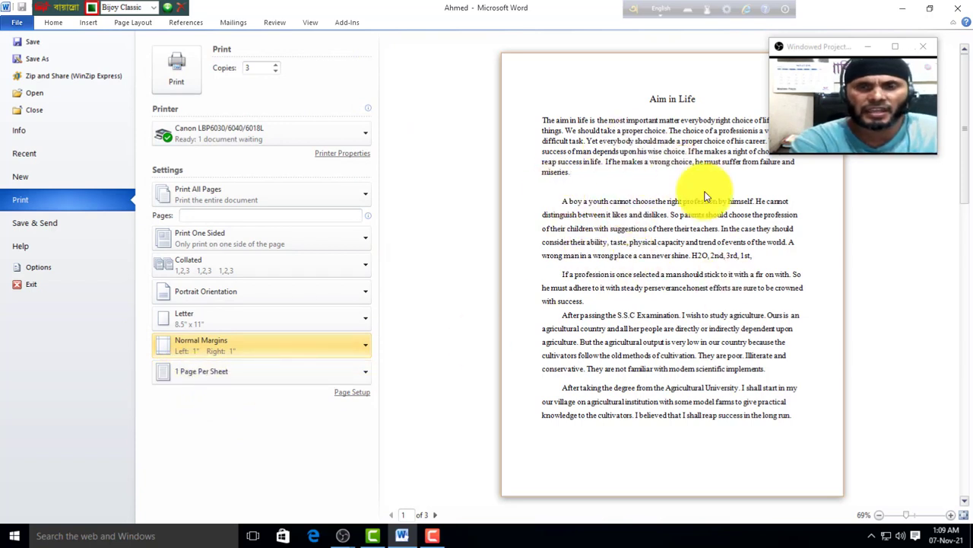
Step: Leave Pages Per Sheet unchanged and choose Exit to quit Word
left_click(366, 378)
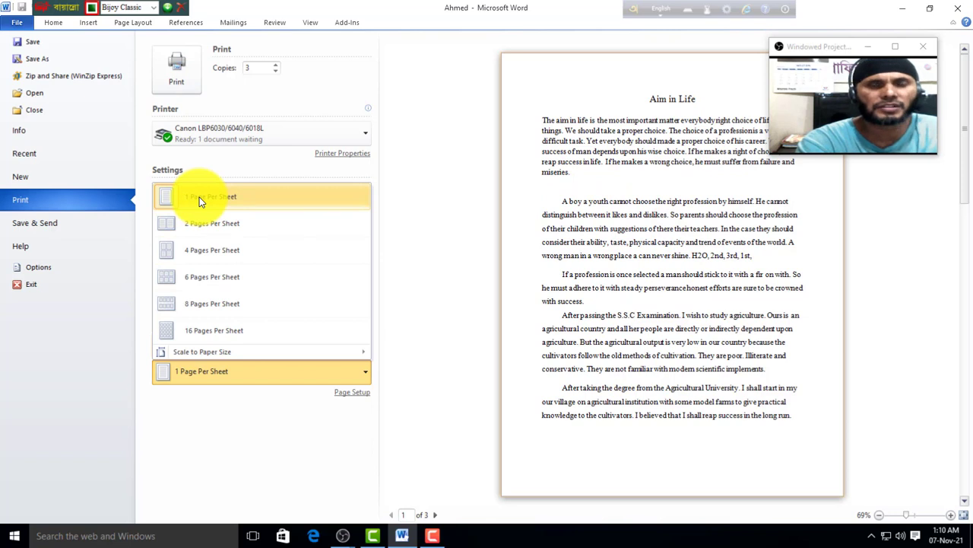
left_click(413, 261)
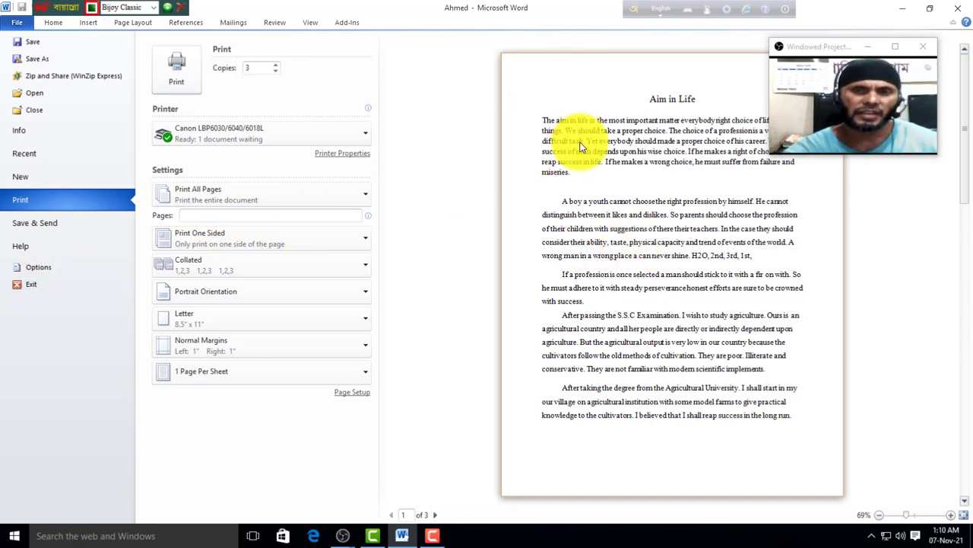
left_click(37, 284)
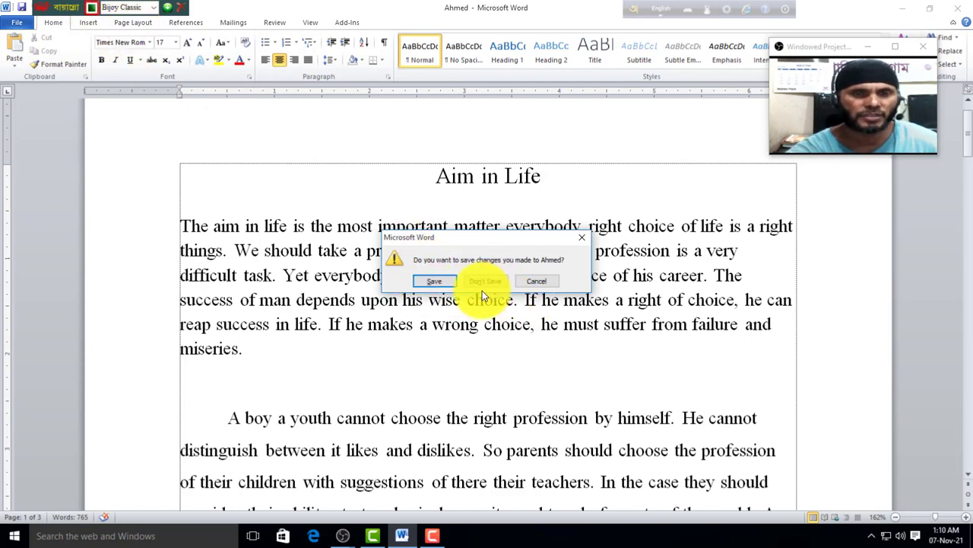
Step: Cancel the save prompt, return from the File view to the essay, and select the 'Aim in Life' title
left_click(538, 281)
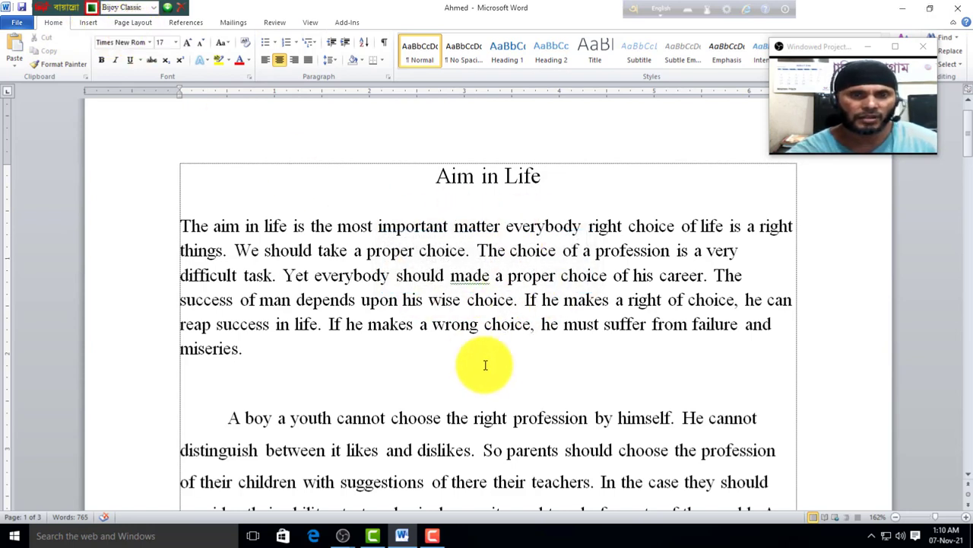
left_click(19, 28)
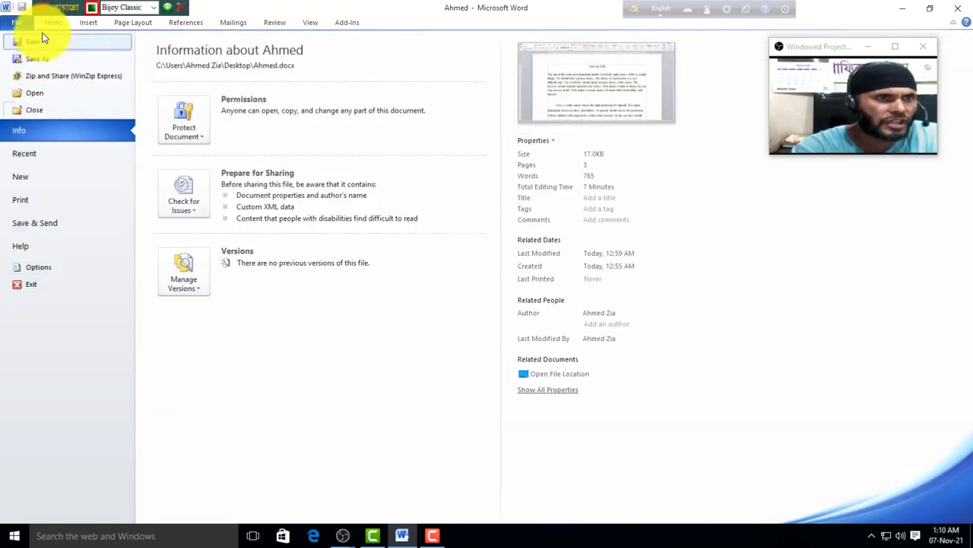
left_click(51, 25)
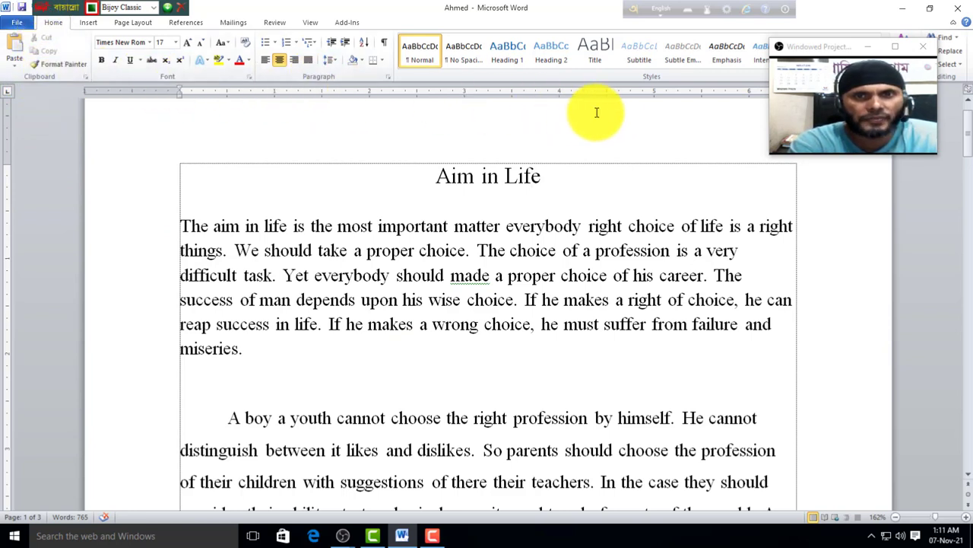
left_click_drag(822, 50, 834, 86)
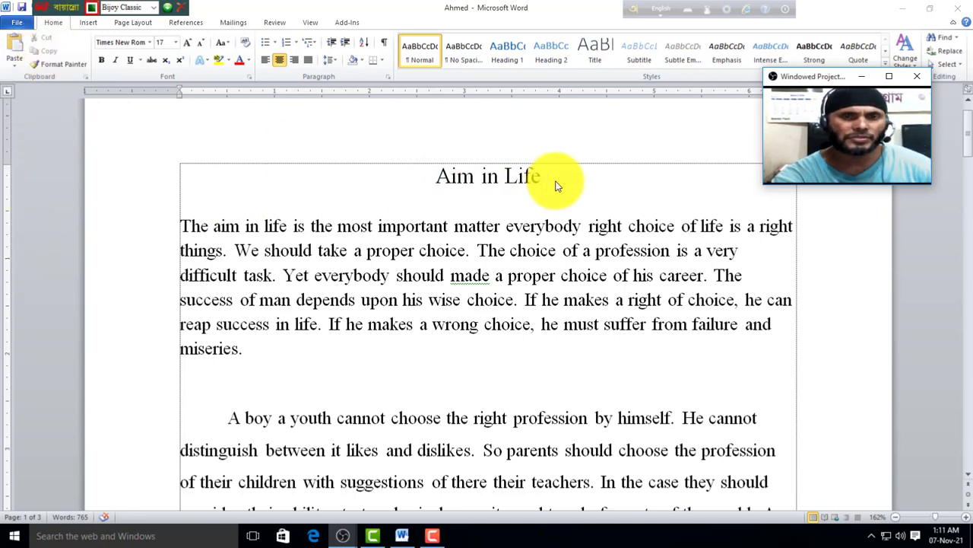
left_click_drag(558, 177, 437, 177)
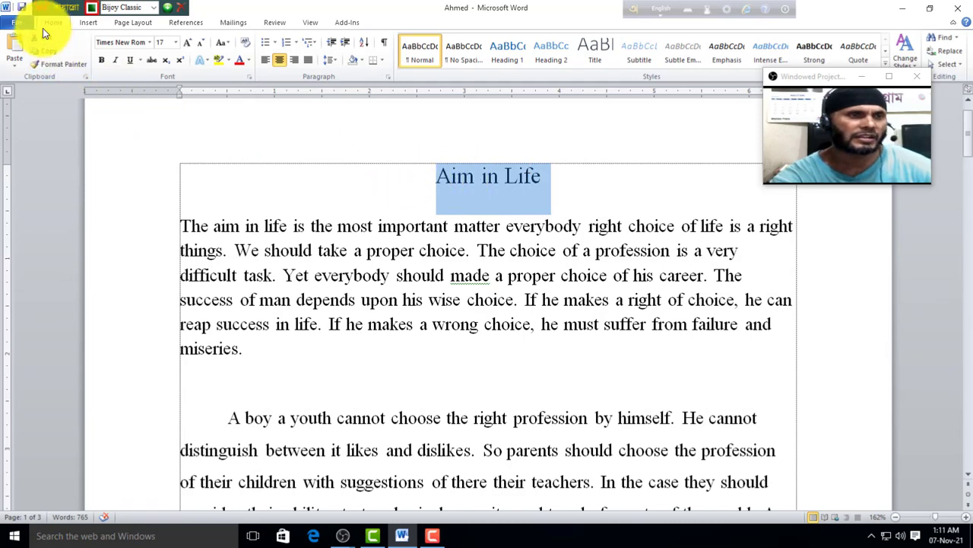
Step: Paste a copy of the 'Aim in Life' title onto new blank lines above the first paragraph
left_click(347, 192)
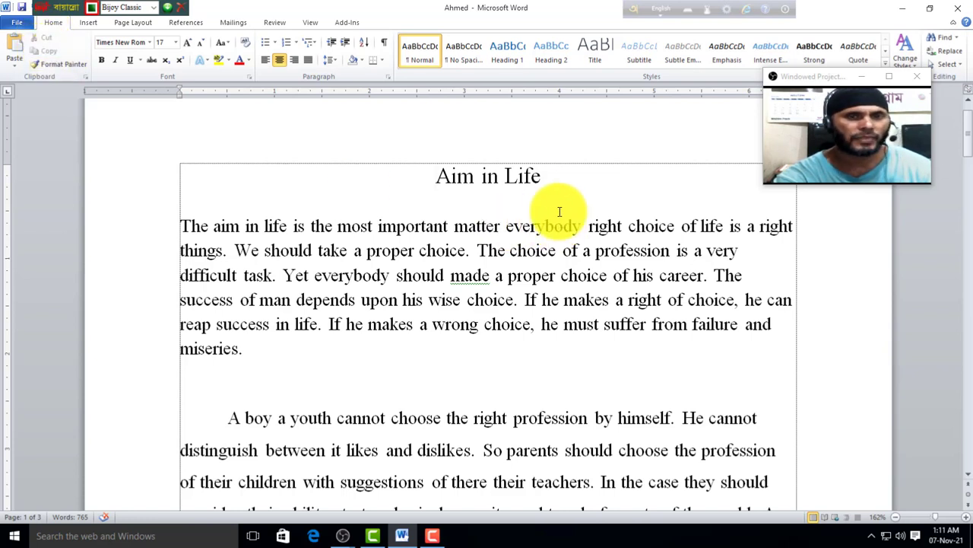
left_click_drag(435, 180, 561, 181)
key("ctrl+c")
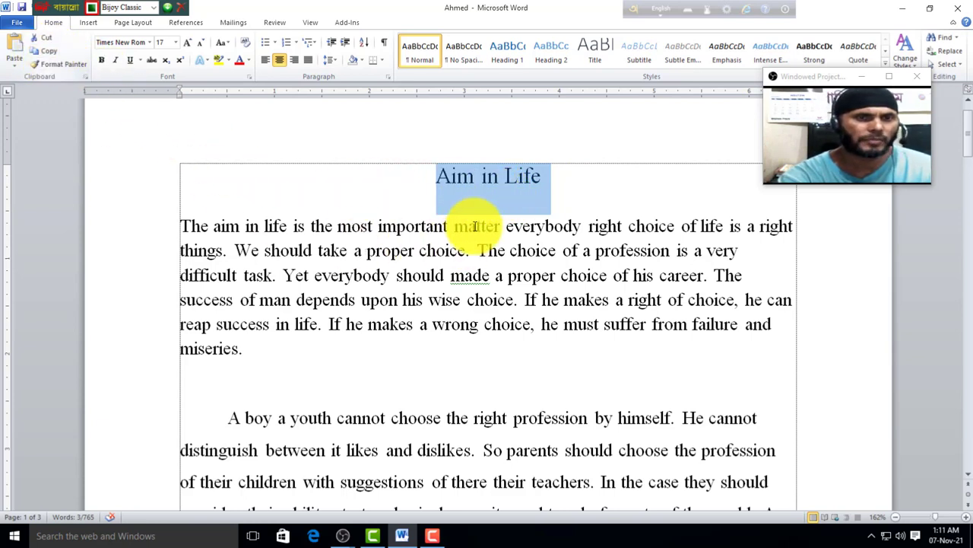
left_click(179, 225)
key("Return")
key("Return")
key("Return")
key("Return")
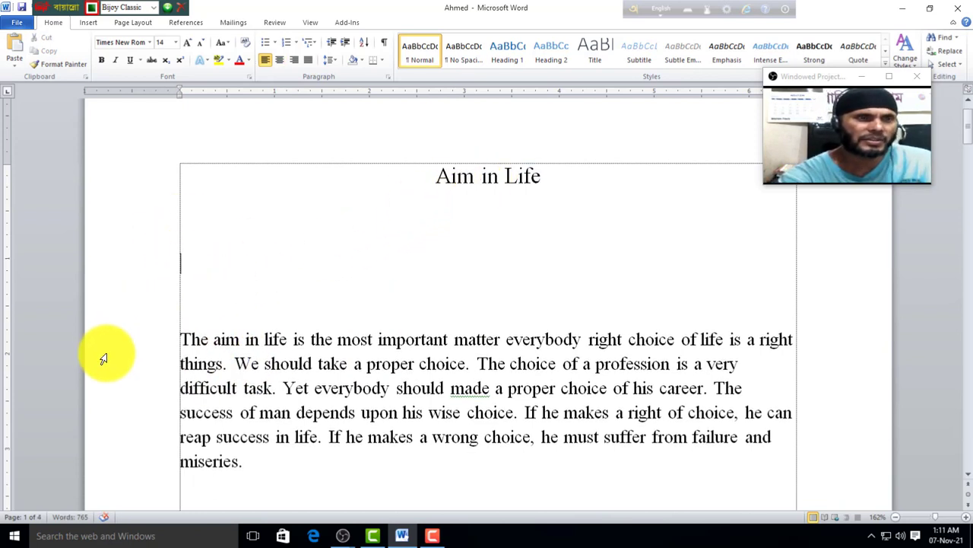
left_click(17, 48)
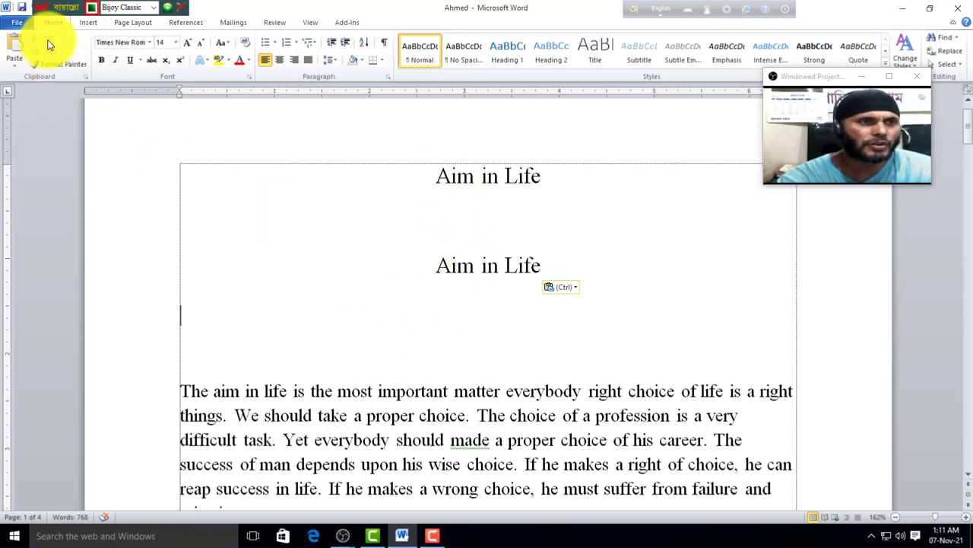
left_click(398, 347)
scroll(250, 300, "down", 2)
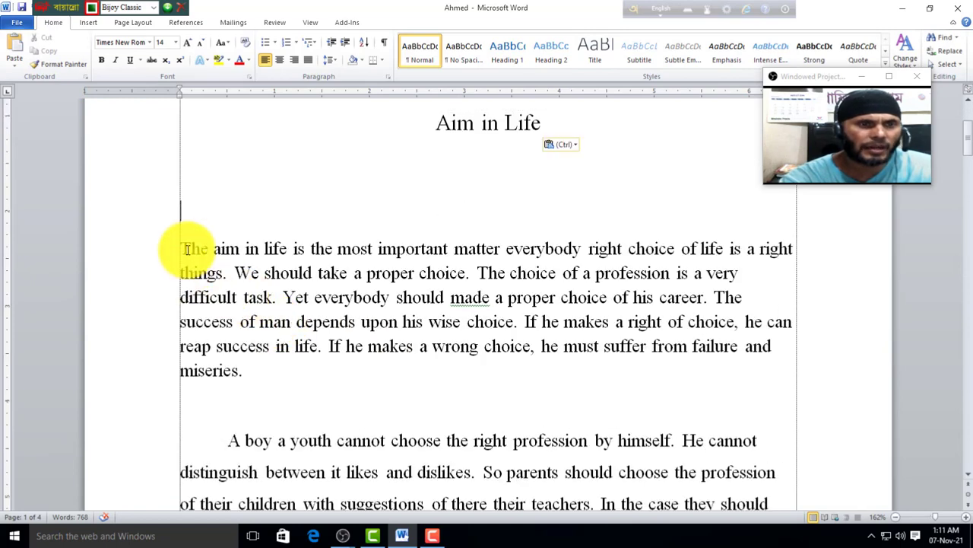
Step: Cut 'The aim in life is the most important matter everybody right' and paste it between the headings
left_click_drag(186, 249, 617, 254)
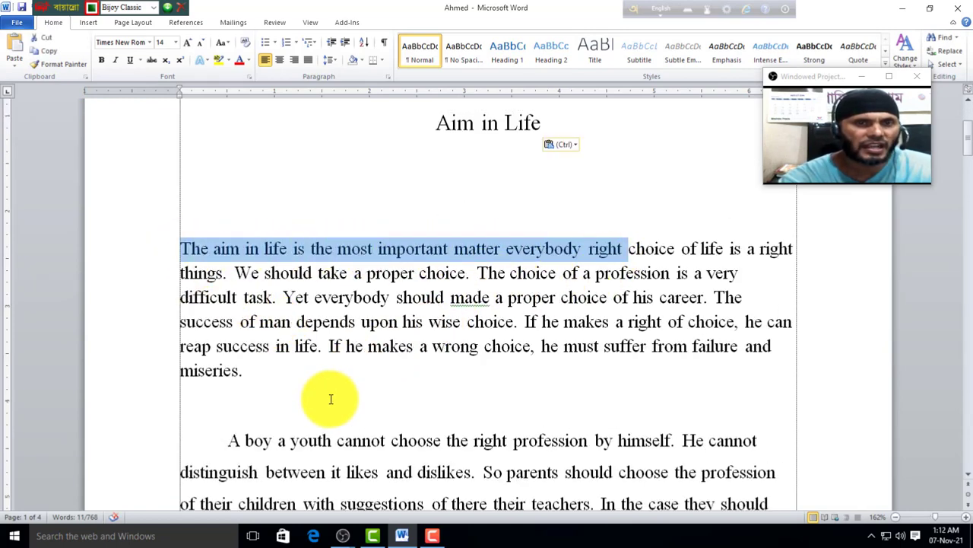
left_click(44, 37)
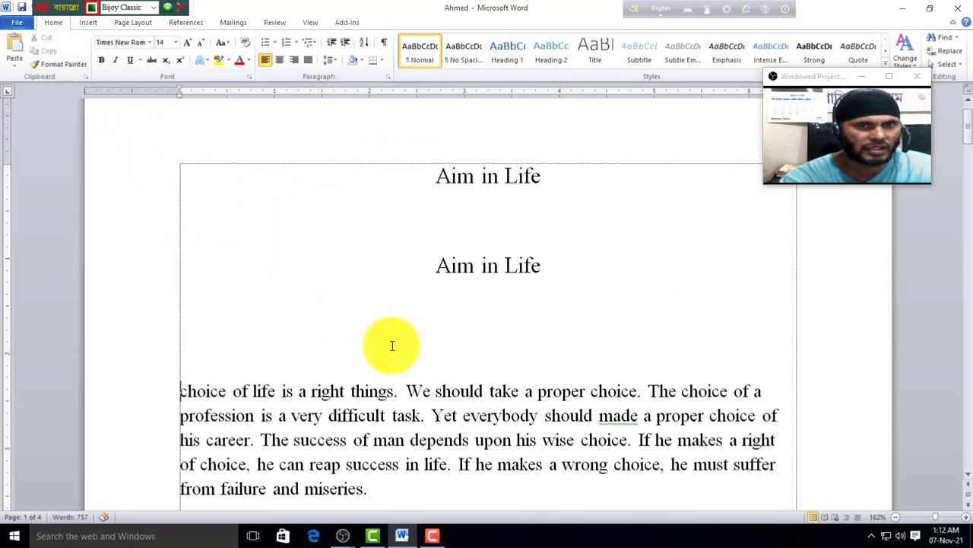
scroll(441, 312, "up", 1)
left_click(473, 268)
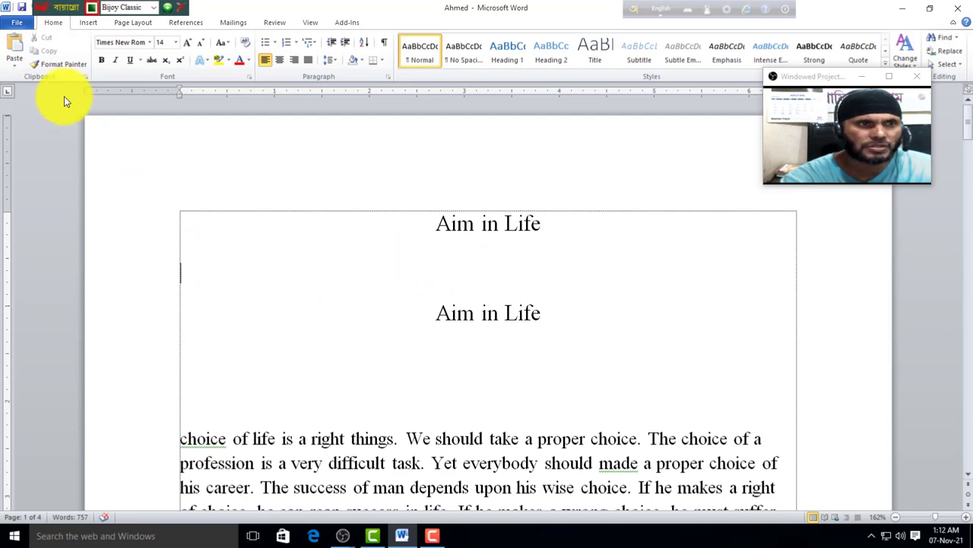
left_click(12, 45)
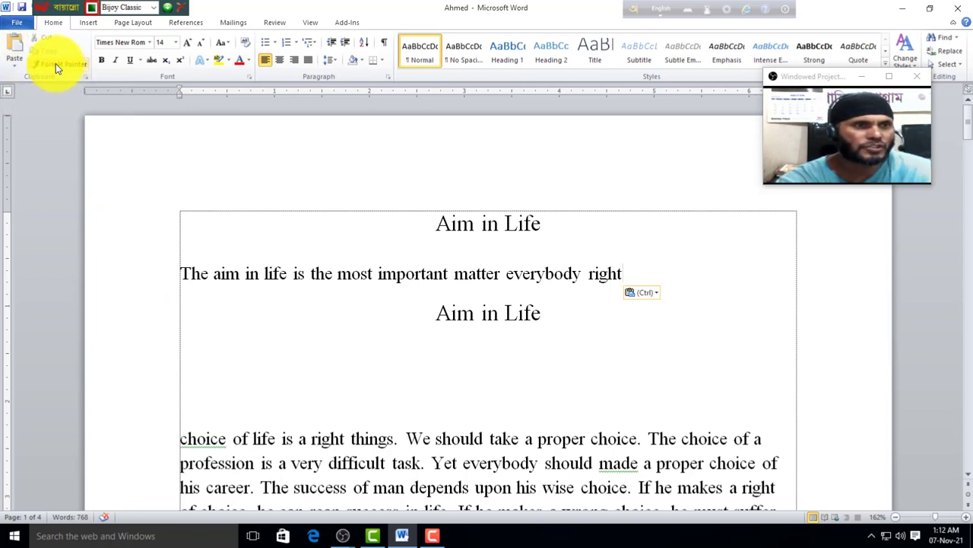
left_click(322, 332)
scroll(326, 335, "down", 1)
scroll(381, 308, "up", 1)
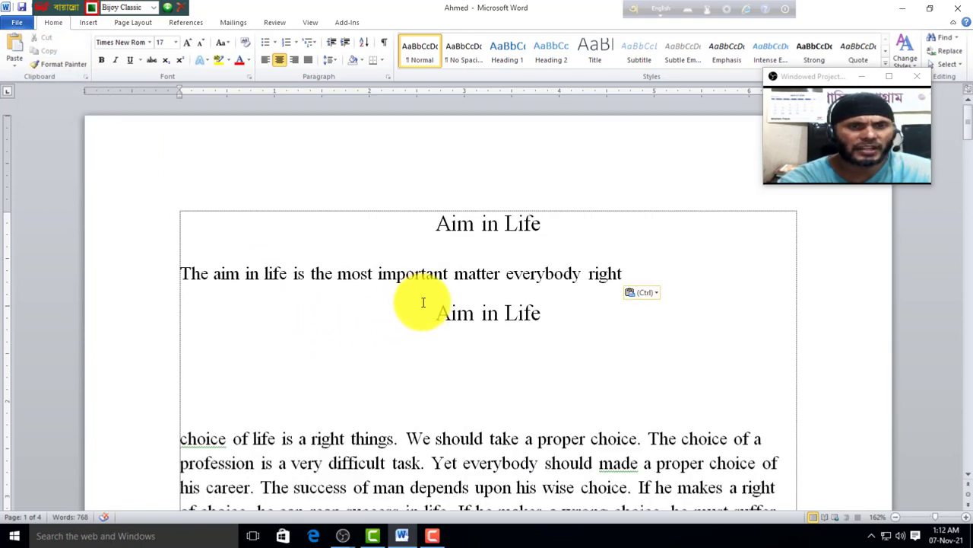
left_click_drag(435, 311, 516, 318)
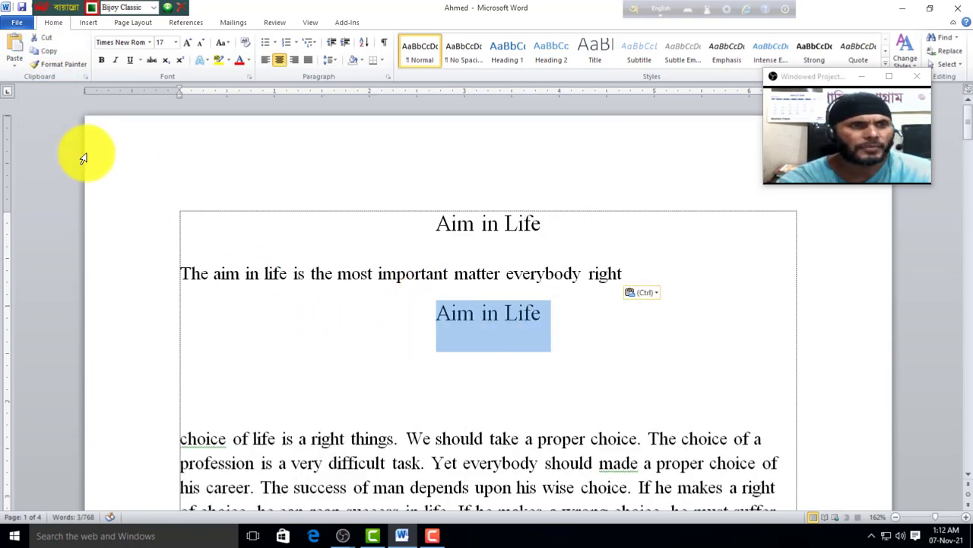
left_click(101, 64)
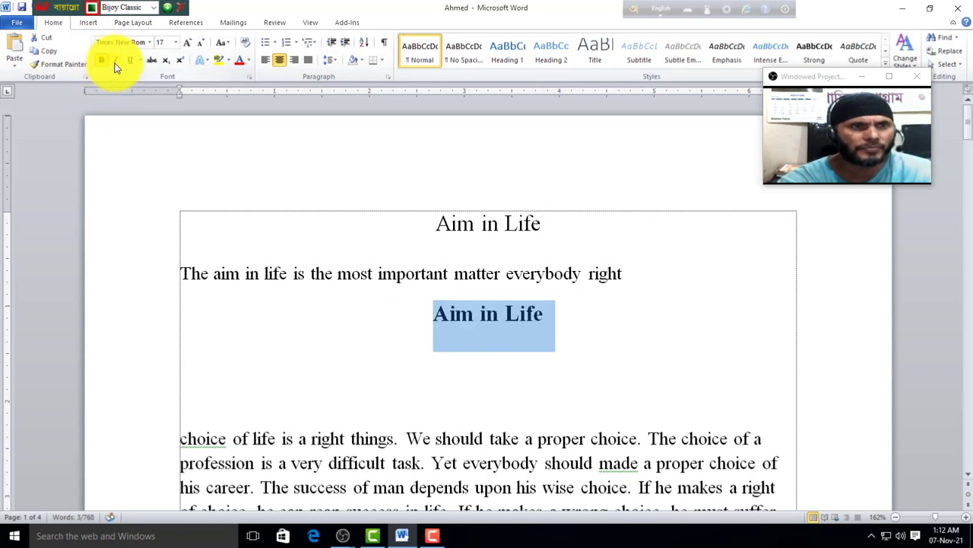
left_click(117, 62)
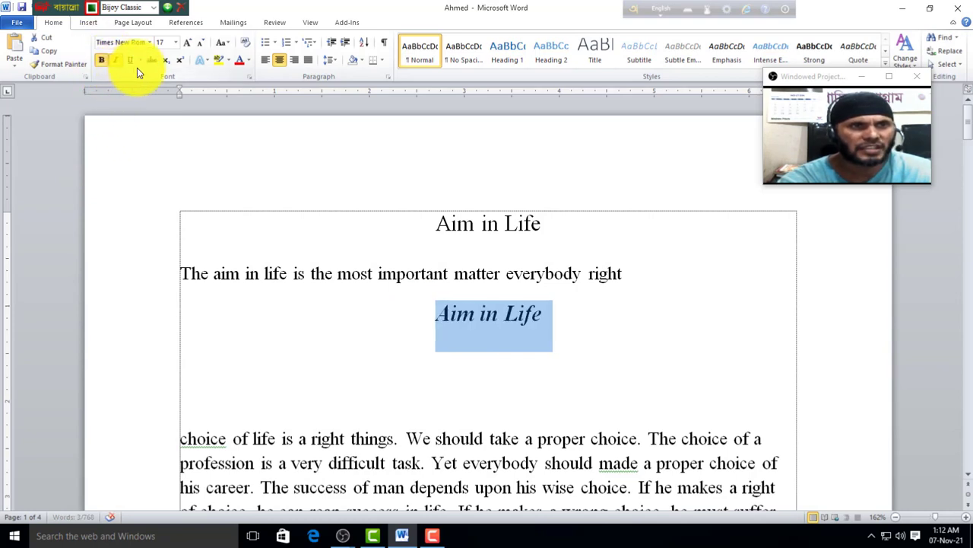
left_click(237, 61)
left_click(482, 355)
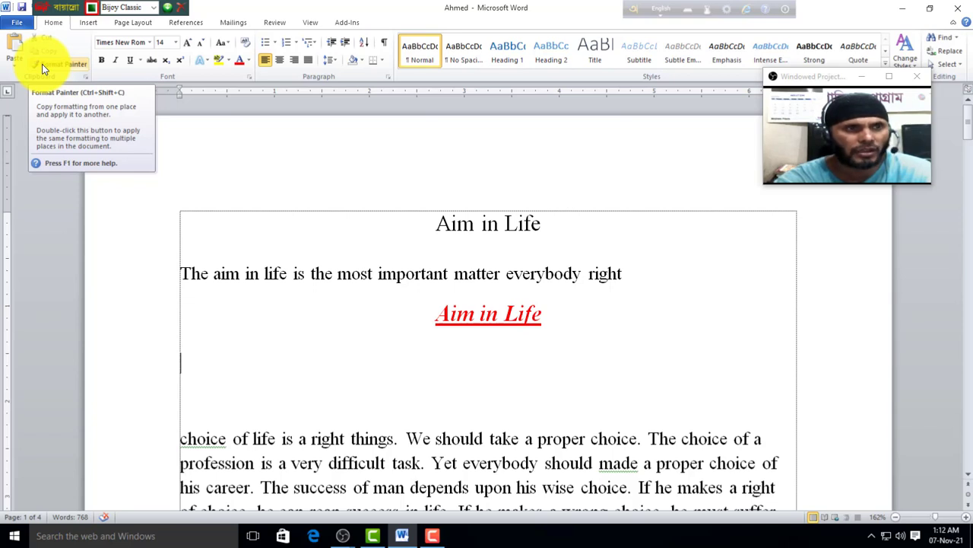
left_click(547, 337)
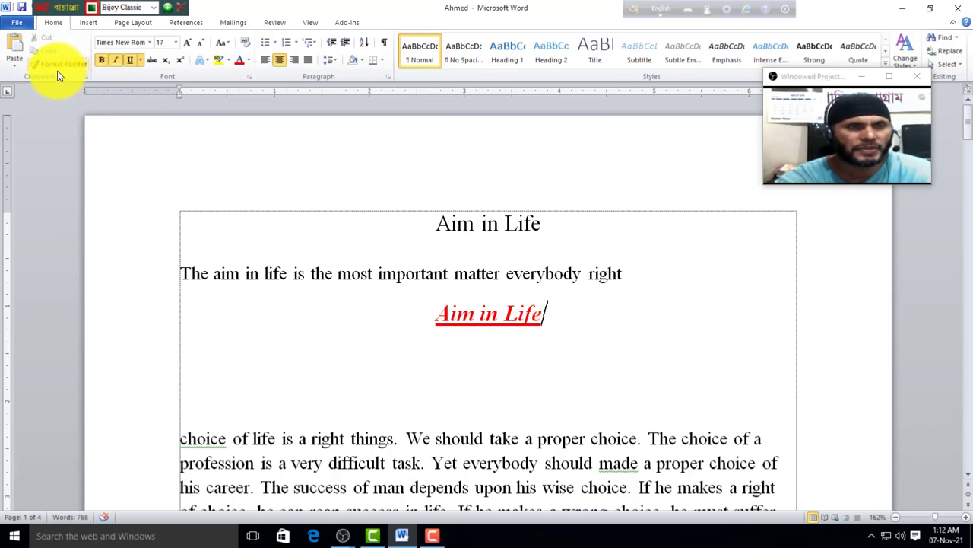
Step: Format Painter the red bold italic underlined heading style onto the top 'Aim in Life' title
left_click_drag(555, 315, 420, 316)
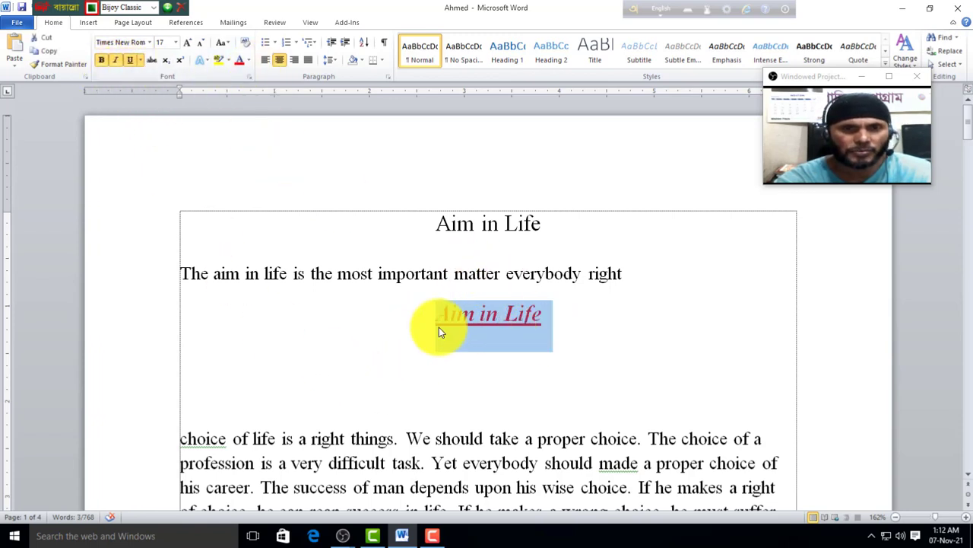
left_click(54, 70)
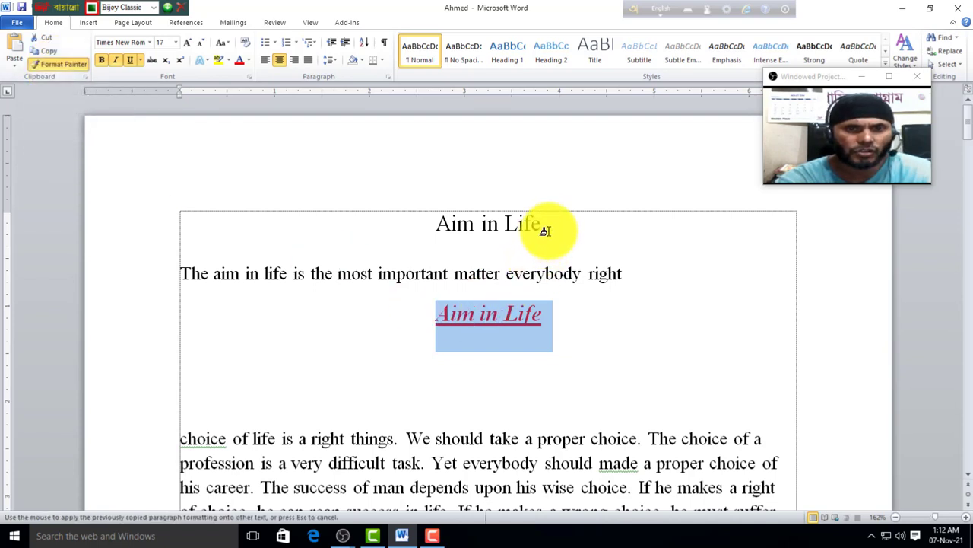
left_click_drag(555, 222, 435, 223)
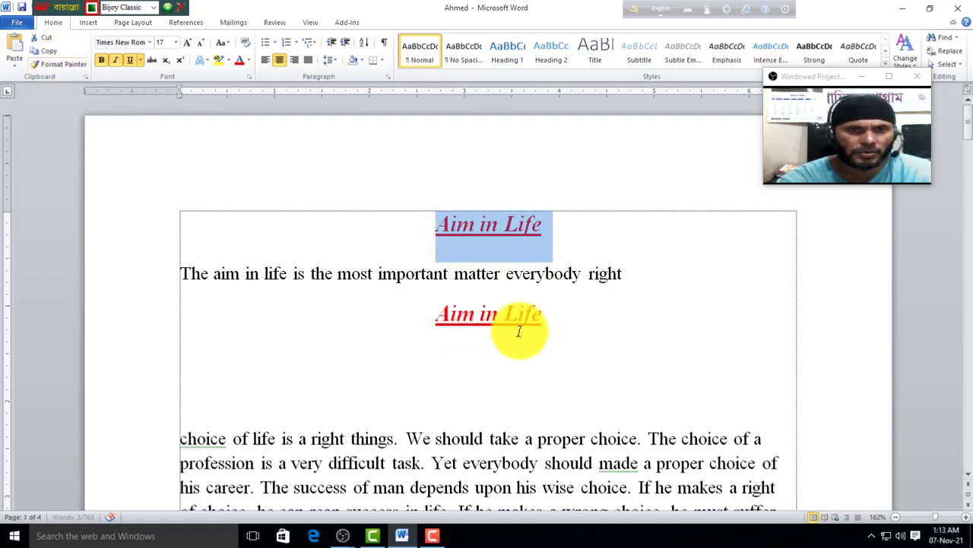
left_click(537, 334)
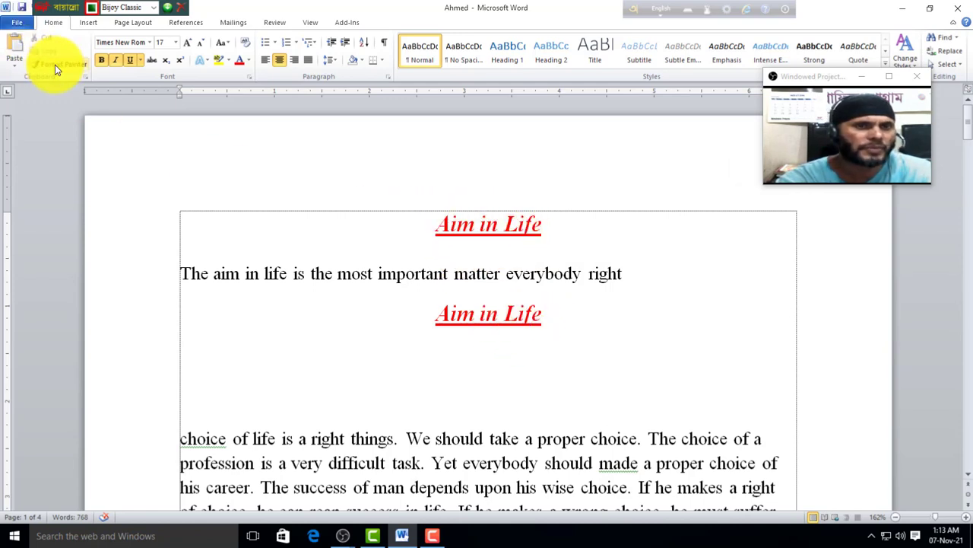
left_click(395, 276)
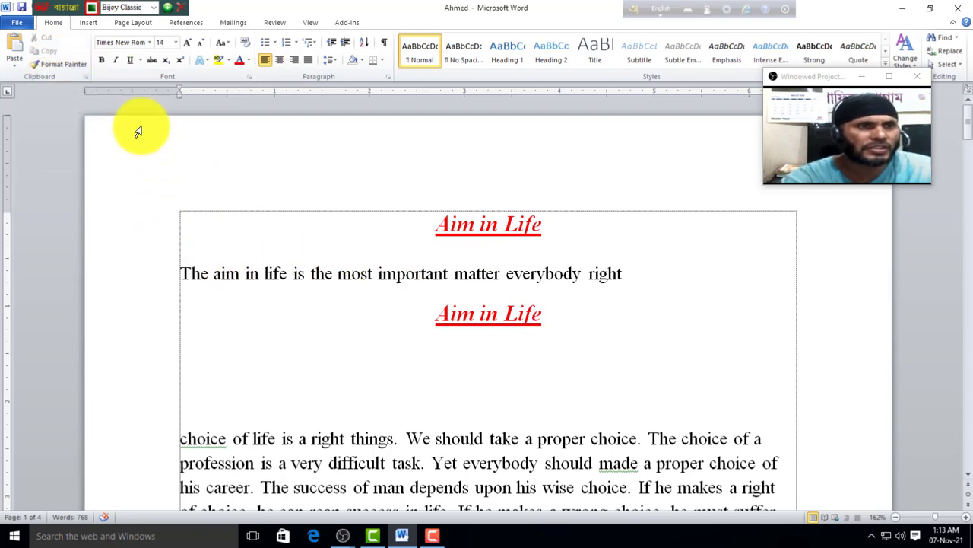
Step: Preview fonts on the opening sentence, keeping it in Times New Roman
left_click(151, 44)
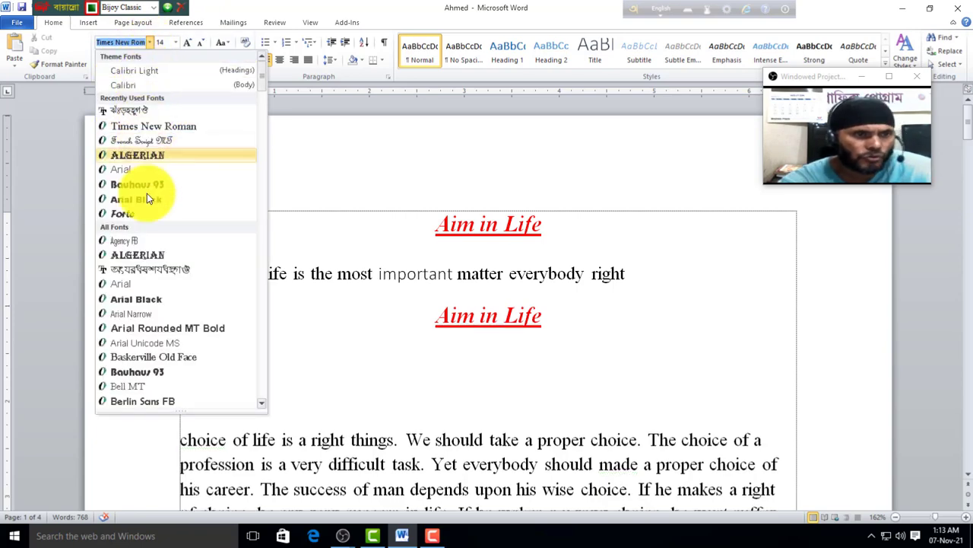
left_click(267, 327)
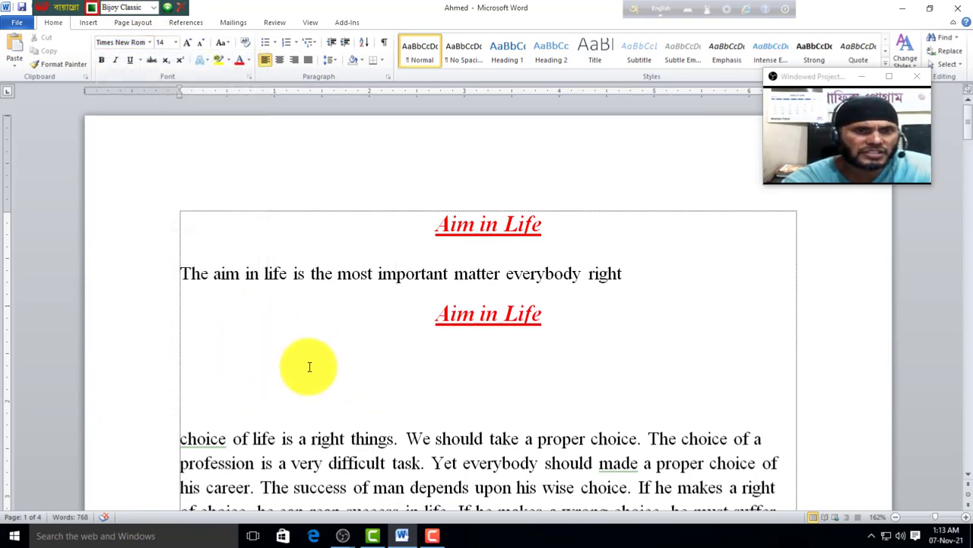
scroll(358, 350, "down", 3)
scroll(471, 319, "up", 2)
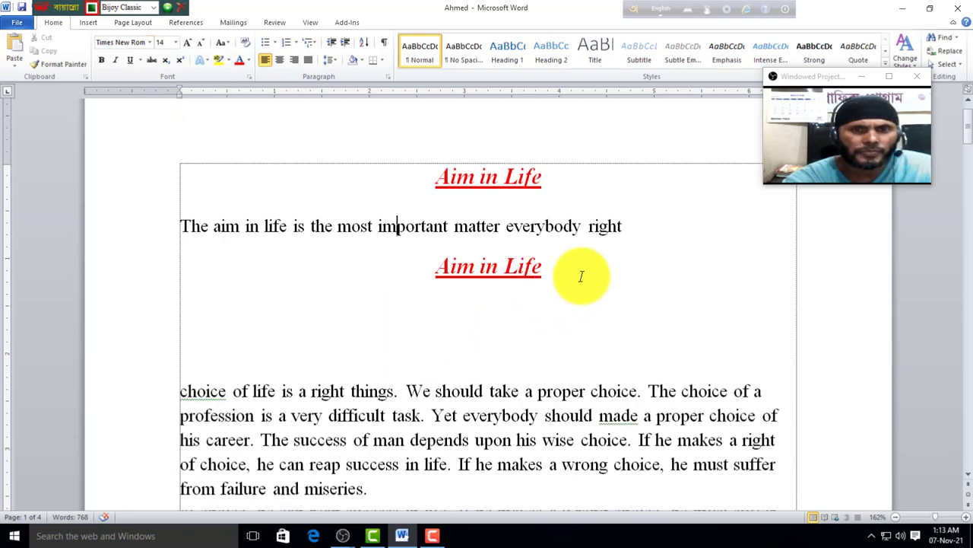
left_click_drag(632, 226, 163, 228)
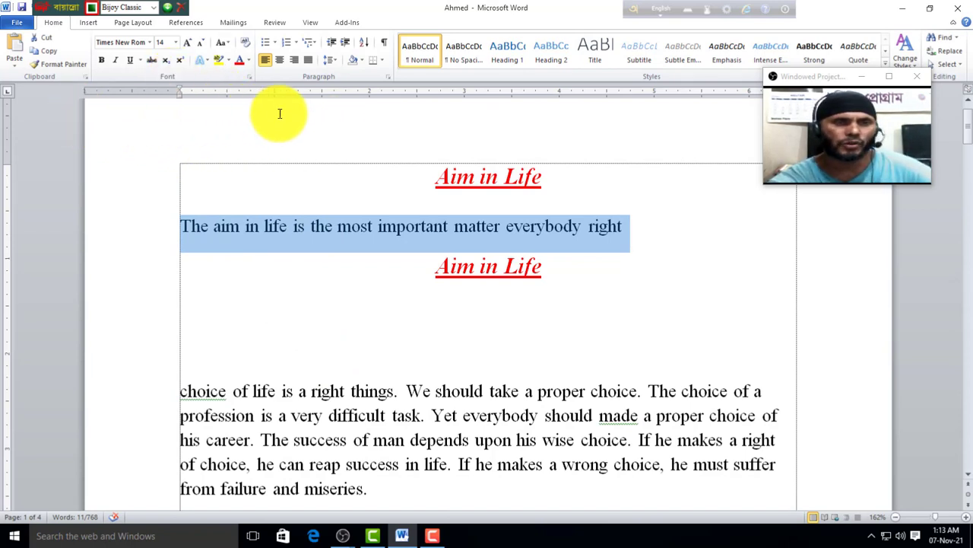
left_click(617, 266)
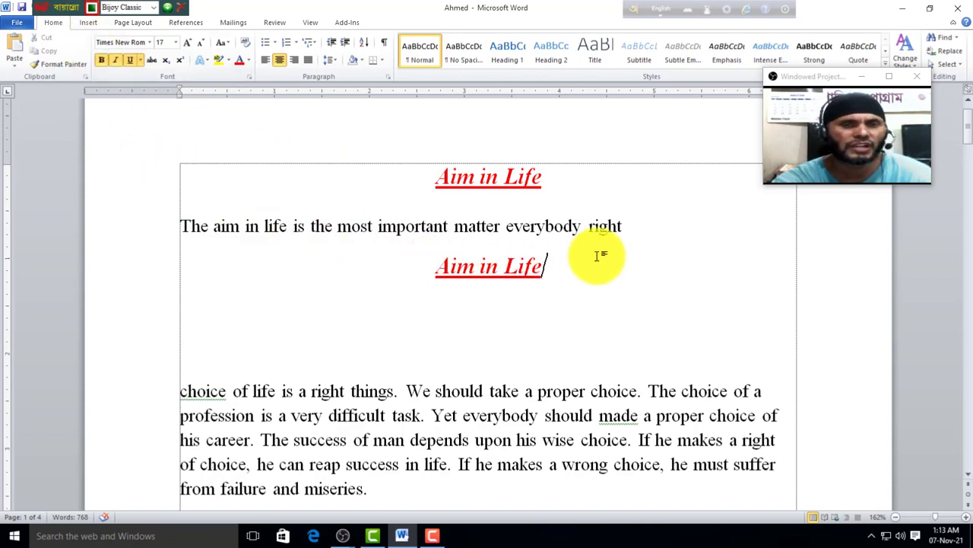
left_click_drag(630, 226, 170, 223)
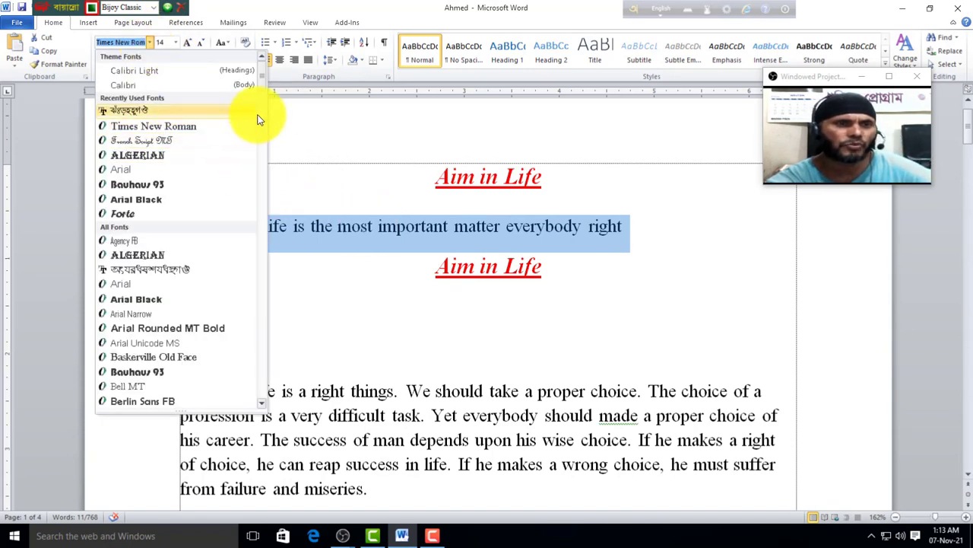
left_click_drag(261, 80, 245, 245)
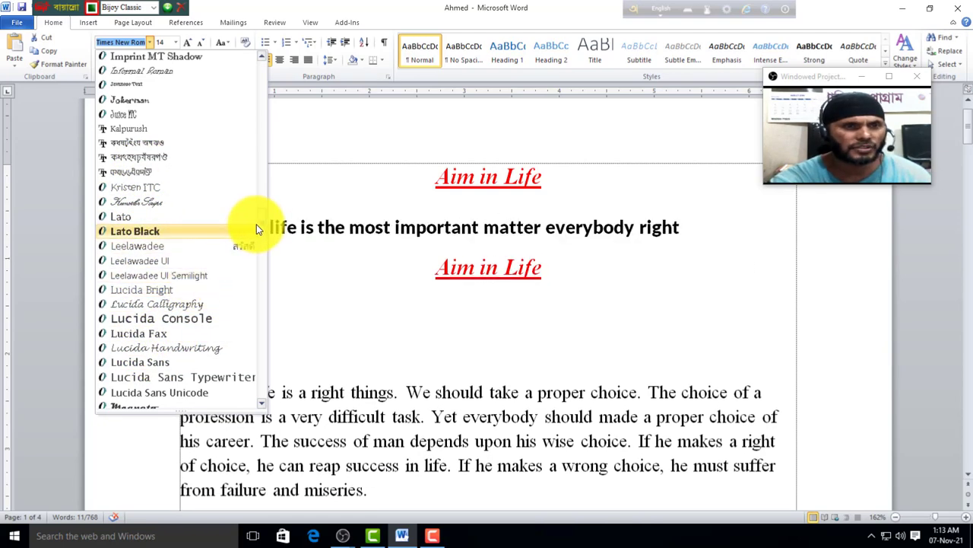
left_click_drag(258, 224, 265, 60)
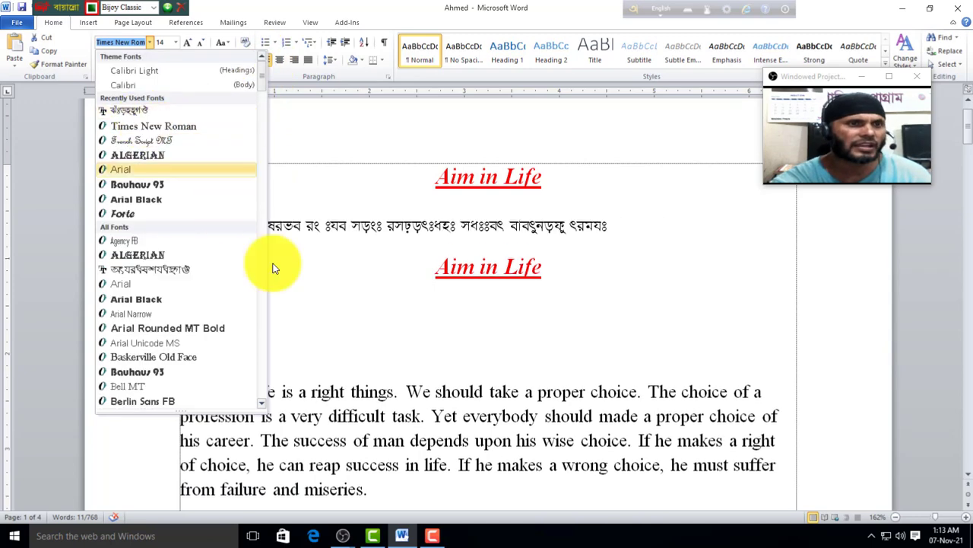
left_click(305, 305)
Step: Browse the font list again for the sentence, then bring it up for the empty line below
left_click(516, 316)
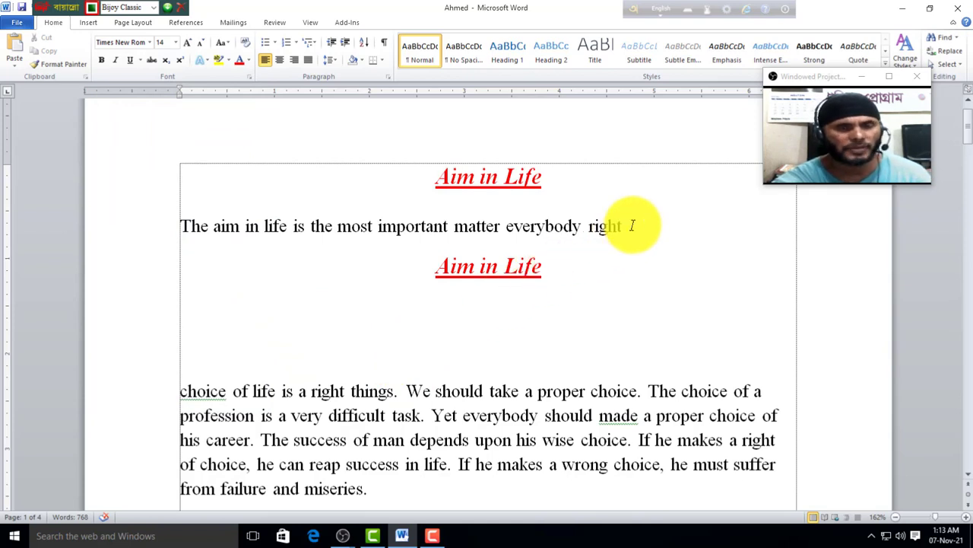
left_click_drag(632, 226, 79, 224)
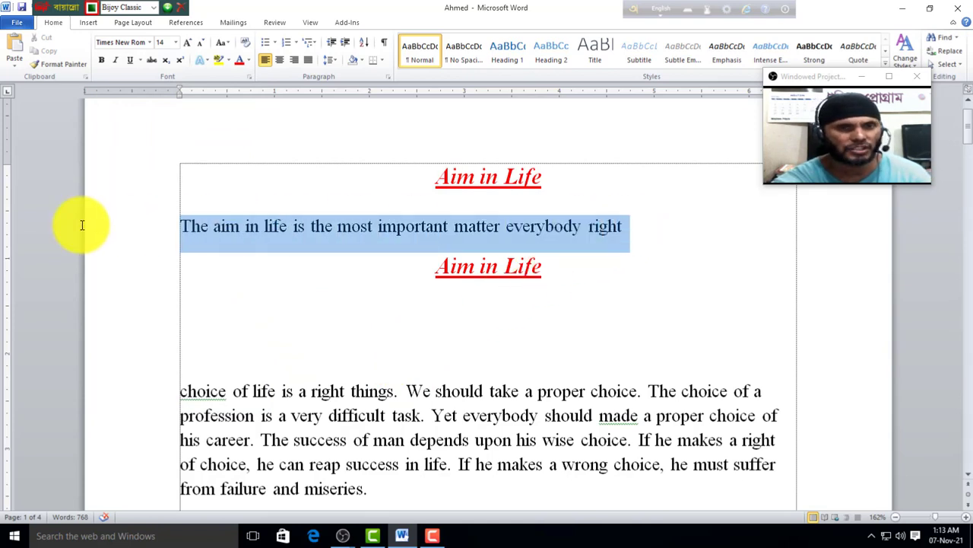
left_click(149, 42)
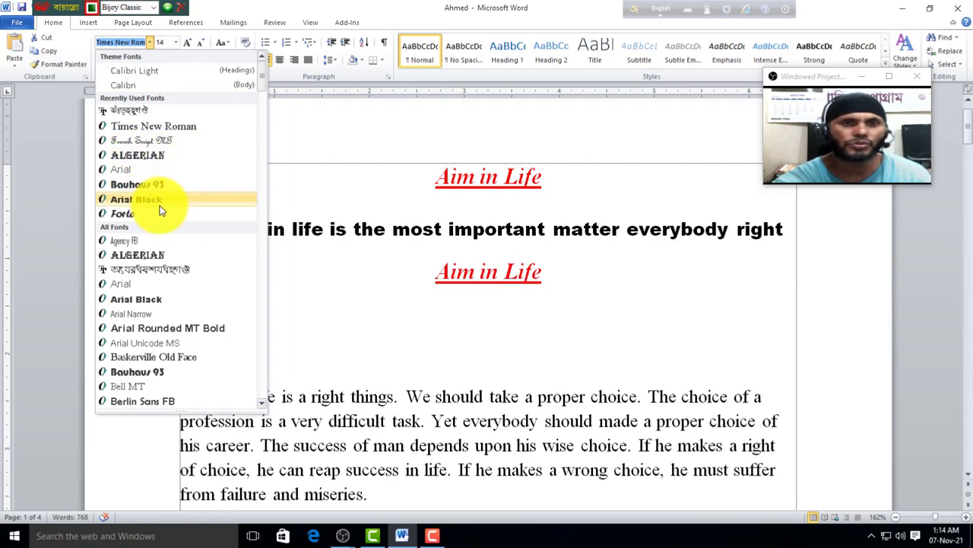
left_click(327, 335)
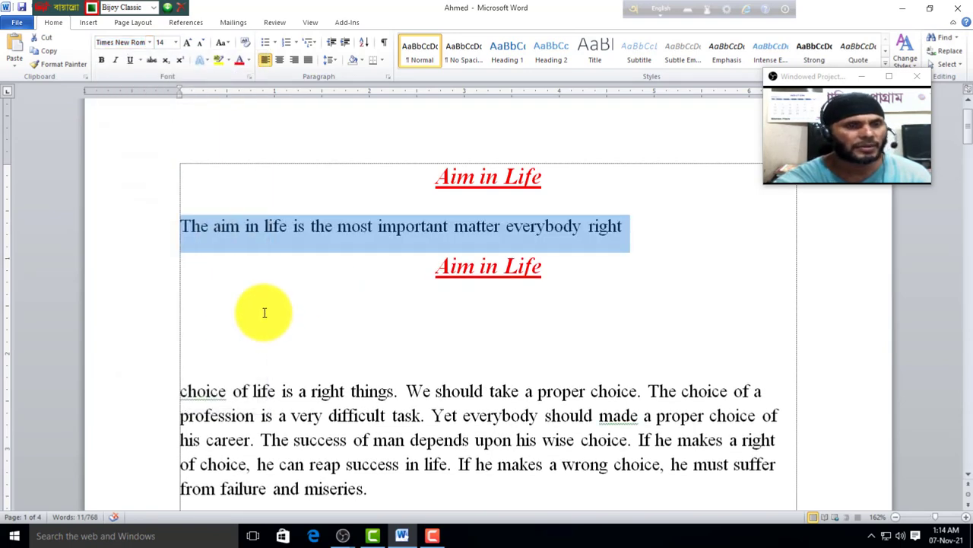
left_click(262, 320)
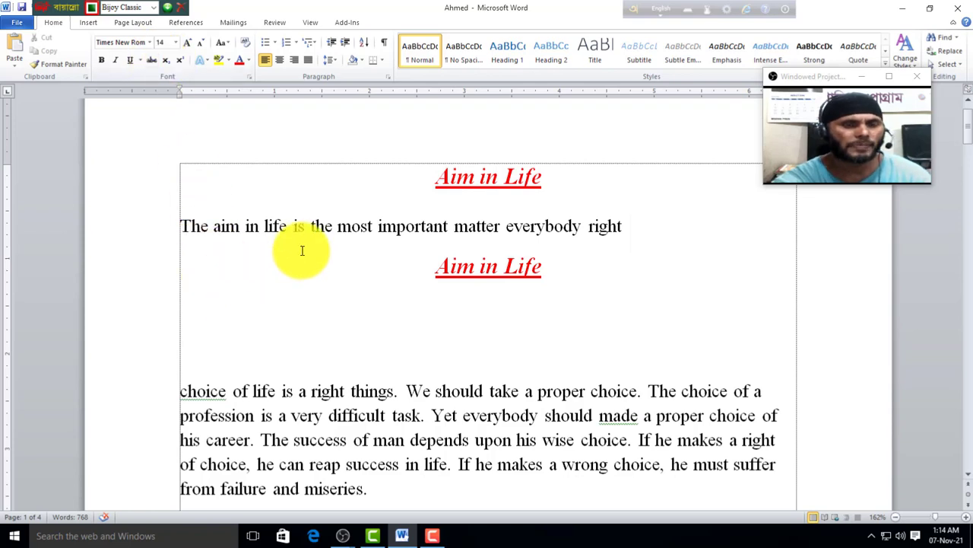
left_click(150, 45)
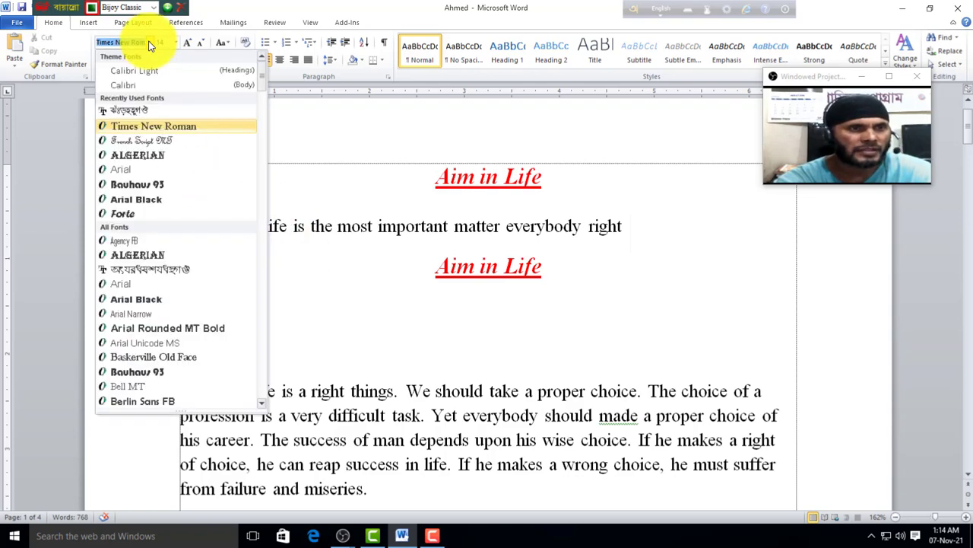
Step: Type 'আমাদের বাংলাদেশ' in SutonnyMJ on the empty line, toggling the Bijoy layout with Ctrl+Alt+B
left_click(127, 115)
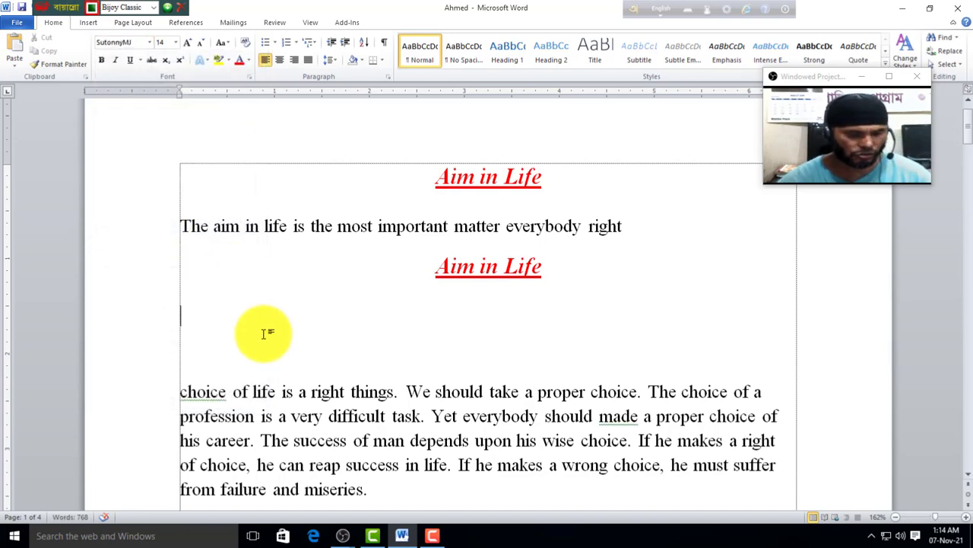
key("ctrl+alt+b")
type("j")
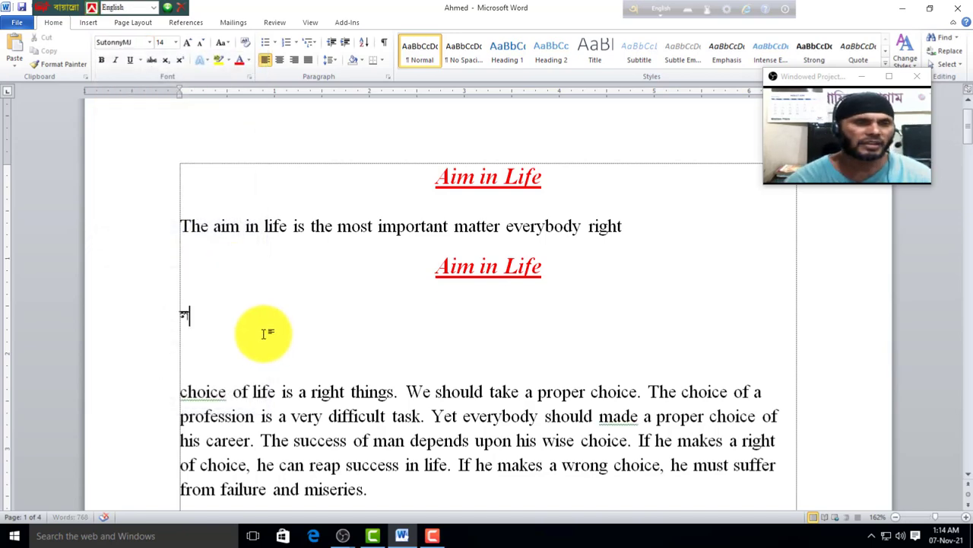
key("ctrl+alt+b")
type("jj")
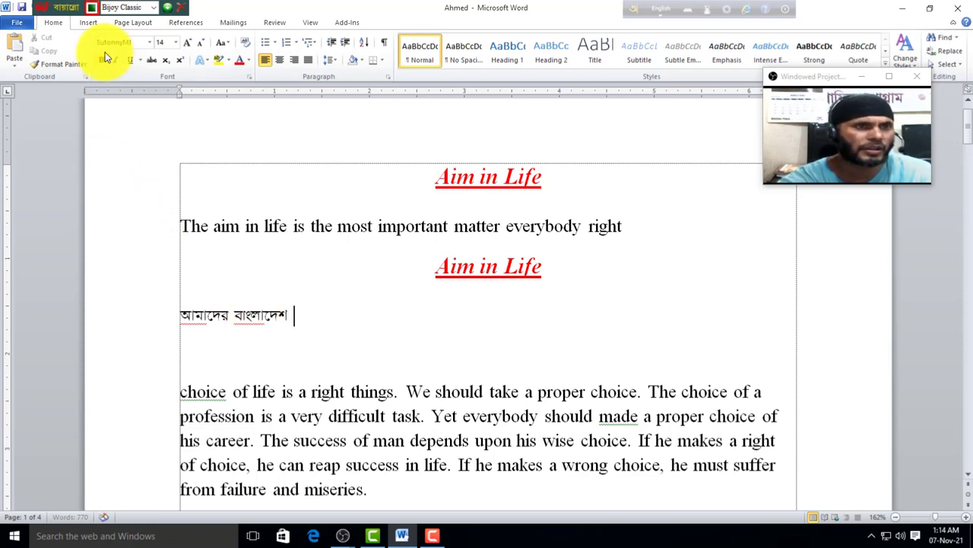
left_click(149, 44)
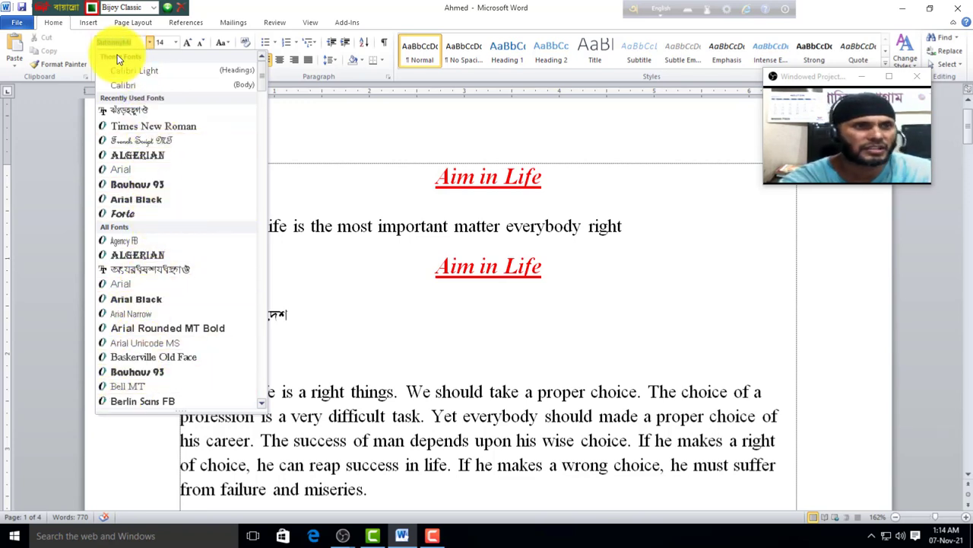
left_click(373, 310)
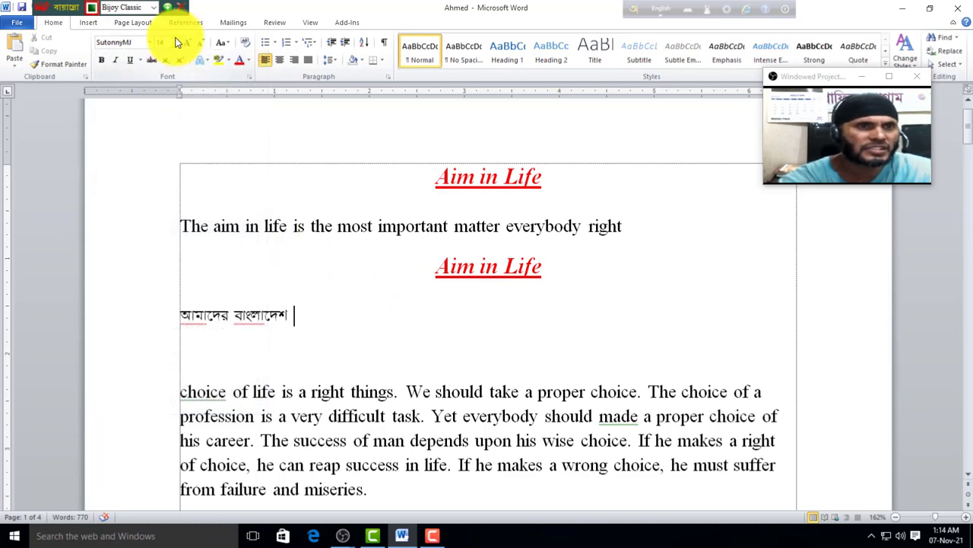
Step: Select the opening sentence and try size 22 before returning it to 14
left_click_drag(570, 183, 408, 179)
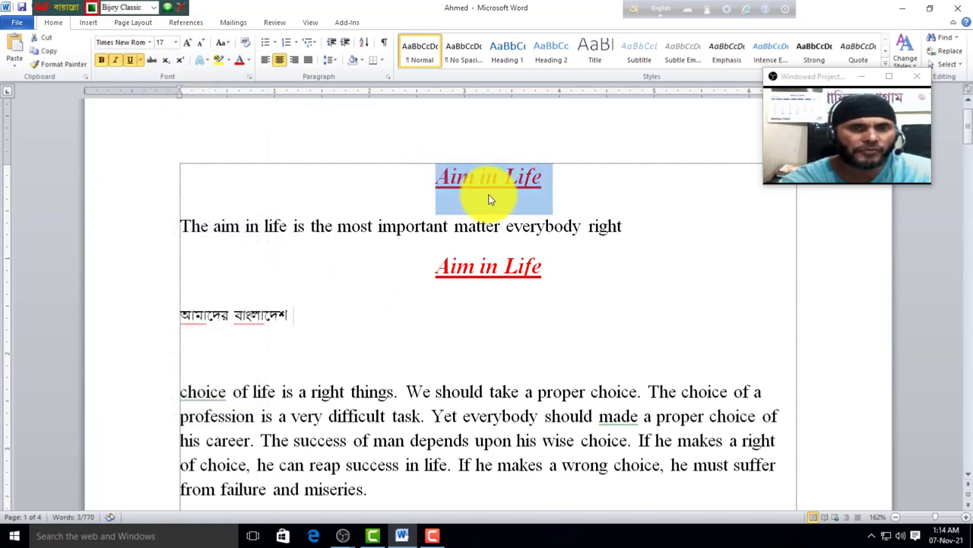
left_click_drag(637, 228, 124, 224)
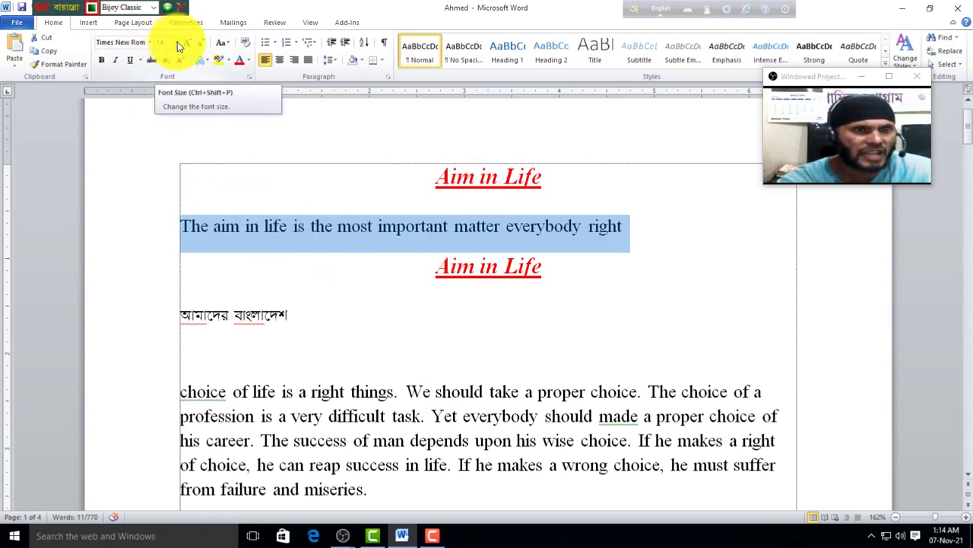
left_click(177, 43)
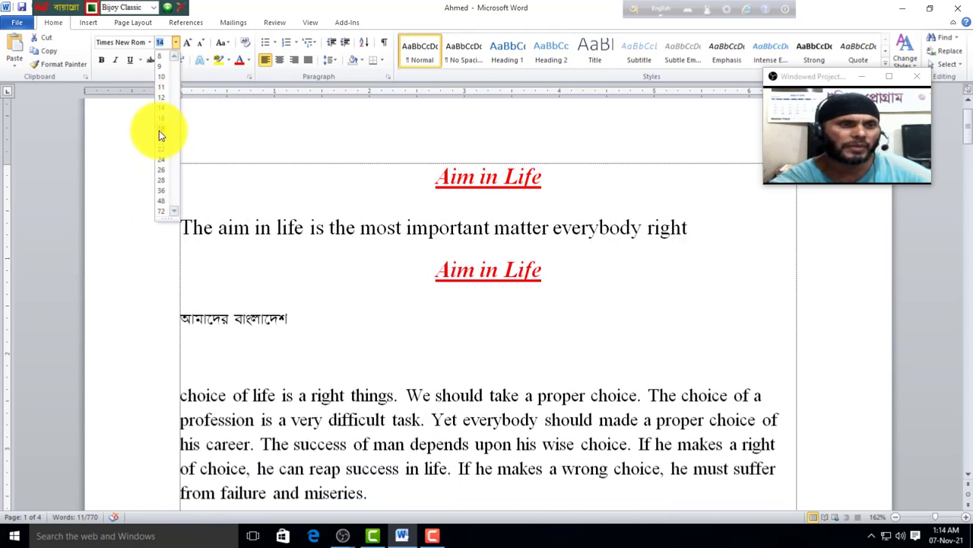
left_click(160, 152)
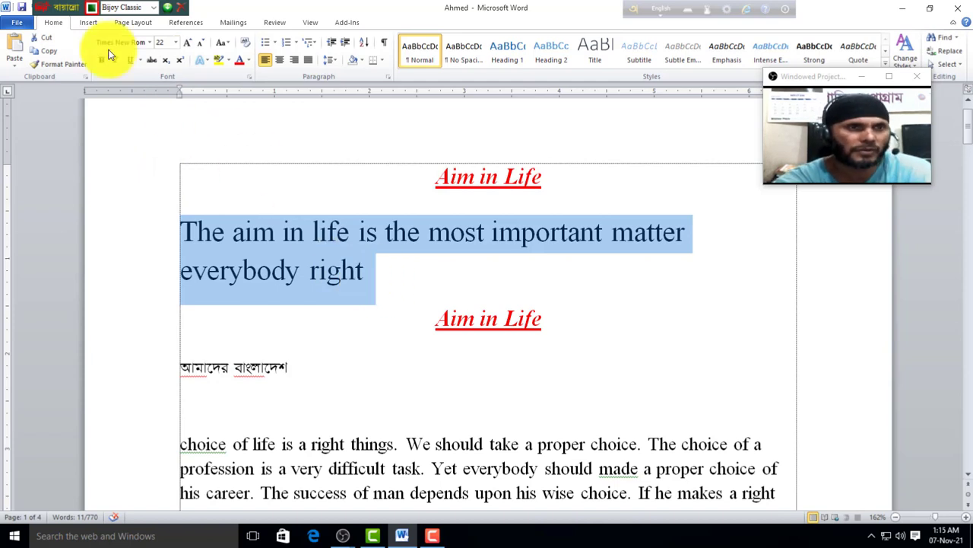
left_click(175, 43)
left_click(168, 111)
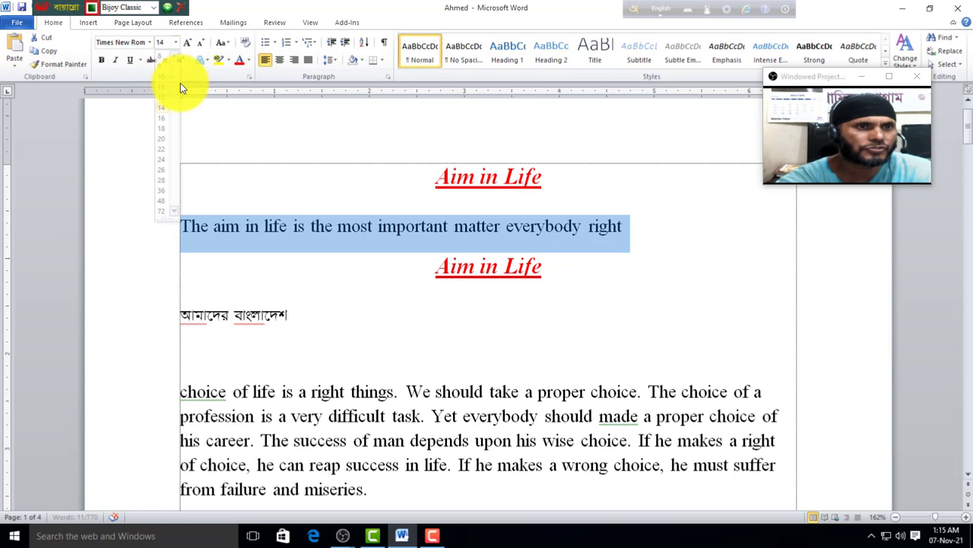
Step: Grow and shrink the sentence with the font-size buttons until it settles at 12 point
left_click(187, 45)
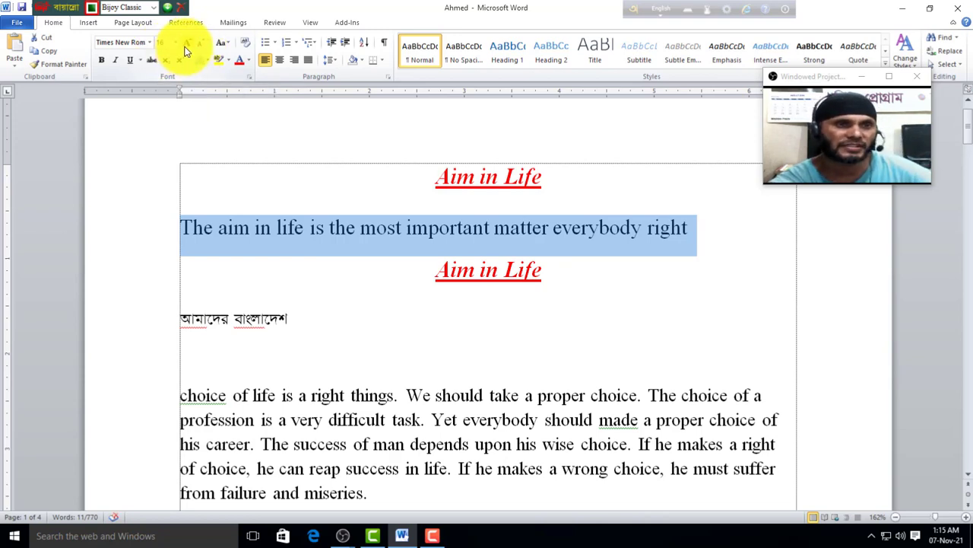
left_click(189, 46)
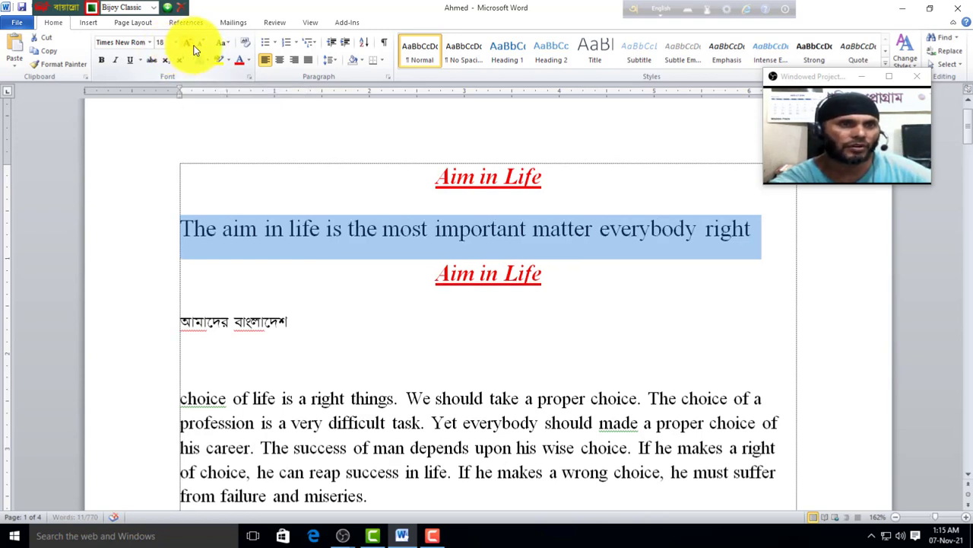
left_click(187, 44)
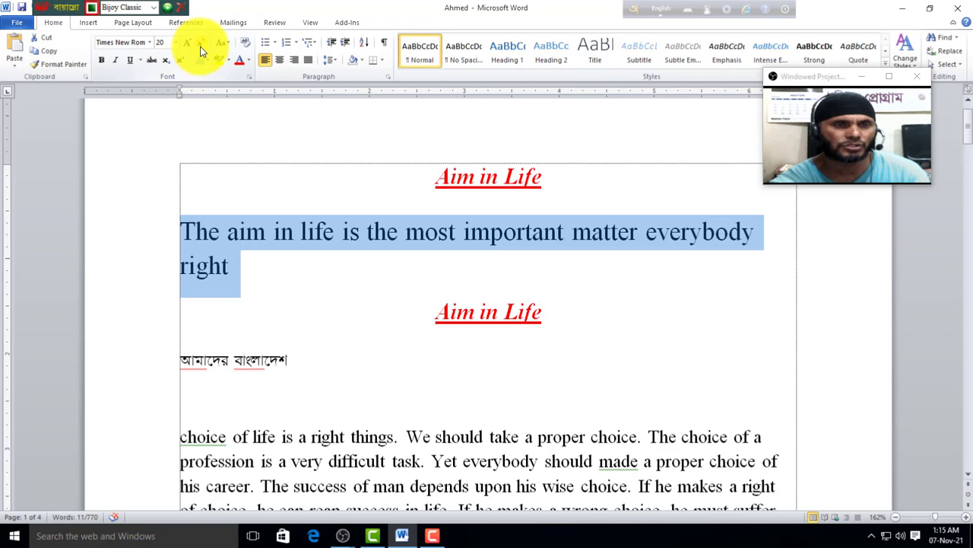
left_click(201, 51)
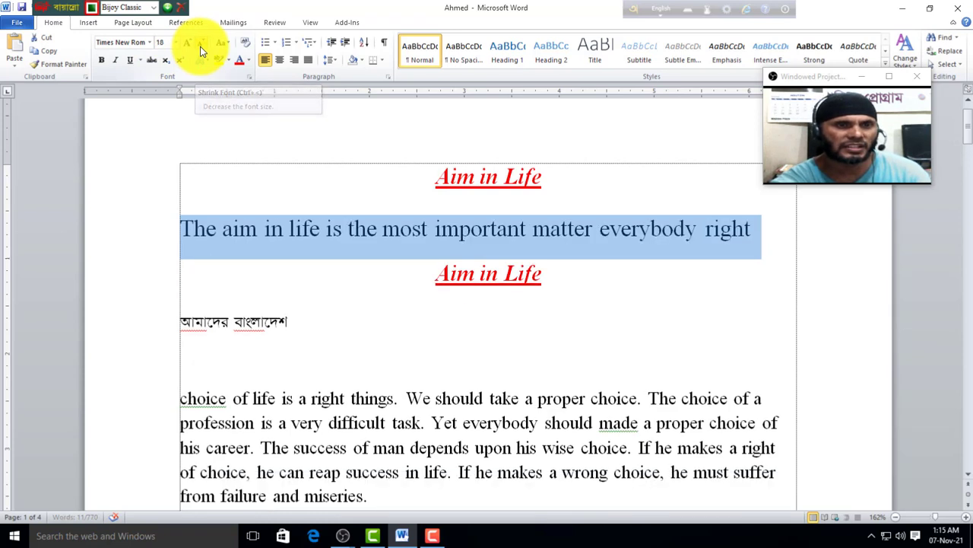
left_click(200, 44)
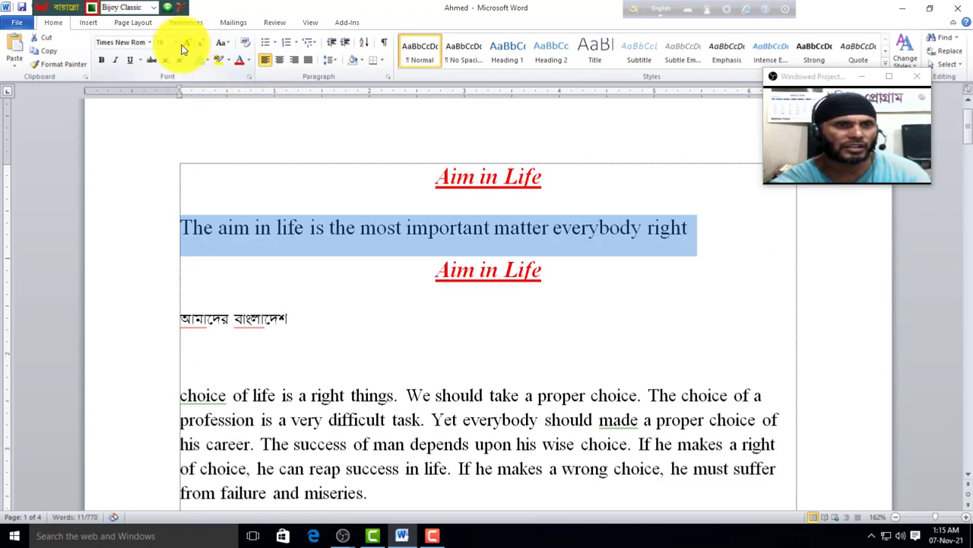
left_click(201, 41)
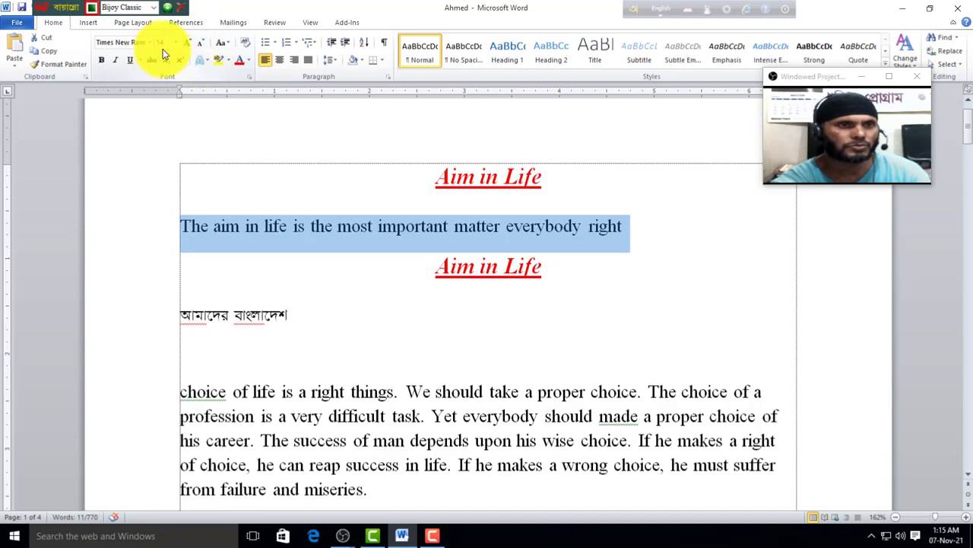
left_click(198, 47)
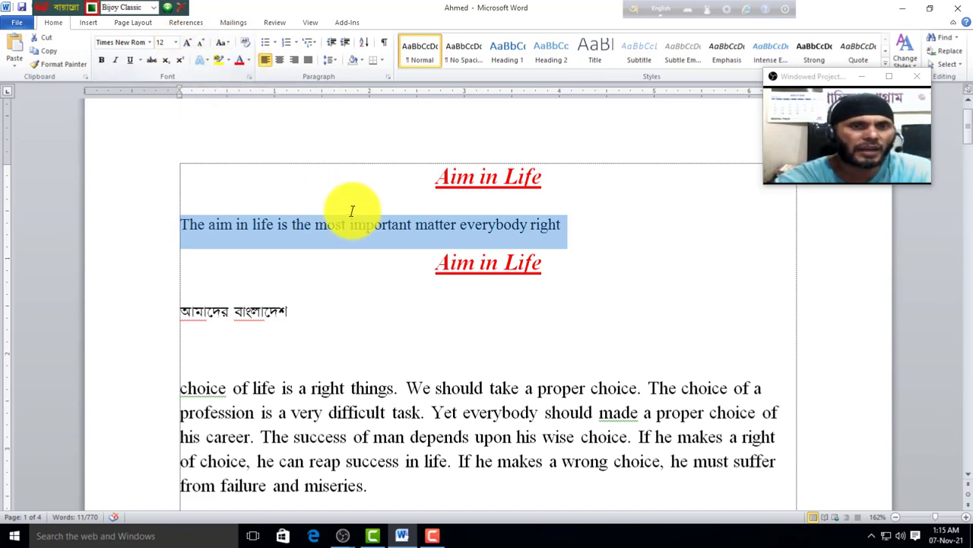
left_click(227, 43)
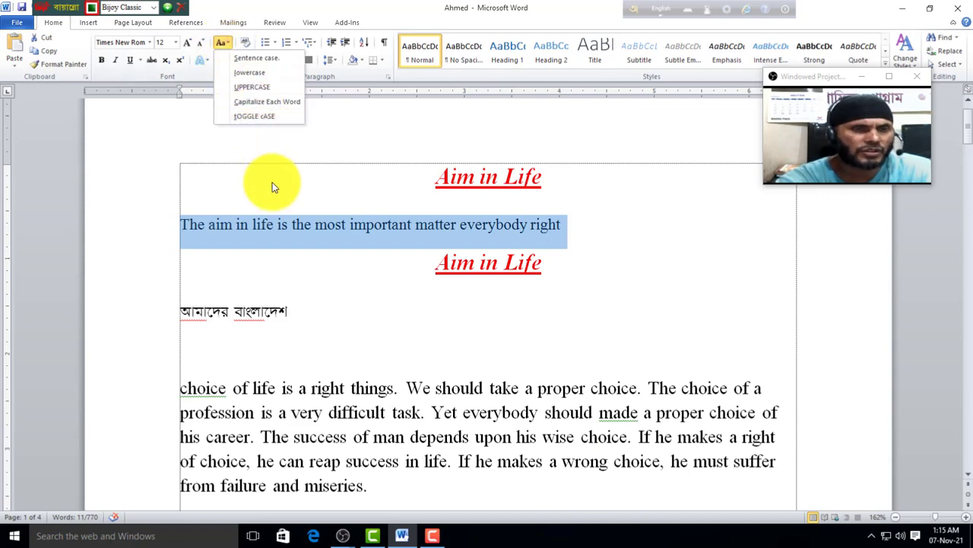
left_click(391, 327)
Step: Select the 'choice of life' paragraph and try Sentence case, then lowercase on it
scroll(250, 282, "down", 3)
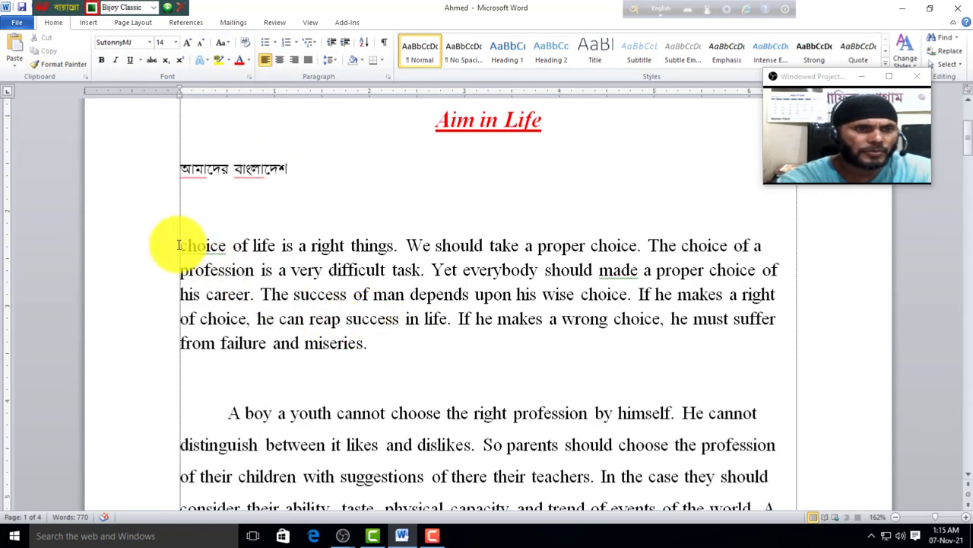
left_click_drag(179, 244, 404, 355)
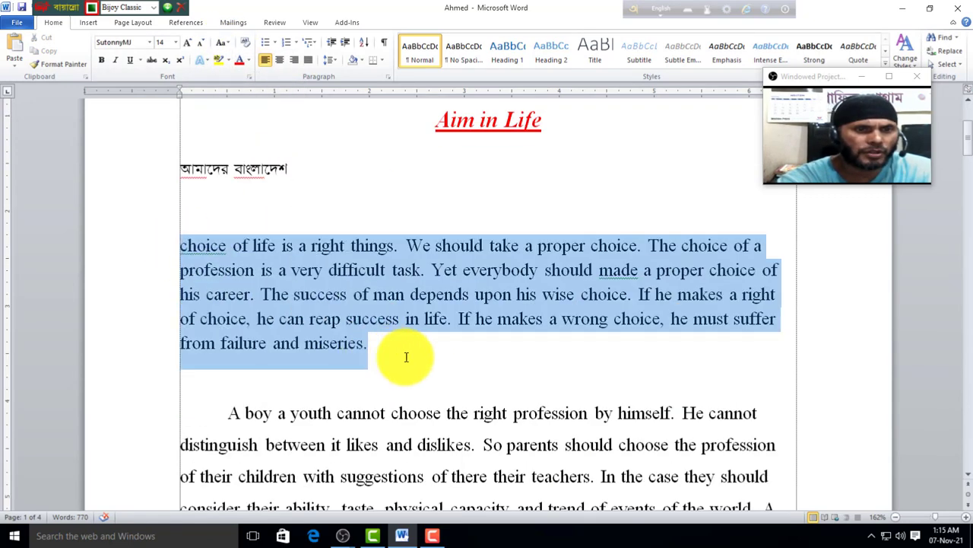
left_click(223, 43)
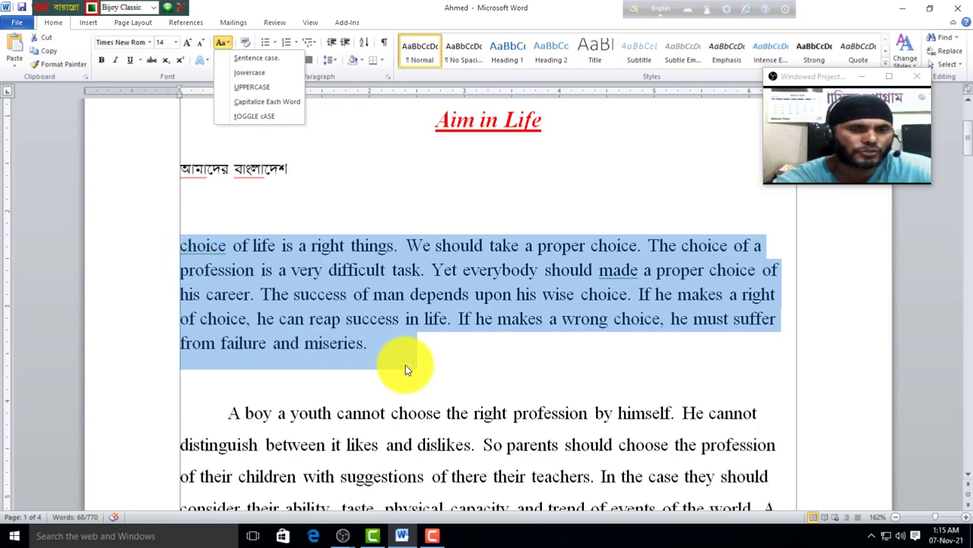
left_click(255, 63)
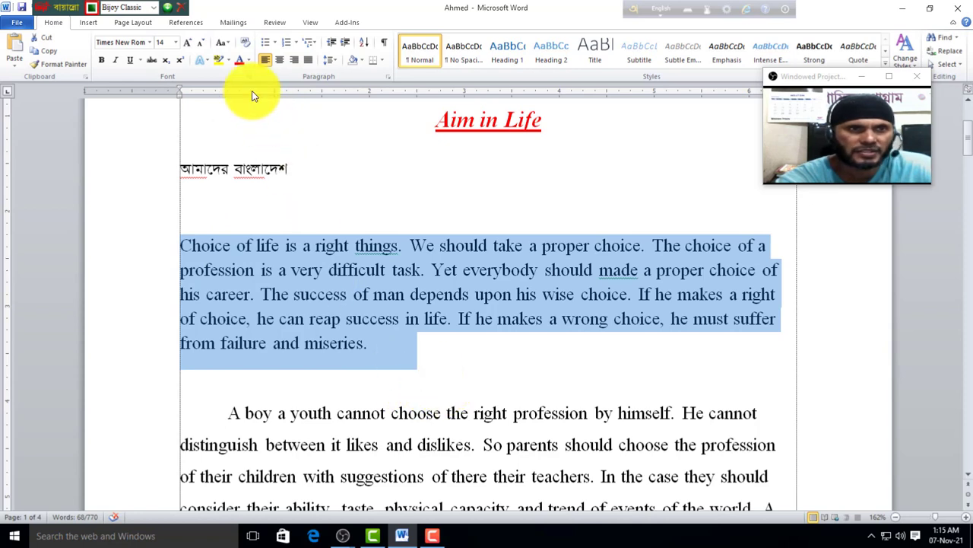
left_click(230, 40)
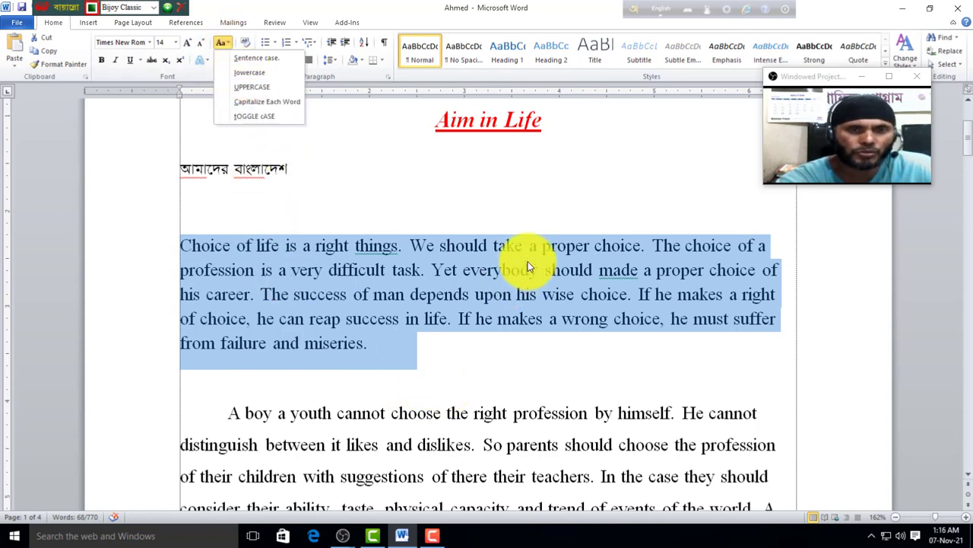
left_click(246, 81)
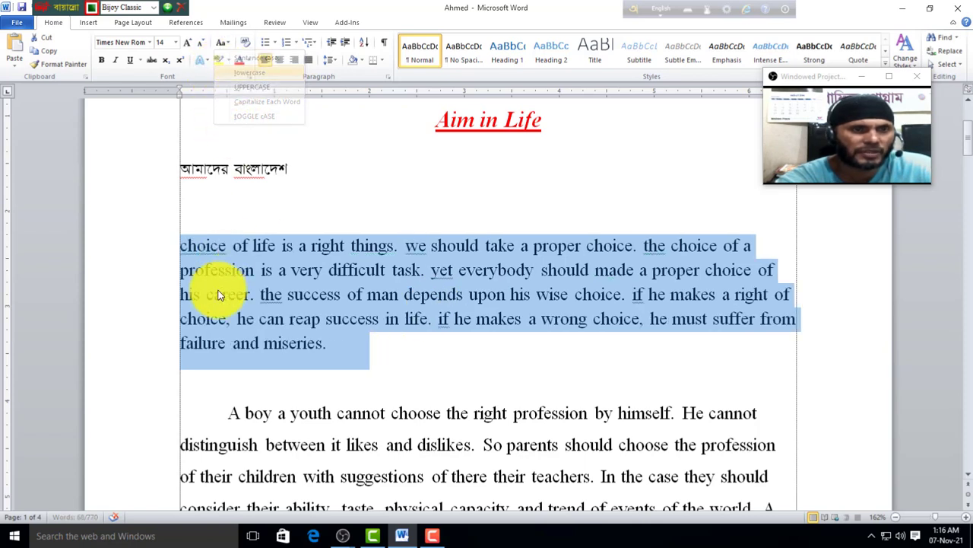
Step: Try UPPERCASE, Capitalize Each Word and tOGGLE cASE on the paragraph
left_click(222, 43)
left_click(254, 87)
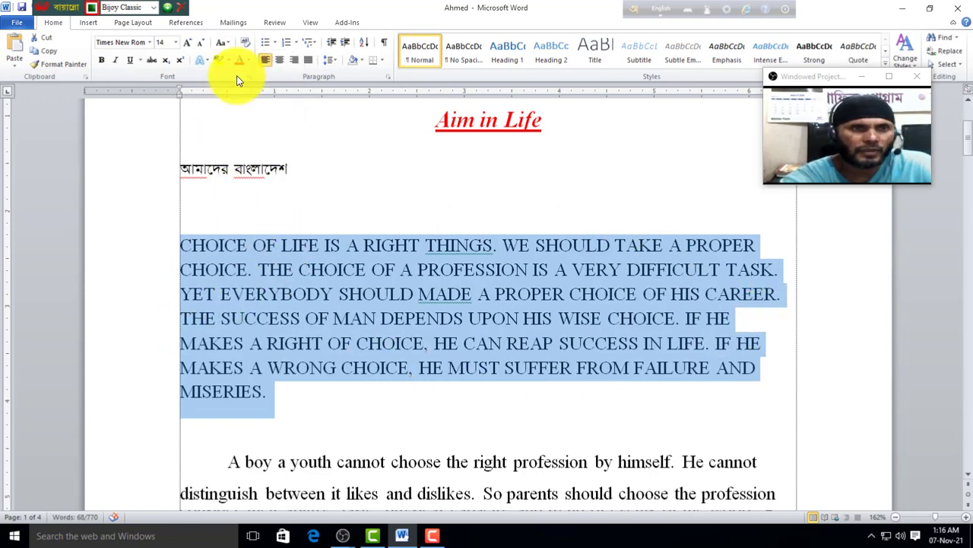
left_click(229, 44)
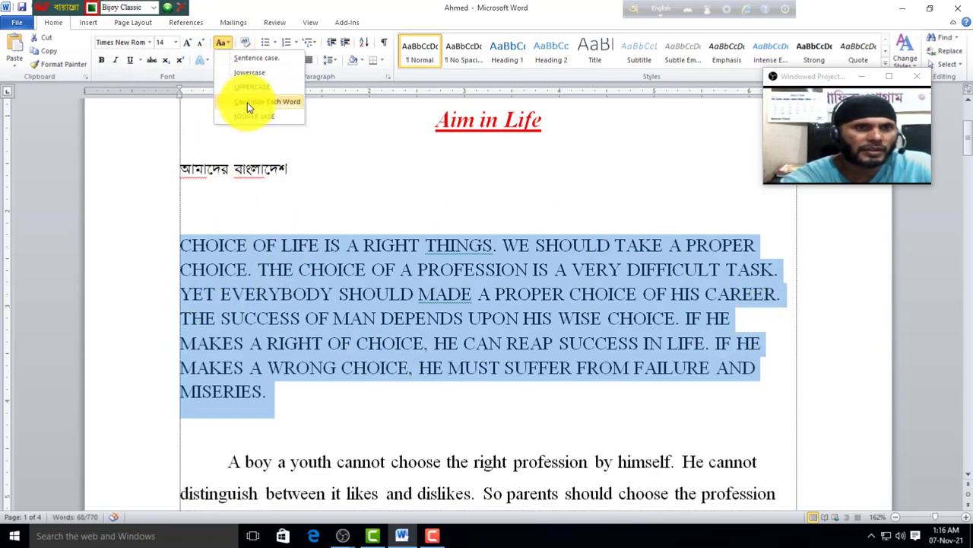
left_click(286, 105)
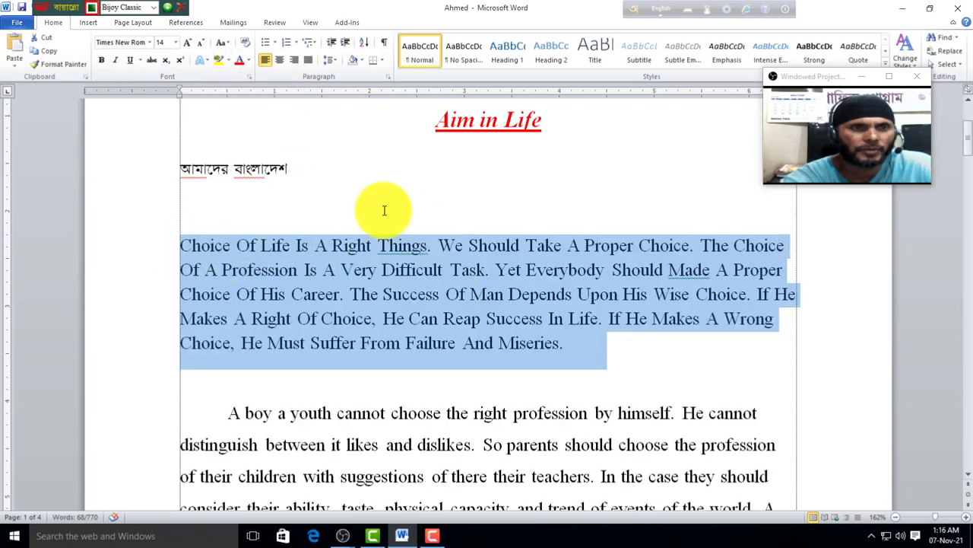
left_click(225, 42)
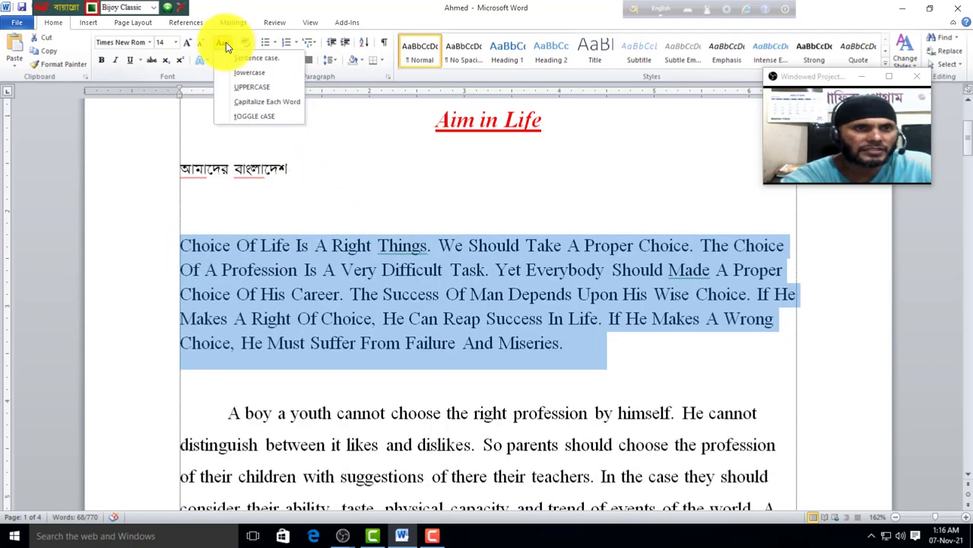
left_click(240, 118)
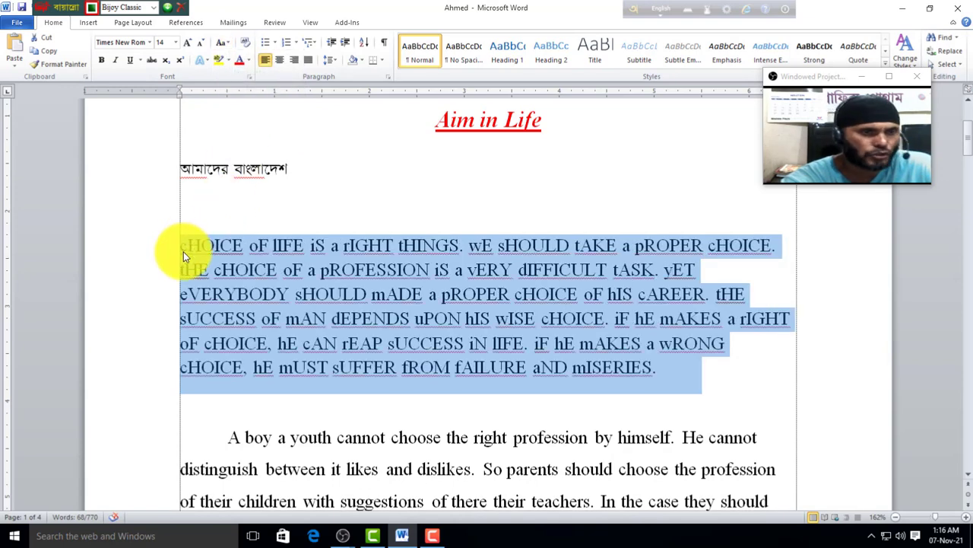
Step: Switch the paragraph back to lowercase, then settle on UPPERCASE
left_click(229, 42)
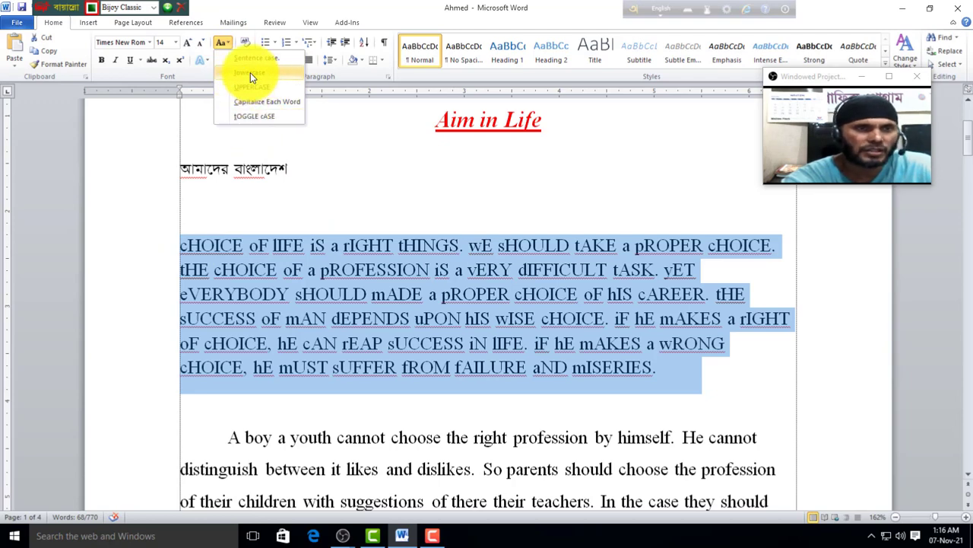
left_click(250, 72)
left_click(228, 44)
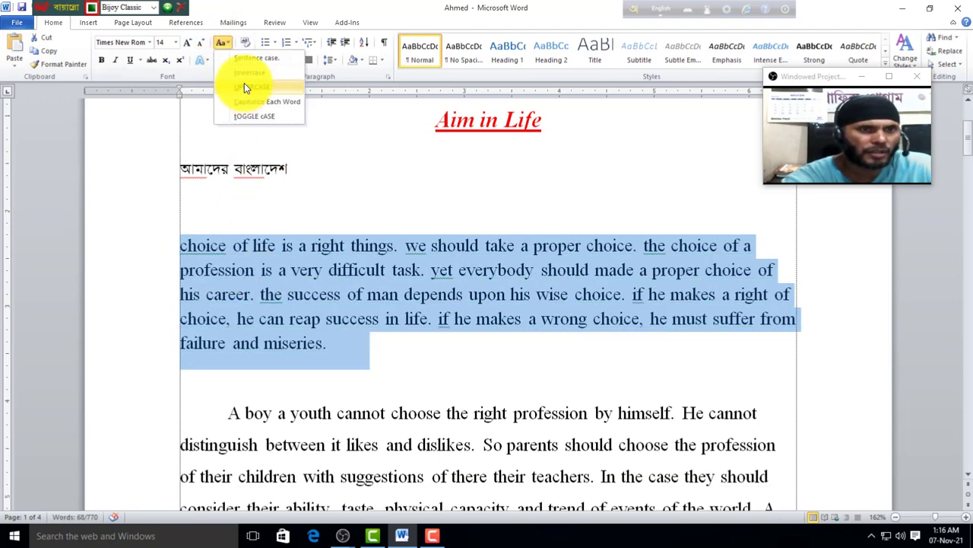
left_click(245, 87)
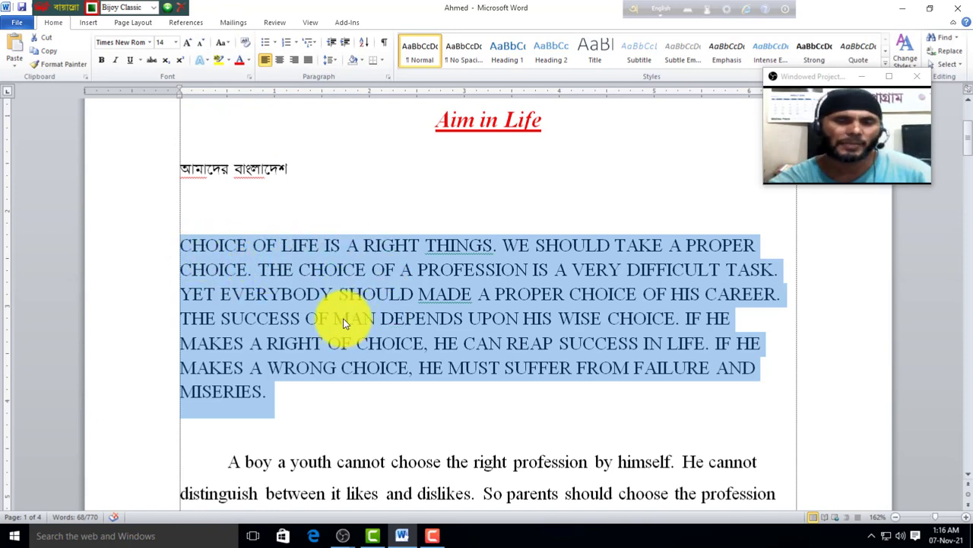
left_click(228, 41)
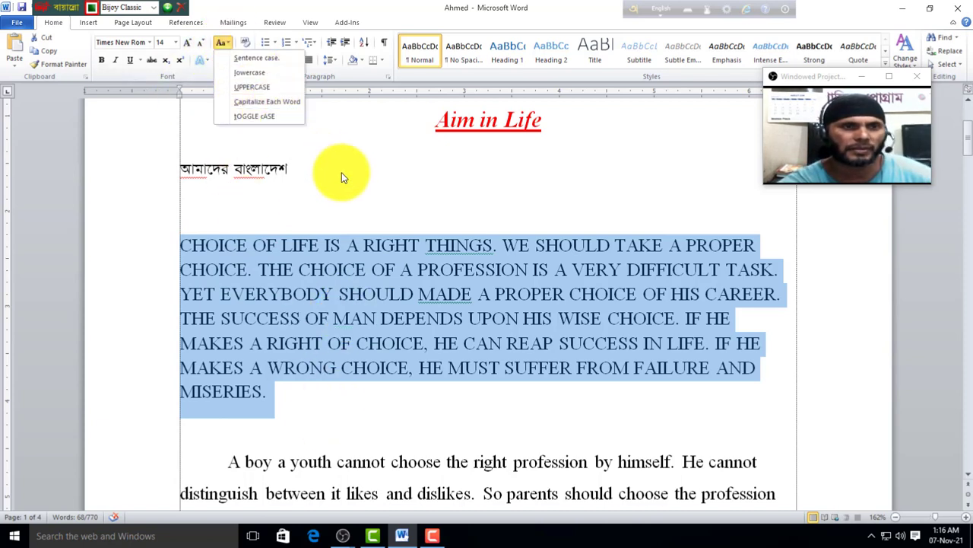
left_click(252, 86)
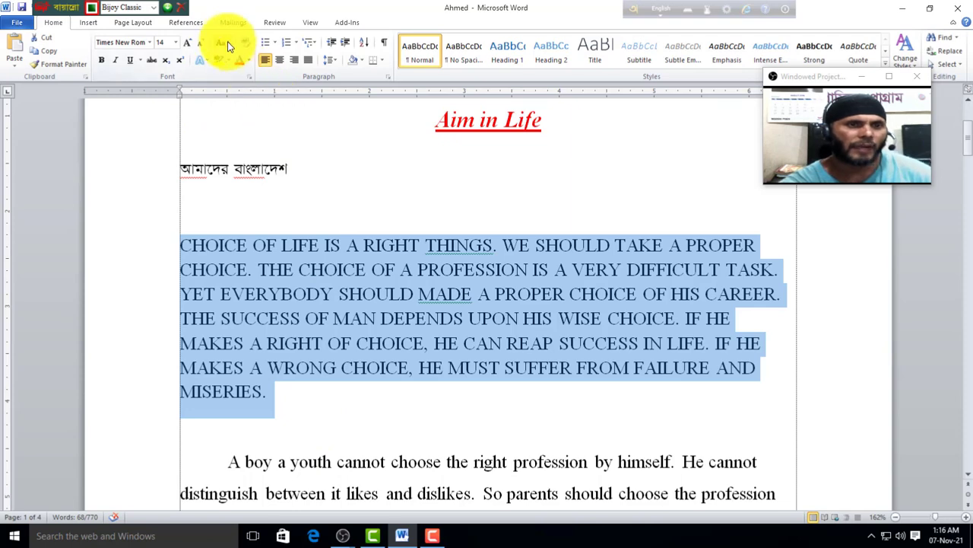
Step: Grow the font on both 'Aim in Life' headings, the aim sentence and Bengali line three steps, then clear all formatting
scroll(304, 160, "up", 3)
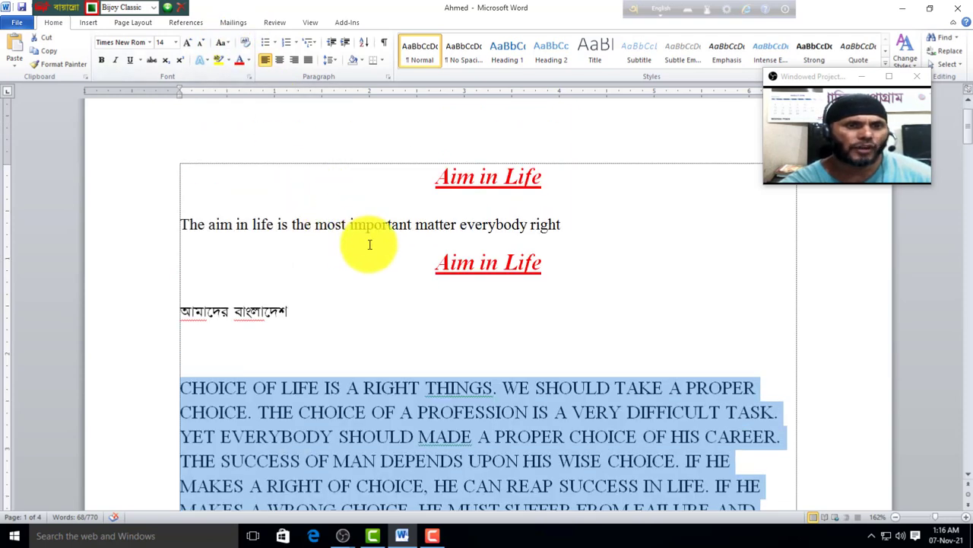
left_click_drag(428, 179, 582, 302)
left_click(189, 43)
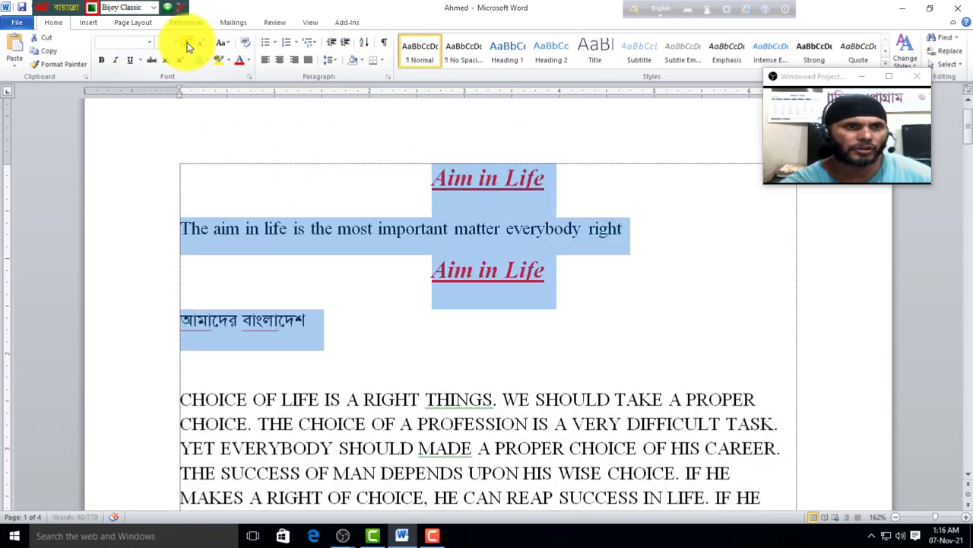
left_click(188, 44)
left_click(188, 43)
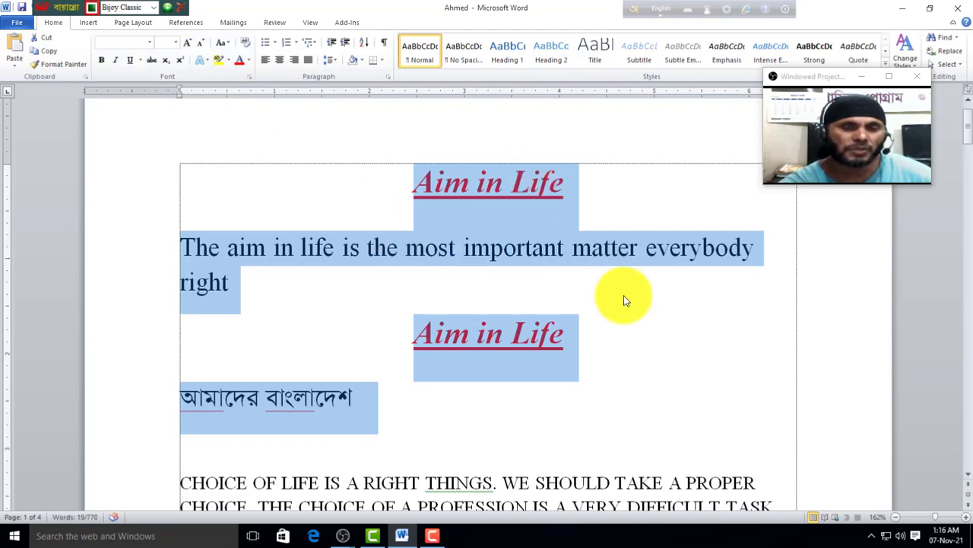
left_click(245, 43)
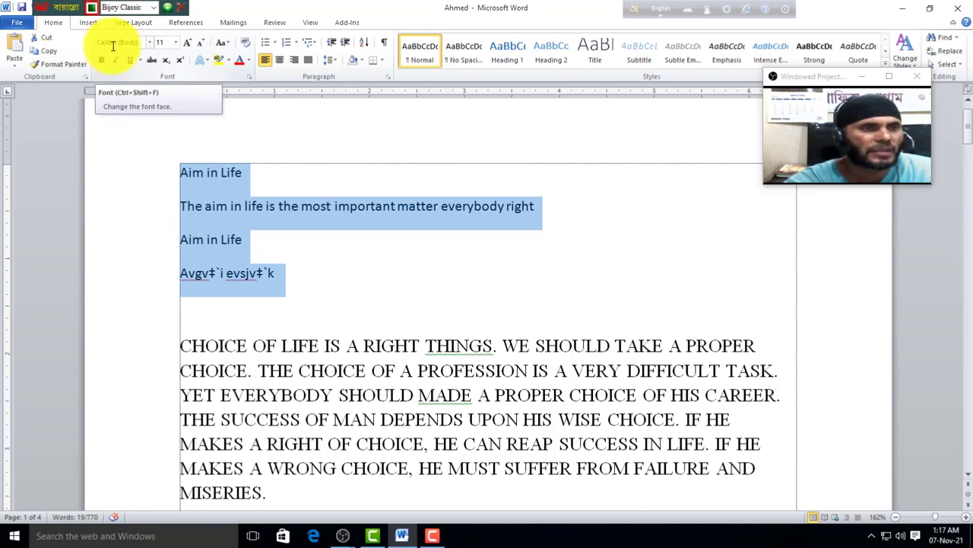
left_click(332, 280)
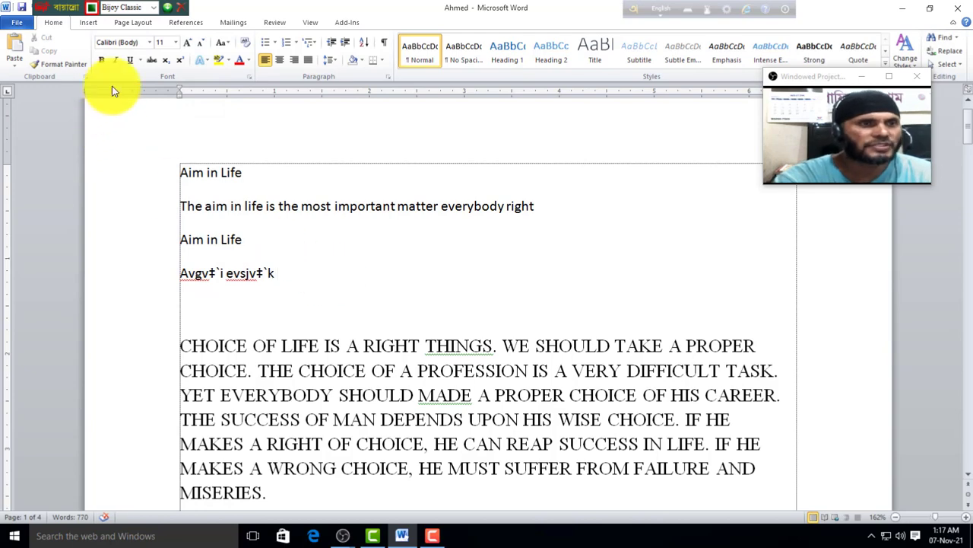
Step: Break 'CHOICE OF LIFE IS A RIGHT THINGS.' onto its own line before 'WE' and make it bold
scroll(309, 312, "down", 3)
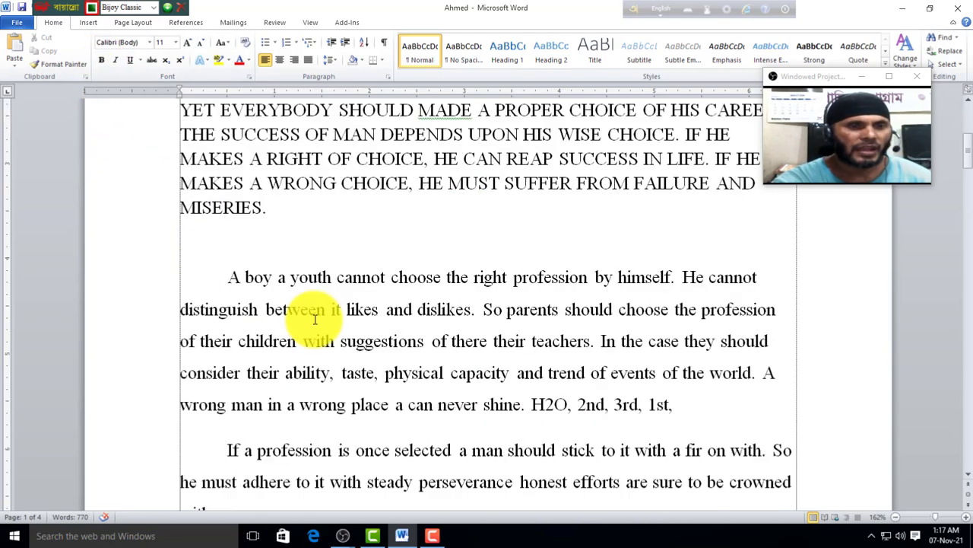
scroll(251, 319, "up", 1)
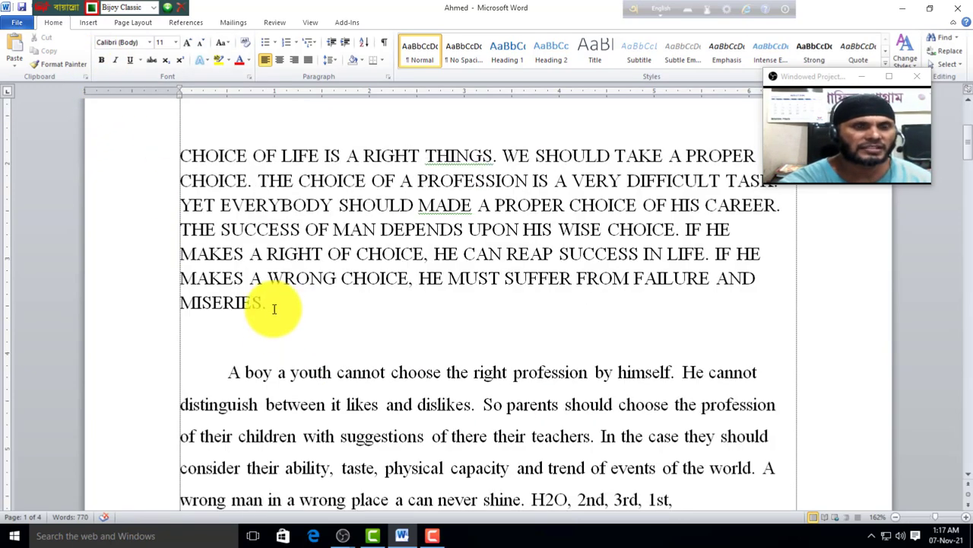
left_click(502, 160)
key("Return")
left_click_drag(498, 156, 168, 152)
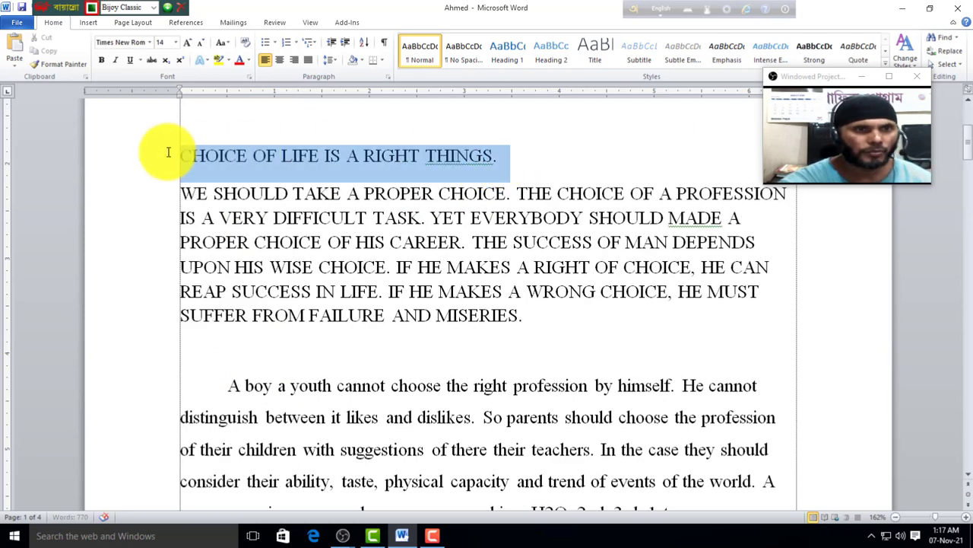
left_click(101, 59)
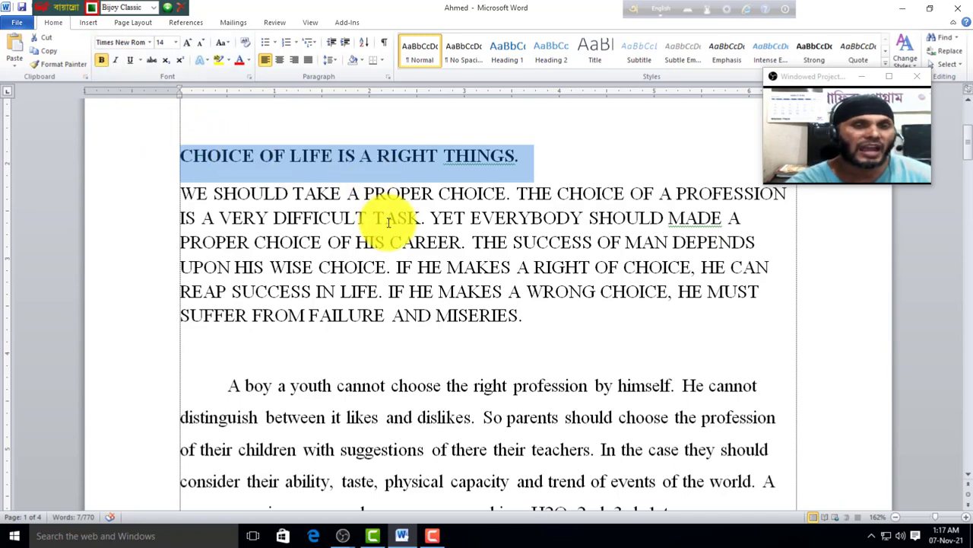
scroll(384, 223, "up", 1)
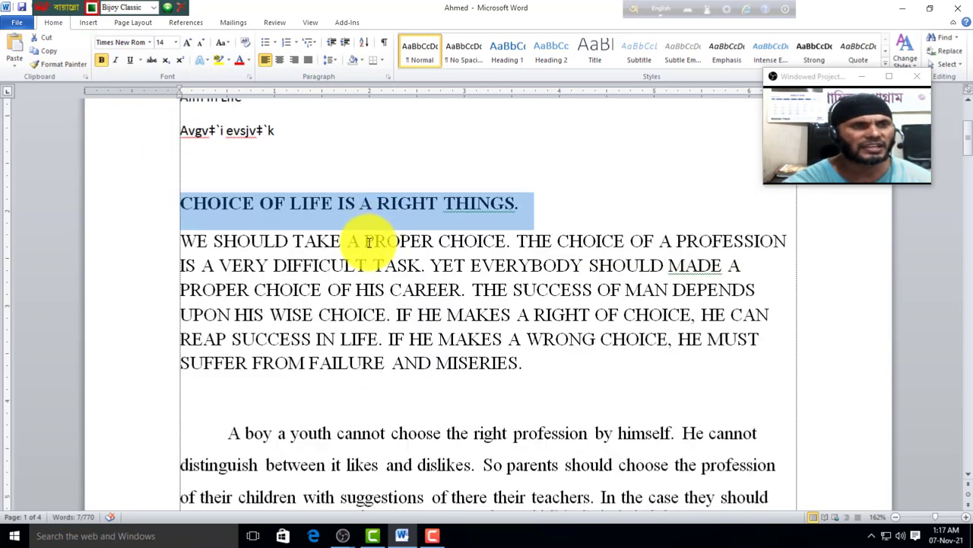
left_click(528, 203)
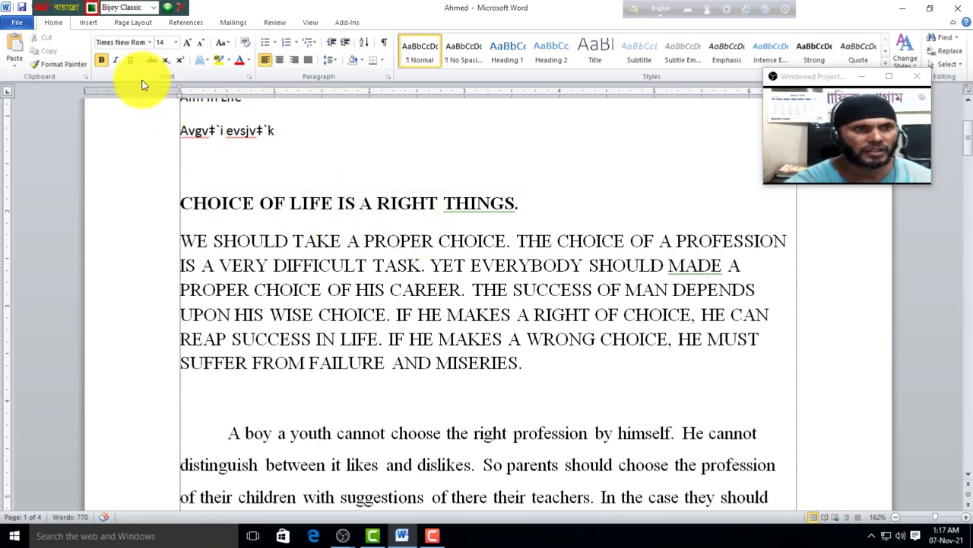
left_click_drag(531, 202, 159, 185)
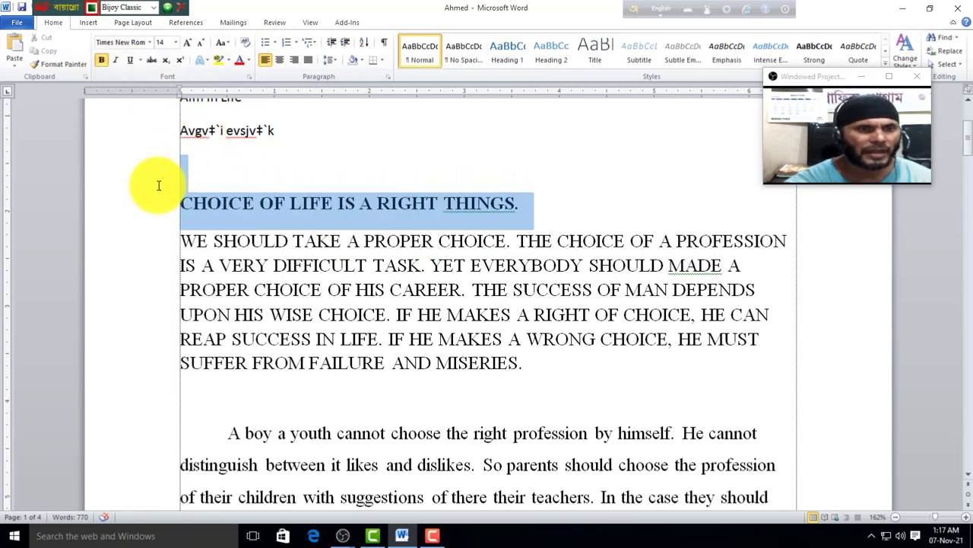
Step: Remove bold from the heading, toggle italic and underline on and off, then show underline styles
left_click(102, 59)
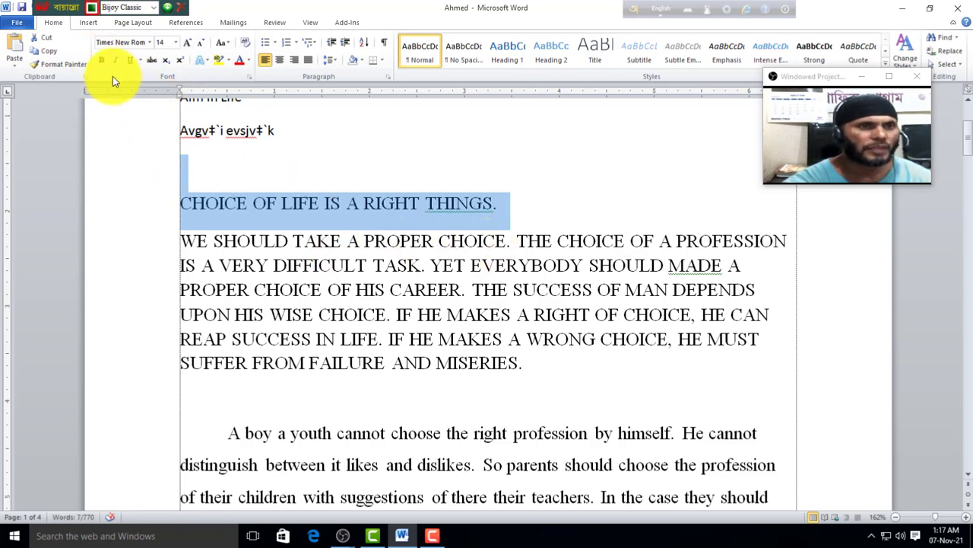
left_click(115, 60)
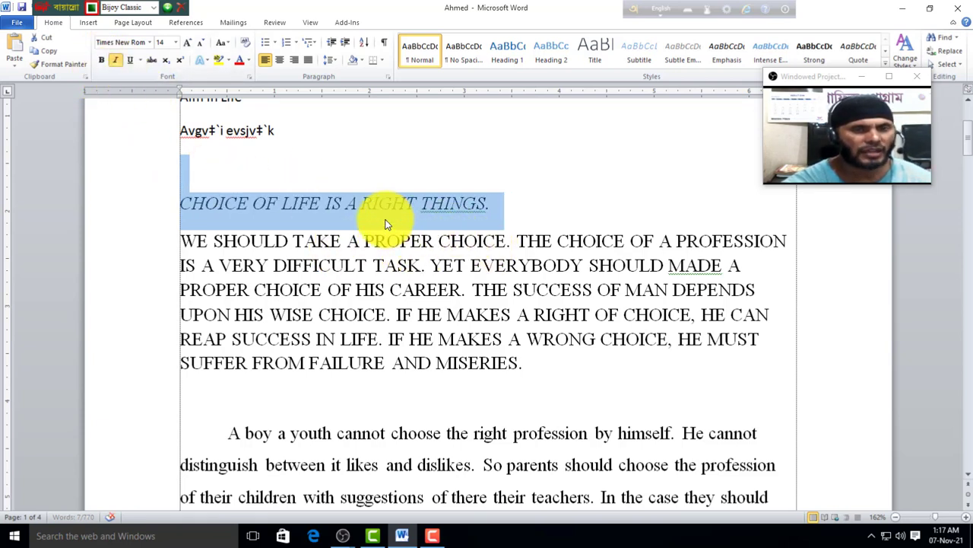
left_click(115, 60)
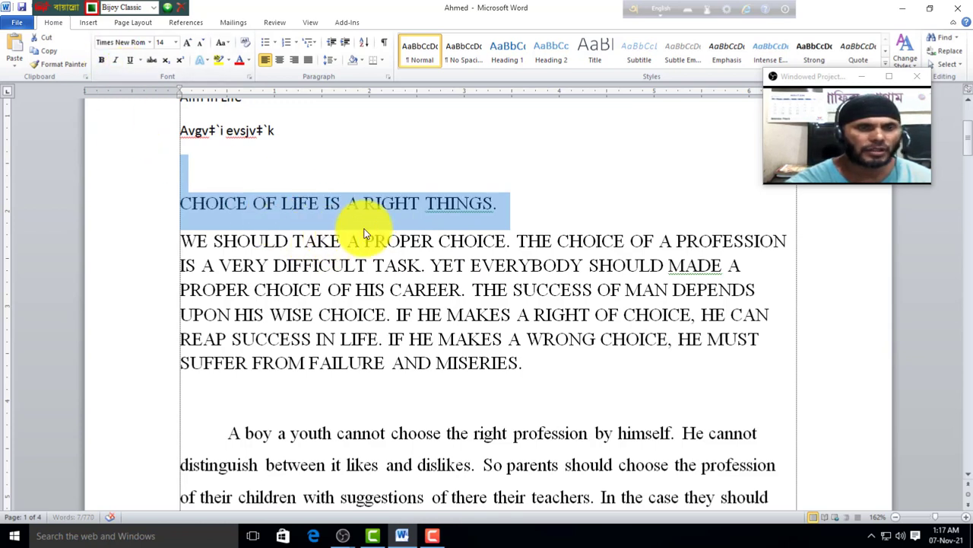
left_click(131, 61)
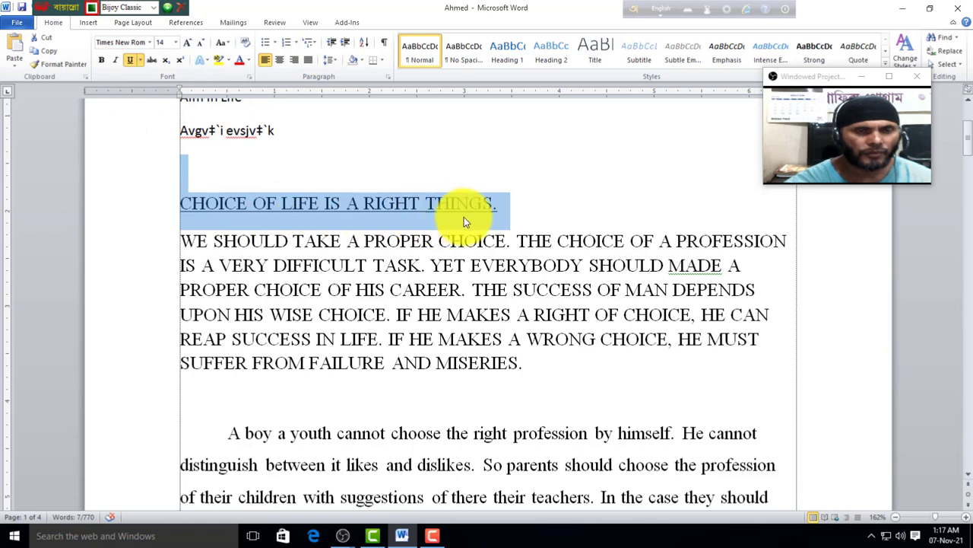
left_click(130, 61)
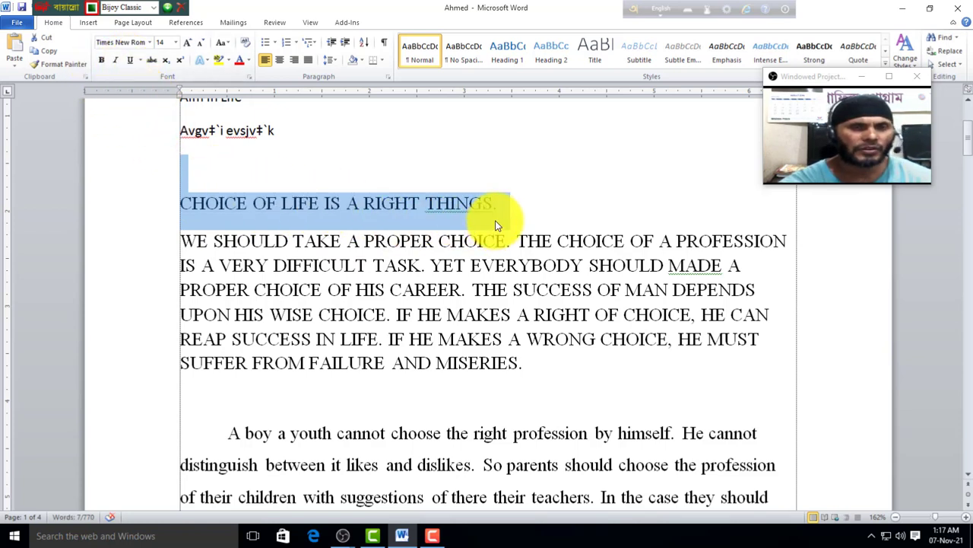
left_click(140, 61)
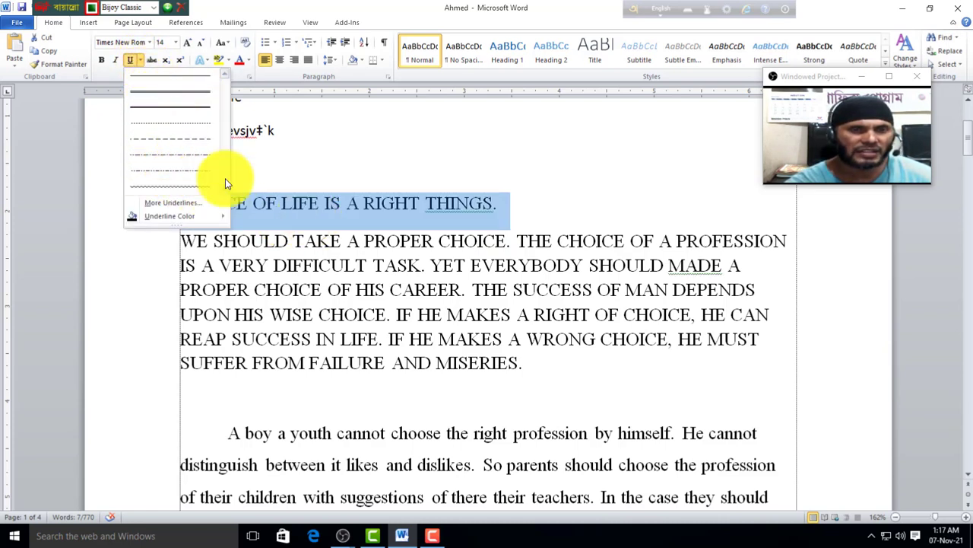
Step: Give the heading a double underline in red
left_click(162, 94)
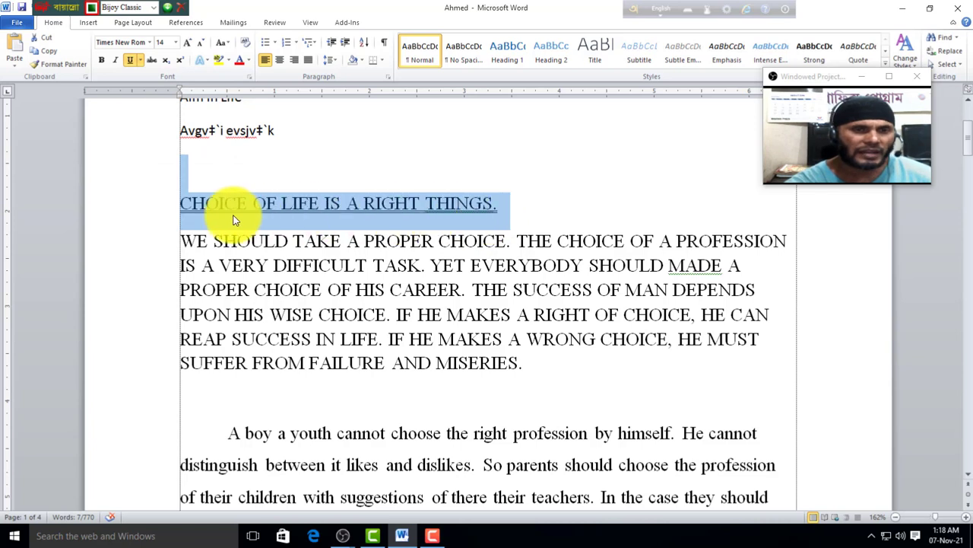
left_click(139, 61)
mouse_move(160, 222)
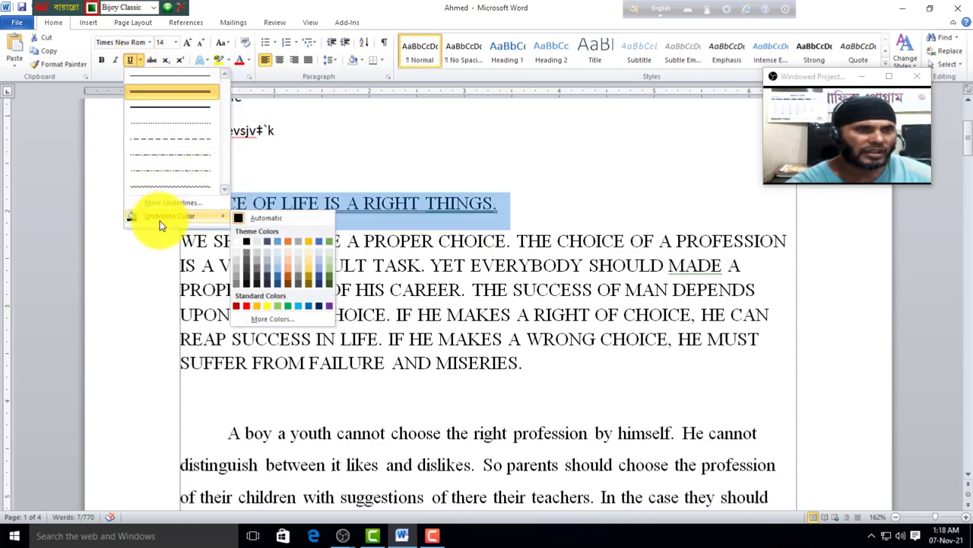
left_click(249, 310)
left_click(266, 207)
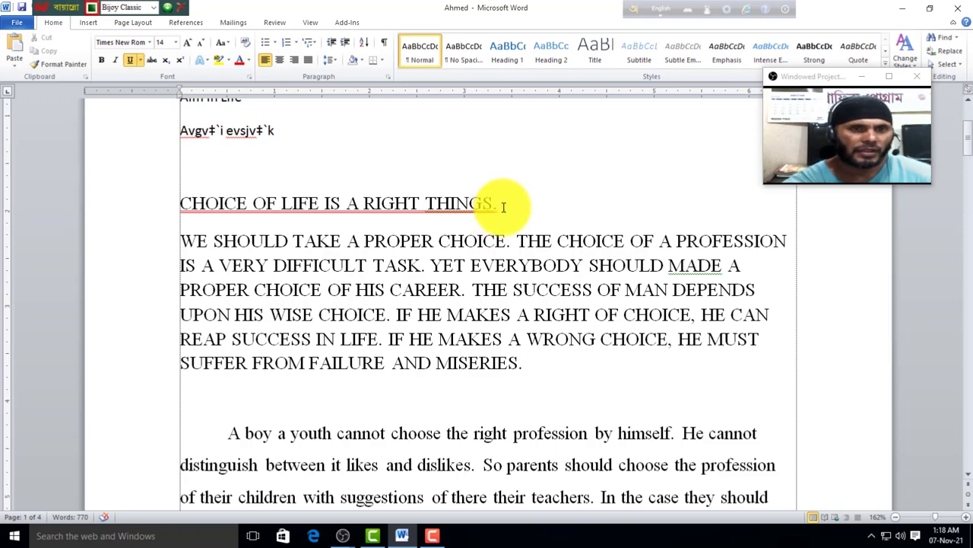
Step: Enlarge the heading from 14 to 18 point with Ctrl+Shift+>
left_click_drag(504, 207, 157, 200)
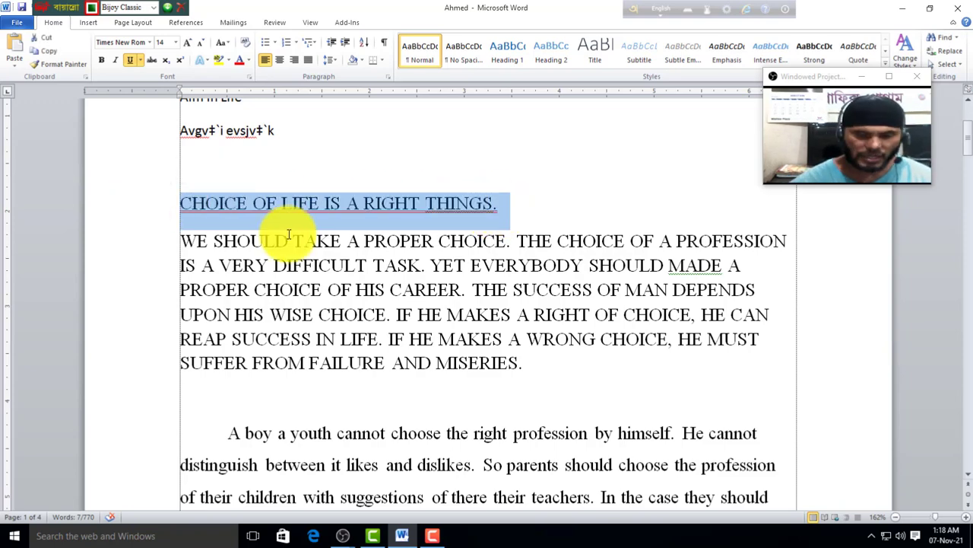
key("ctrl+shift+period")
key("ctrl+shift+period")
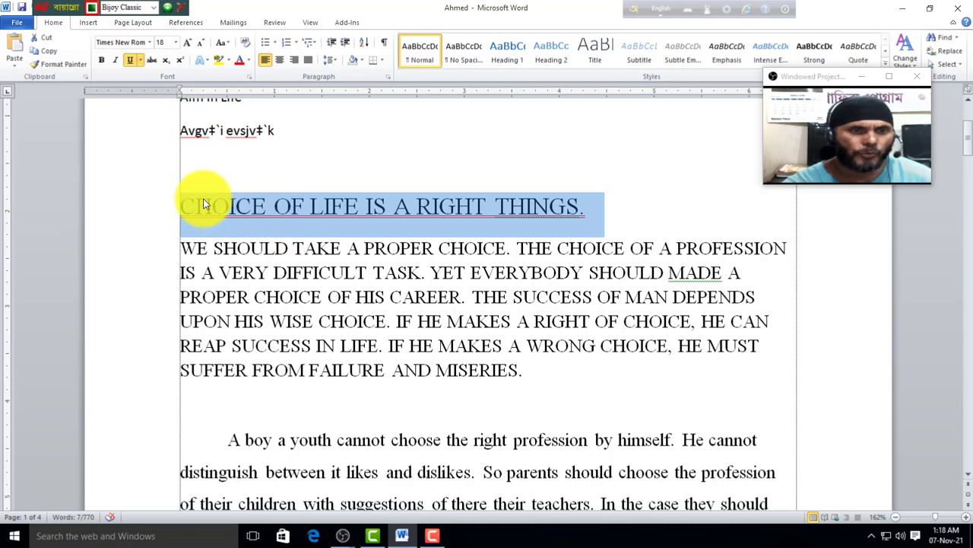
left_click(584, 208)
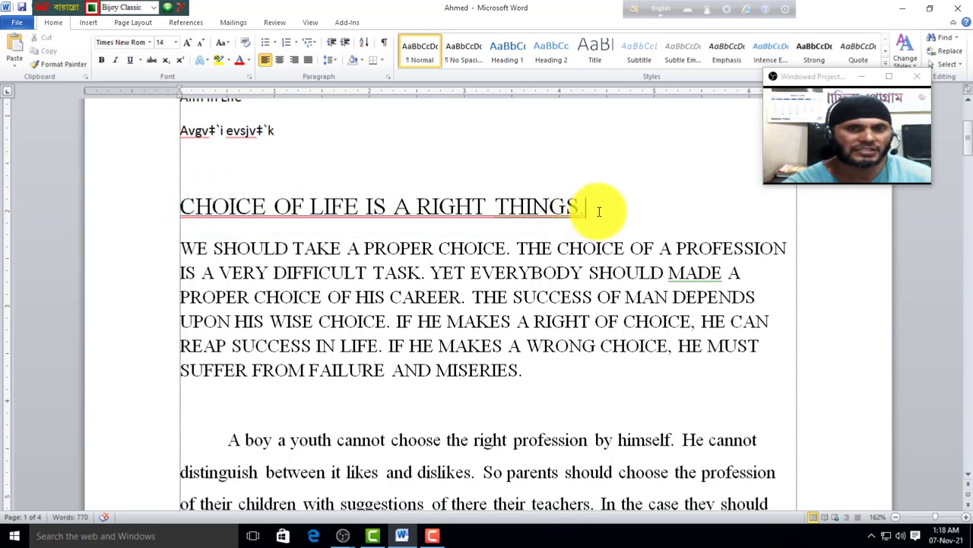
left_click_drag(599, 210, 146, 204)
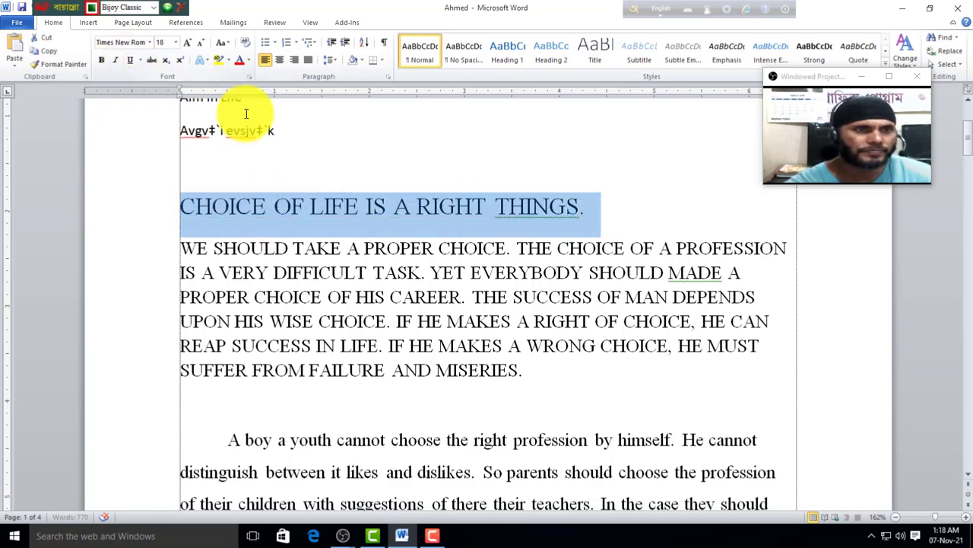
left_click(424, 137)
left_click_drag(182, 205, 642, 207)
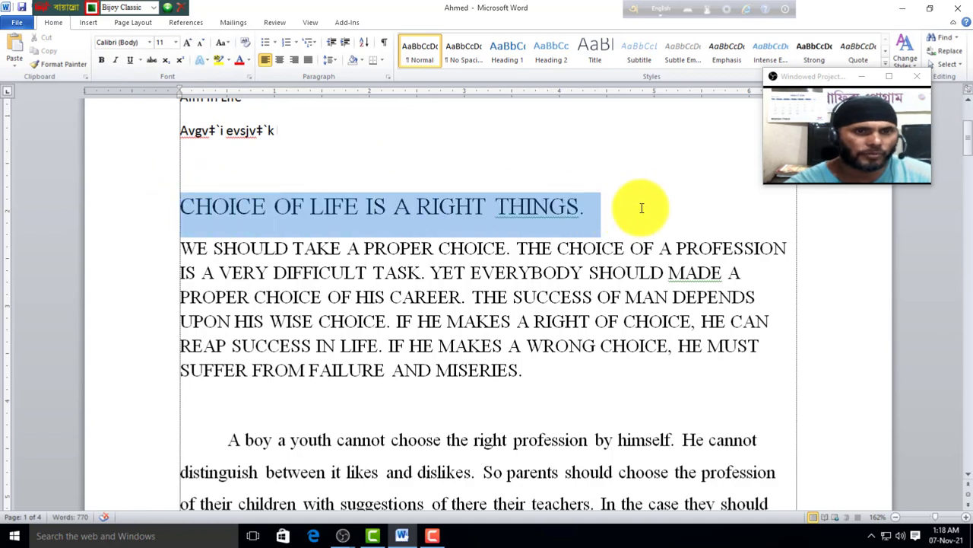
left_click(151, 60)
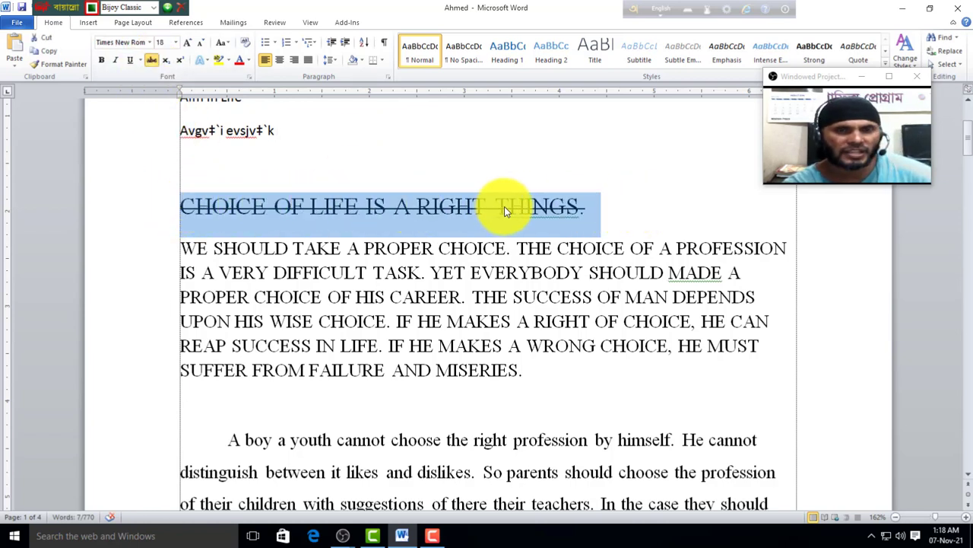
key("End")
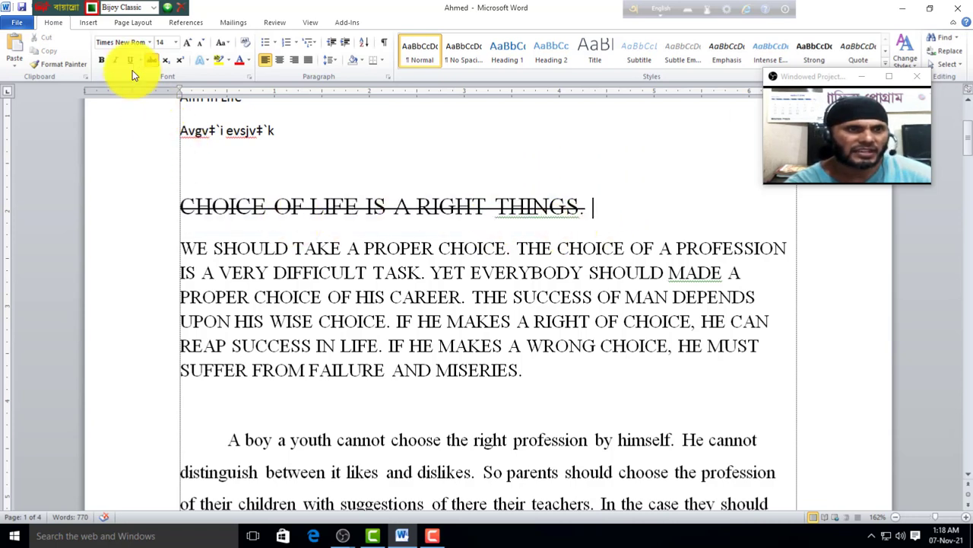
left_click_drag(601, 213, 205, 202)
left_click(153, 59)
left_click(374, 174)
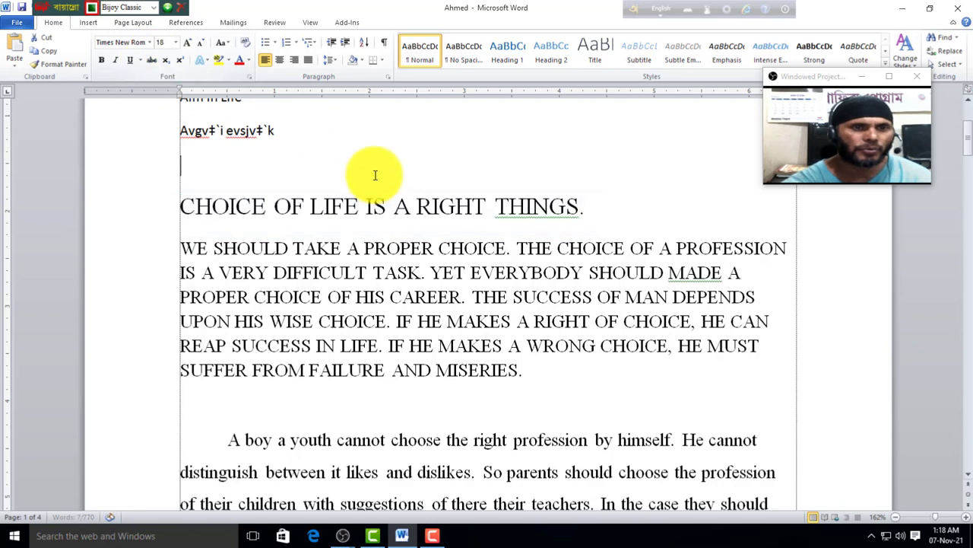
left_click_drag(309, 206, 352, 223)
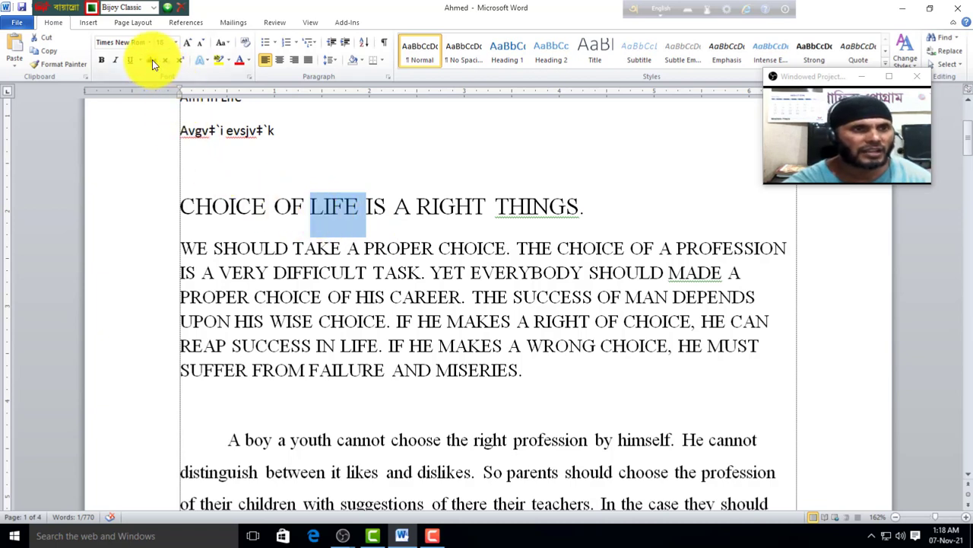
left_click(152, 59)
left_click(327, 219)
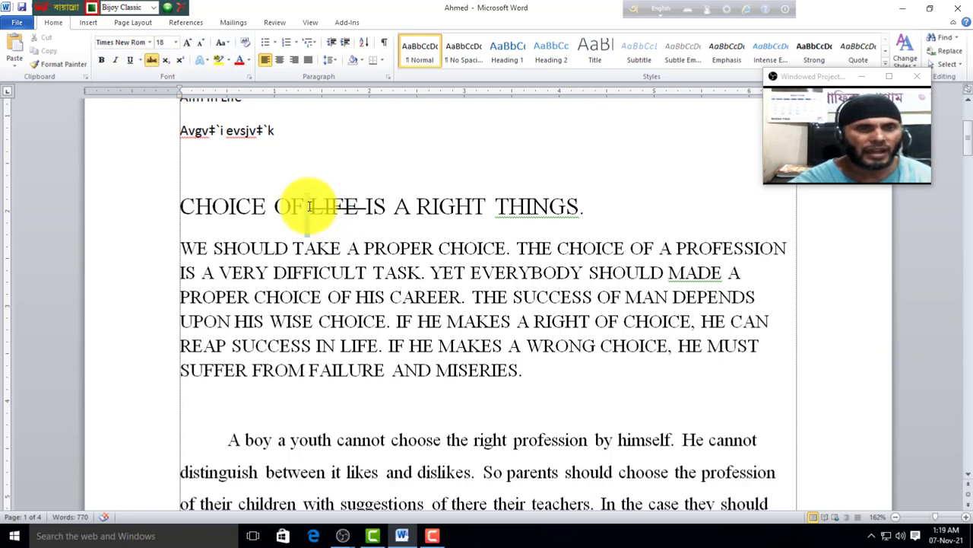
mouse_move(309, 207)
left_mouse_down()
mouse_move(357, 212)
mouse_move(309, 206)
left_mouse_up()
left_click(366, 210)
left_click(151, 59)
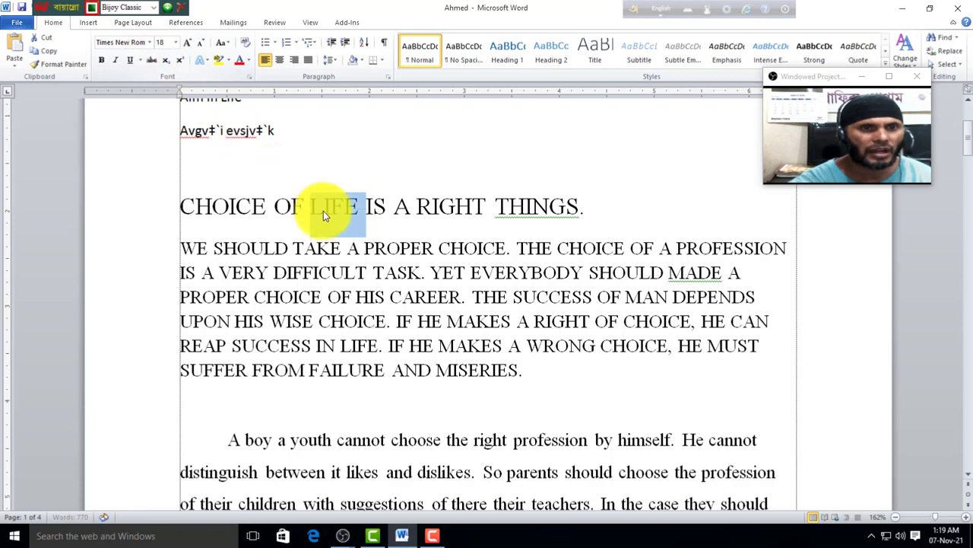
left_click(347, 214)
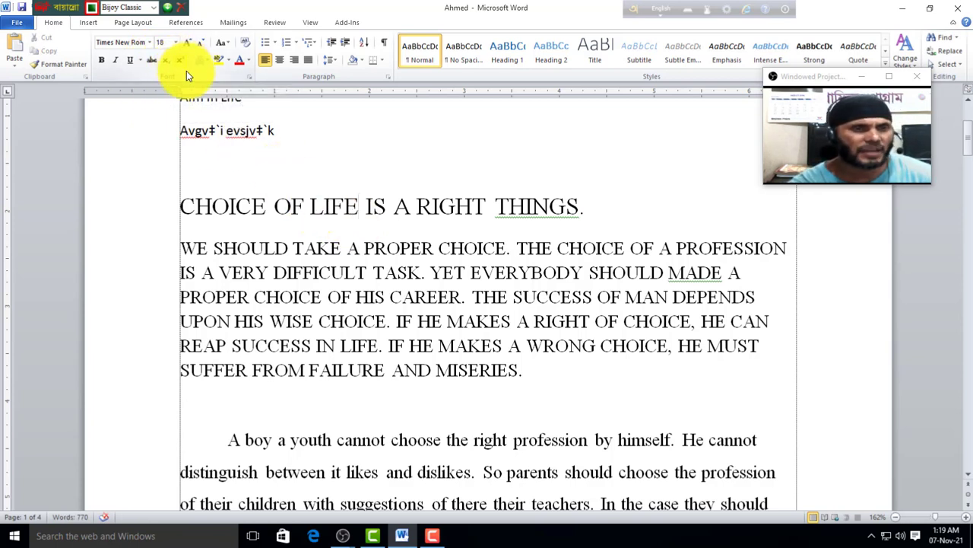
scroll(401, 337, "down", 1)
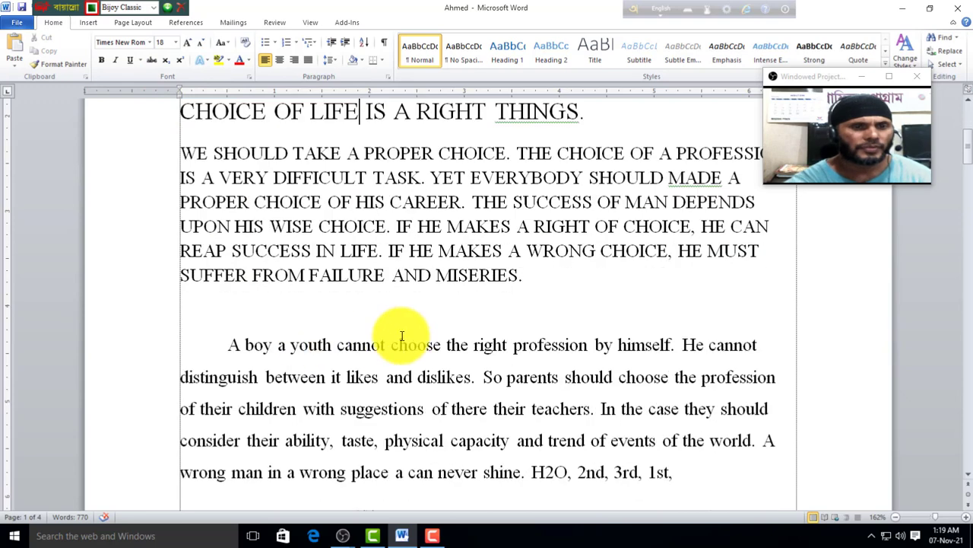
Step: Add a new indented line after 'MISERIES.' and switch the keyboard input to English
left_click(540, 283)
key("Return")
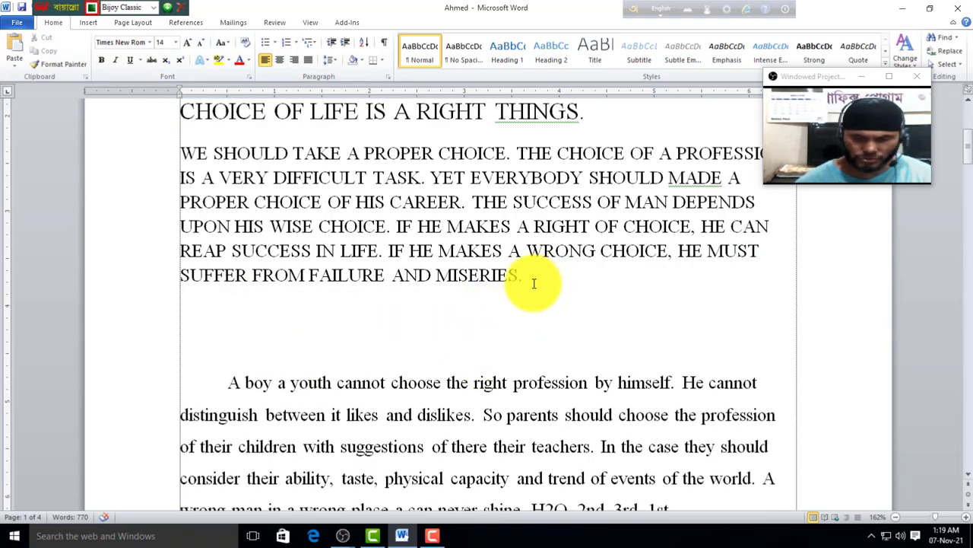
scroll(391, 332, "down", 2)
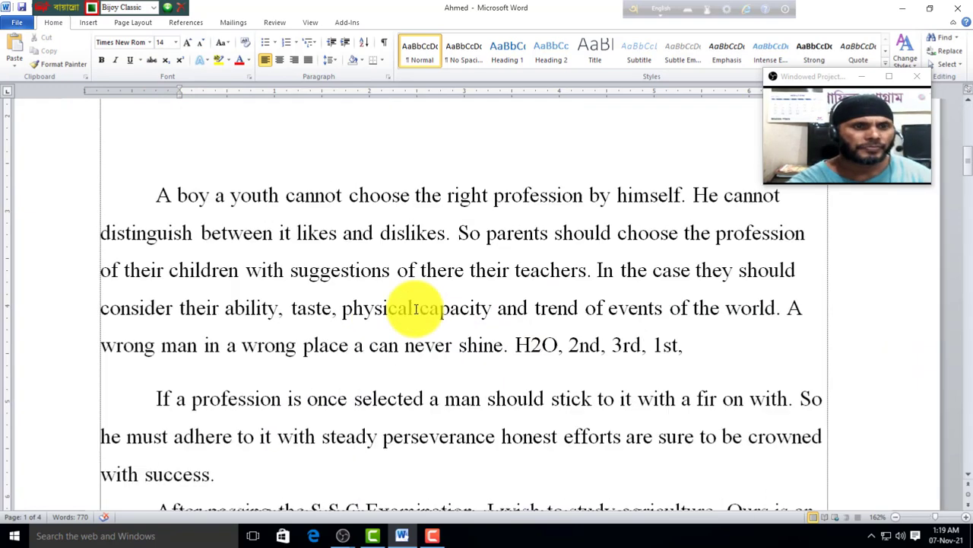
scroll(368, 342, "up", 3, "ctrl")
scroll(354, 348, "down", 2)
scroll(326, 365, "up", 5)
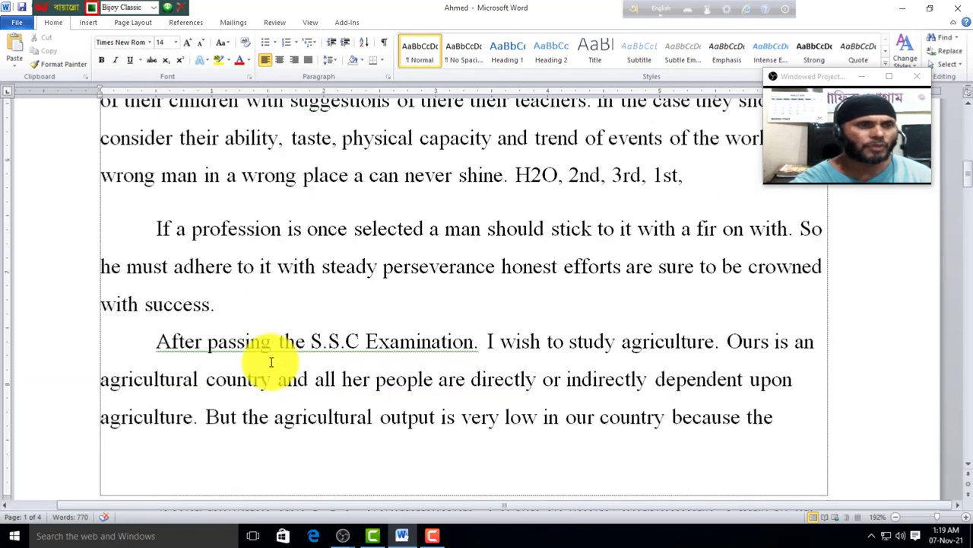
key("Tab")
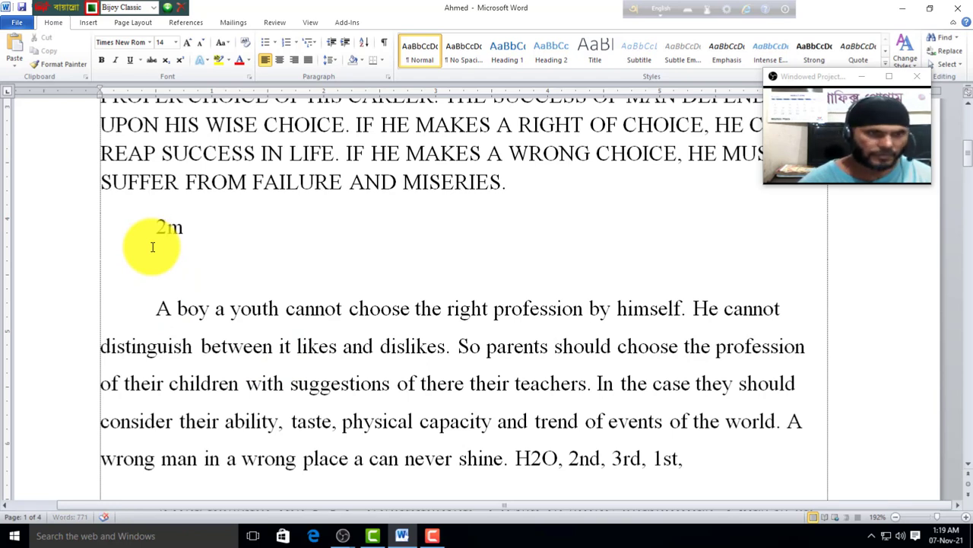
key("ctrl+alt+b")
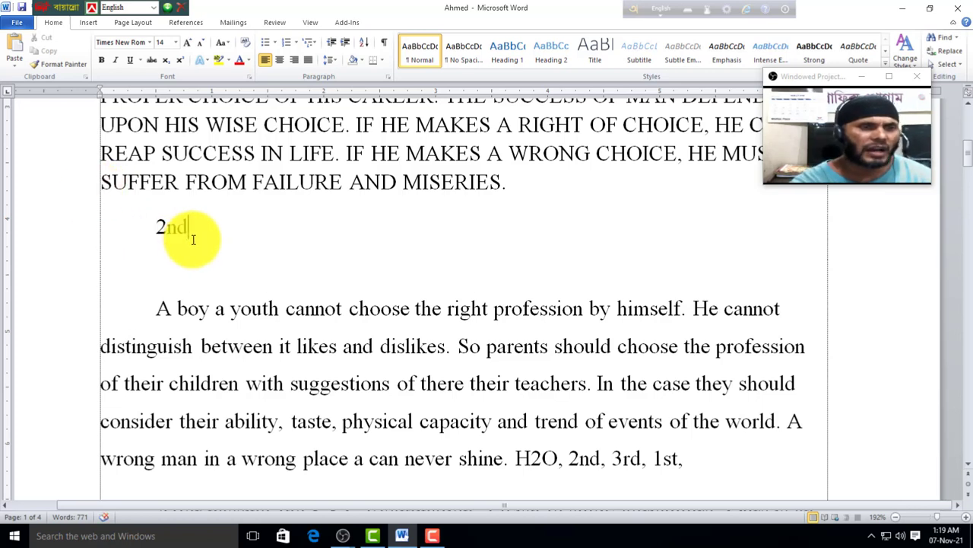
Step: Try superscript on the 'nd' of 2nd, then return it to normal text
double_click(172, 230)
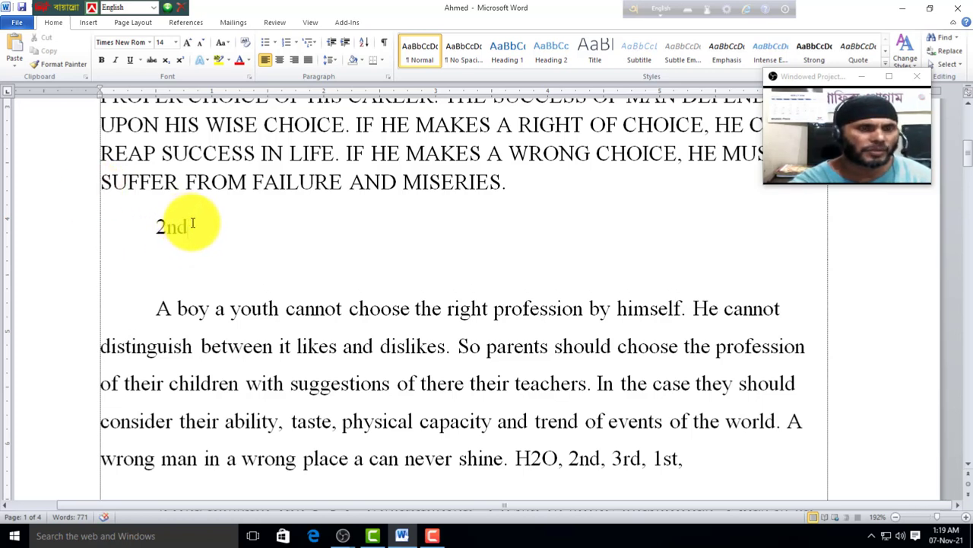
left_click_drag(196, 221, 167, 226)
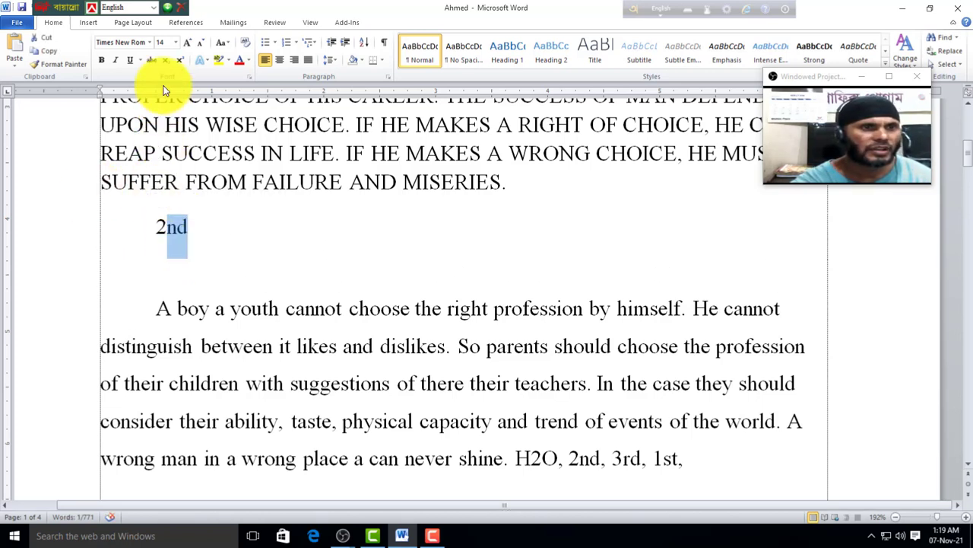
left_click(183, 60)
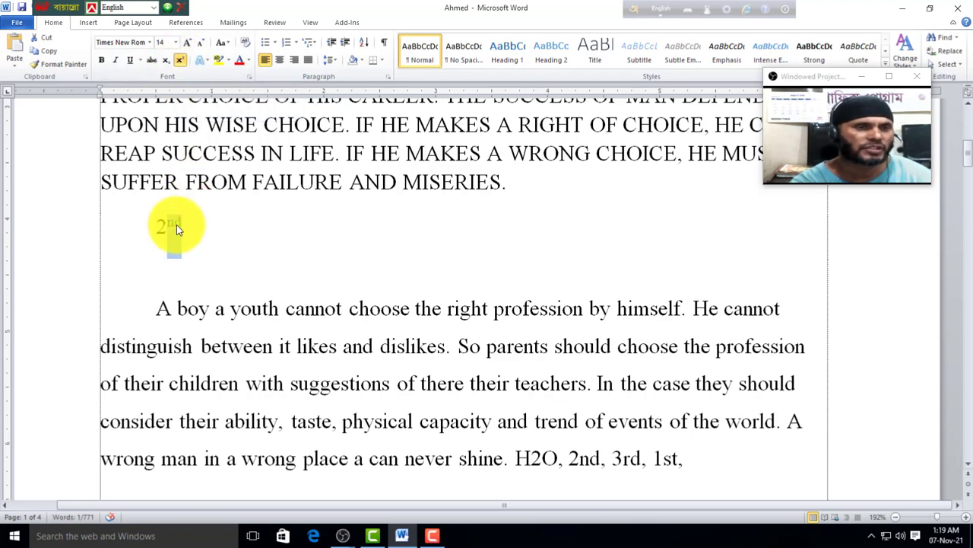
left_click(183, 60)
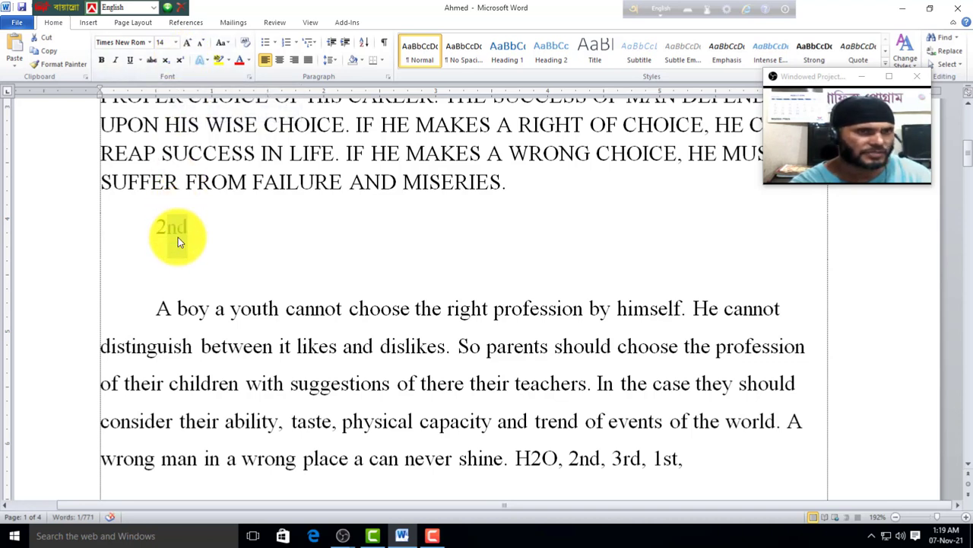
Step: Type 22 after 2nd, superscript its second 2, then revert it to normal
left_click(211, 228)
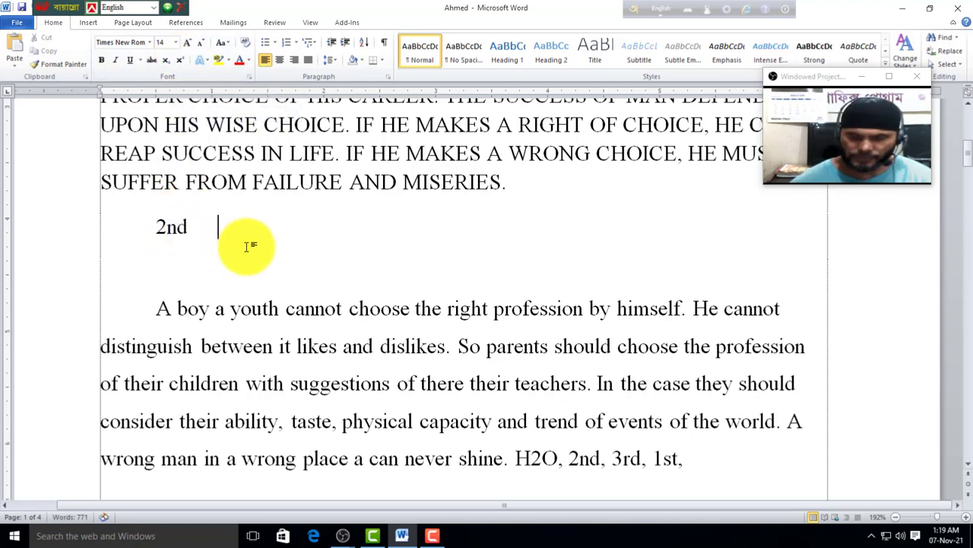
type("22")
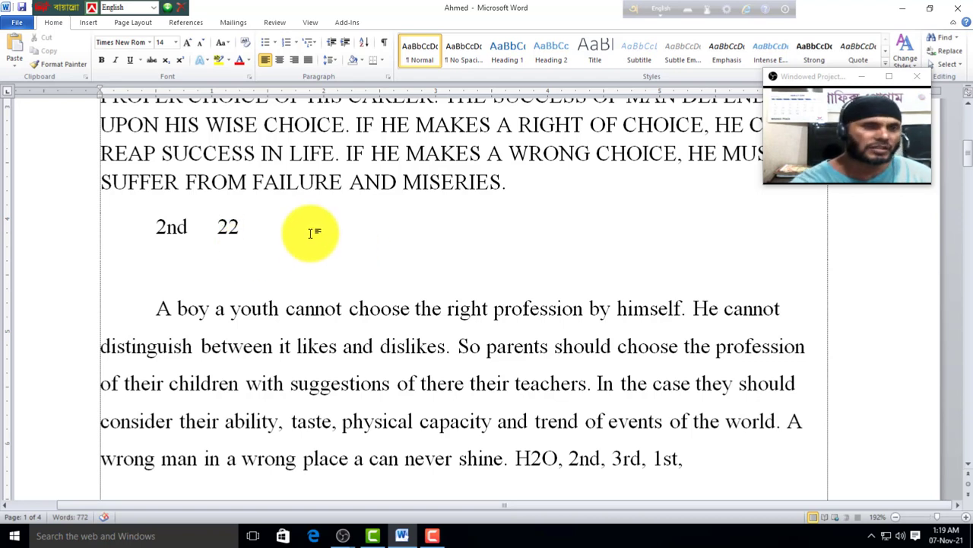
left_click_drag(241, 225, 233, 226)
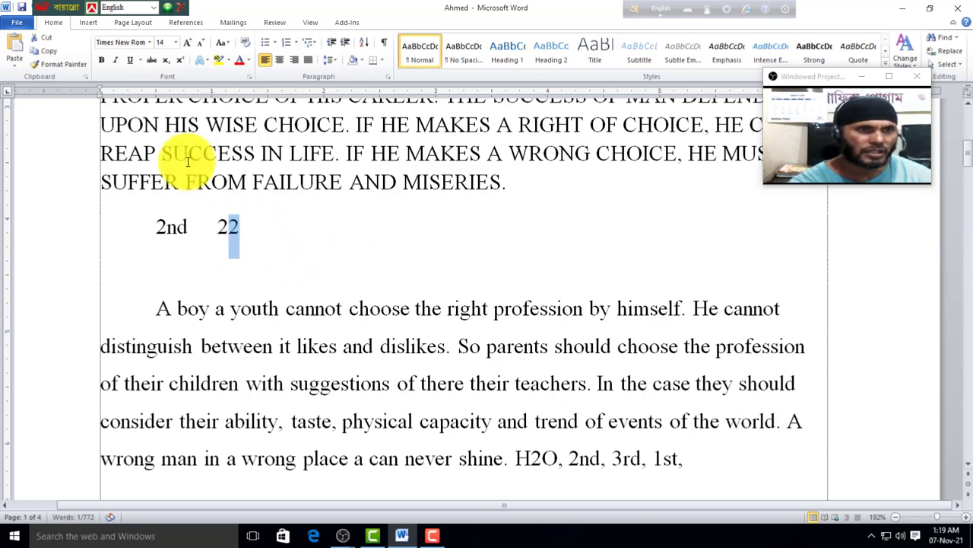
left_click(180, 59)
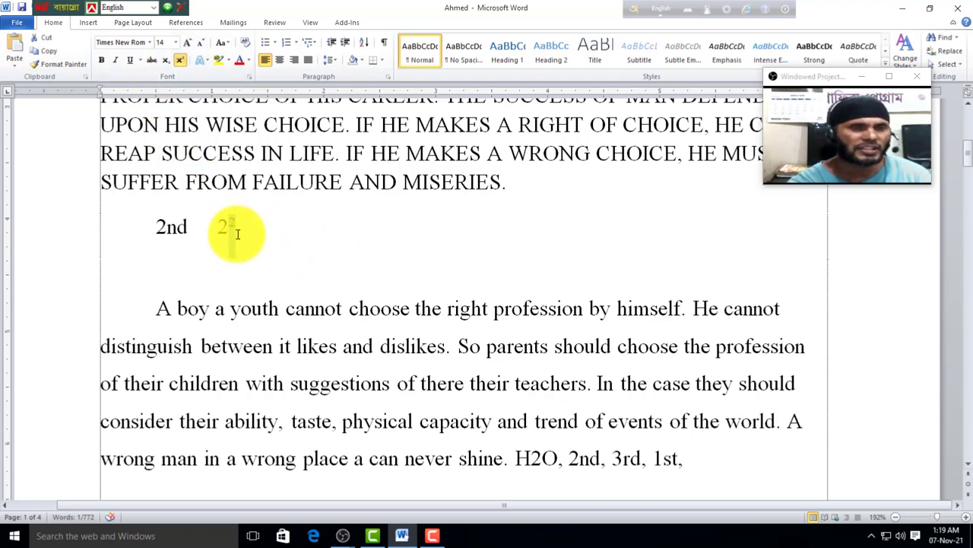
left_click(180, 61)
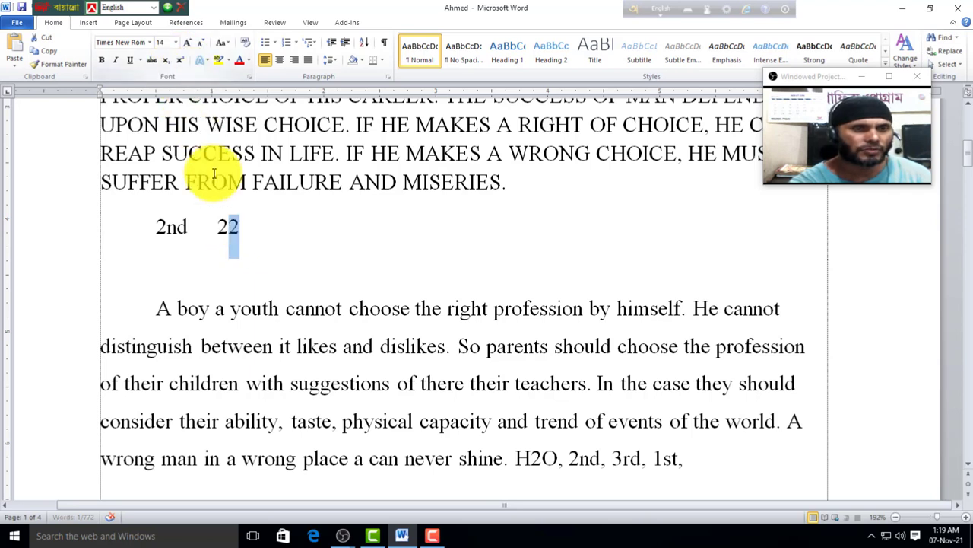
left_click(264, 228)
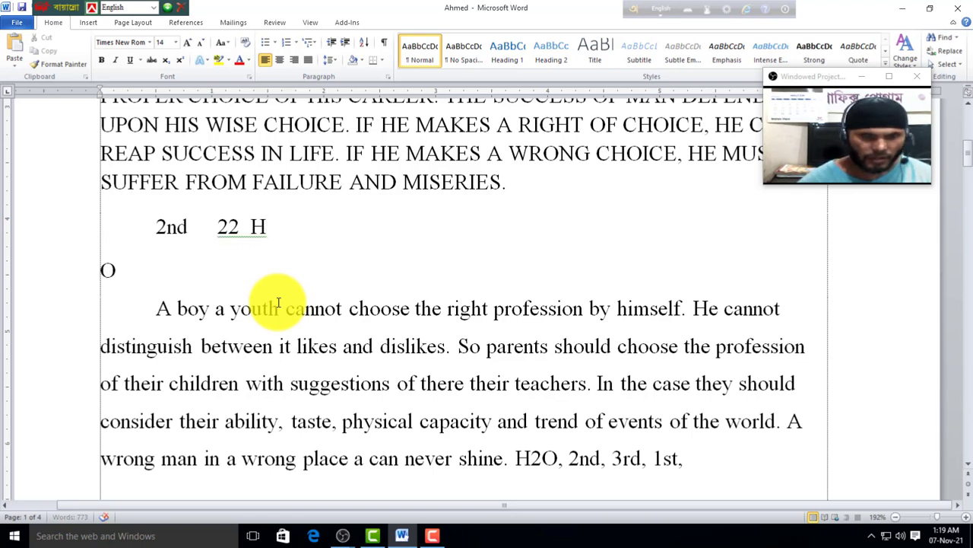
Step: Subscript the 2 in H2O, then return it to normal text
key("Delete")
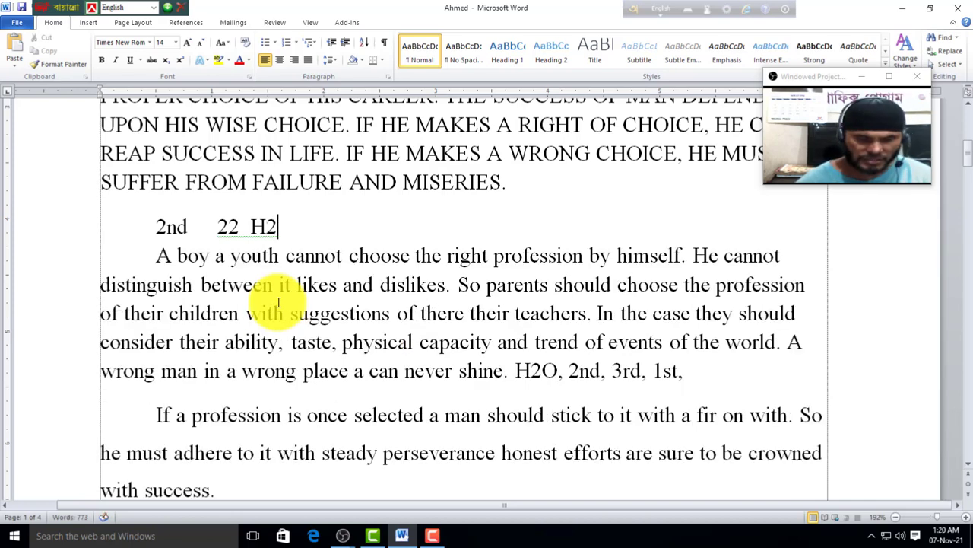
key("Return")
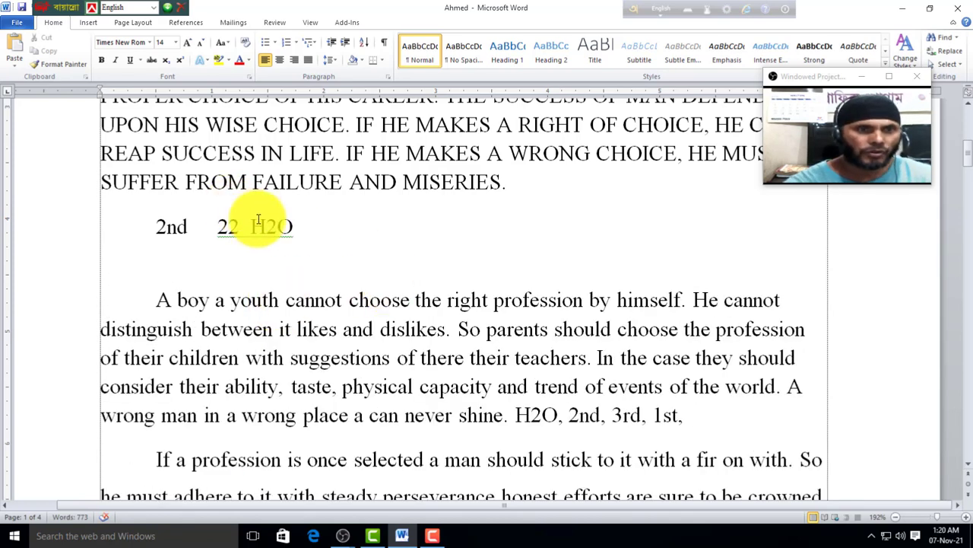
left_click_drag(279, 230, 270, 231)
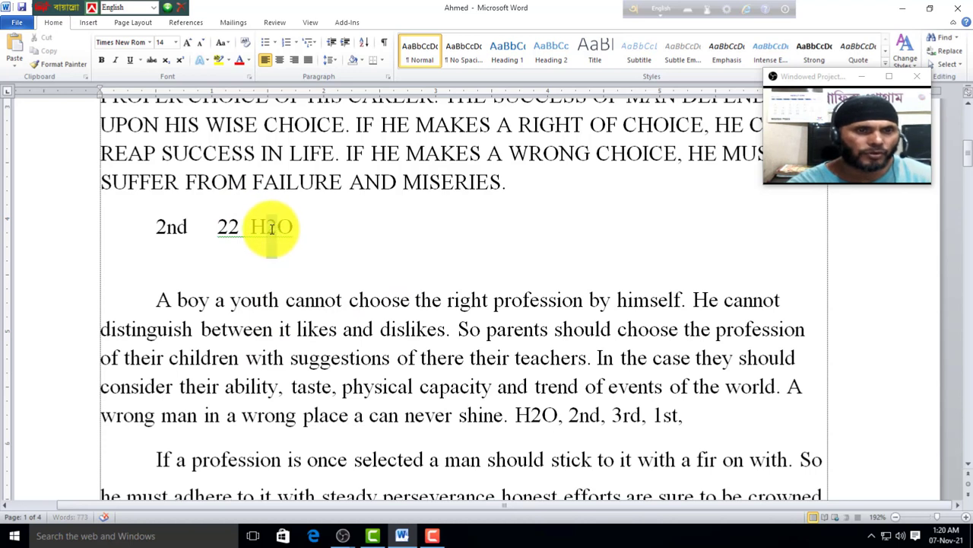
left_click(166, 61)
left_click(272, 239)
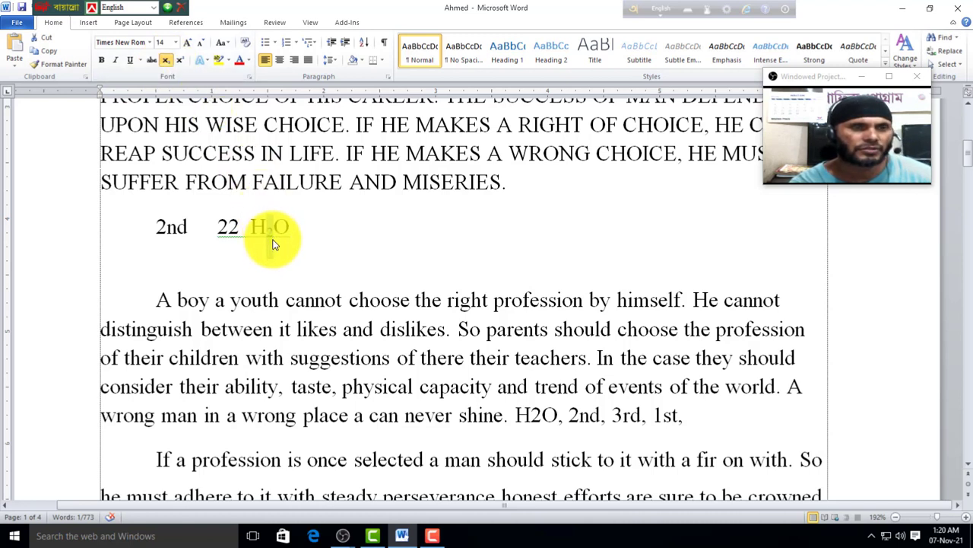
left_click_drag(278, 228, 267, 220)
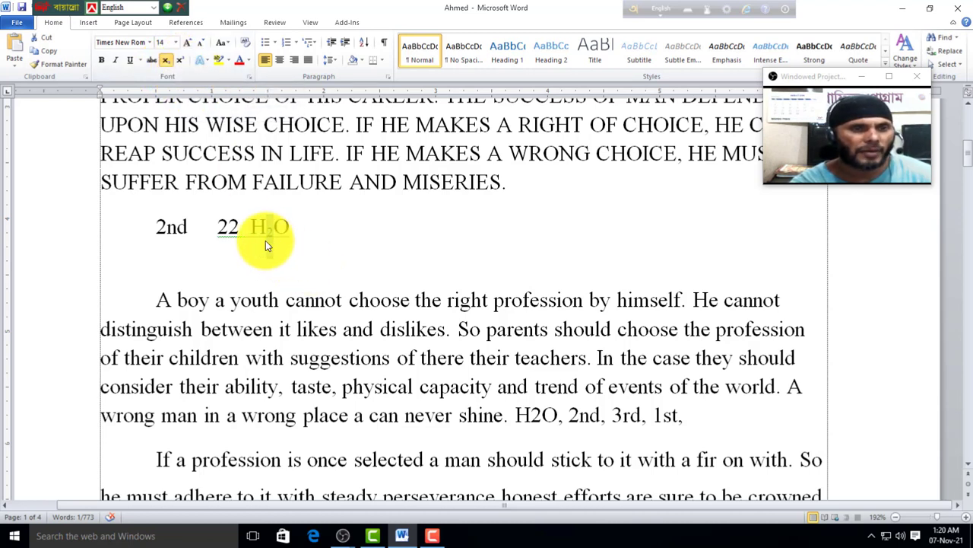
left_click(167, 59)
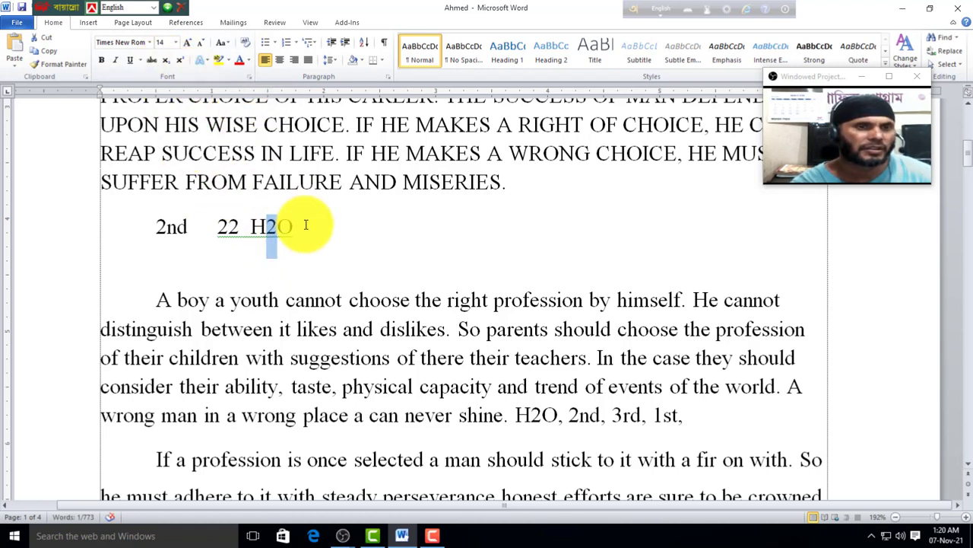
left_click(305, 224)
scroll(483, 291, "up", 2)
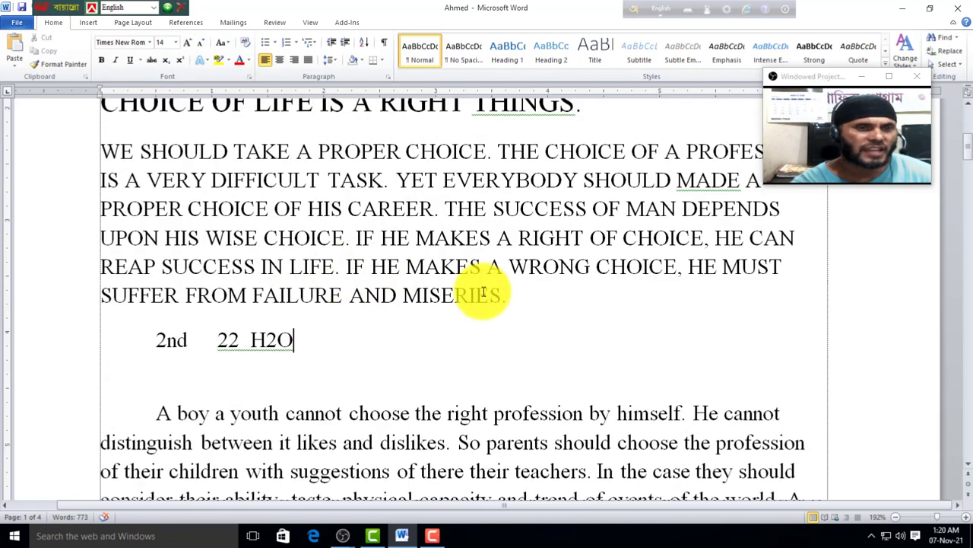
Step: Apply the gold text effect to the line 'SUFFER FROM FAILURE AND MISERIES.'
left_click_drag(517, 293, 83, 293)
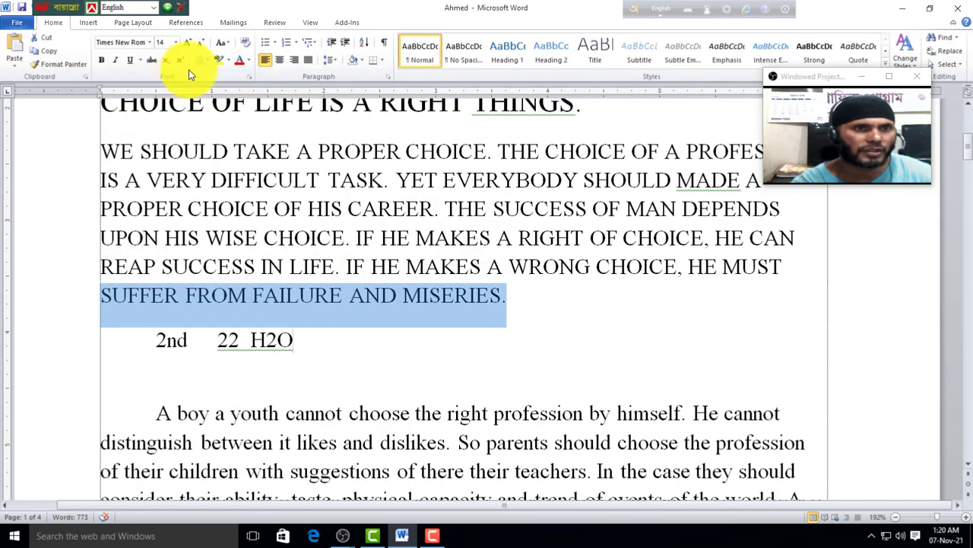
left_click(208, 61)
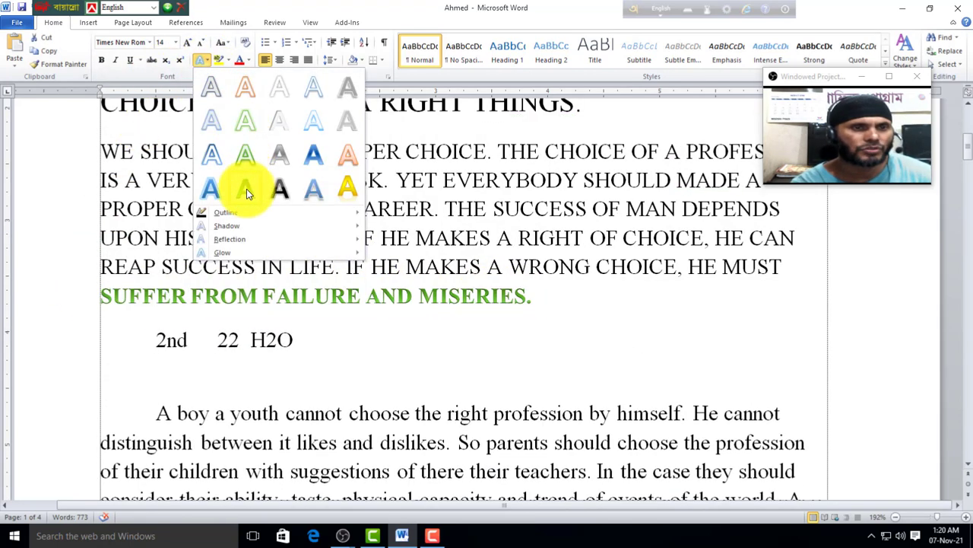
left_click(347, 190)
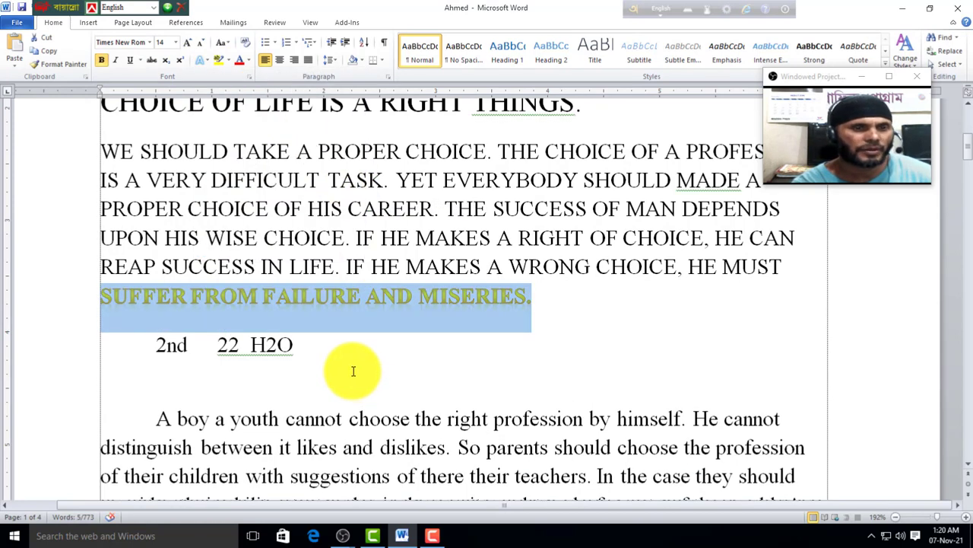
left_click(353, 371)
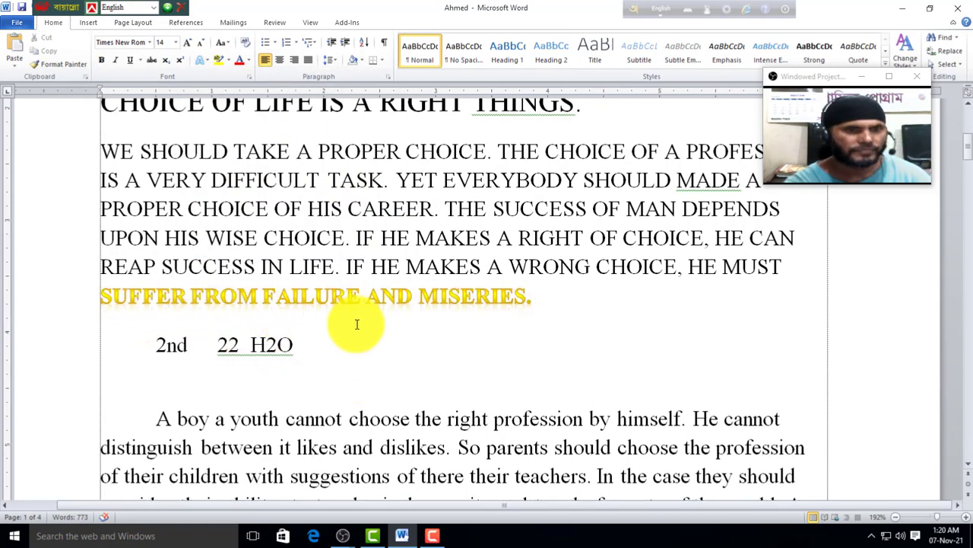
scroll(326, 283, "up", 2)
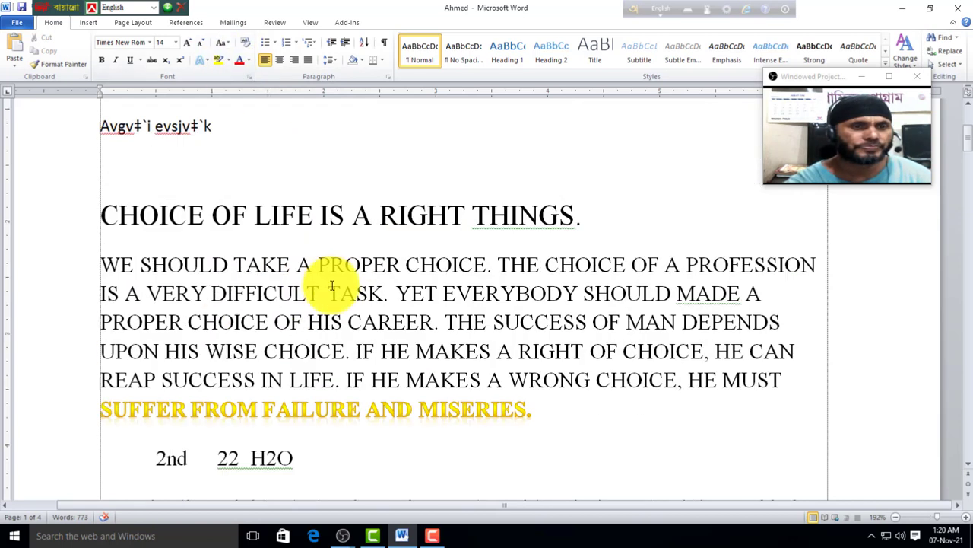
scroll(122, 277, "up", 1)
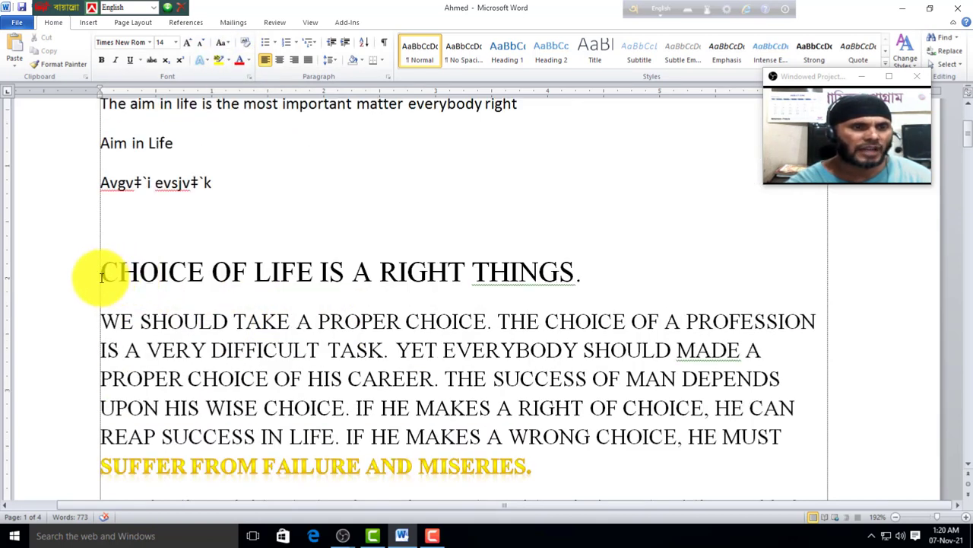
left_click_drag(101, 277, 619, 257)
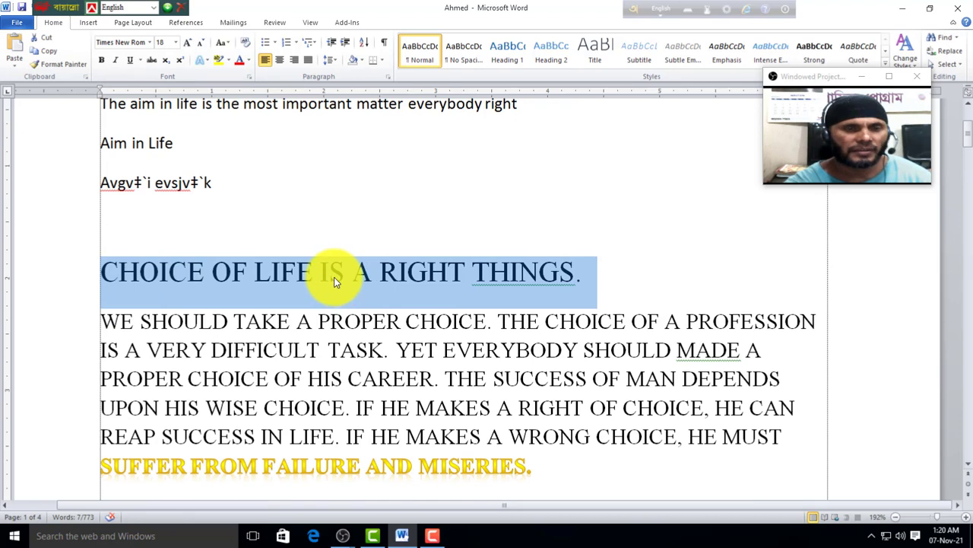
left_click(228, 60)
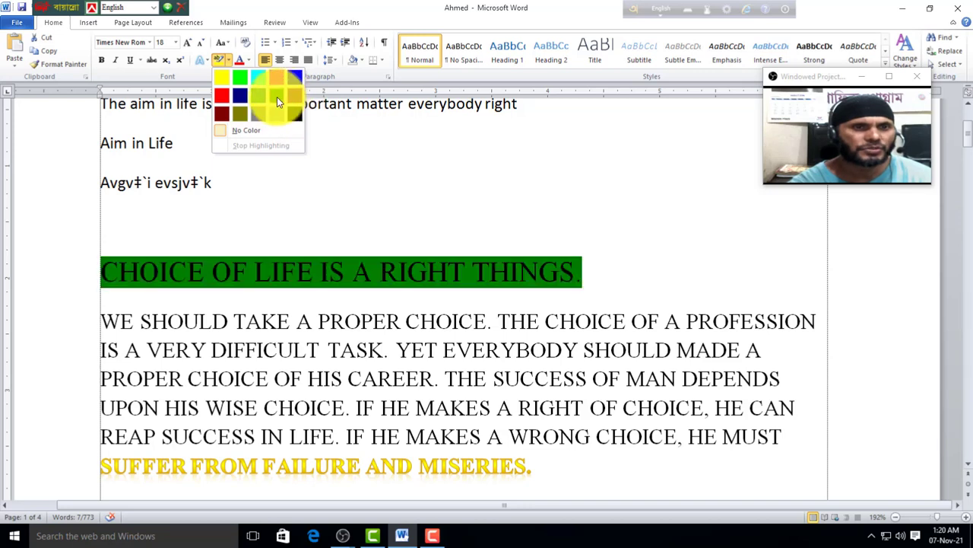
left_click(276, 97)
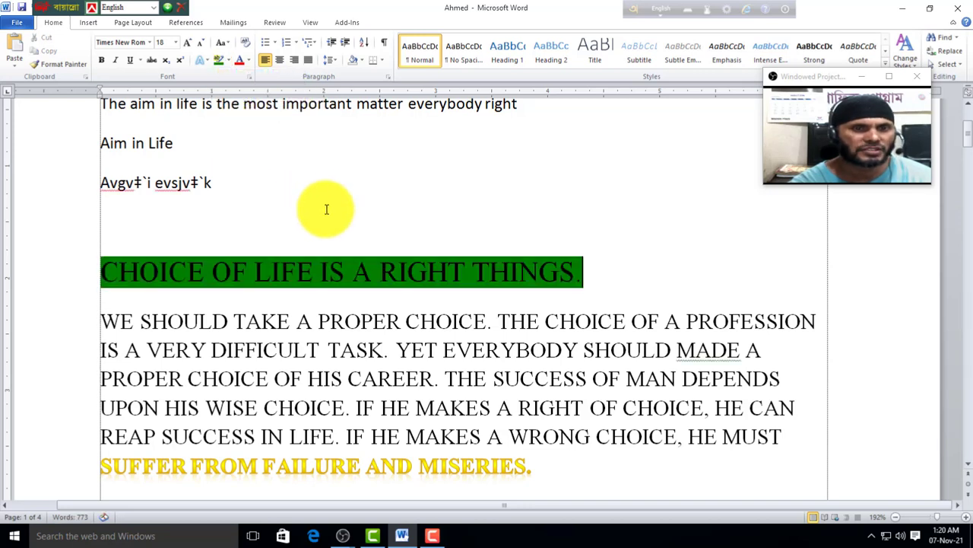
left_click(118, 281)
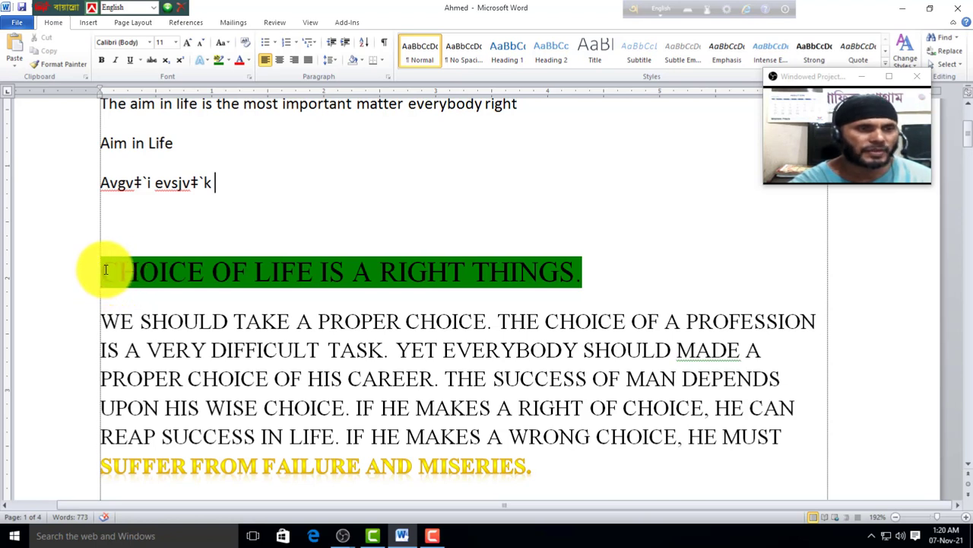
left_click_drag(105, 269, 474, 270)
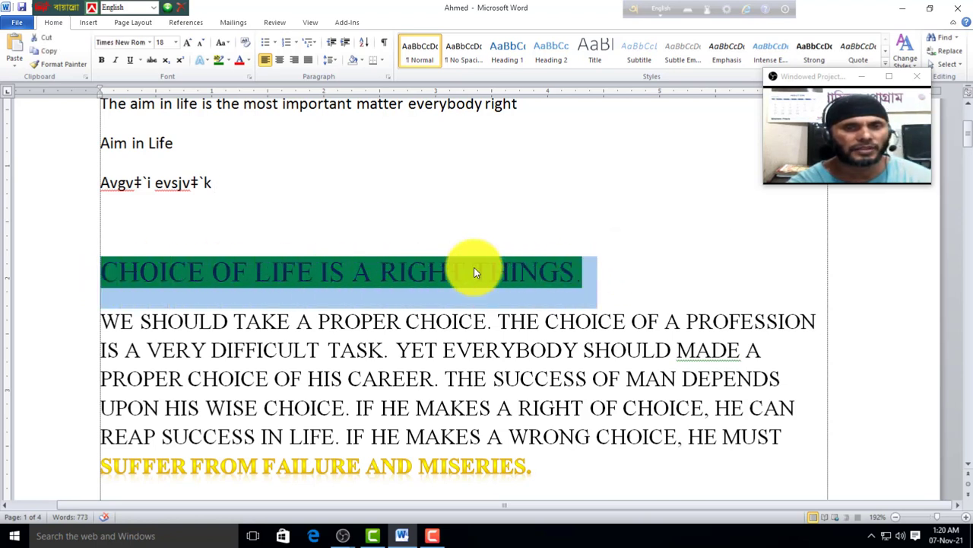
left_click(229, 61)
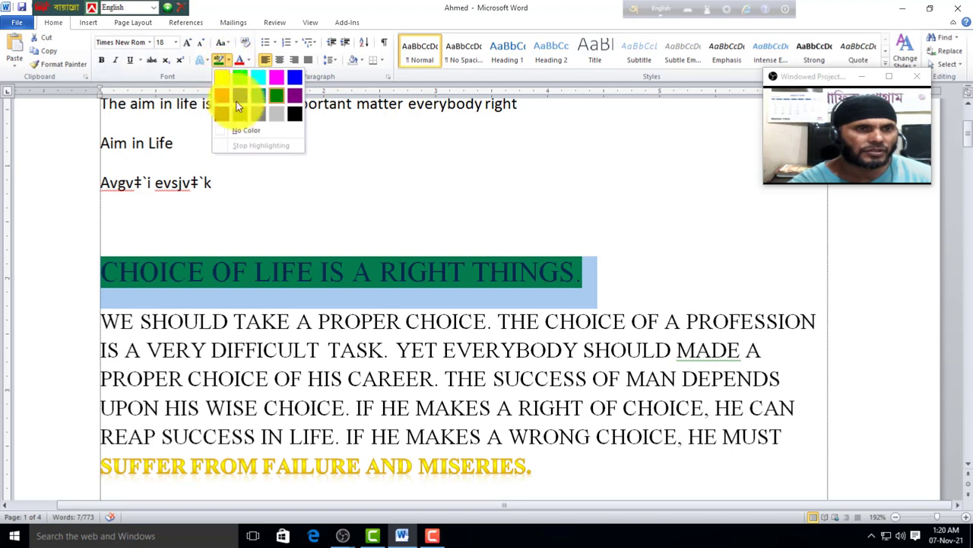
left_click(245, 132)
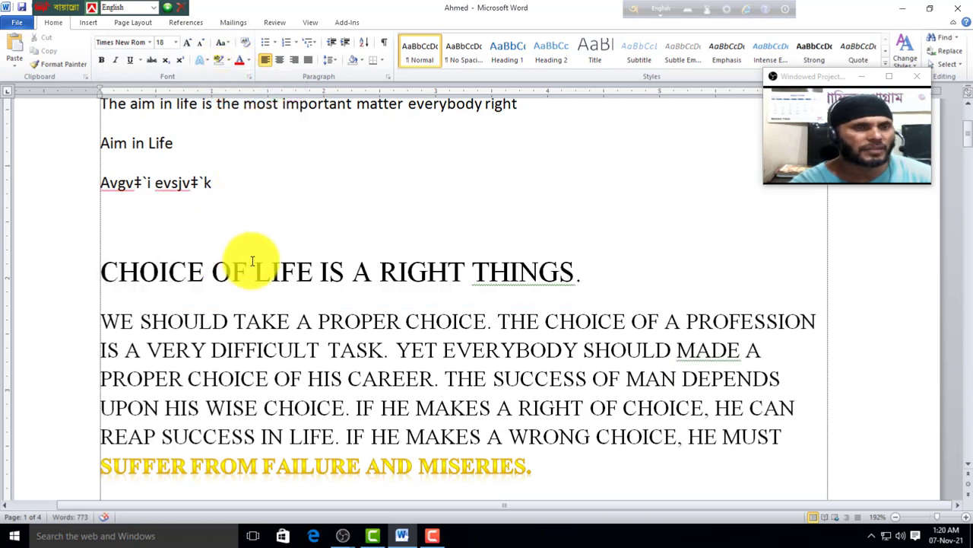
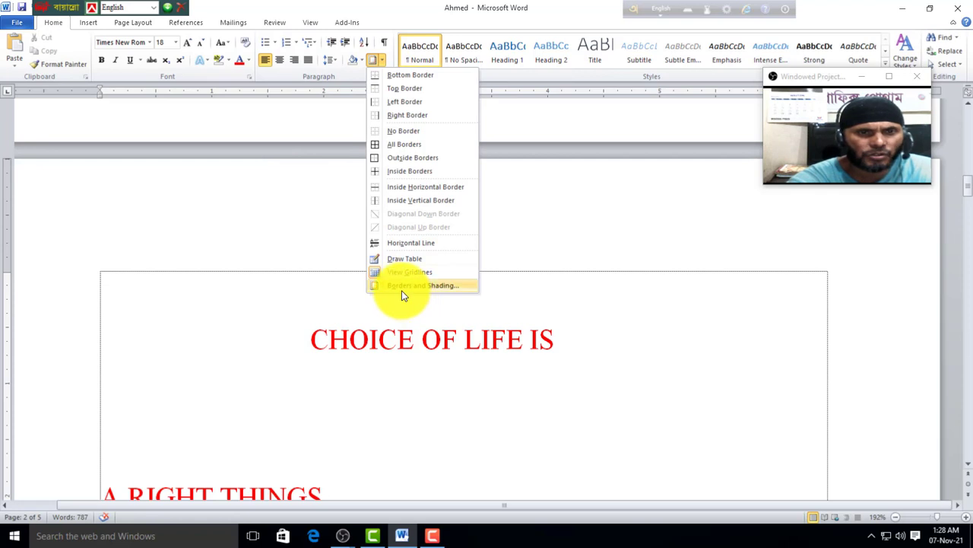
left_click(415, 290)
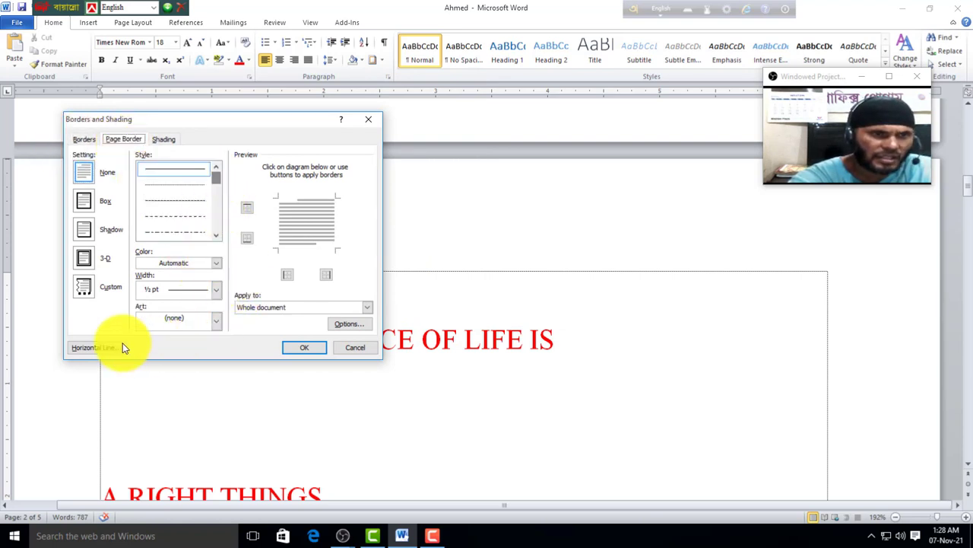
left_click(218, 323)
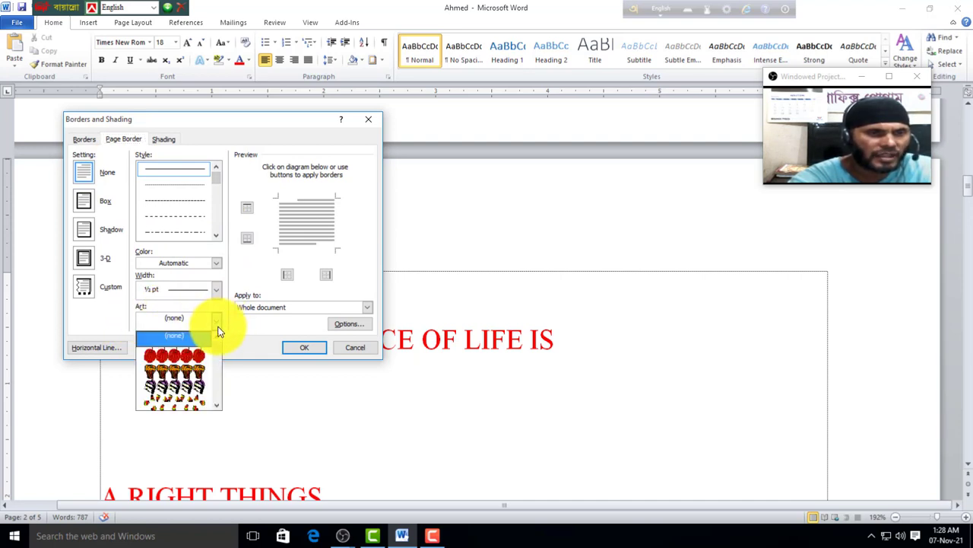
mouse_move(217, 359)
left_mouse_down()
mouse_move(218, 400)
mouse_move(226, 345)
left_mouse_up()
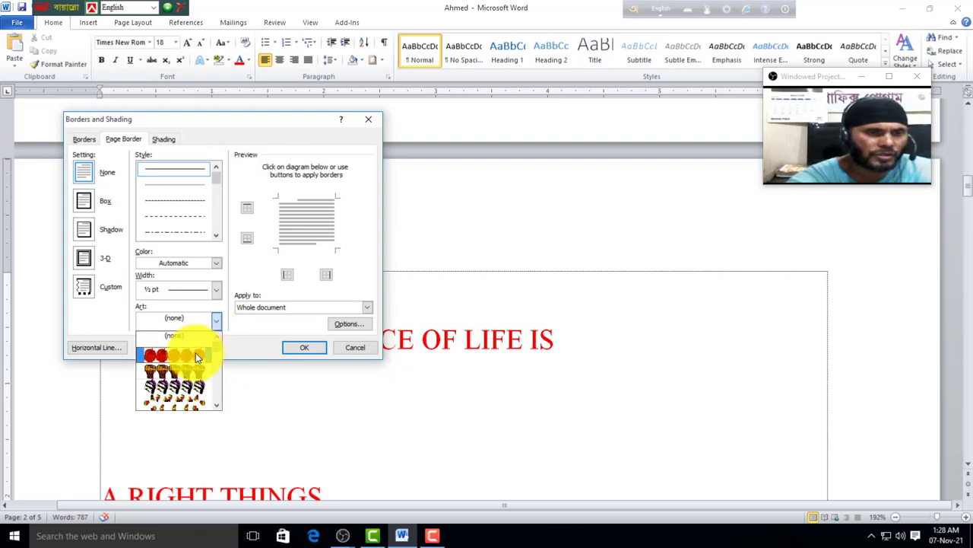
left_click(195, 352)
left_click(301, 348)
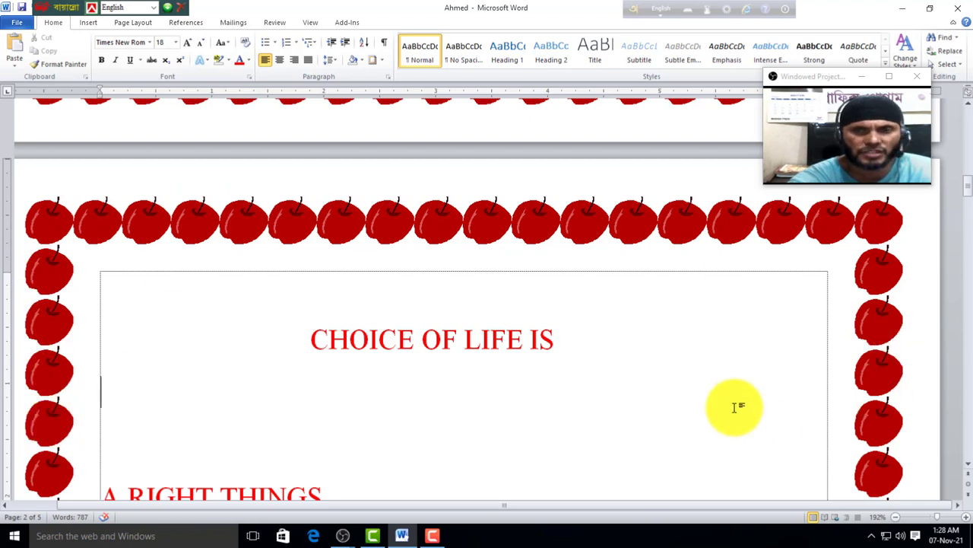
left_click(383, 60)
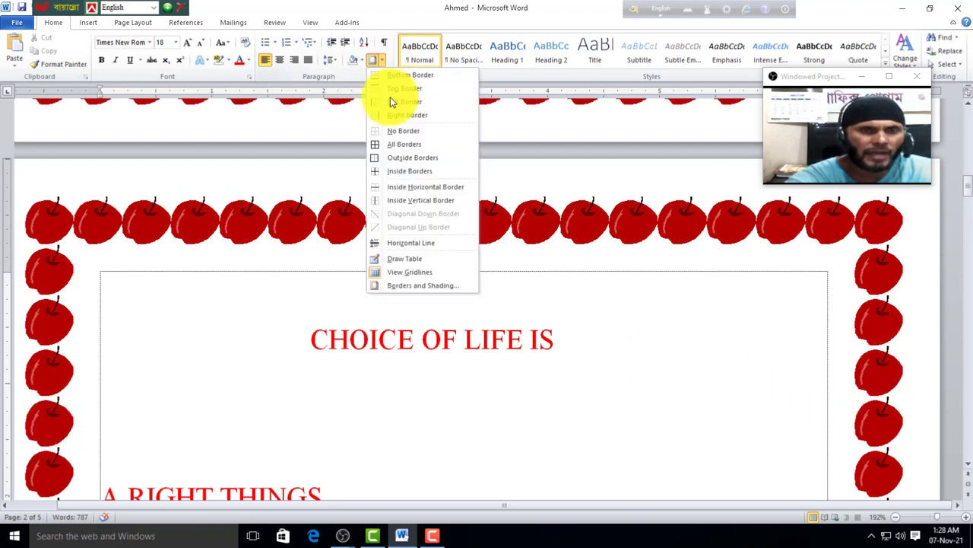
left_click(416, 286)
left_click(123, 140)
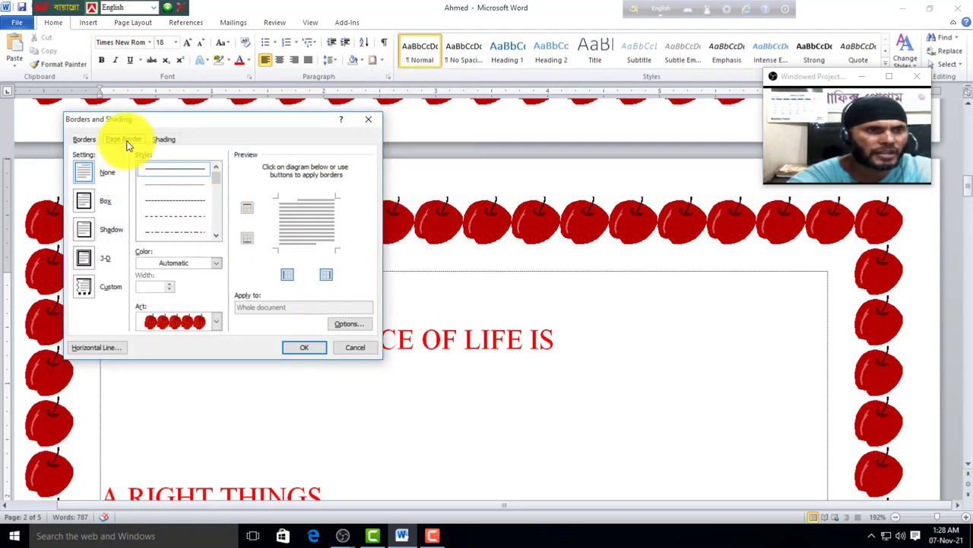
left_click(218, 327)
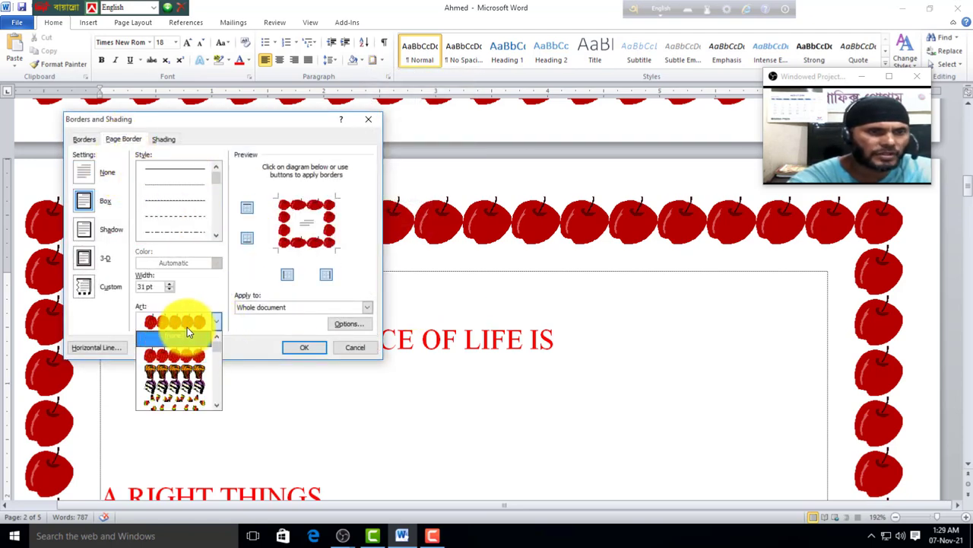
left_click(192, 335)
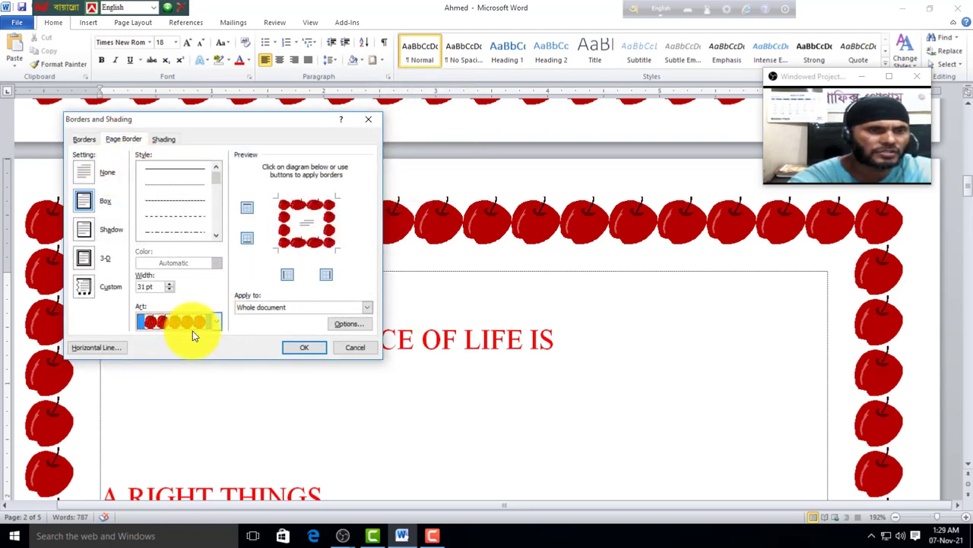
left_click(88, 181)
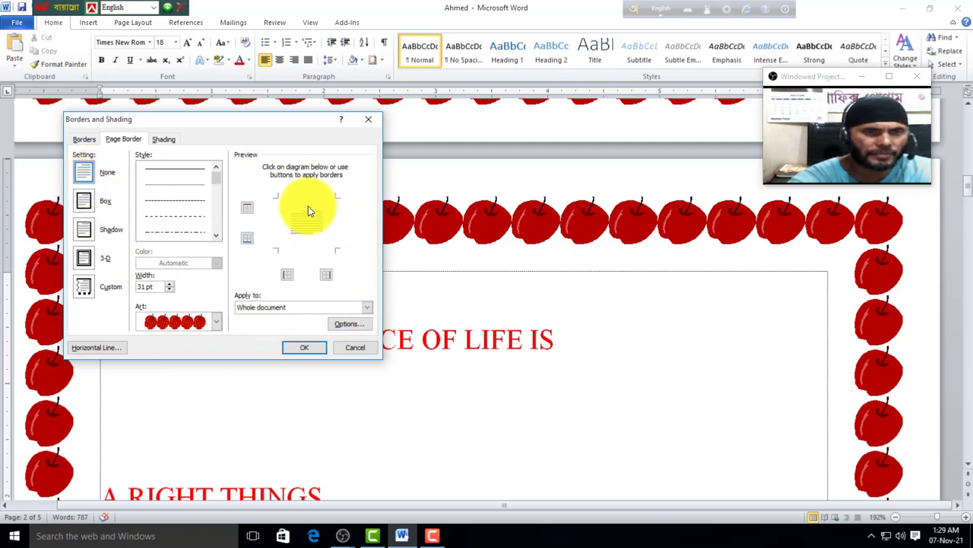
left_click(308, 347)
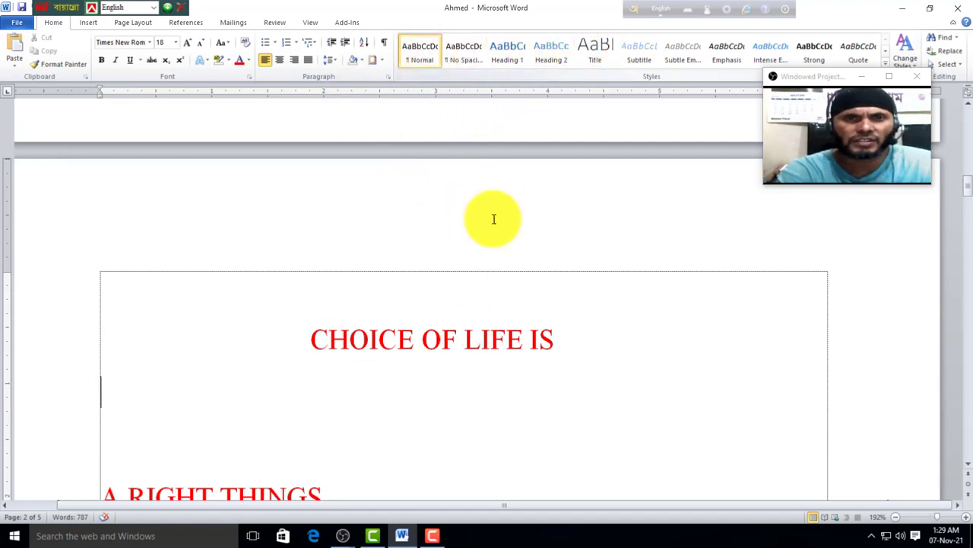
Step: Apply the Title style (Calibri Light 26) to the CHOICE OF LIFE IS heading from the Styles gallery
scroll(542, 331, "down", 1)
left_click_drag(556, 282, 312, 285)
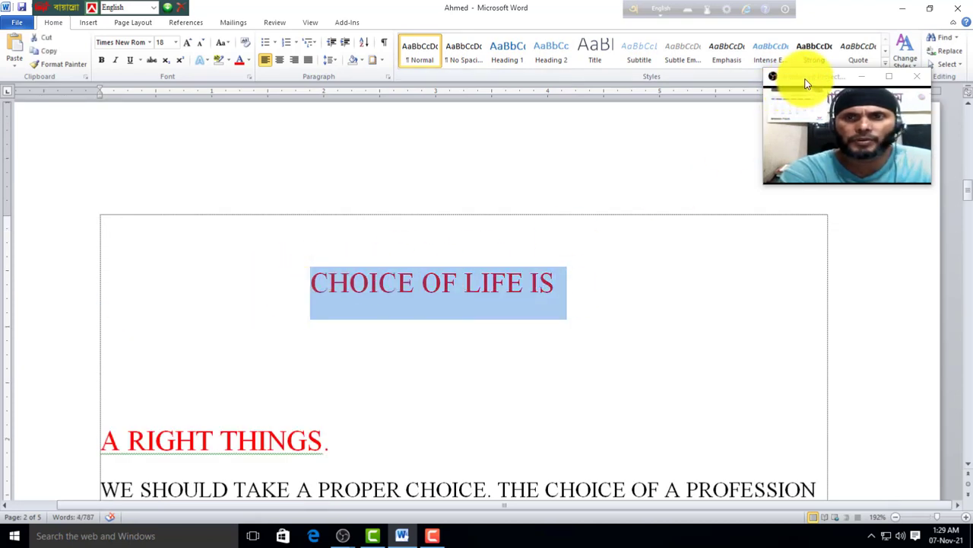
left_click_drag(807, 84, 811, 131)
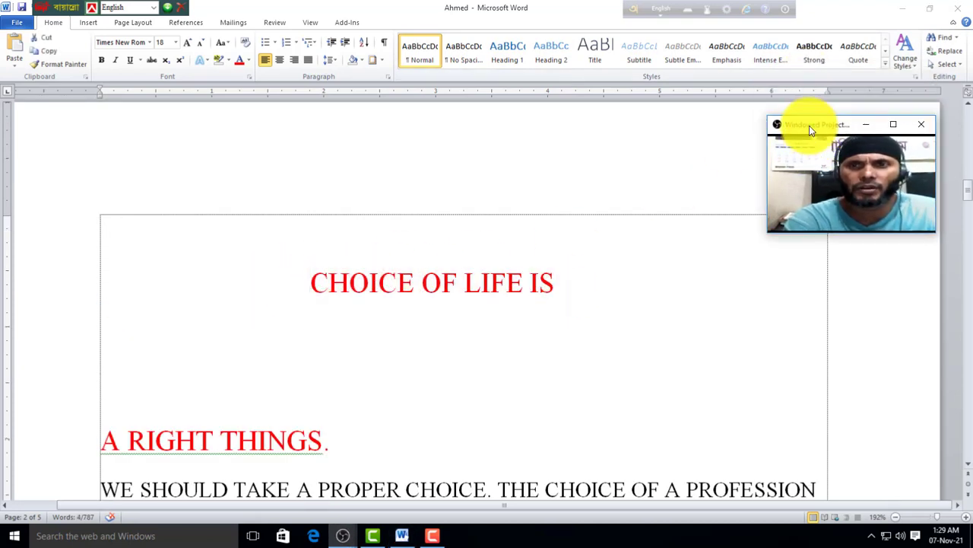
left_click(886, 69)
left_click(885, 69)
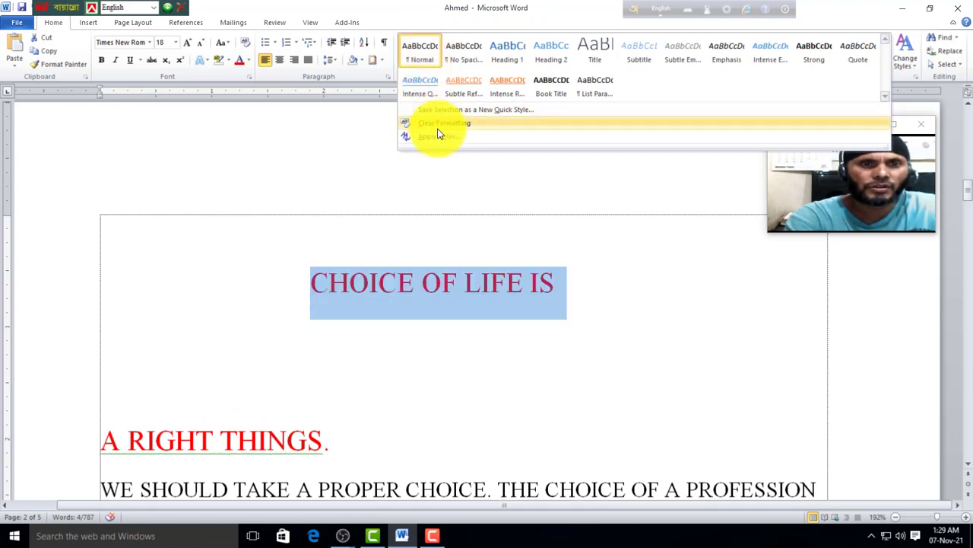
left_click(597, 52)
left_click(493, 374)
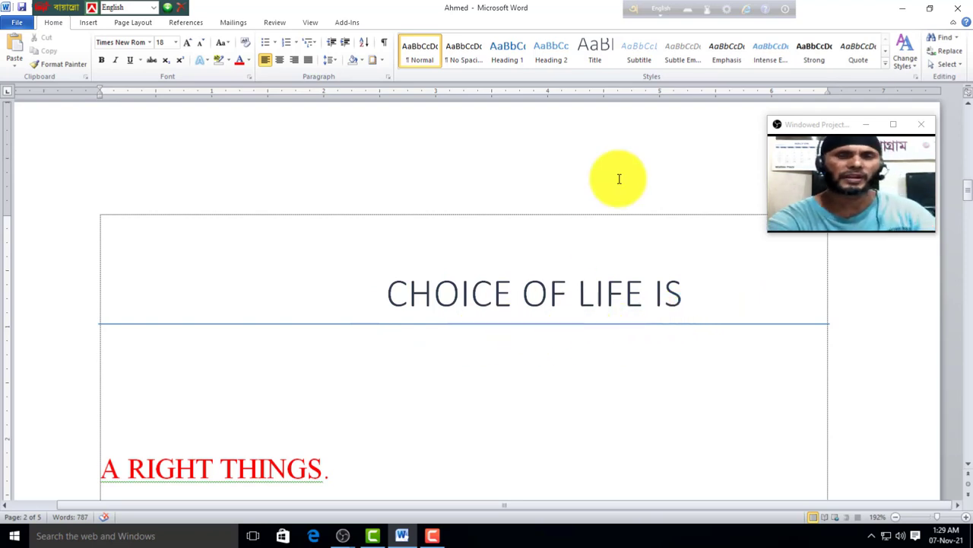
left_click(593, 70)
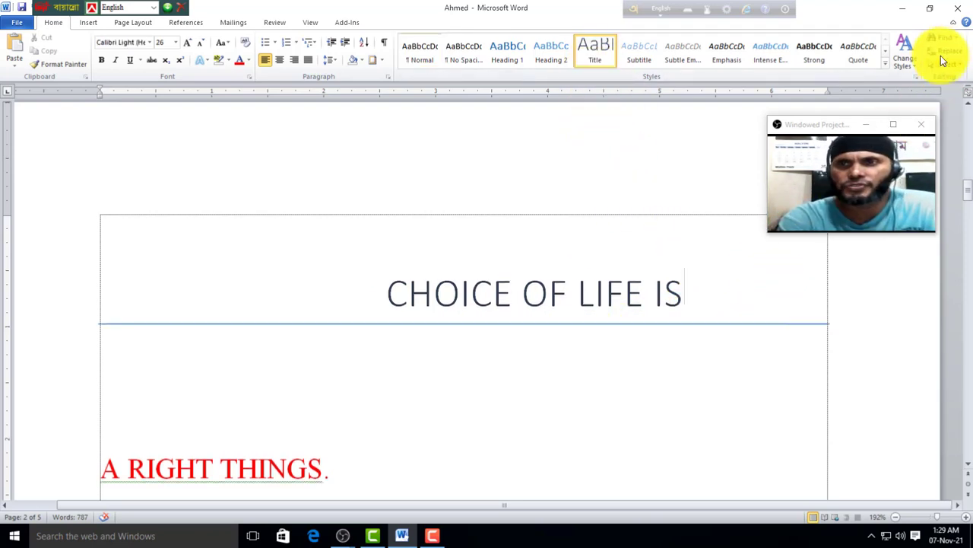
scroll(624, 293, "down", 2)
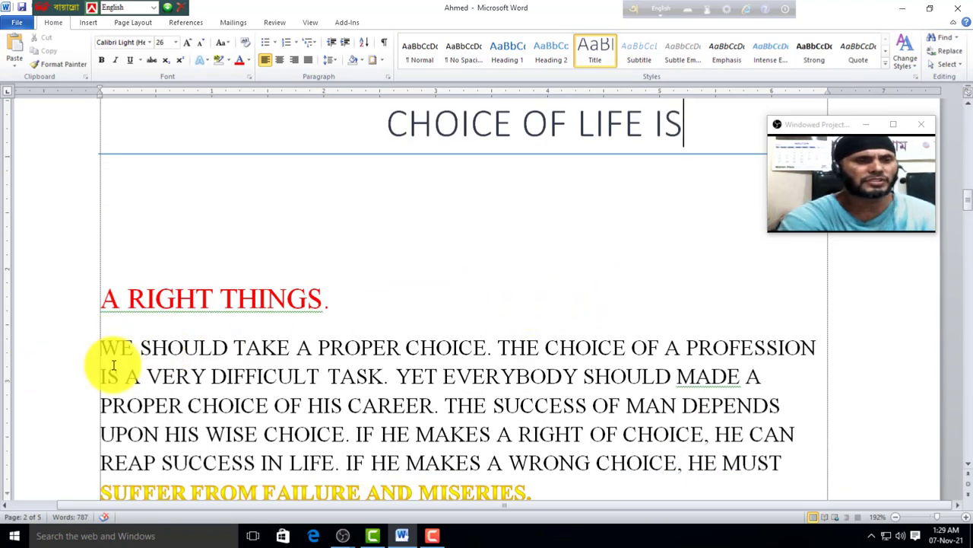
left_click_drag(106, 350, 791, 463)
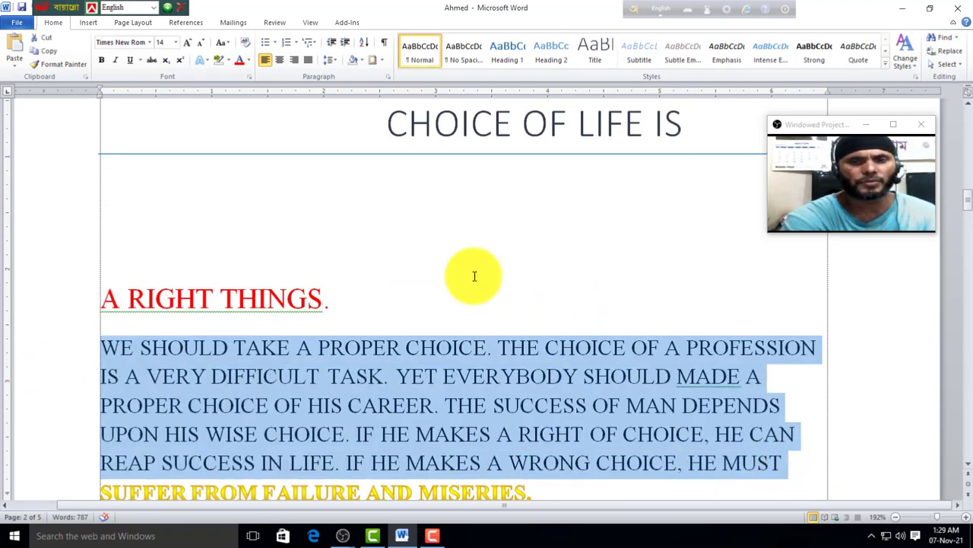
left_click(415, 297)
scroll(464, 273, "down", 1)
scroll(469, 272, "down", 1)
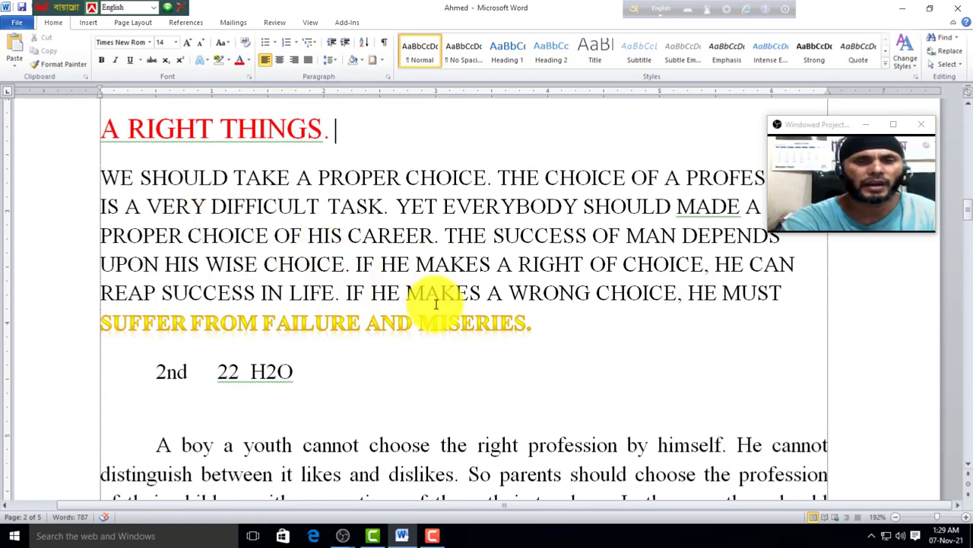
scroll(434, 310, "down", 2)
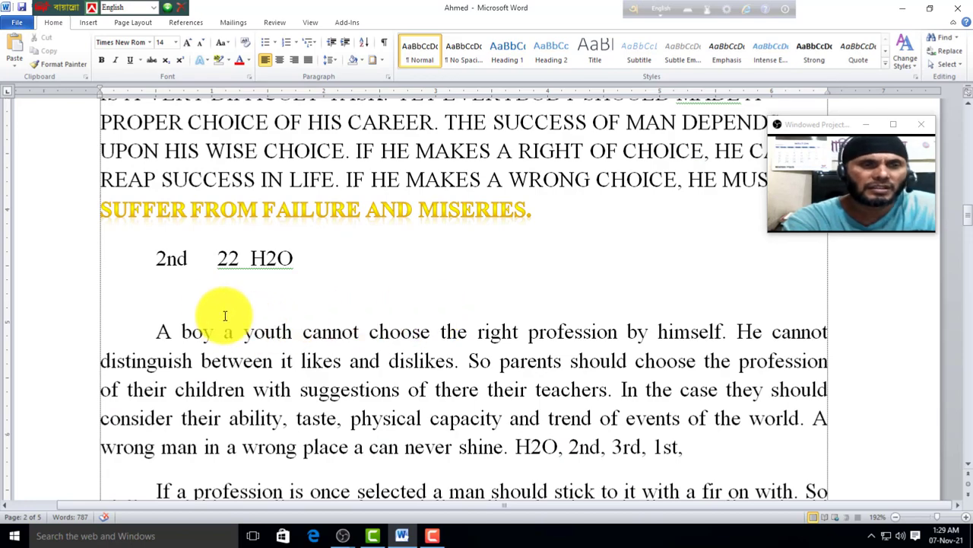
scroll(224, 315, "down", 6)
scroll(247, 258, "down", 10)
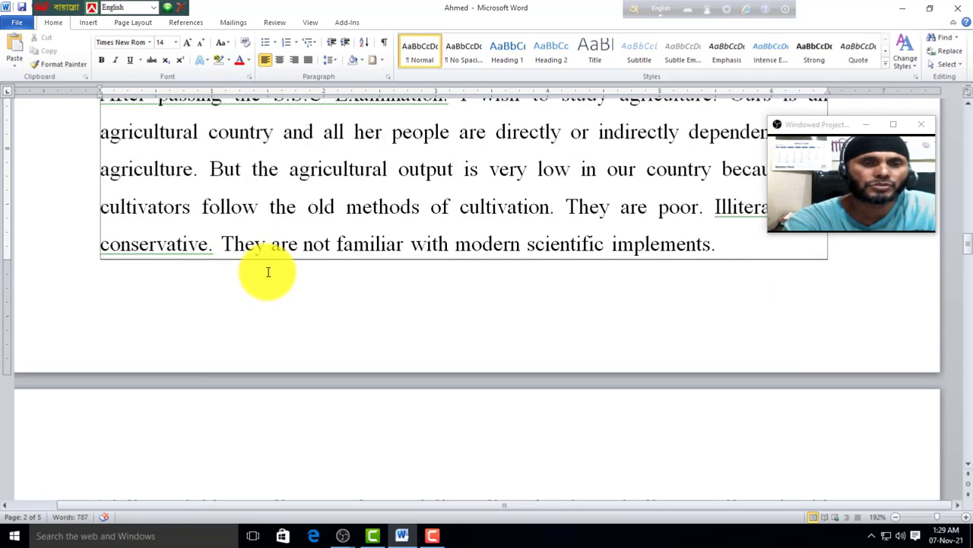
scroll(289, 258, "down", 1)
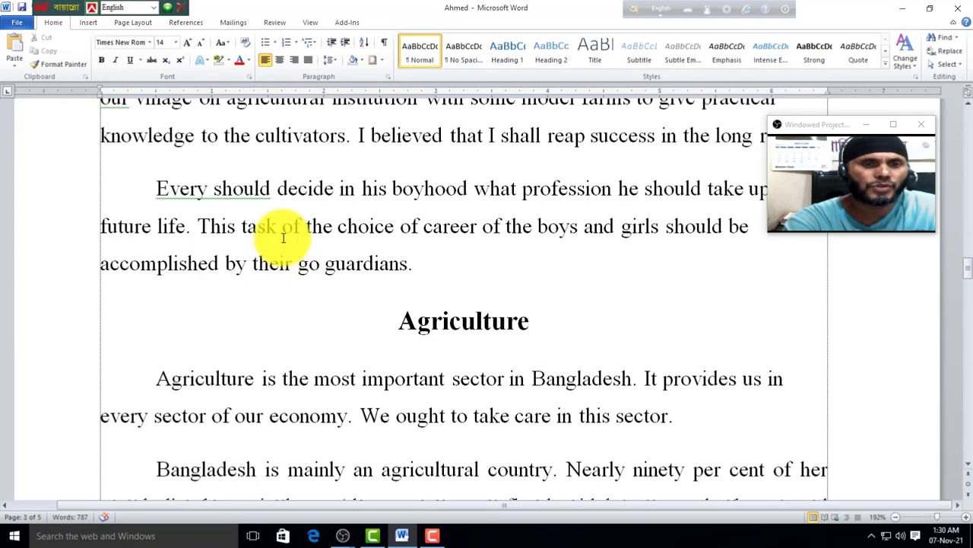
scroll(306, 319, "up", 3)
scroll(306, 328, "up", 15)
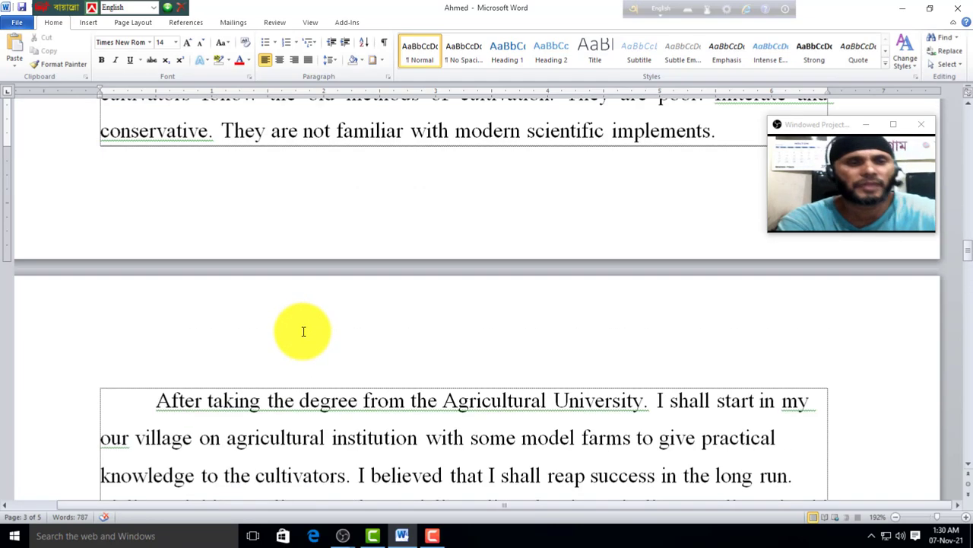
scroll(312, 335, "up", 2)
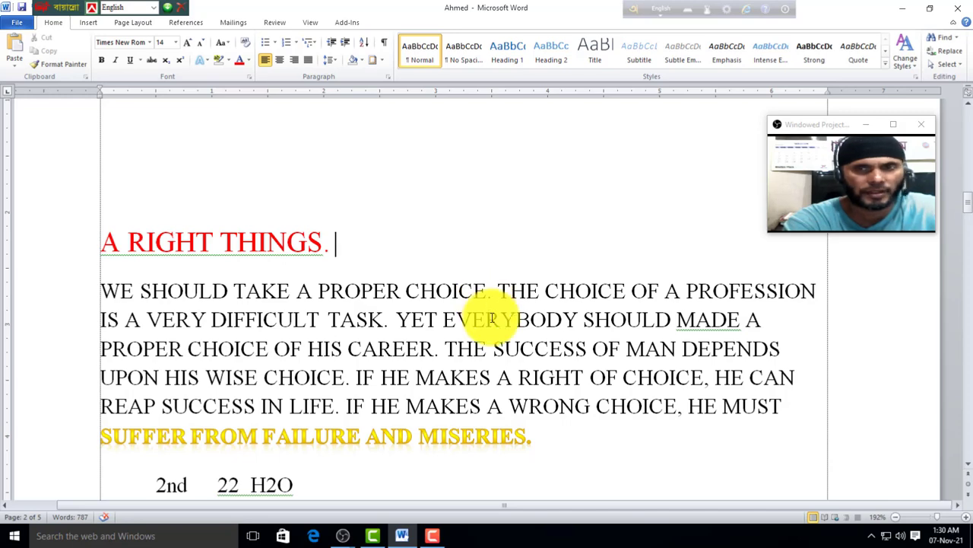
left_click(946, 40)
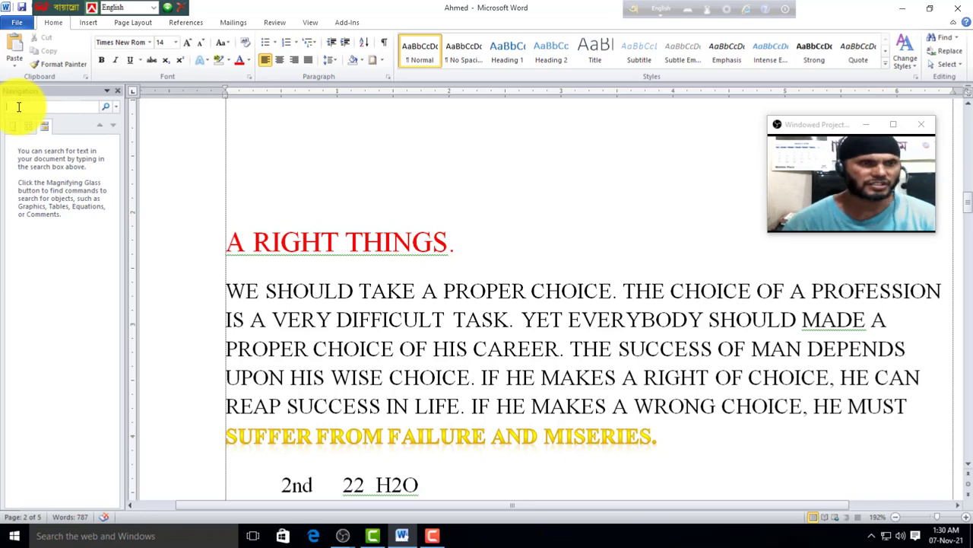
Step: Search for 'a' in the Navigation pane, highlighting all 285 matches in the essay
type("a")
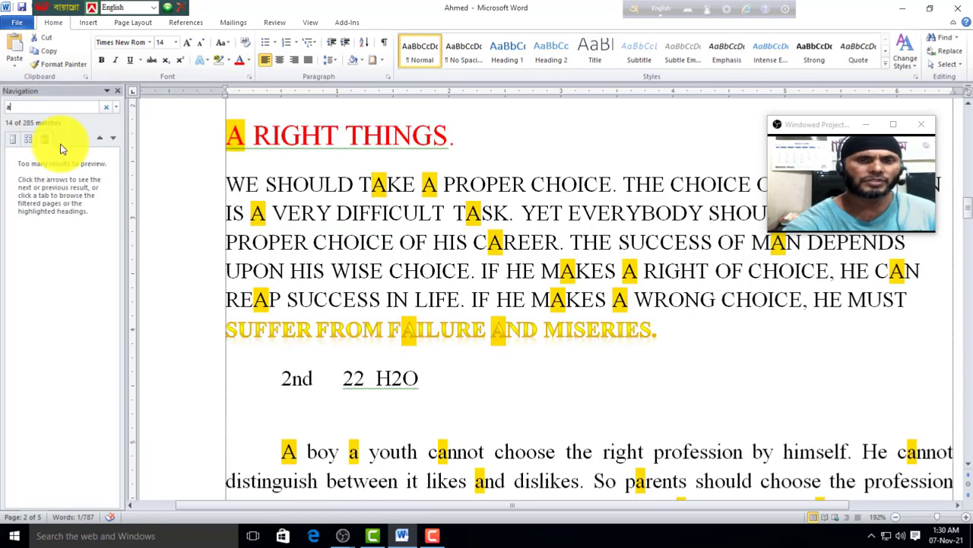
scroll(589, 305, "down", 5)
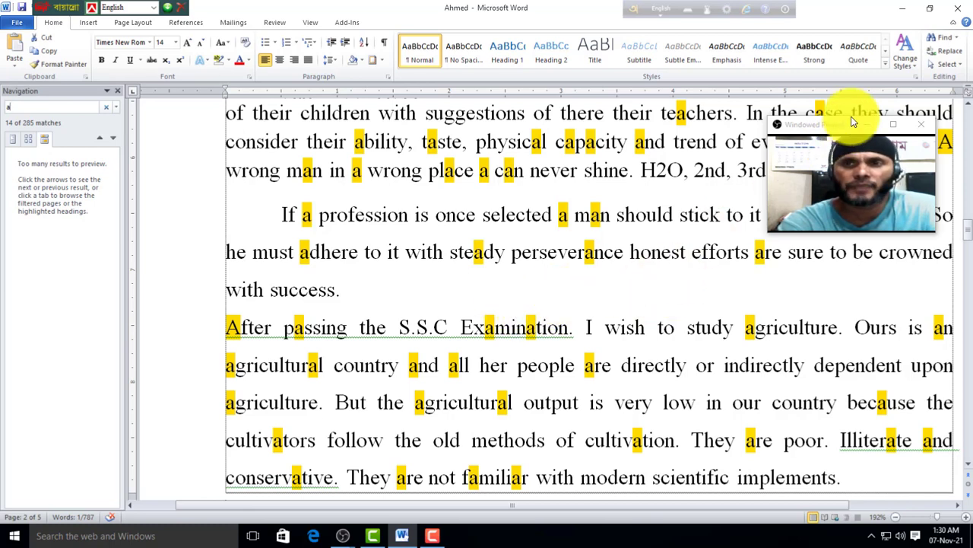
scroll(594, 228, "down", 3)
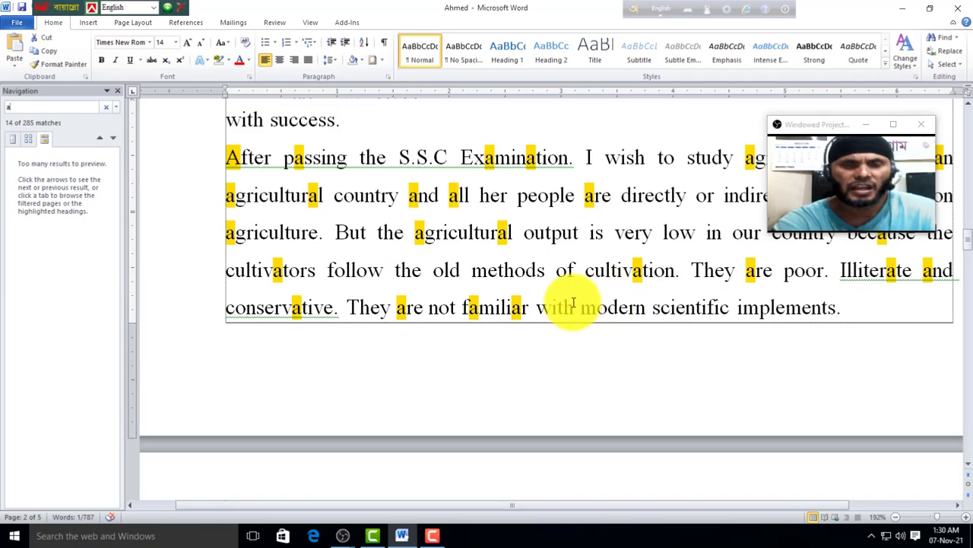
scroll(358, 343, "up", 5)
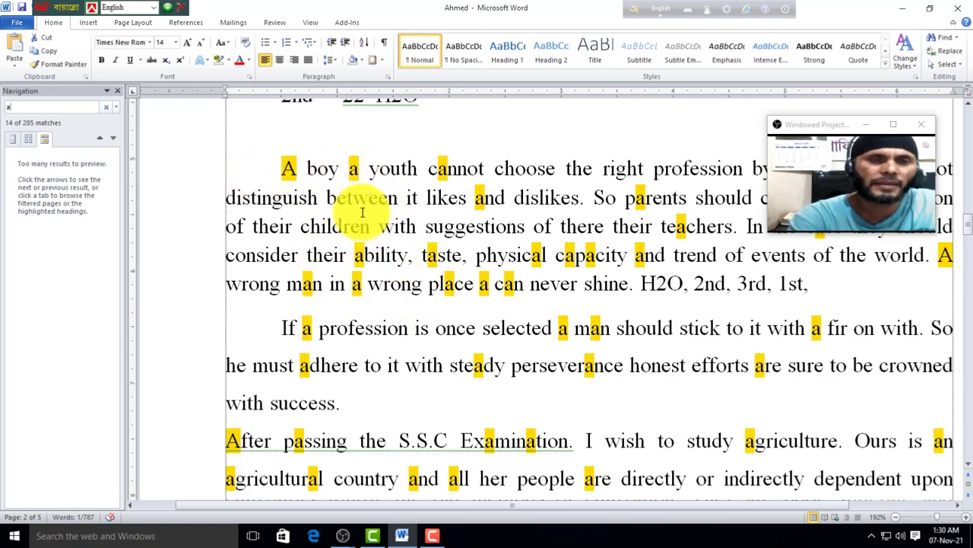
Step: Replace every A with 111 using Replace All, then search the essay for 111
left_click(949, 57)
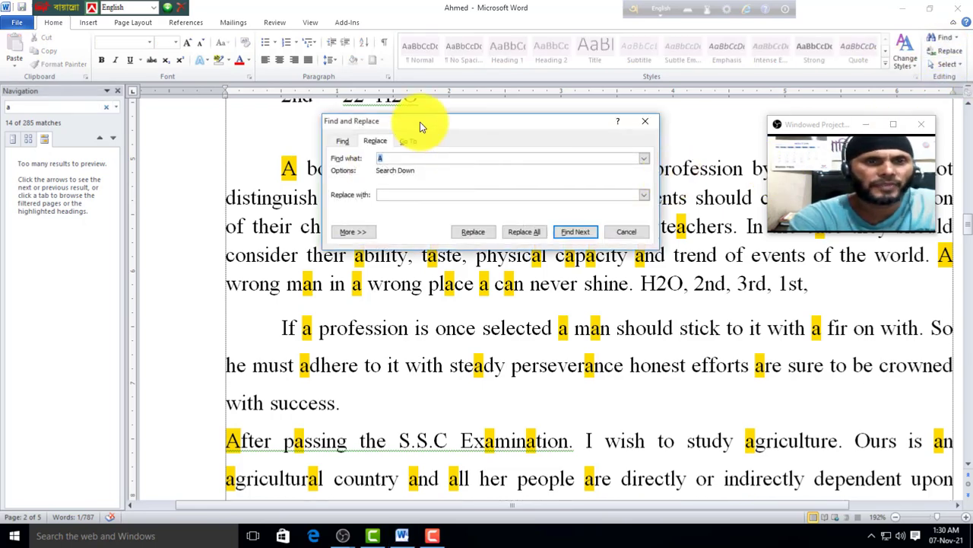
left_click_drag(426, 121, 449, 115)
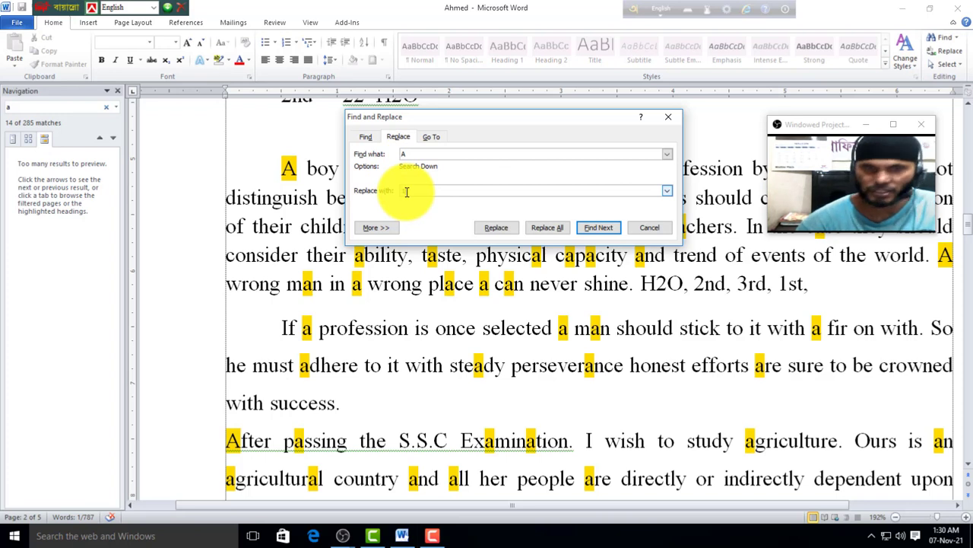
left_click(561, 230)
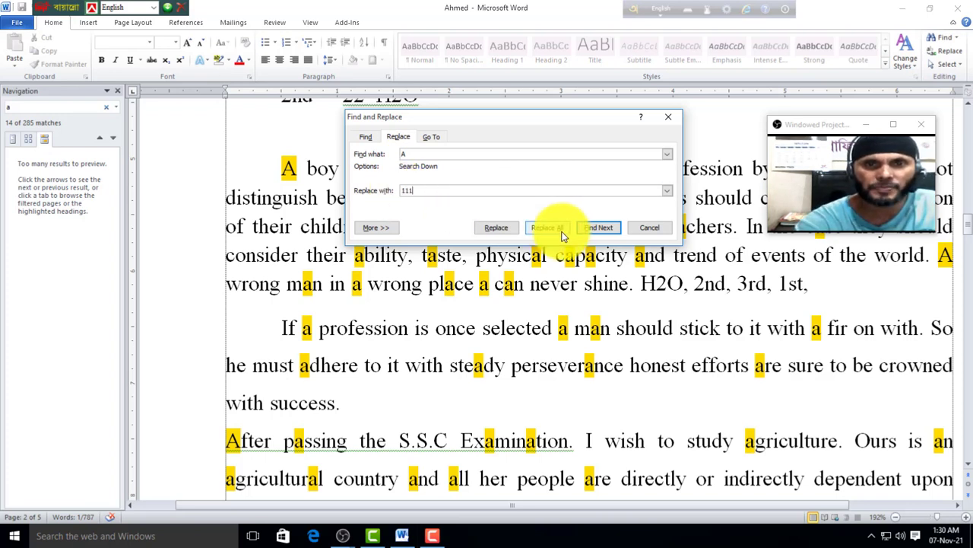
left_click(496, 227)
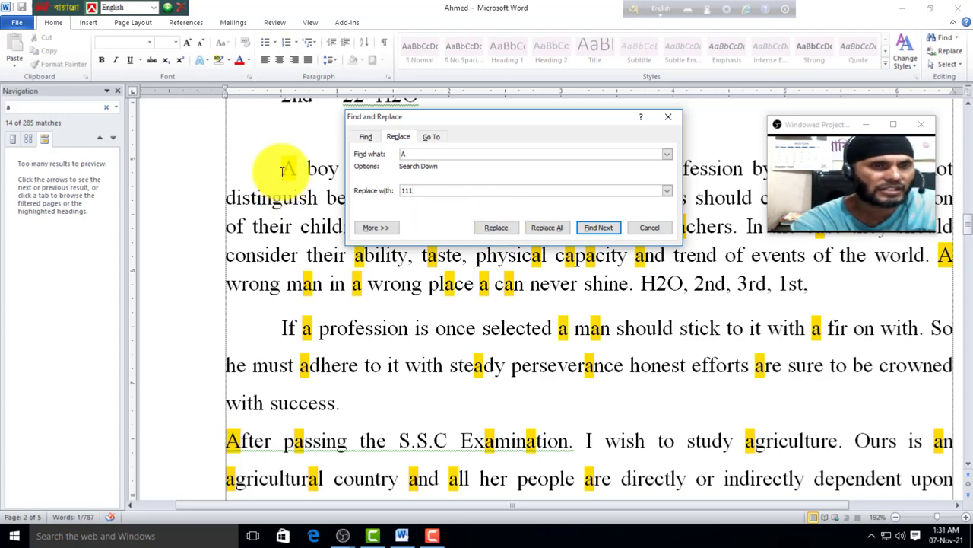
left_click(553, 233)
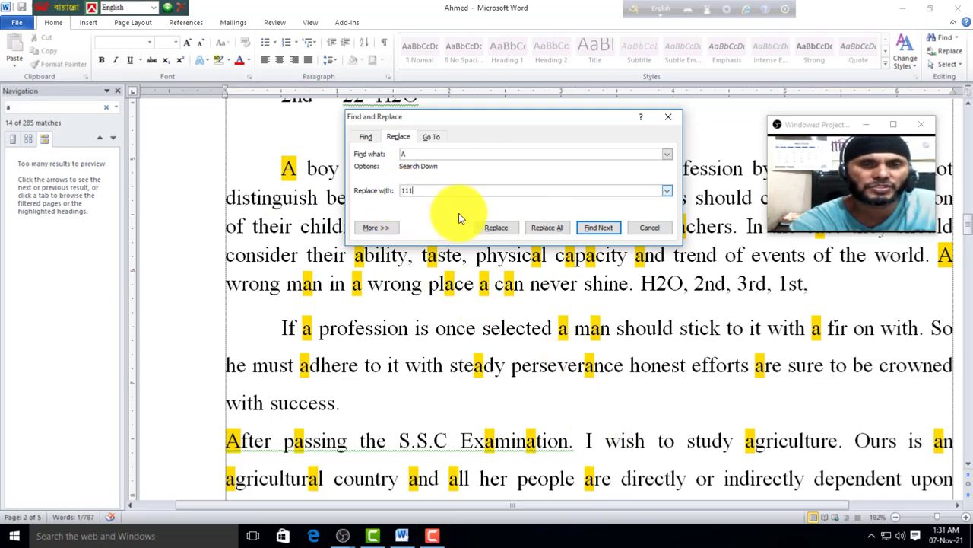
left_click(543, 231)
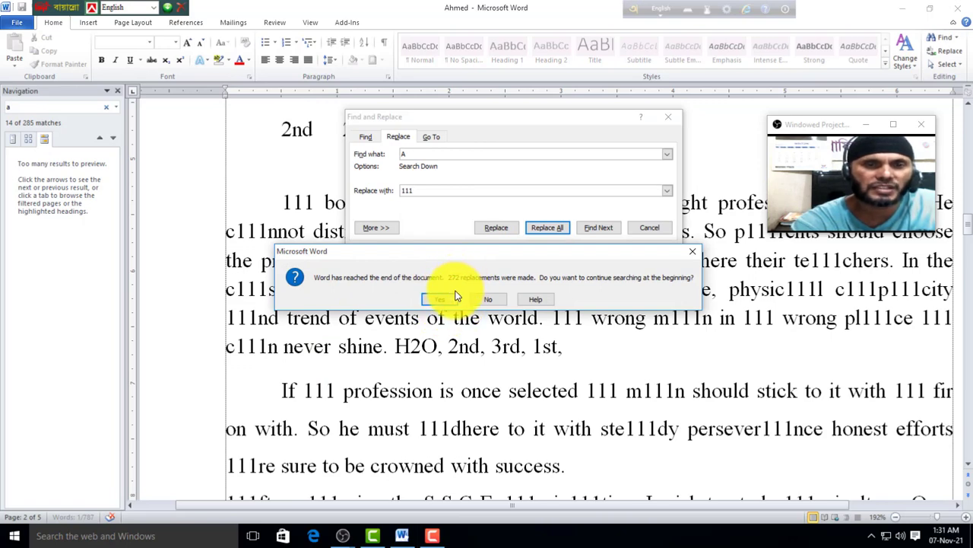
left_click(444, 302)
left_click(479, 299)
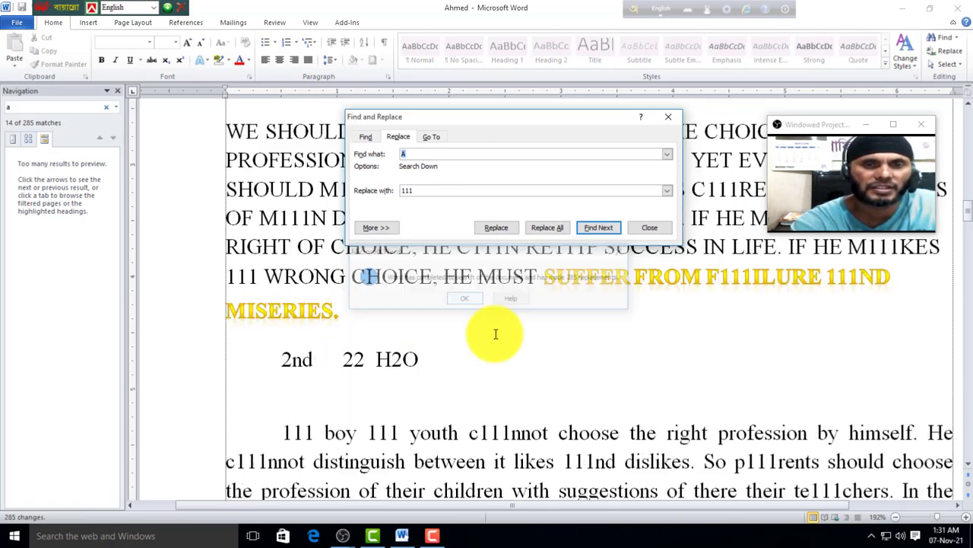
left_click(649, 228)
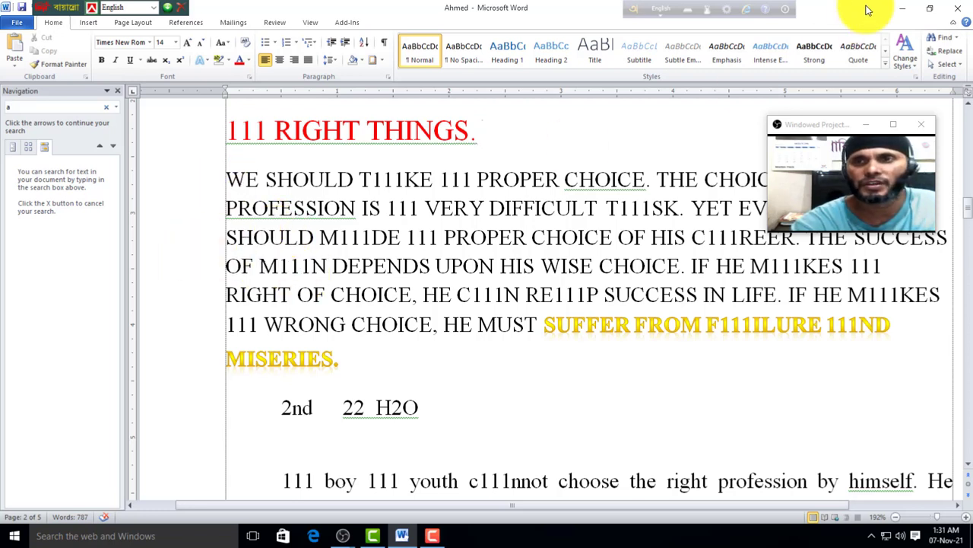
left_click(941, 40)
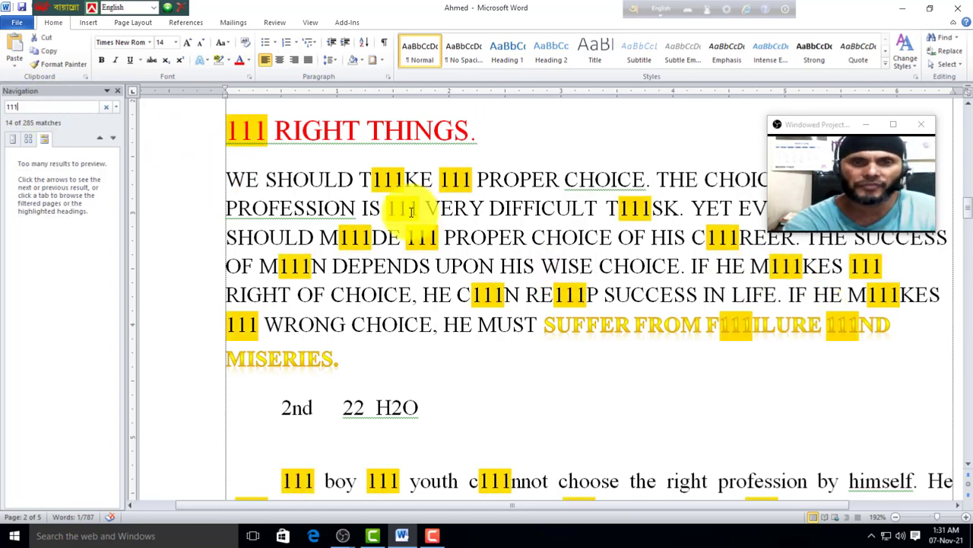
Step: Replace all 111 occurrences with the letter a and close Find and Replace
left_click(941, 53)
left_click(423, 113)
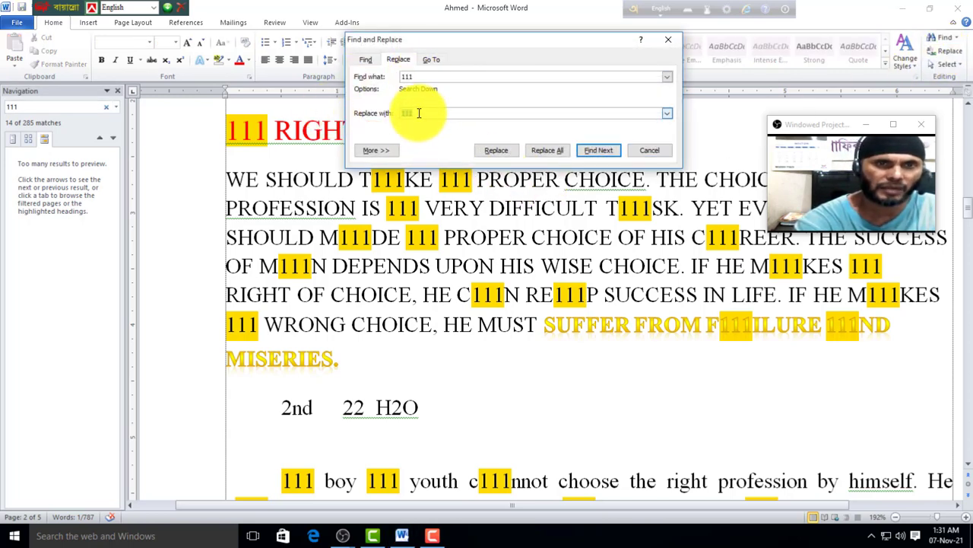
left_click(546, 151)
left_click(443, 298)
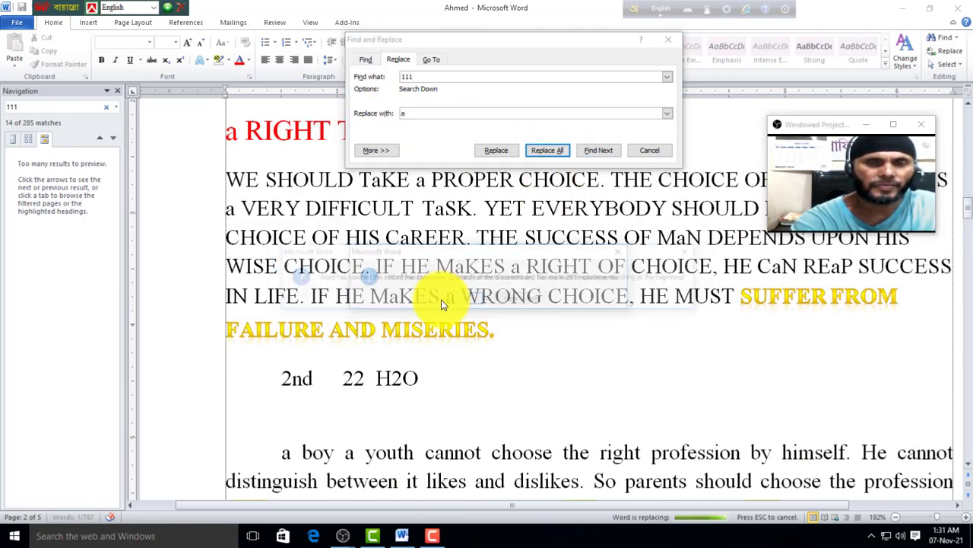
left_click(511, 298)
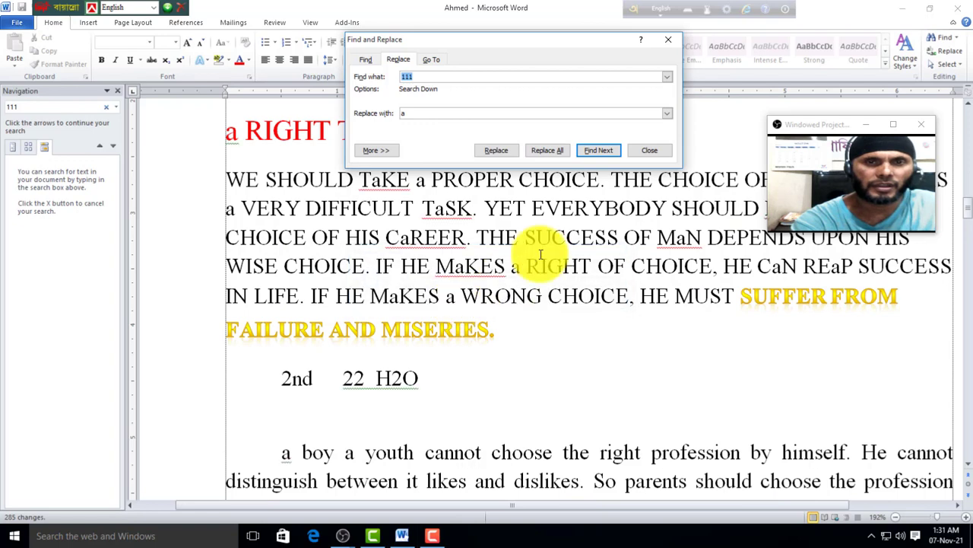
left_click(655, 150)
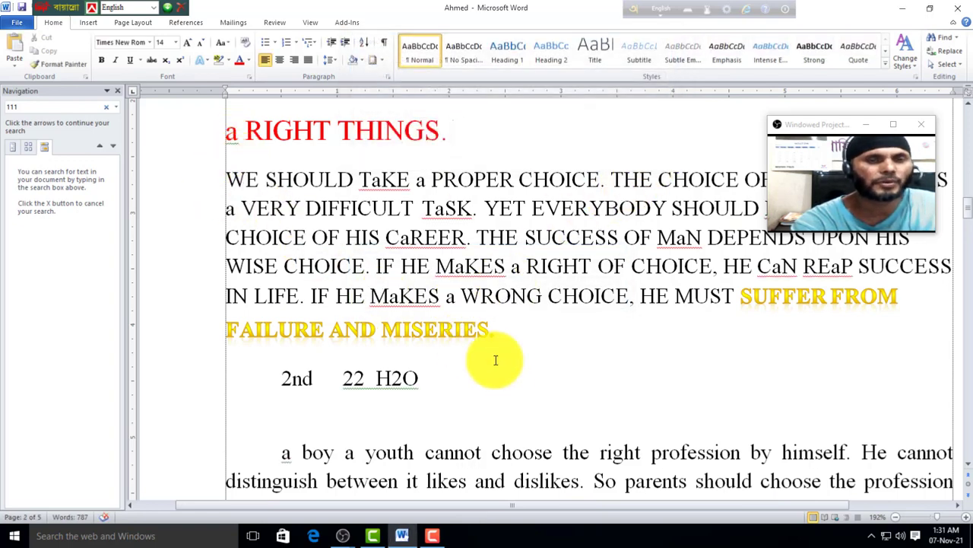
Step: Select all, deselect, and close the Navigation pane so the essay fills the window
left_click(944, 65)
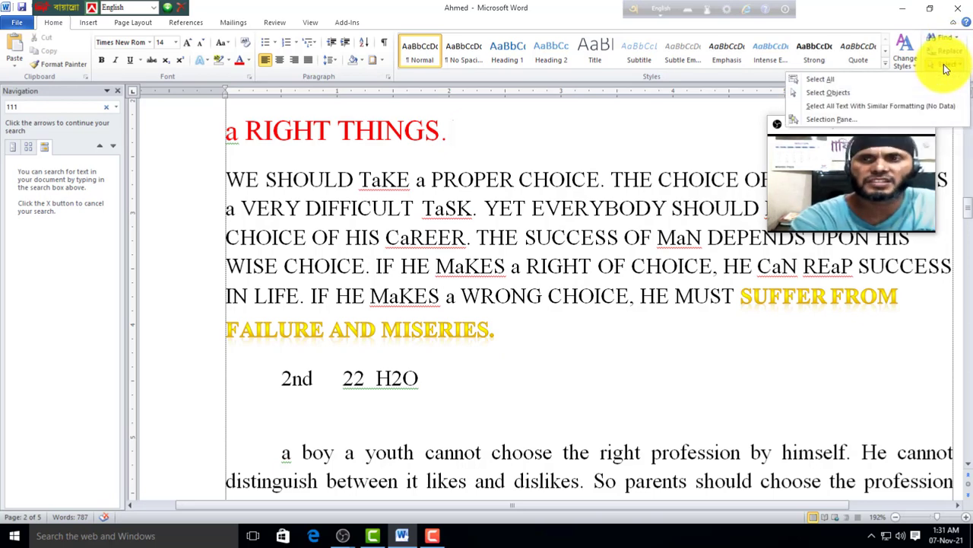
left_click(811, 81)
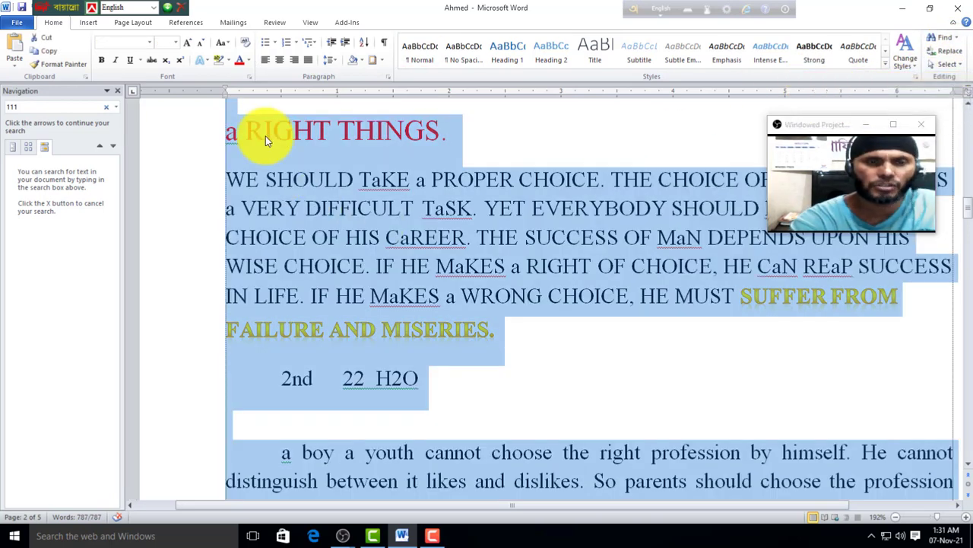
left_click(520, 363)
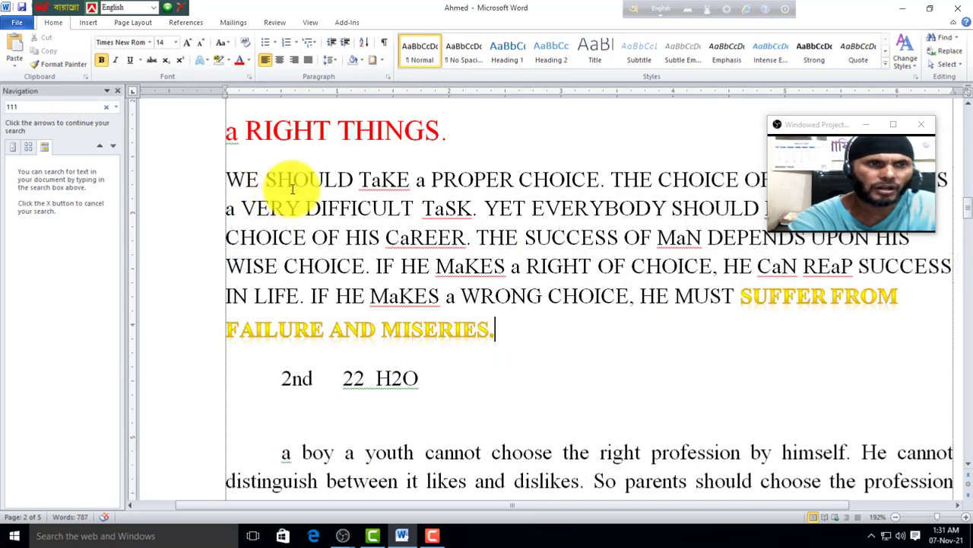
left_click(121, 92)
scroll(251, 243, "down", 5)
scroll(133, 210, "up", 3)
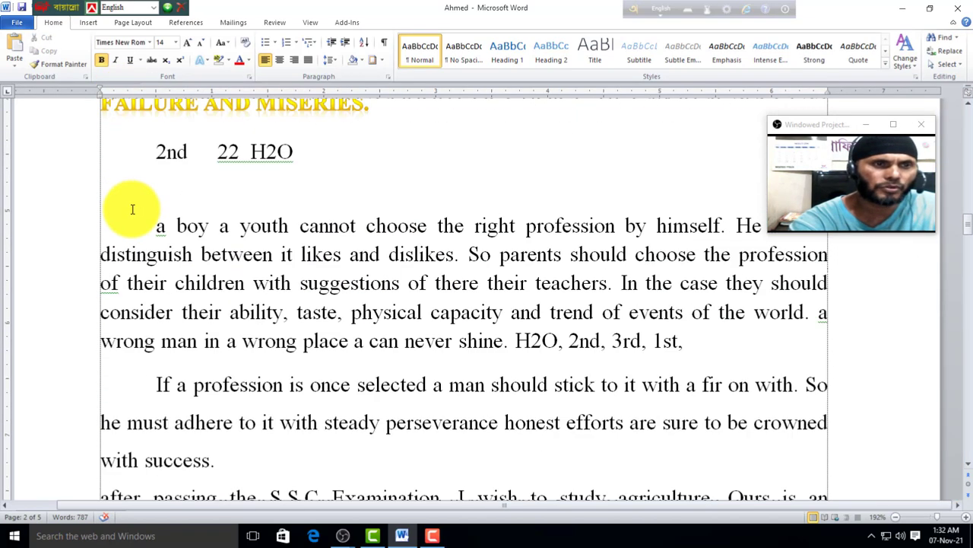
Step: Select some essay text, then select the whole document again and clear the selection
left_click_drag(132, 209, 538, 377)
left_click(538, 377)
scroll(443, 355, "up", 1)
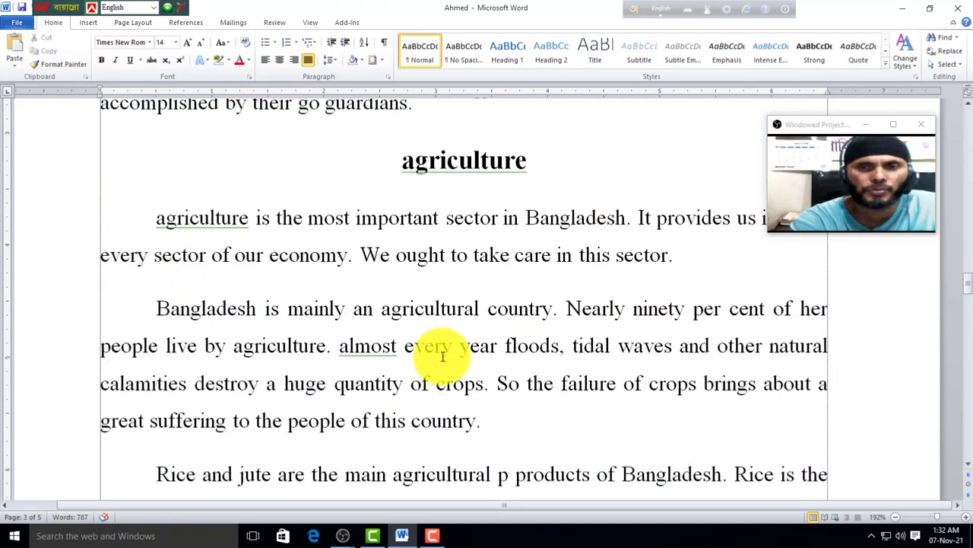
left_click(947, 65)
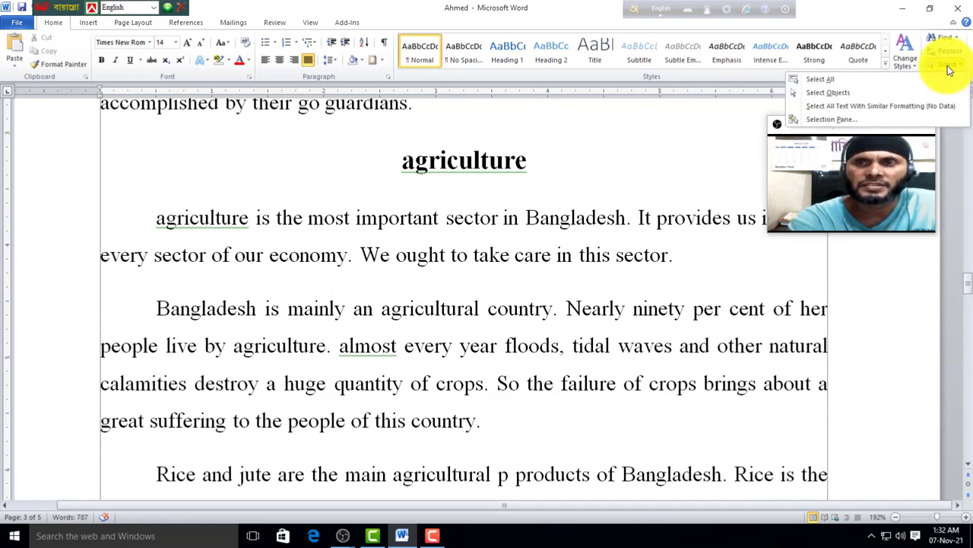
left_click(821, 80)
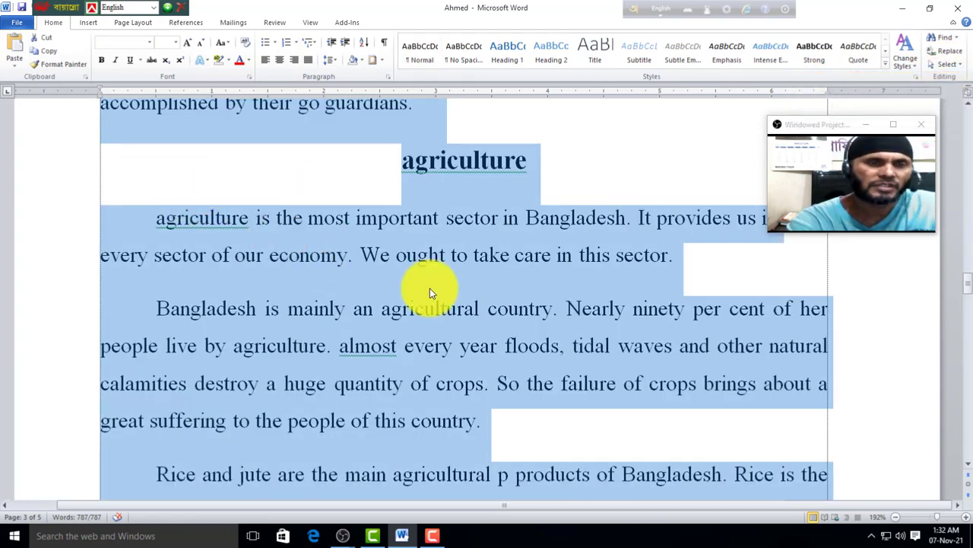
left_click(349, 183)
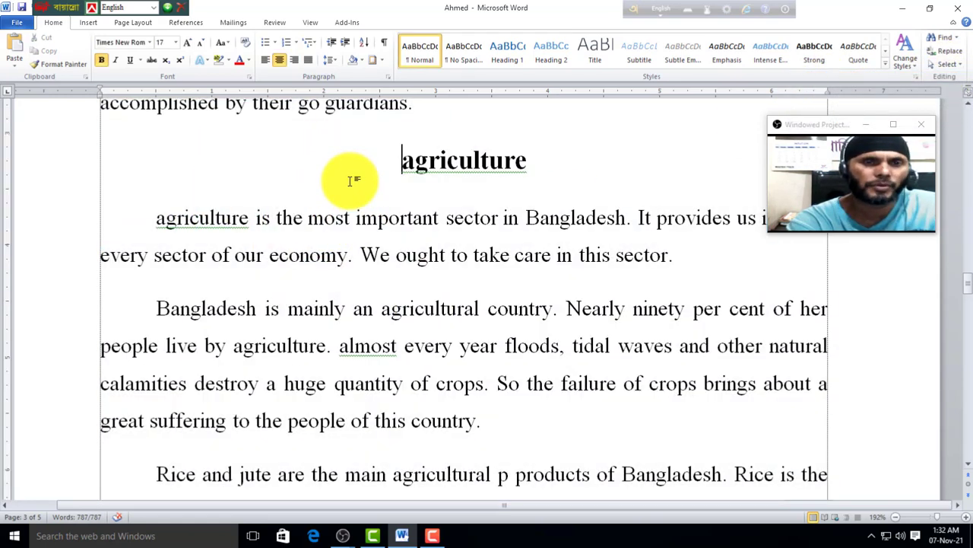
left_click(961, 67)
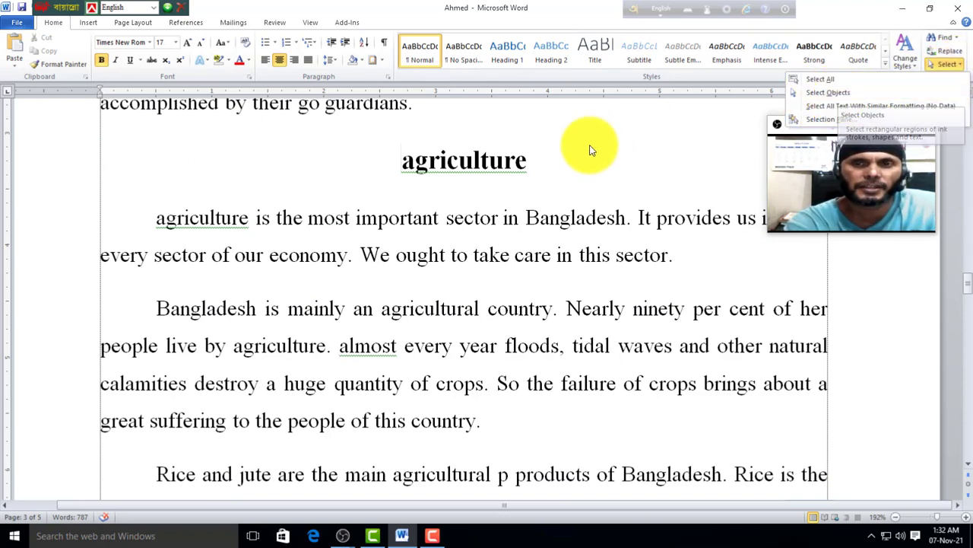
left_click(579, 171)
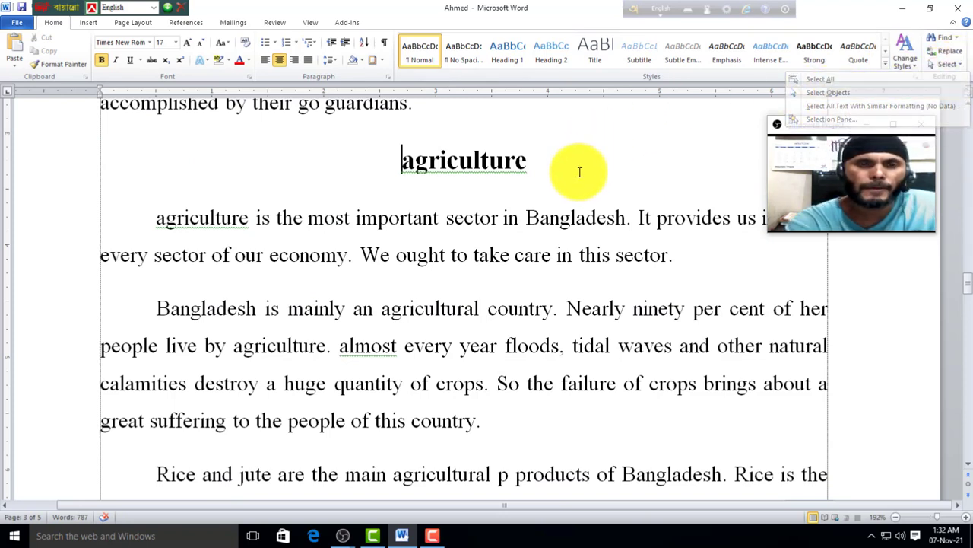
Step: Insert the Eiffel Tower clip art at the agriculture heading and shrink it
left_click(89, 23)
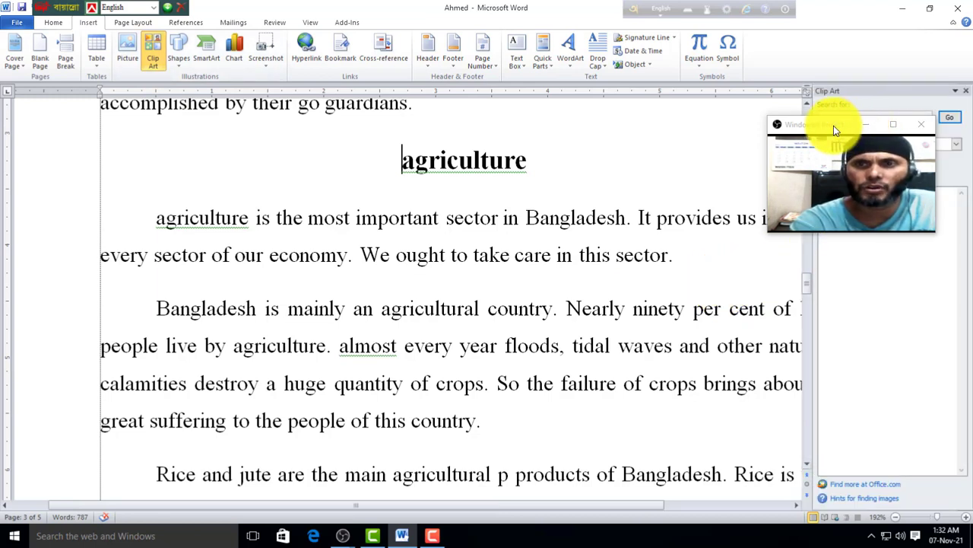
left_click_drag(833, 126, 689, 85)
left_click(953, 120)
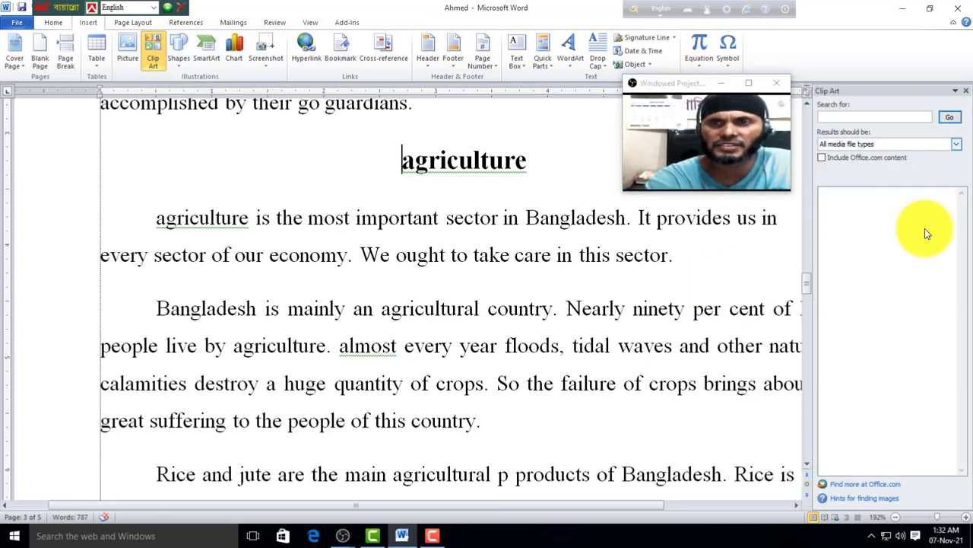
left_click(949, 120)
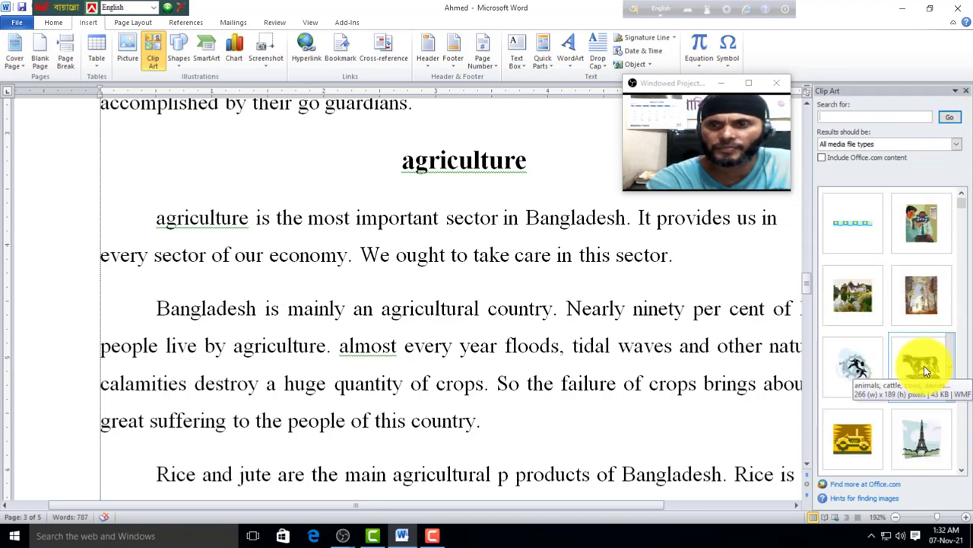
left_click(909, 444)
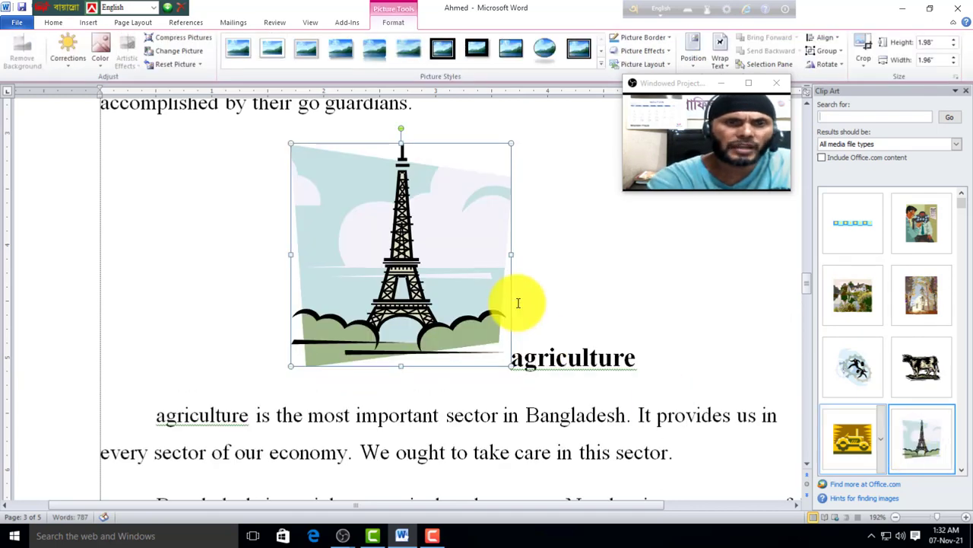
left_click(538, 339)
scroll(461, 388, "up", 2)
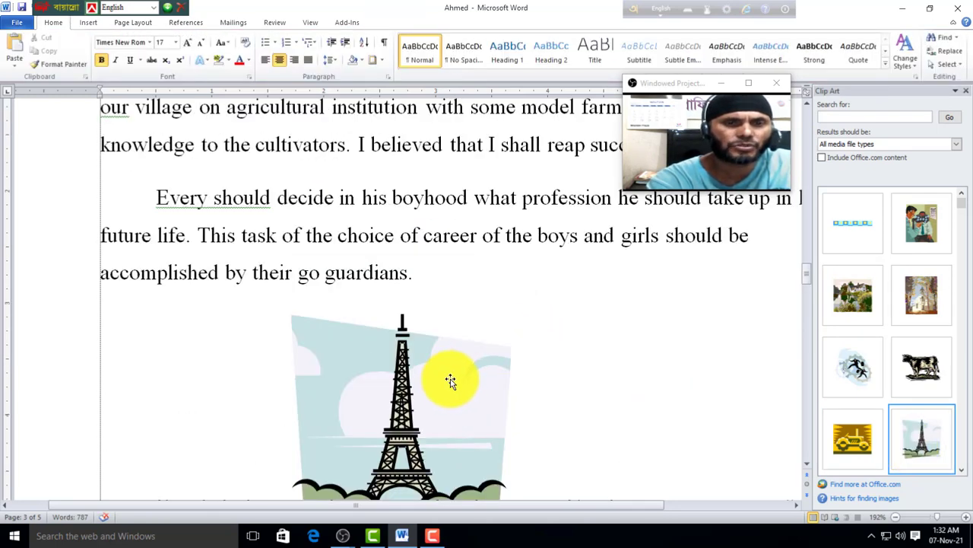
left_click(450, 380)
left_click_drag(511, 311, 435, 375)
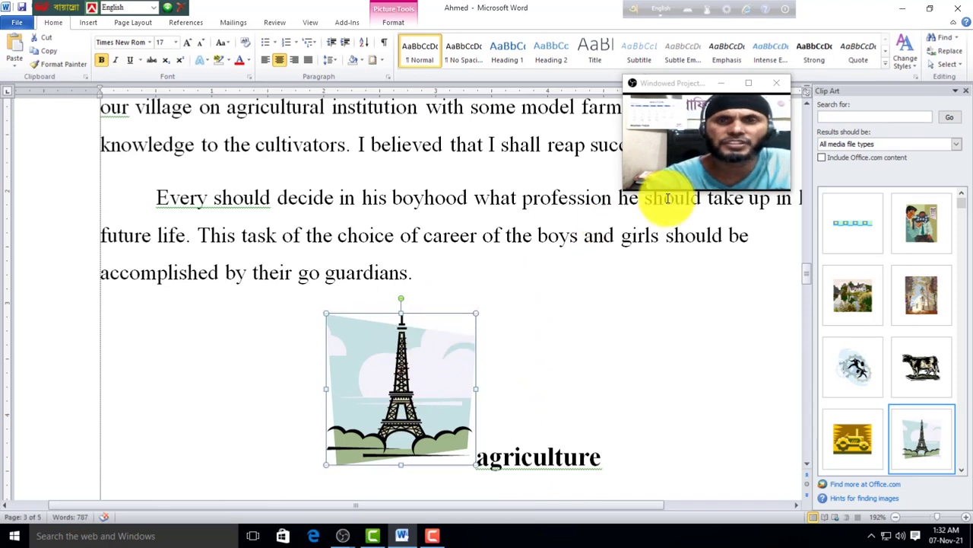
Step: Set the Eiffel Tower picture's text wrapping to Behind Text
left_click(394, 22)
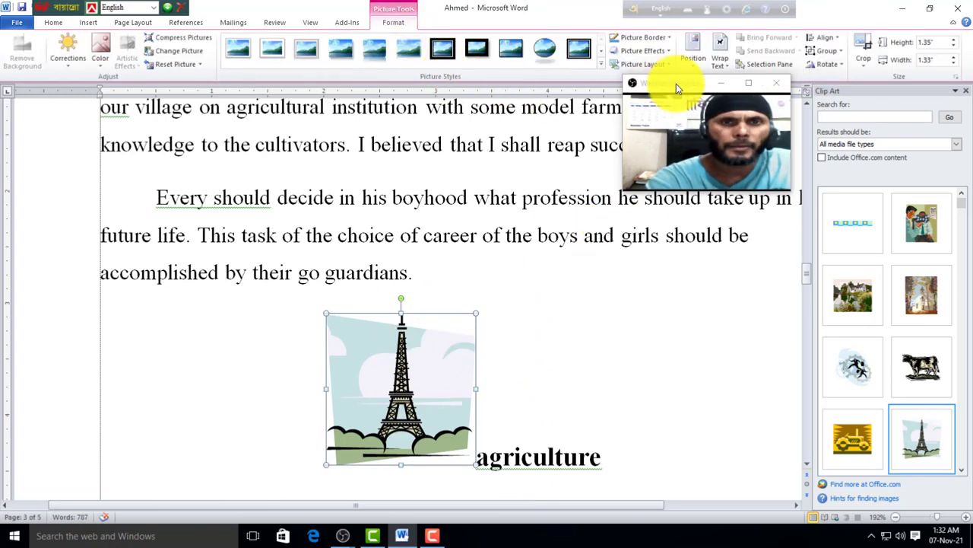
left_click(726, 66)
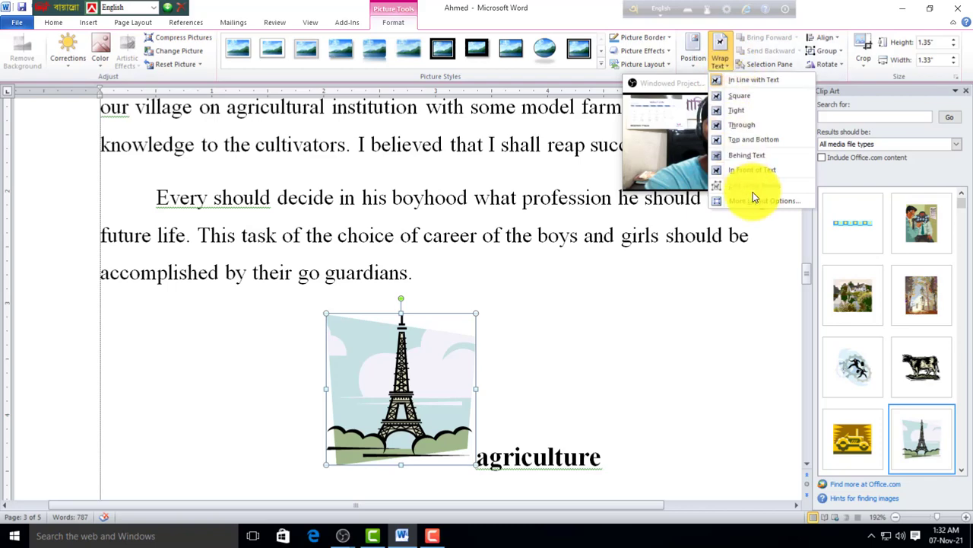
left_click(746, 154)
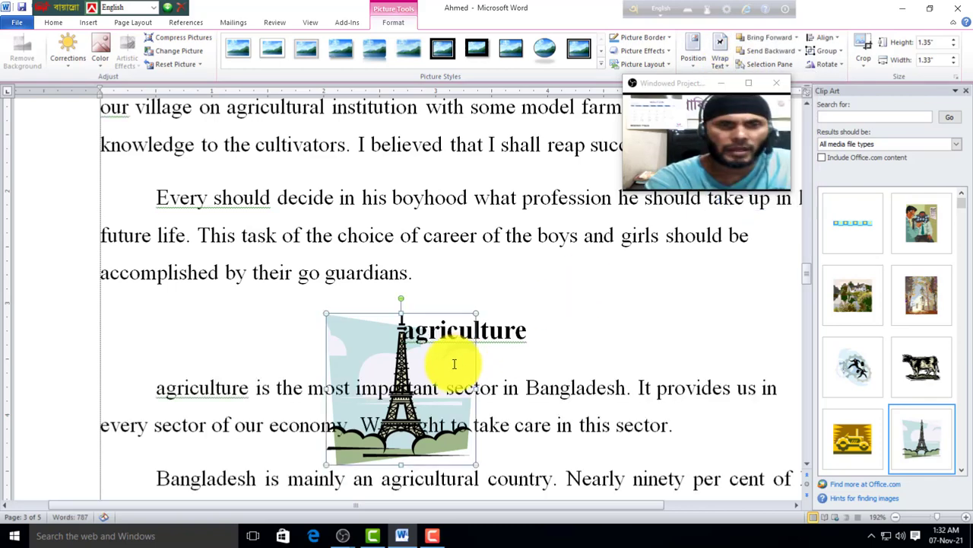
left_click(567, 347)
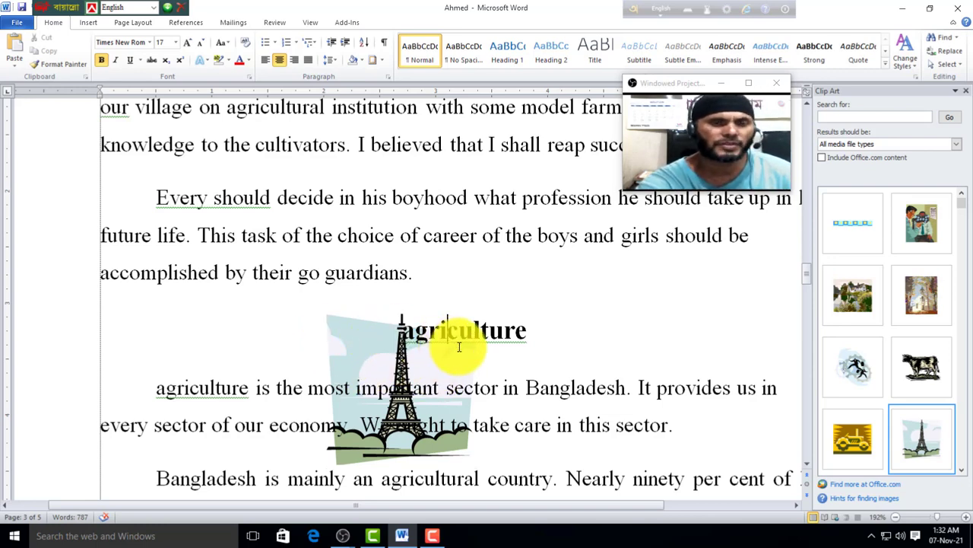
scroll(497, 373, "down", 1)
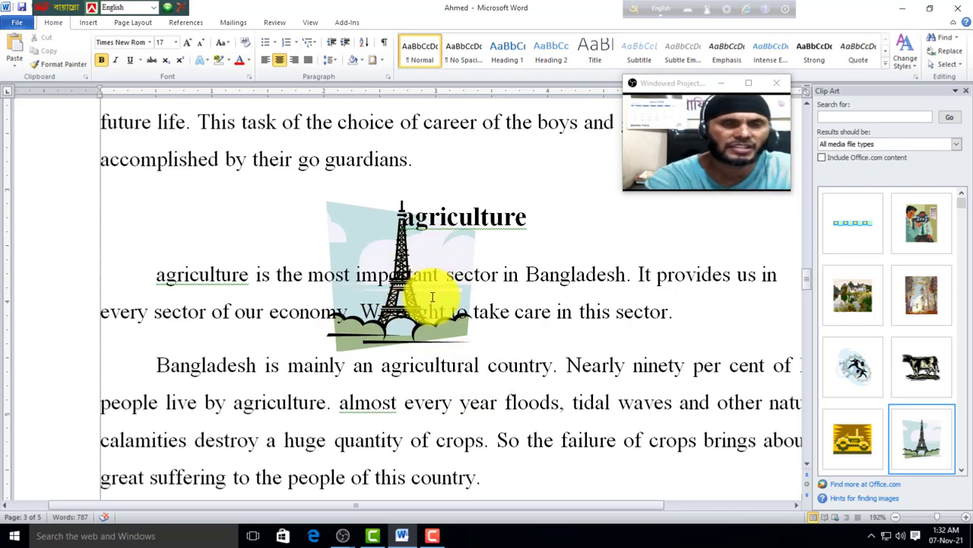
left_click(453, 308)
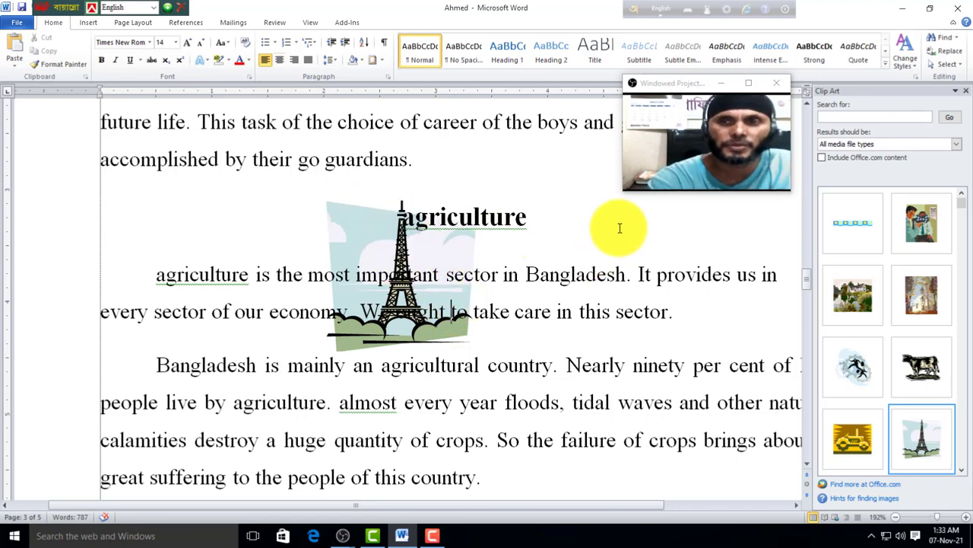
Step: Close the Clip Art pane and select the Eiffel Tower picture using Select Objects
left_click(966, 91)
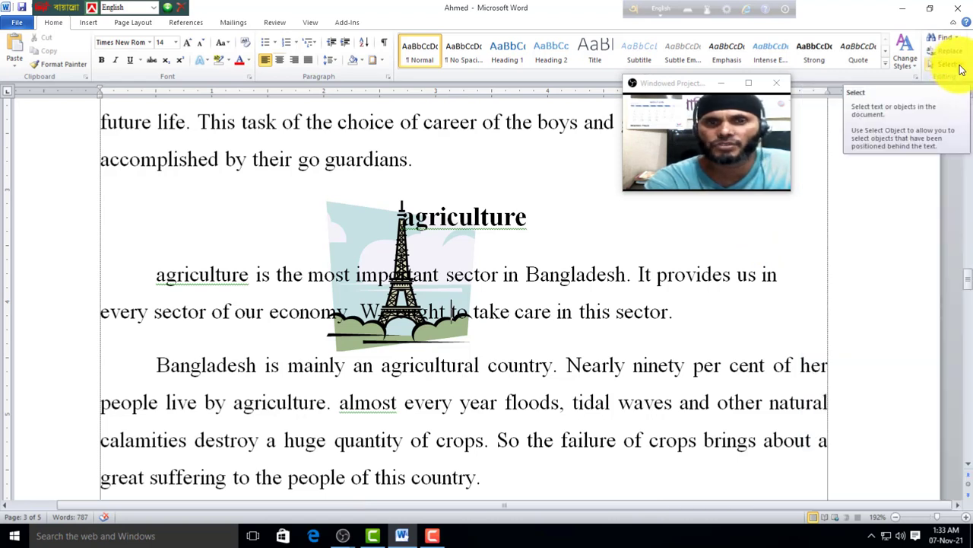
left_click(960, 69)
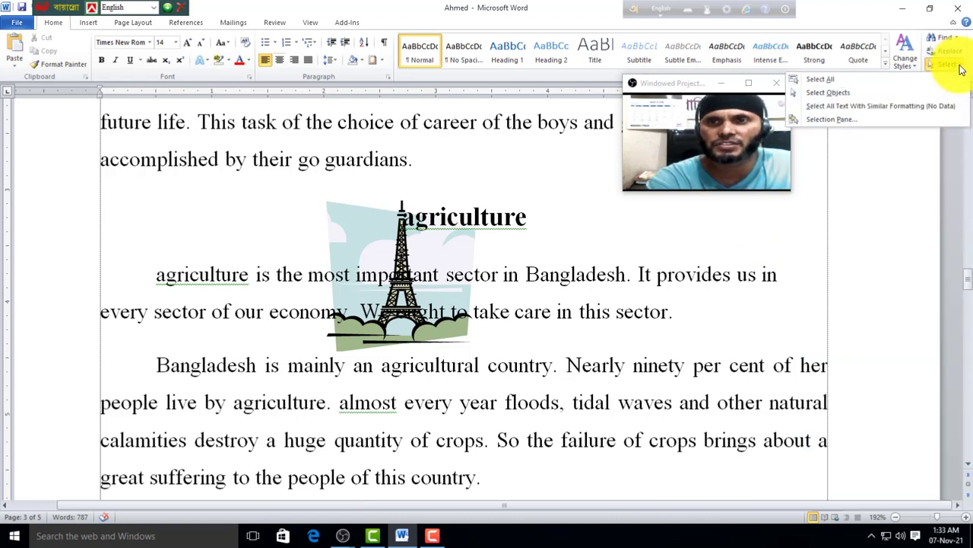
left_click(822, 95)
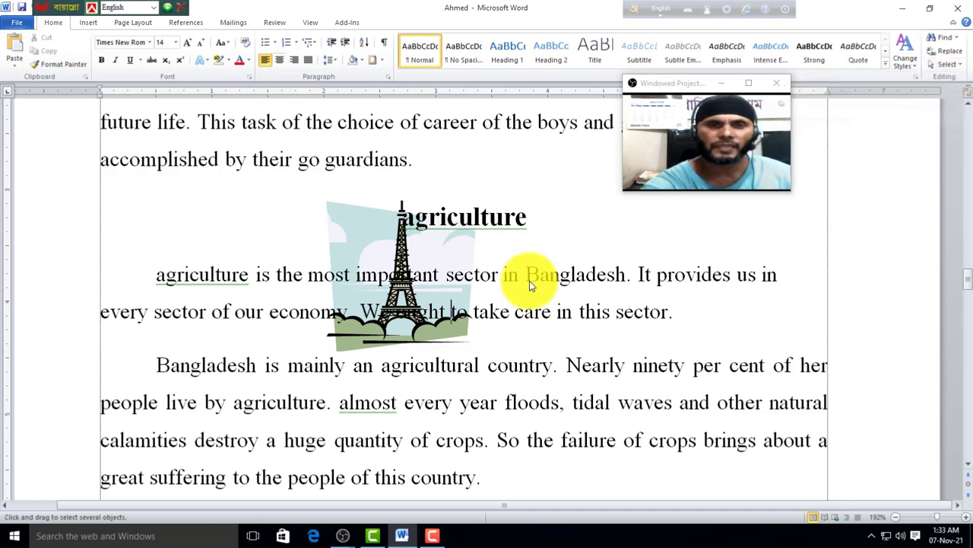
left_click(385, 245)
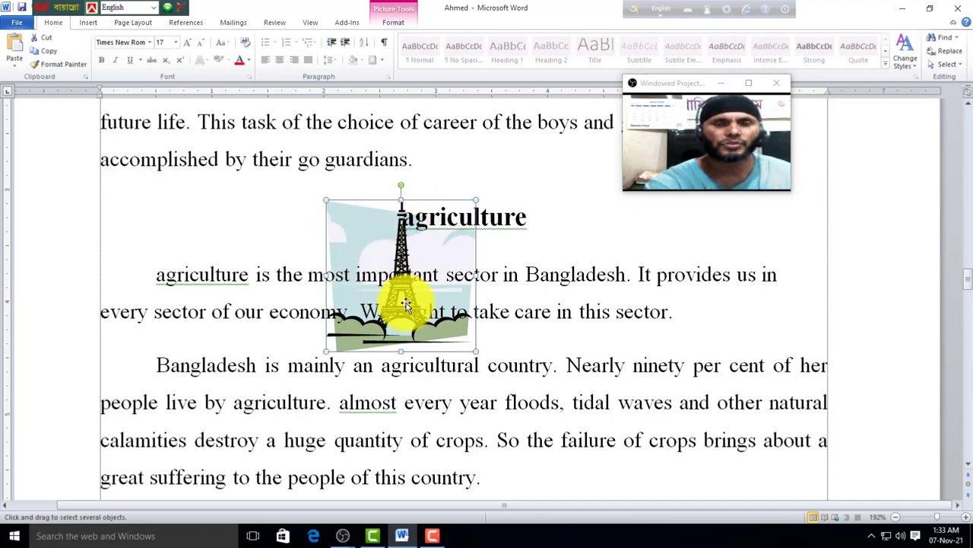
left_click(960, 67)
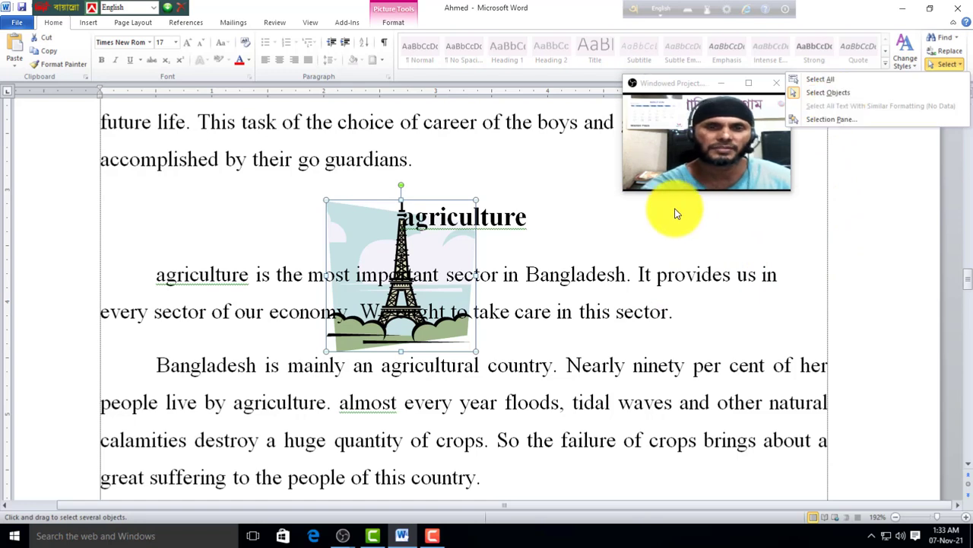
left_click(370, 251)
Step: Delete the Eiffel Tower picture and return to the top of page 1
key("Delete")
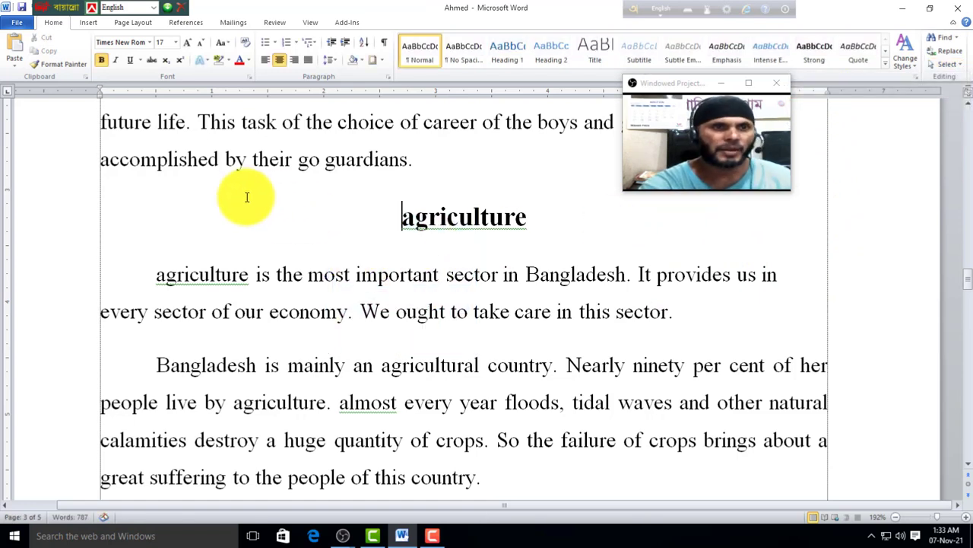
left_click(84, 26)
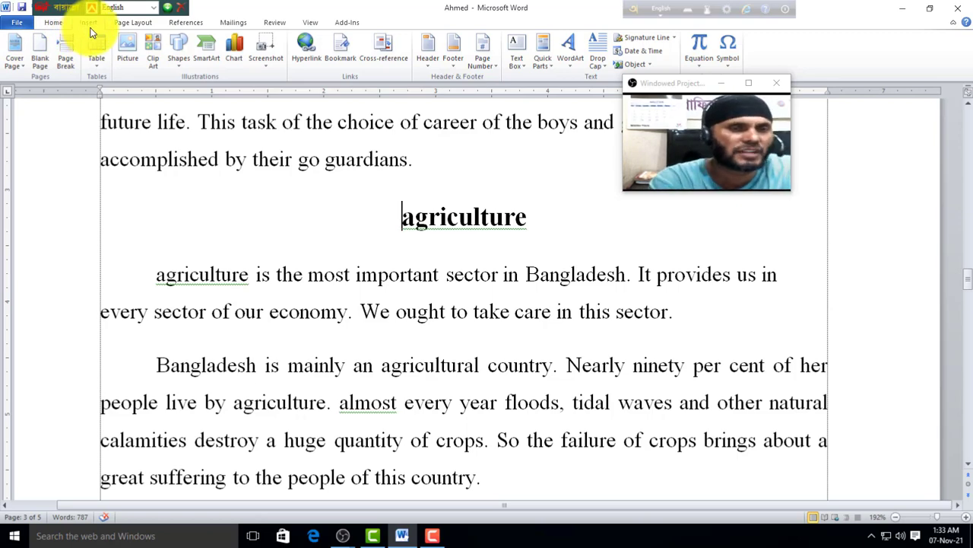
scroll(165, 146, "up", 5)
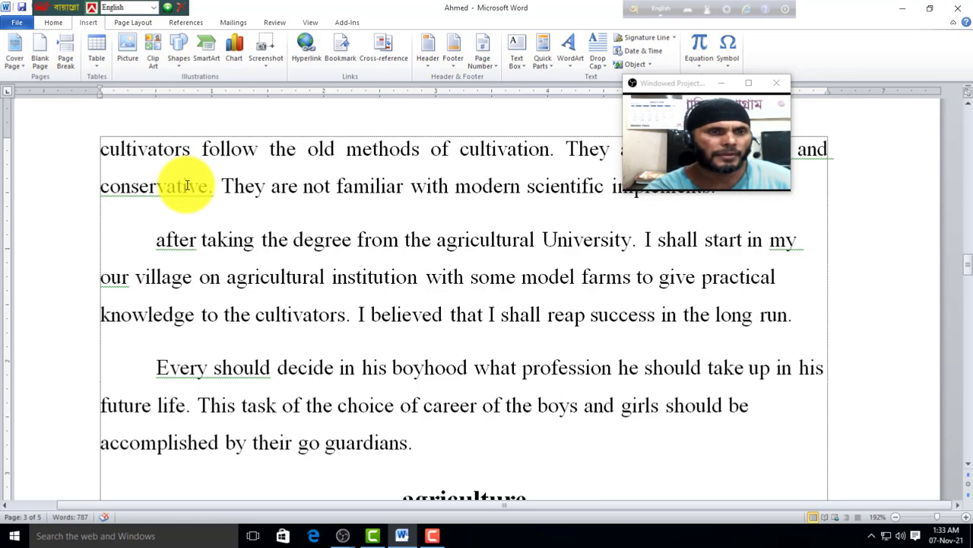
scroll(169, 214, "up", 15)
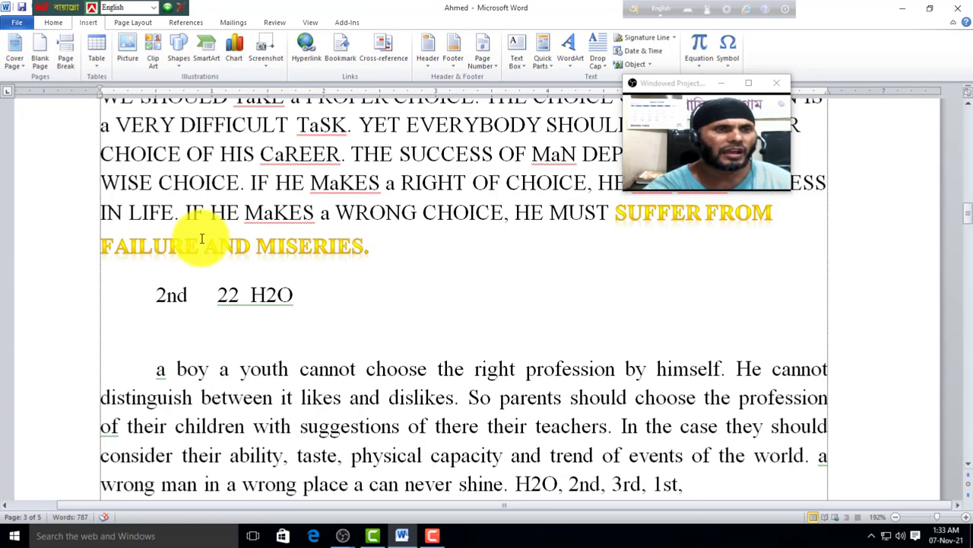
scroll(301, 260, "down", 10)
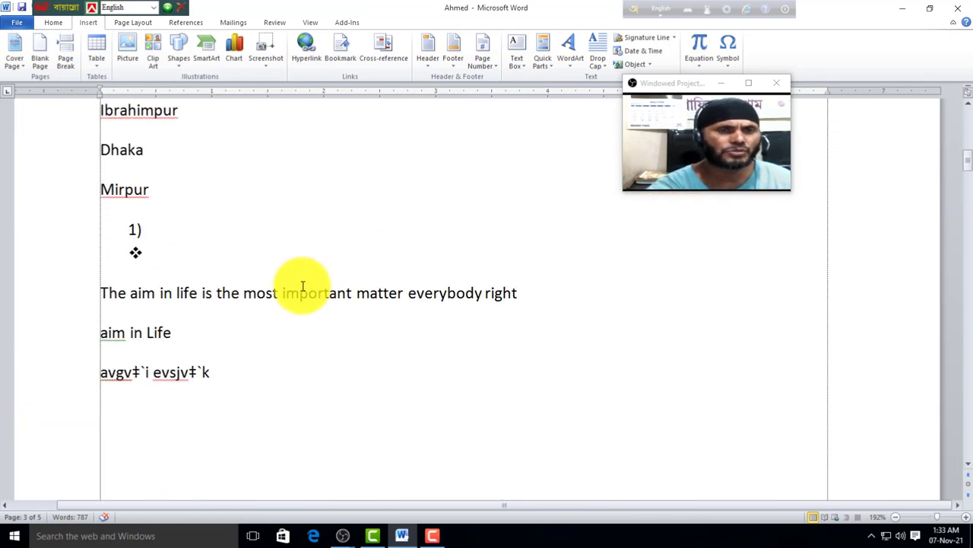
scroll(243, 262, "up", 5)
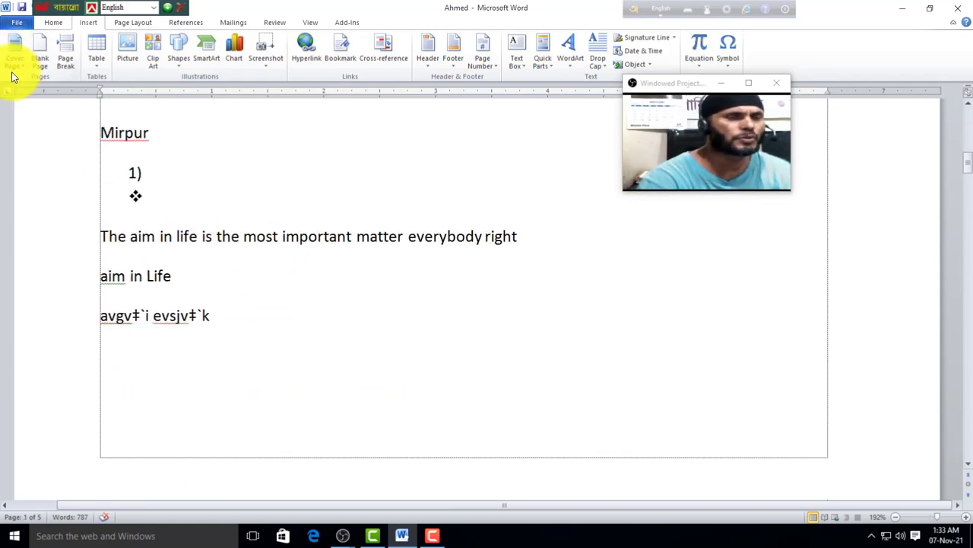
scroll(185, 147, "up", 4)
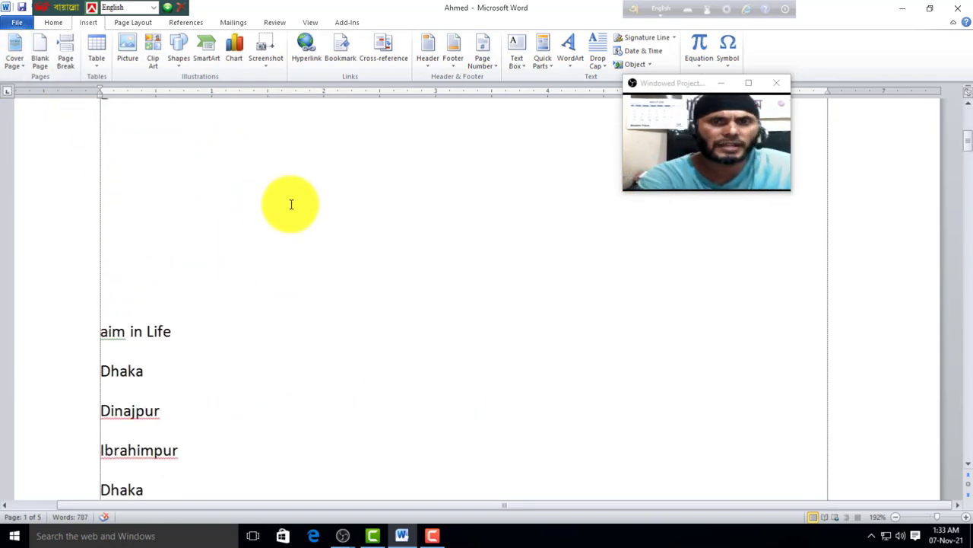
left_click_drag(728, 84, 876, 53)
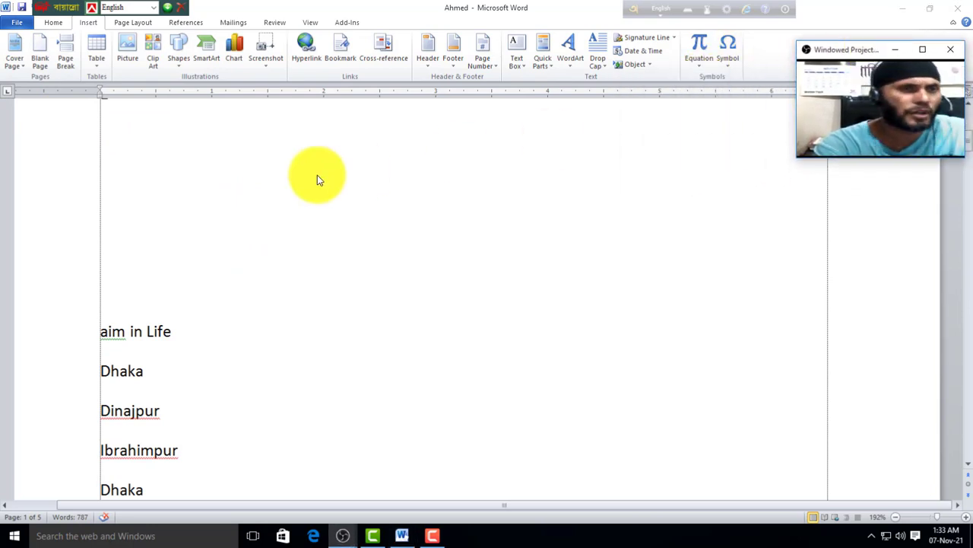
scroll(273, 210, "up", 6)
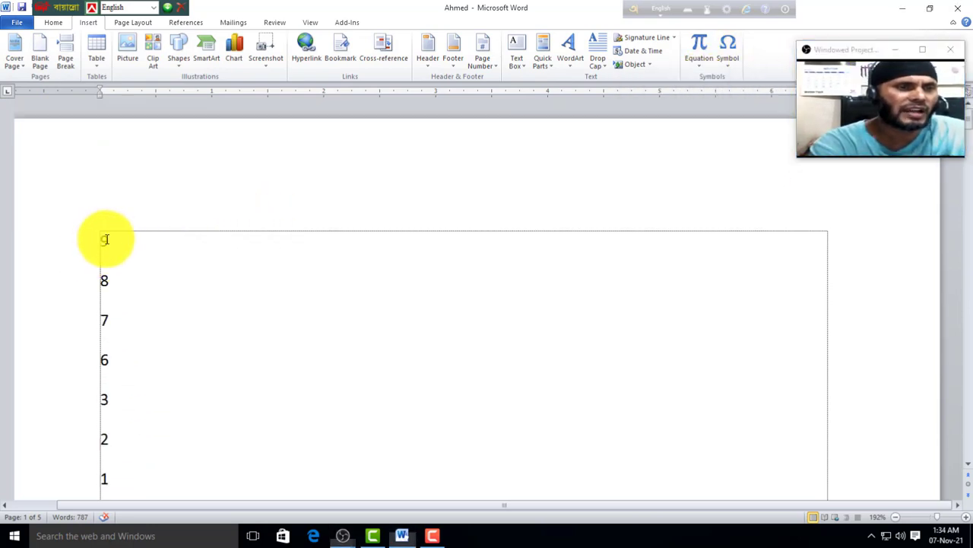
left_click(111, 242)
scroll(111, 242, "down", 1)
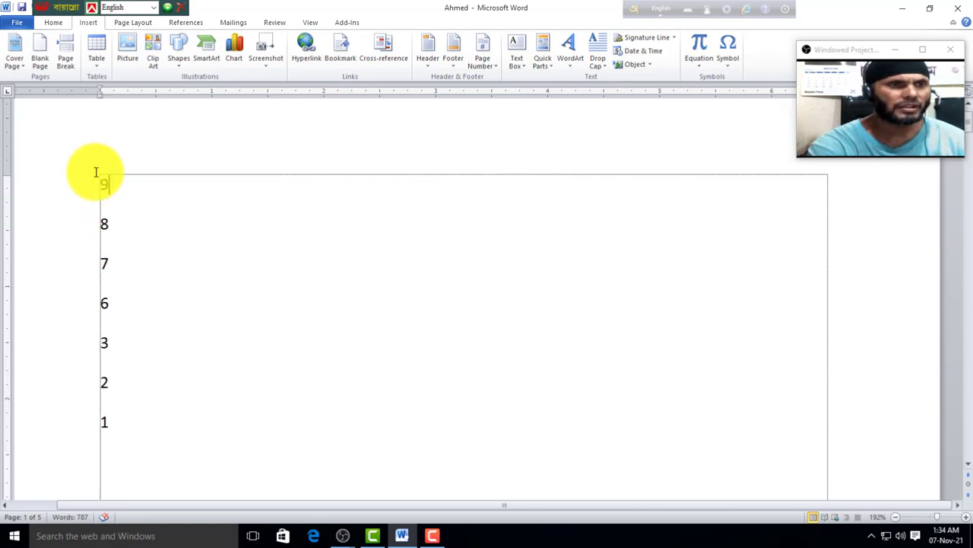
Step: Delete the stray number lines and place-name list so CHOICE OF LIFE IS leads
left_click_drag(96, 171, 173, 426)
key("Delete")
key("Delete")
key("Delete")
key("Delete")
key("Delete")
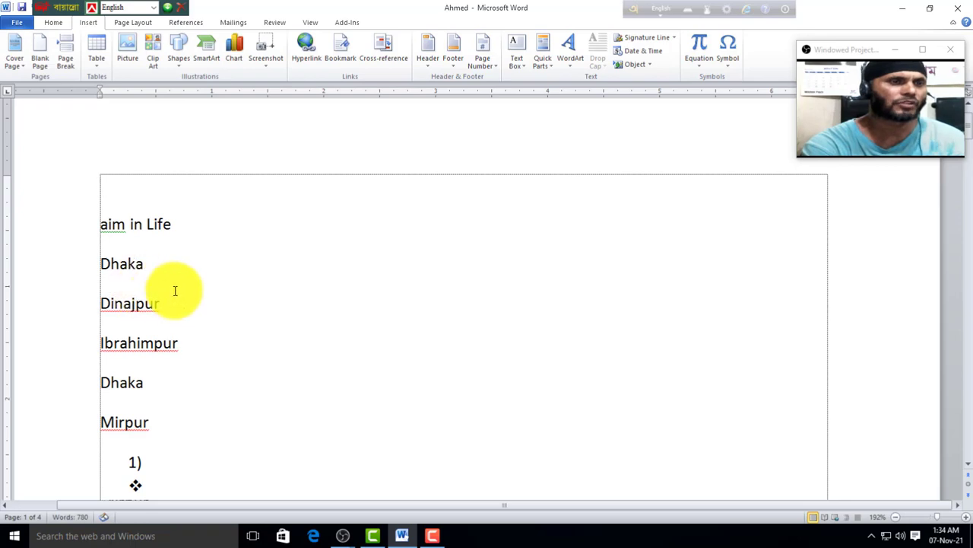
double_click(112, 199)
left_click_drag(166, 364, 268, 430)
key("Delete")
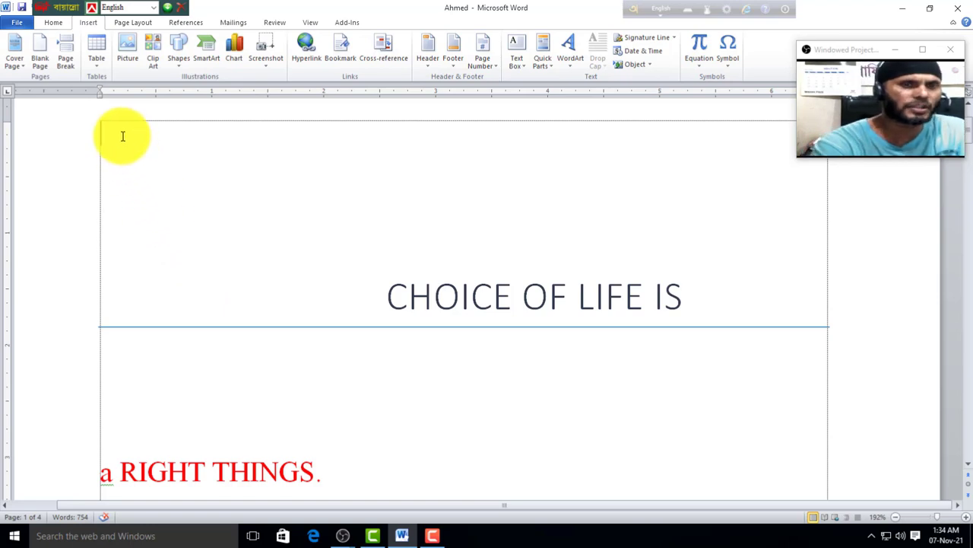
Step: Insert the Exposure cover page with its sunflower, title and year placeholders
left_click(22, 65)
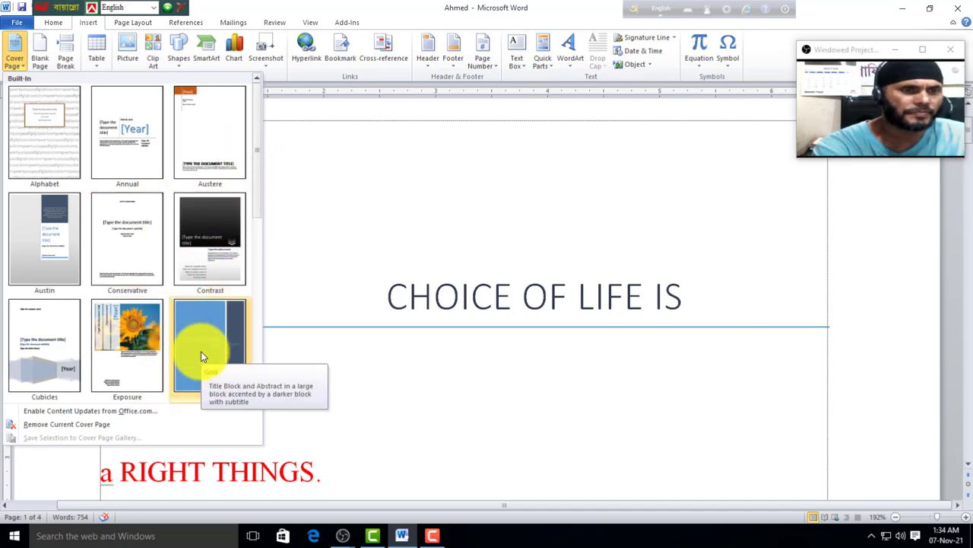
left_click(143, 342)
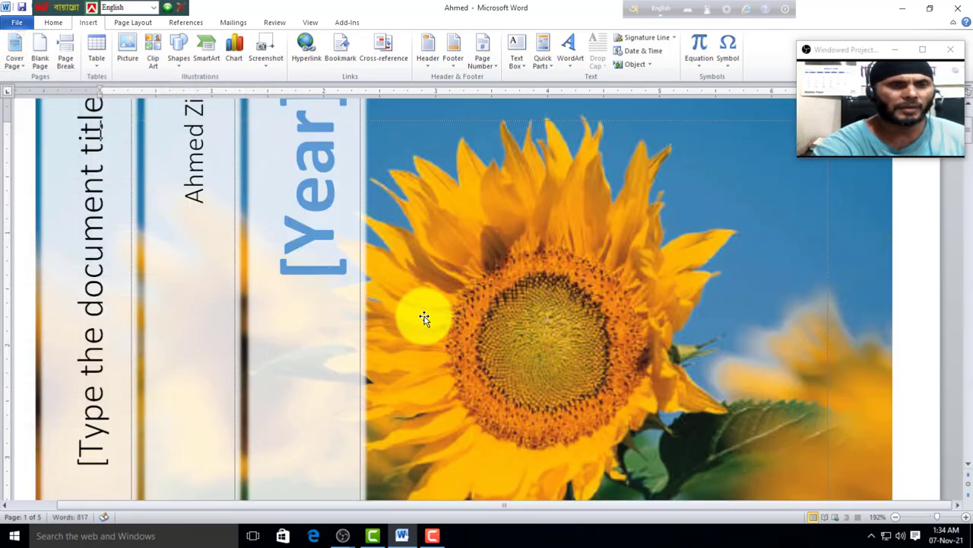
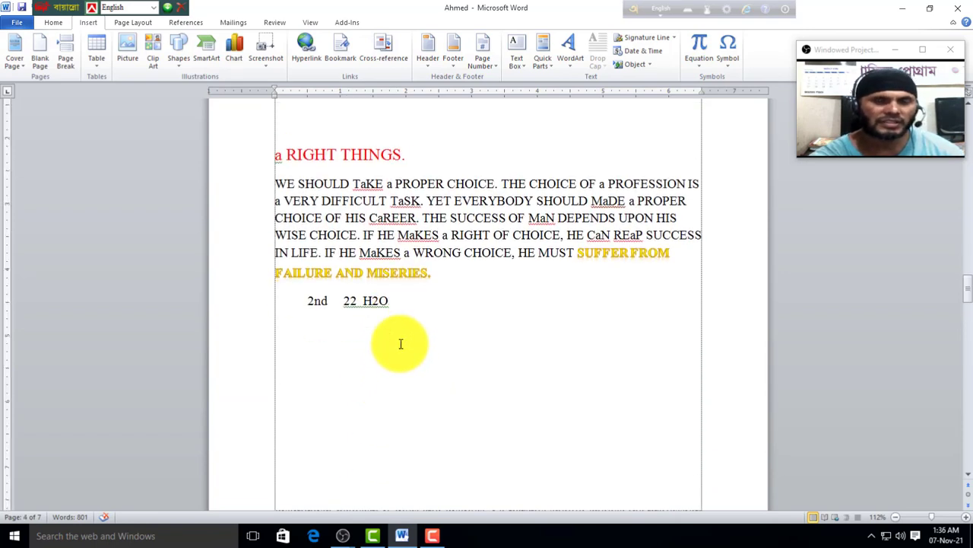
Step: Scroll back to the '2nd 22 H2O' line and add a blank line beneath it
scroll(399, 352, "down", 10)
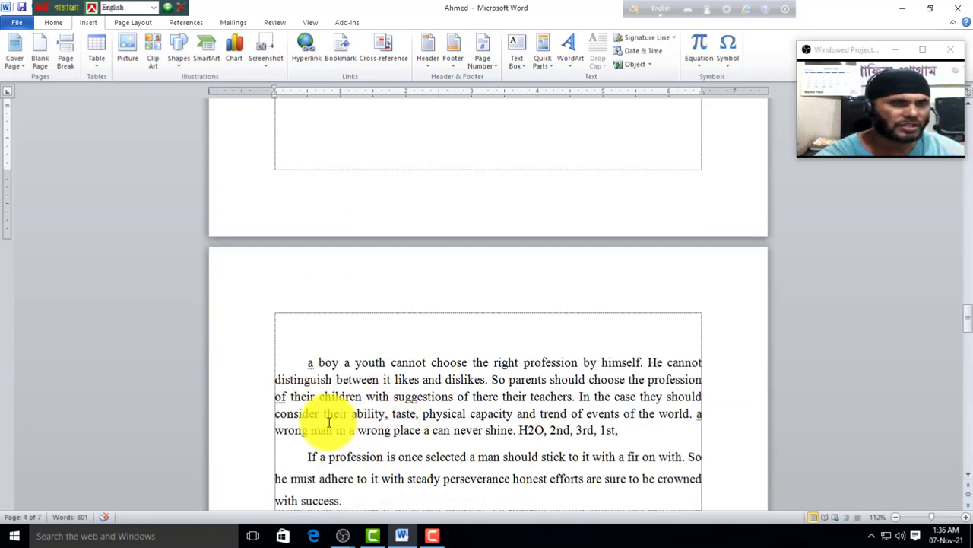
scroll(368, 292, "up", 4)
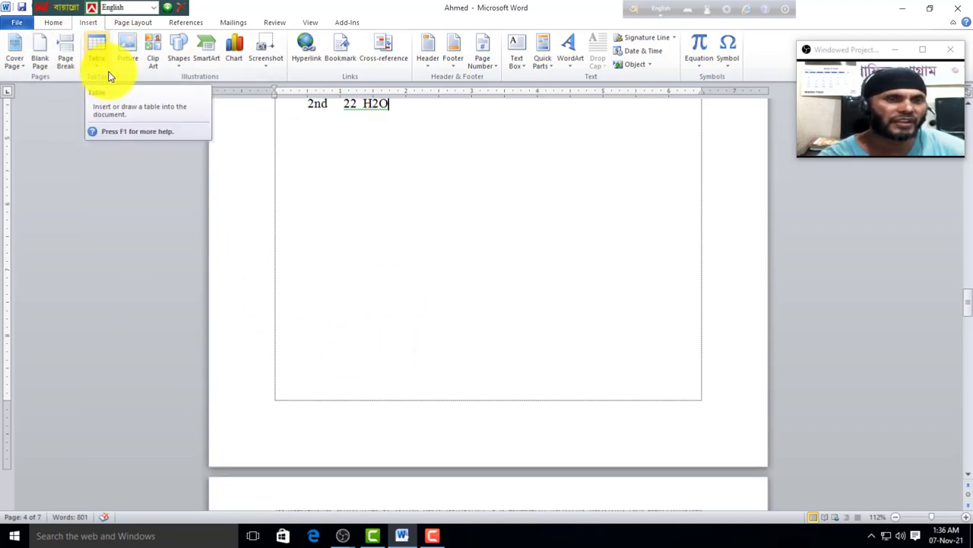
scroll(363, 304, "up", 2)
scroll(390, 362, "up", 3)
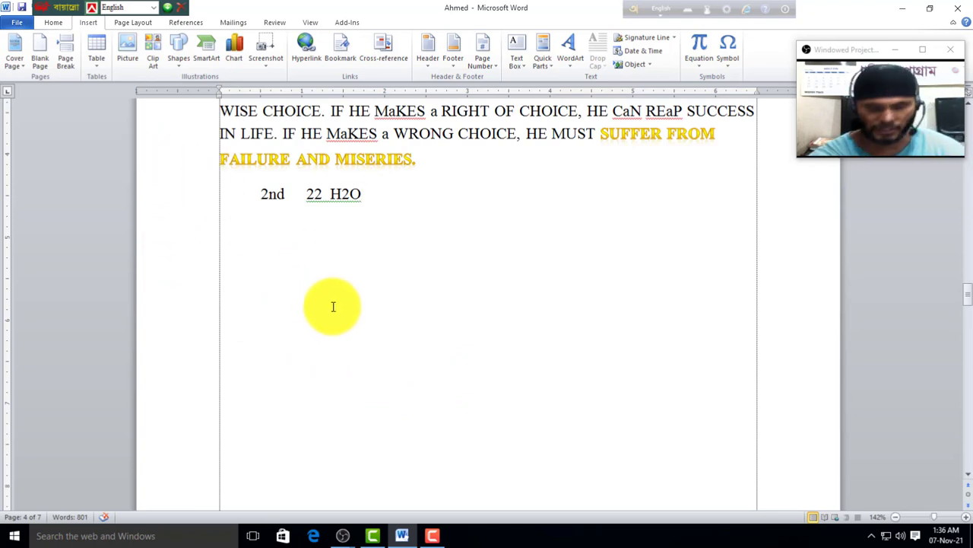
key("Return")
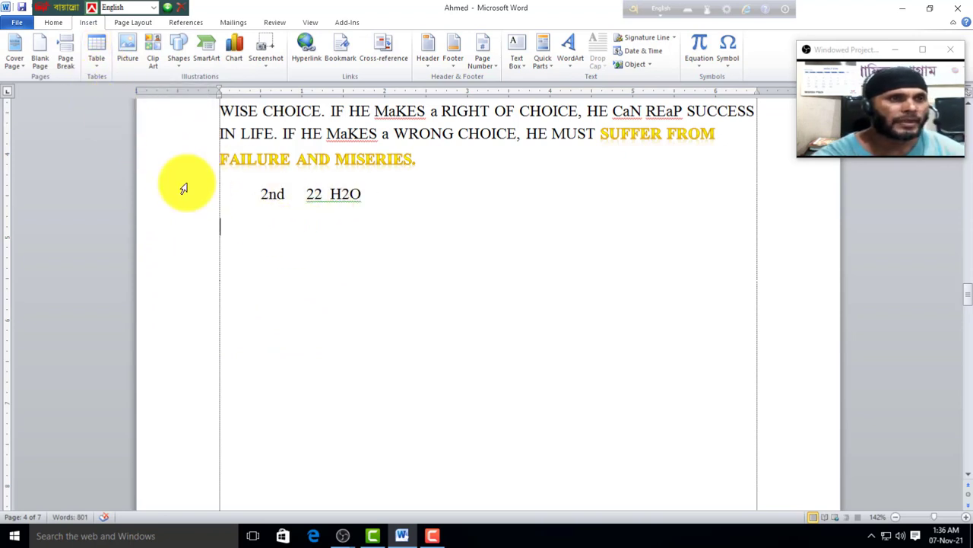
Step: Insert a 4-column by 2-row table from the Table grid under '2nd 22 H2O'
left_click(96, 68)
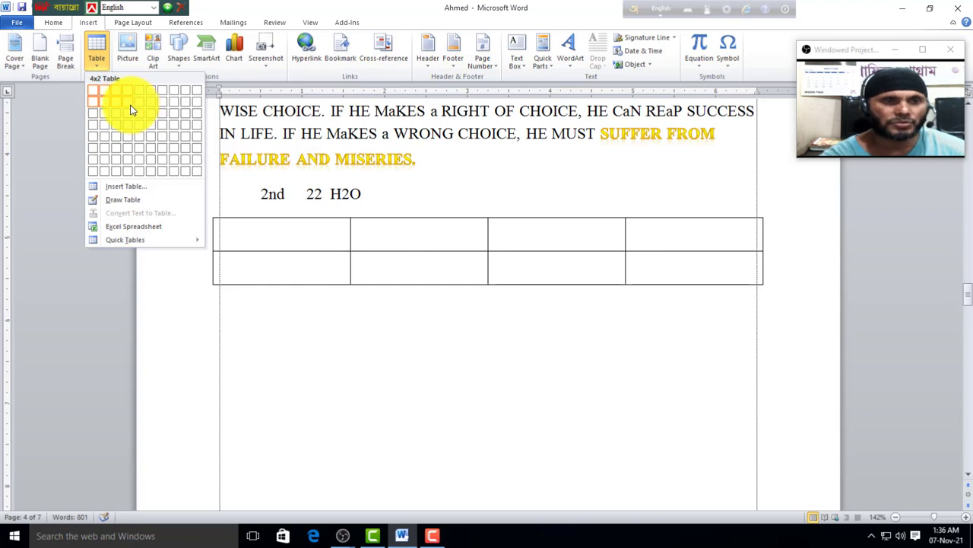
left_click(128, 111)
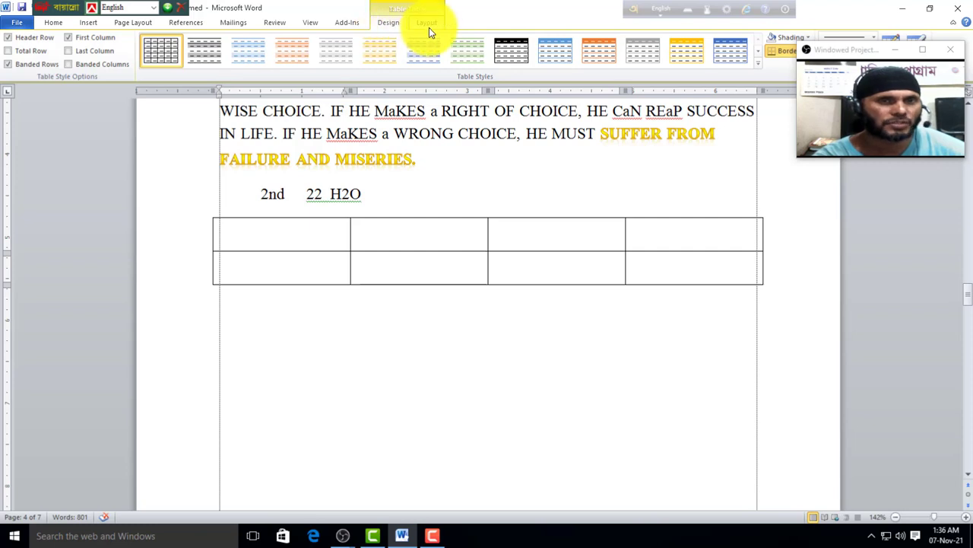
Step: Delete the first row's fourth cell, shifting the remaining cells left
left_click(428, 23)
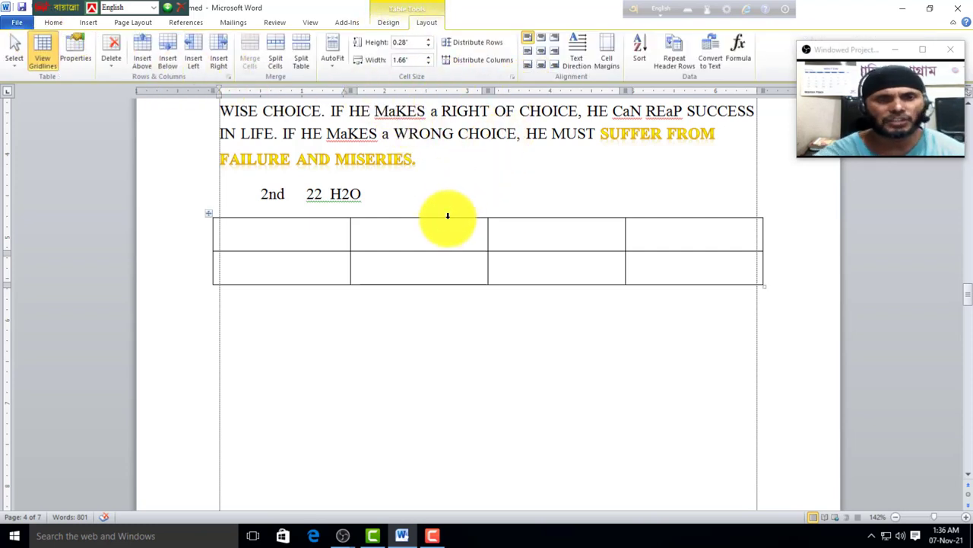
left_click(527, 182)
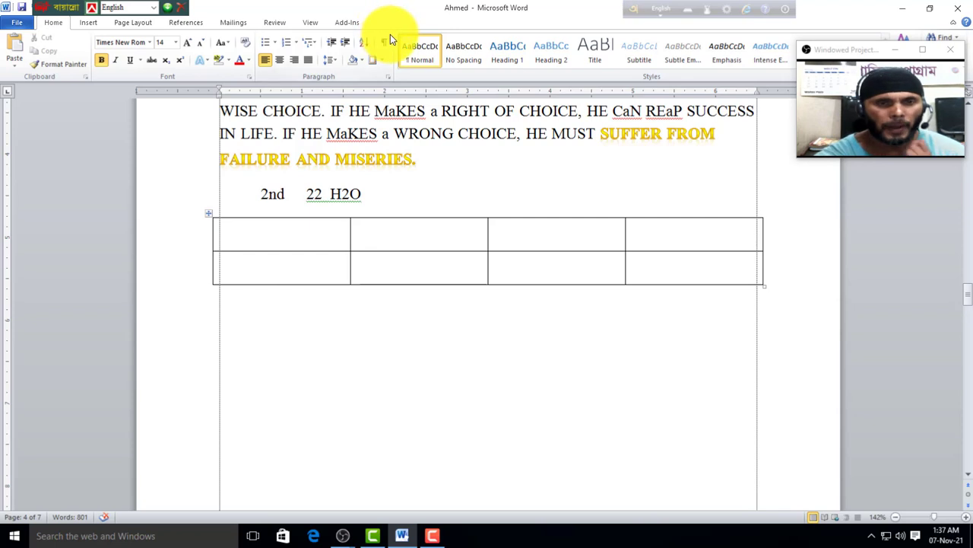
left_click(571, 240)
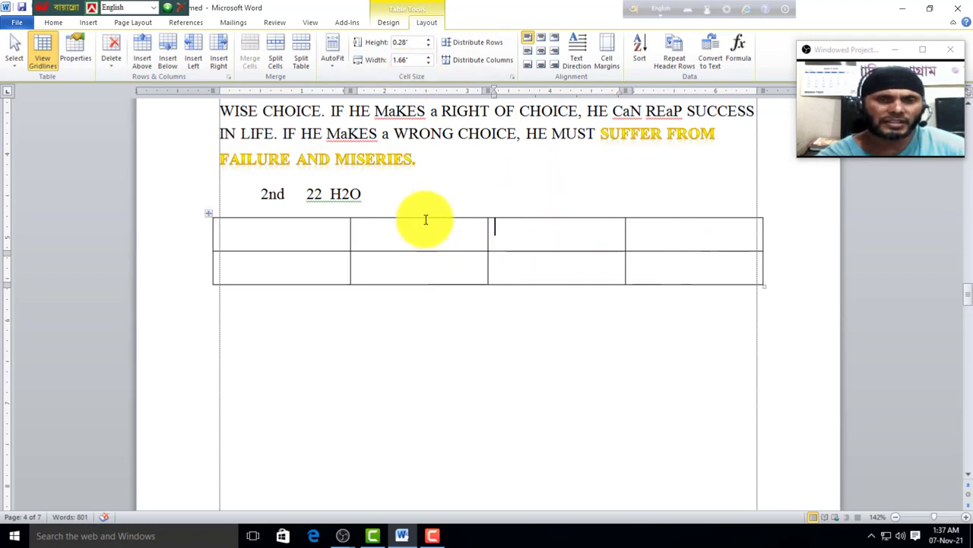
left_click(676, 235)
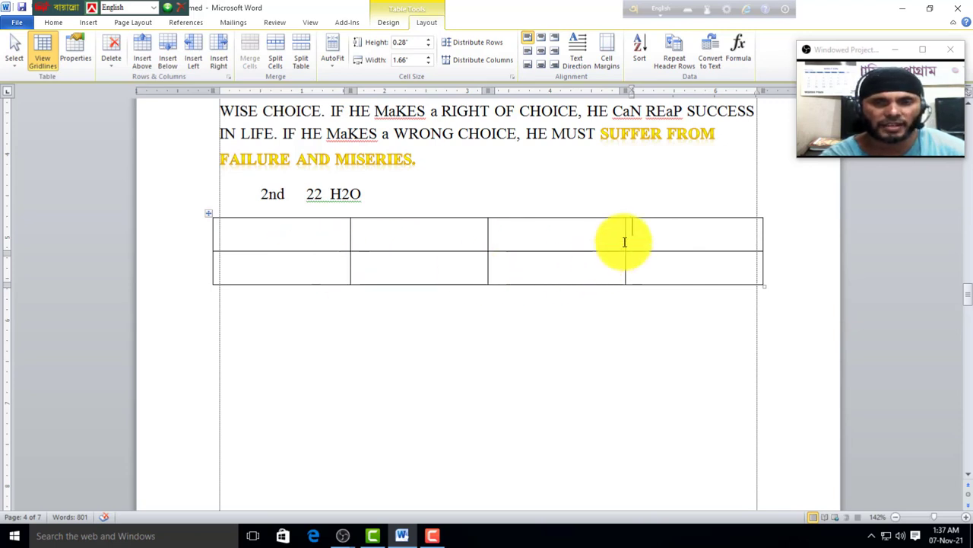
left_click(670, 216)
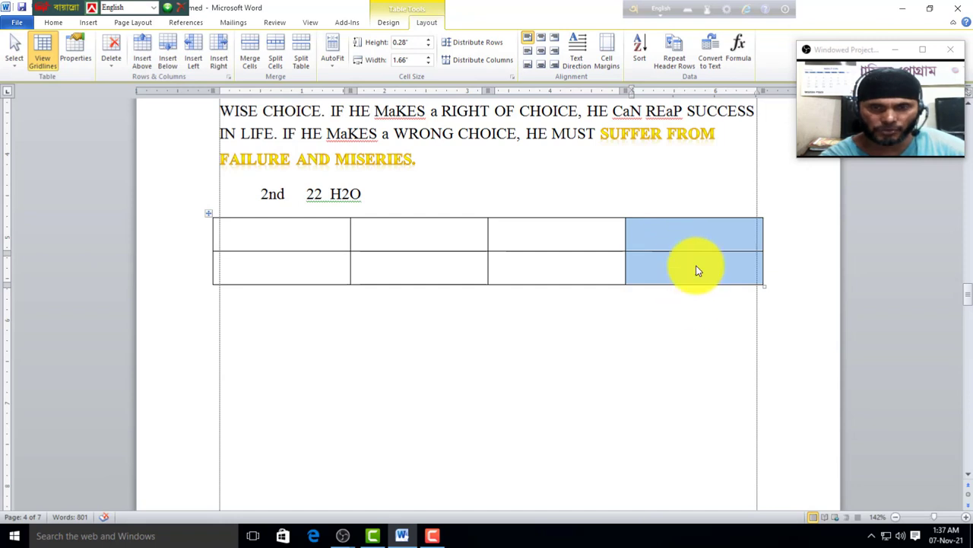
left_click(695, 235)
left_click_drag(695, 235, 211, 218)
left_click(739, 268)
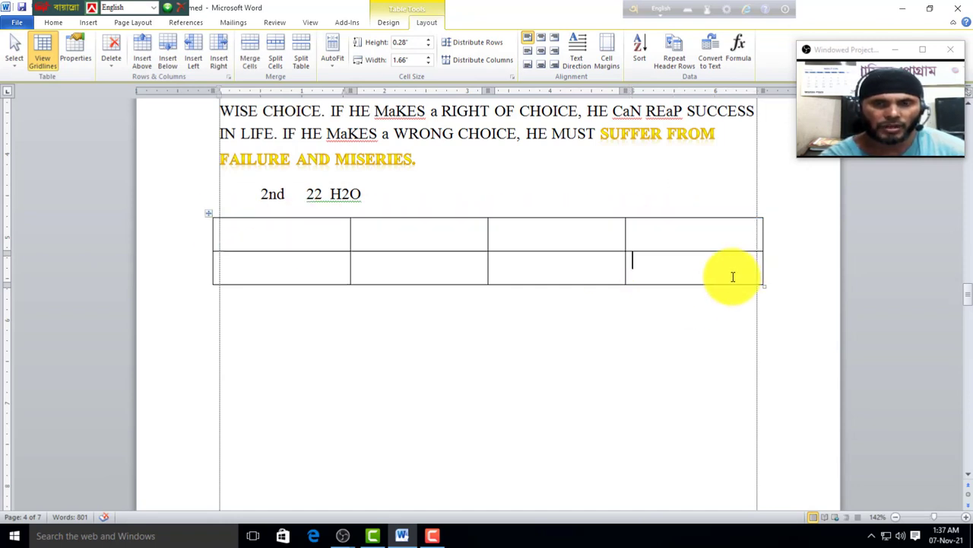
left_click(735, 237)
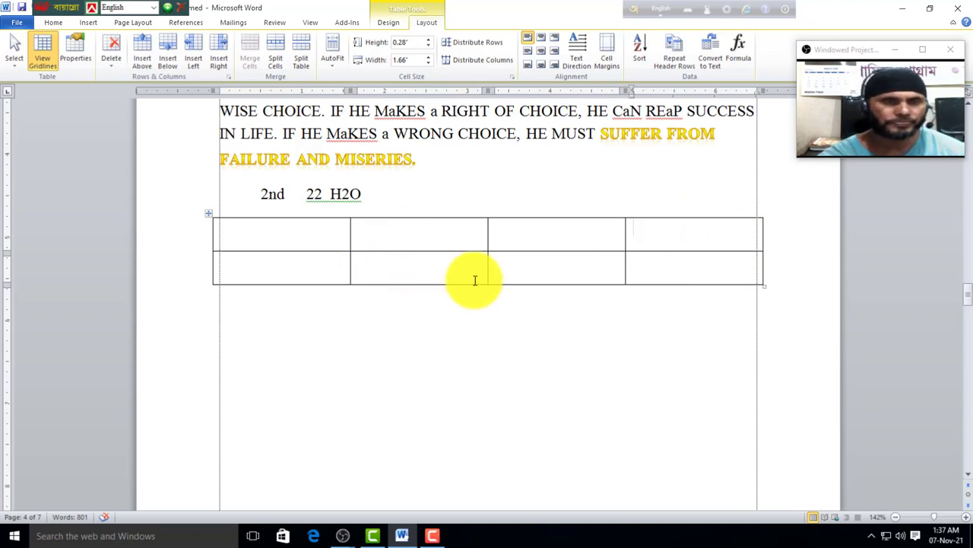
left_click(111, 67)
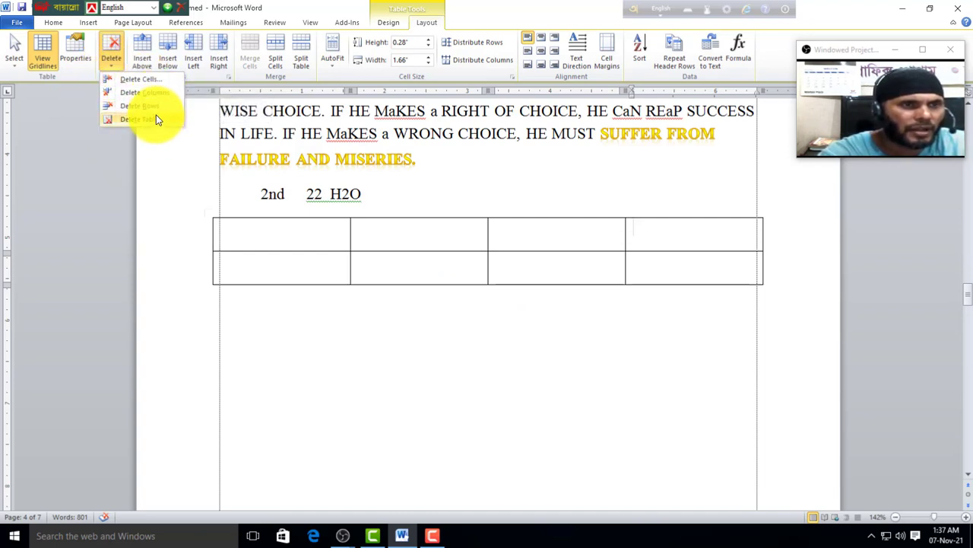
left_click(138, 81)
left_click(460, 286)
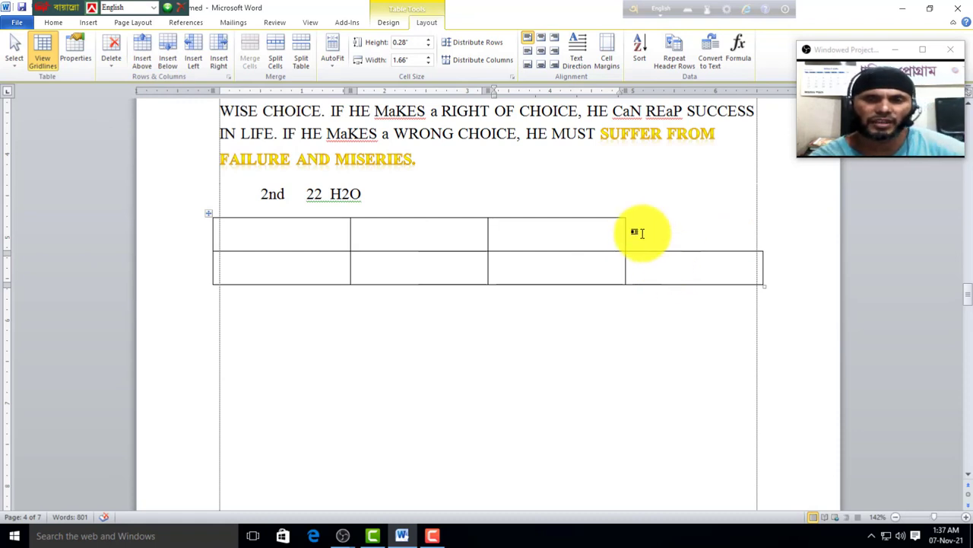
Step: Delete the second row's fourth cell and then the table's third column
left_click(669, 273)
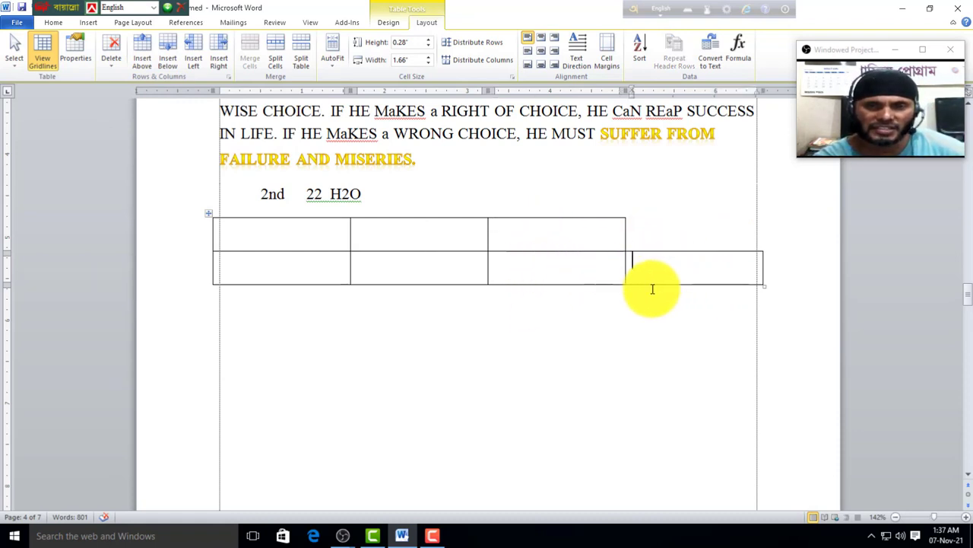
left_click(113, 61)
left_click(139, 79)
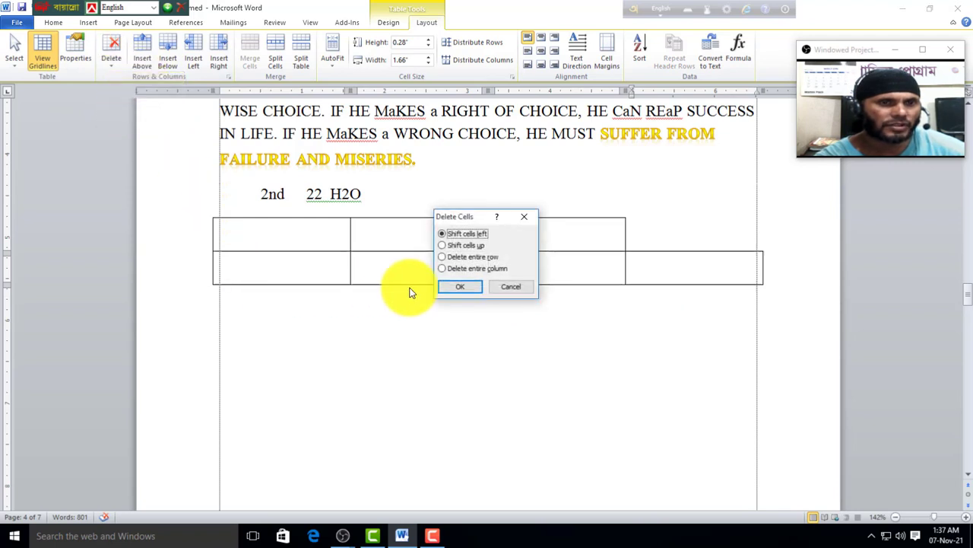
left_click(460, 286)
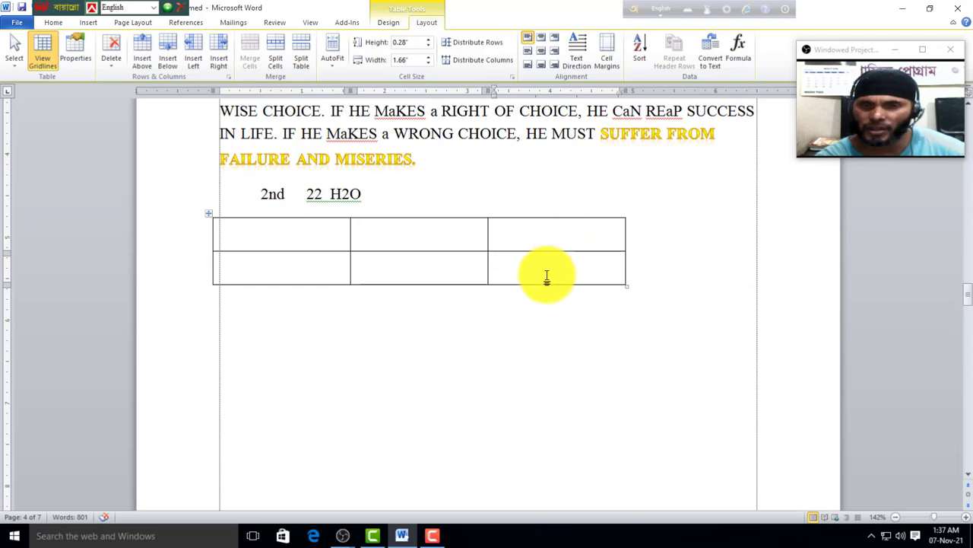
left_click(529, 231)
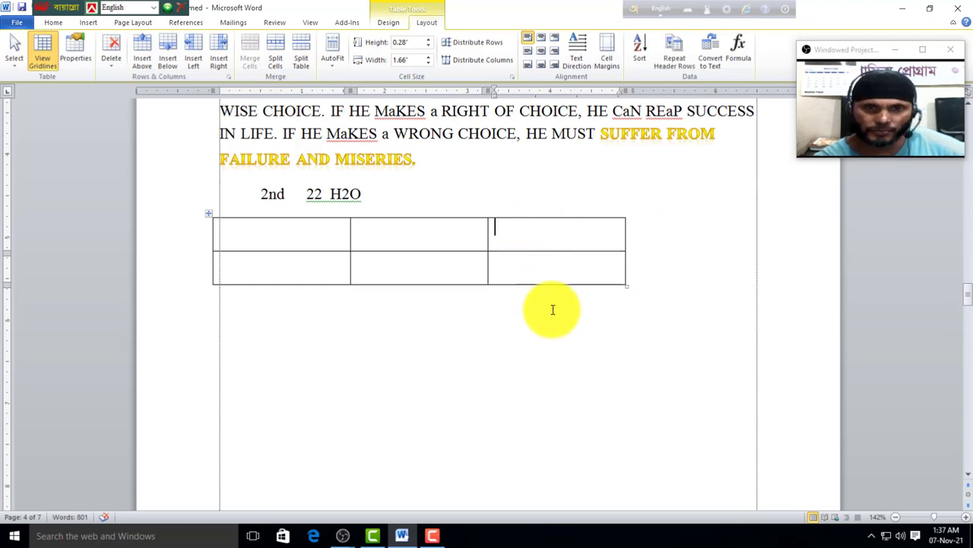
left_click(106, 57)
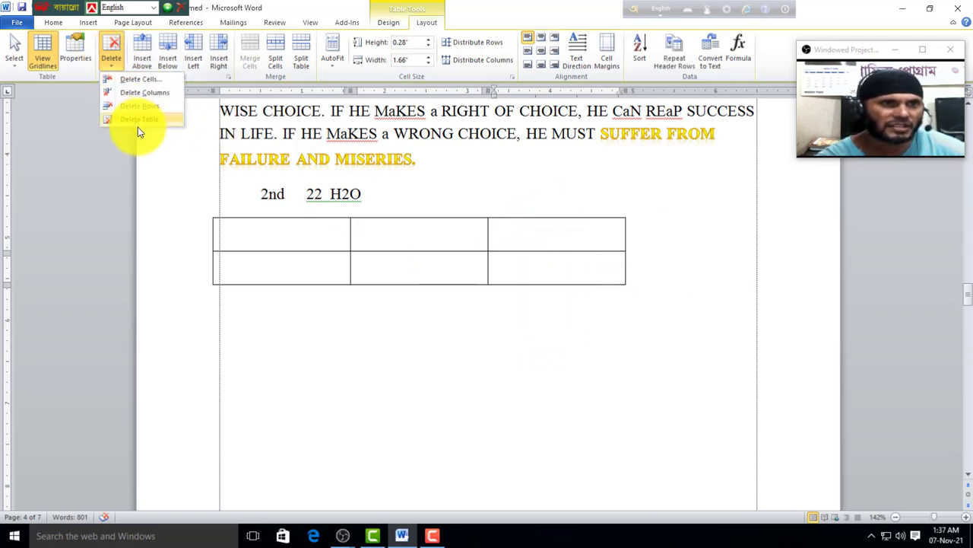
left_click(144, 92)
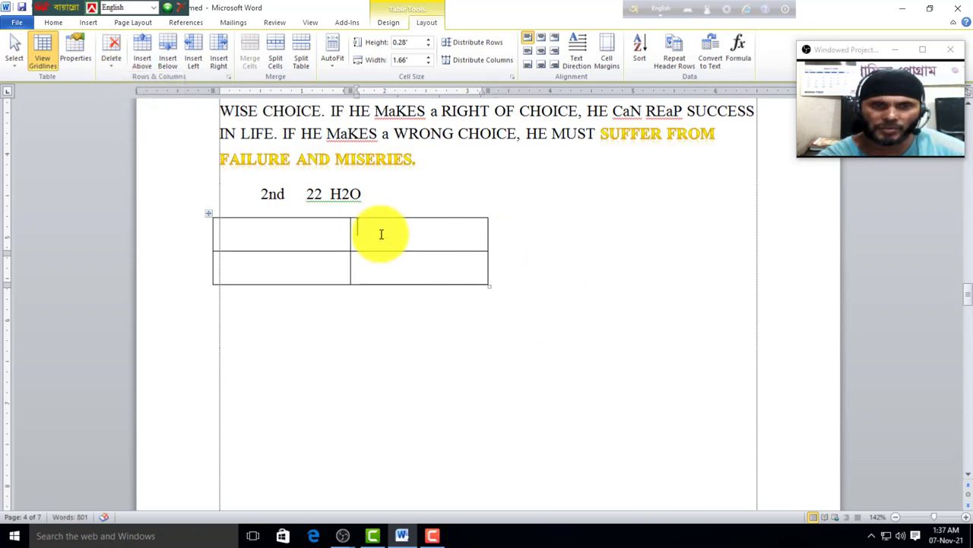
Step: Delete one of the two rows, then delete the whole table
left_click_drag(417, 237, 235, 231)
left_click(231, 230)
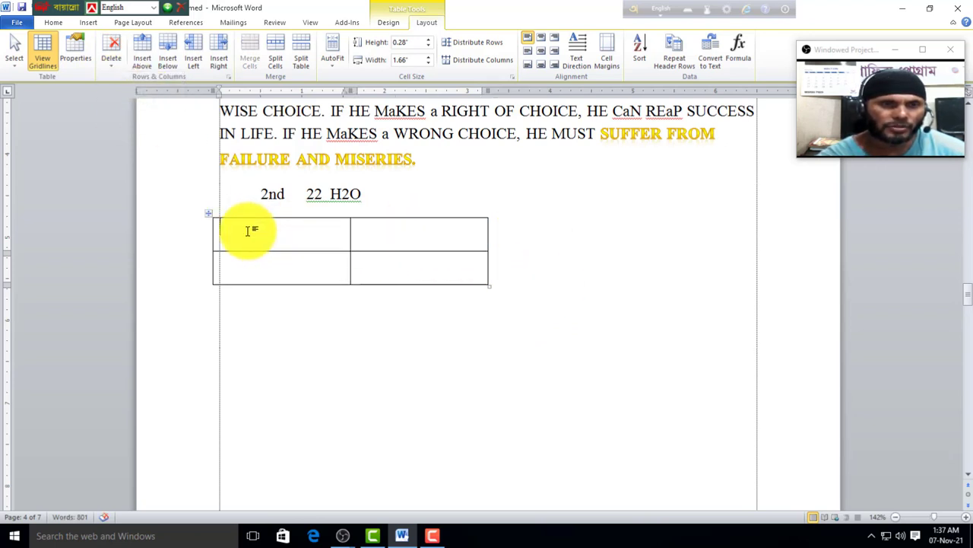
left_click(110, 60)
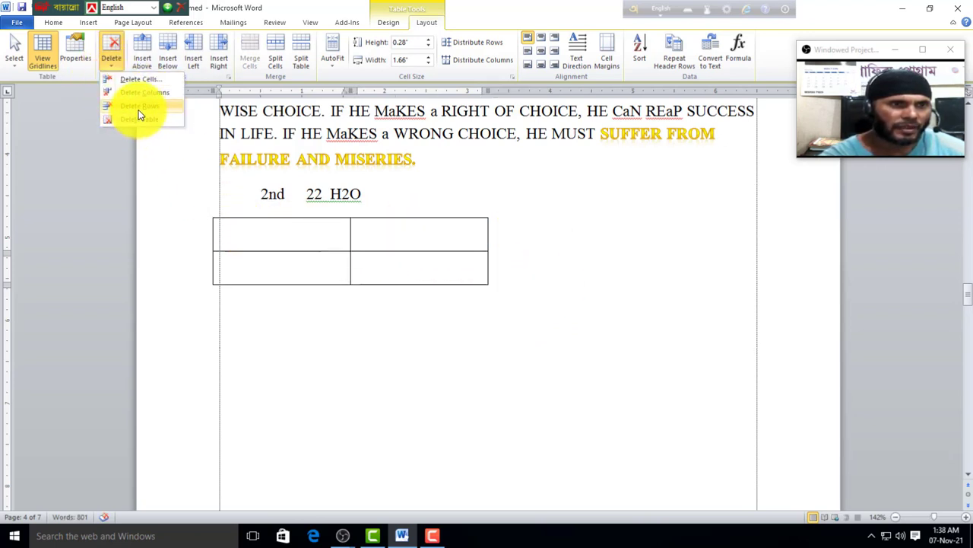
left_click(138, 105)
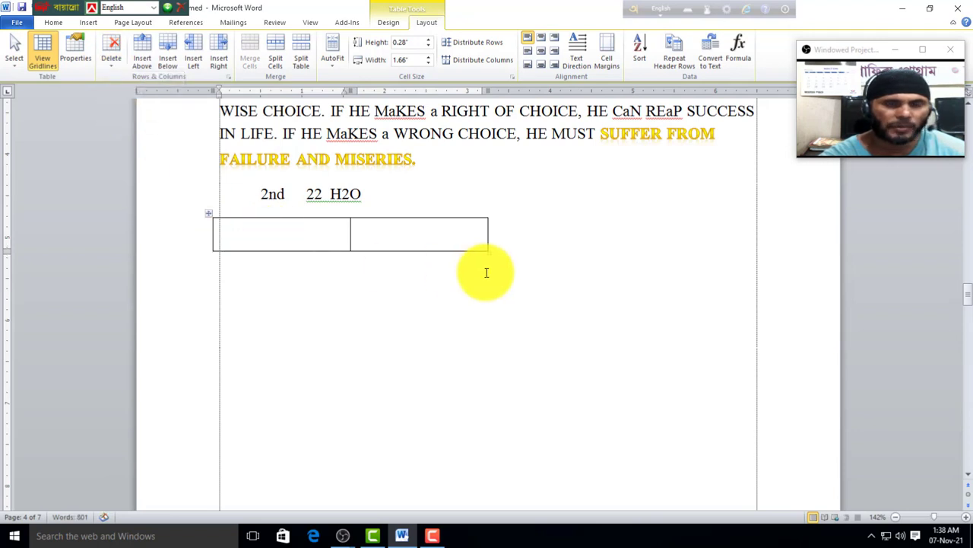
left_click(110, 66)
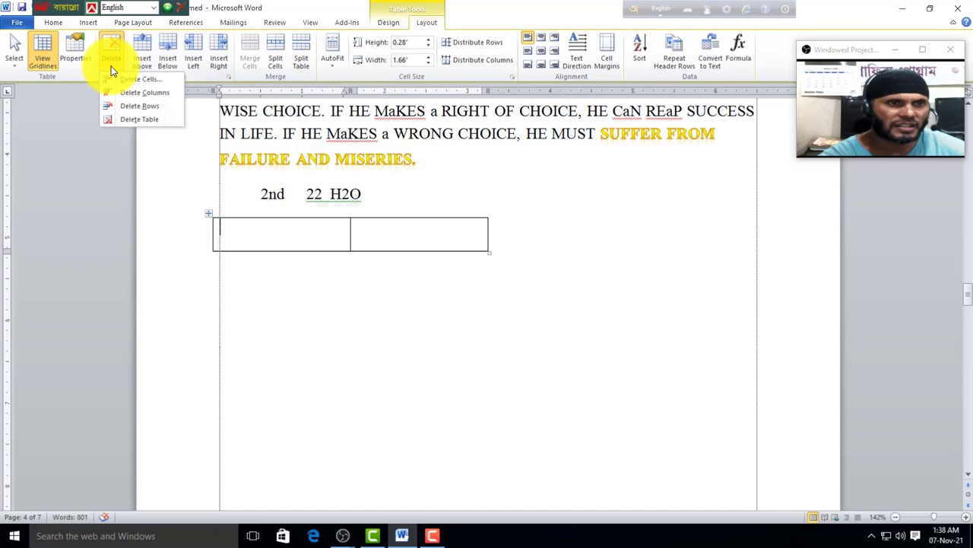
left_click(137, 120)
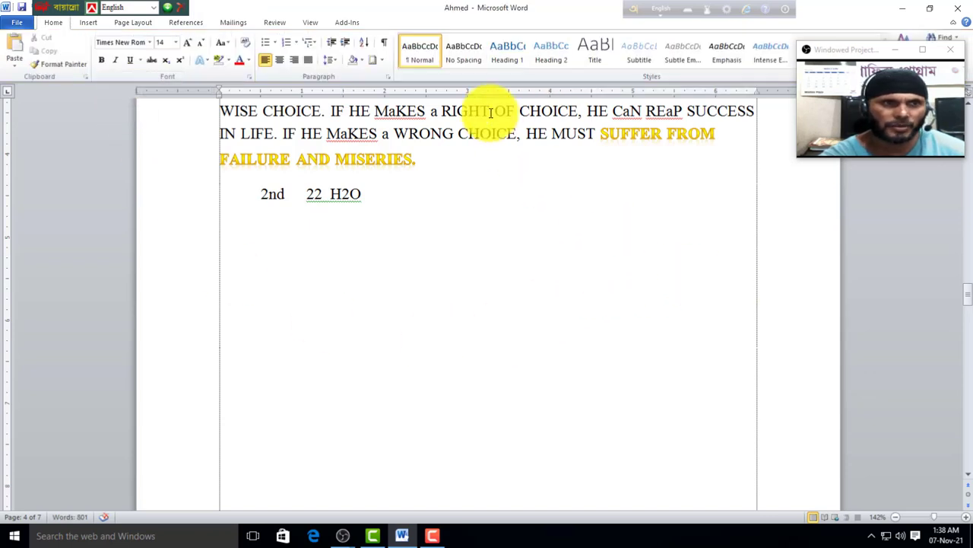
left_click(87, 24)
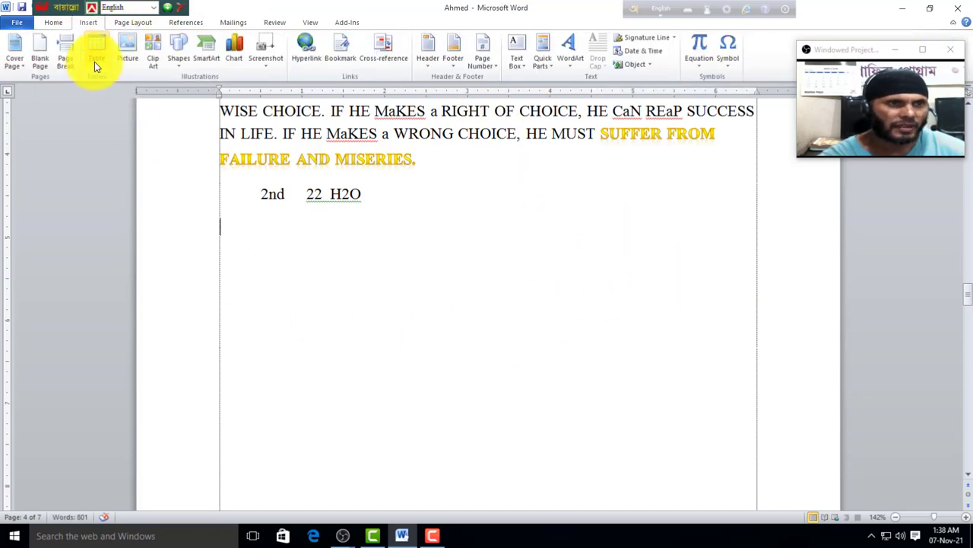
left_click(95, 60)
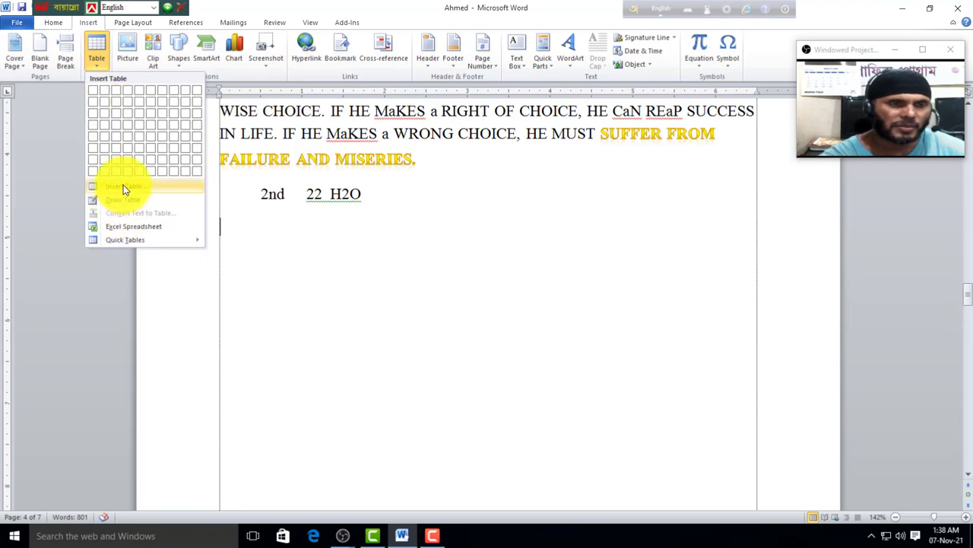
left_click(129, 125)
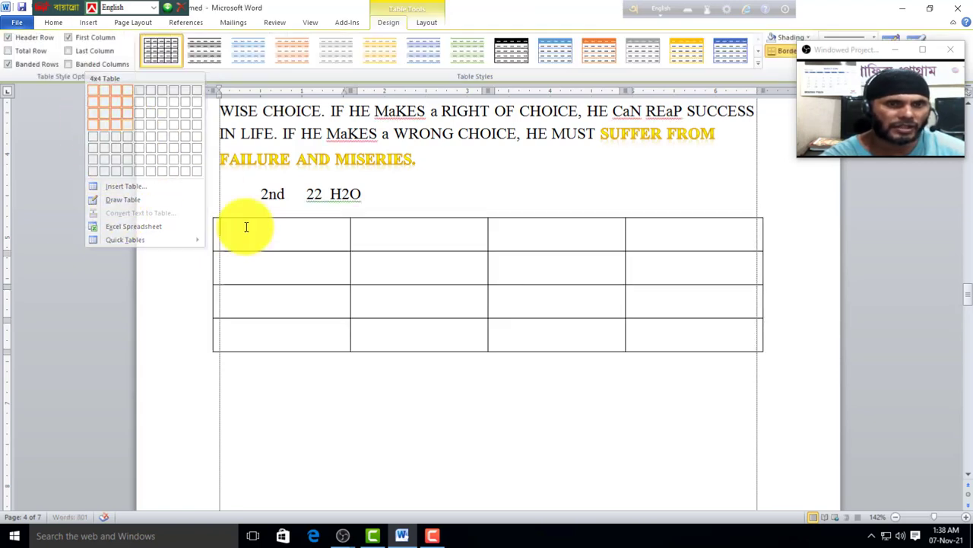
left_click(429, 25)
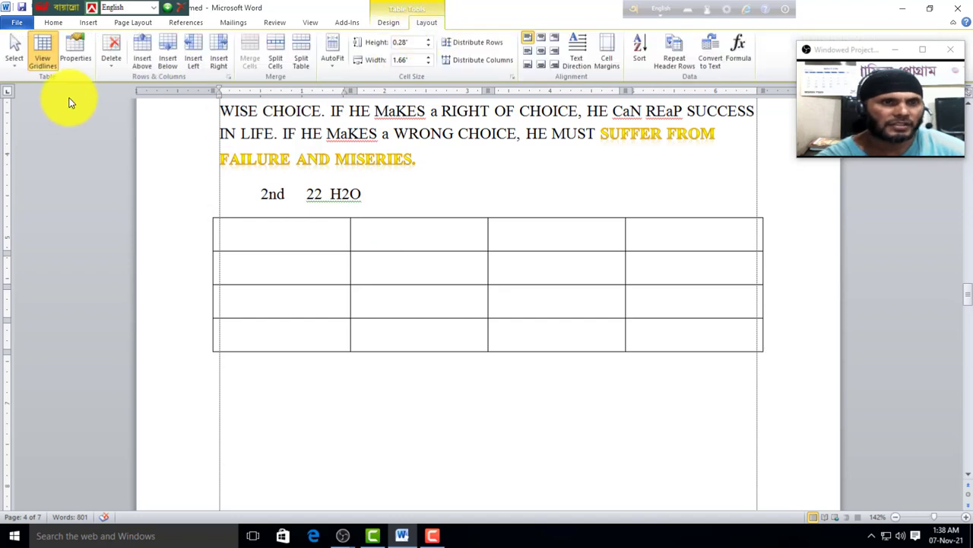
left_click(114, 69)
left_click(672, 238)
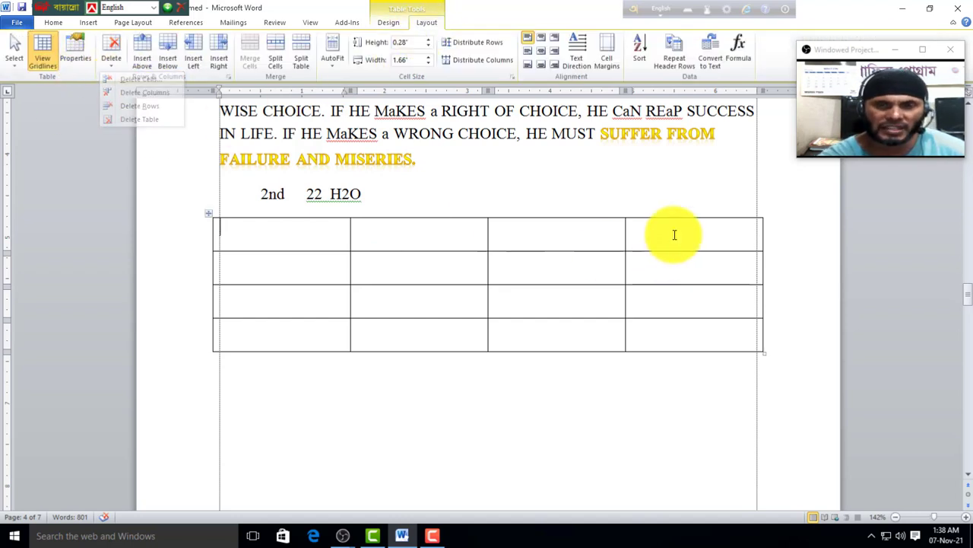
left_click(119, 68)
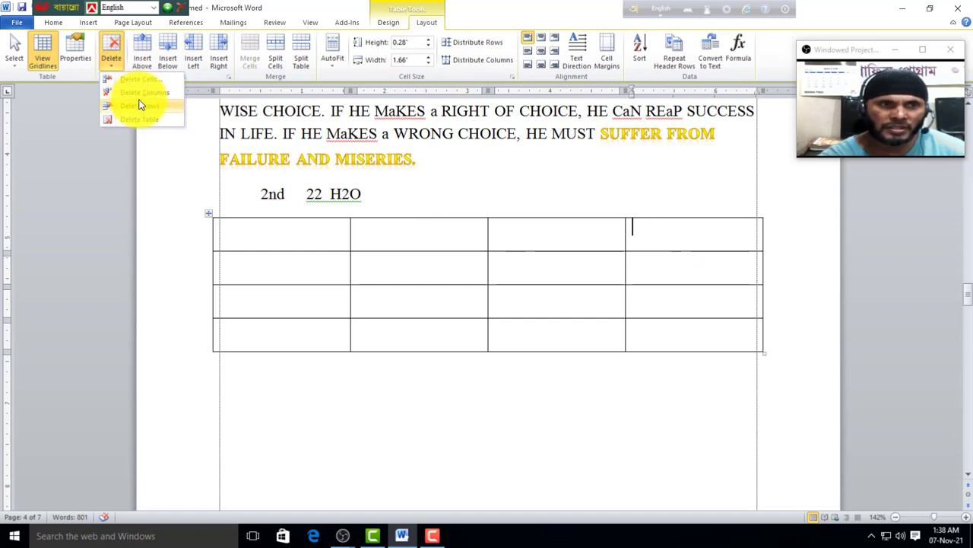
Step: Type G, G, S and G across the four cells of the table's first row
left_click(391, 236)
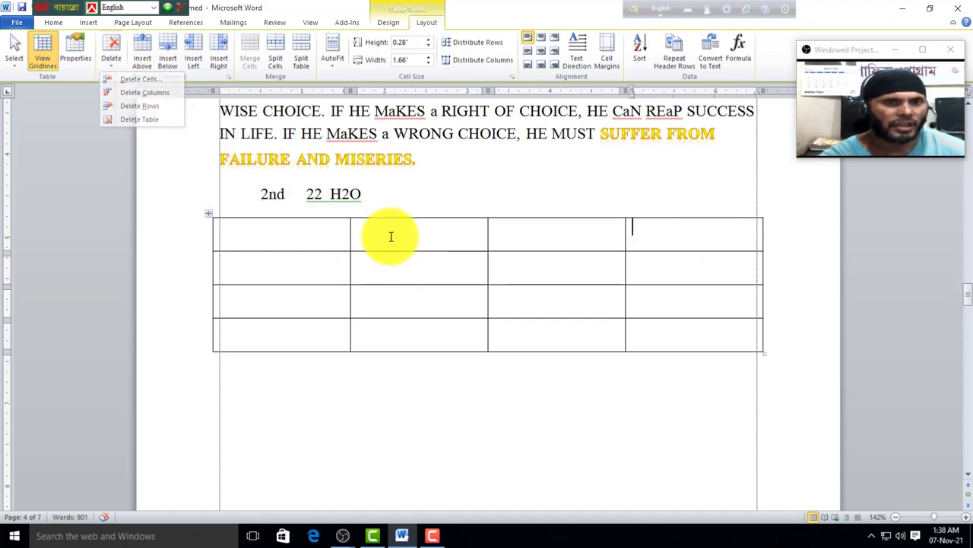
left_click(293, 242)
type("G")
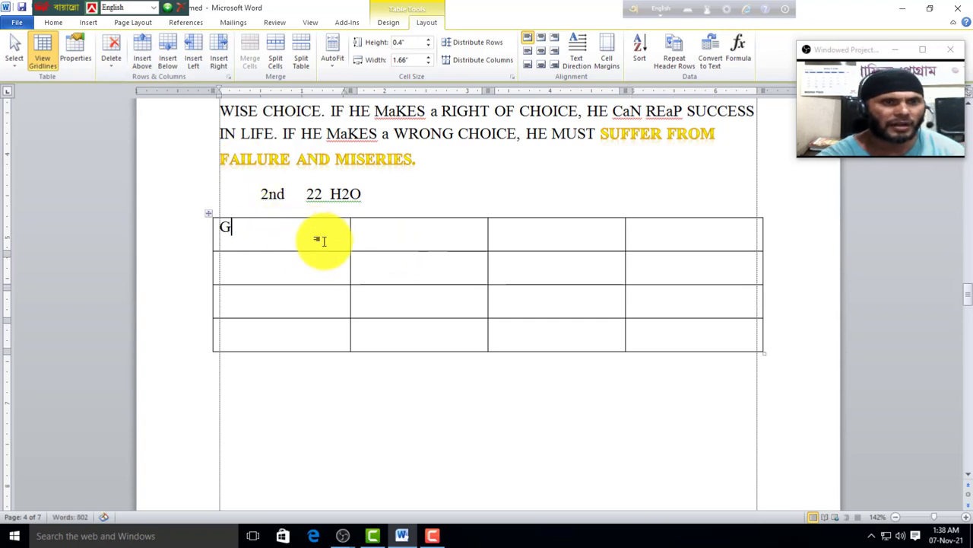
key("Tab")
type("G")
key("Tab")
type("S")
key("Tab")
type("G")
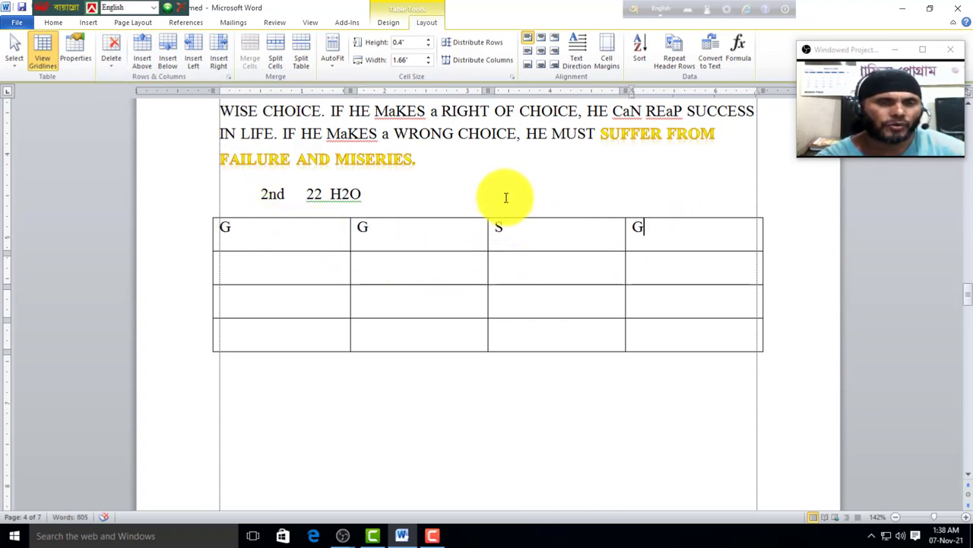
left_click(409, 228)
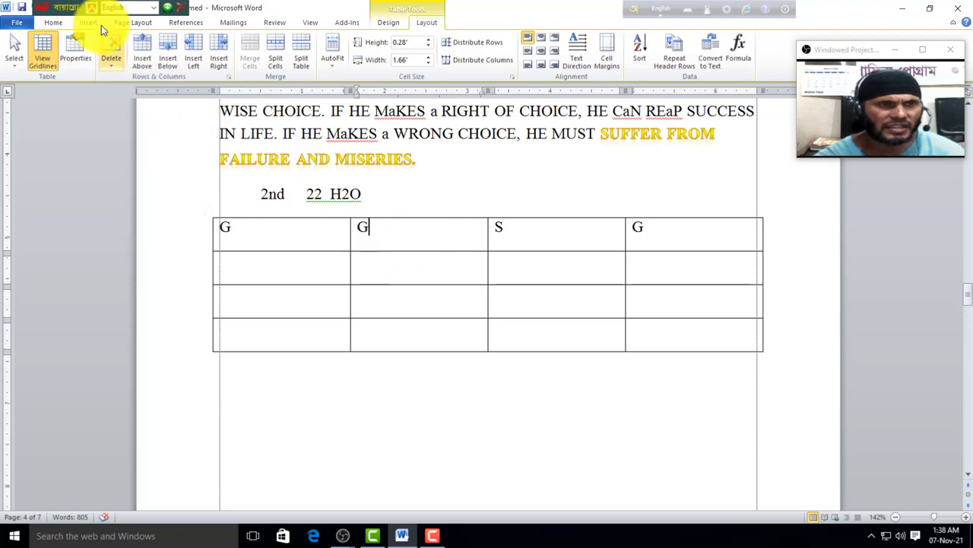
Step: Add empty rows above and below the G G S G row
left_click(142, 52)
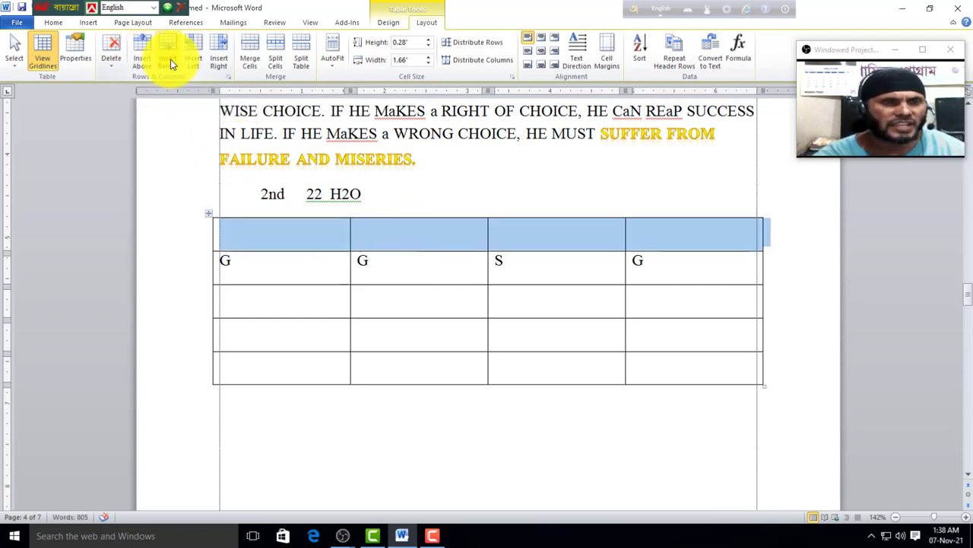
left_click(376, 256)
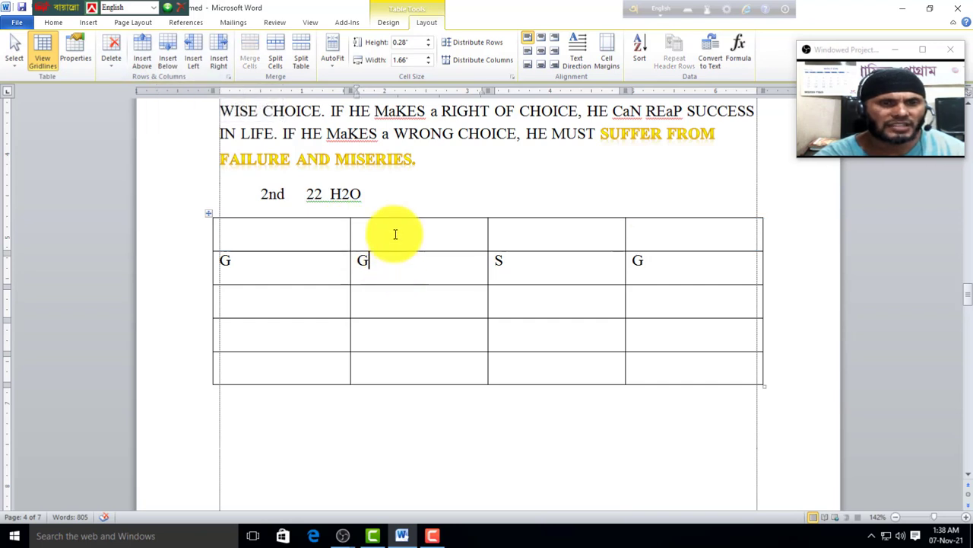
left_click(175, 51)
Step: Insert empty columns to the left and right of the second G cell
left_click(409, 269)
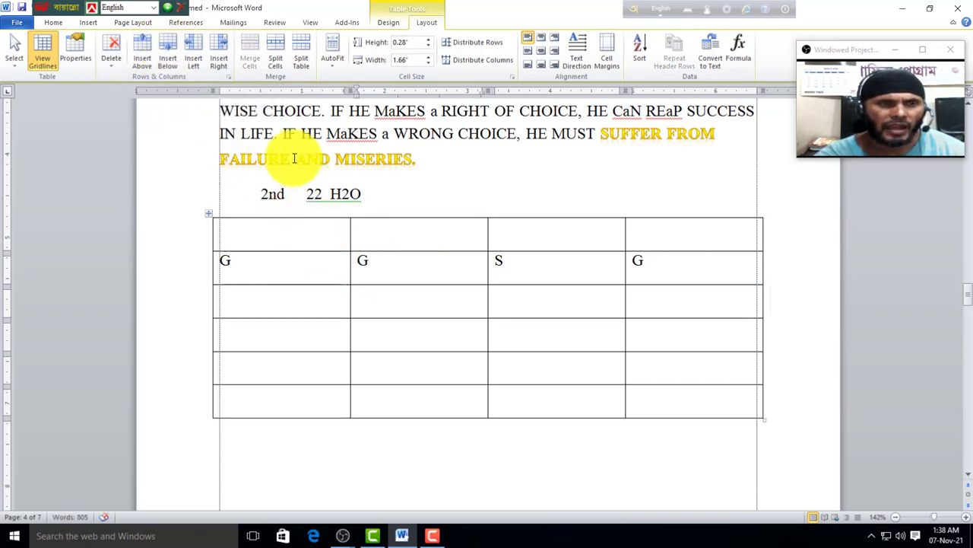
left_click(196, 56)
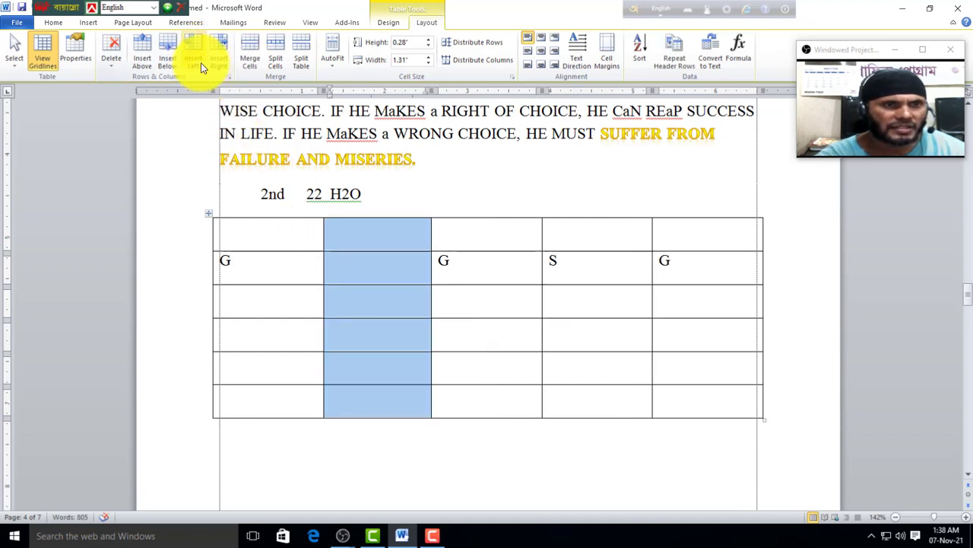
left_click(477, 268)
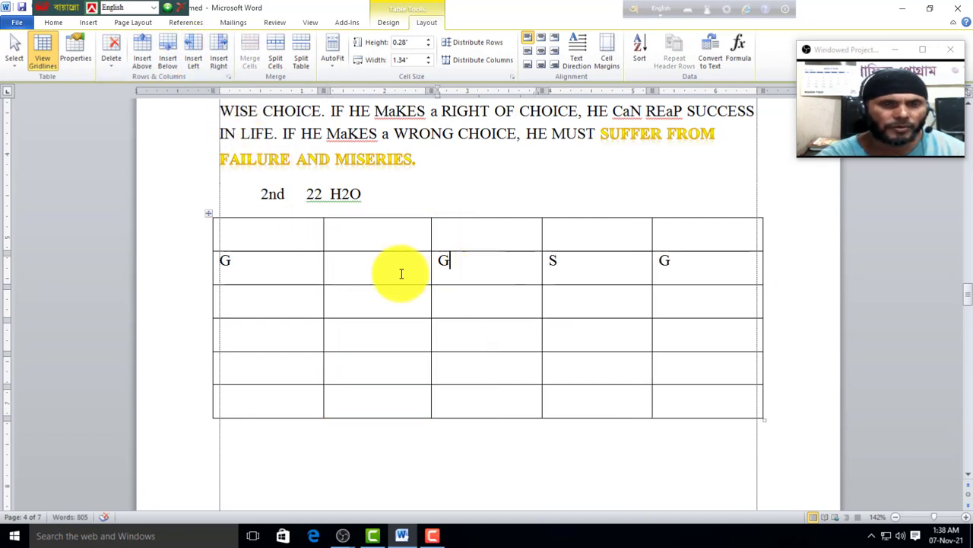
left_click(216, 58)
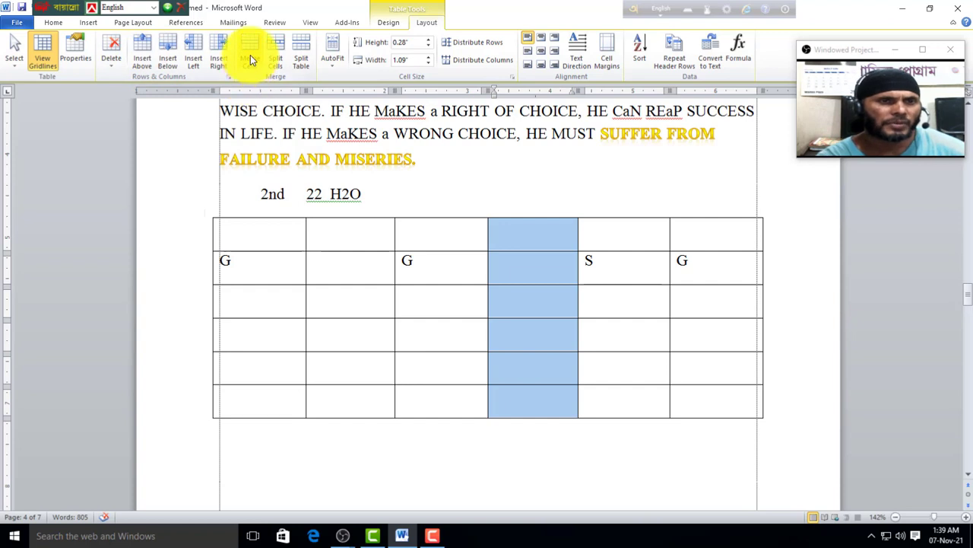
Step: Merge the top row's first four cells into one cell and bring up Split Cells
left_click(329, 274)
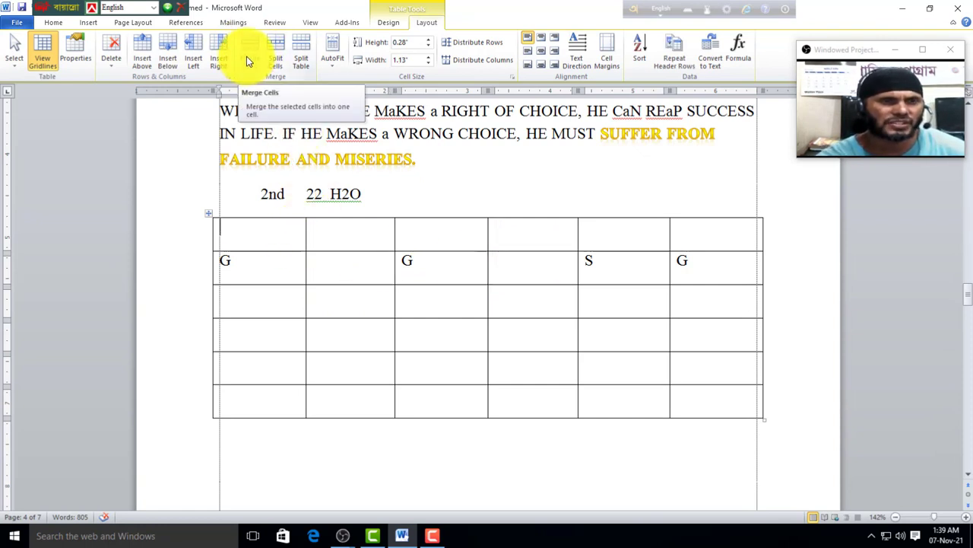
left_click_drag(261, 228, 498, 228)
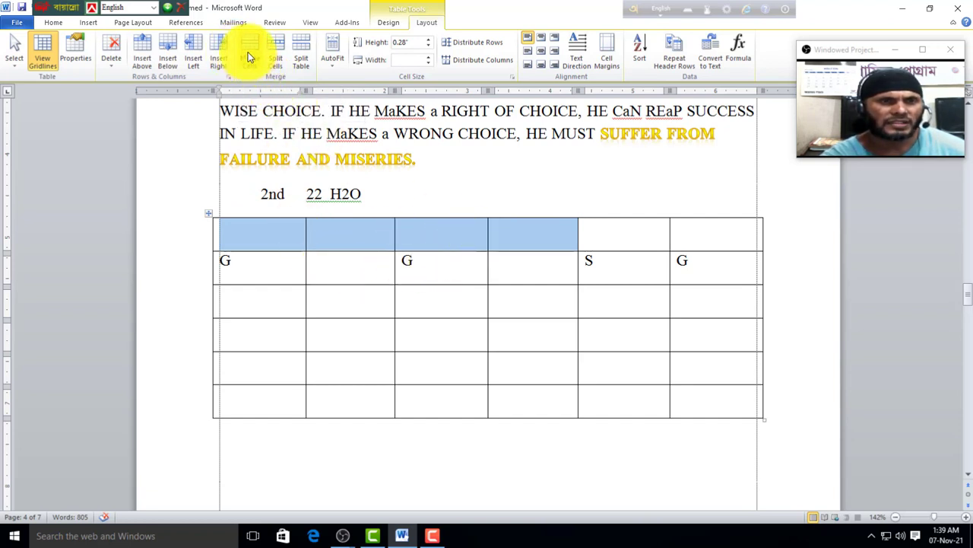
left_click(248, 54)
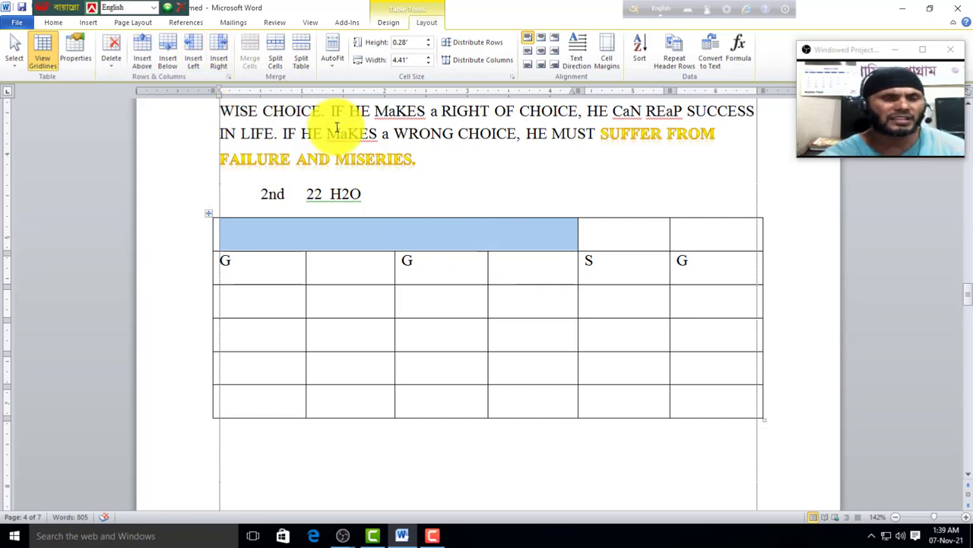
left_click(424, 262)
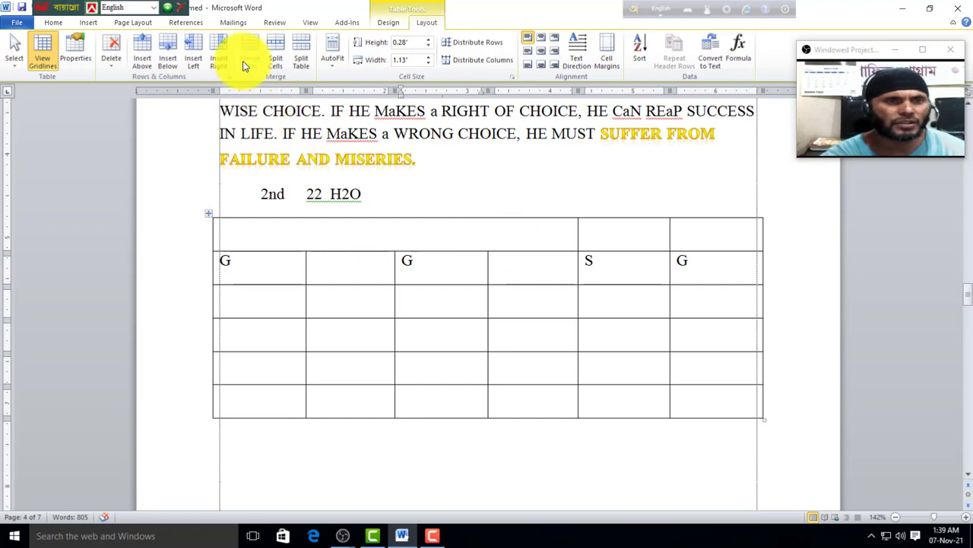
left_click(335, 246)
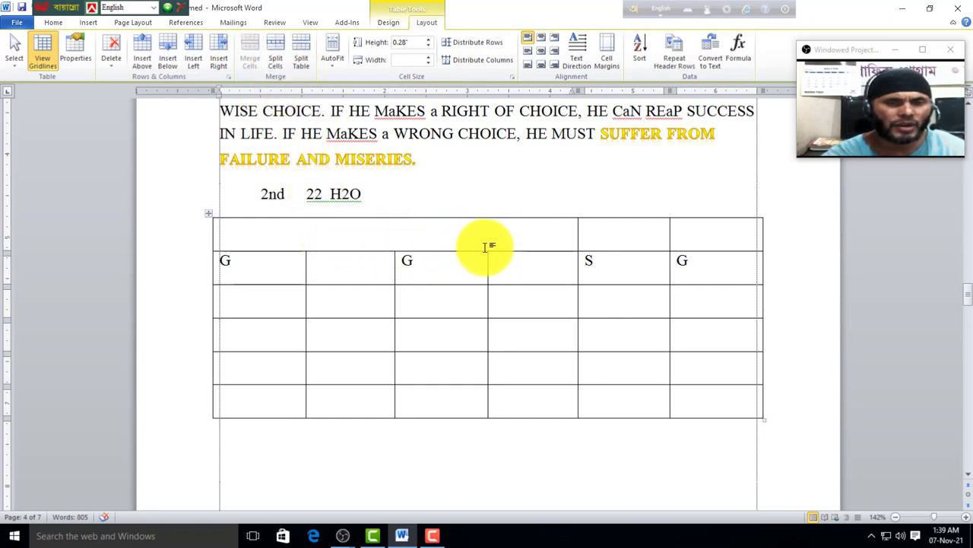
left_click(280, 50)
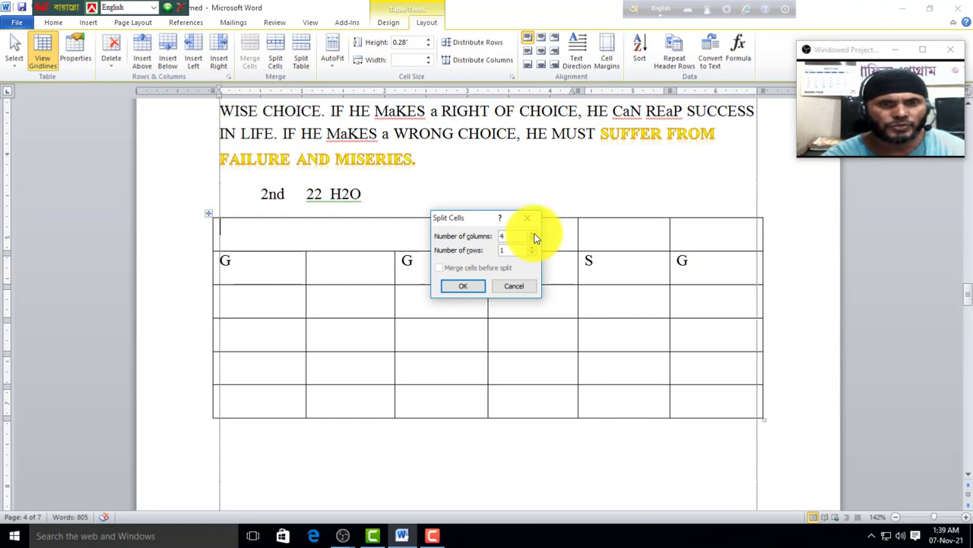
Step: Split the top cell into 4, then 8 columns by 2 rows, and split the table below G
left_click(472, 289)
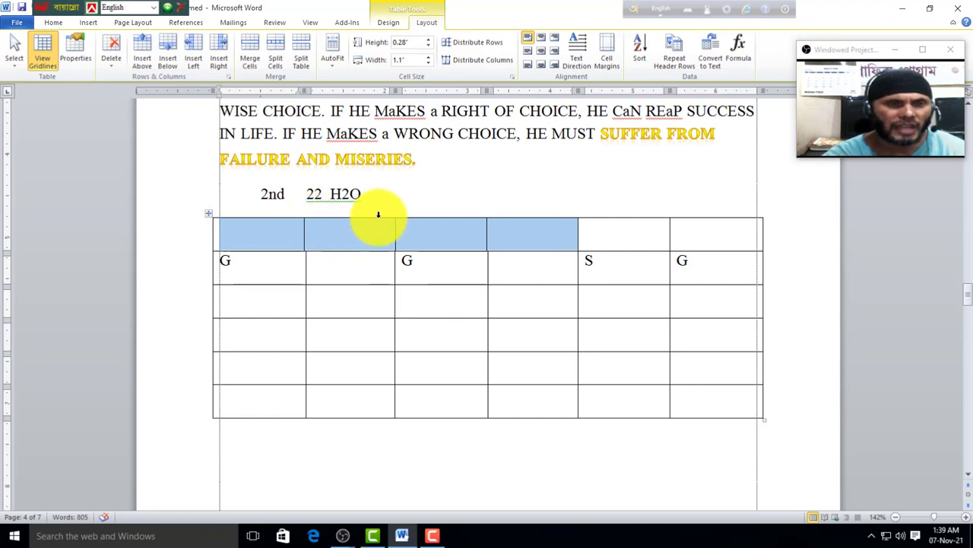
left_click(404, 233)
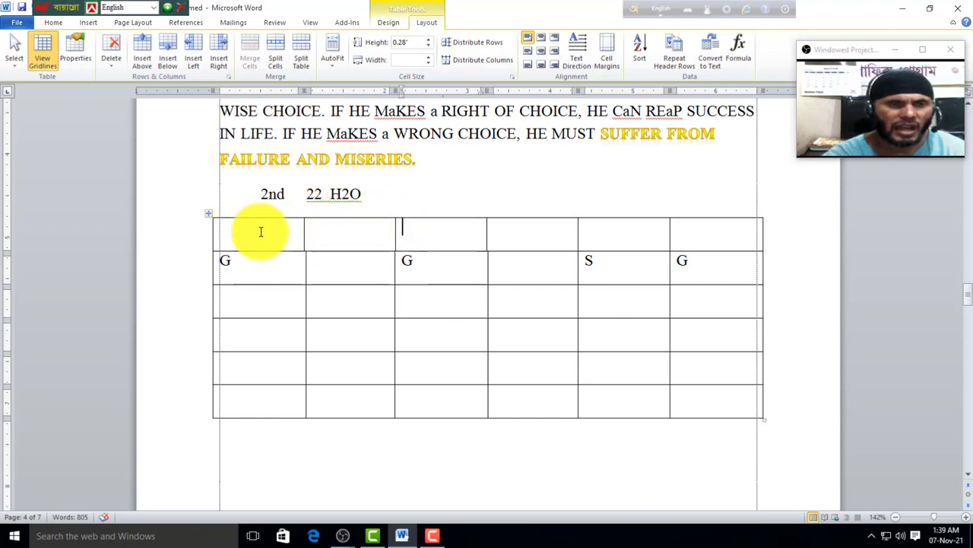
left_click_drag(267, 235, 537, 231)
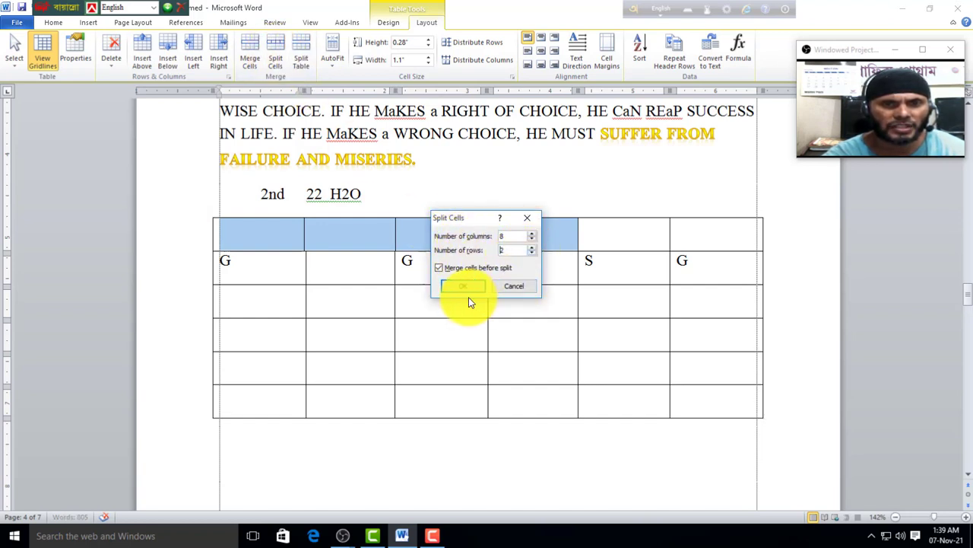
left_click(465, 287)
left_click(272, 242)
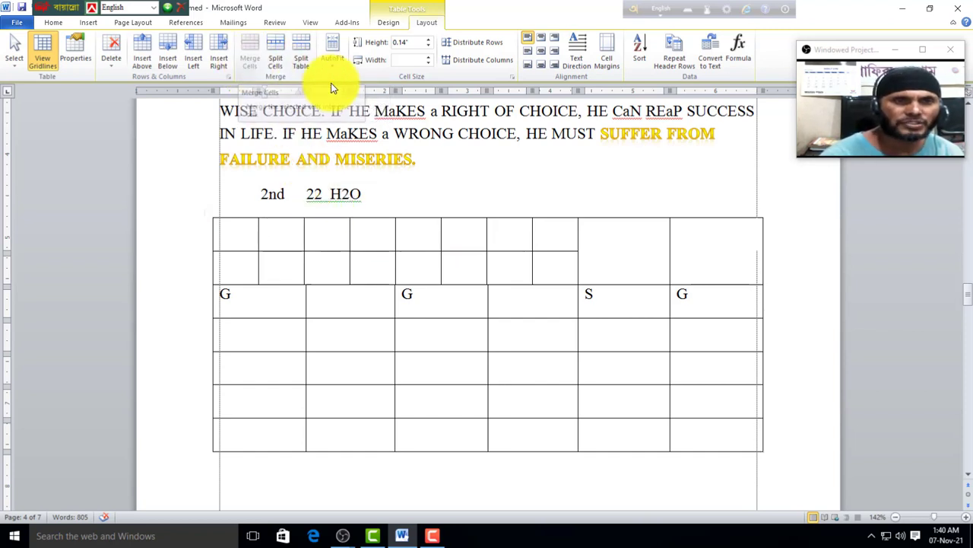
left_click(235, 346)
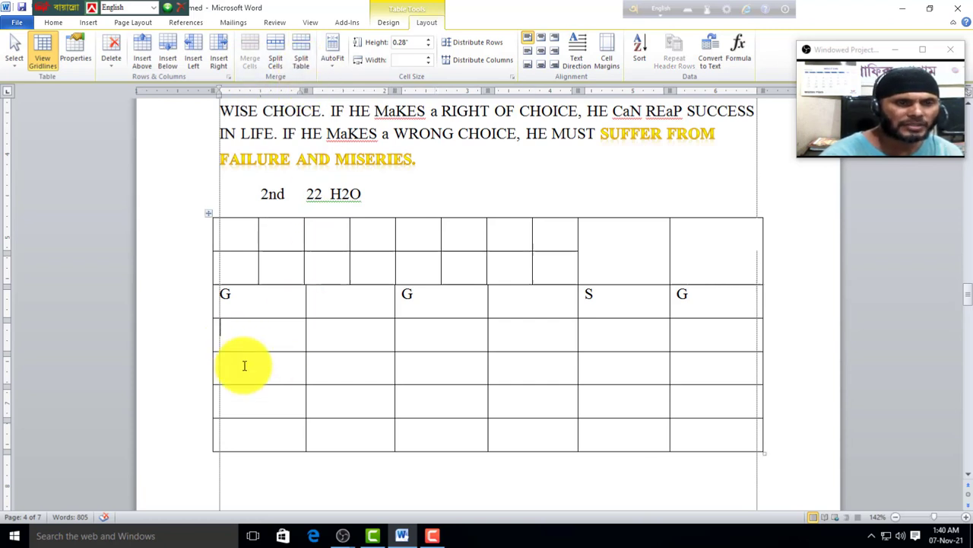
left_click(301, 65)
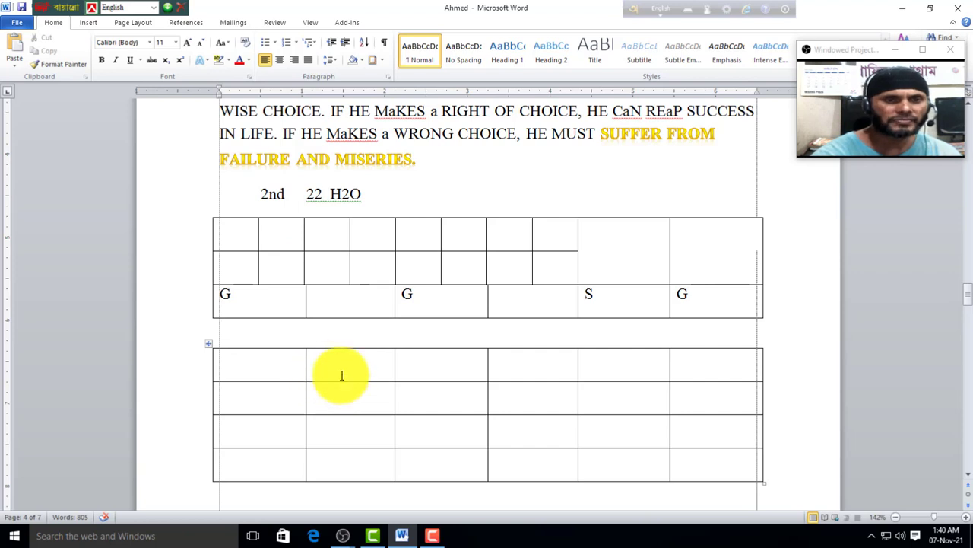
Step: Delete the gap between the two table parts so they form one table again
key("Delete")
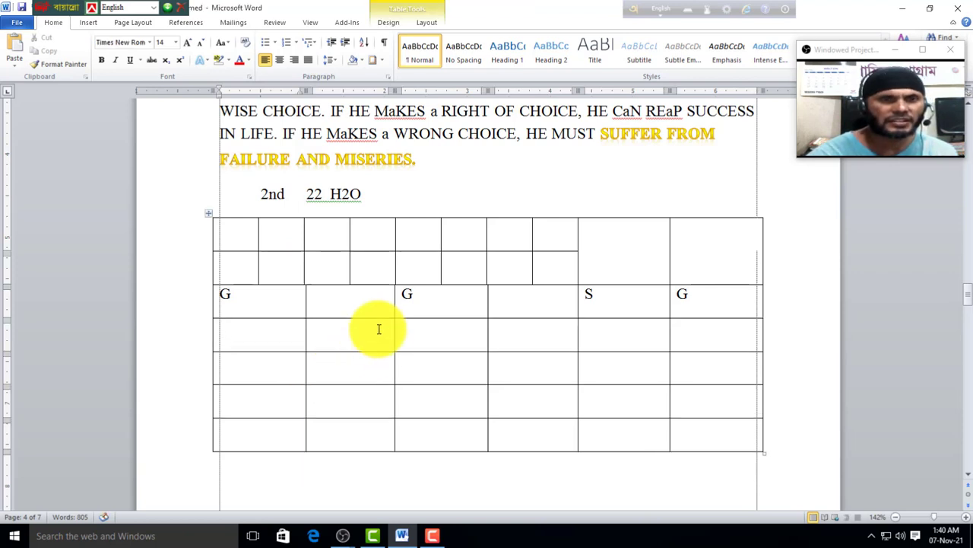
left_click(428, 22)
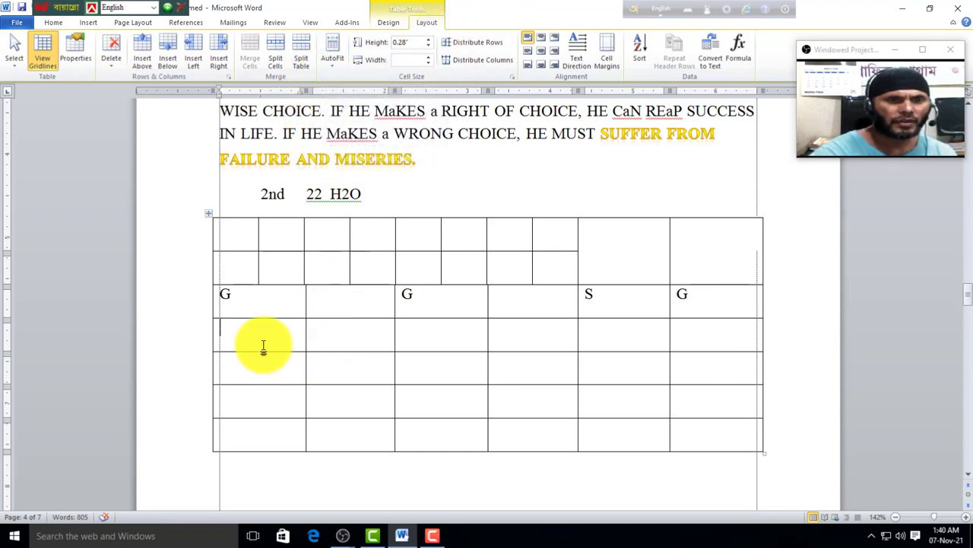
left_click(335, 66)
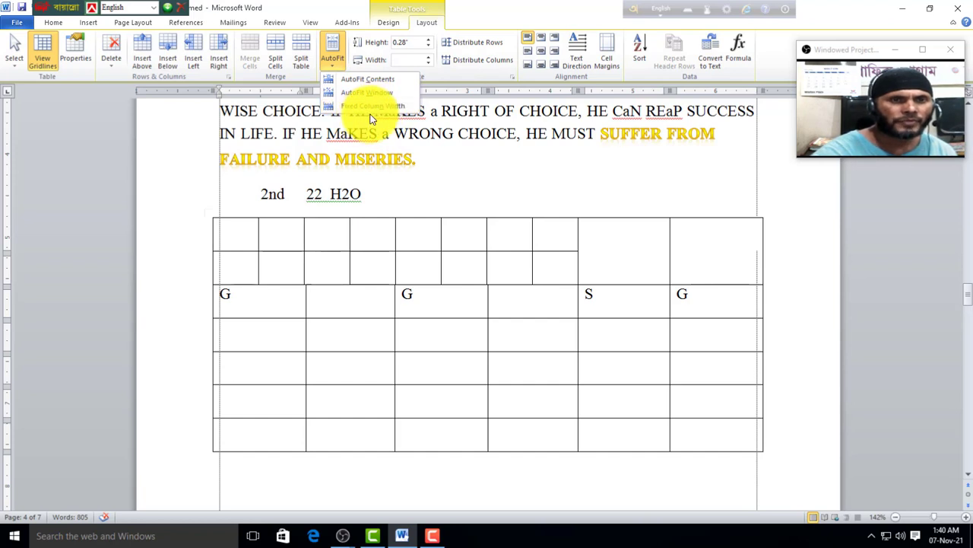
left_click(286, 339)
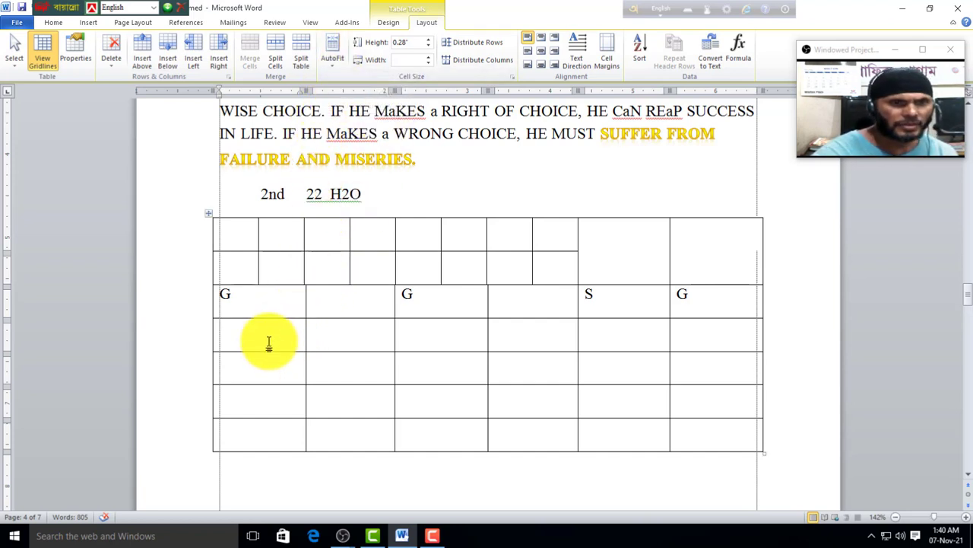
Step: Fill the row under G with DFADFA, FAFQAF, FAFAF, F, F and F
type("DFADFA")
left_click(342, 335)
type("FAFQAF")
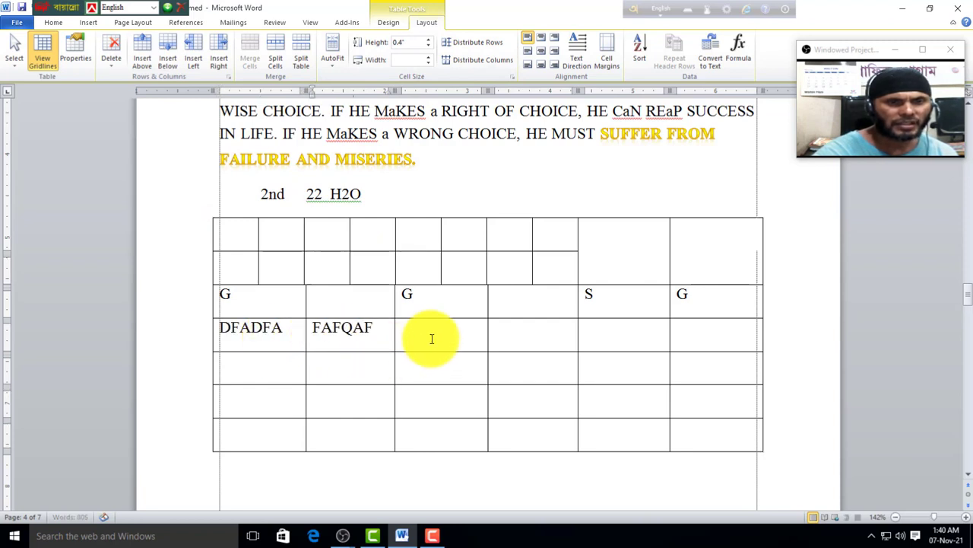
left_click(433, 337)
type("FAFAF")
left_click(517, 337)
type("F")
left_click(608, 347)
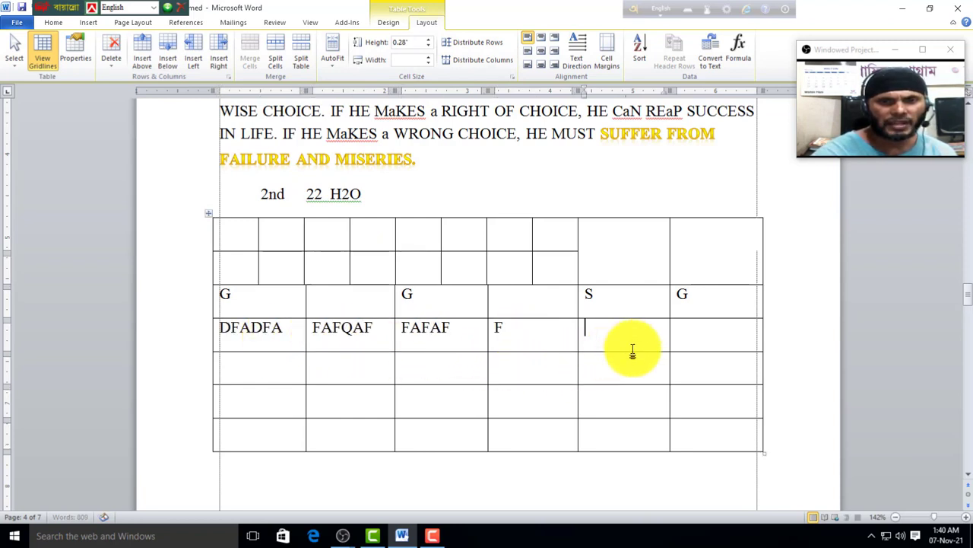
type("F")
left_click(694, 328)
type("F")
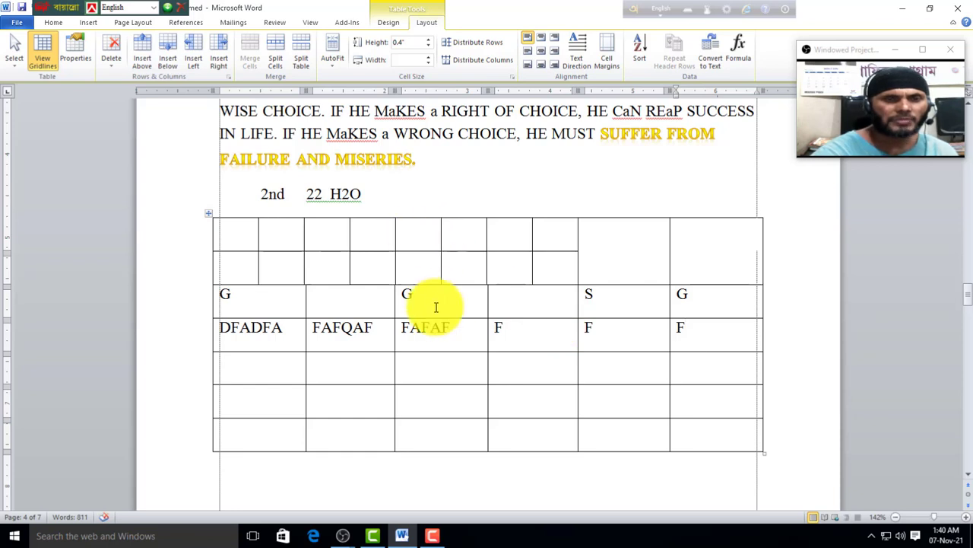
Step: Apply AutoFit Contents, then AutoFit Window, then AutoFit Contents again
left_click(332, 67)
left_click(356, 85)
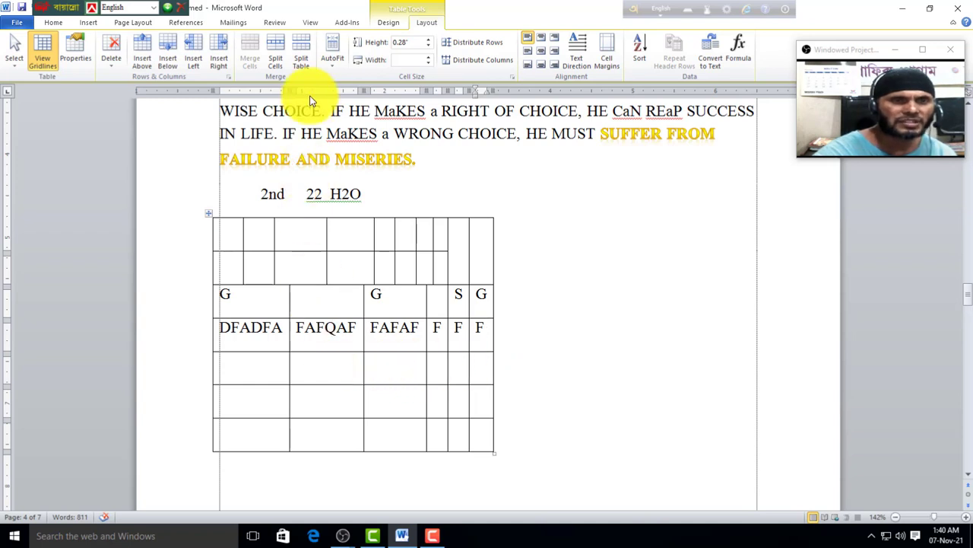
left_click(329, 65)
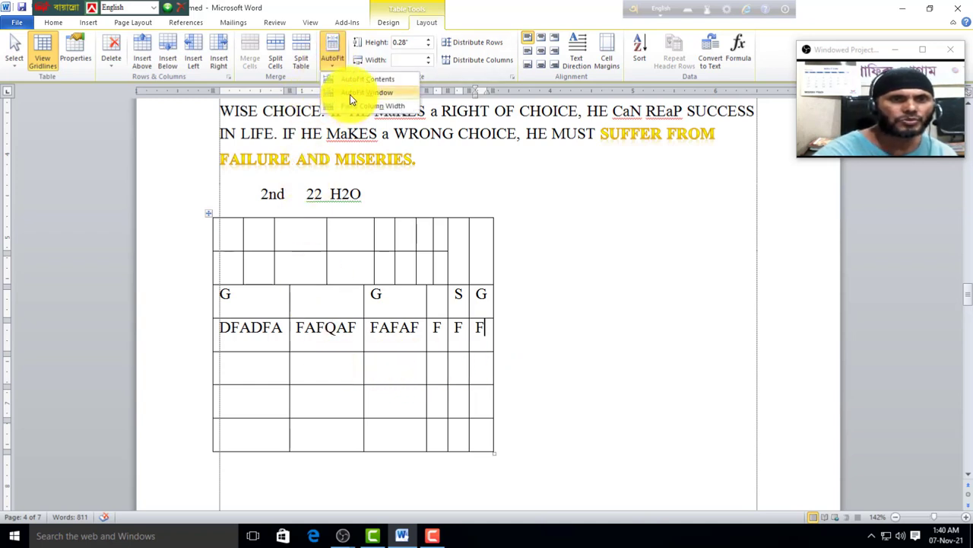
left_click(349, 94)
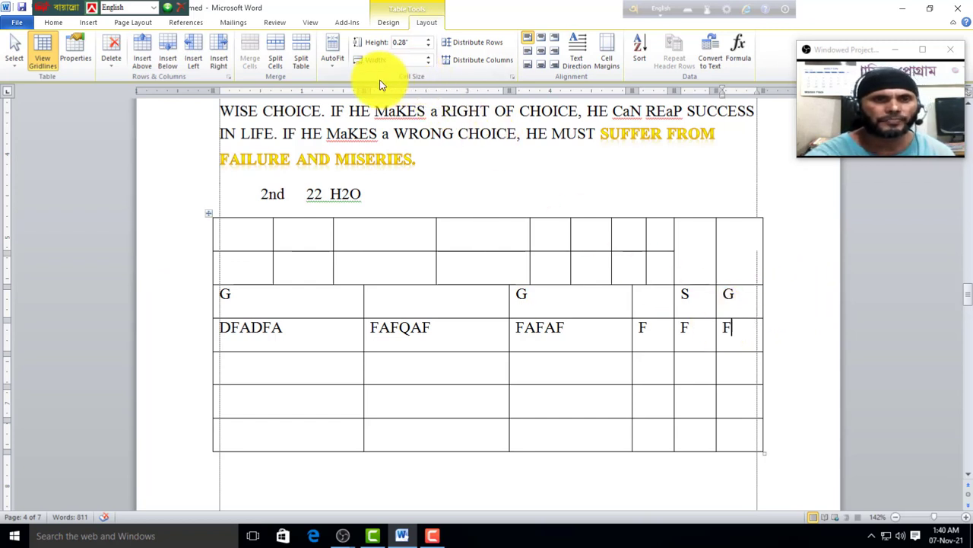
left_click(333, 66)
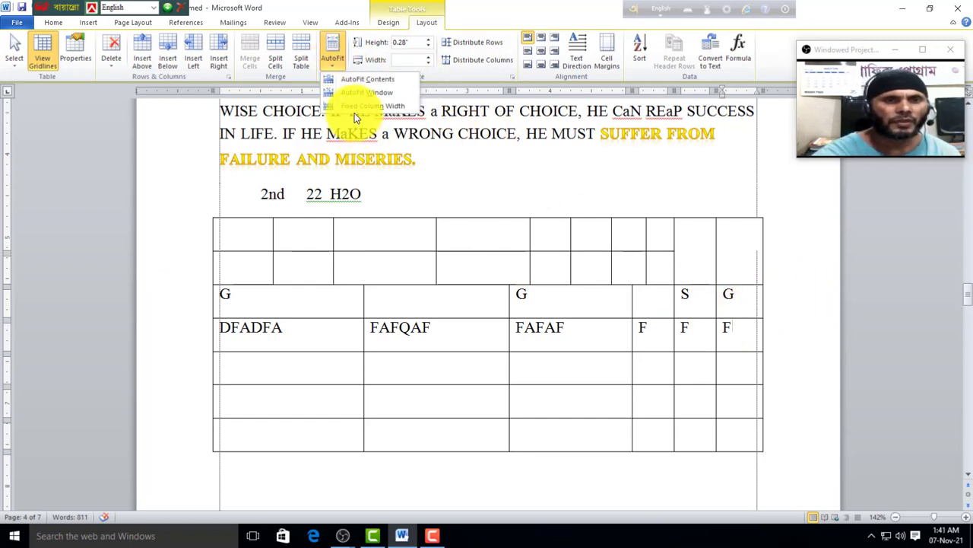
left_click(277, 371)
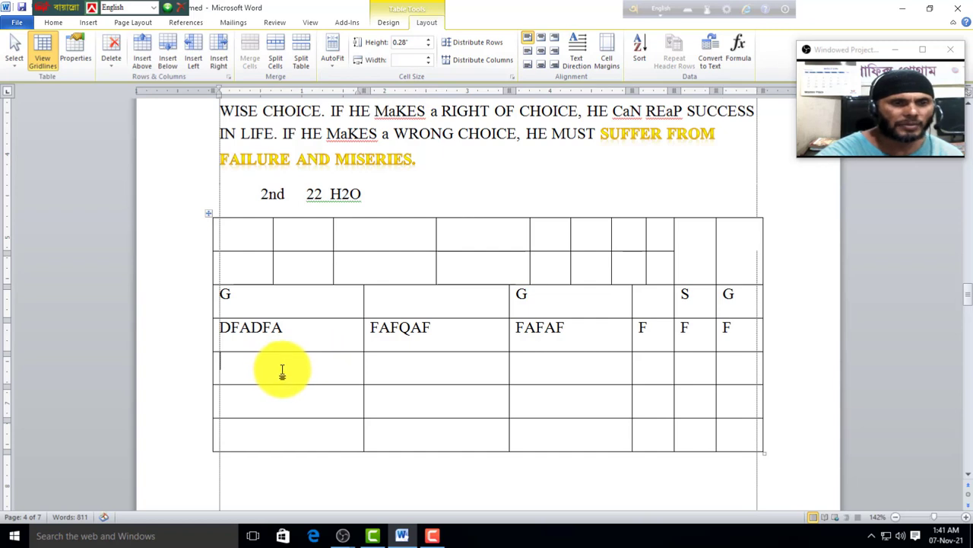
Step: Replace the G run with GDDDDD under fixed column widths and raise the row's height
type("GGGGGGGGGGGGGGGGGGGGGGGGGGGGGGG")
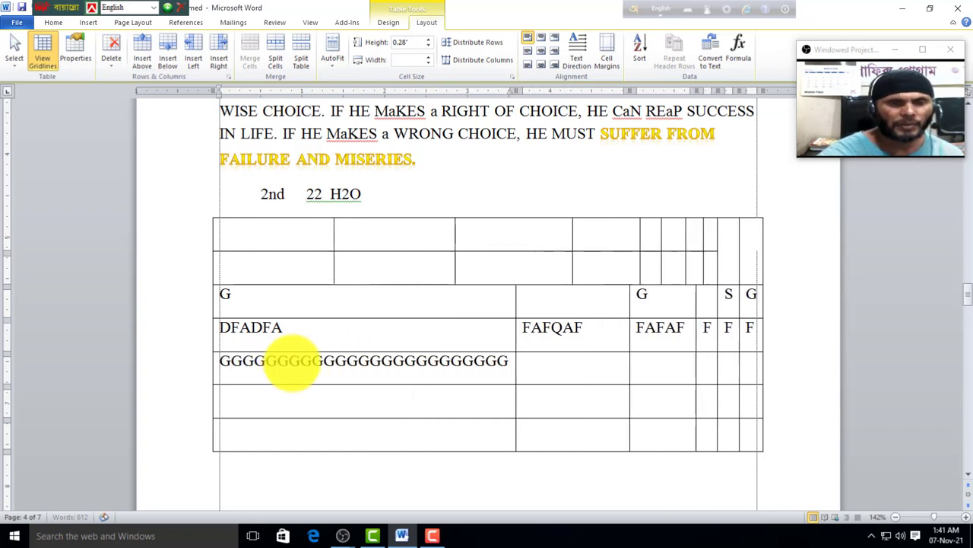
key("BackSpace")
key("BackSpace")
key("BackSpace")
key("BackSpace")
key("BackSpace")
key("BackSpace")
key("BackSpace")
key("BackSpace")
key("BackSpace")
key("BackSpace")
key("BackSpace")
key("BackSpace")
key("BackSpace")
key("BackSpace")
key("BackSpace")
key("BackSpace")
key("BackSpace")
key("BackSpace")
key("BackSpace")
key("BackSpace")
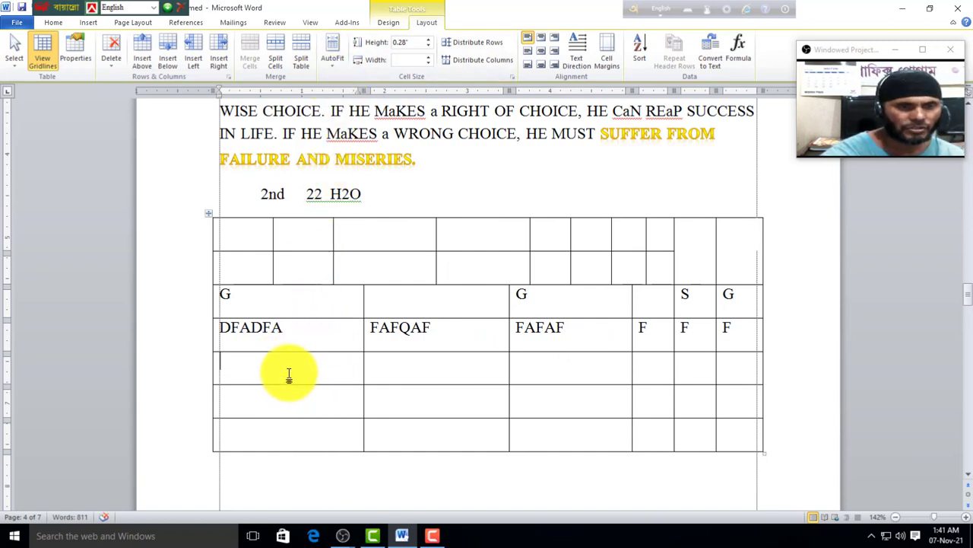
left_click(332, 68)
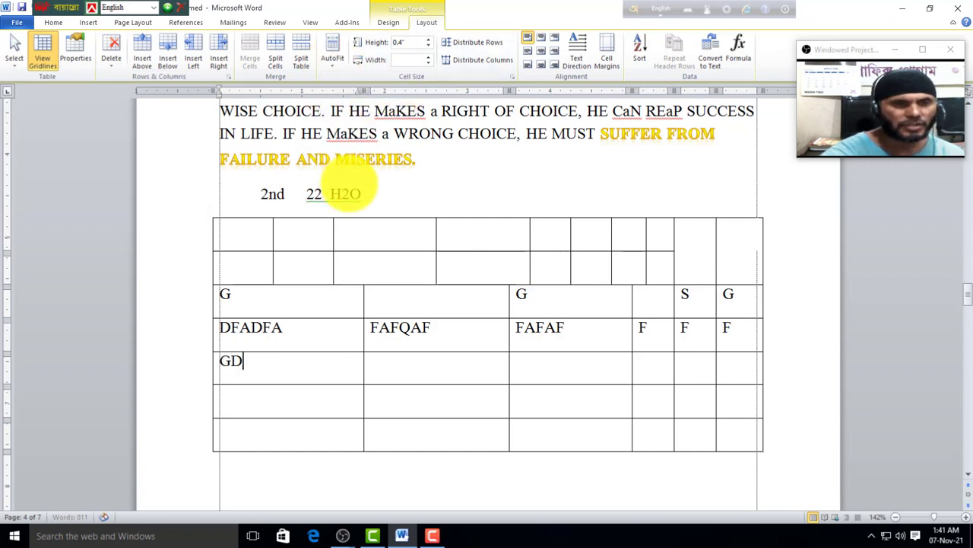
type("DDDDDDDDDDDDDDDDDDDDDDDDDDDDDDD")
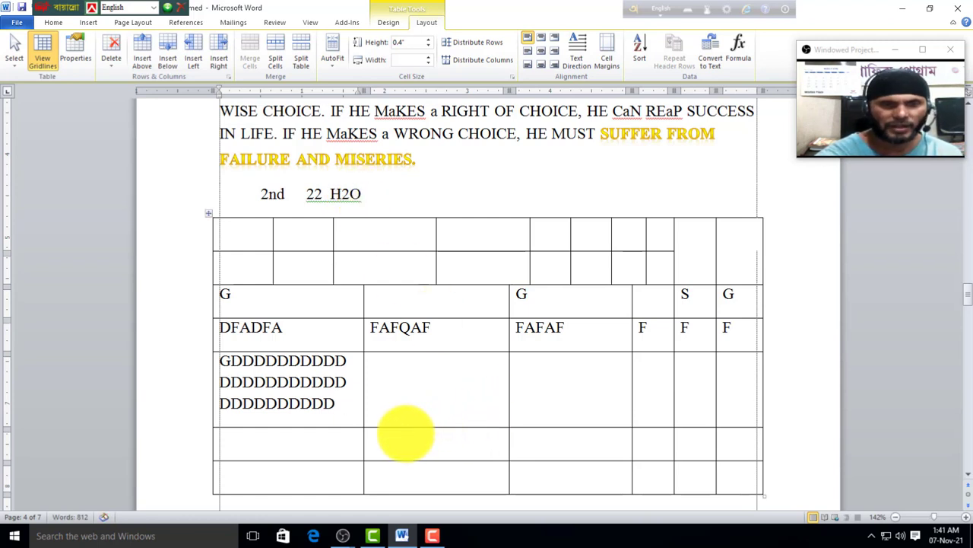
key("BackSpace")
key("BackSpace")
key("BackSpace")
key("BackSpace")
key("BackSpace")
key("BackSpace")
key("BackSpace")
key("BackSpace")
key("BackSpace")
key("BackSpace")
key("BackSpace")
key("BackSpace")
key("BackSpace")
key("BackSpace")
key("BackSpace")
key("BackSpace")
key("BackSpace")
key("BackSpace")
key("BackSpace")
key("BackSpace")
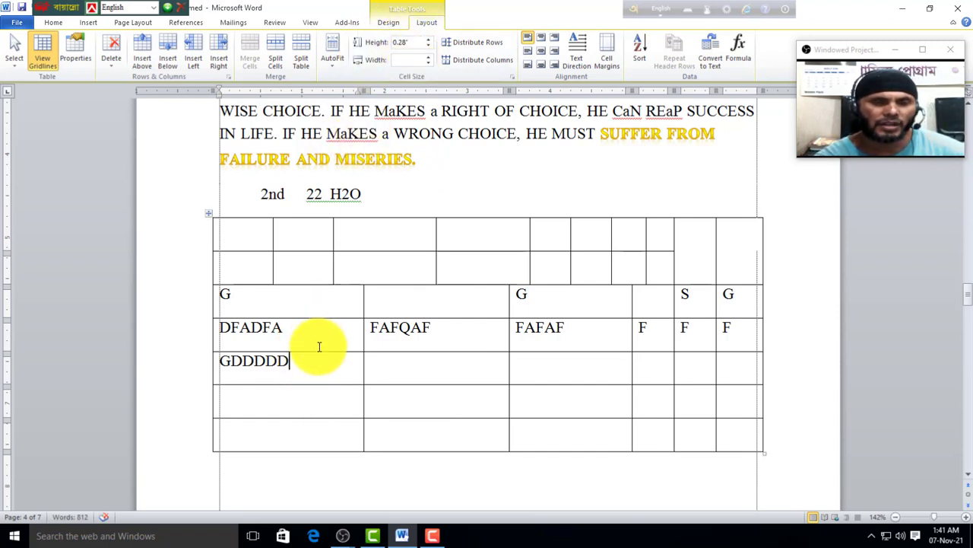
left_click(429, 40)
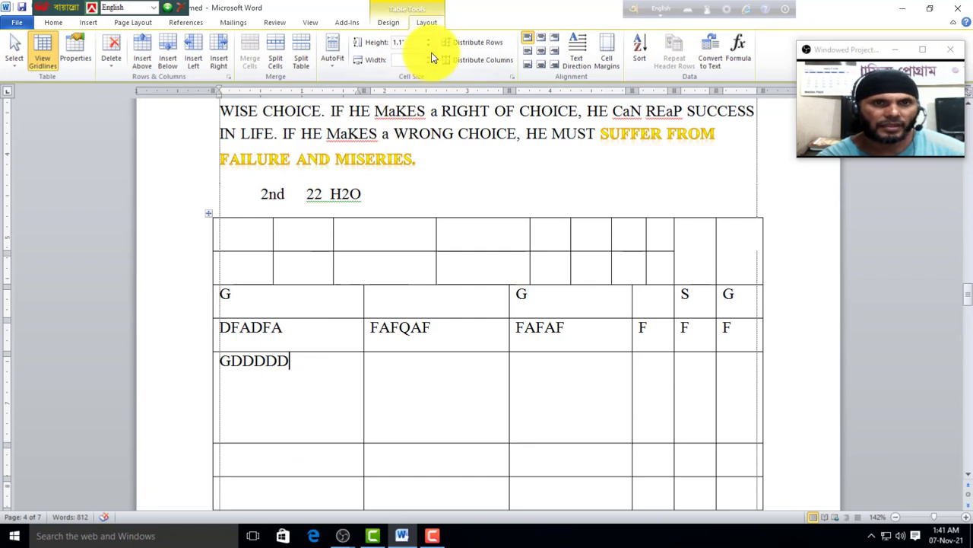
Step: Set the table's first column width to 1 inch after trying 0.8 and 2 inches
left_click(428, 47)
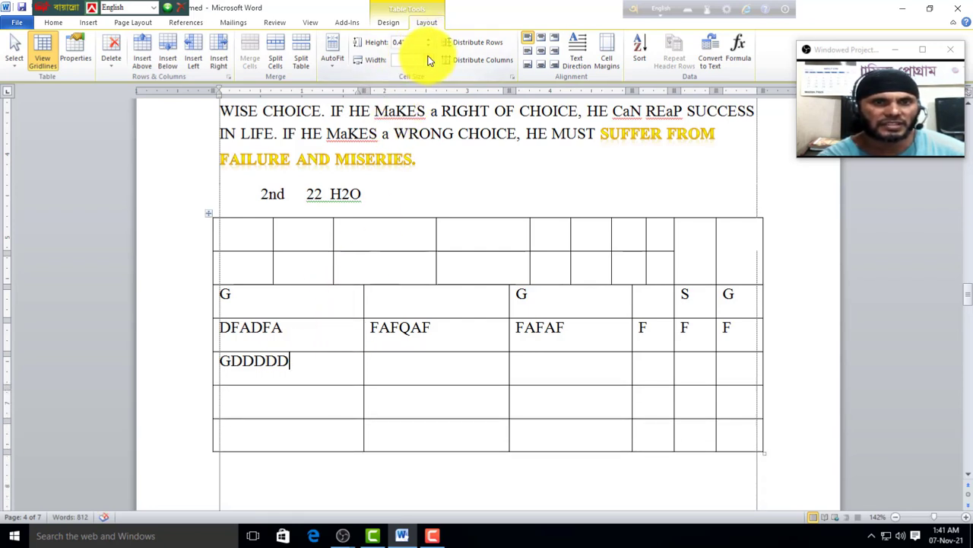
left_click(429, 58)
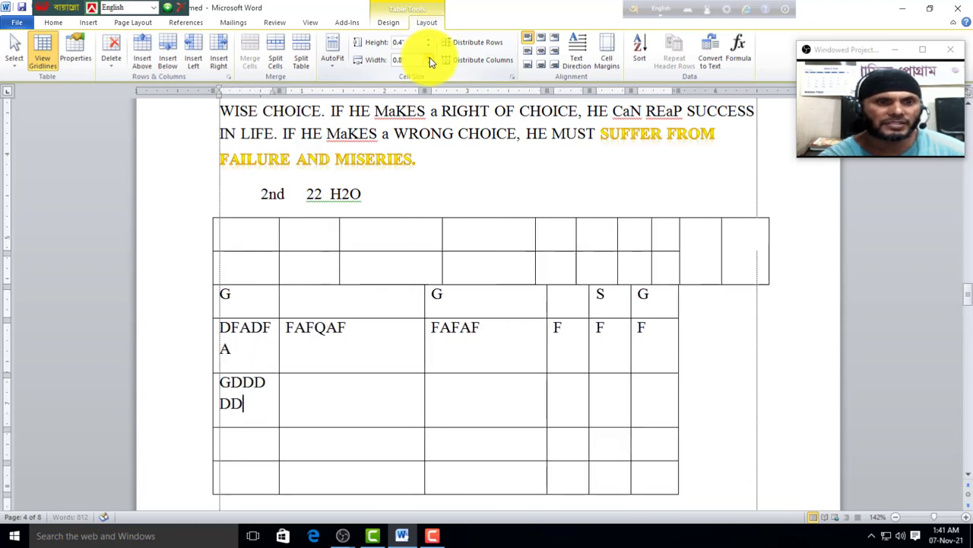
left_click(430, 57)
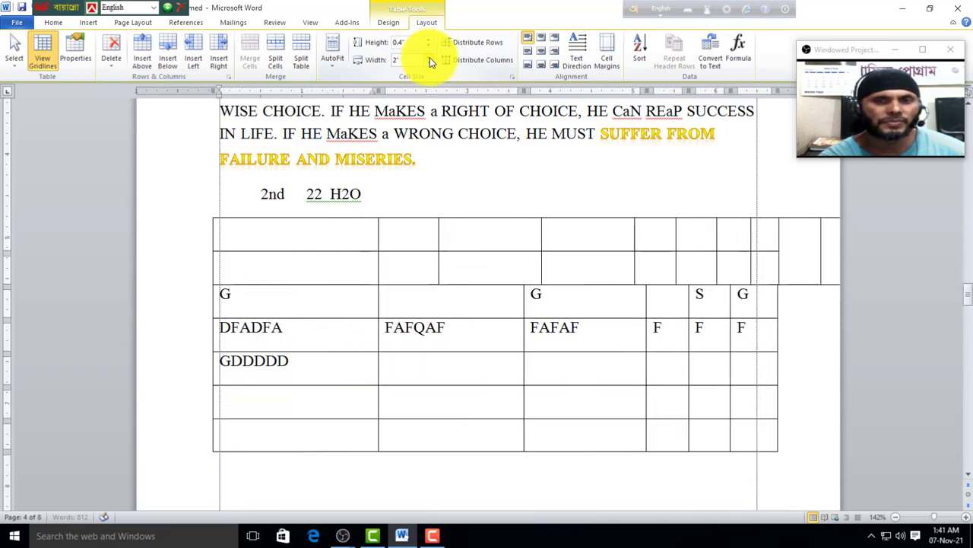
left_click(430, 64)
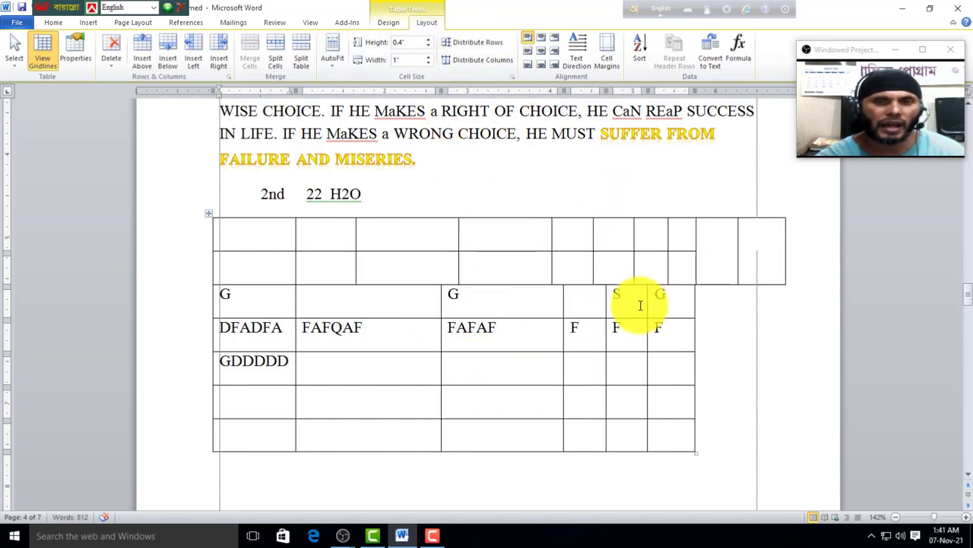
Step: Add a blank line under the last-column G and distribute the rows evenly to about 0.79"
left_click(674, 308)
key("Return")
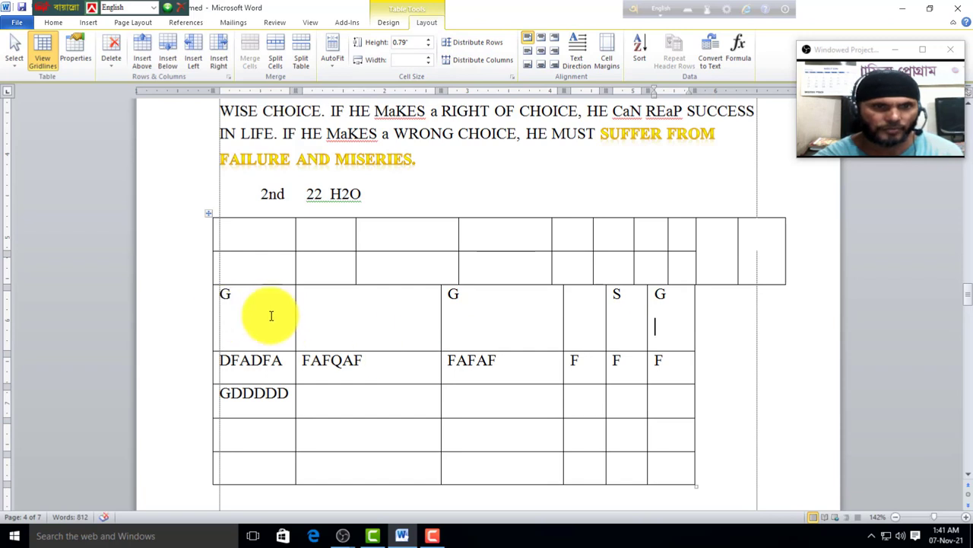
scroll(578, 368, "down", 1)
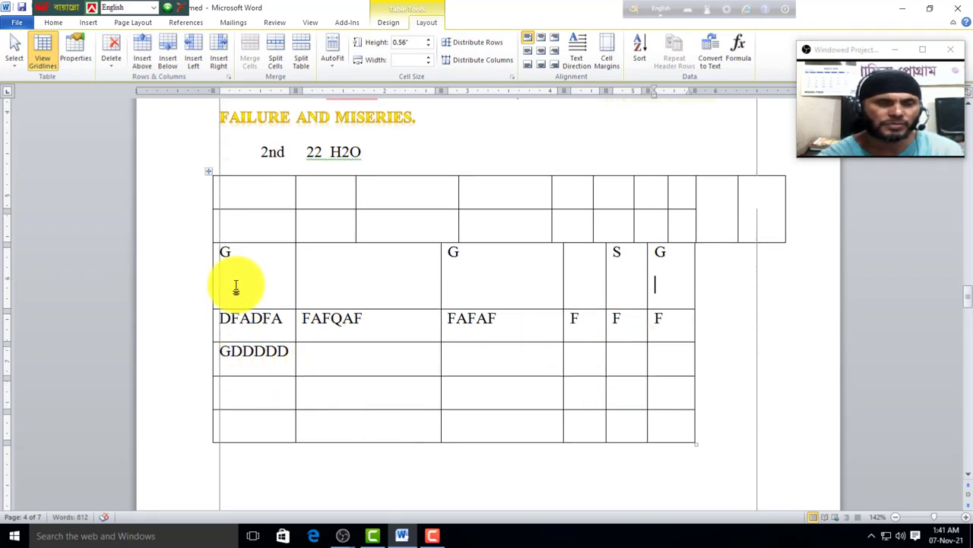
left_click(468, 43)
scroll(391, 297, "down", 3)
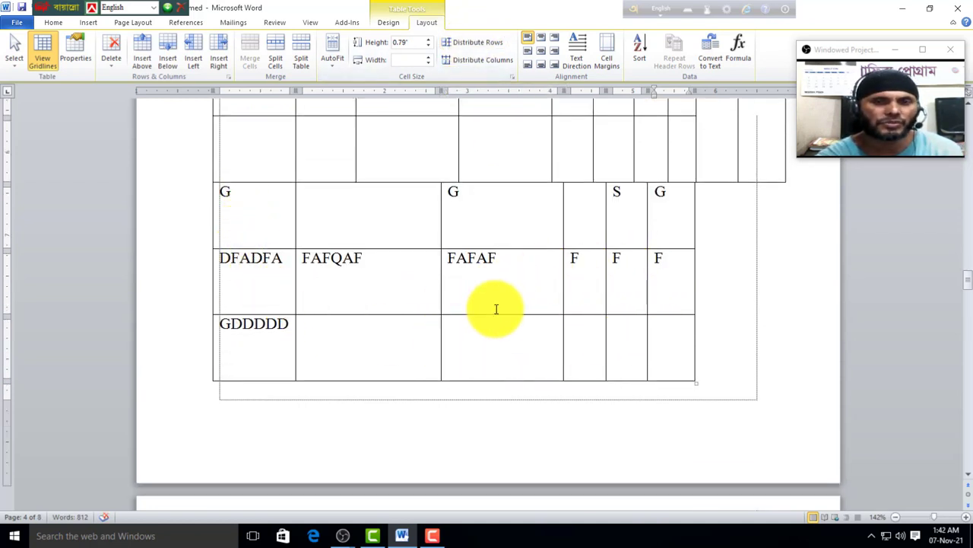
Step: Try Distribute Columns, dismiss the warning, and move to the empty line below the table on page 5
scroll(495, 309, "down", 7)
scroll(476, 387, "up", 6)
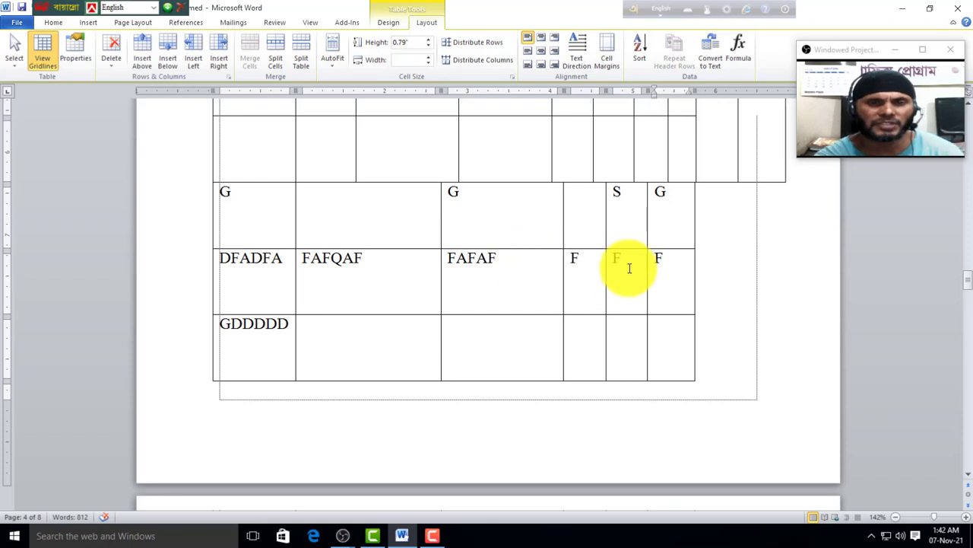
left_click(494, 60)
left_click(477, 304)
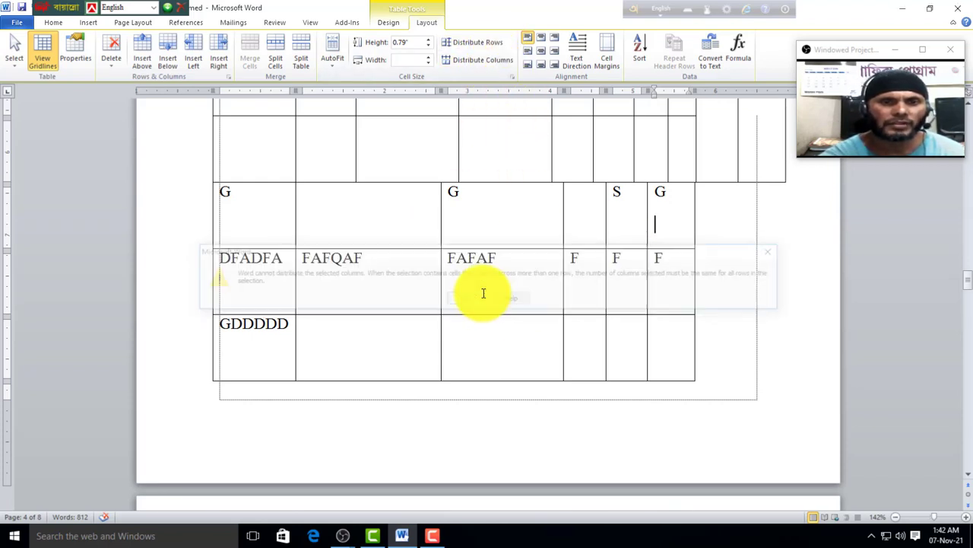
scroll(497, 289, "down", 8)
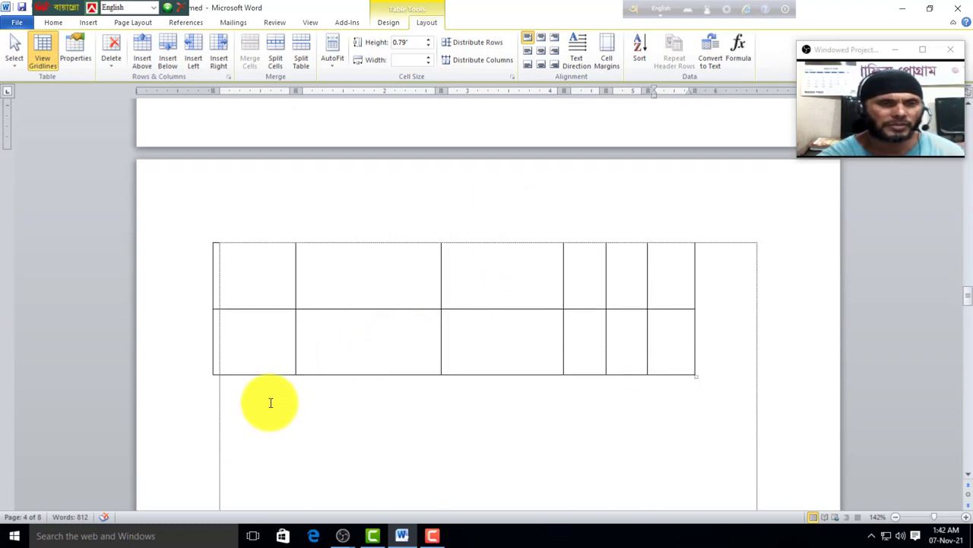
left_click(274, 403)
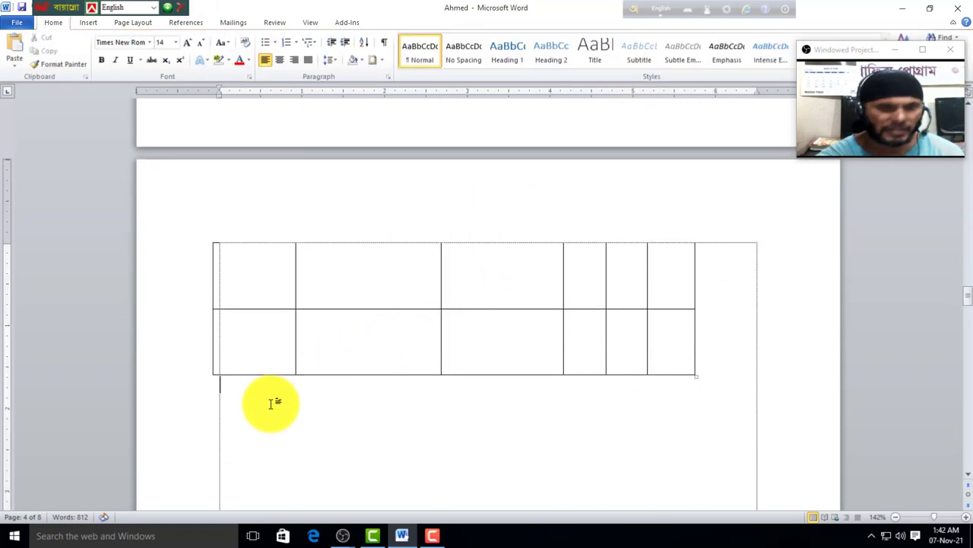
Step: Insert a 6-column by 3-row table
left_click(88, 22)
left_click(96, 47)
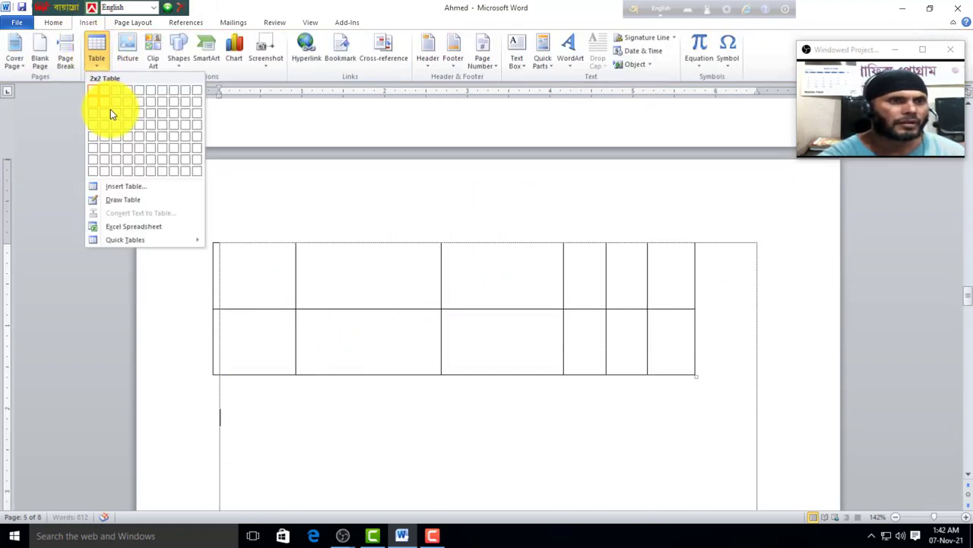
left_click(147, 119)
scroll(466, 362, "down", 1)
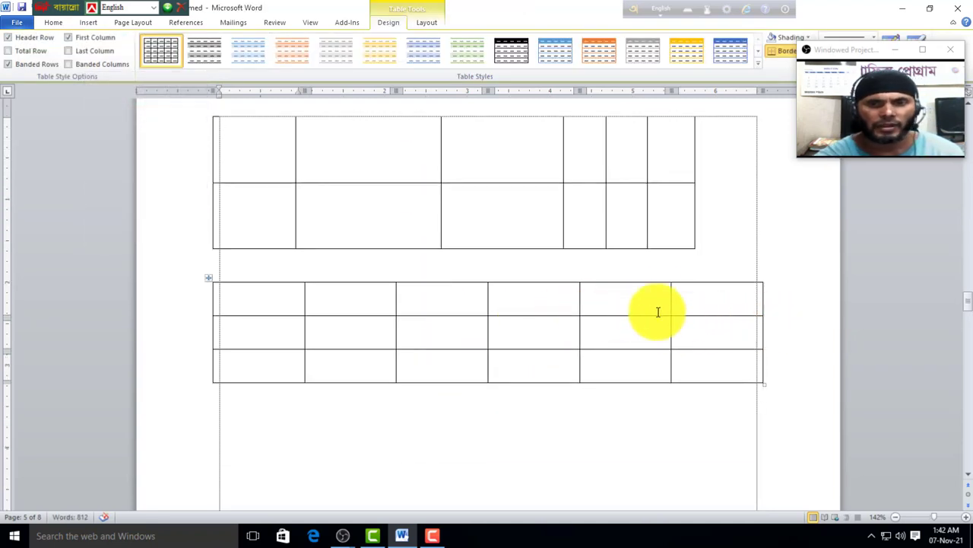
Step: Drag the new table's last and first column borders to resize them
left_click_drag(670, 304, 622, 302)
left_click(304, 300)
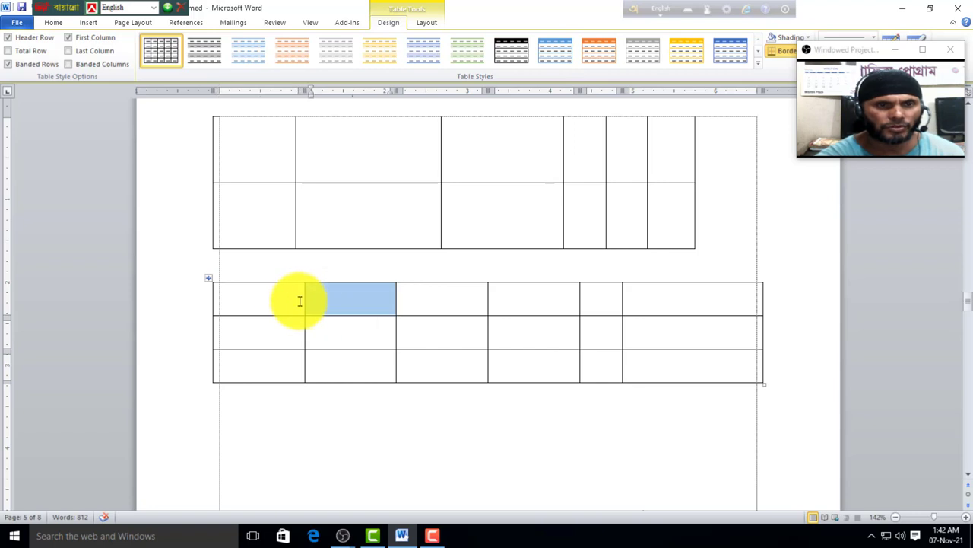
left_click(297, 302)
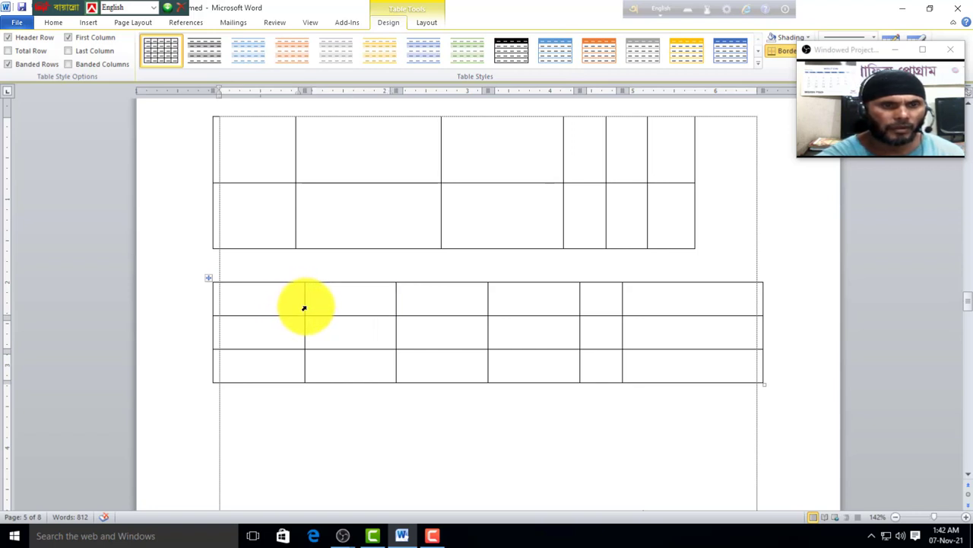
left_click_drag(303, 304, 266, 304)
Step: Type the header entries GFS, GS, GS, SG, SG and SGH across the first row
type("GFS")
left_click(326, 302)
type("GS")
left_click(449, 306)
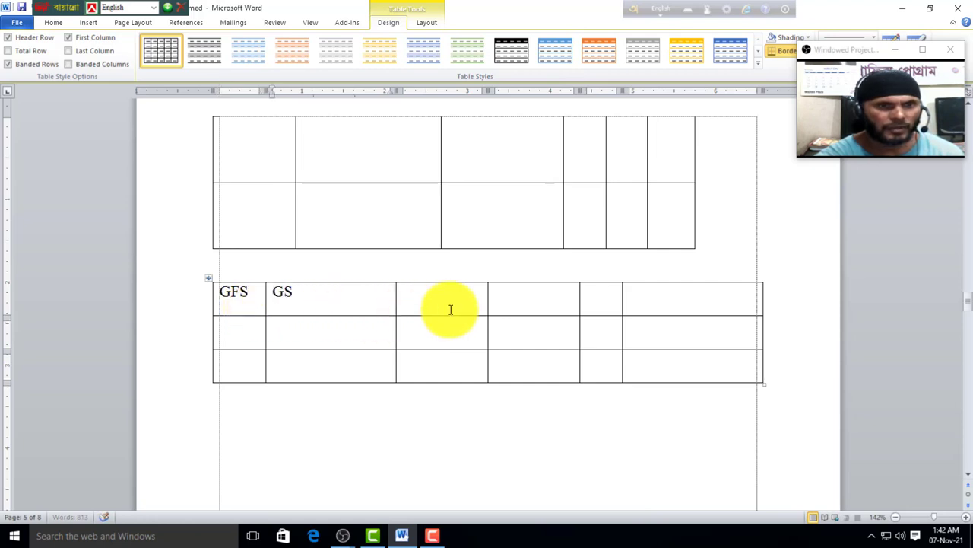
type("GS")
left_click(551, 298)
type("SG")
left_click(609, 305)
type("SG")
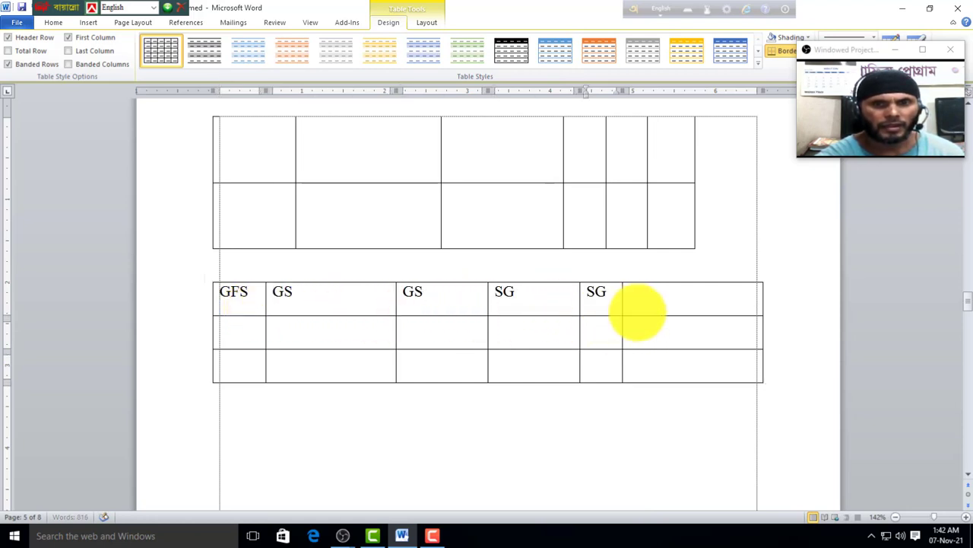
left_click(658, 300)
type("SGHGHHH")
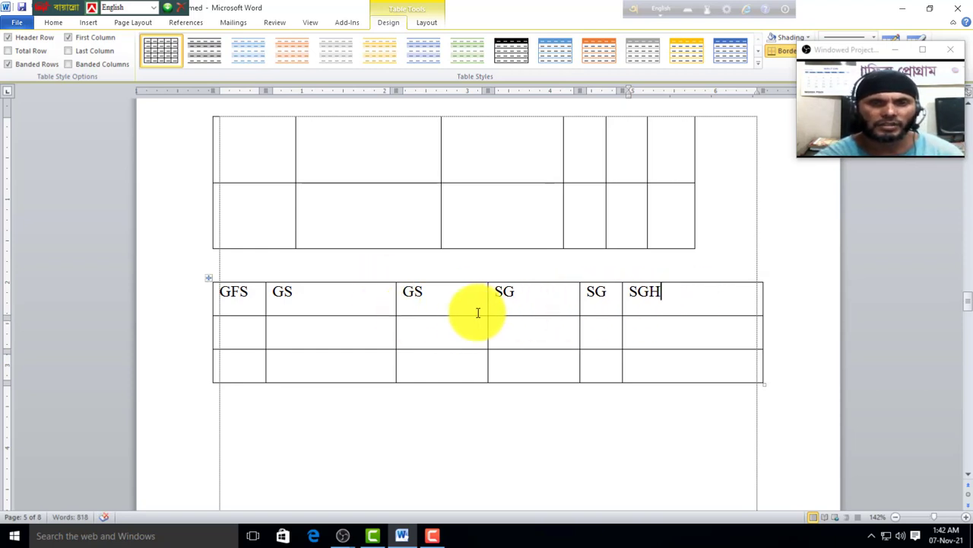
Step: Make the second table's columns equal width and add a blank line under SG for a taller header row
left_click(402, 342)
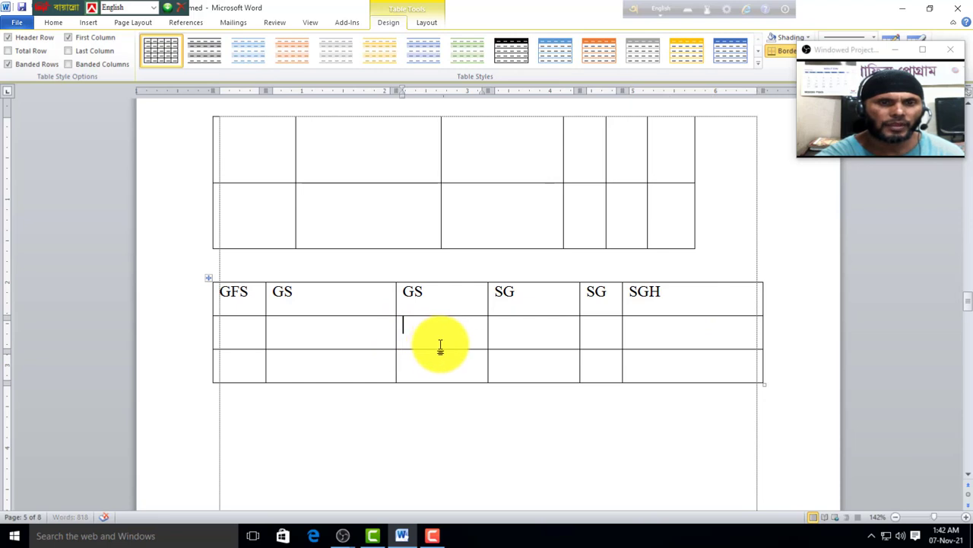
left_click(428, 22)
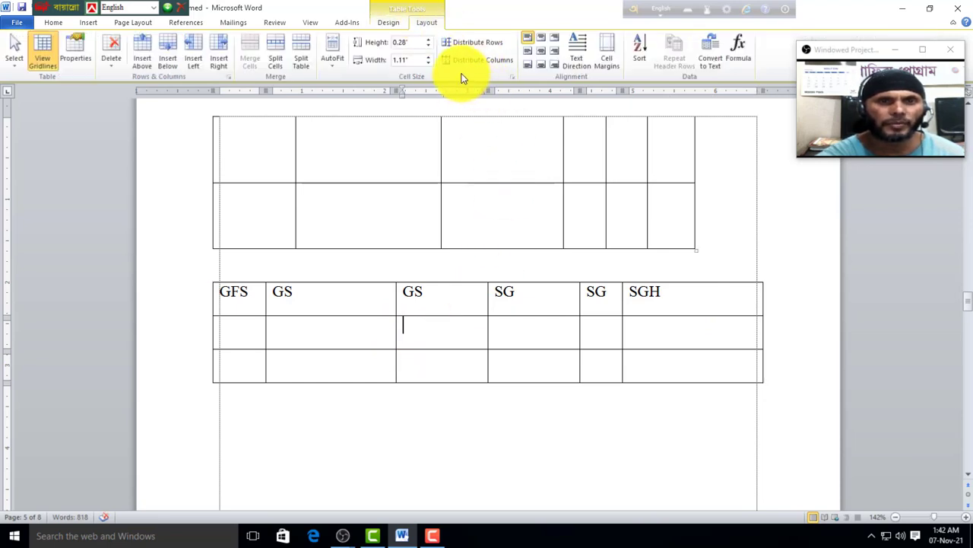
left_click(494, 62)
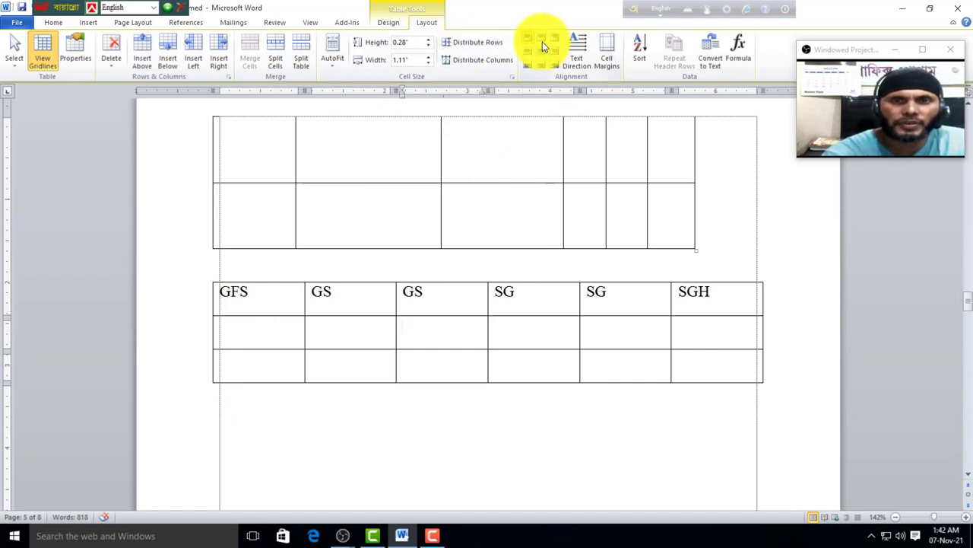
key("Return")
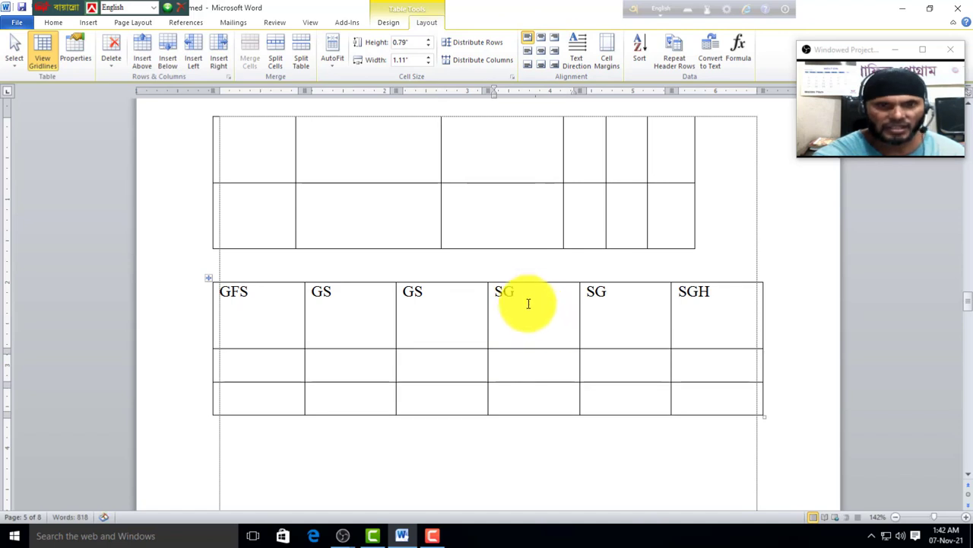
left_click_drag(496, 289, 542, 314)
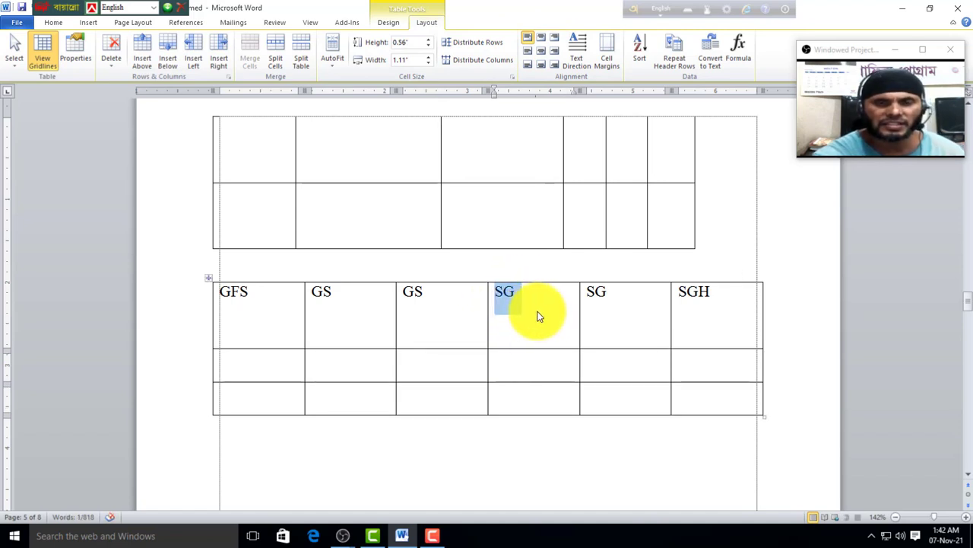
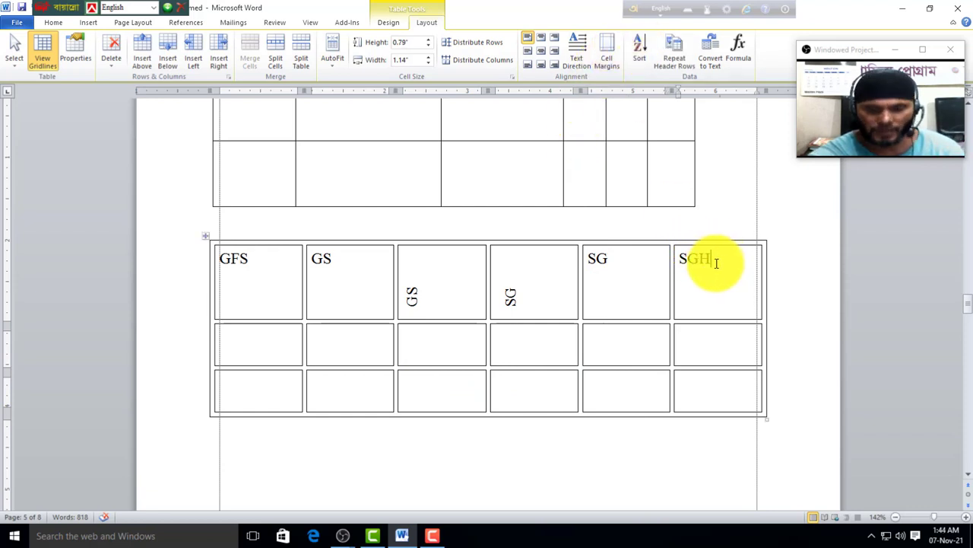
Step: Delete SGH and SG from the last two header cells
key("BackSpace")
key("BackSpace")
key("BackSpace")
left_click_drag(636, 280, 271, 282)
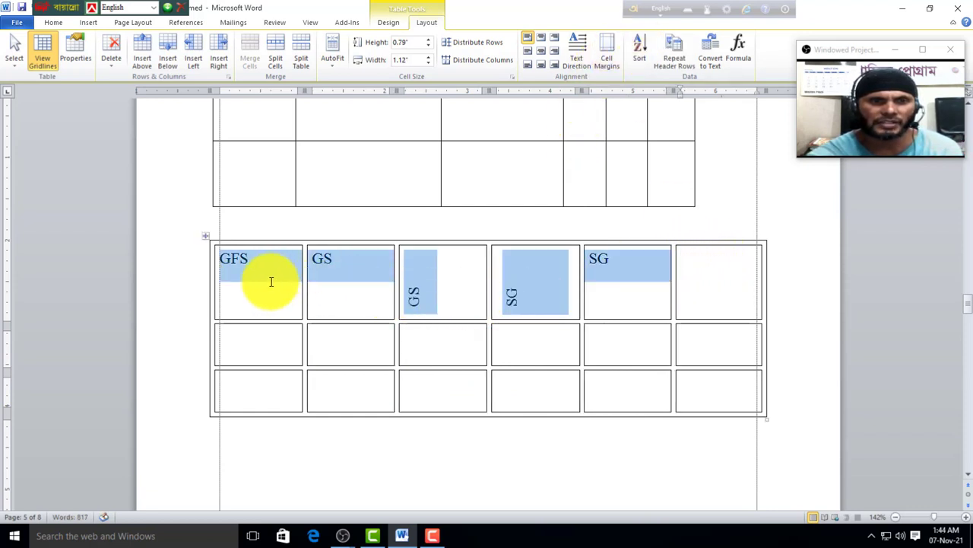
key("BackSpace")
left_click(508, 287)
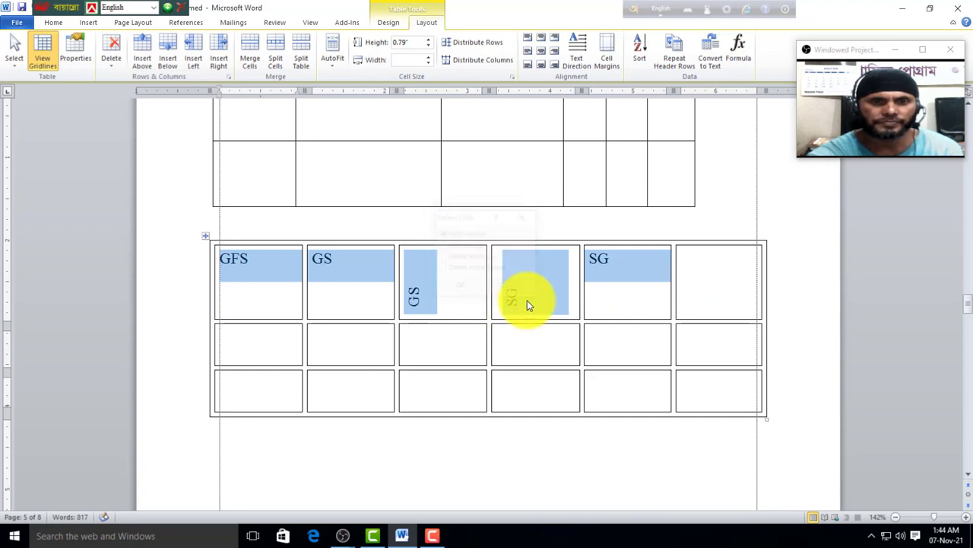
left_click(637, 269)
key("BackSpace")
key("BackSpace")
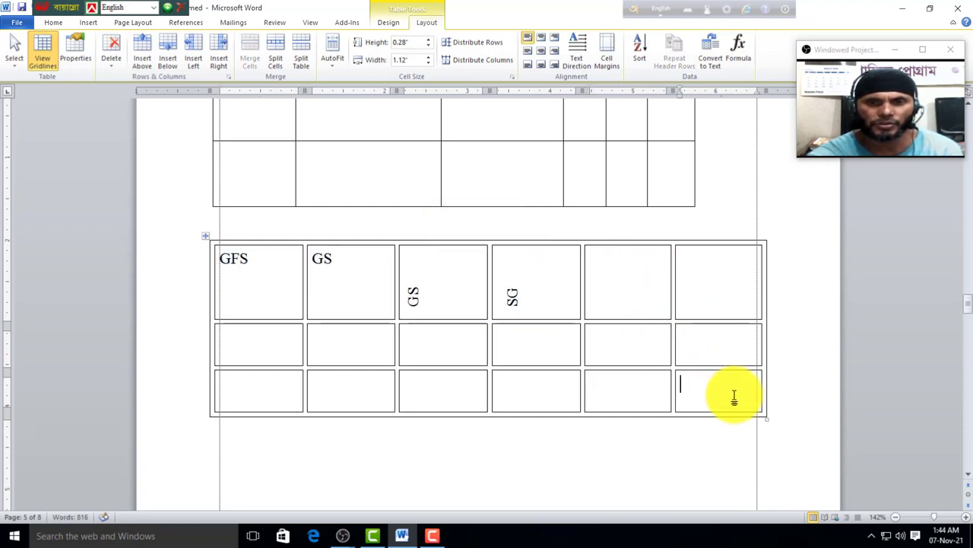
Step: Add two rows at the table bottom and number the last column 4, 3, 2, 1
left_click(740, 399)
key("Tab")
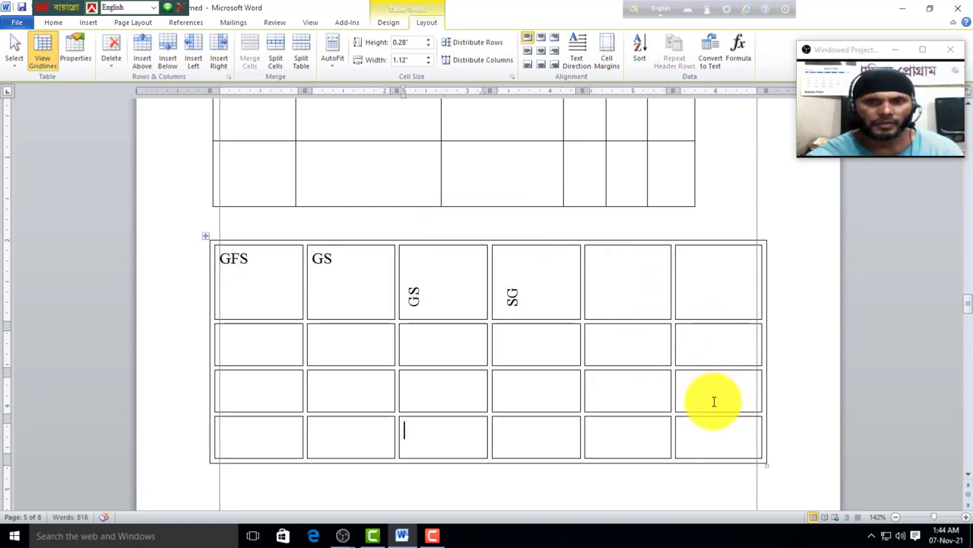
key("Tab")
key("Tab")
scroll(709, 354, "down", 1)
left_click(707, 311)
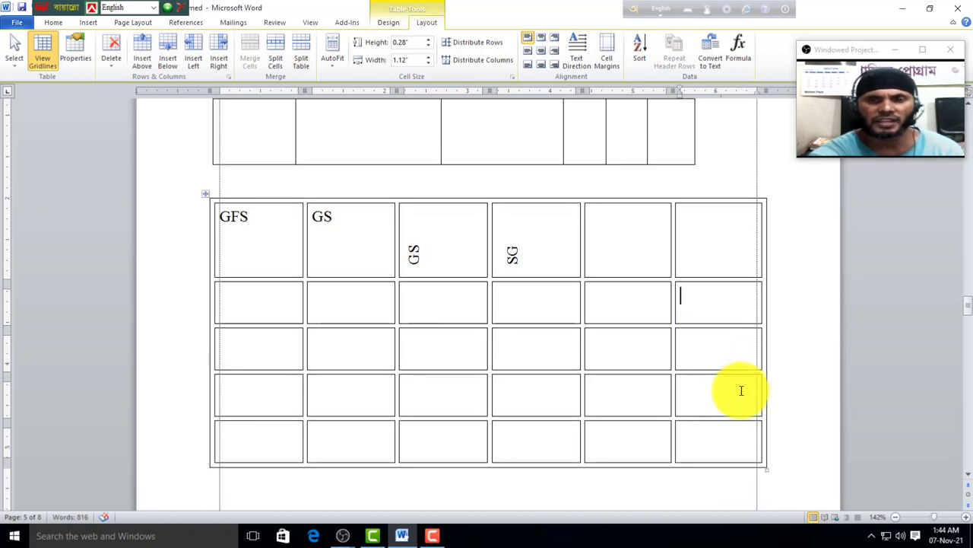
type("4")
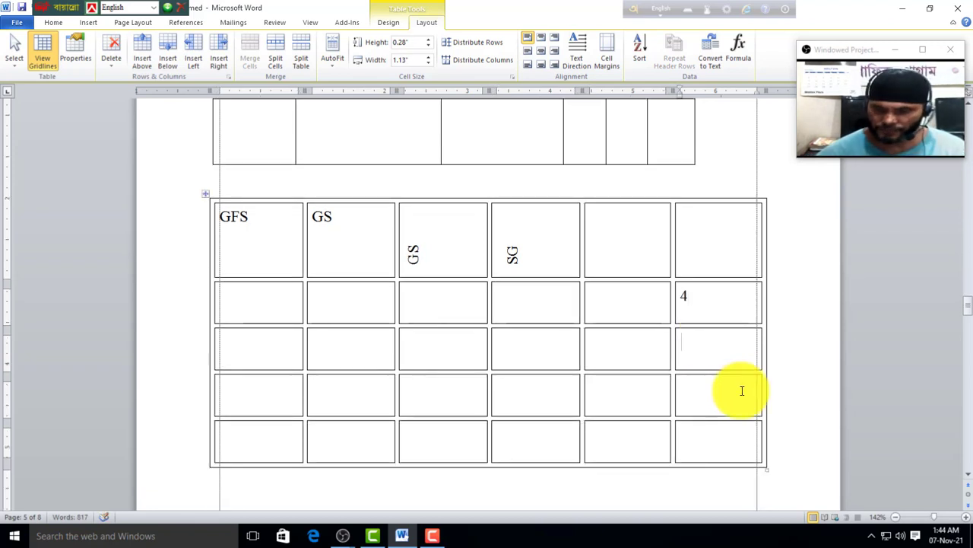
key("Down")
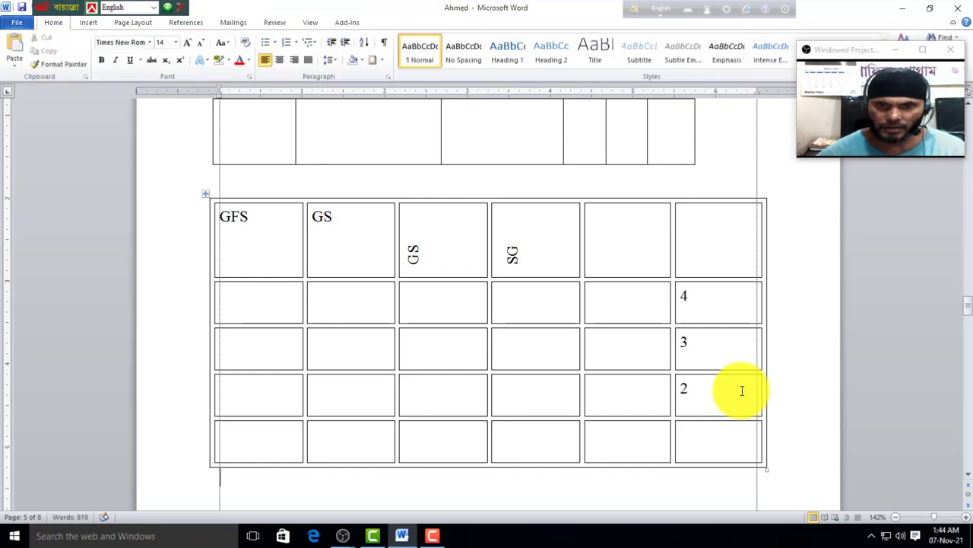
left_click(739, 440)
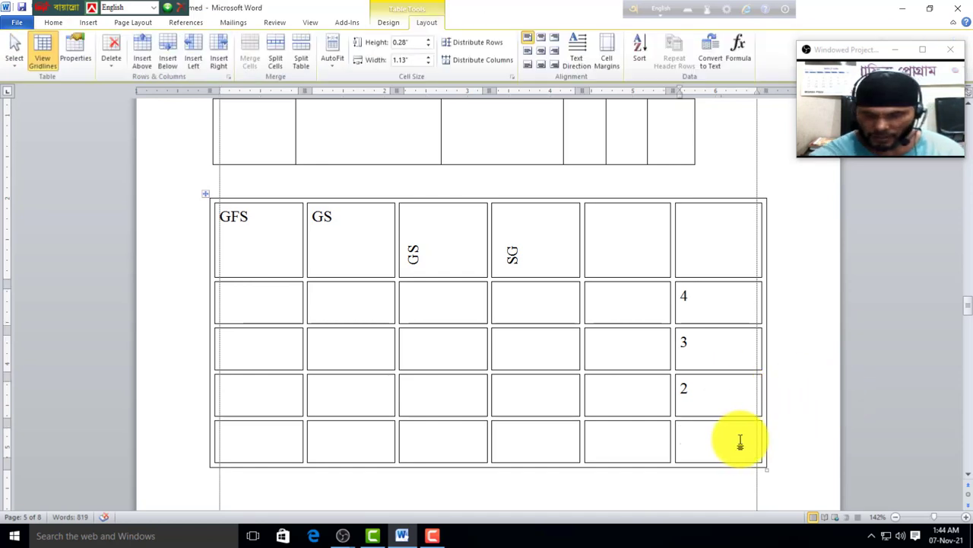
type("1")
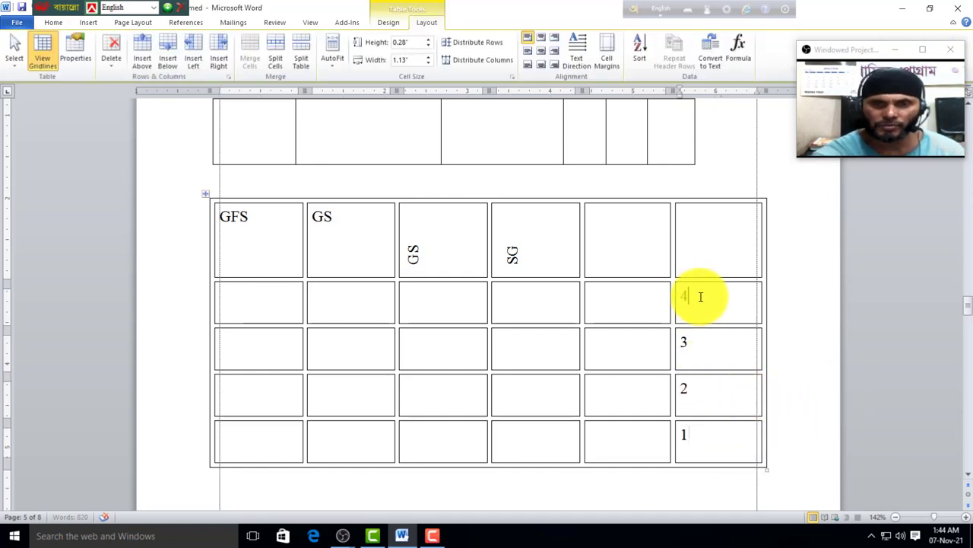
left_click_drag(700, 297, 704, 446)
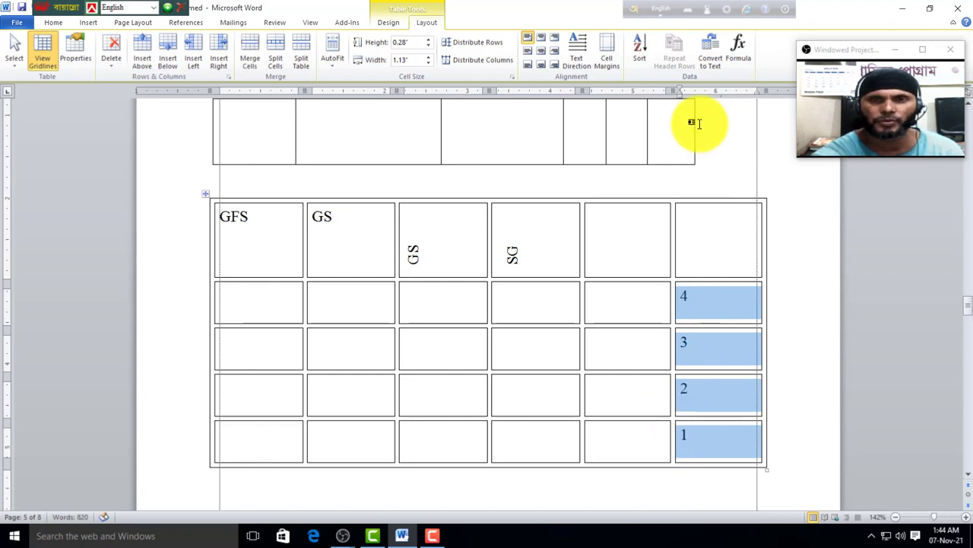
Step: Sort the selected last-column numbers in ascending order
left_click(638, 60)
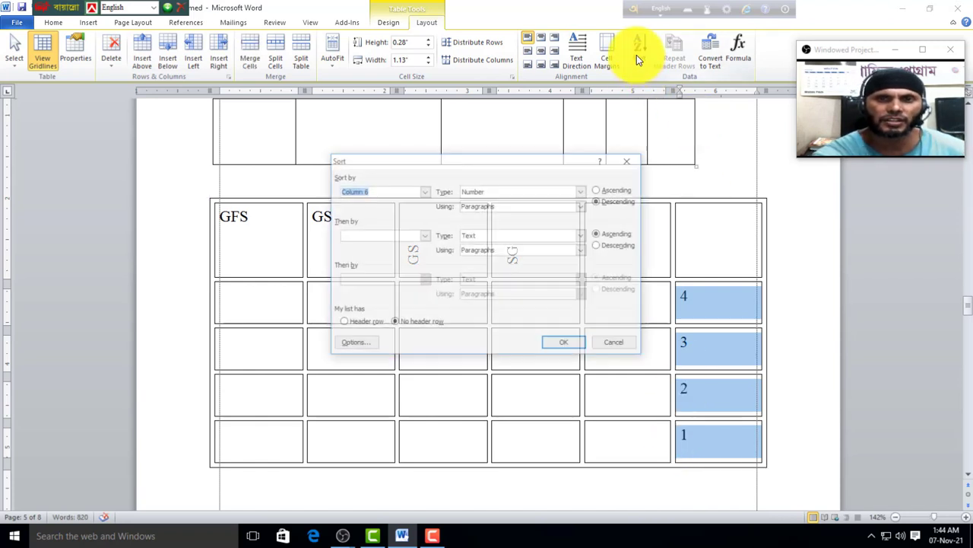
left_click(599, 190)
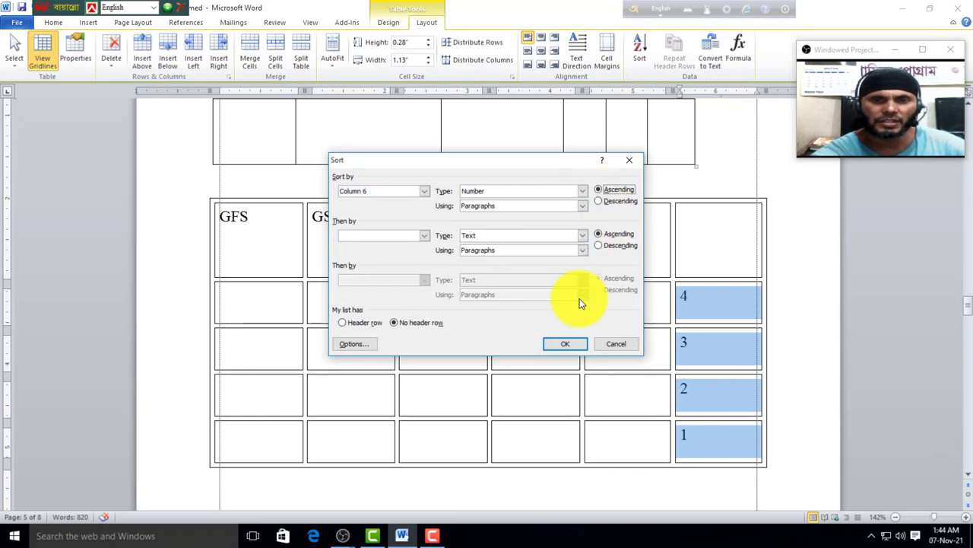
left_click(570, 345)
left_click(701, 321)
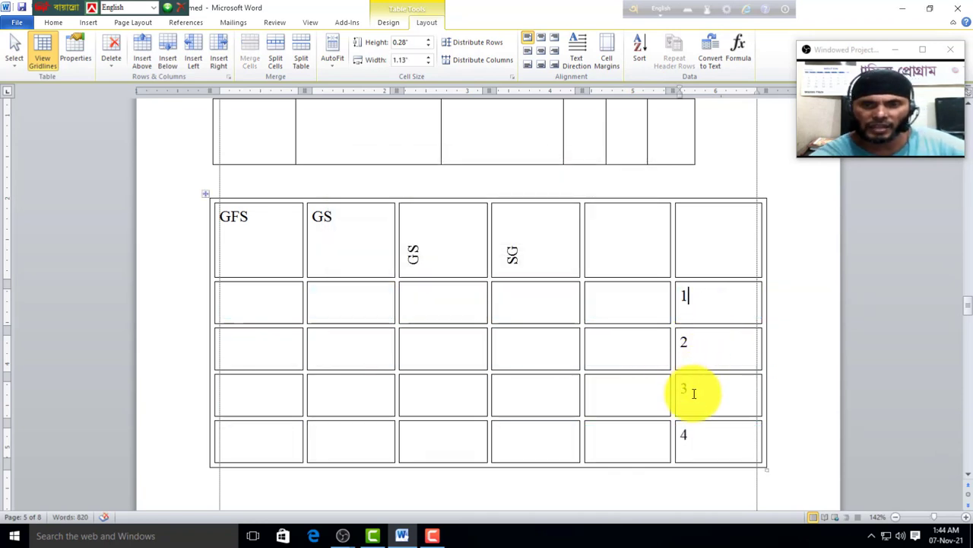
Step: Re-sort the column descending to read 4, 3, 2, 1, then add an empty bottom row
scroll(696, 437, "down", 2)
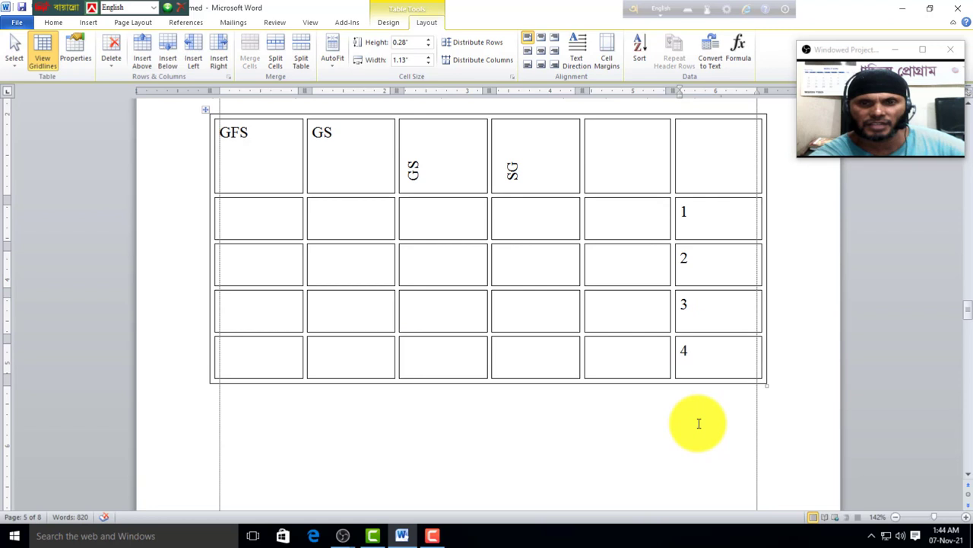
left_click(705, 363)
left_click_drag(703, 222, 702, 370)
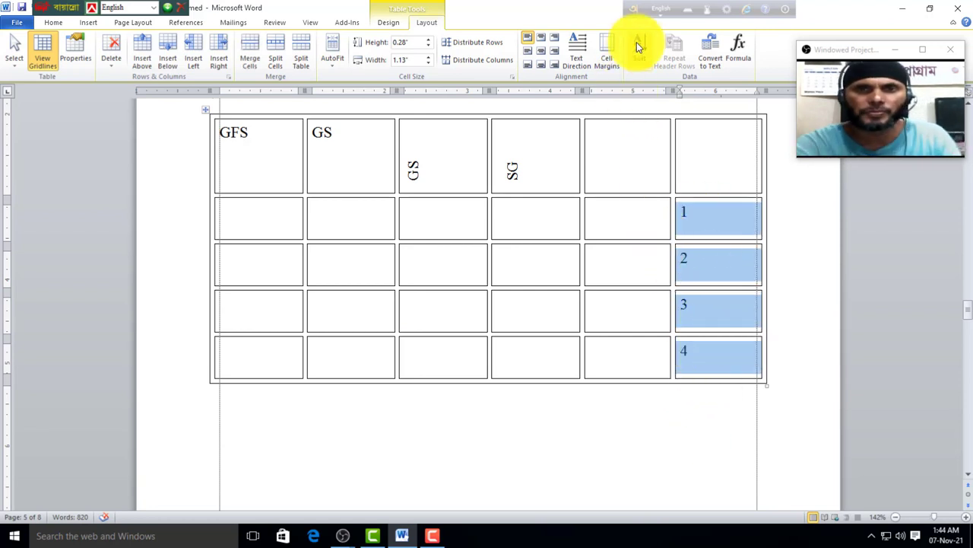
left_click(639, 47)
left_click(602, 203)
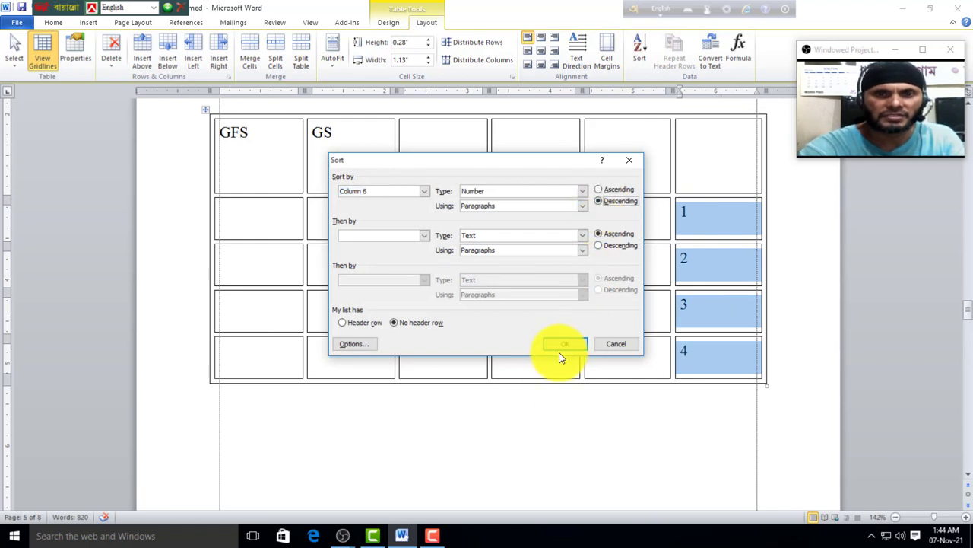
left_click(574, 347)
left_click(697, 217)
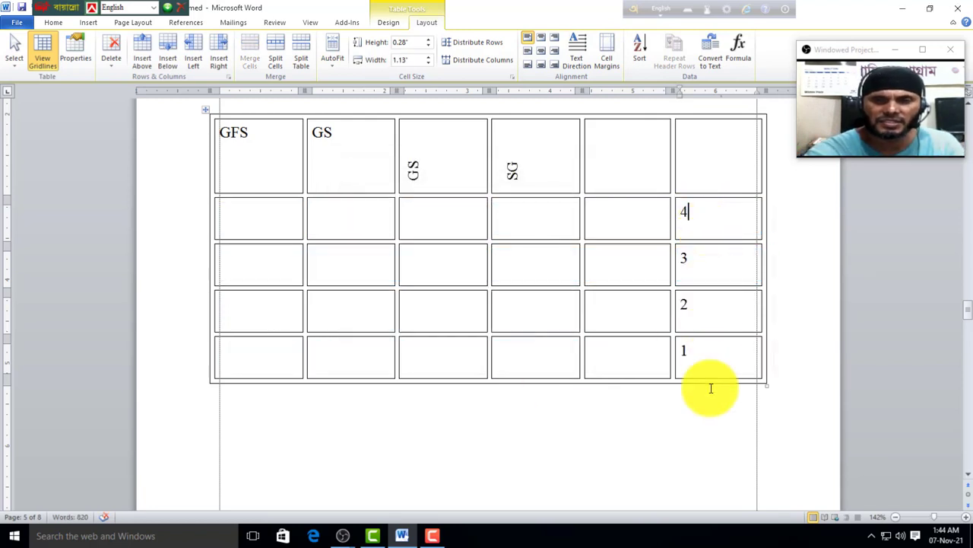
key("Tab")
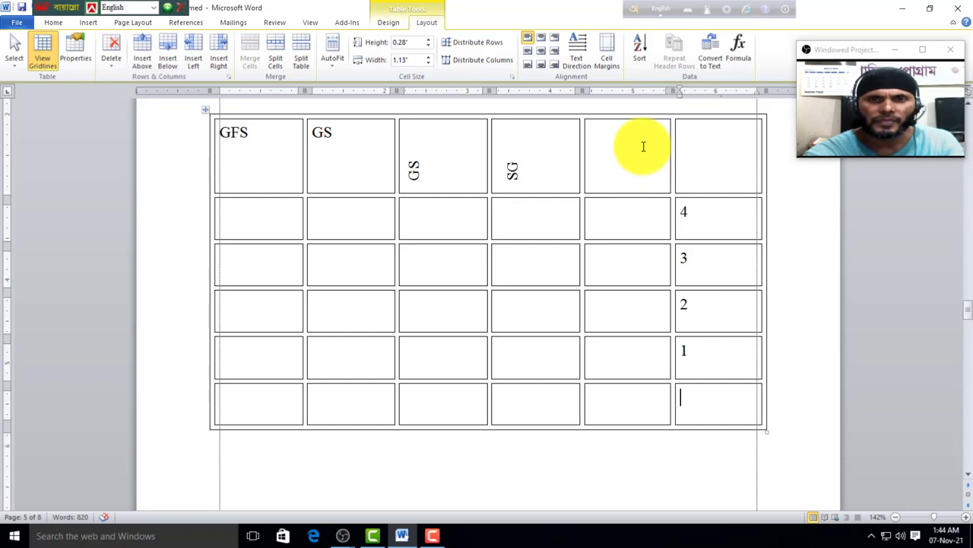
Step: Put a =SUM(ABOVE) formula giving 10 in the bottom-right cell; try Convert to Text, then undo it
left_click(737, 61)
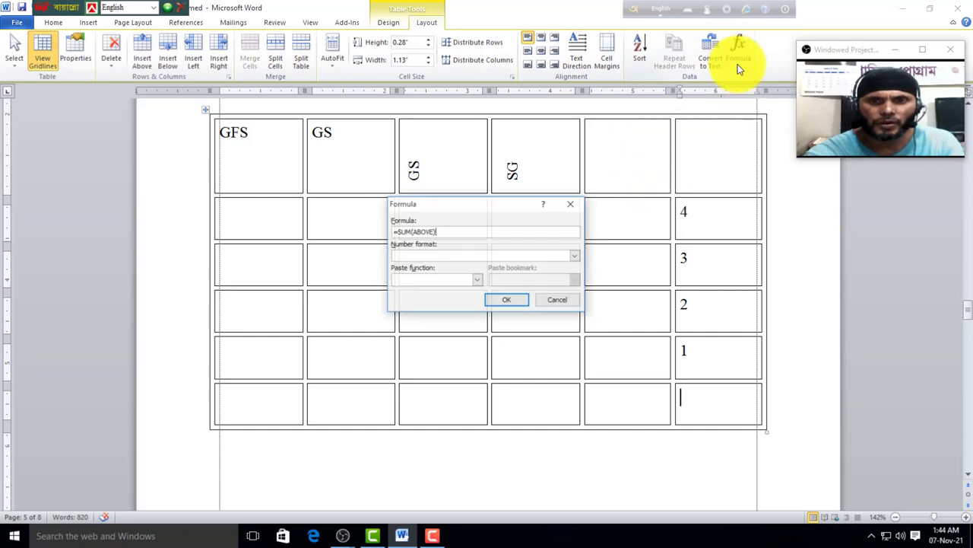
left_click(502, 302)
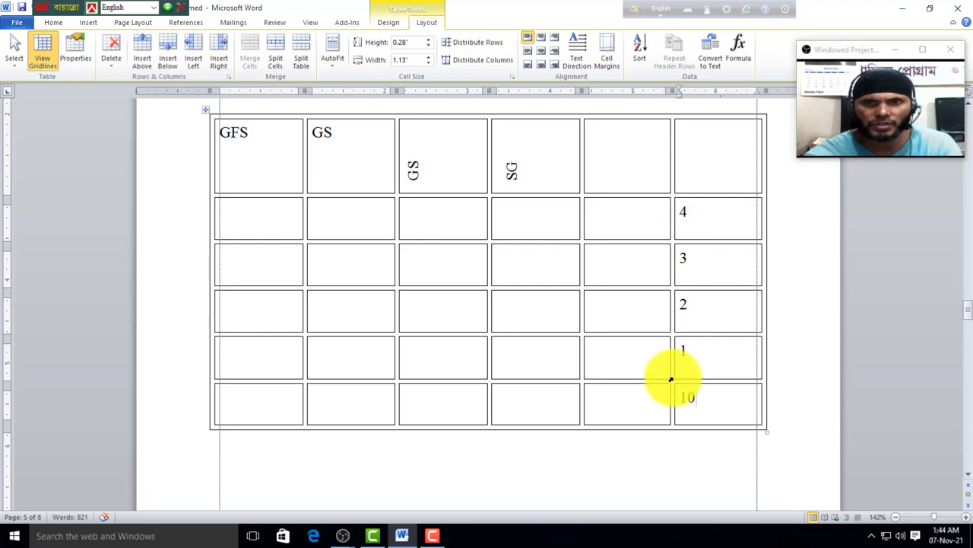
left_click(707, 58)
left_click(488, 306)
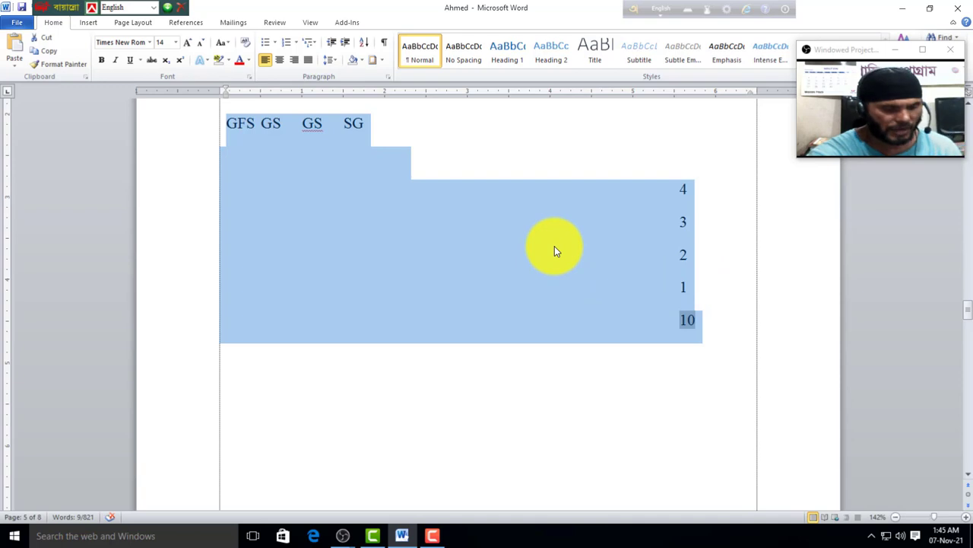
key("ctrl+z")
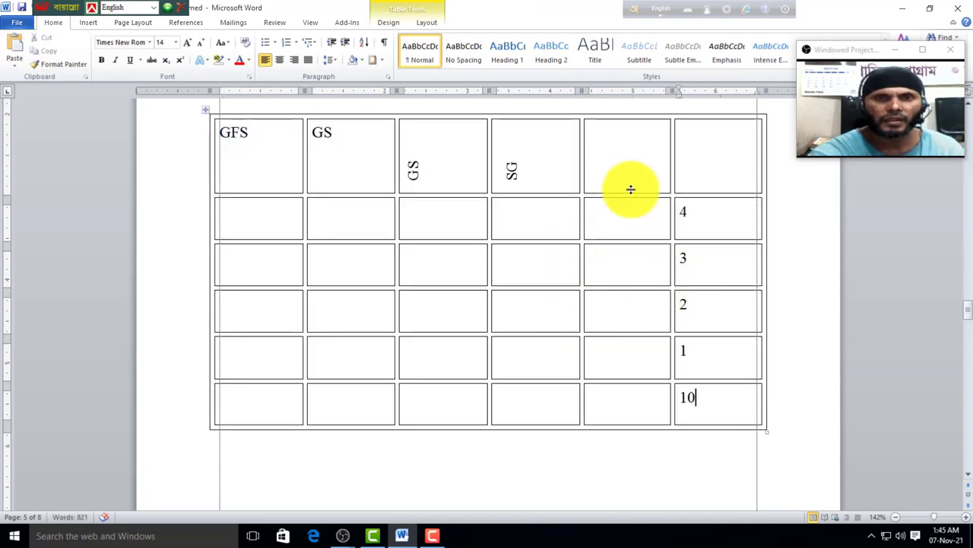
left_click(427, 23)
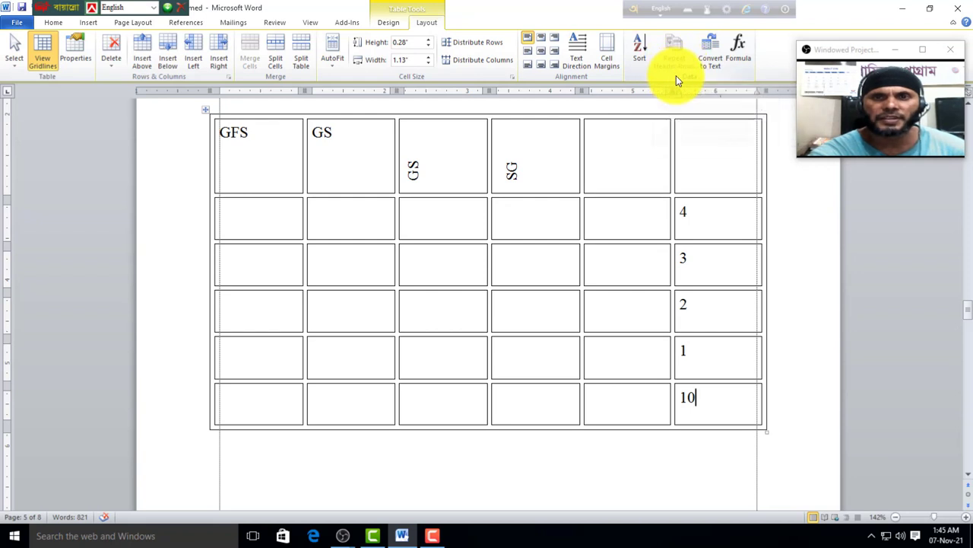
Step: Type FFFF and FFF into the fifth and sixth header cells
scroll(550, 298, "up", 1)
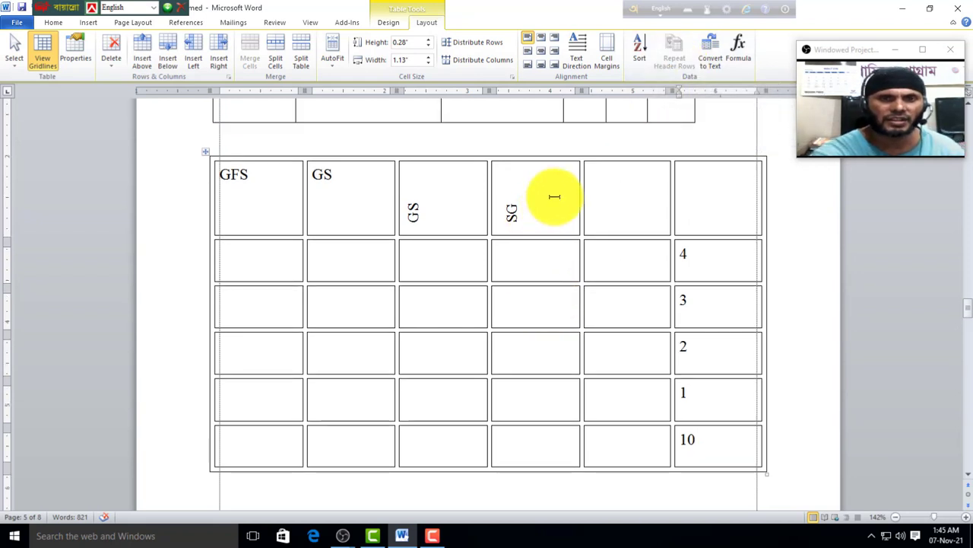
left_click(622, 211)
type("F")
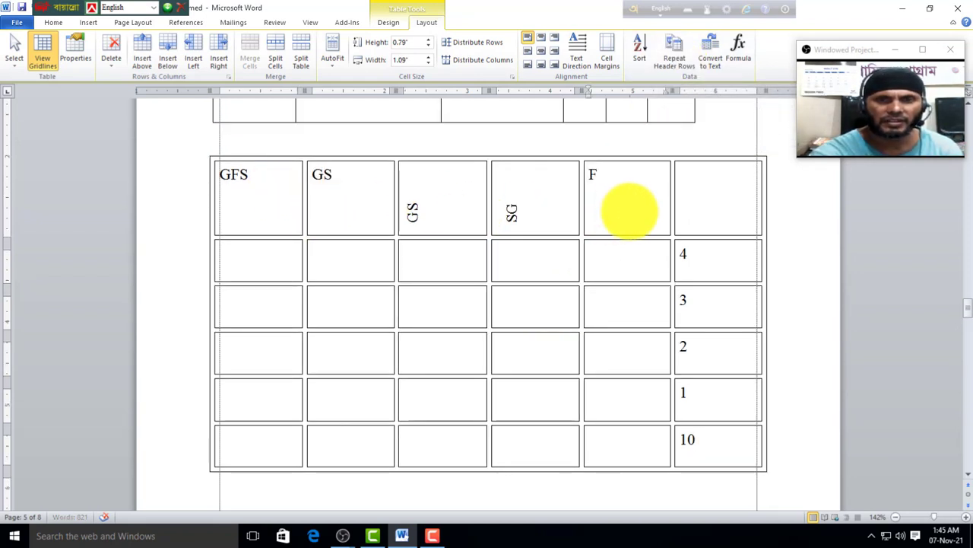
type("FFFF")
left_click(686, 207)
type("FFFF")
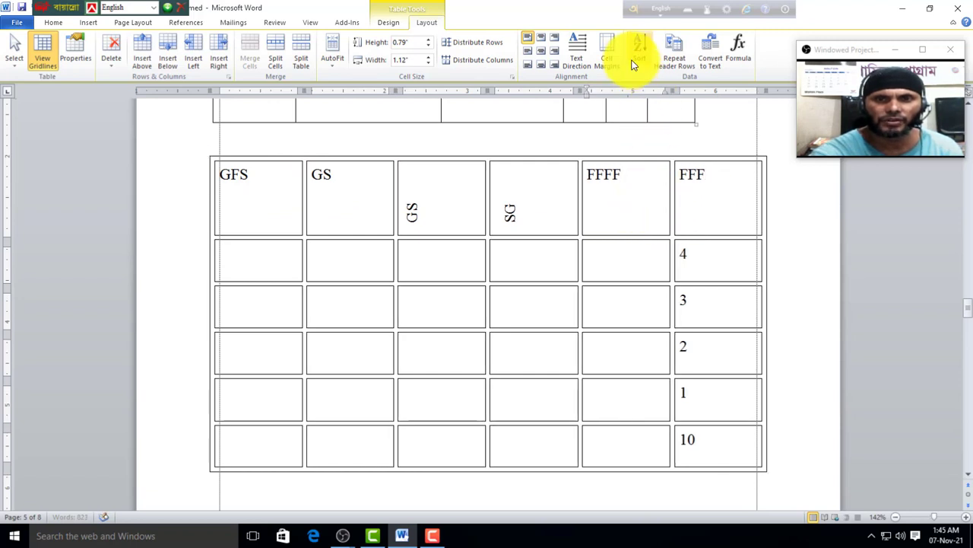
Step: Add empty rows after the 10 row so the table continues onto the next page
scroll(649, 266, "down", 3)
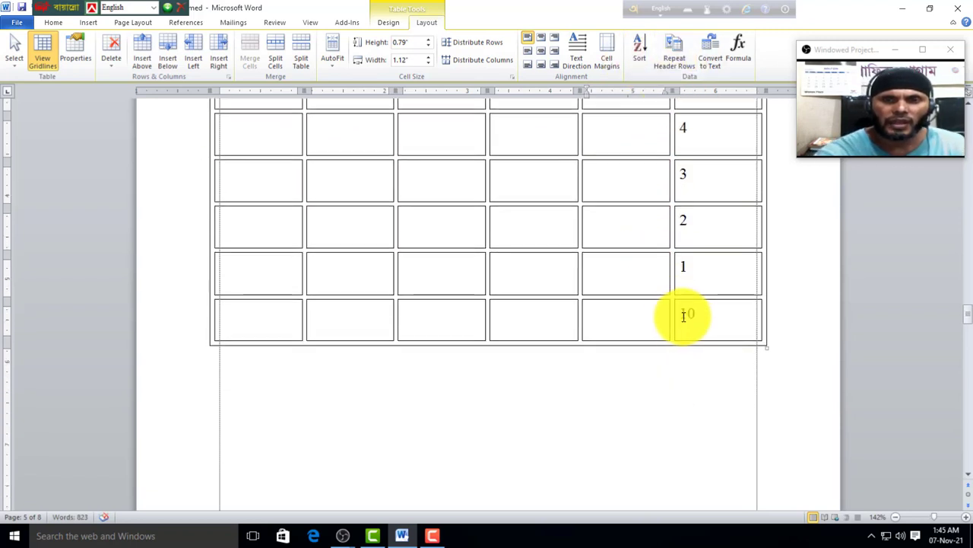
left_click(732, 318)
key("Tab")
key("Tab")
key("Tab")
key("Tab")
key("Tab")
key("Tab")
key("Tab")
key("Tab")
key("Tab")
key("Tab")
key("Tab")
key("Tab")
key("Tab")
key("Tab")
key("Tab")
key("Tab")
key("Tab")
key("Tab")
key("Tab")
key("Tab")
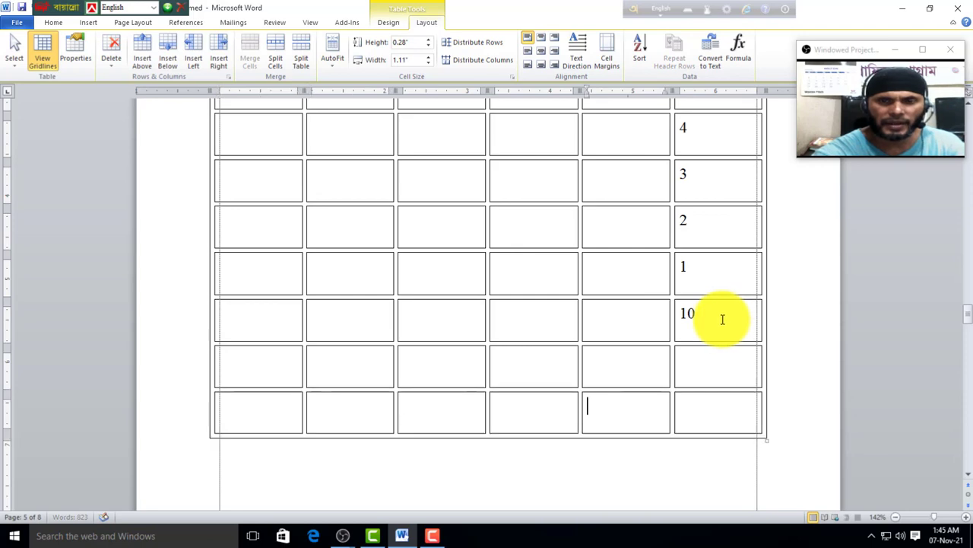
key("Tab")
key("Tab")
key("Tab")
key("Tab")
scroll(424, 342, "up", 10)
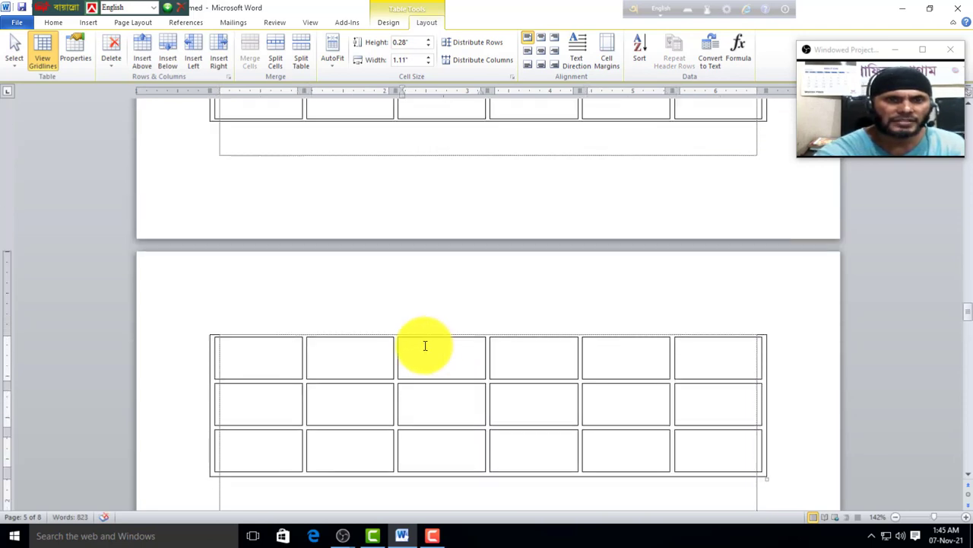
scroll(356, 357, "up", 5)
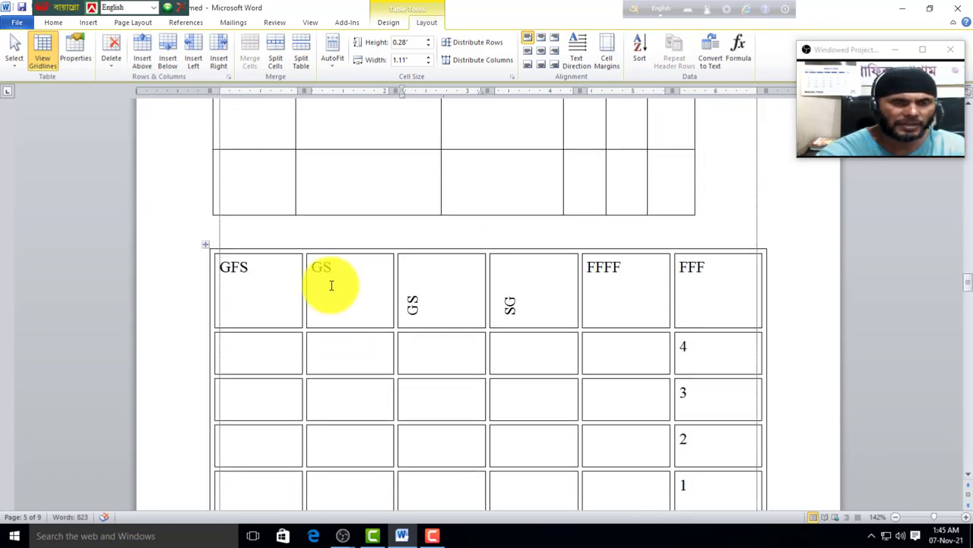
scroll(388, 302, "down", 12)
scroll(372, 301, "down", 5)
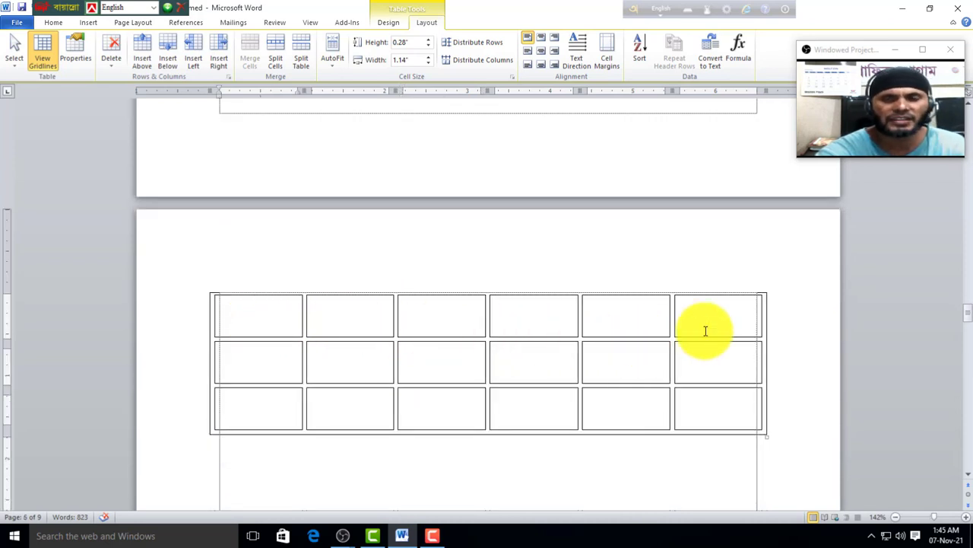
scroll(680, 332, "up", 10)
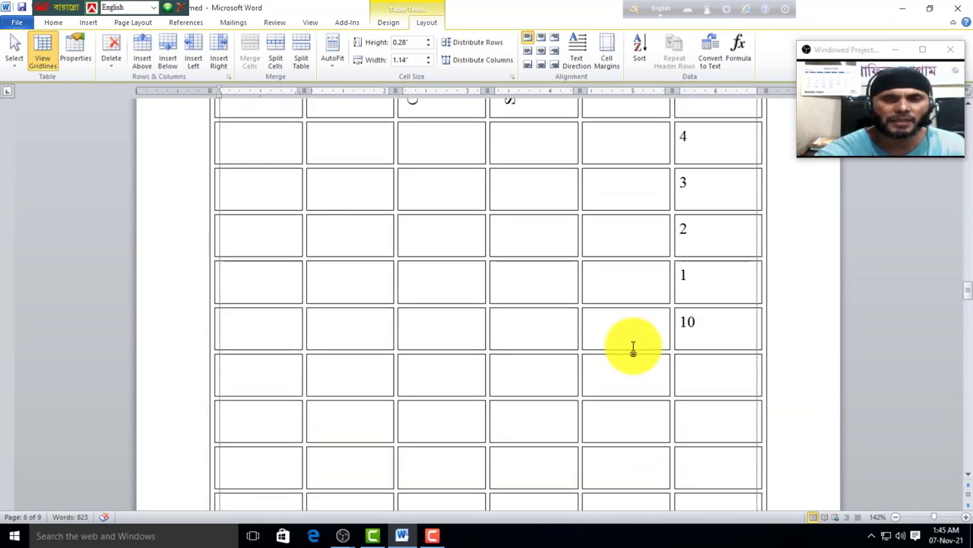
Step: Make the GFS/GS/FFFF/FFF header row repeat at the top of the continued page
left_click(645, 251)
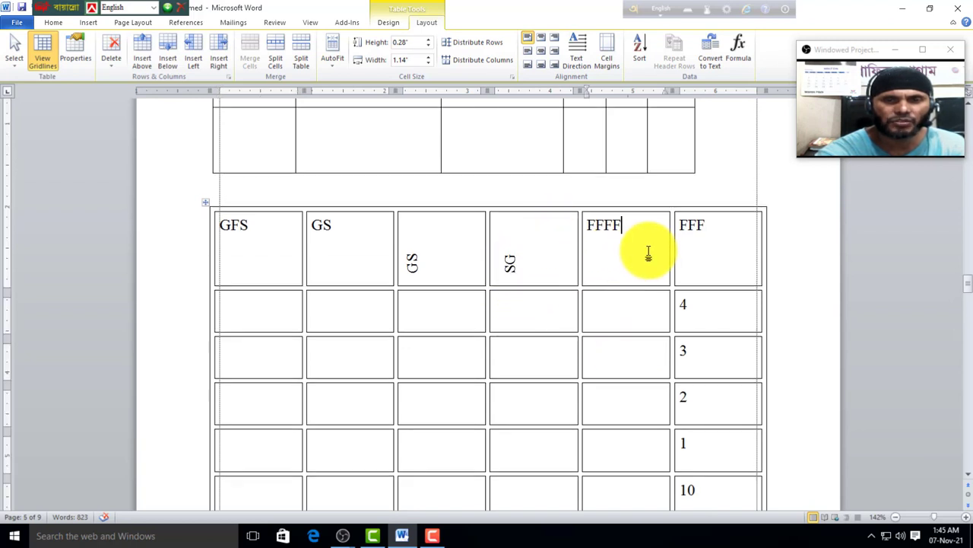
left_click(676, 59)
scroll(563, 312, "down", 10)
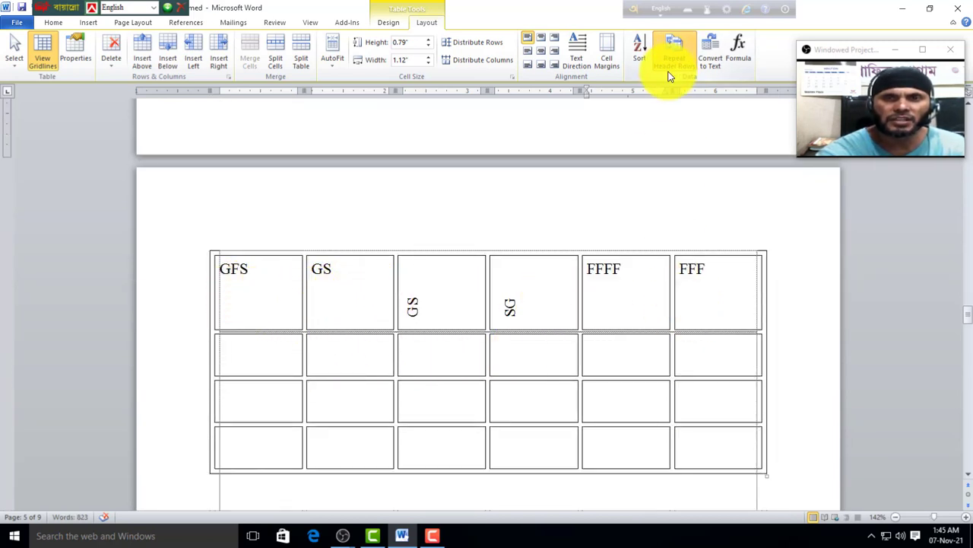
scroll(502, 267, "up", 10)
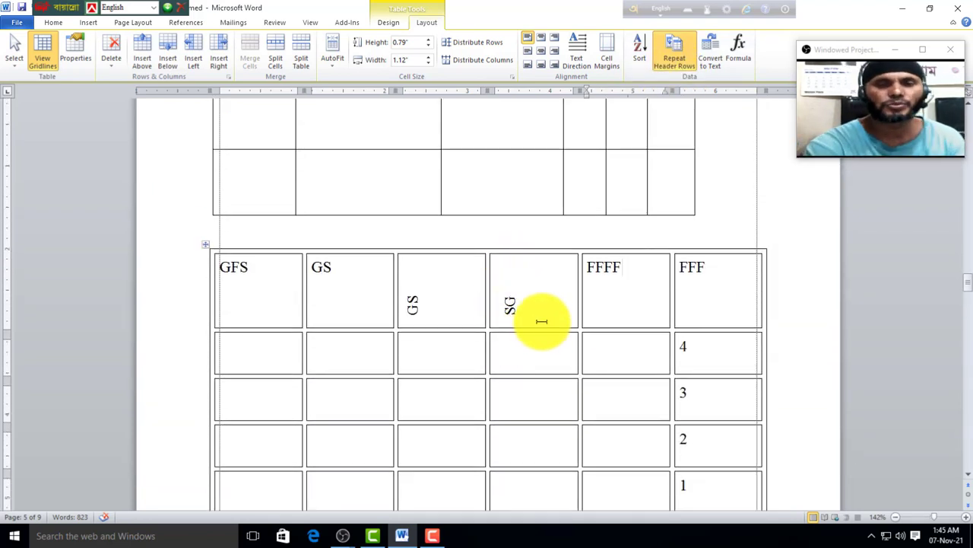
scroll(541, 321, "down", 8)
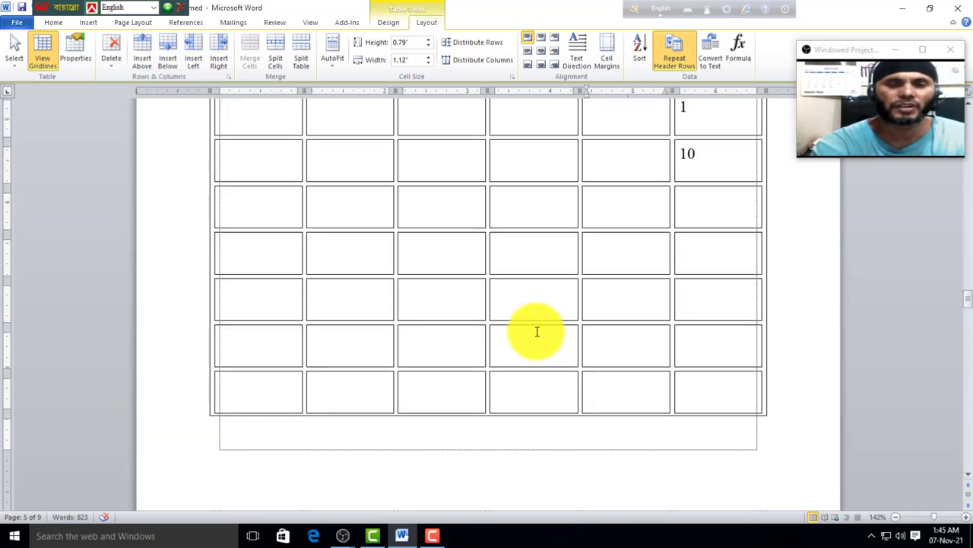
scroll(537, 331, "down", 6)
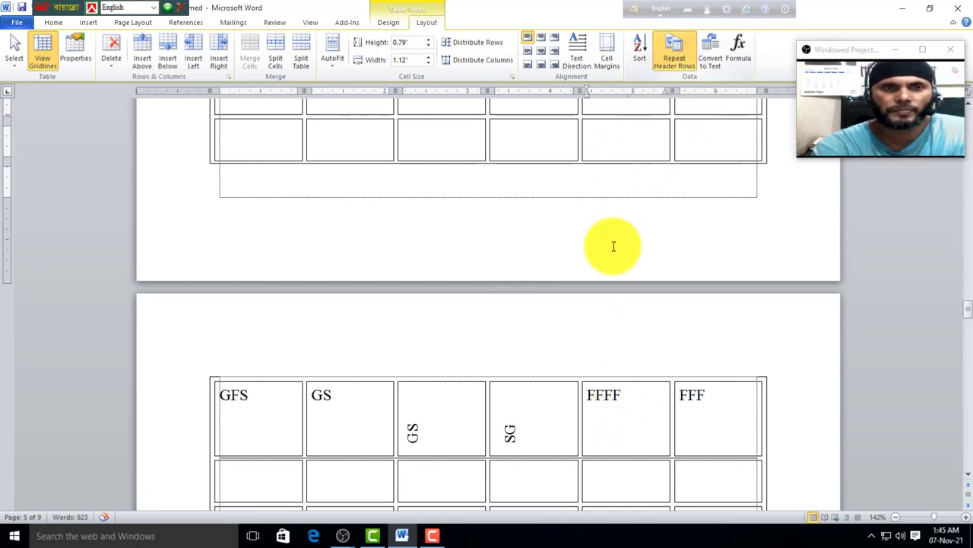
Step: Apply a green banded table style from the Table Styles gallery
left_click(388, 22)
scroll(435, 322, "up", 4)
scroll(369, 326, "down", 6)
scroll(417, 320, "up", 3)
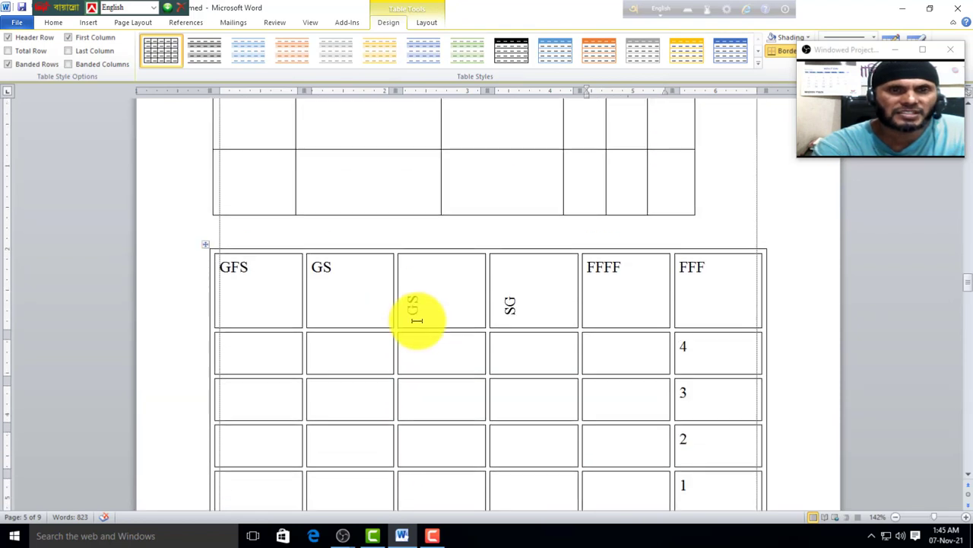
scroll(417, 320, "up", 3)
scroll(409, 321, "down", 4)
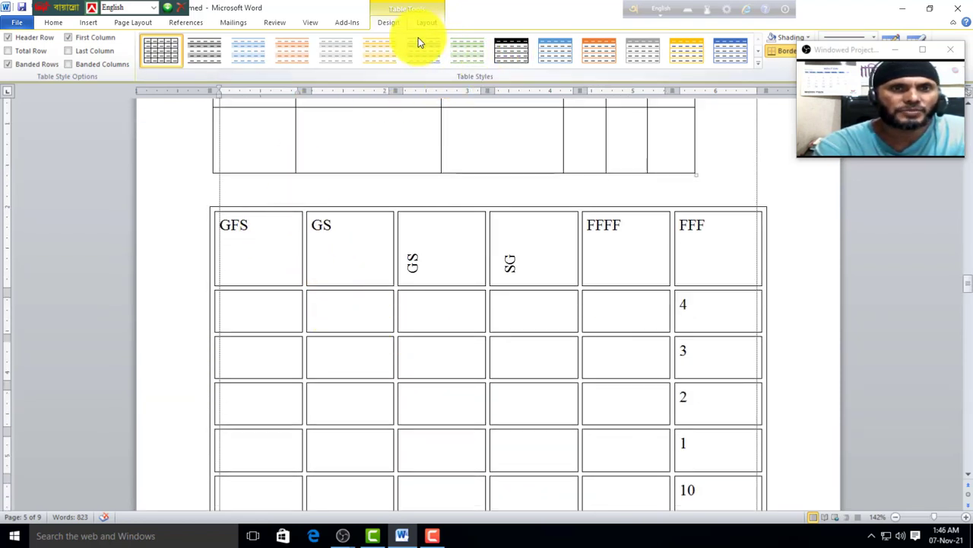
left_click(758, 64)
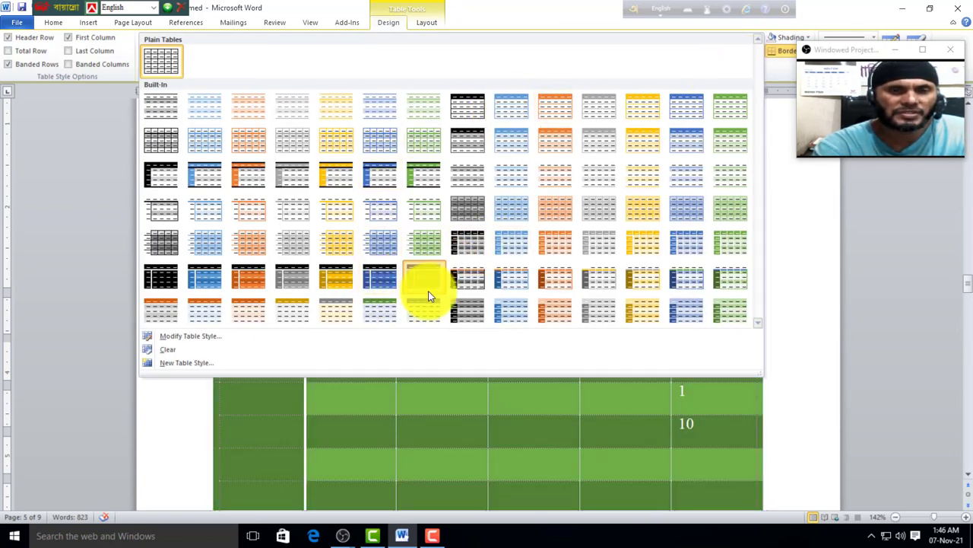
left_click(429, 296)
Step: Return the table to the plain Table Grid style
scroll(330, 291, "down", 3)
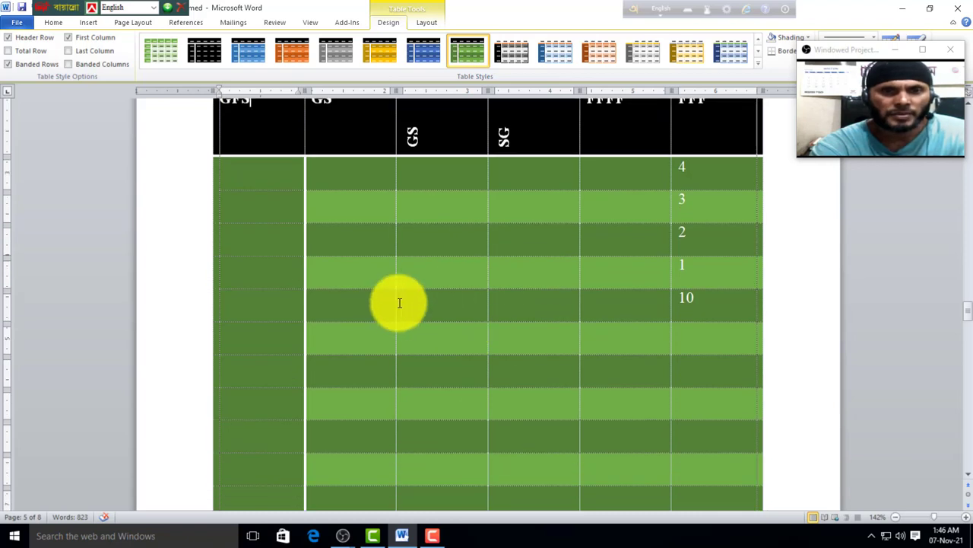
scroll(358, 306, "down", 3)
scroll(346, 304, "up", 4)
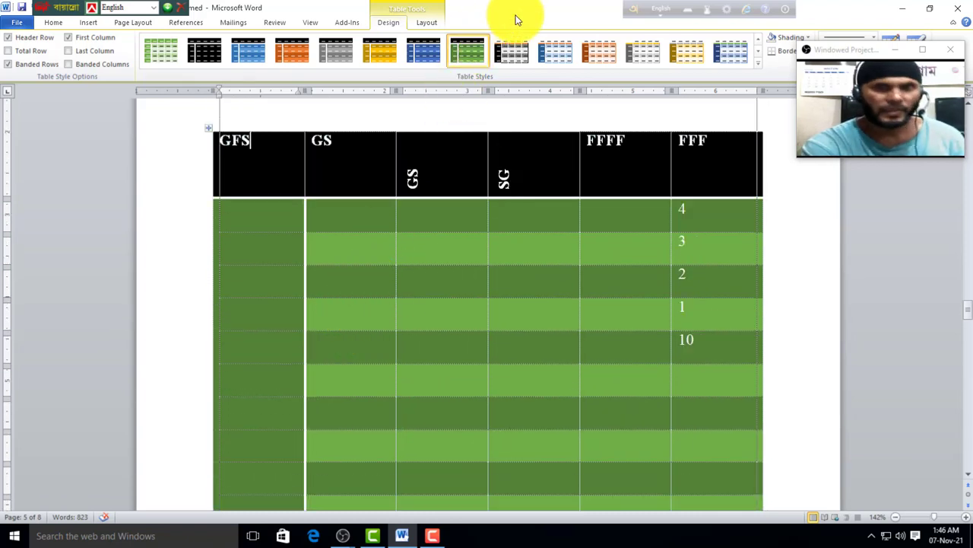
left_click(758, 65)
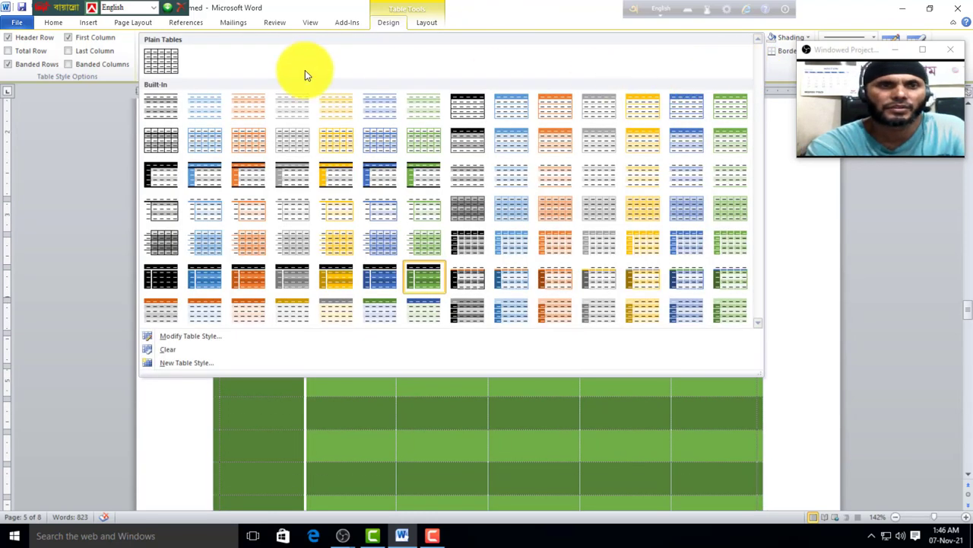
left_click(165, 63)
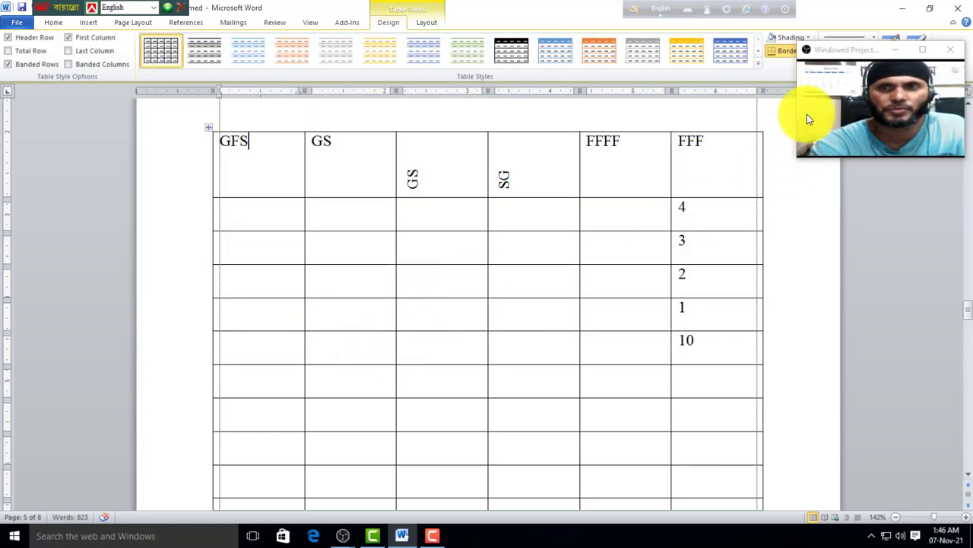
left_click_drag(823, 51, 827, 147)
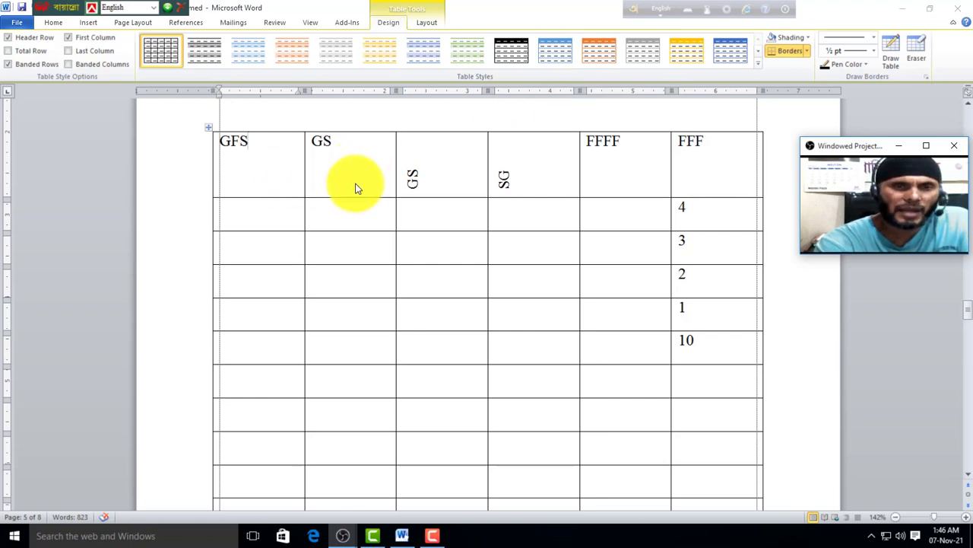
Step: Shade the GFS, GS and GS header cells green
left_click_drag(250, 145, 456, 185)
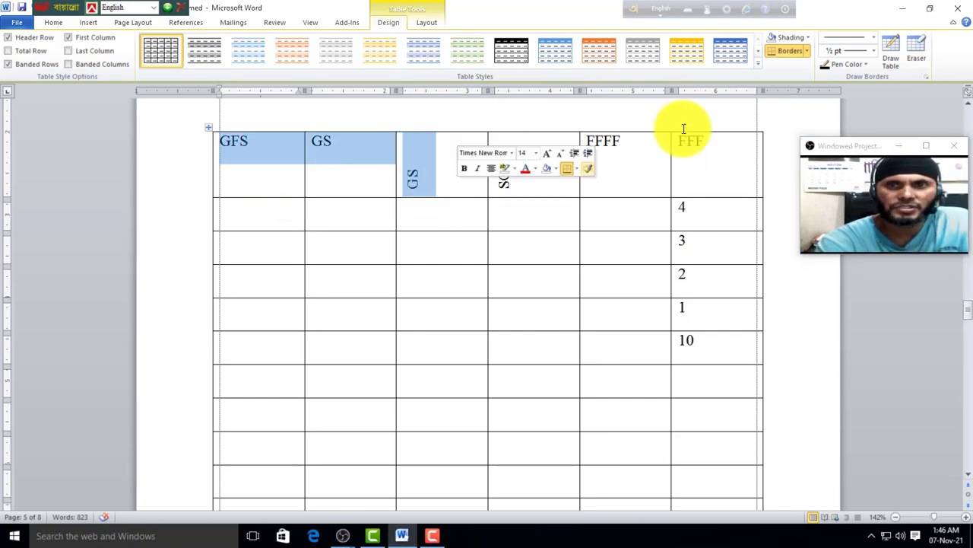
left_click(810, 39)
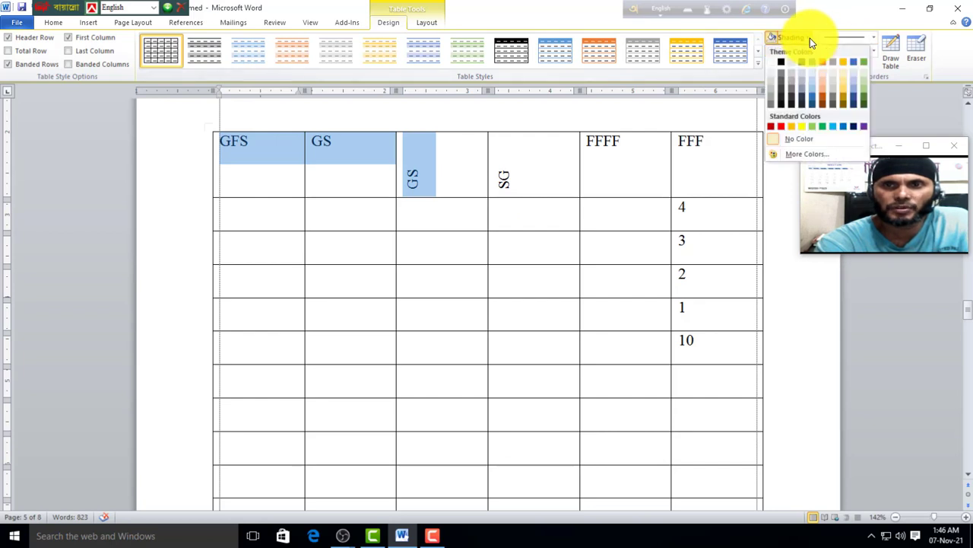
left_click(822, 126)
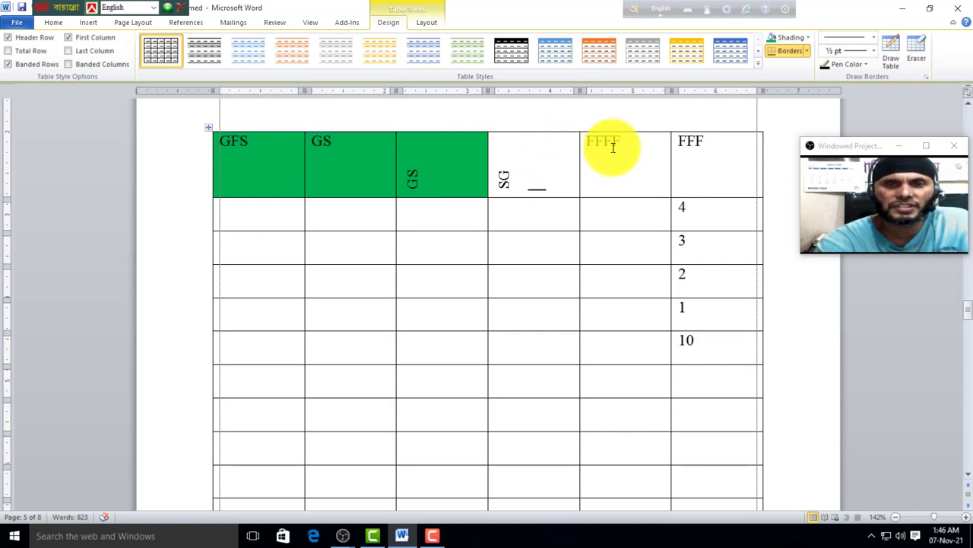
Step: Shade the FFFF column orange, then remove the shading again, leaving borders unchanged
left_click_drag(613, 145, 619, 342)
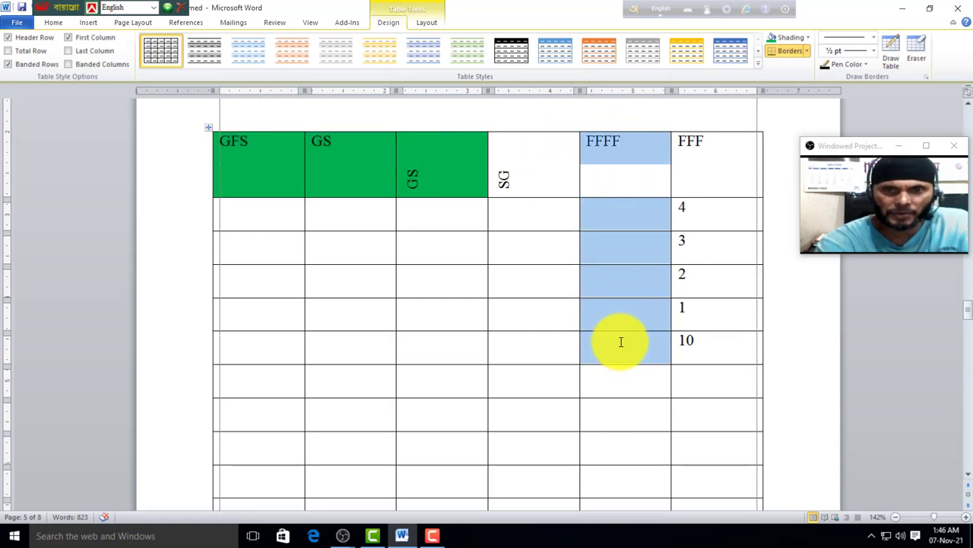
left_click(808, 38)
left_click(793, 127)
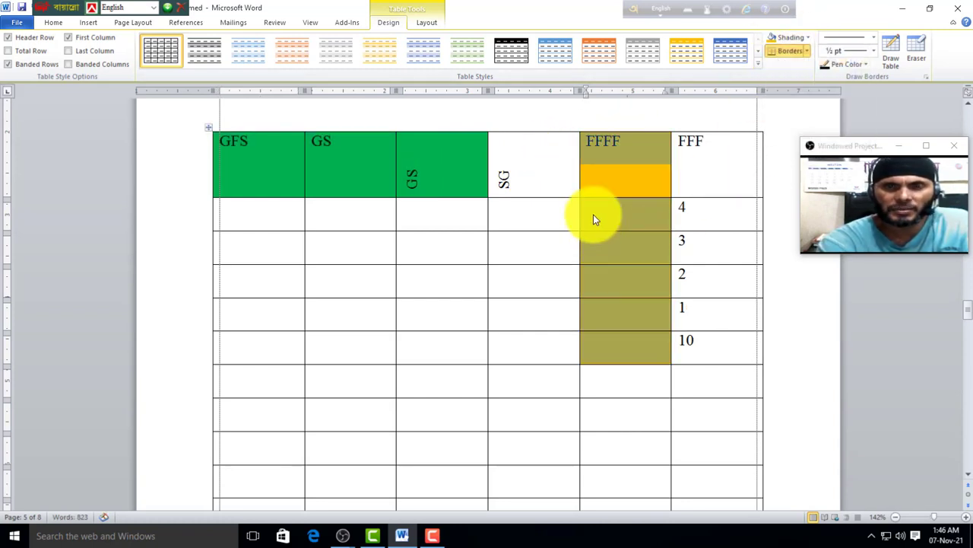
left_click(593, 214)
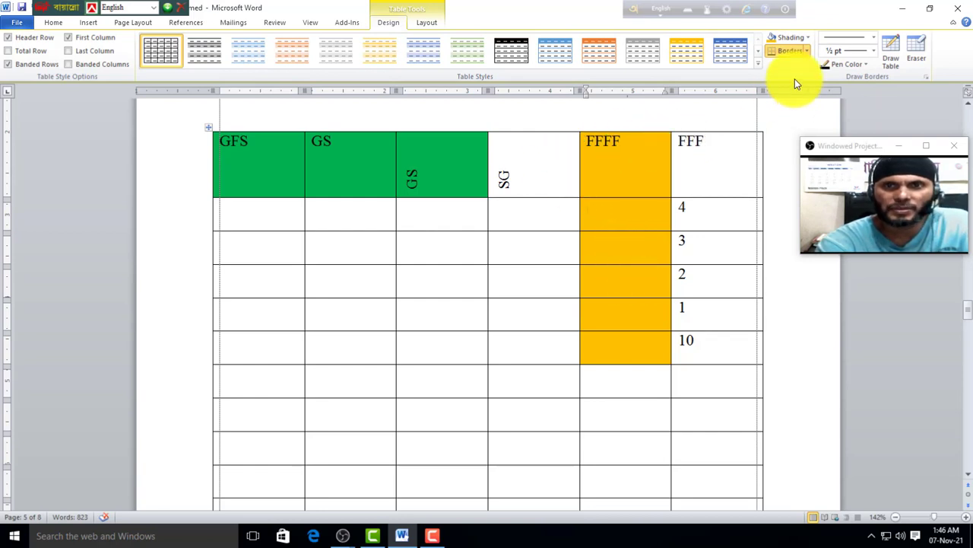
left_click_drag(586, 146, 651, 344)
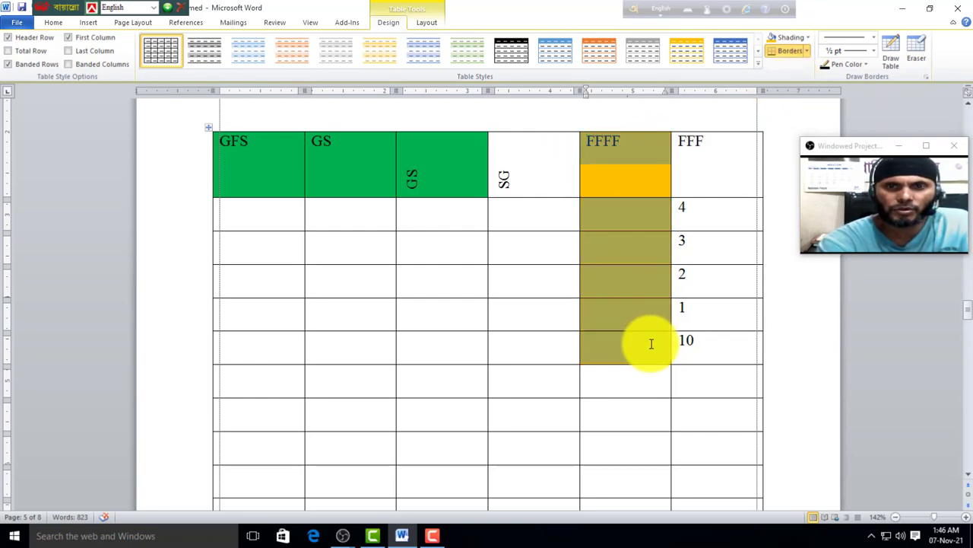
left_click(808, 37)
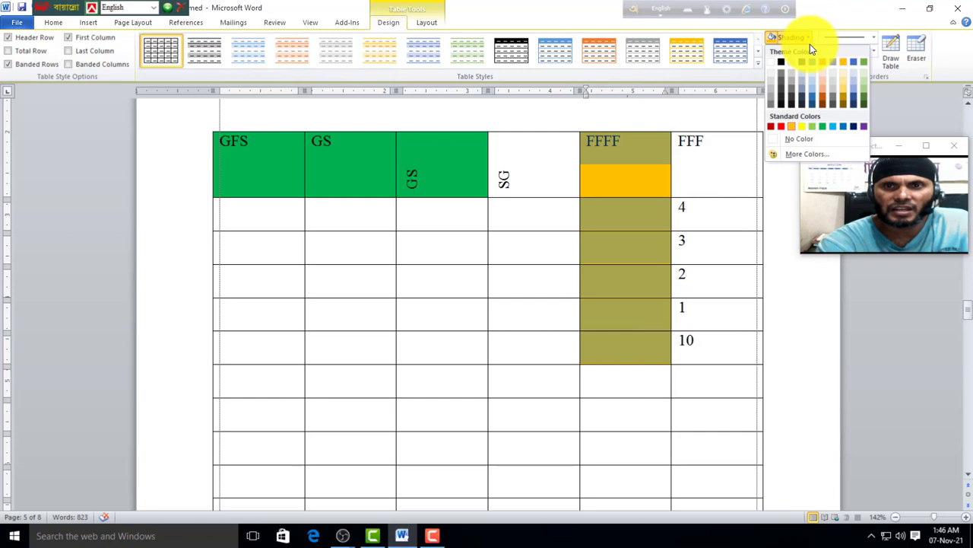
left_click(773, 64)
left_click(618, 179)
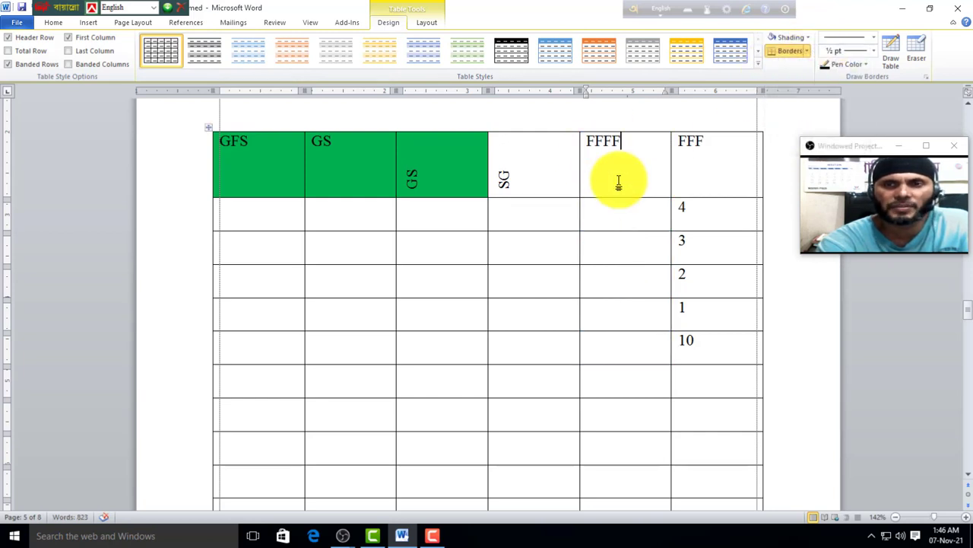
left_click(808, 51)
left_click(530, 310)
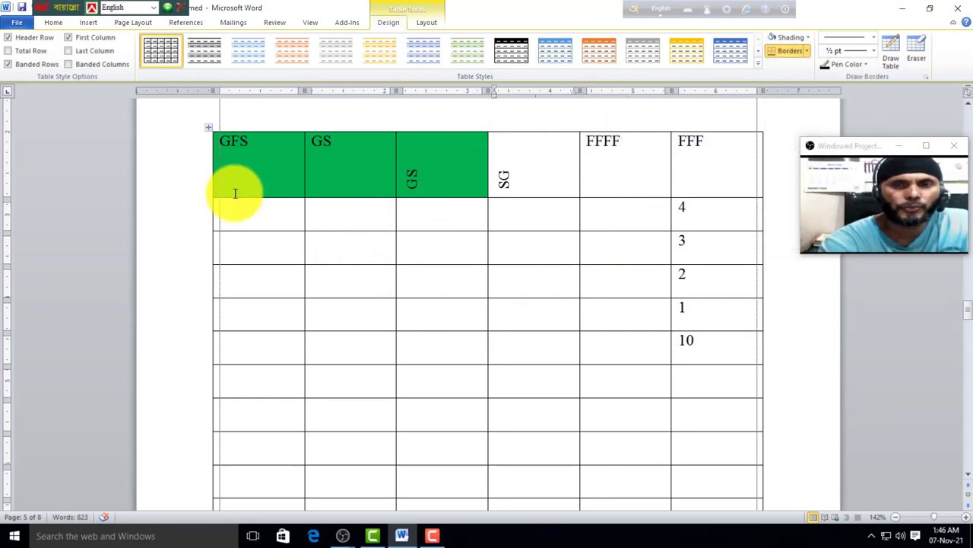
Step: Remove all table borders, then reapply All Borders to every cell
left_click(207, 131)
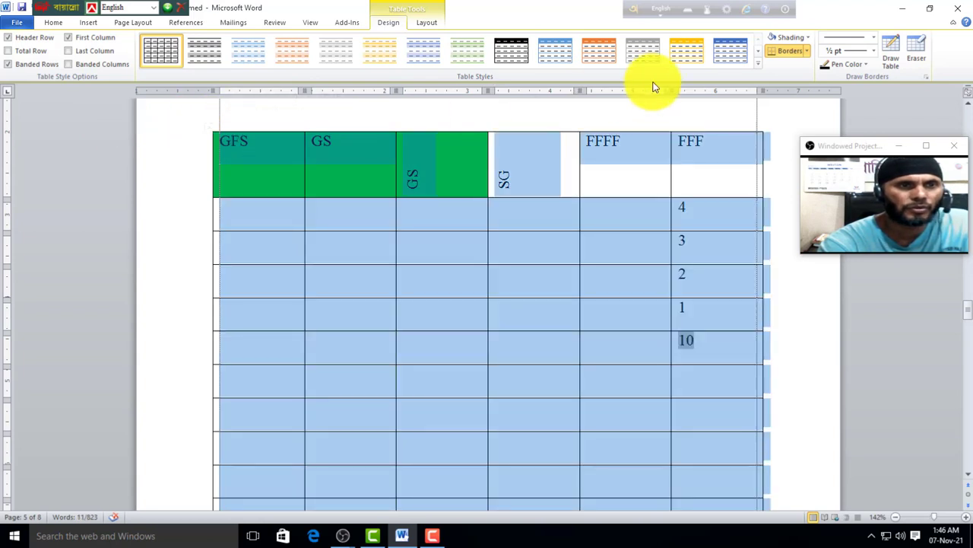
left_click(807, 53)
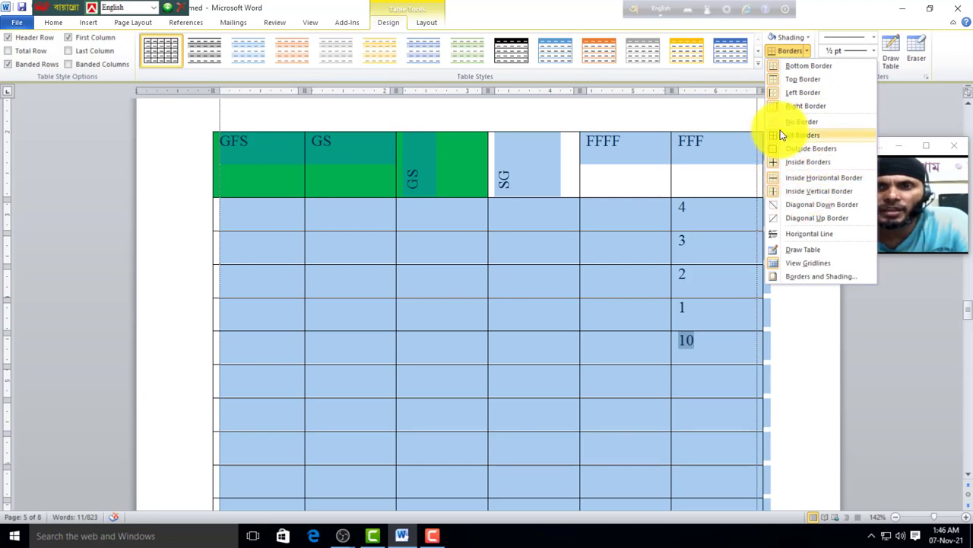
left_click(787, 122)
left_click(541, 251)
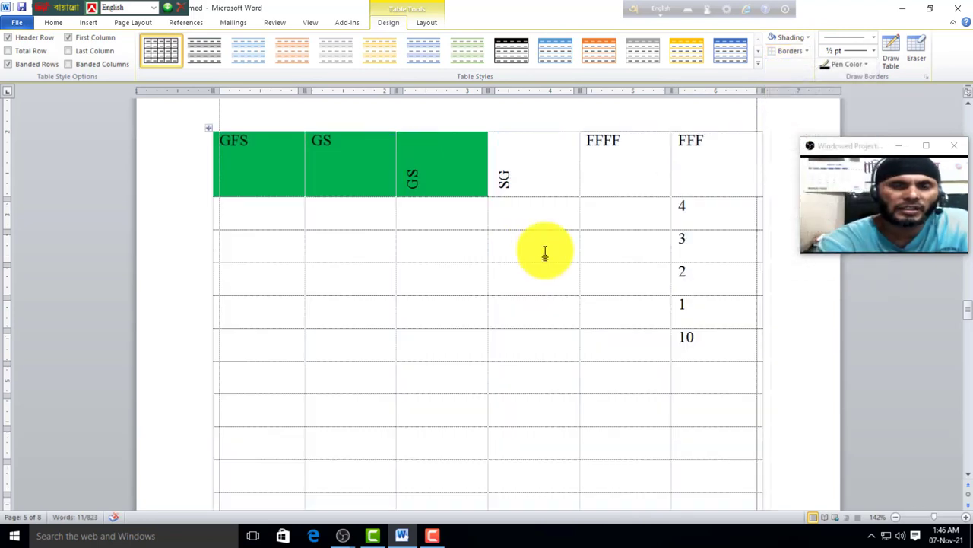
left_click(209, 127)
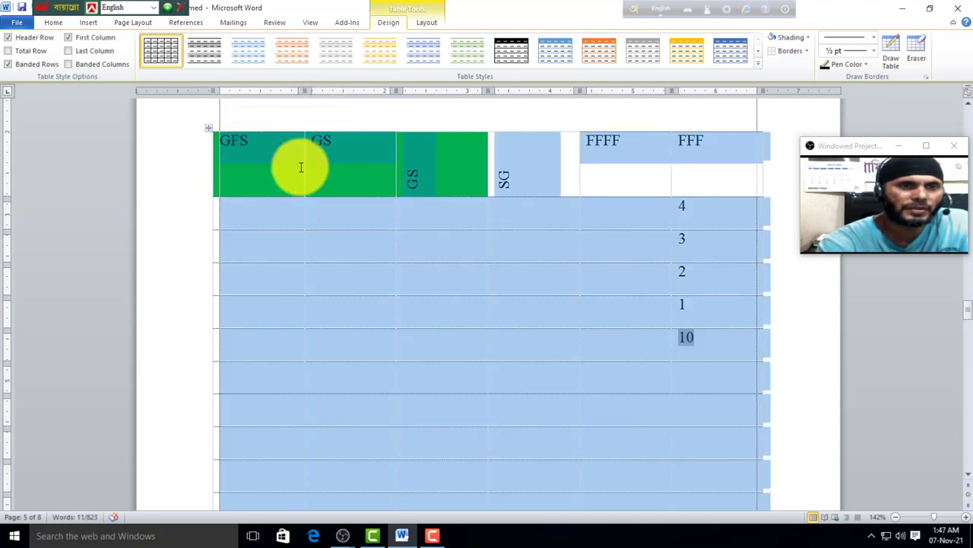
left_click(810, 51)
left_click(802, 135)
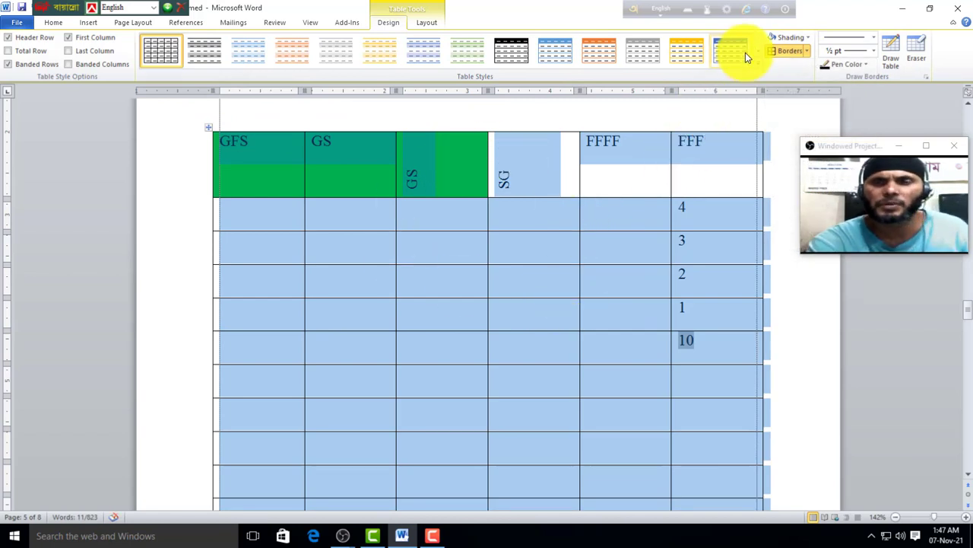
Step: Add Diagonal Down borders across all cells, then remove them again
left_click(806, 53)
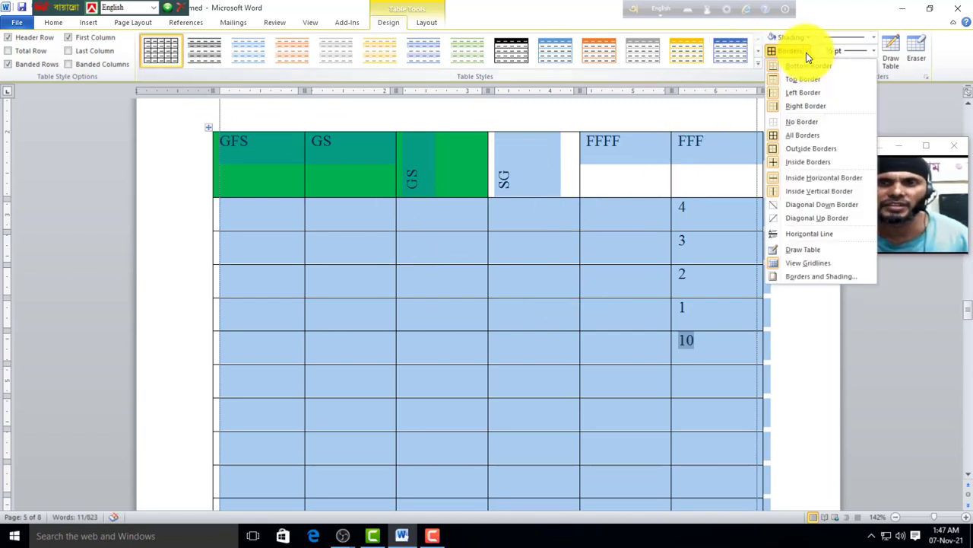
left_click(777, 204)
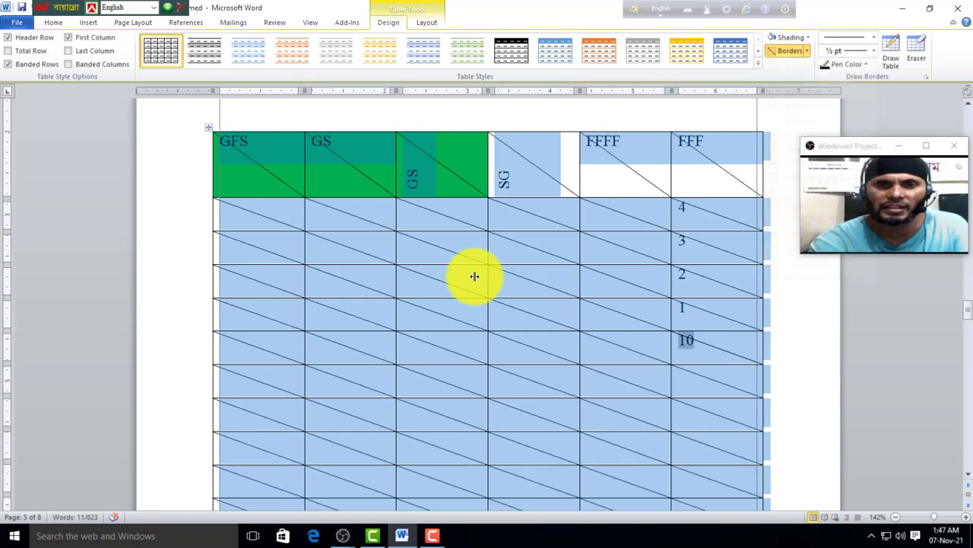
left_click(806, 52)
left_click(782, 206)
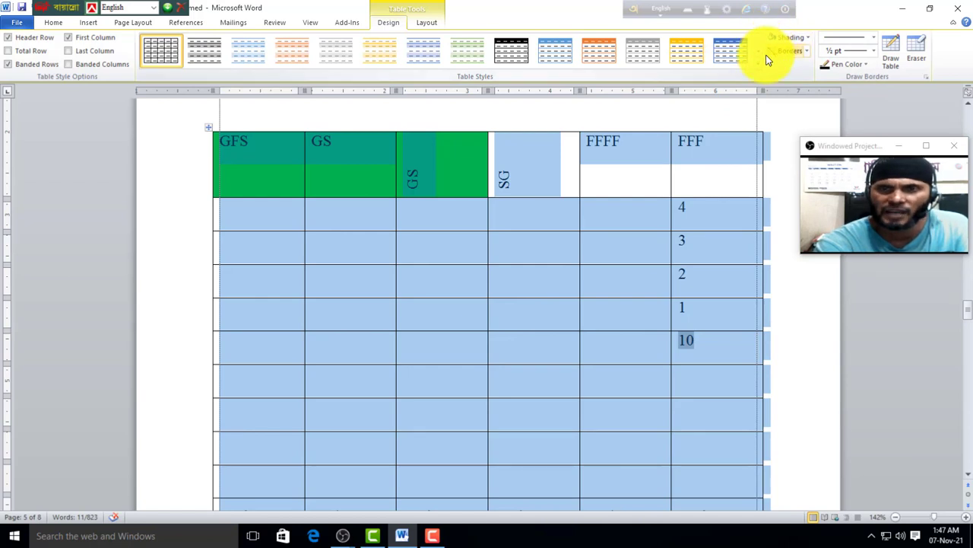
left_click(517, 314)
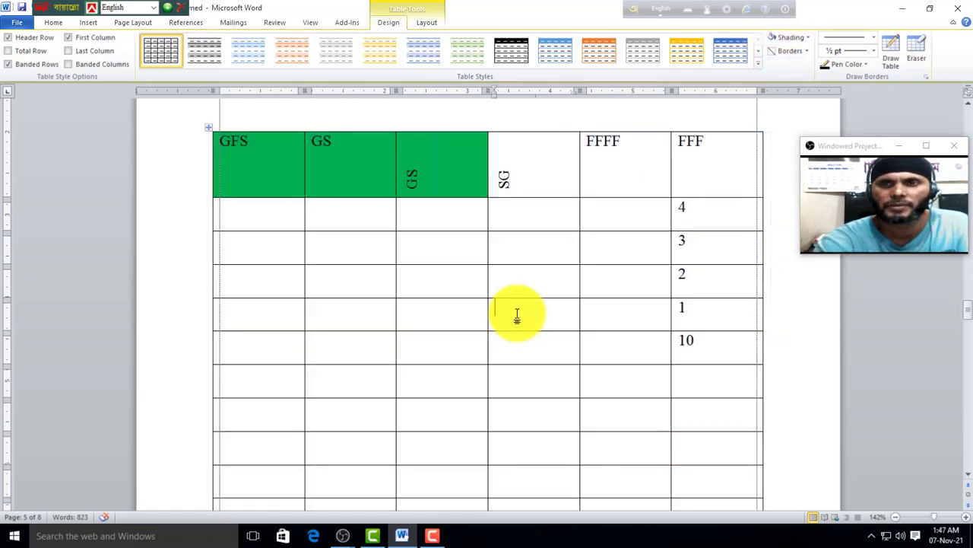
Step: Draw vertical borders in the FFFF and SG columns, then erase the FFFF segments in rows 4, 3 and 1
left_click(891, 50)
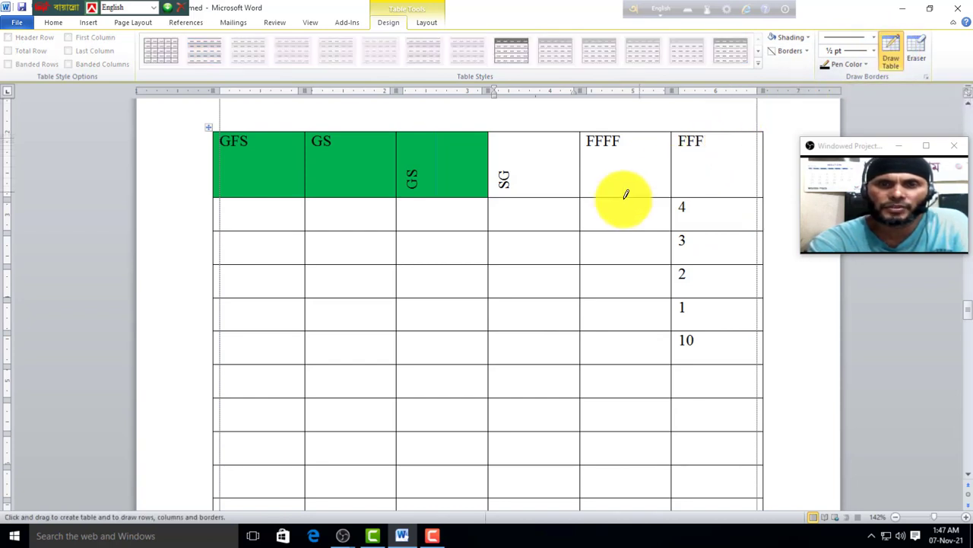
left_click_drag(623, 200, 622, 392)
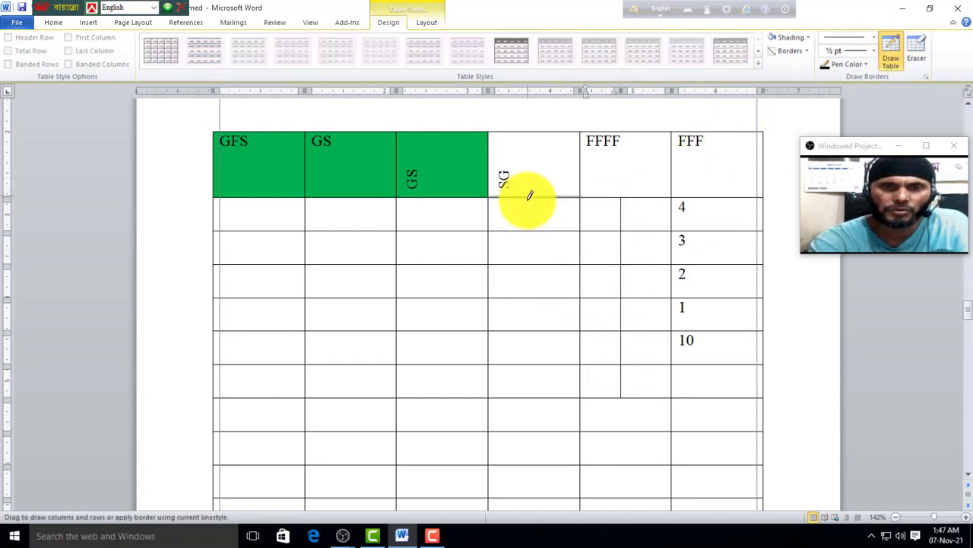
left_click_drag(528, 200, 525, 394)
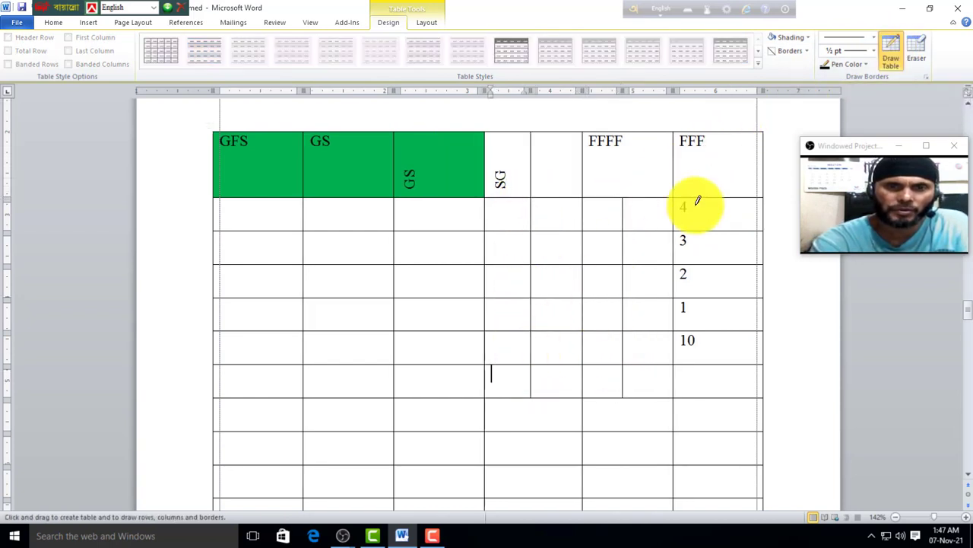
left_click(894, 47)
left_click(915, 46)
left_click(624, 216)
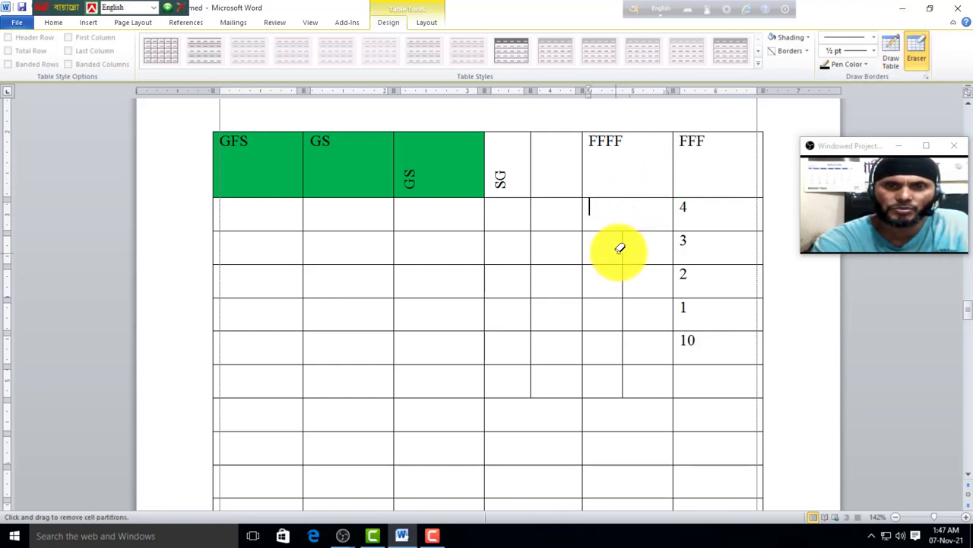
left_click(624, 247)
left_click(622, 318)
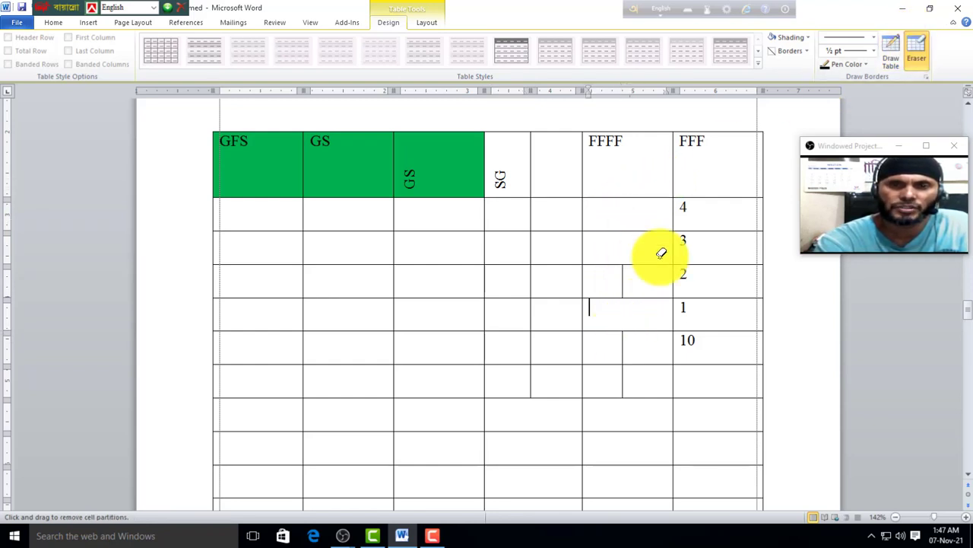
left_click(930, 54)
Step: Draw another FFFF-column border, then a heavier-style line beside the numbers 4 to 10
left_click(916, 47)
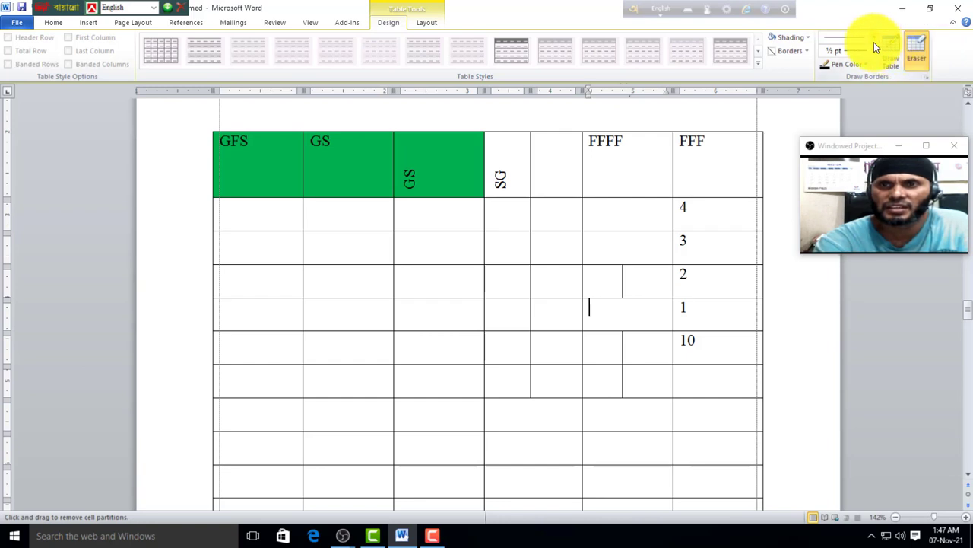
left_click(873, 39)
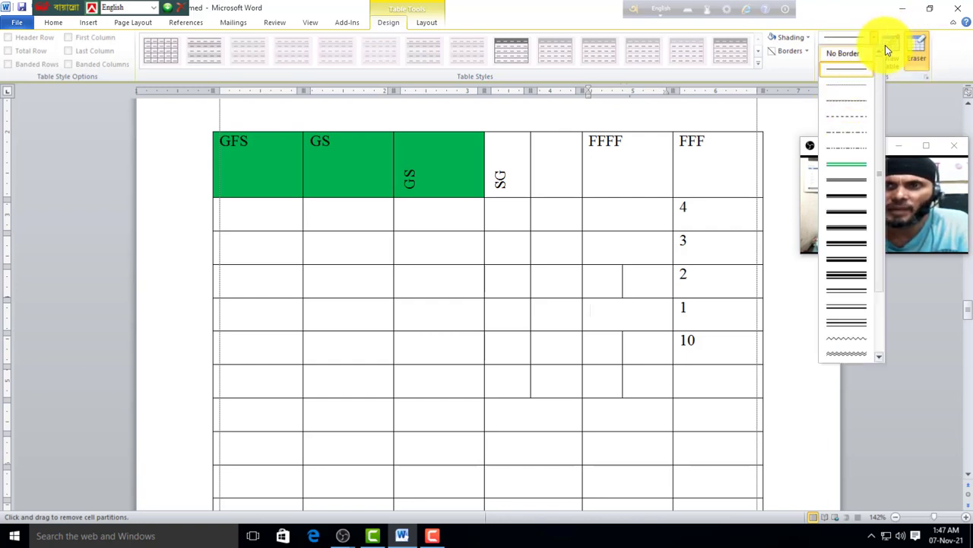
left_click(886, 48)
left_click_drag(633, 197, 634, 316)
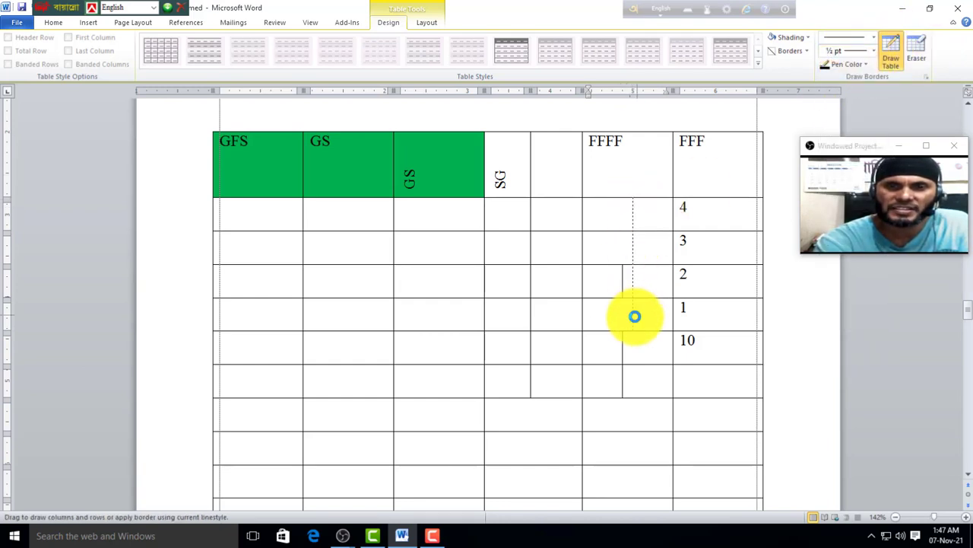
left_click(872, 40)
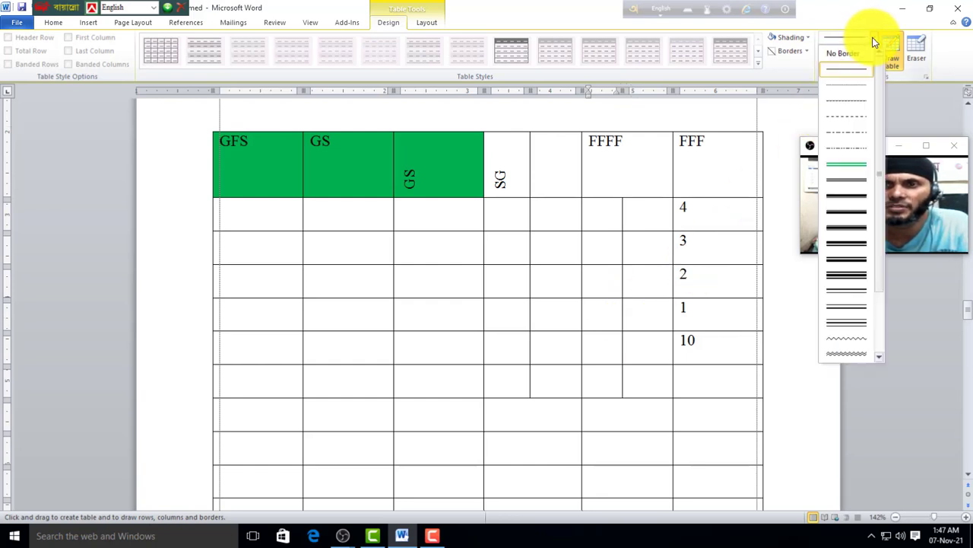
left_click(852, 189)
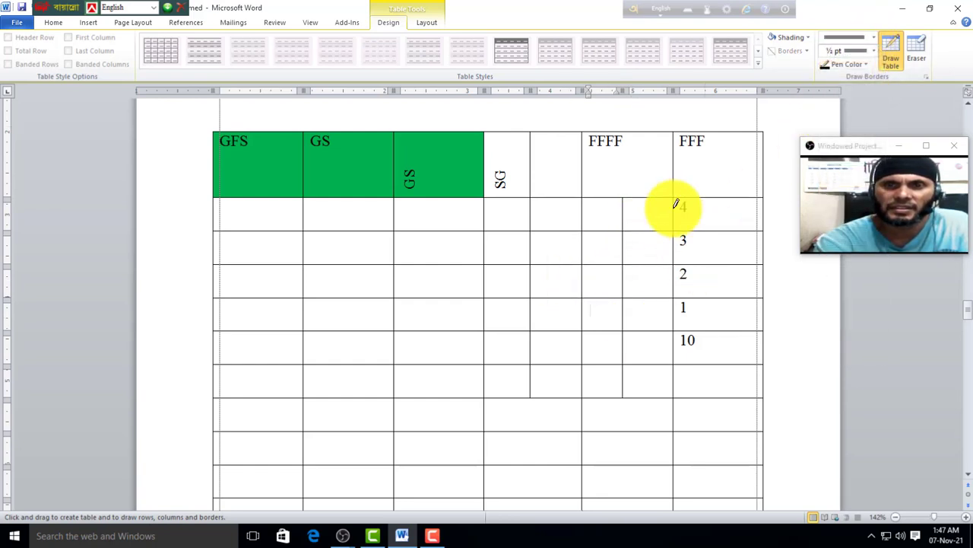
left_click_drag(654, 199, 659, 358)
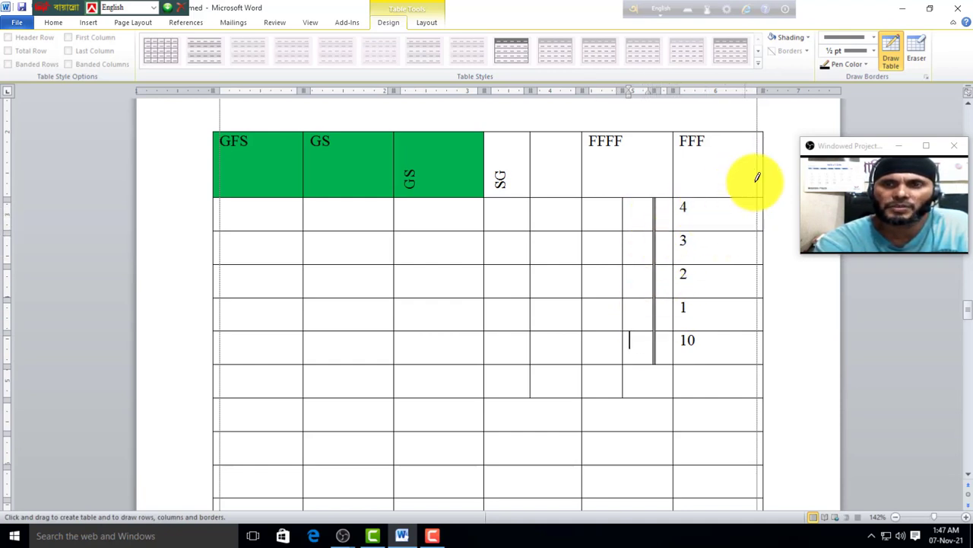
Step: Draw a red vertical border down the FFF column and erase its top segment in the 4 row
left_click(866, 65)
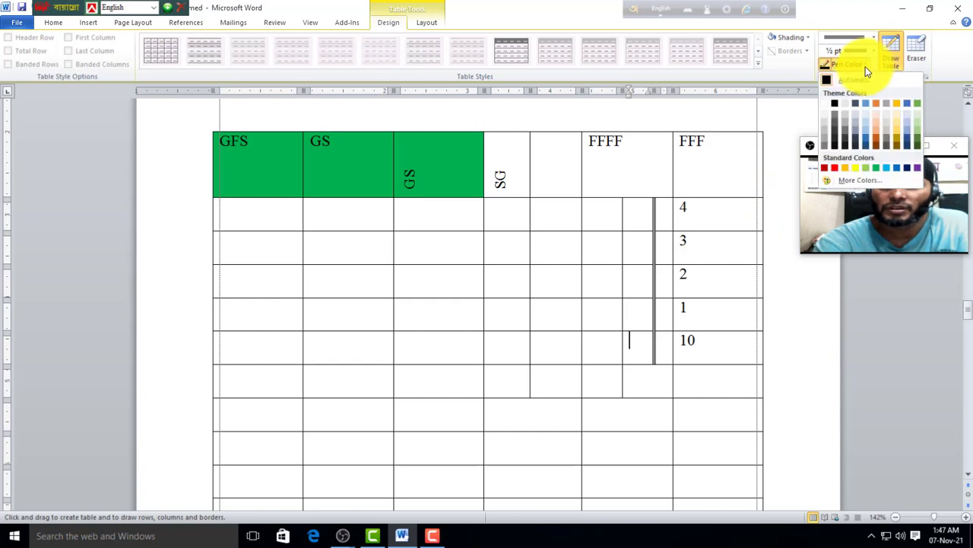
left_click(824, 168)
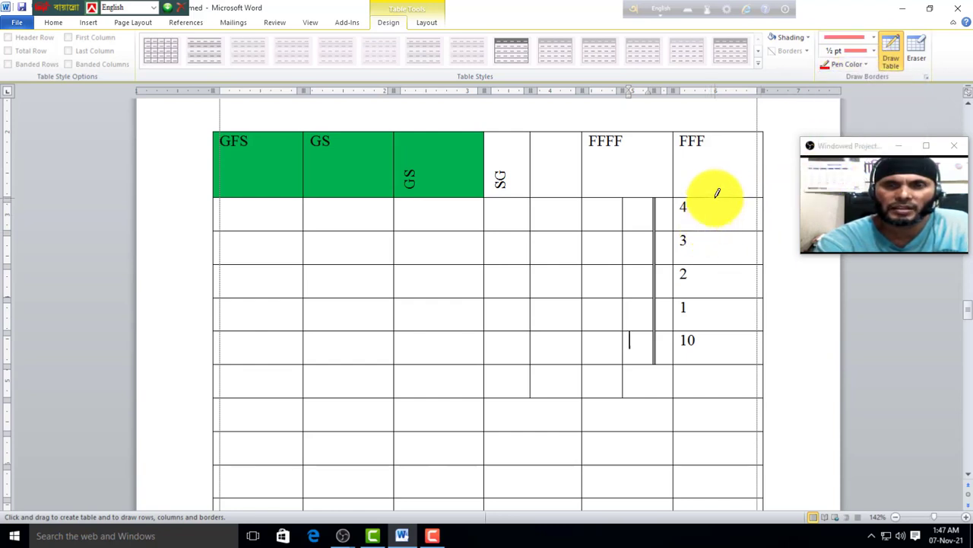
left_click_drag(715, 199, 715, 362)
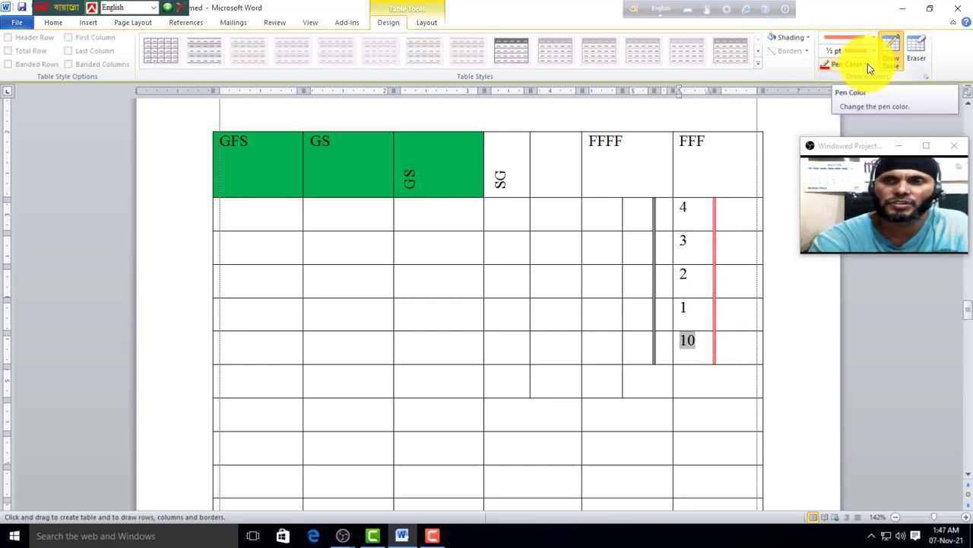
left_click(917, 54)
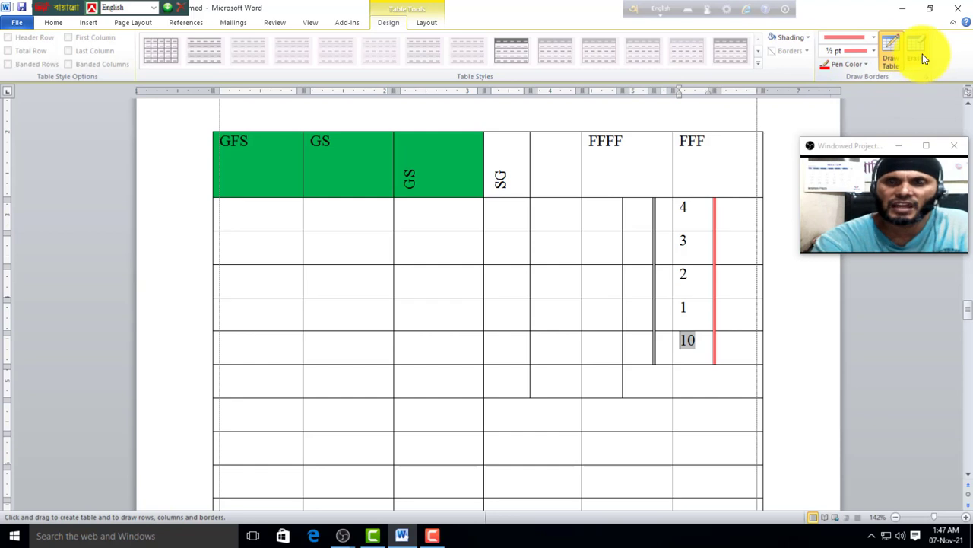
left_click(715, 213)
Step: Erase the border between two lower first-column cells to merge them, then turn the eraser off
left_click(425, 23)
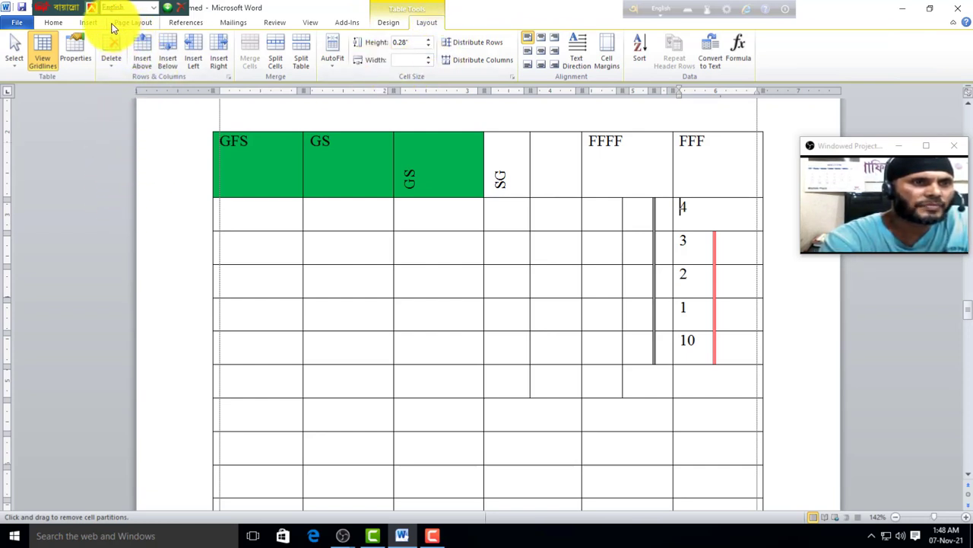
left_click(88, 24)
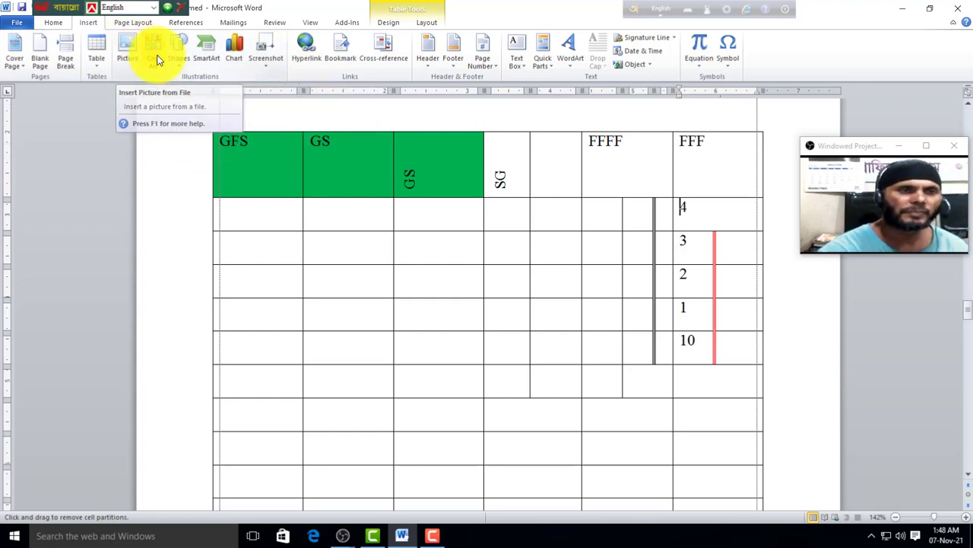
scroll(381, 320, "down", 6)
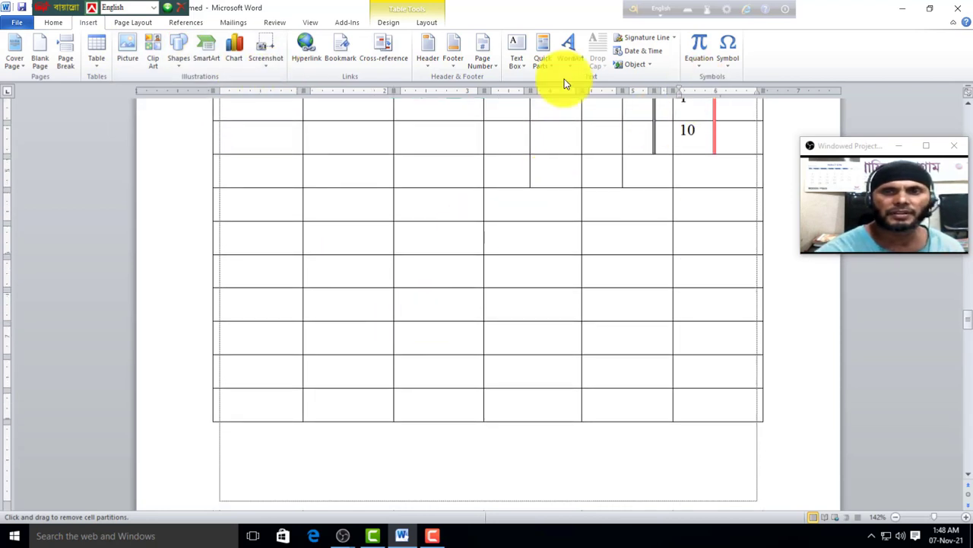
left_click_drag(251, 206, 263, 200)
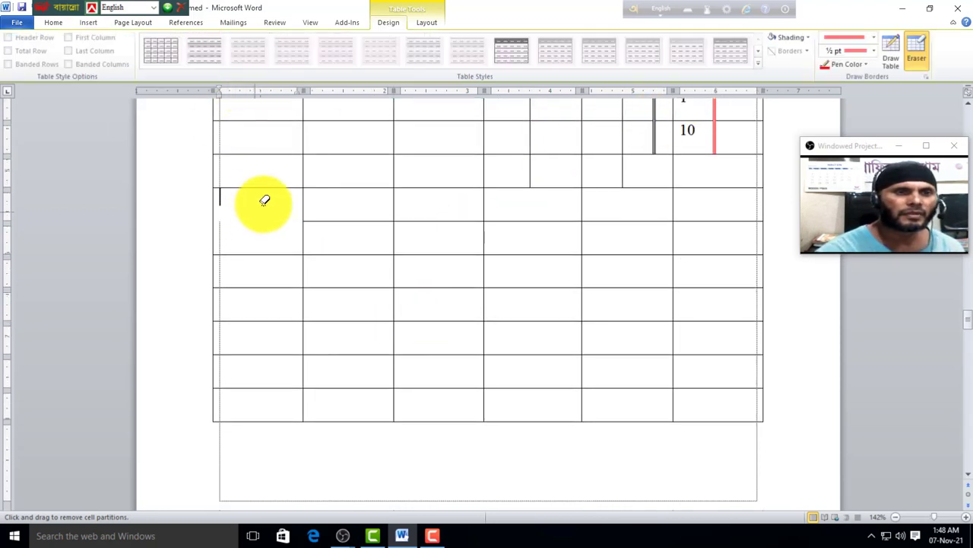
left_click(427, 22)
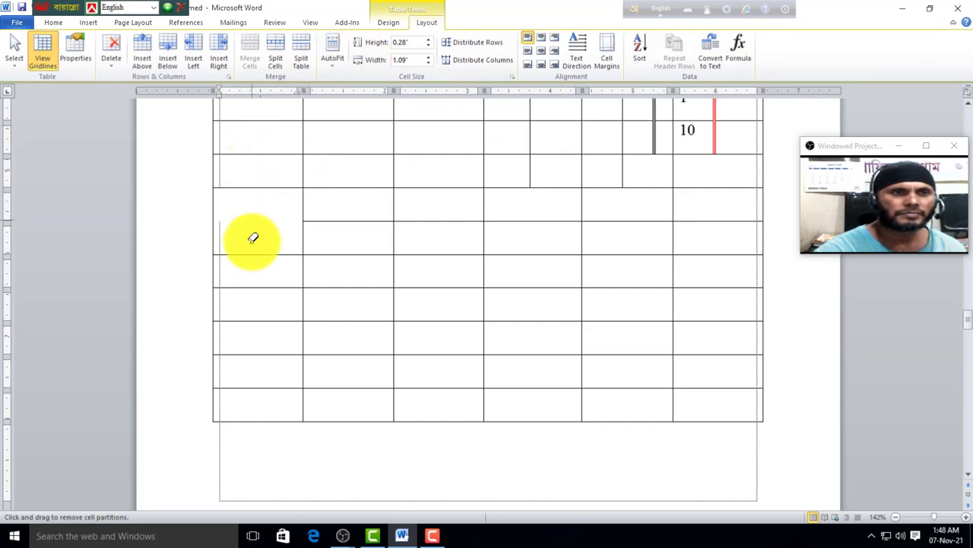
scroll(371, 291, "up", 9)
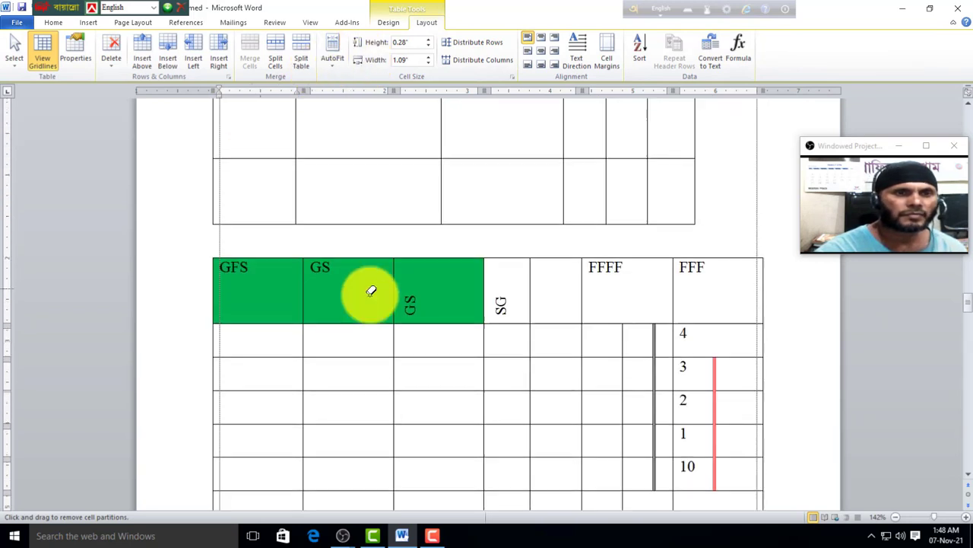
left_click(388, 23)
left_click(917, 49)
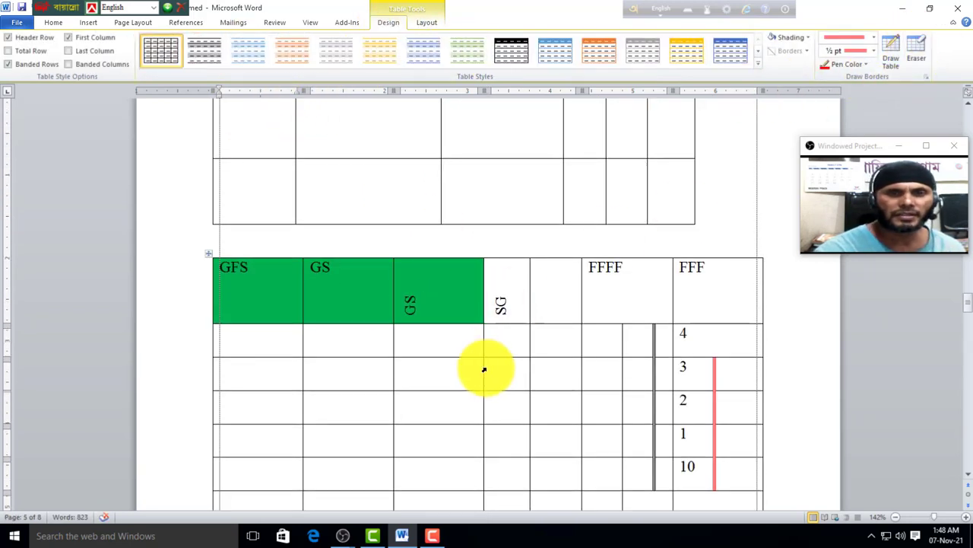
scroll(486, 403, "down", 5)
scroll(444, 426, "down", 5)
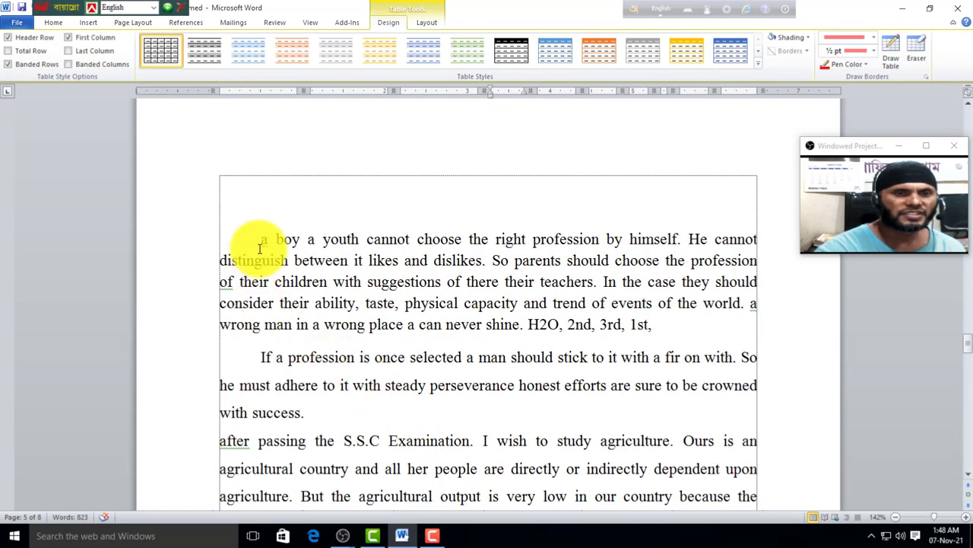
Step: Insert the Eiffel Tower clip art above the first paragraph, after cancelling a picture-file dialog
left_click(245, 238)
left_click(86, 22)
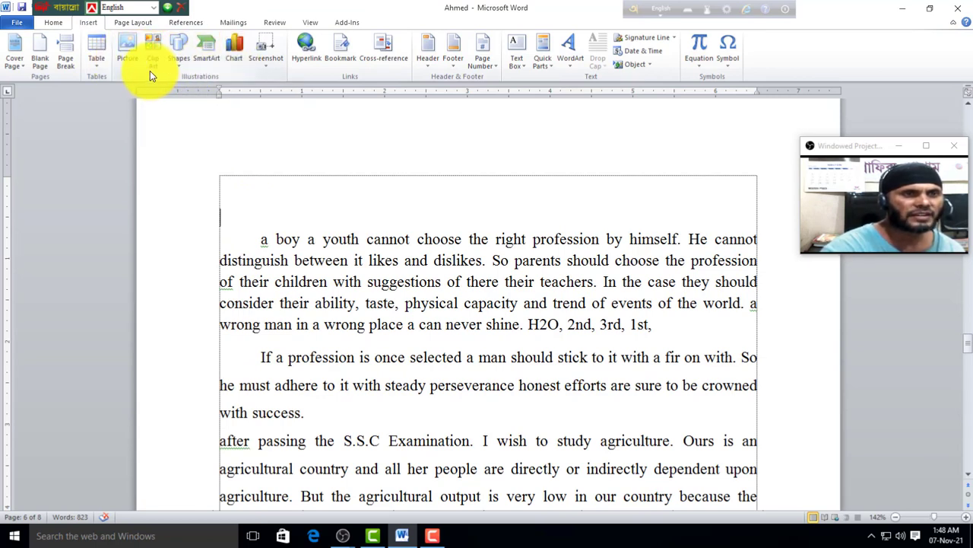
left_click(129, 53)
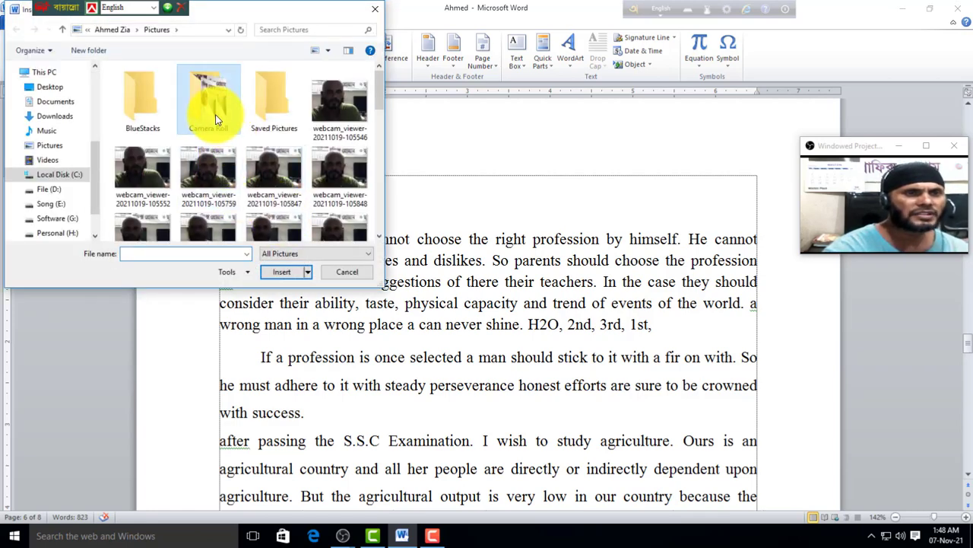
double_click(220, 114)
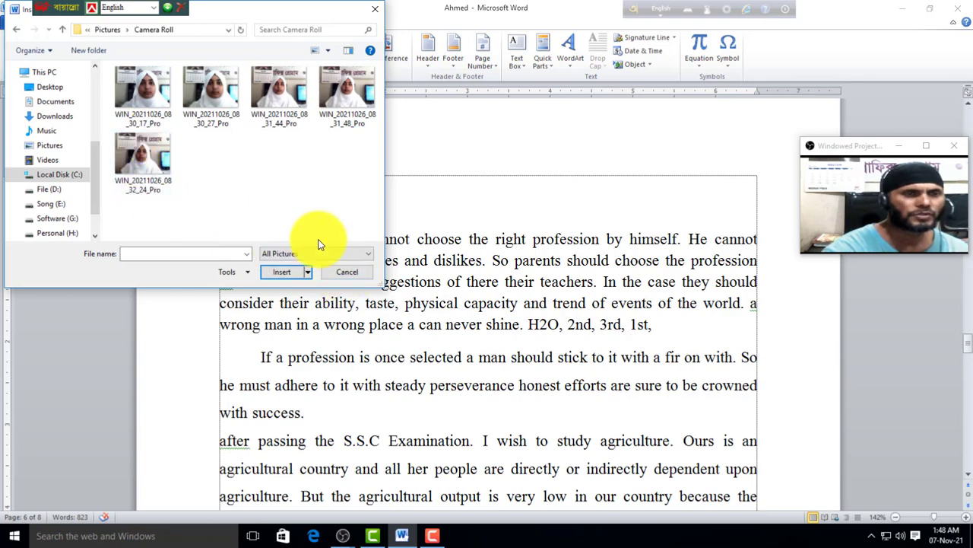
left_click(347, 272)
left_click(155, 49)
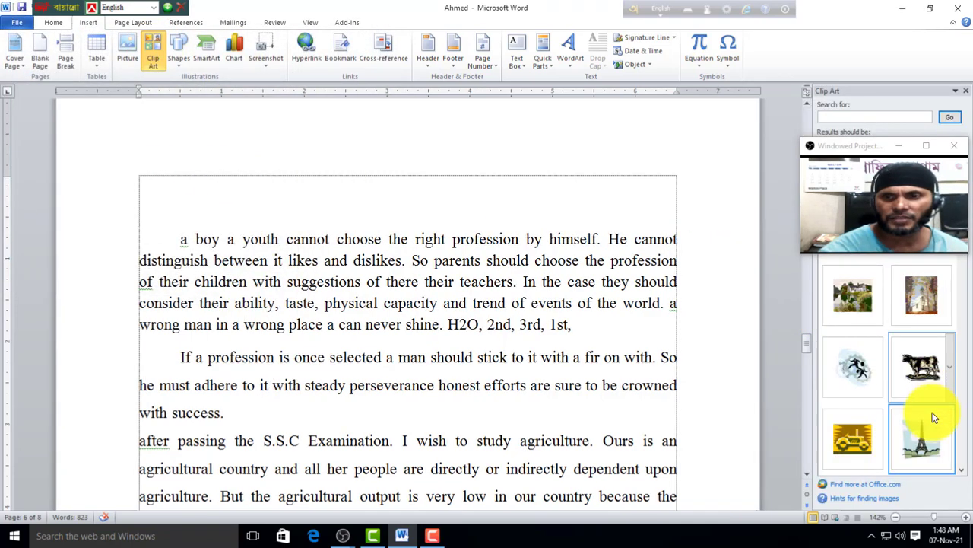
left_click(924, 435)
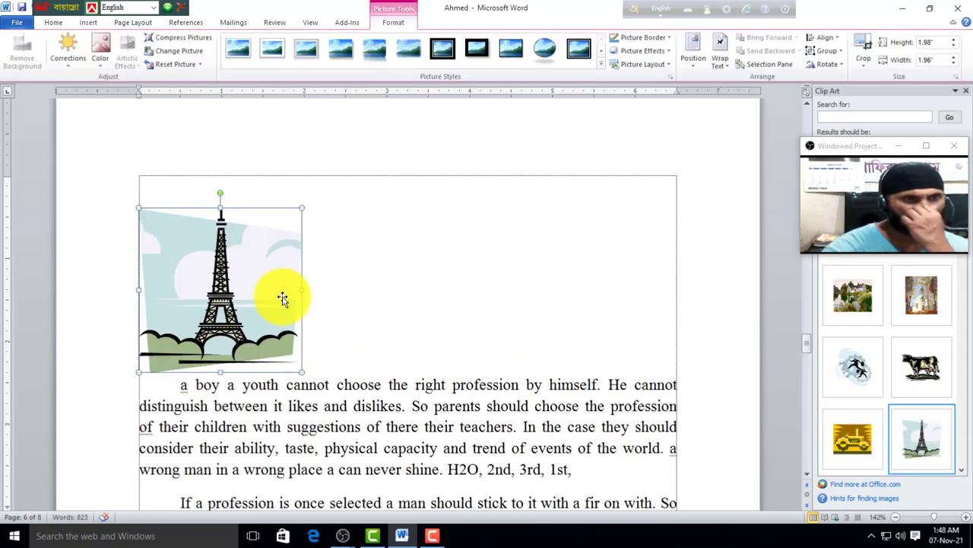
left_click(68, 61)
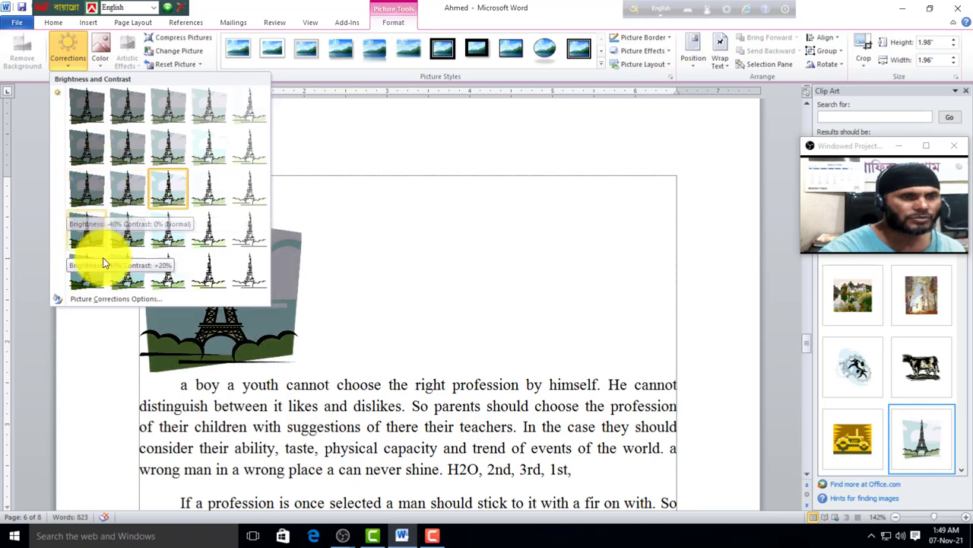
left_click(348, 228)
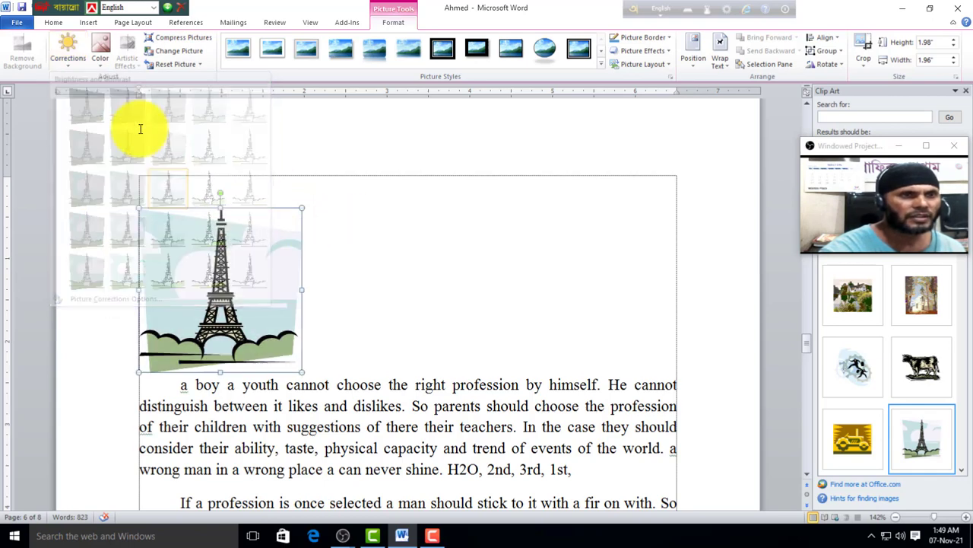
left_click(101, 61)
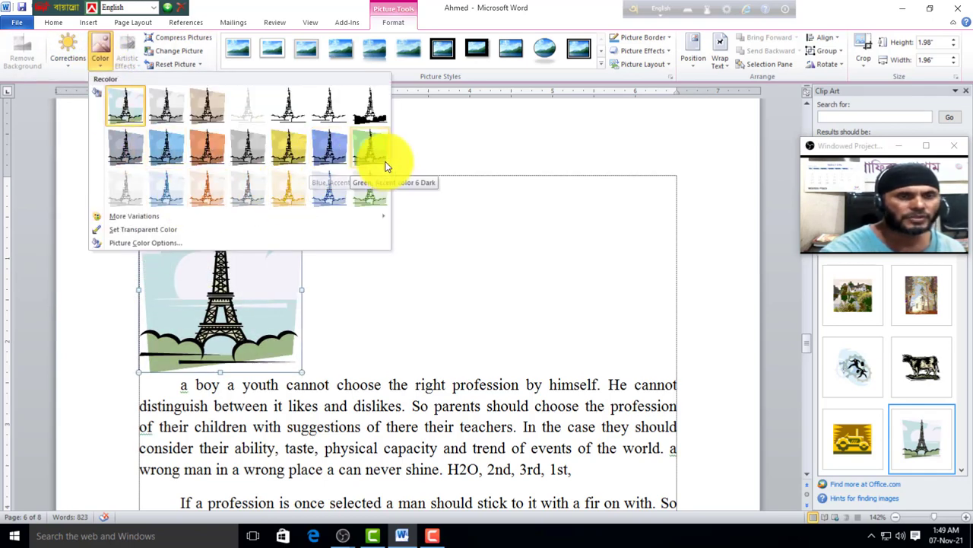
left_click(552, 254)
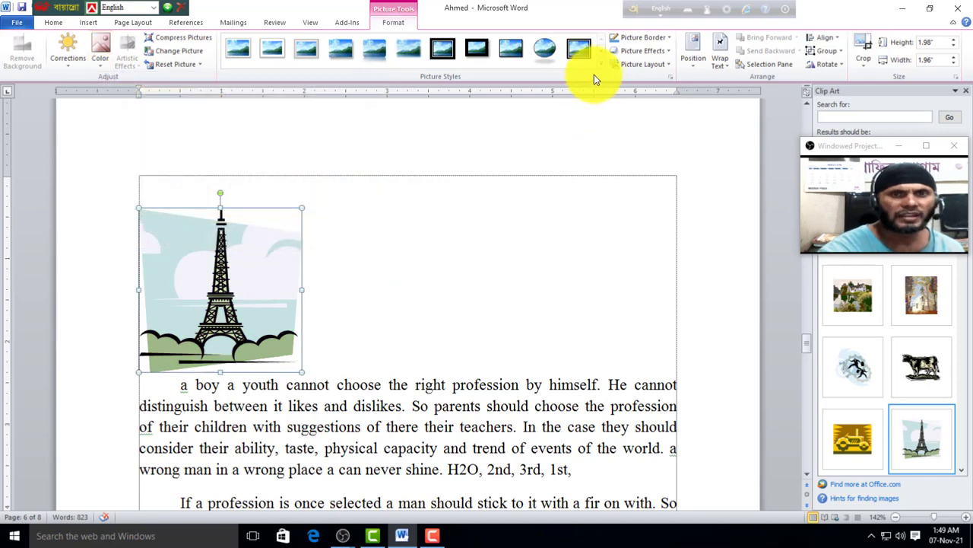
left_click(601, 64)
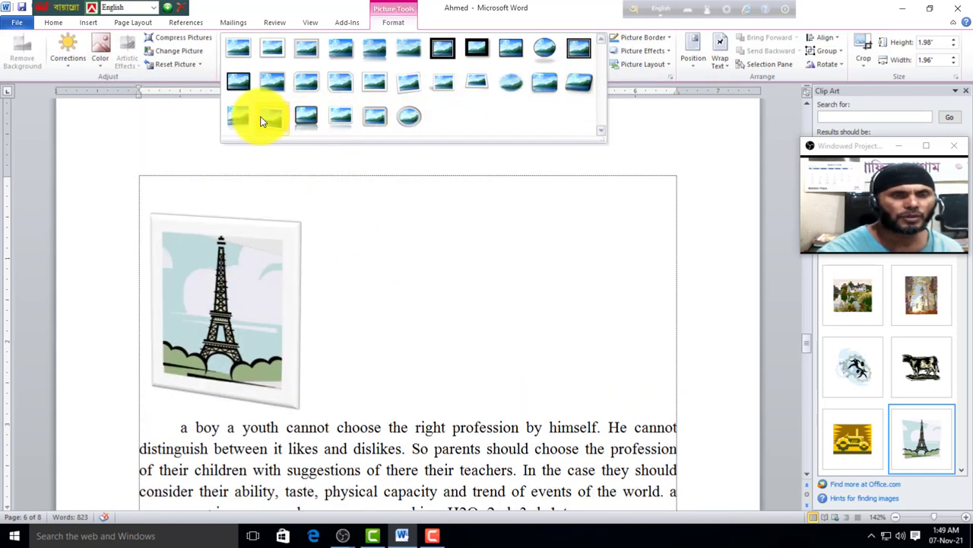
left_click(626, 122)
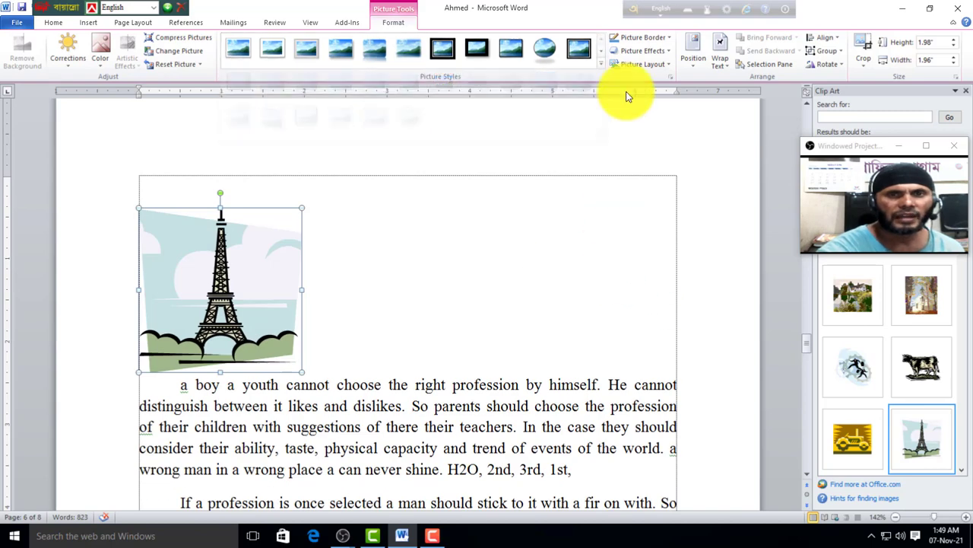
left_click(669, 38)
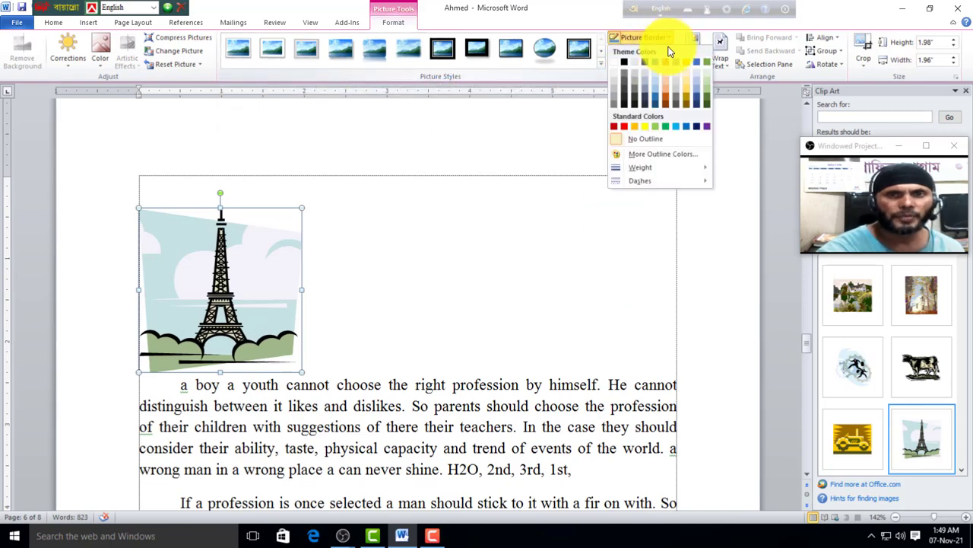
left_click(628, 127)
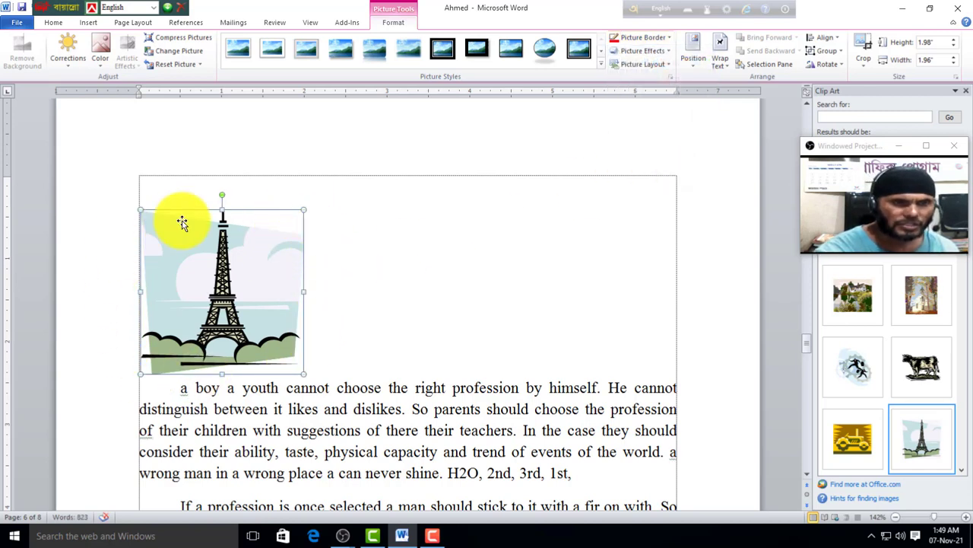
left_click(669, 38)
mouse_move(649, 168)
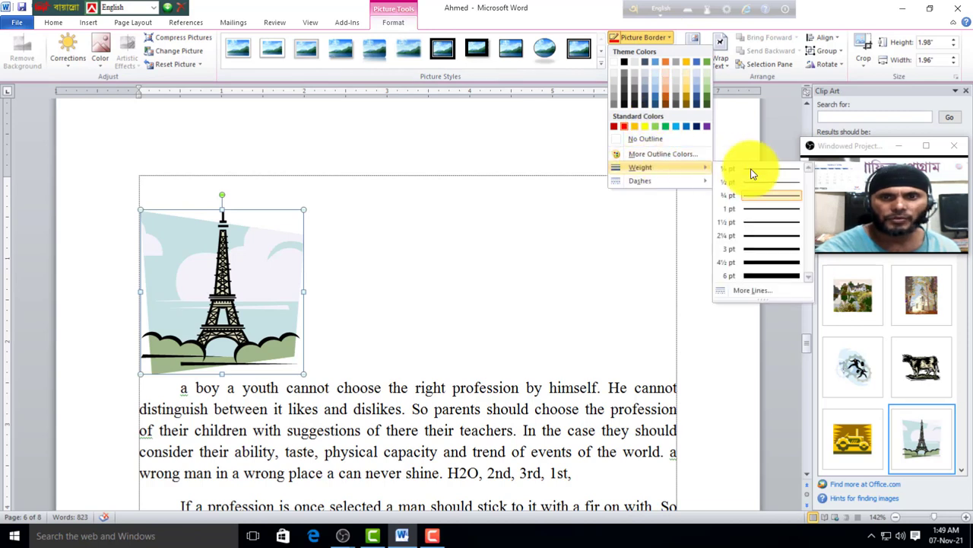
left_click(757, 262)
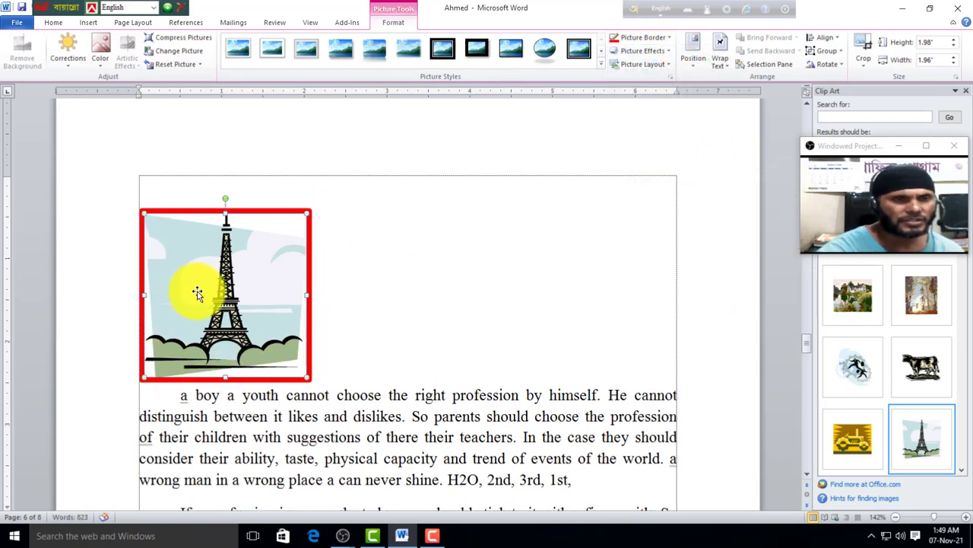
left_click(177, 64)
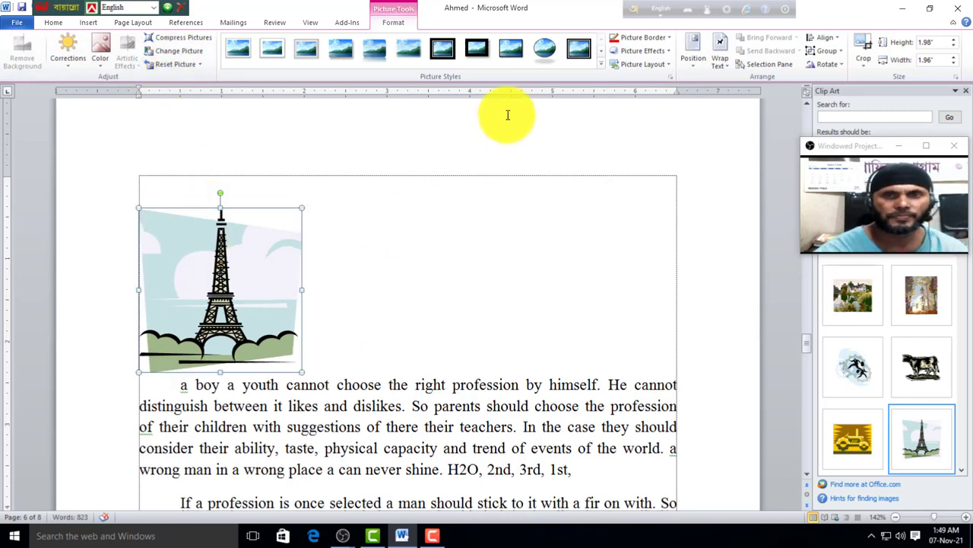
left_click(667, 51)
mouse_move(651, 235)
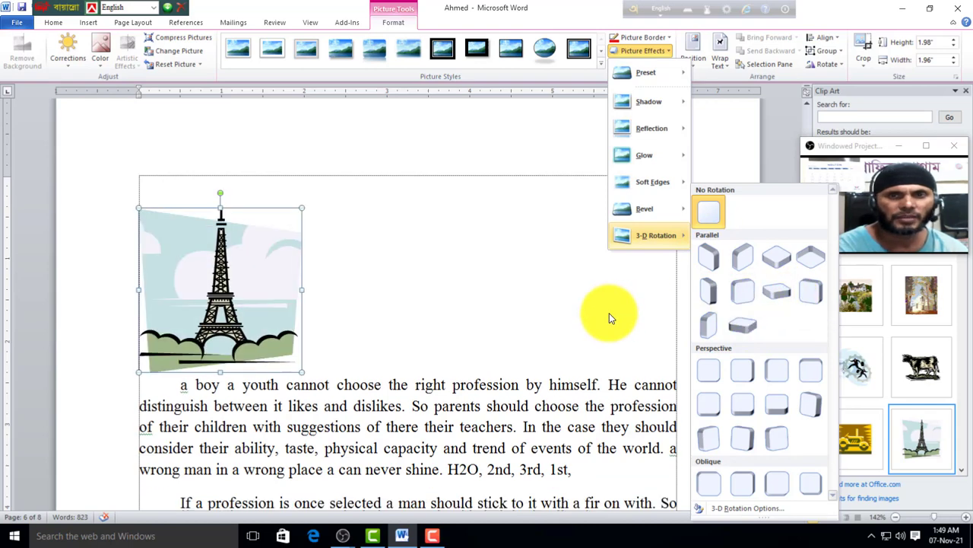
left_click(641, 213)
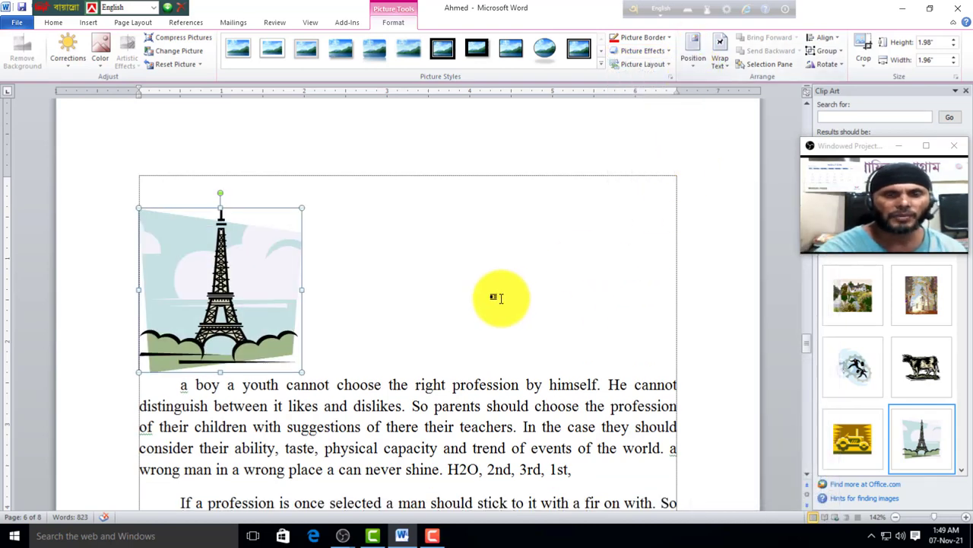
scroll(487, 298, "down", 2)
Step: Set the Eiffel Tower picture's text wrapping to Behind Text
left_click(693, 61)
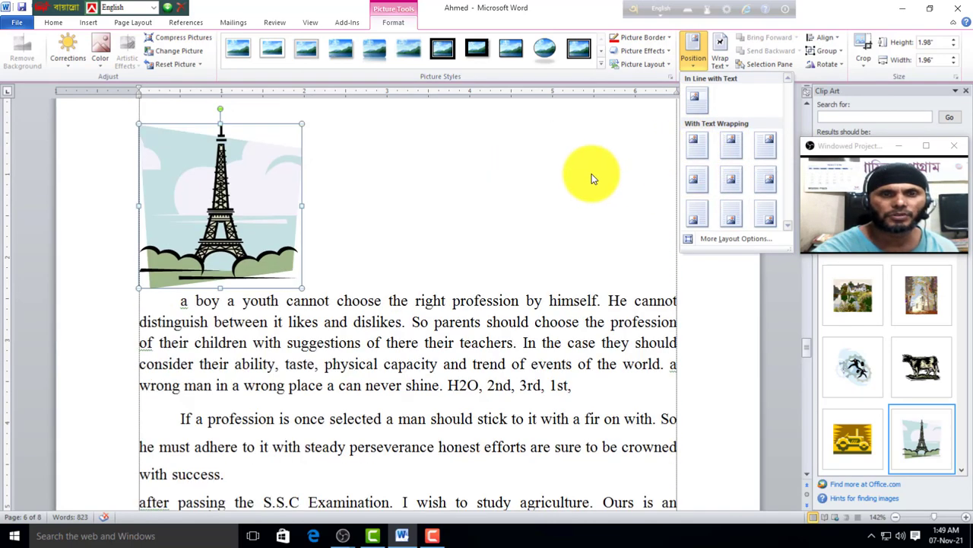
left_click(694, 96)
left_click(724, 66)
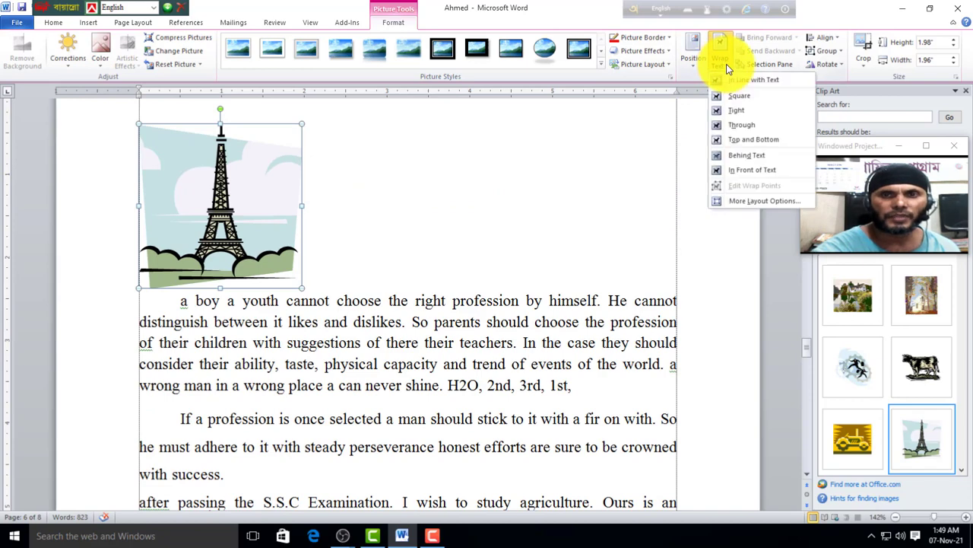
left_click(751, 156)
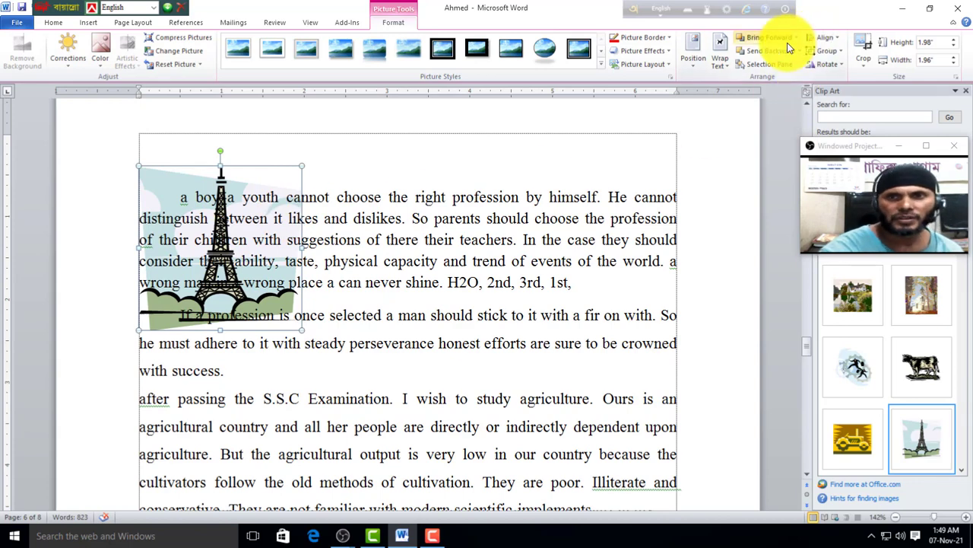
left_click(721, 61)
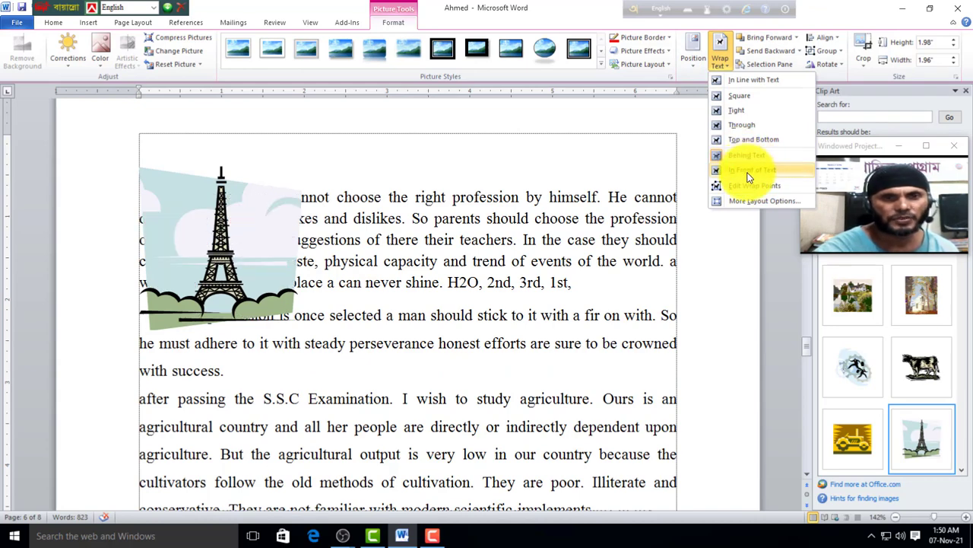
Step: Use Bring Forward > Bring in Front of Text to place the picture over the text
left_click(797, 39)
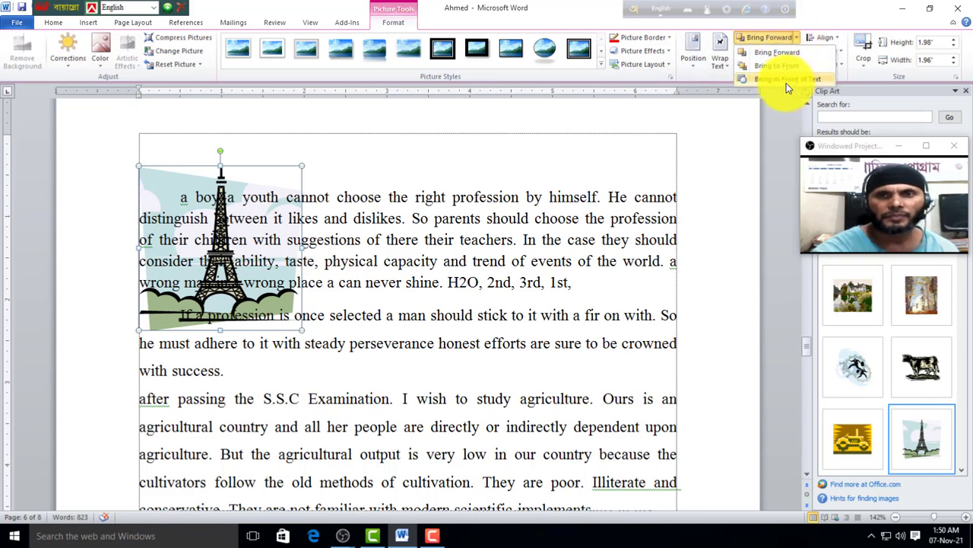
left_click(796, 38)
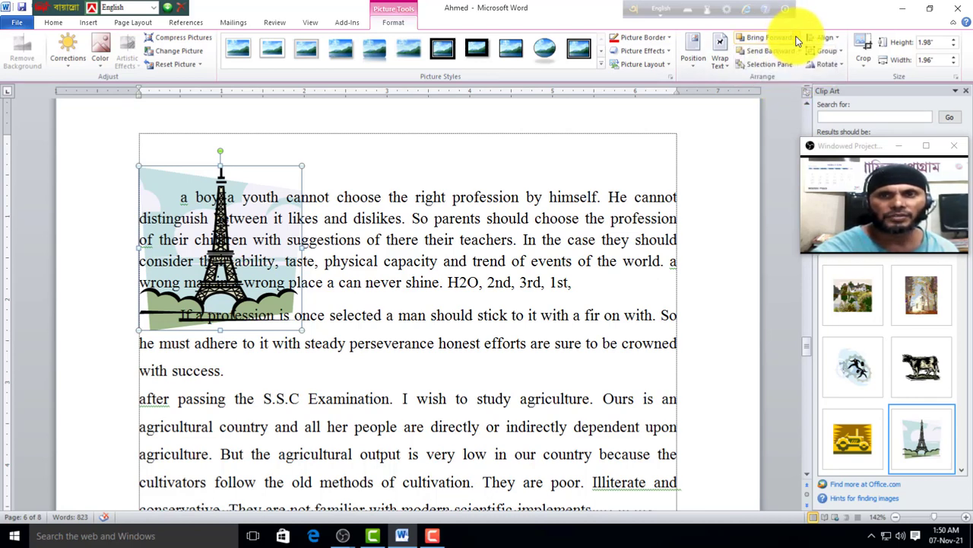
left_click(797, 50)
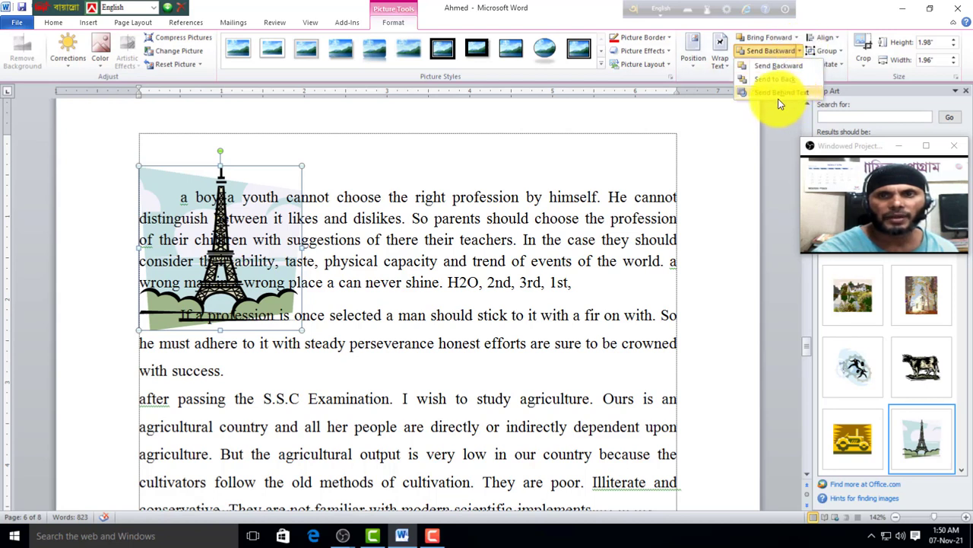
left_click(576, 159)
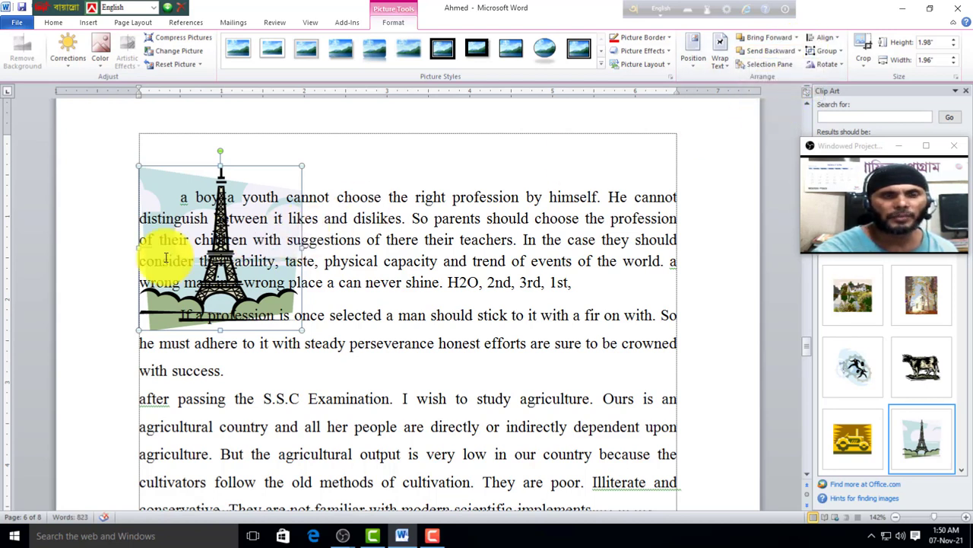
left_click(796, 38)
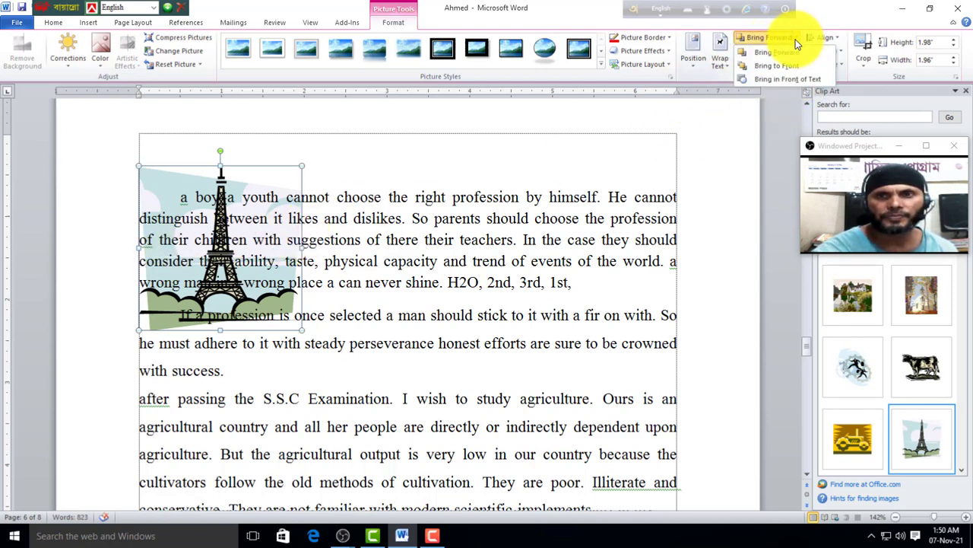
left_click(788, 79)
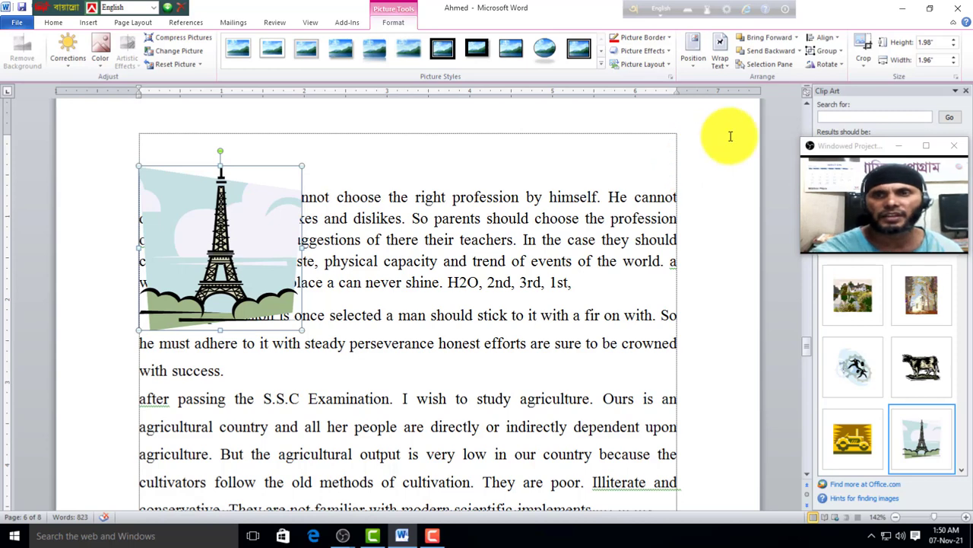
left_click(841, 66)
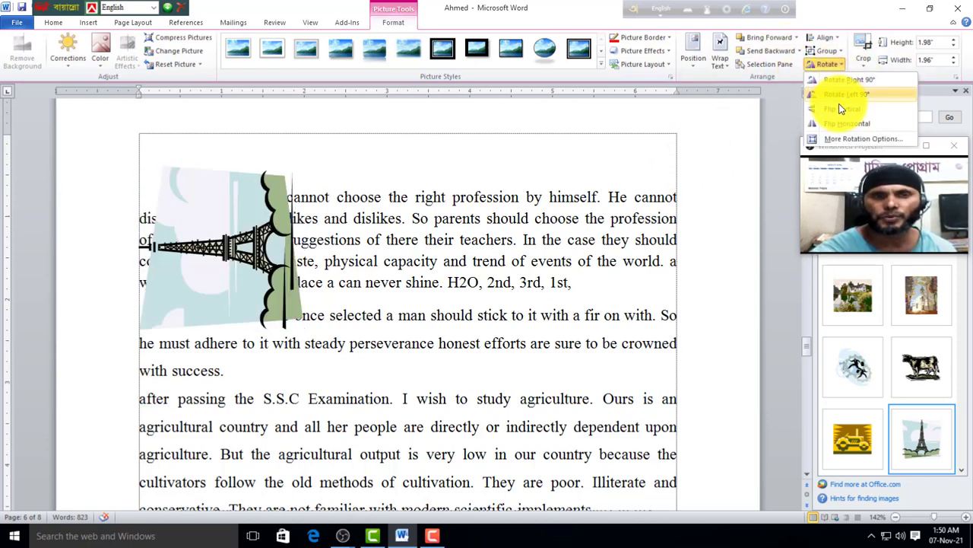
Step: Center the Eiffel Tower picture horizontally with Align Center
left_click(838, 50)
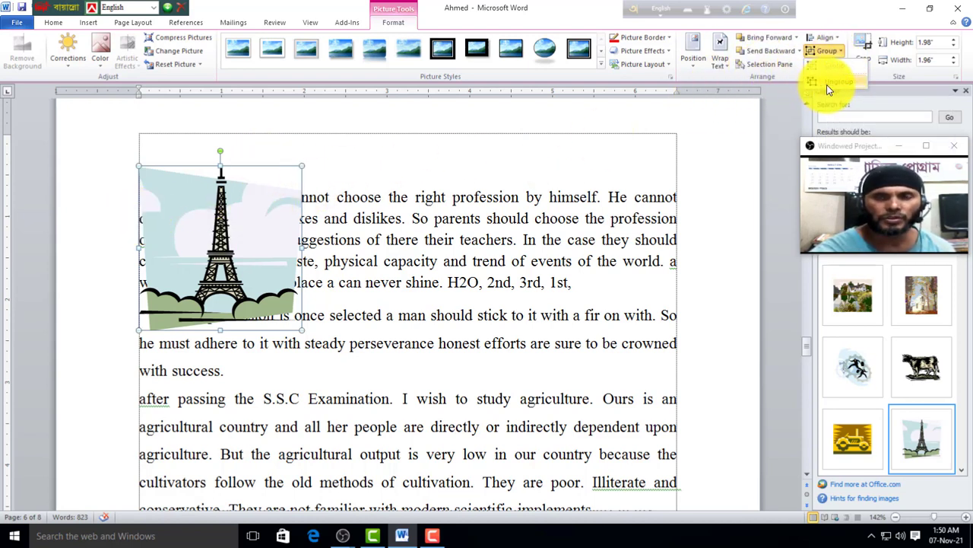
left_click(840, 49)
left_click(840, 38)
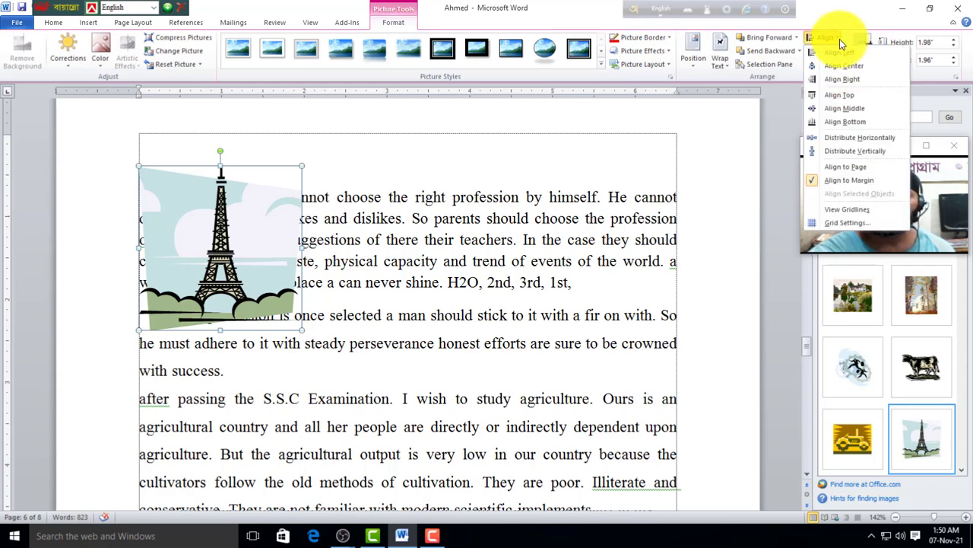
left_click(839, 66)
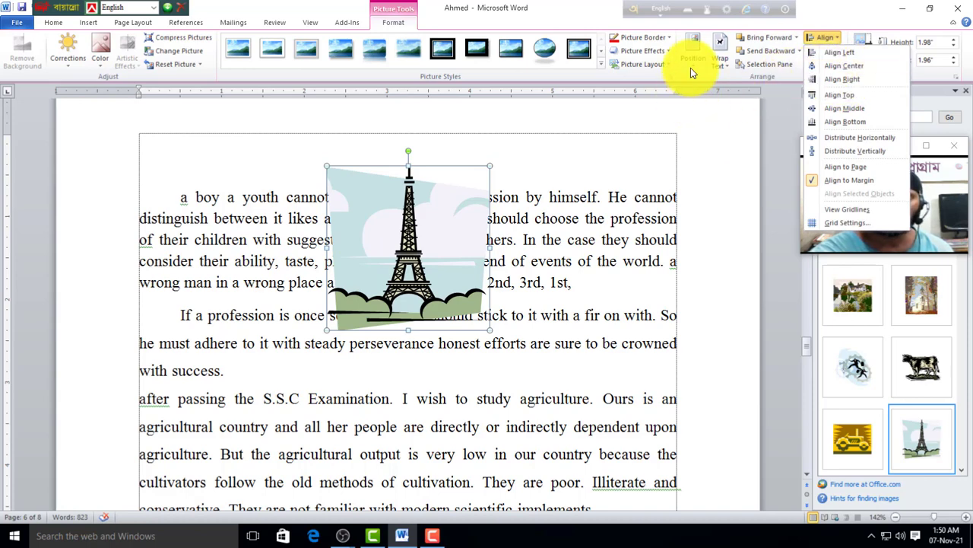
left_click(792, 138)
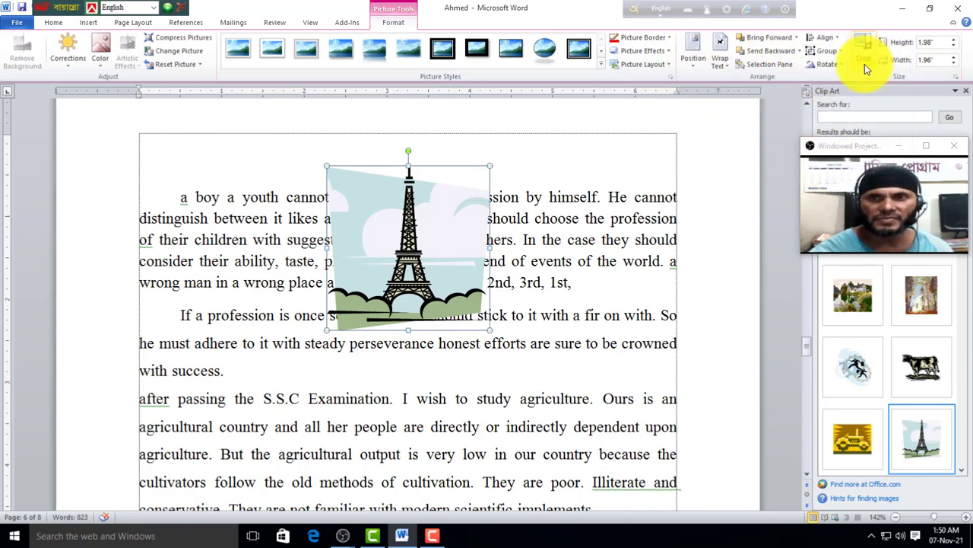
Step: Crop the picture inward from its top-left corner
left_click(864, 64)
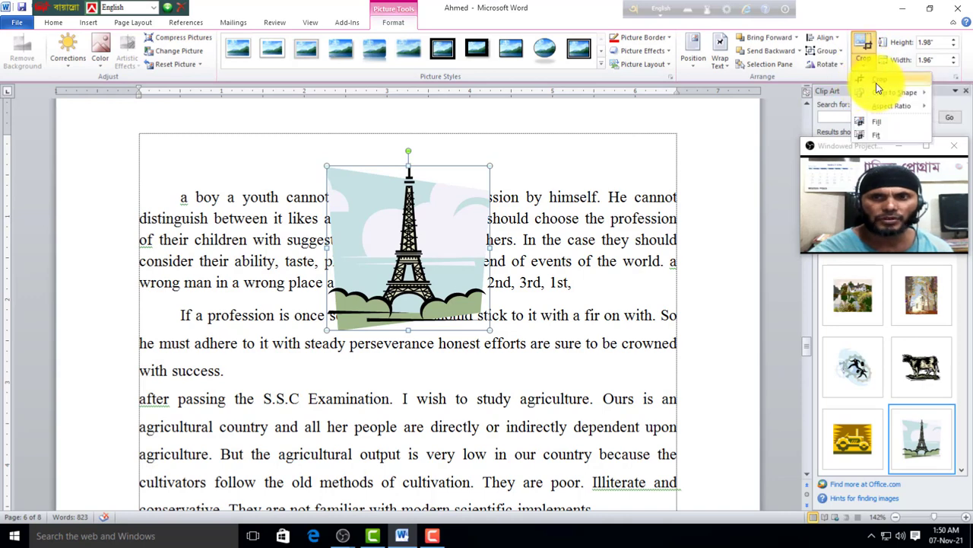
left_click(880, 79)
left_click_drag(329, 168, 358, 170)
left_click(373, 208)
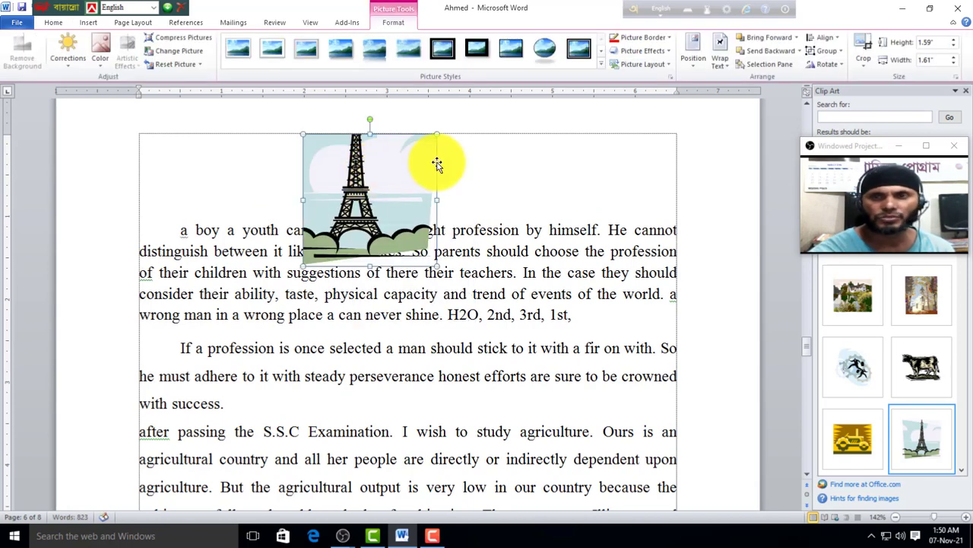
Step: Adjust the picture height, settle on 2 inches, then delete the picture
left_click(956, 43)
left_click(956, 43)
left_click(956, 45)
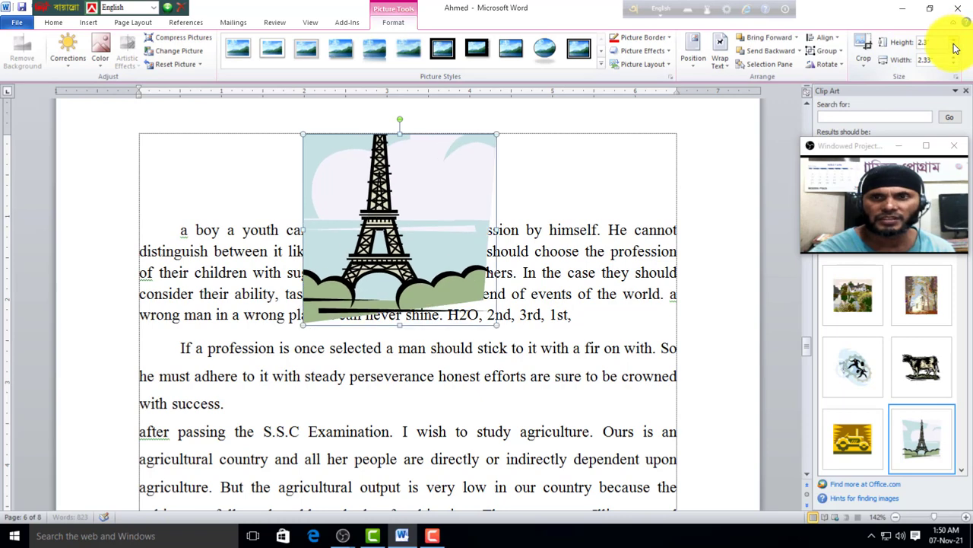
left_click(955, 48)
left_click(956, 47)
left_click(956, 48)
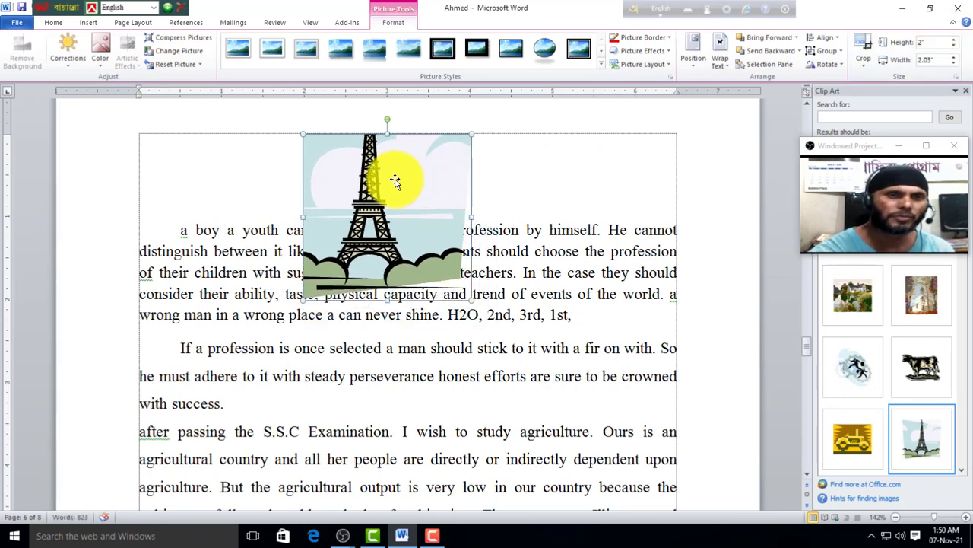
key("Delete")
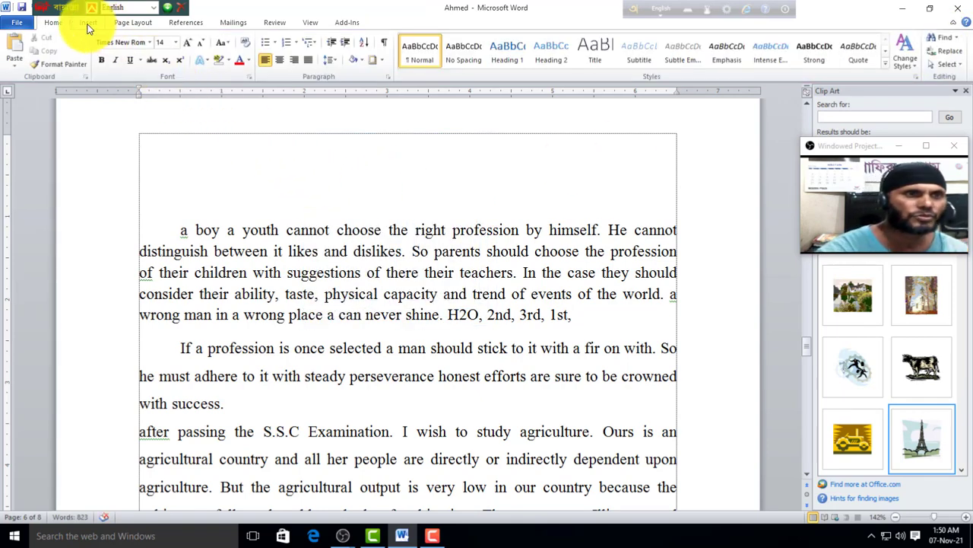
Step: Draw a star and a right block arrow at the top of the text box
left_click(87, 25)
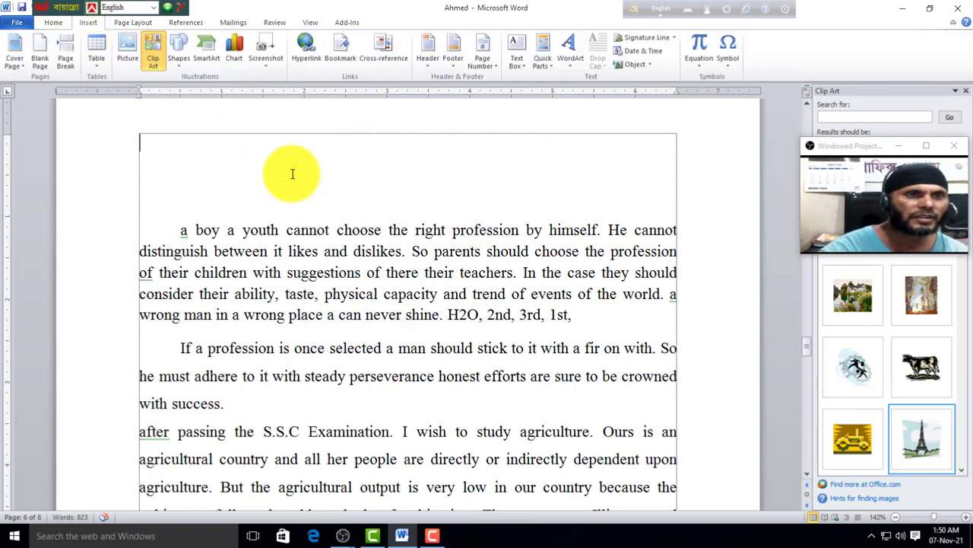
left_click(180, 59)
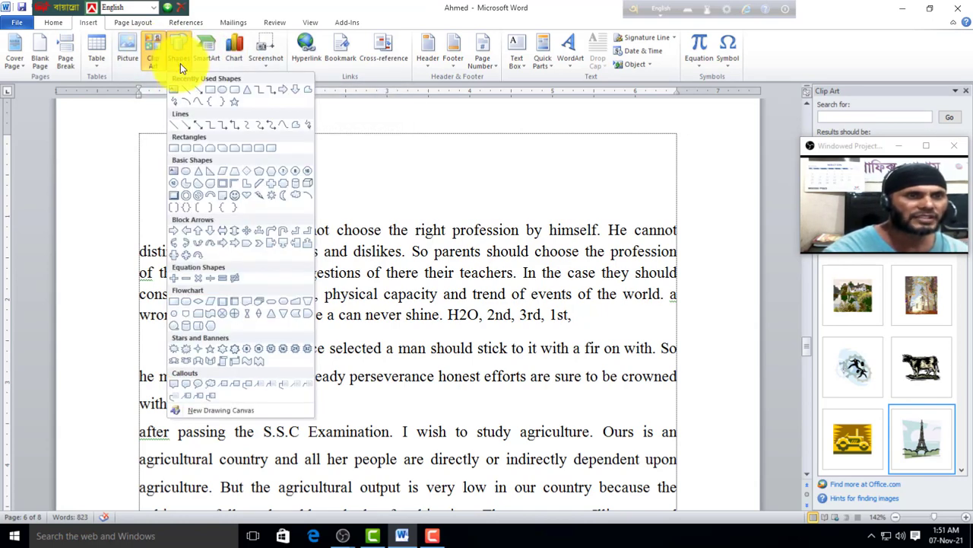
left_click(228, 105)
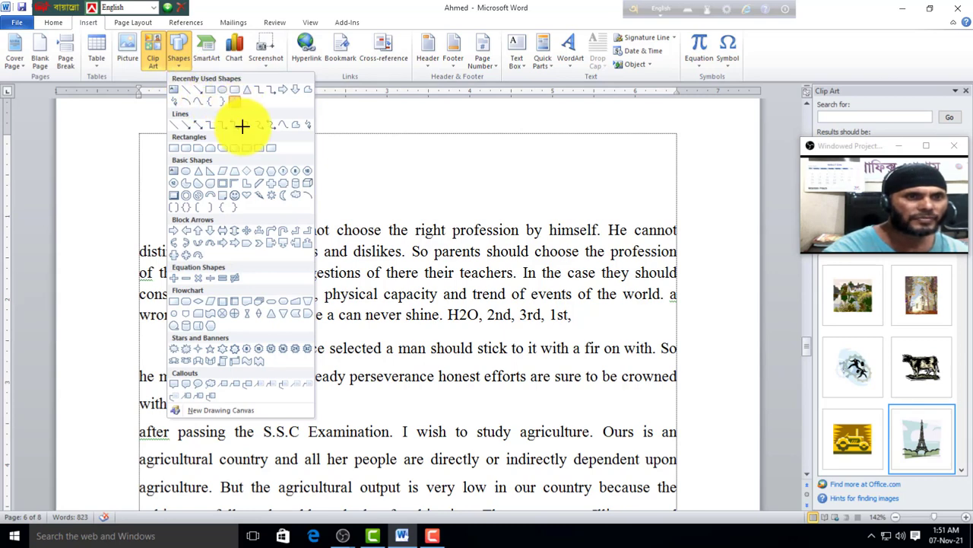
left_click_drag(219, 135, 310, 257)
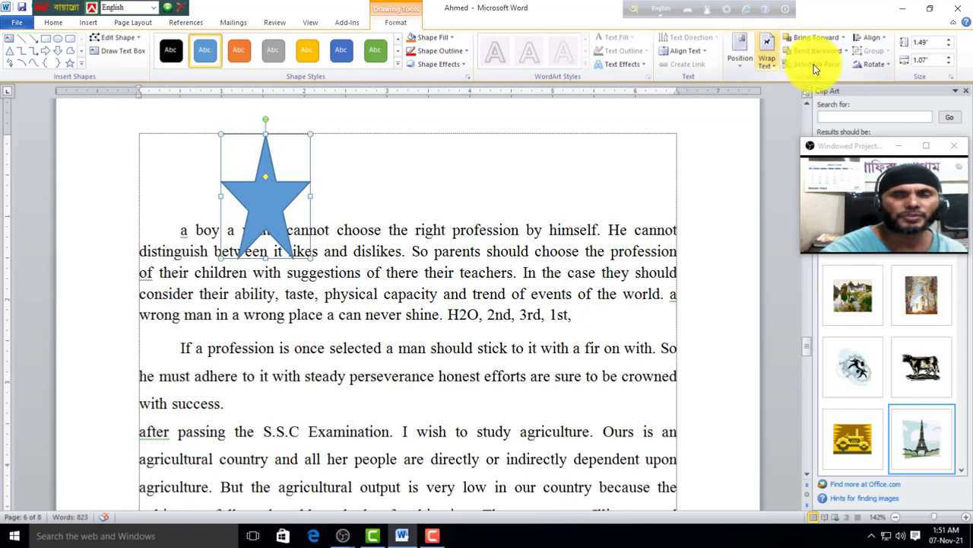
left_click(46, 50)
left_click_drag(343, 157, 522, 222)
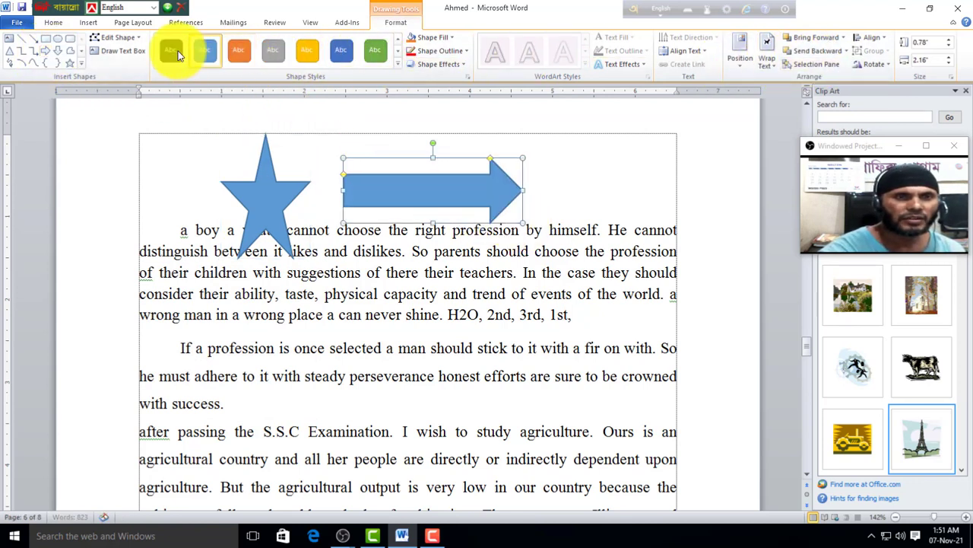
Step: Give the arrow an orange shape style and browse its fill, outline, effect and position options
left_click(398, 67)
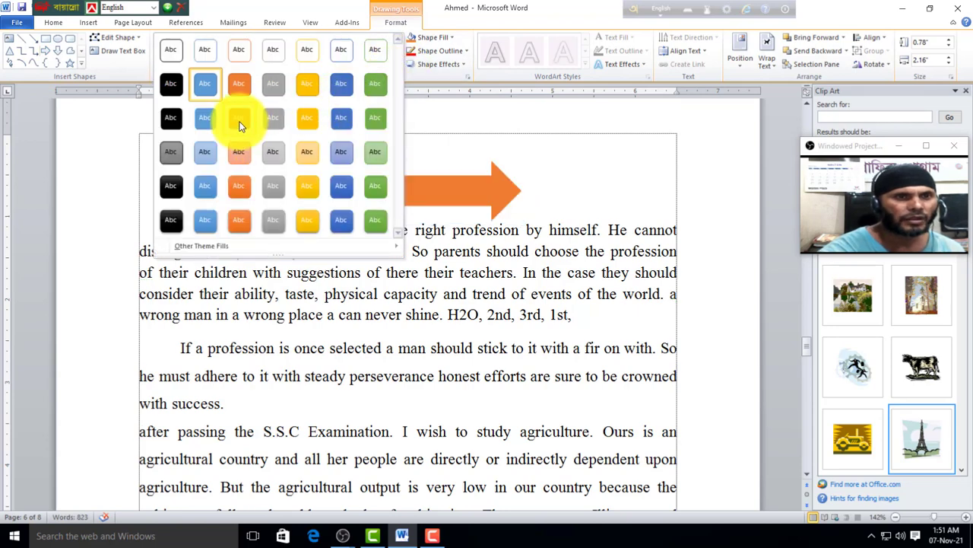
left_click(239, 119)
left_click(453, 40)
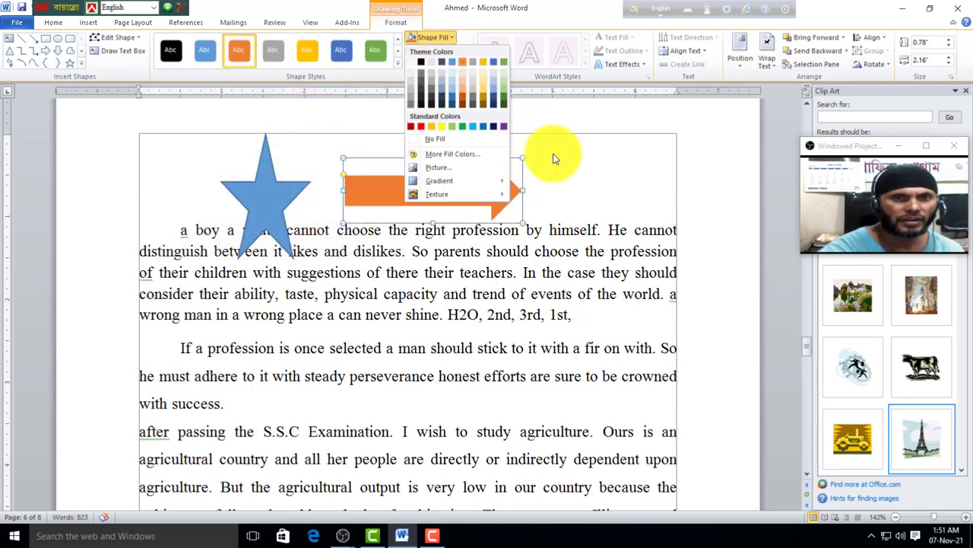
key("Escape")
left_click(466, 51)
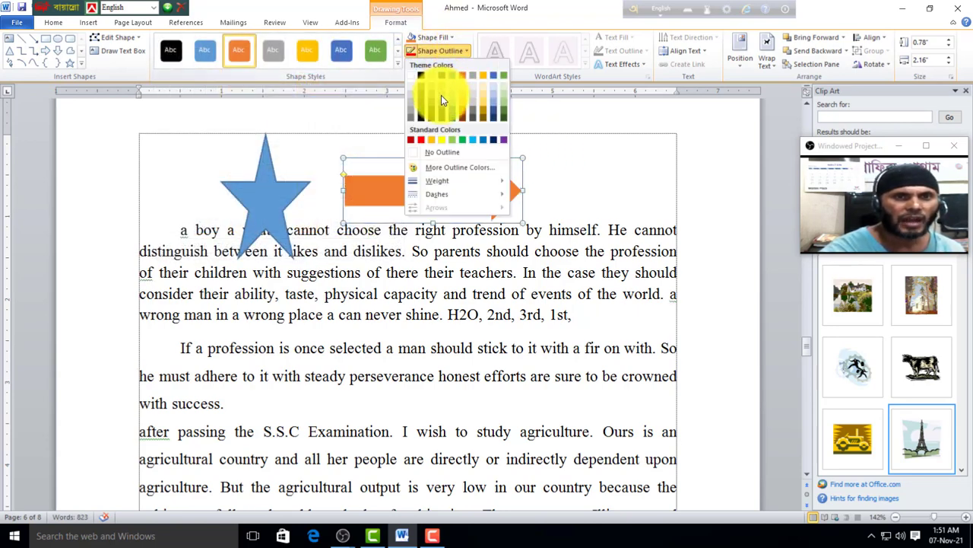
key("Escape")
left_click(643, 63)
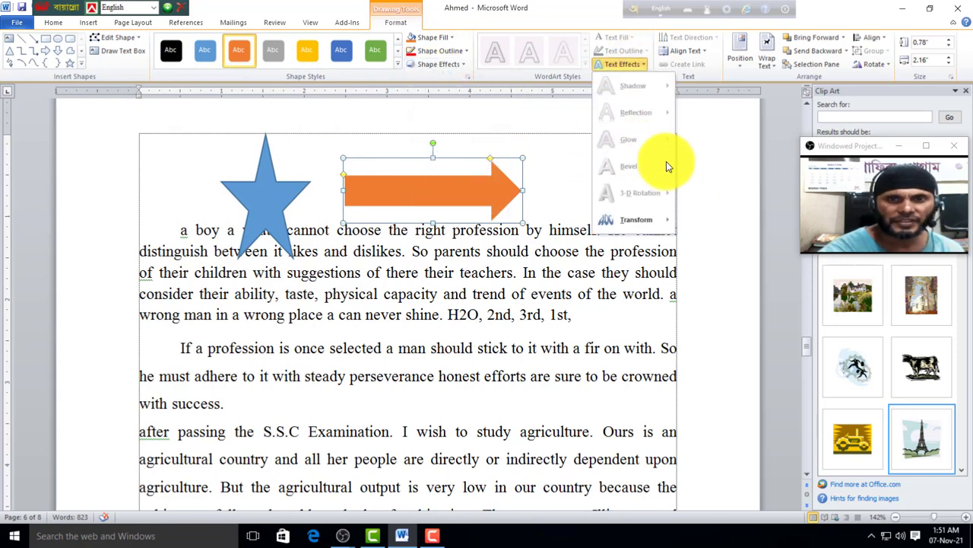
key("Escape")
left_click(740, 59)
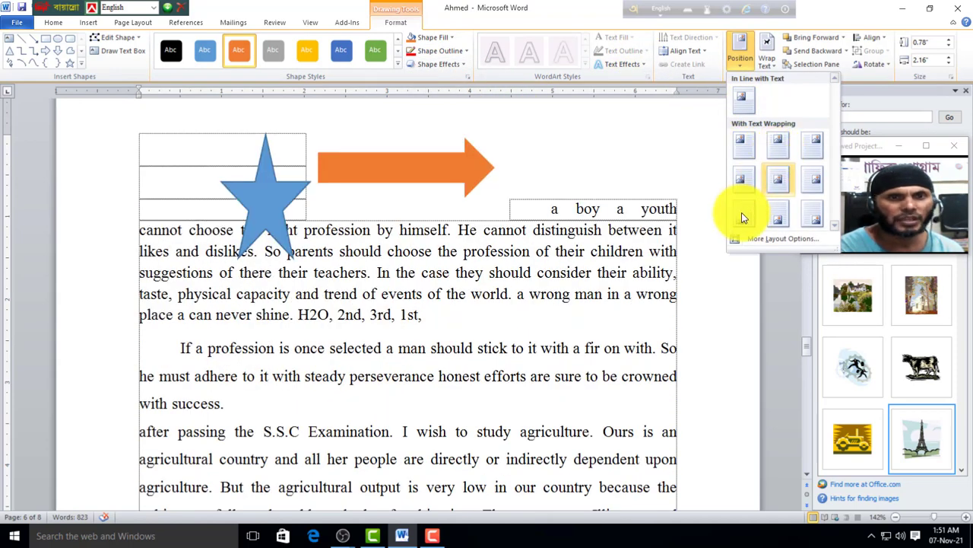
left_click(491, 195)
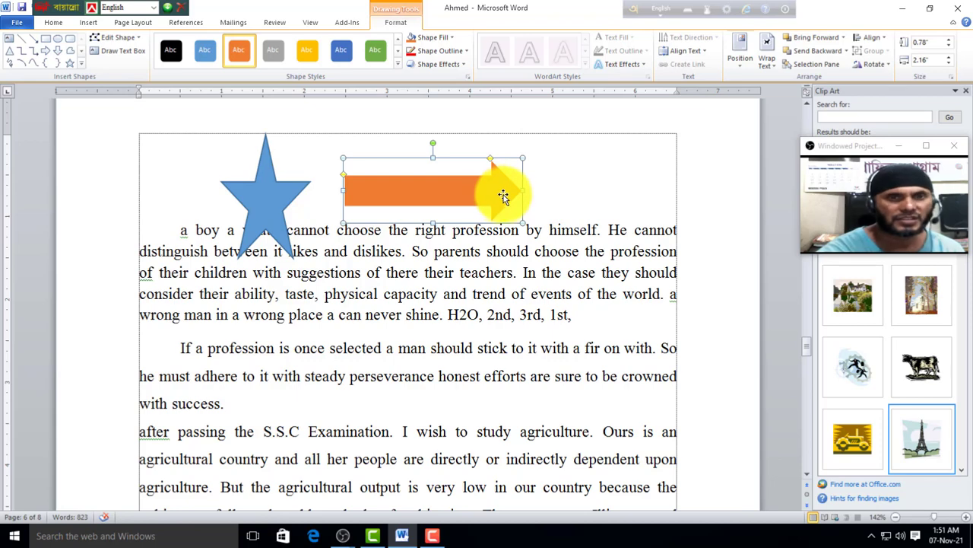
Step: Delete both the orange arrow and the star
key("Delete")
left_click(282, 202)
key("Delete")
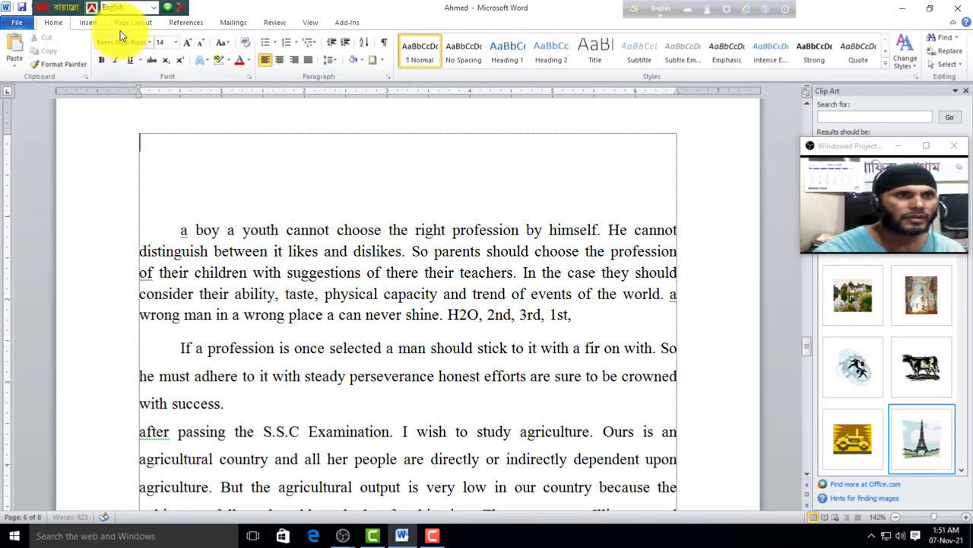
left_click(97, 25)
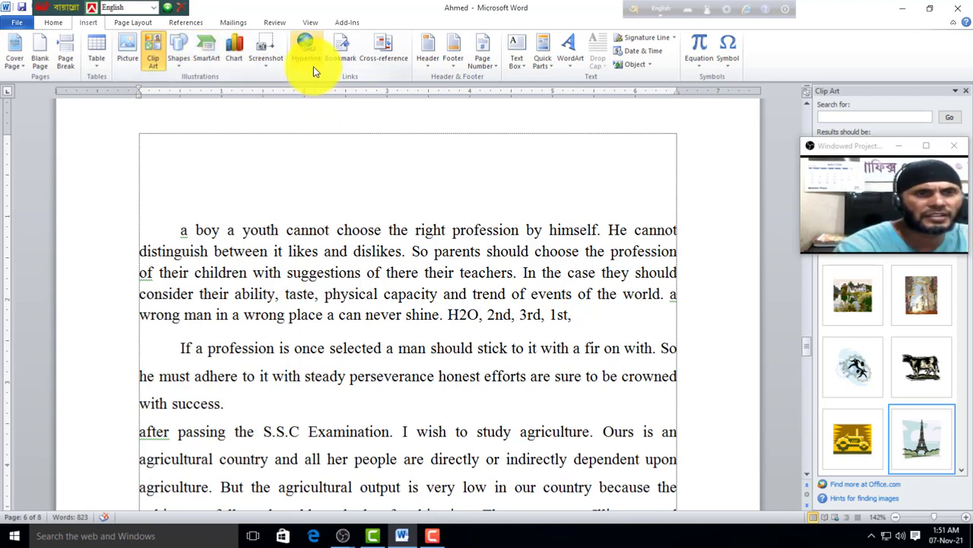
Step: Insert a ZIA.DOCX hyperlink on the text box's empty first line, linking to the Desktop Word file
left_click(348, 347)
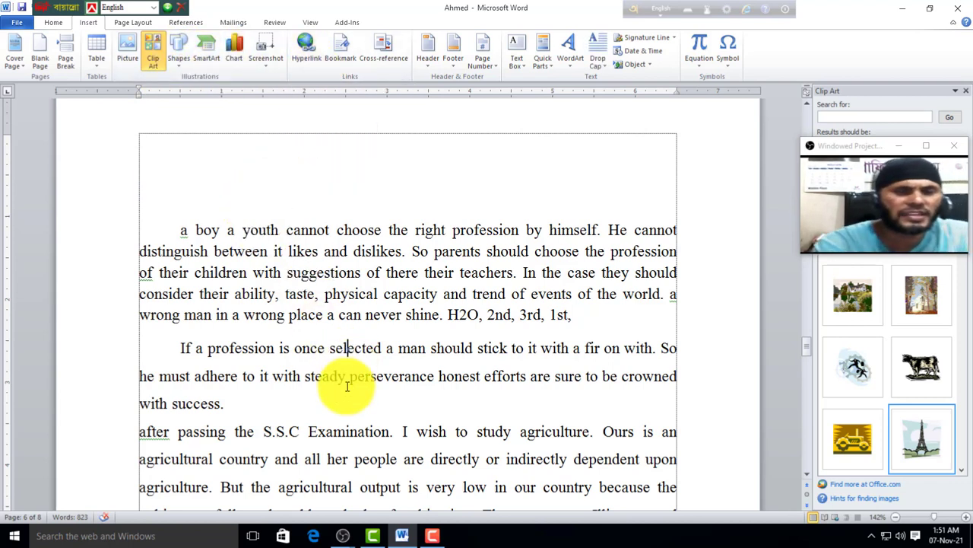
scroll(304, 396, "up", 2)
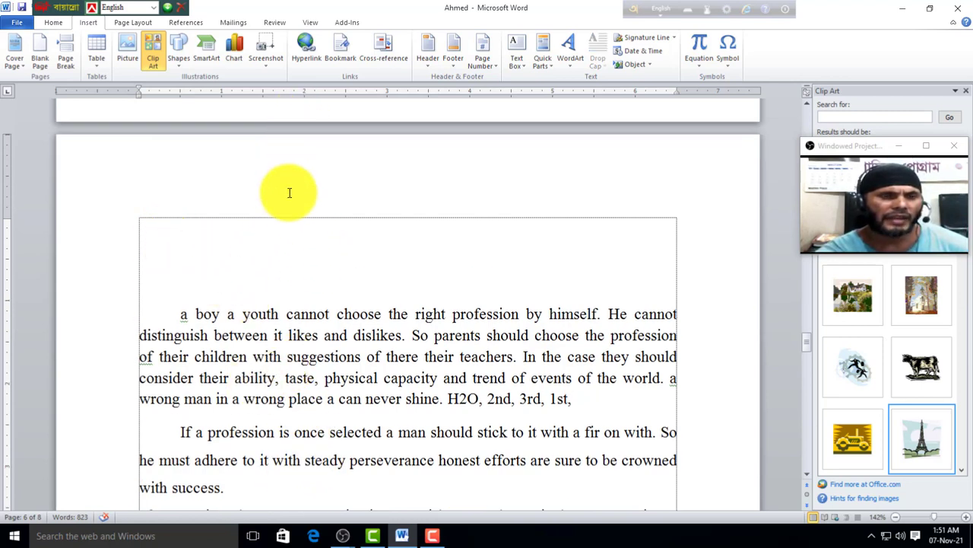
left_click(303, 221)
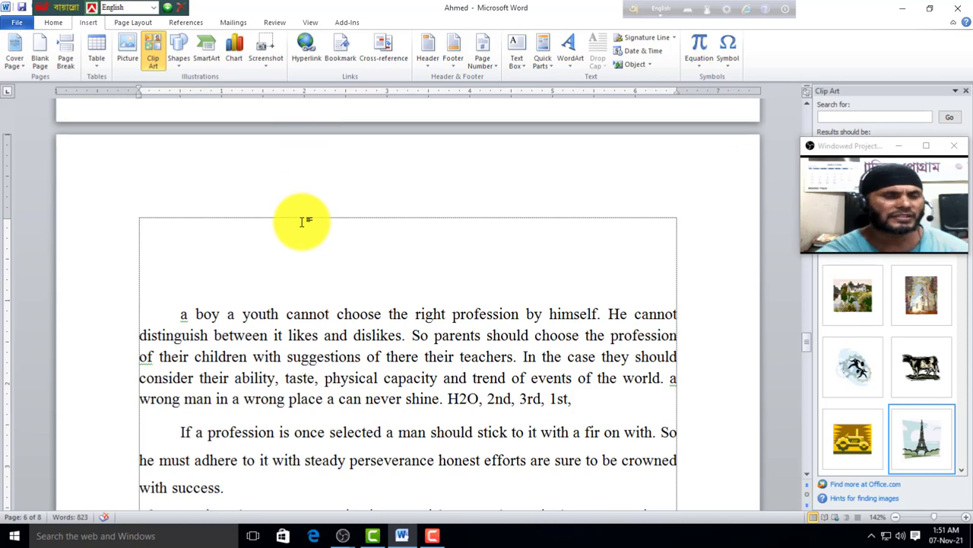
left_click(304, 54)
scroll(370, 199, "down", 3)
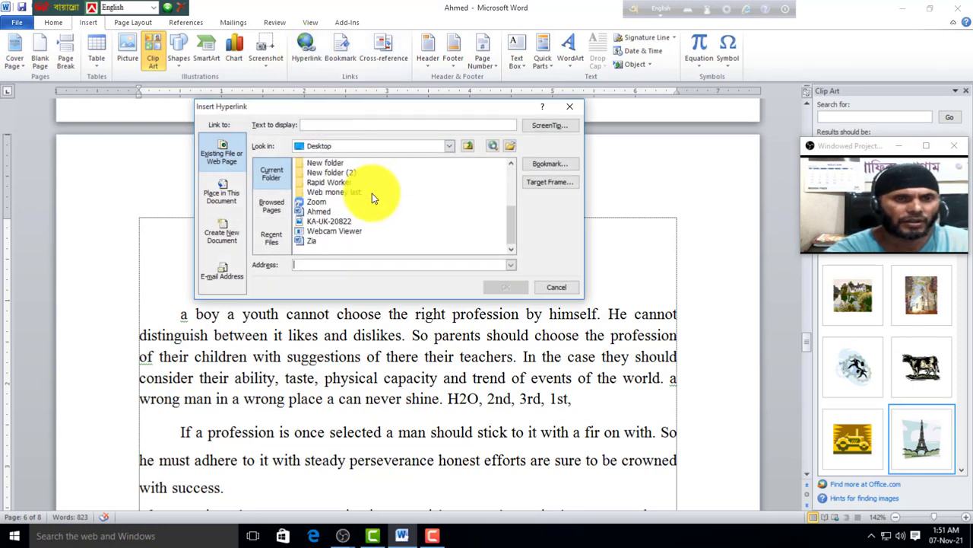
left_click(310, 242)
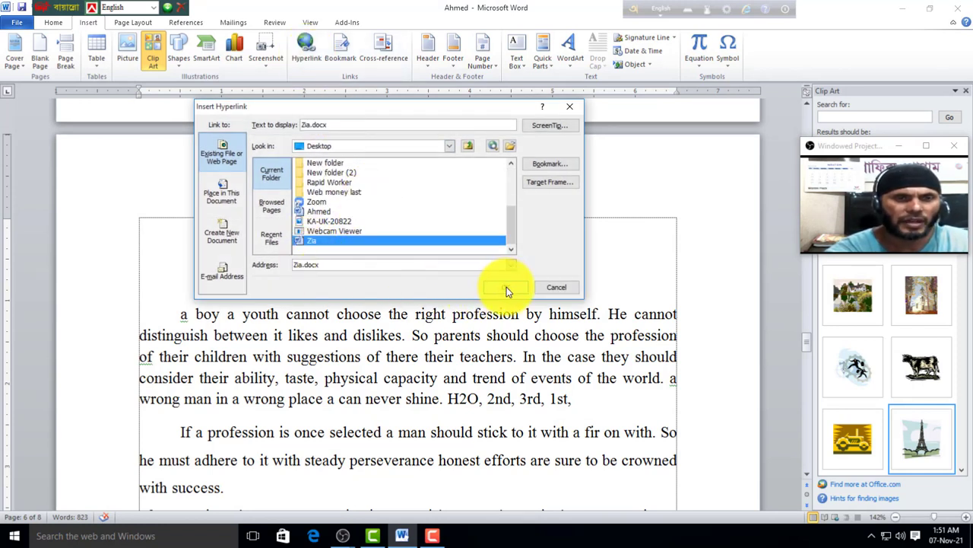
left_click(505, 289)
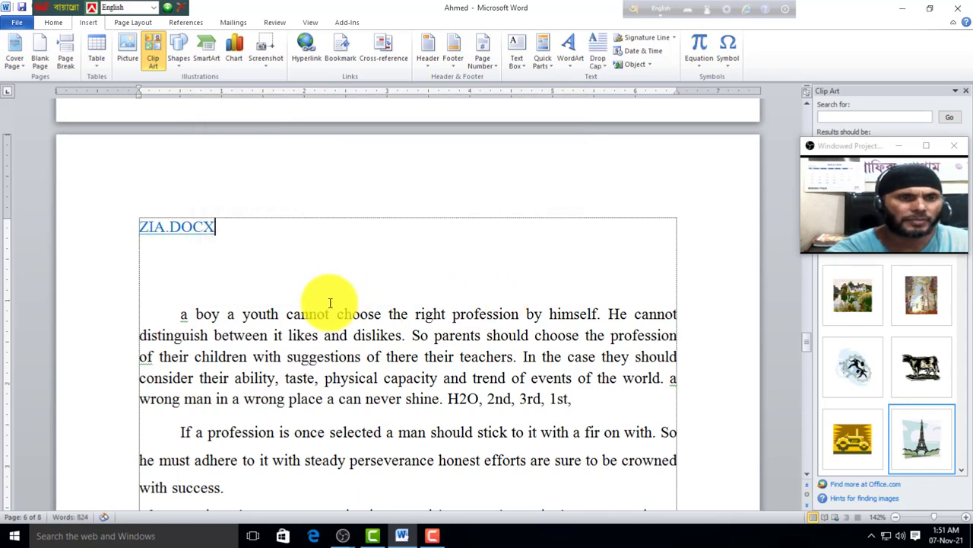
Step: Follow the ZIA.DOCX link, enter the file's password to open Zia, then close it
left_click(193, 228, "ctrl")
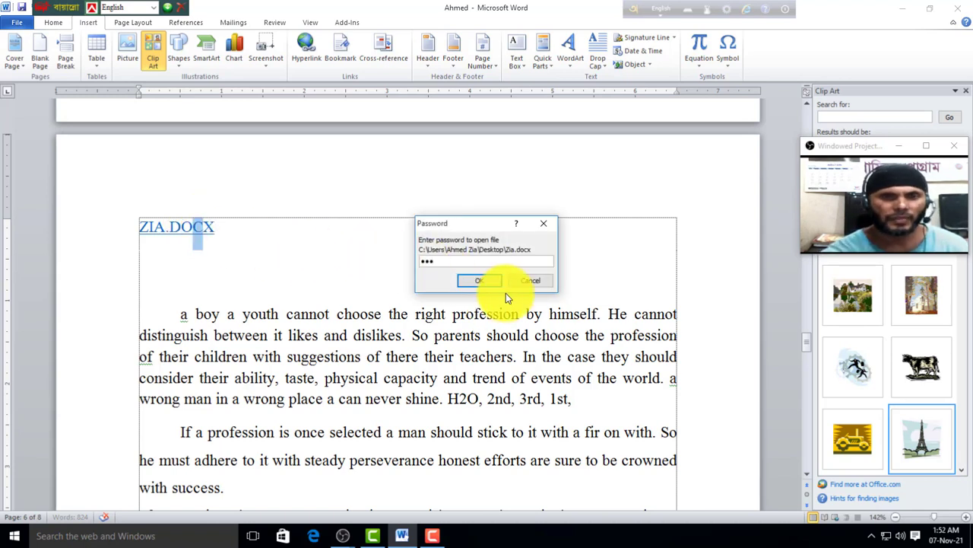
left_click(490, 279)
type("123")
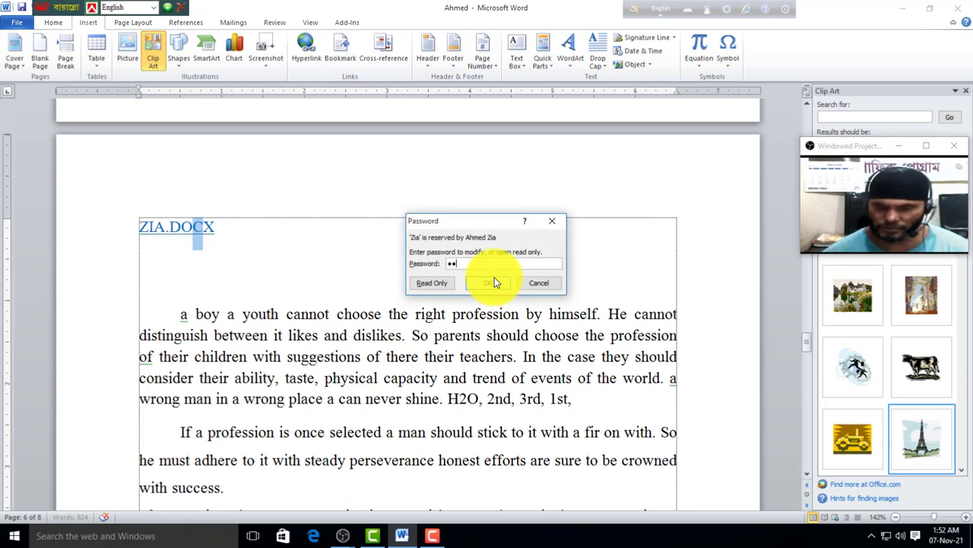
left_click(493, 282)
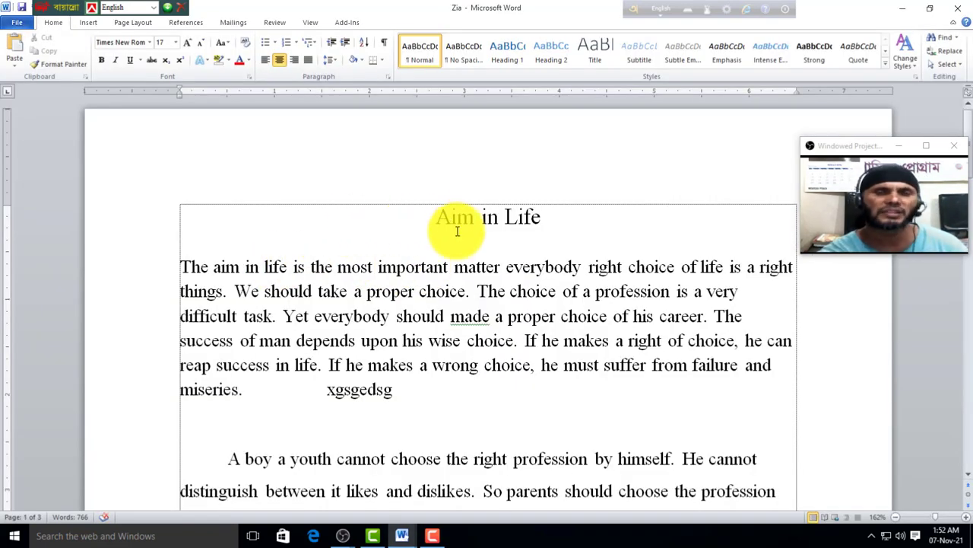
left_click(958, 7)
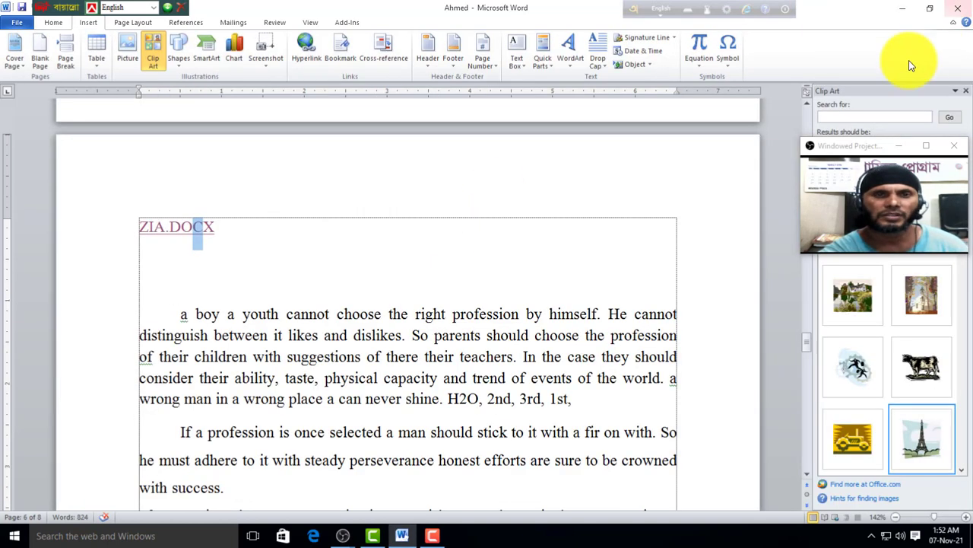
left_click(245, 256)
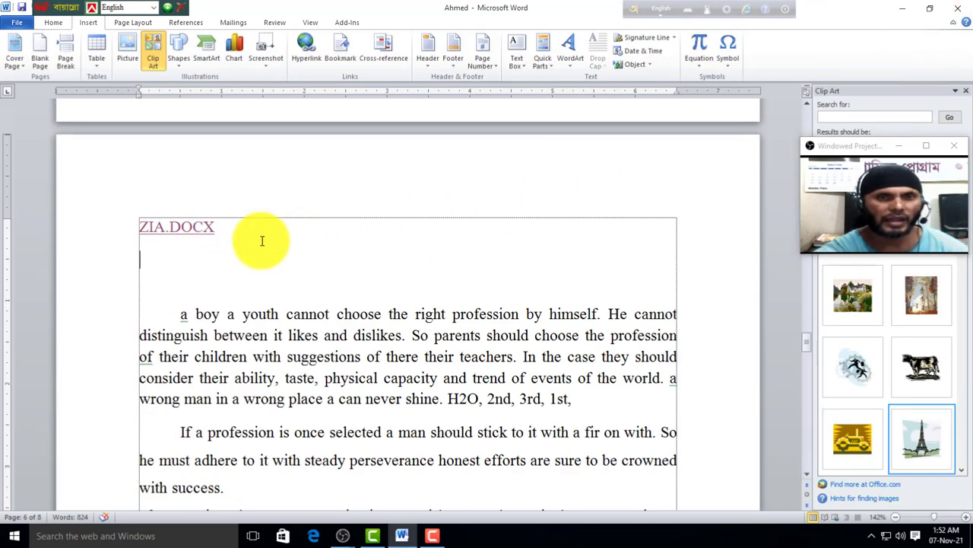
Step: Insert an Ahmed.docx hyperlink to the Ahmed file on the line below ZIA.DOCX
left_click(305, 52)
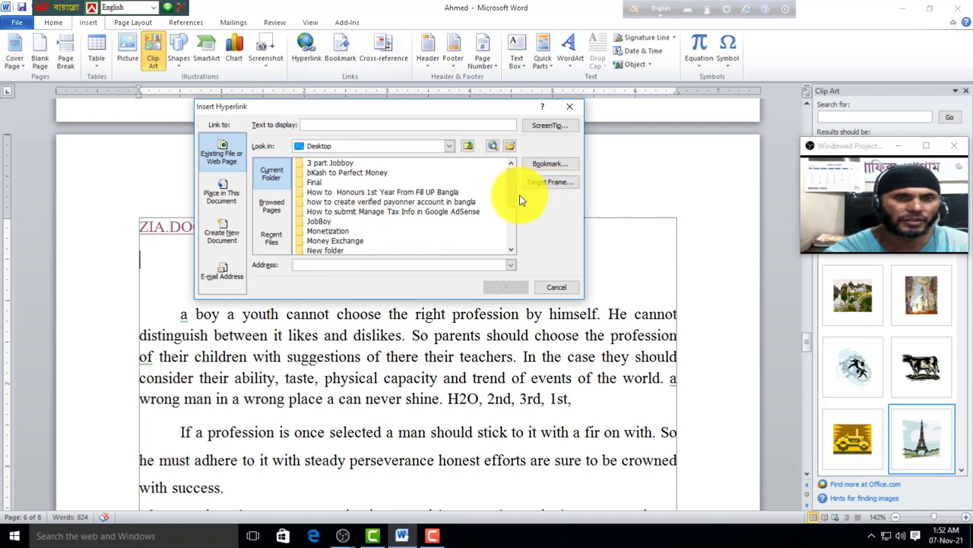
left_click_drag(511, 210, 511, 260)
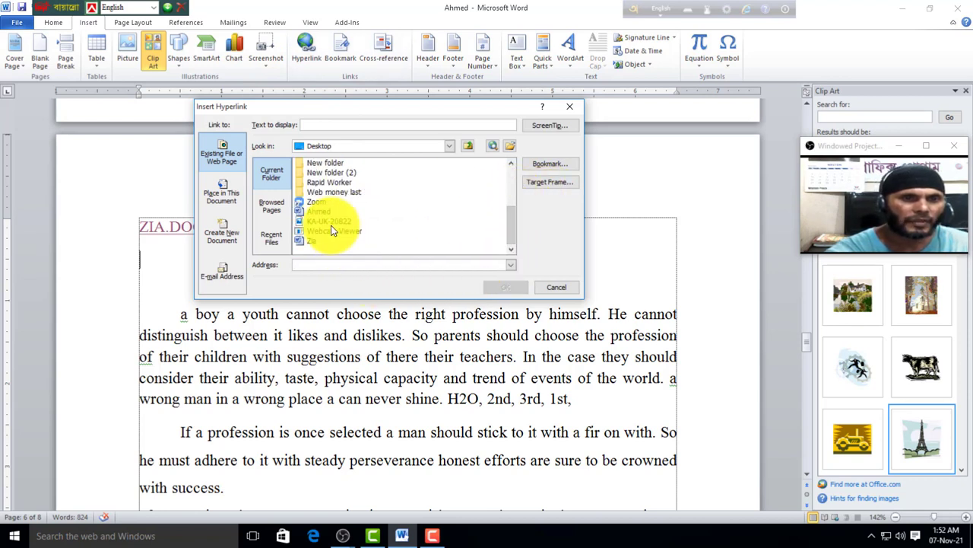
left_click(327, 211)
left_click(505, 287)
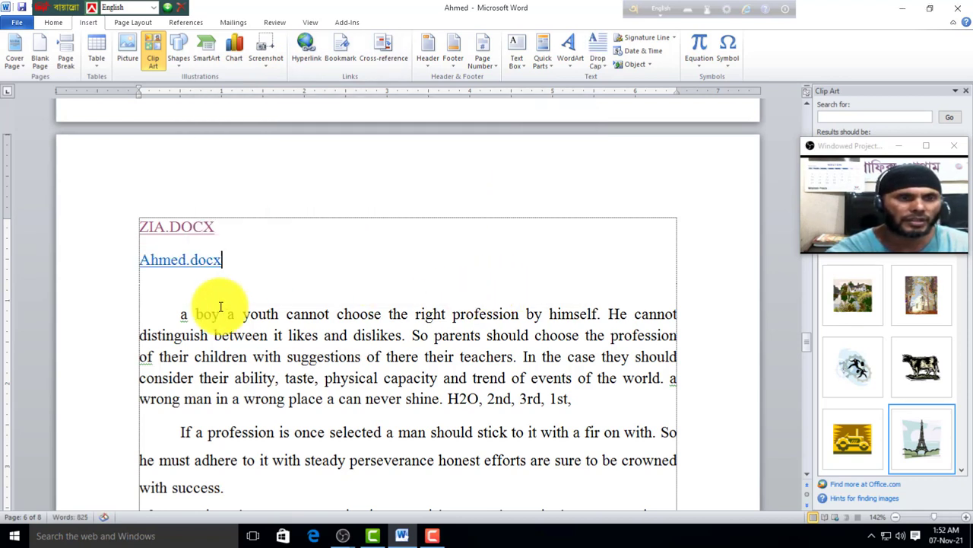
Step: Follow the Ahmed.docx link to test it and return to the start of the document
left_click(198, 266, "ctrl")
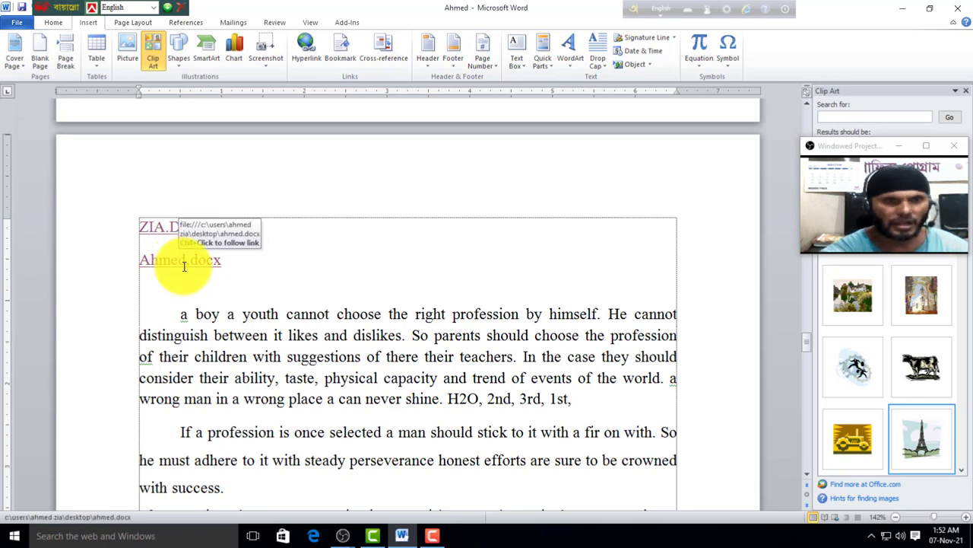
left_click(205, 261)
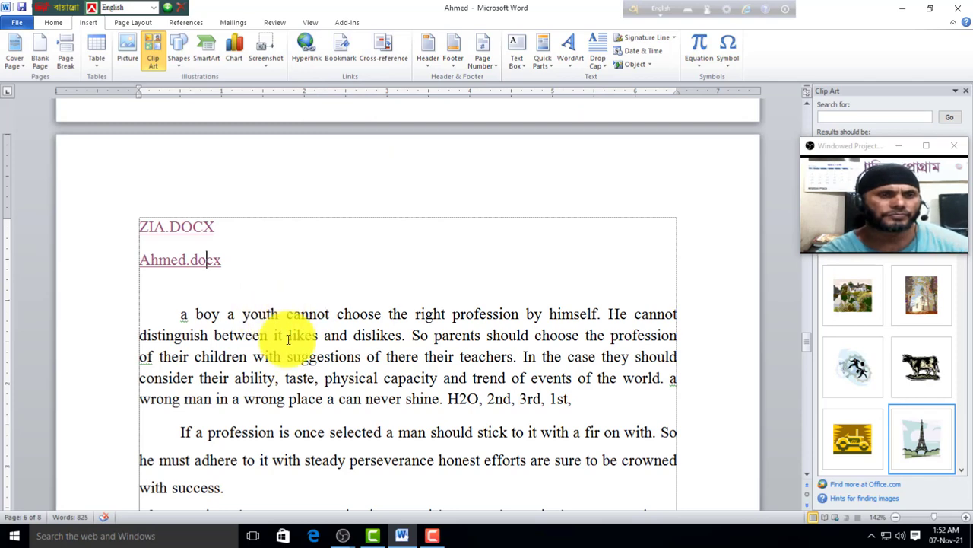
scroll(293, 348, "down", 1)
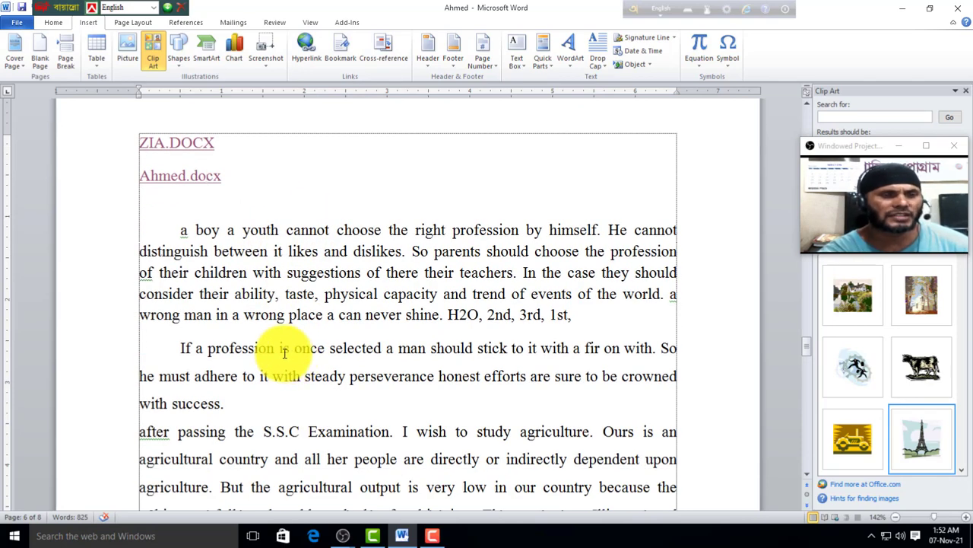
scroll(280, 363, "up", 1)
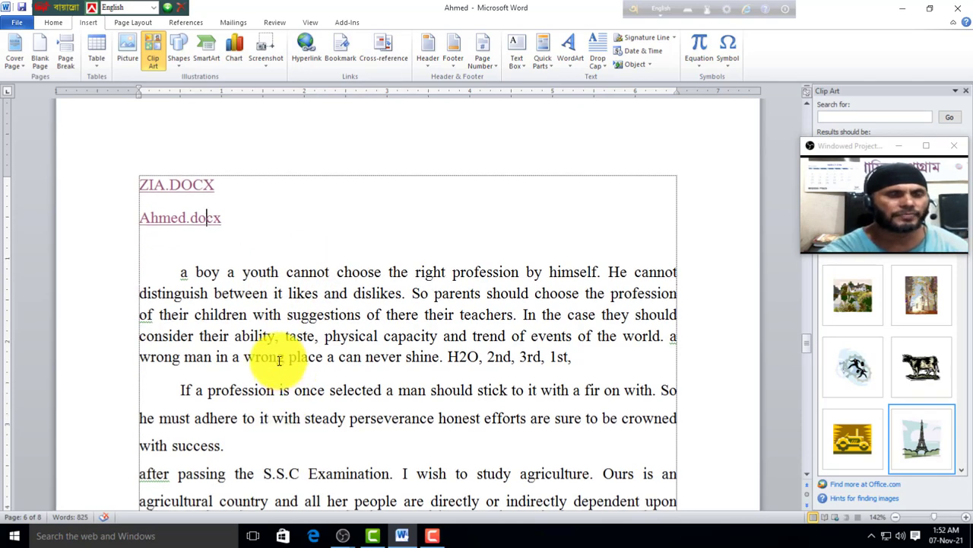
scroll(332, 346, "up", 4)
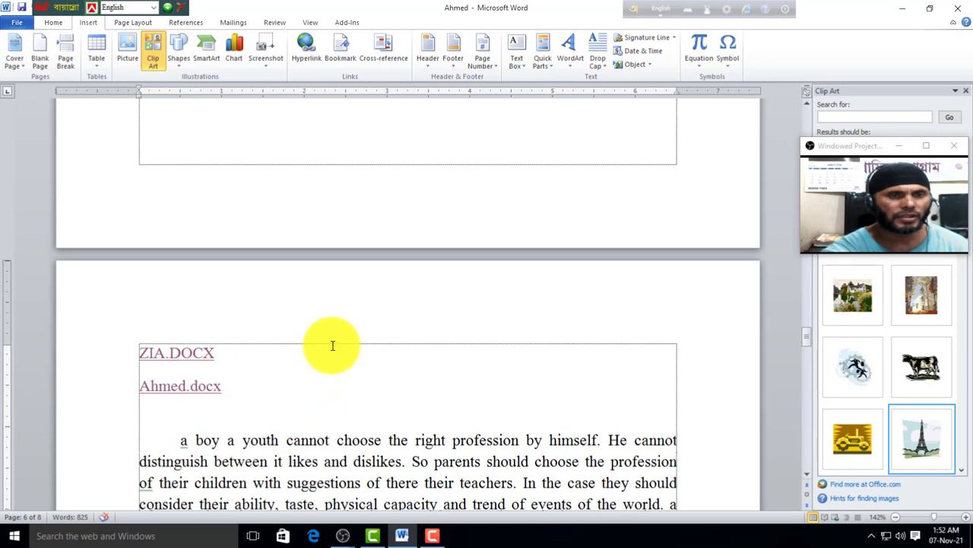
scroll(332, 347, "up", 20)
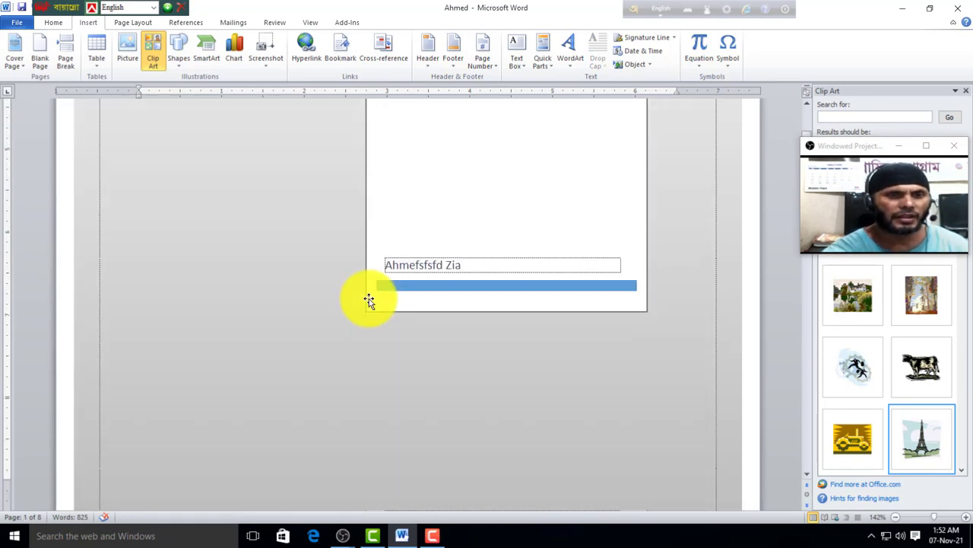
scroll(369, 298, "down", 1)
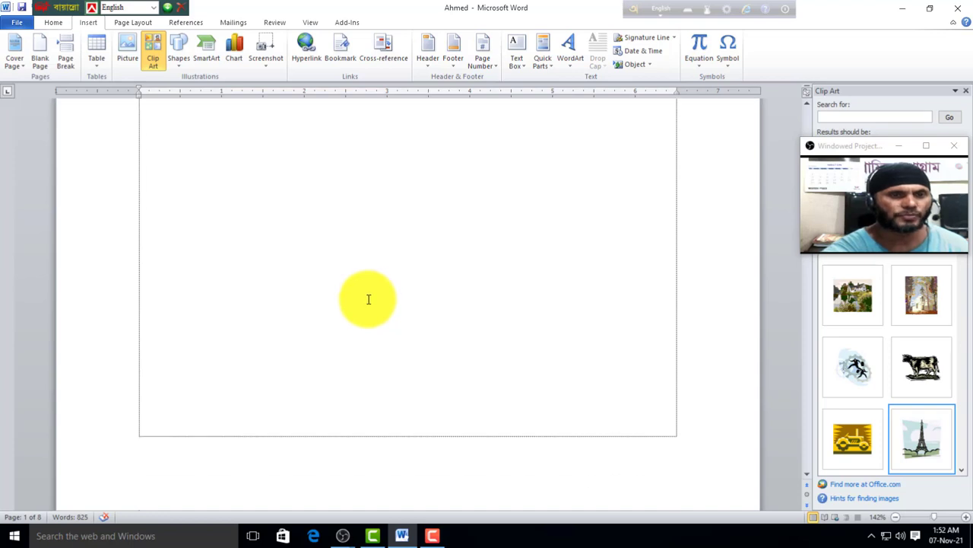
scroll(368, 299, "down", 3)
Step: Add bookmark rt on 'RIGHT THINGS.' and bookmark o on 'If a profession'
left_click_drag(326, 228, 193, 234)
left_click(340, 55)
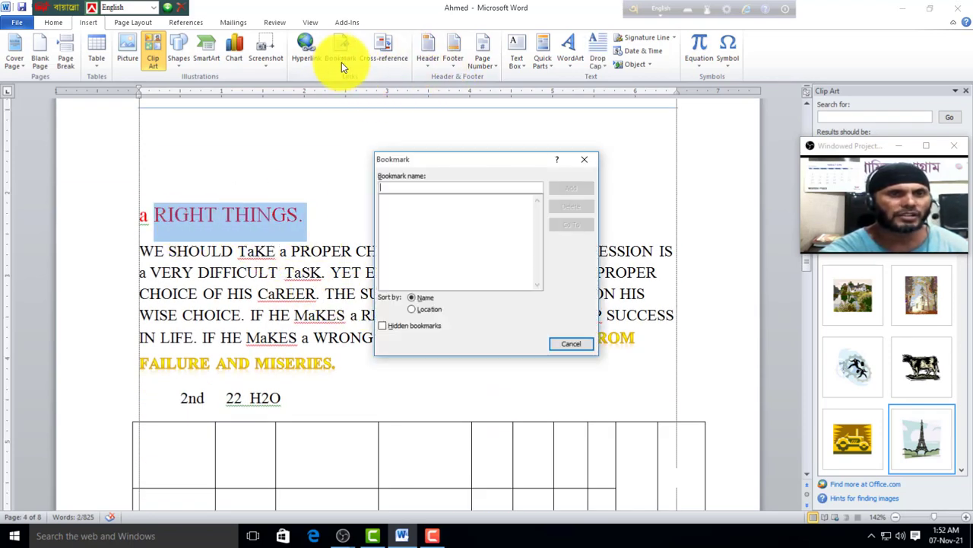
type("rt")
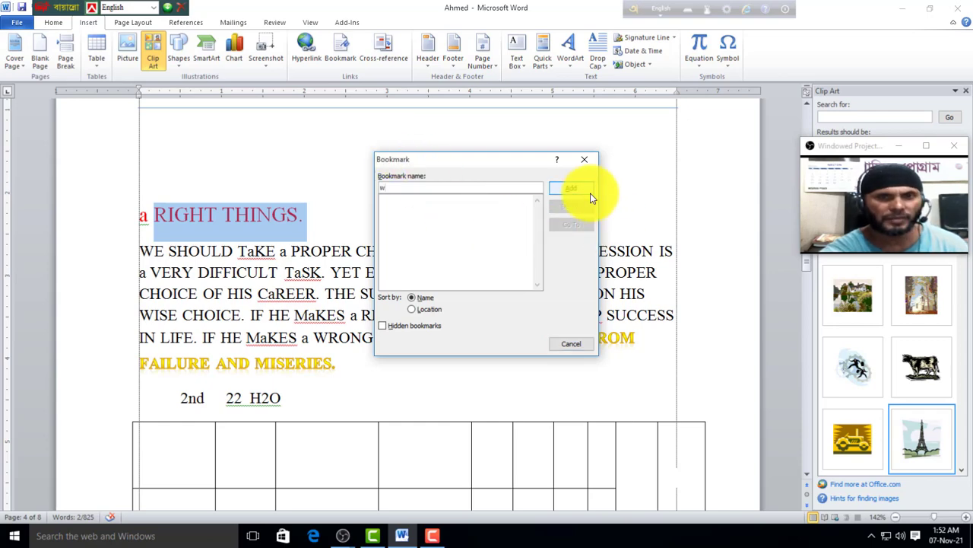
left_click(571, 188)
left_click(263, 244)
scroll(342, 267, "down", 15)
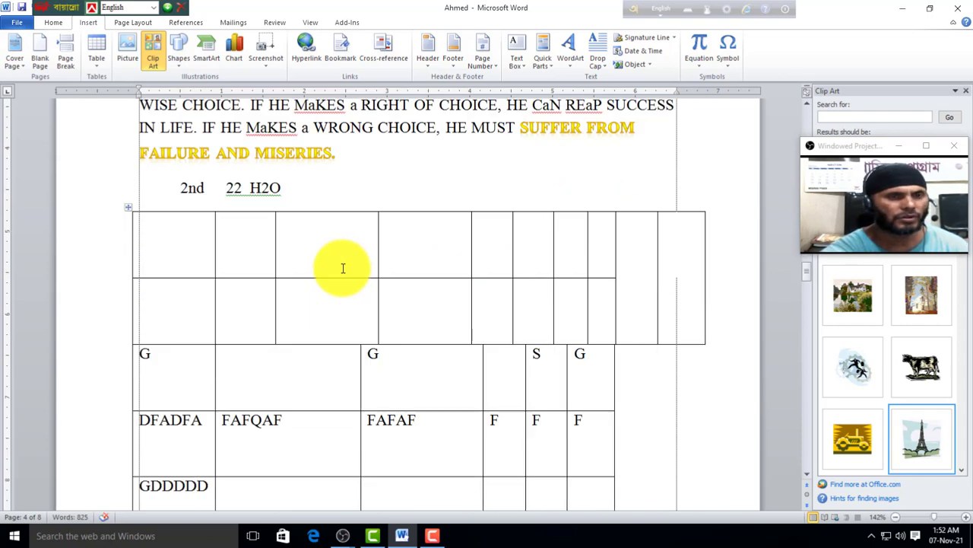
scroll(342, 272, "down", 20)
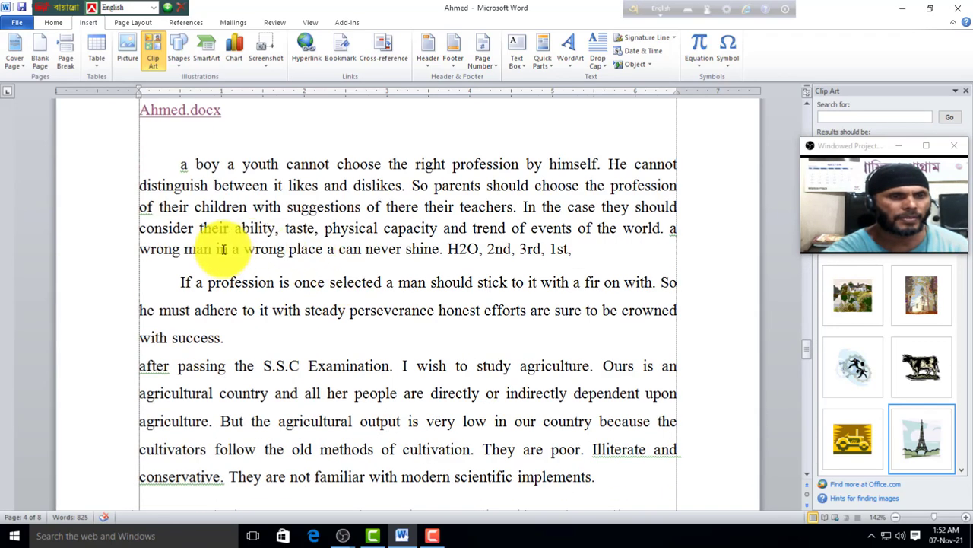
left_click_drag(181, 281, 276, 282)
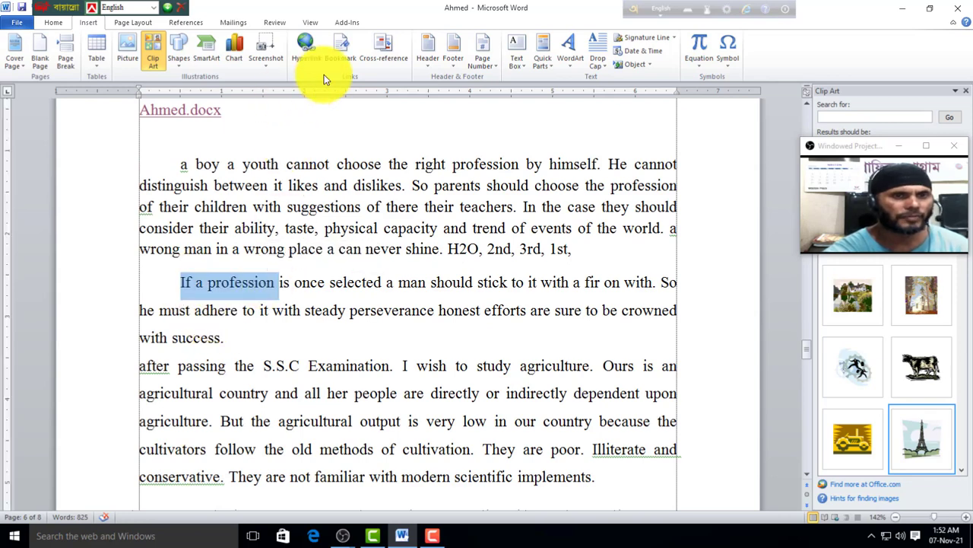
left_click(341, 52)
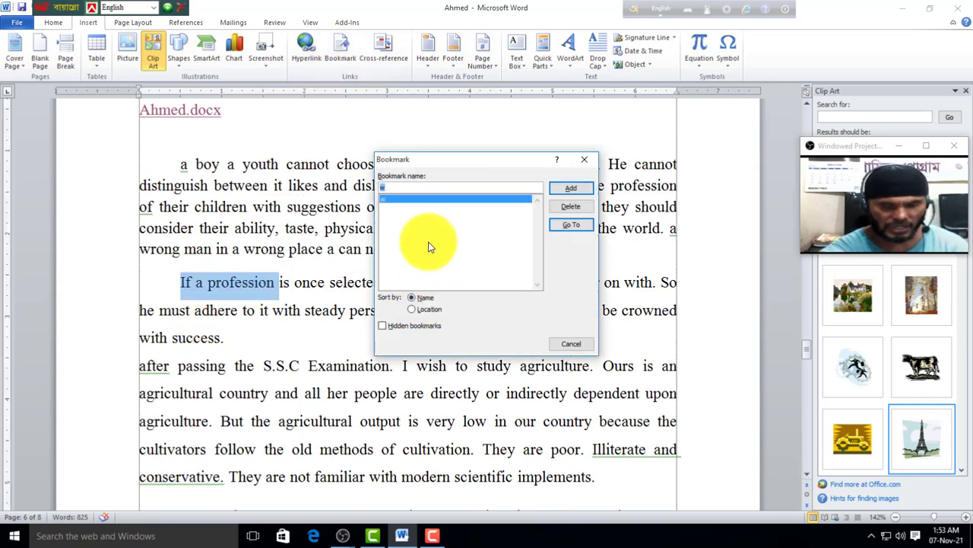
type("o")
left_click(582, 191)
left_click(446, 304)
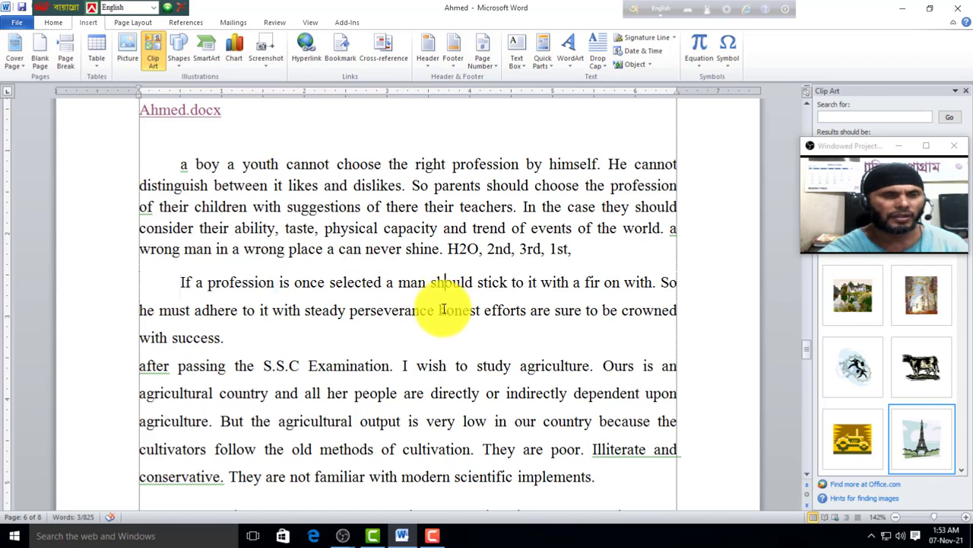
Step: Add bookmark w on the word 'Sugarcane,'
scroll(399, 325, "down", 7)
scroll(397, 327, "down", 4)
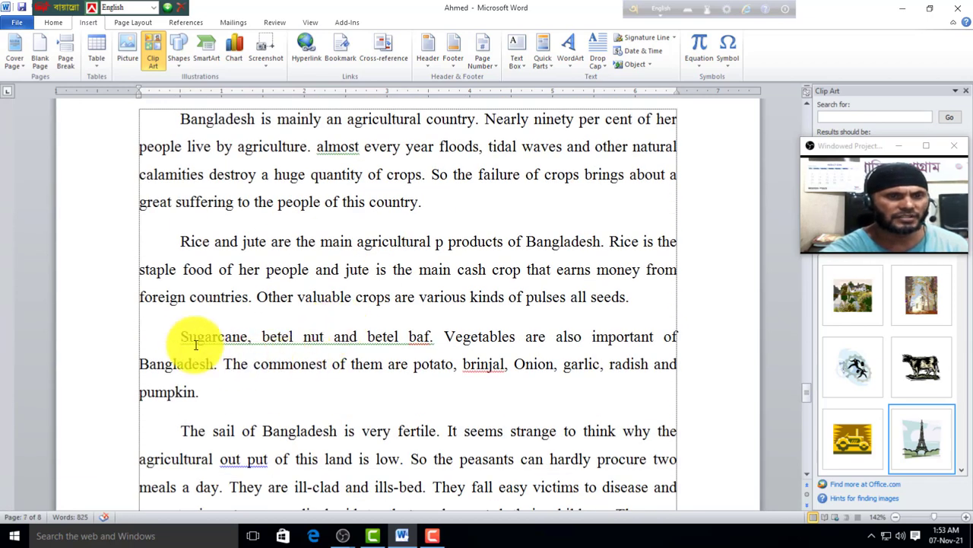
left_click_drag(180, 336, 252, 336)
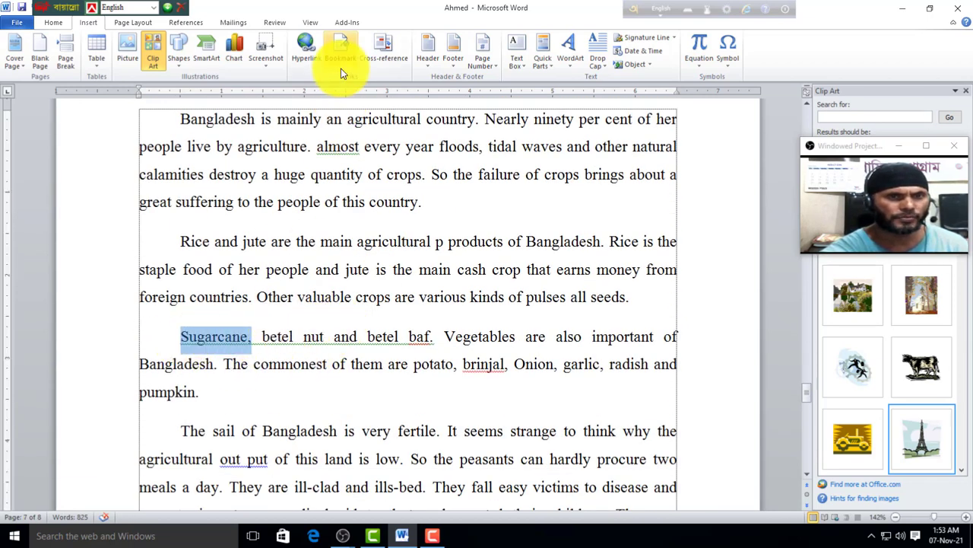
left_click(340, 49)
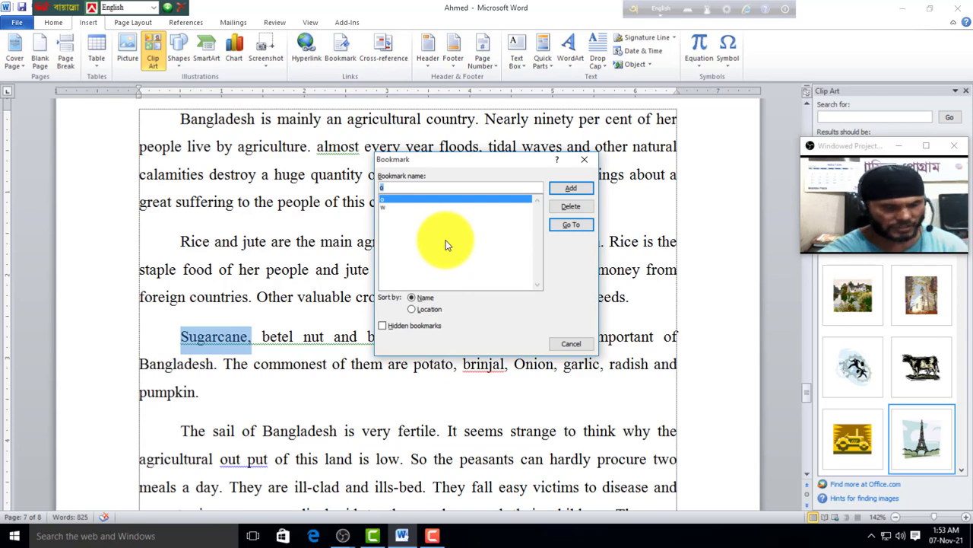
type("w")
left_click(572, 190)
left_click(418, 318)
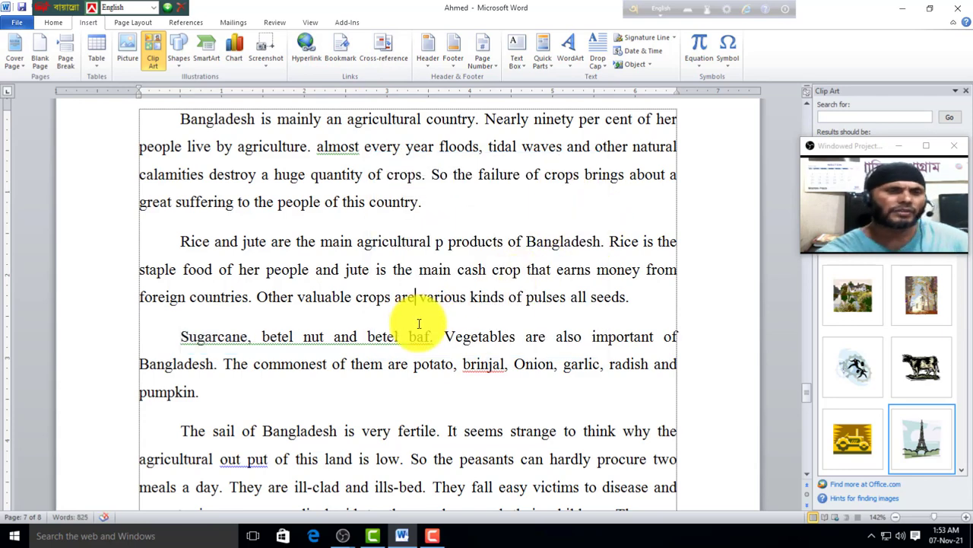
Step: Go to bookmark o, then bookmark w, from the Bookmark dialog, and close it
left_click(338, 50)
left_click_drag(451, 341, 526, 172)
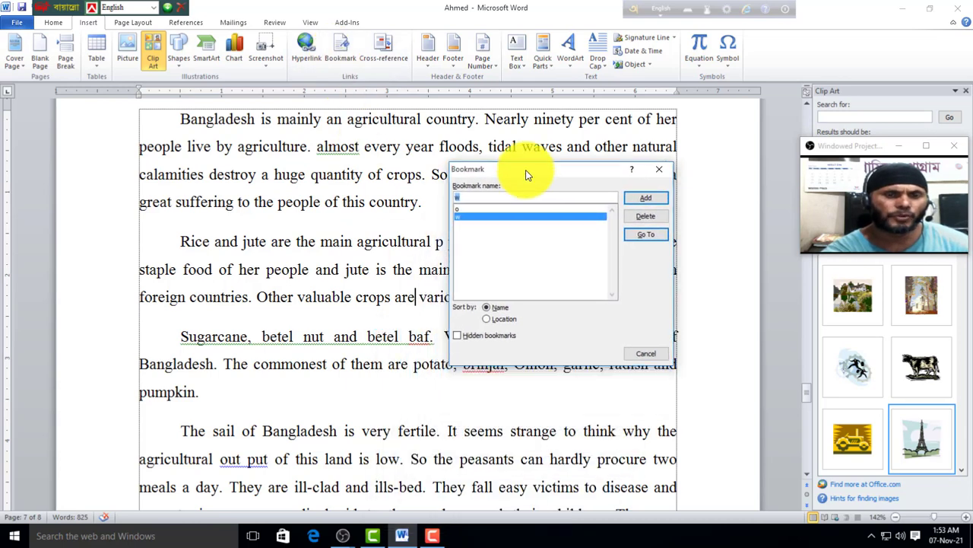
left_click(462, 208)
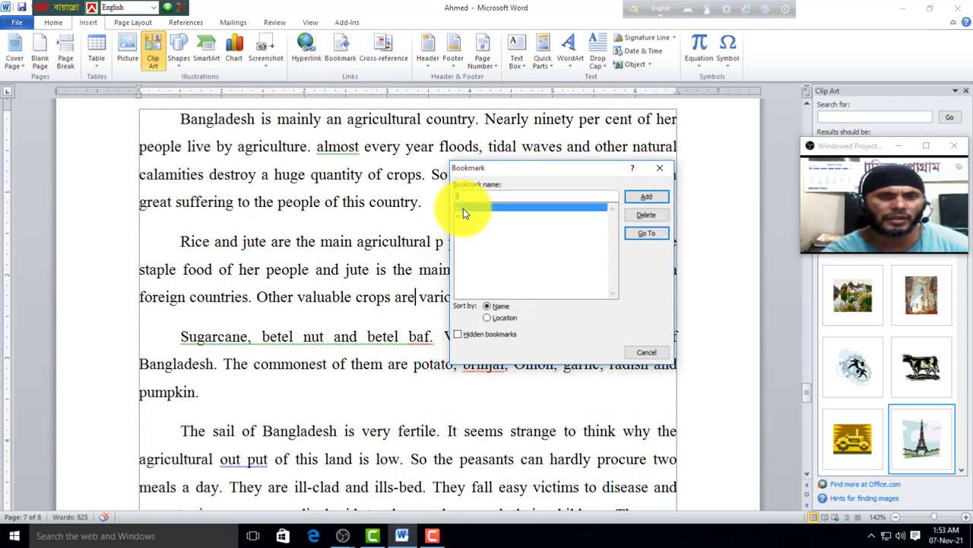
left_click(648, 234)
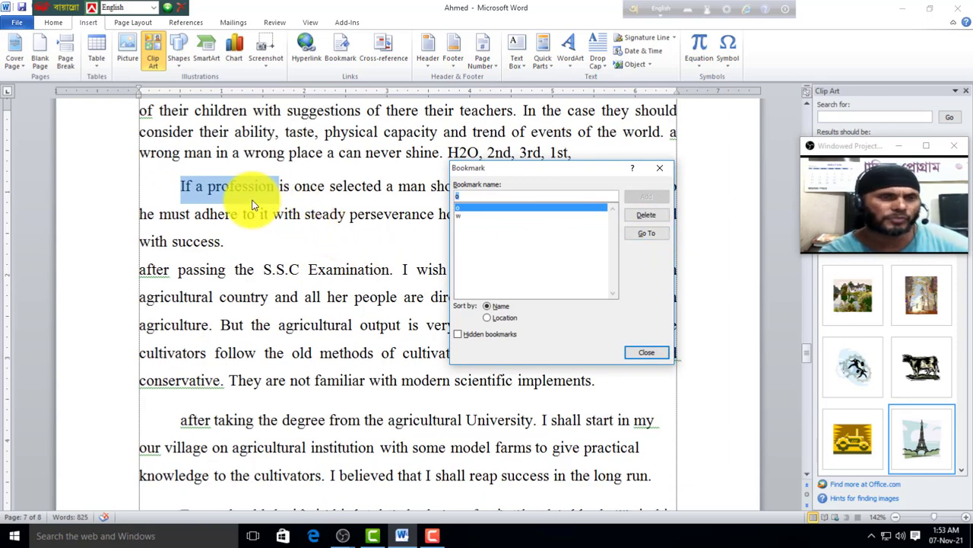
left_click(459, 217)
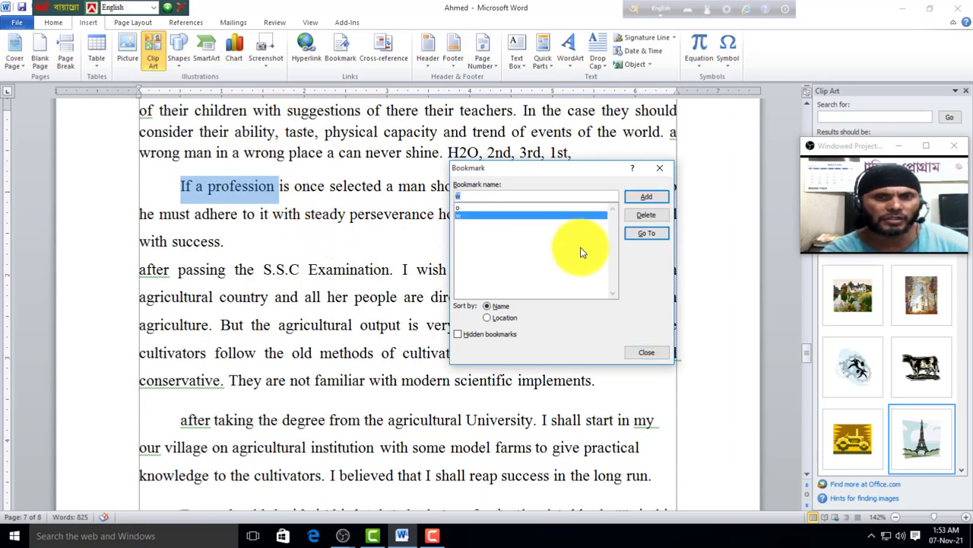
left_click(646, 234)
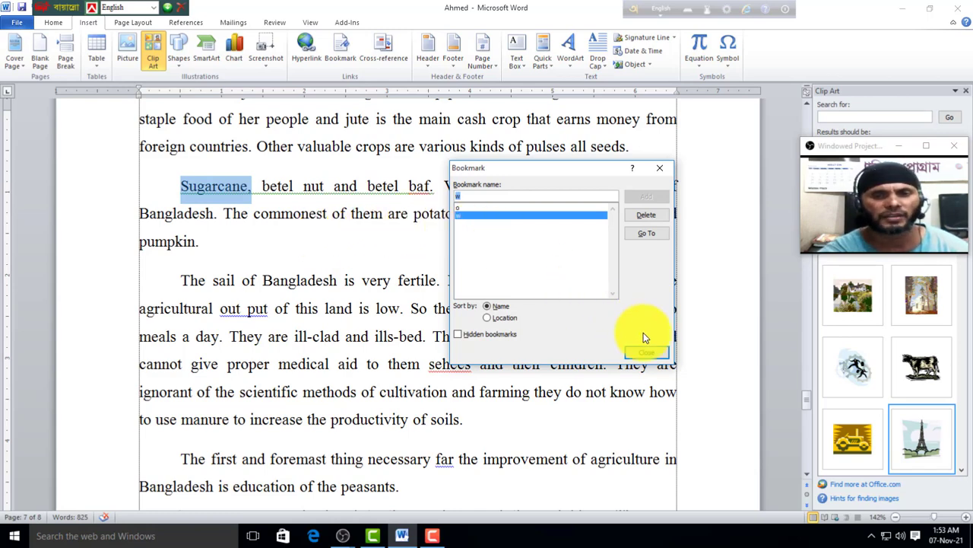
left_click(647, 354)
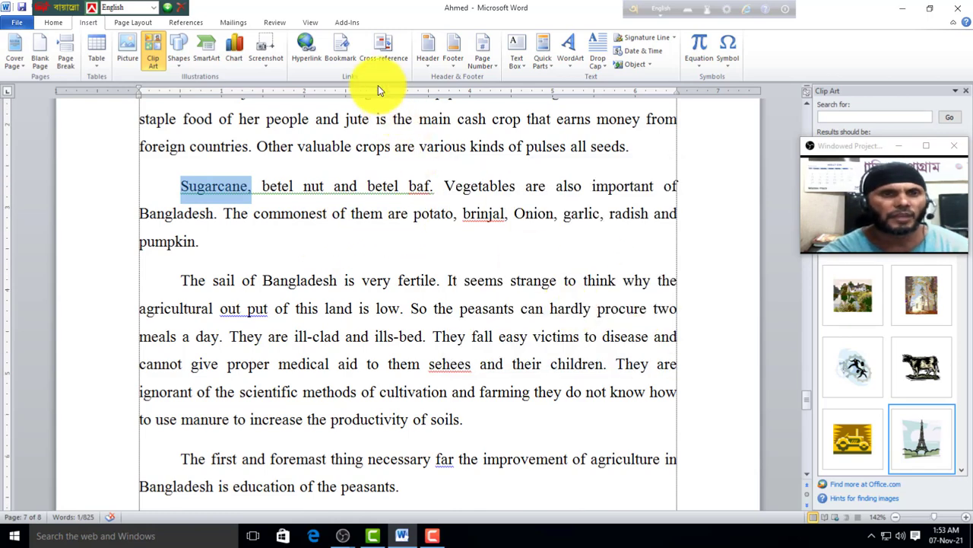
Step: On a new line below the file links, insert a bookmark cross-reference to 'If a profession'
left_click(323, 242)
scroll(322, 274, "up", 8)
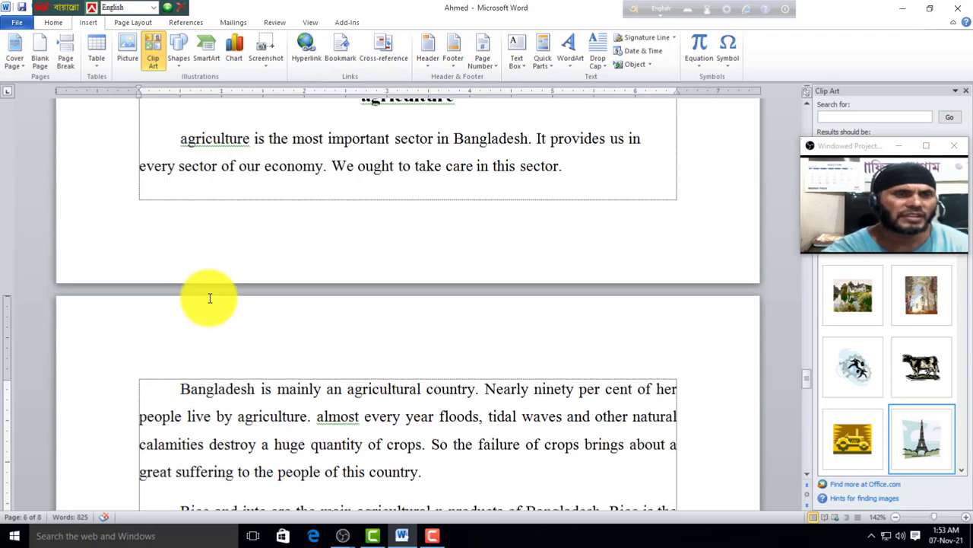
scroll(319, 335, "up", 4)
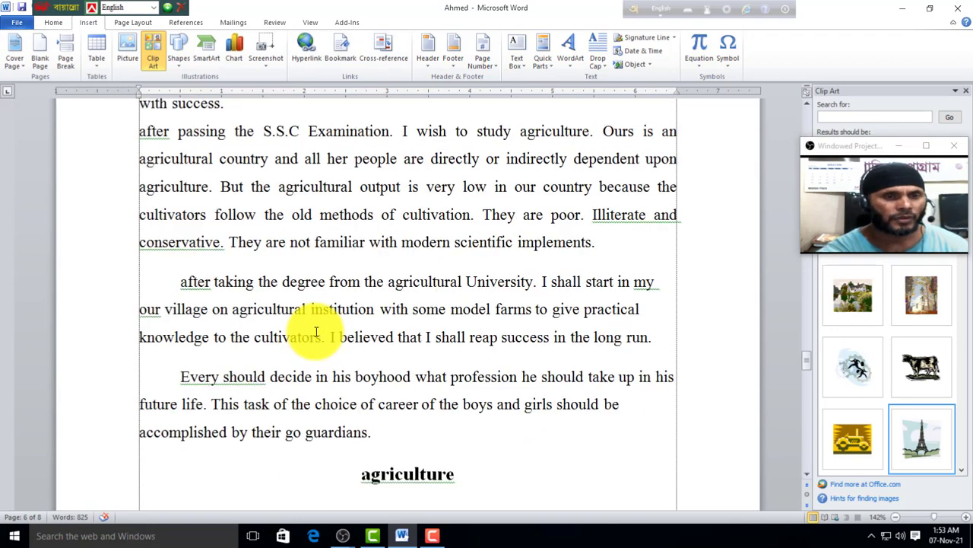
scroll(288, 331, "up", 3)
left_click(188, 280)
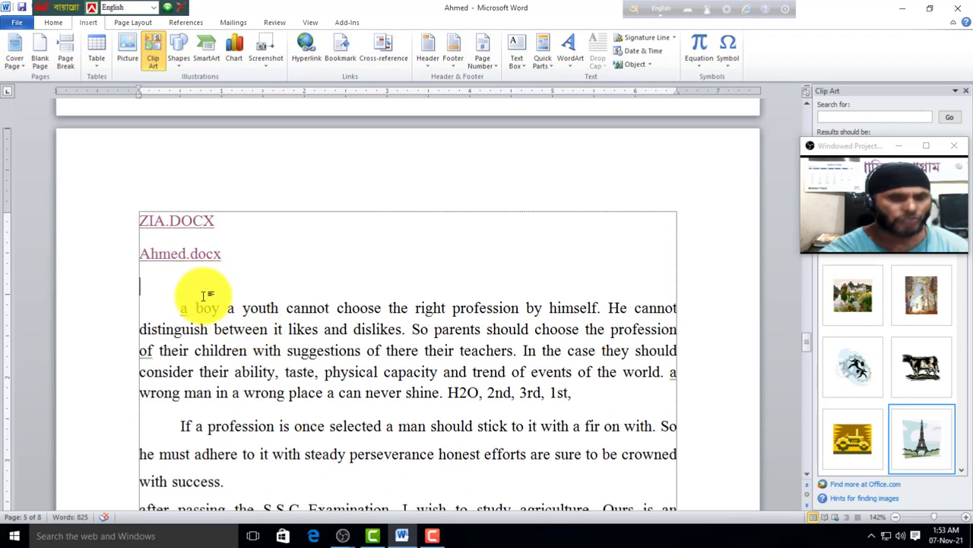
key("Return")
key("Return")
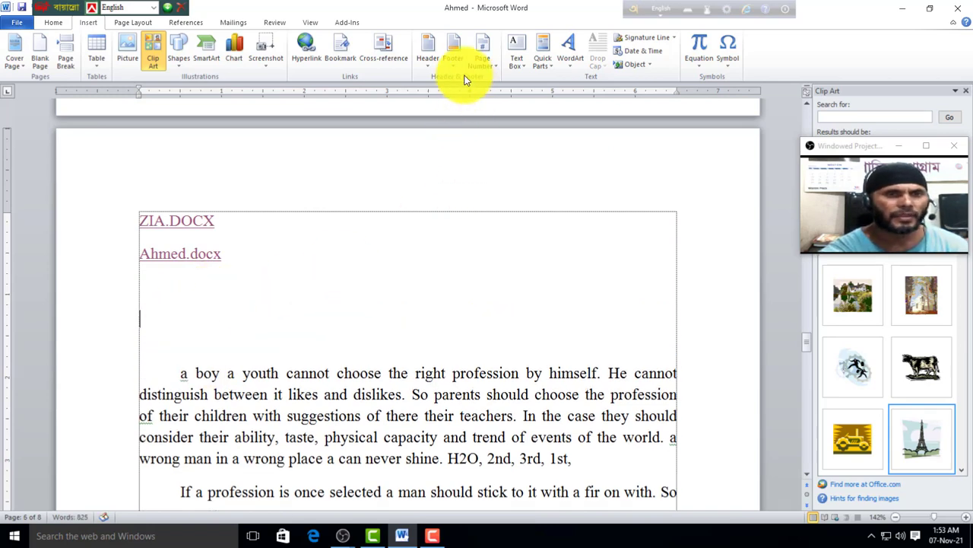
left_click(382, 53)
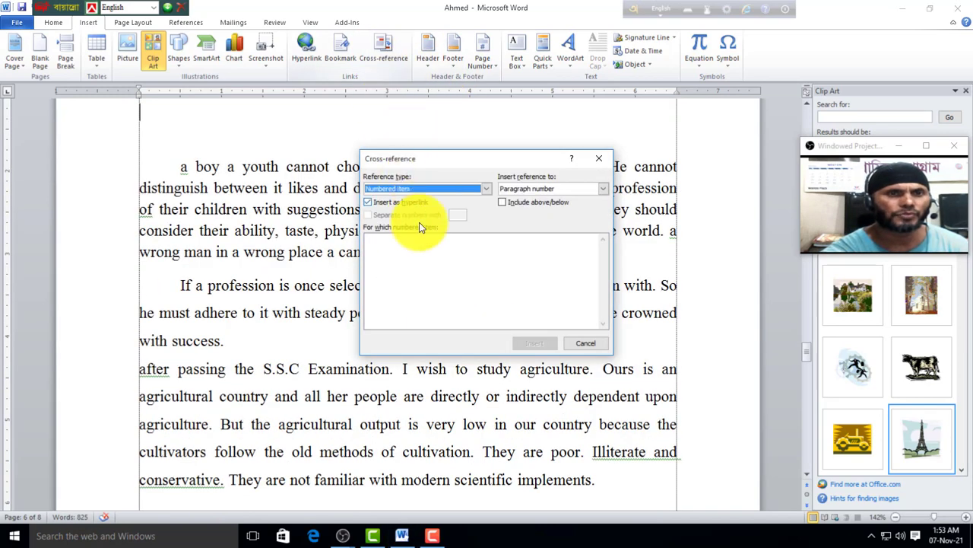
left_click(486, 188)
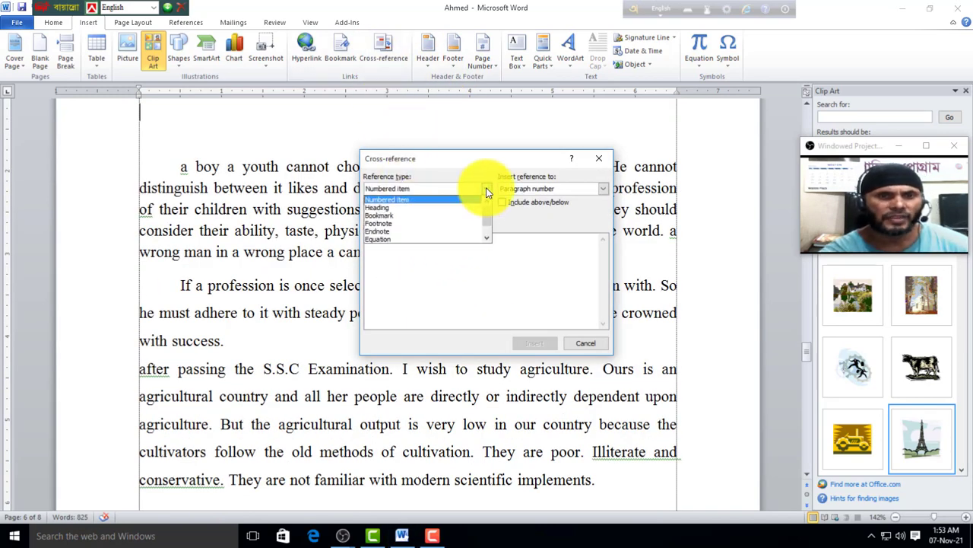
left_click(390, 216)
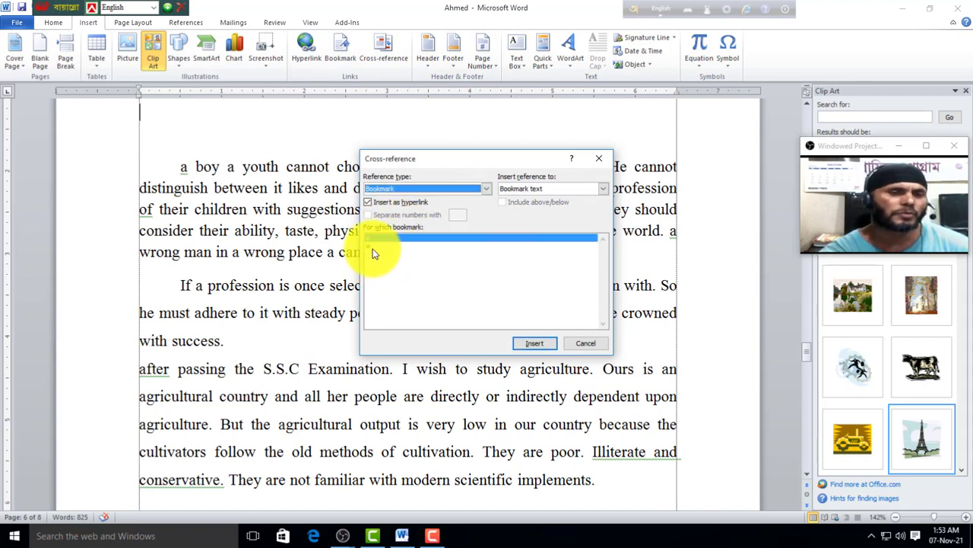
left_click(537, 343)
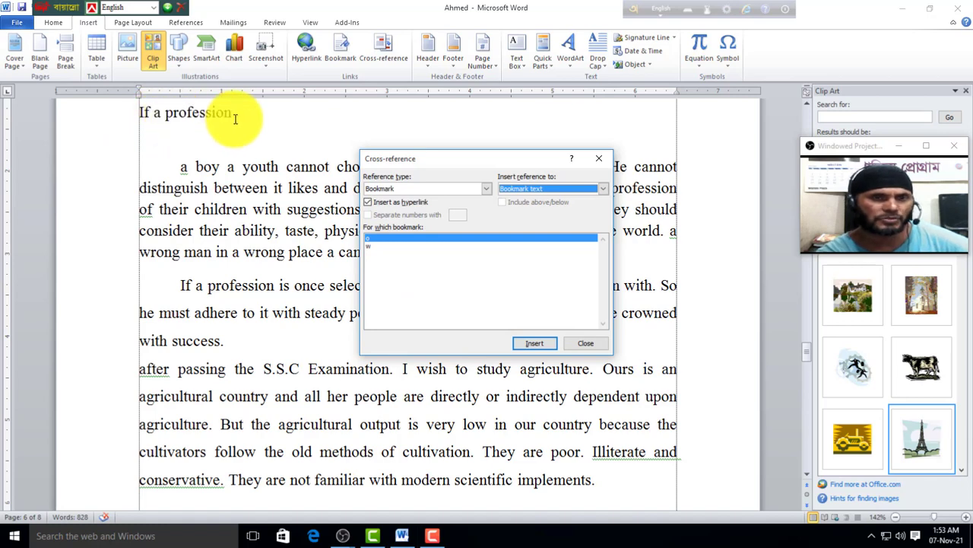
left_click(572, 343)
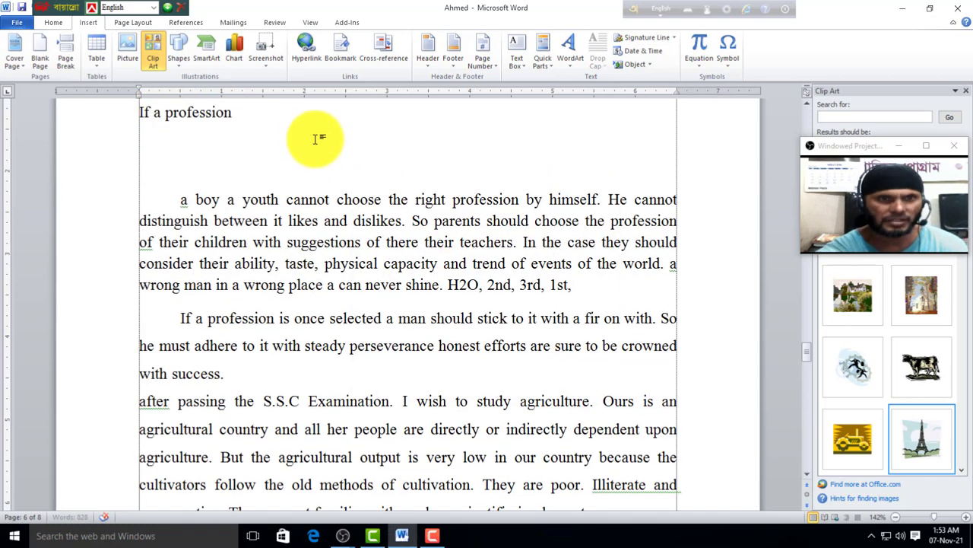
Step: Insert a second bookmark cross-reference to 'Sugarcane,'
left_click(385, 65)
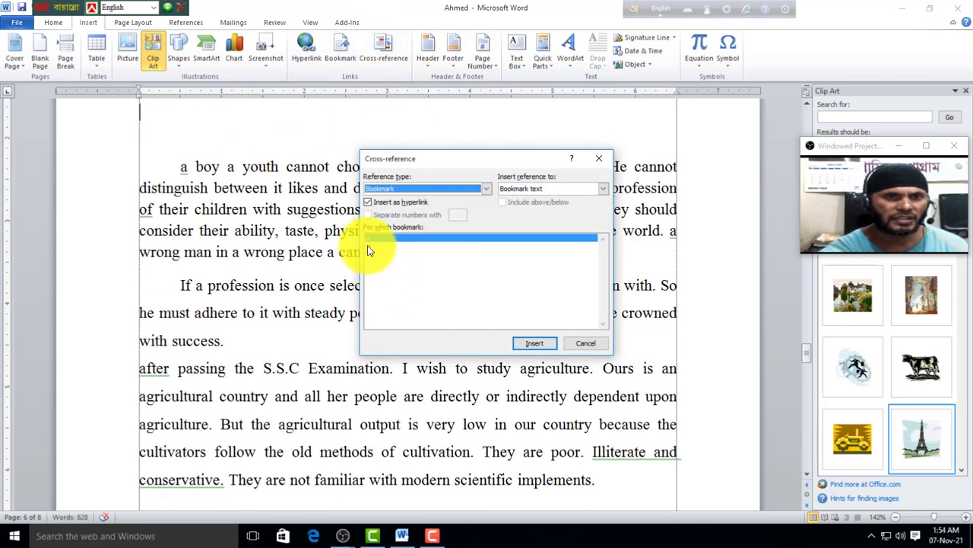
left_click(528, 344)
left_click(576, 343)
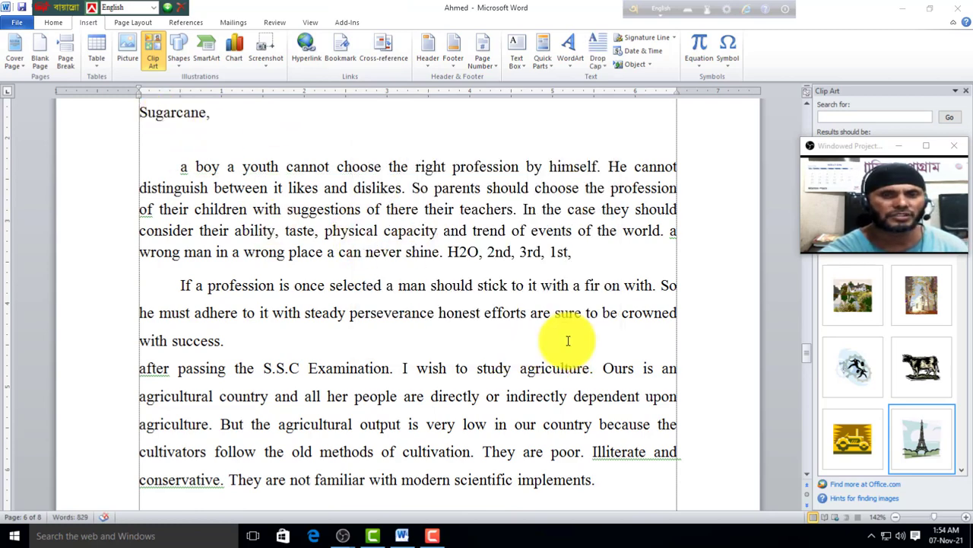
scroll(218, 282, "up", 3)
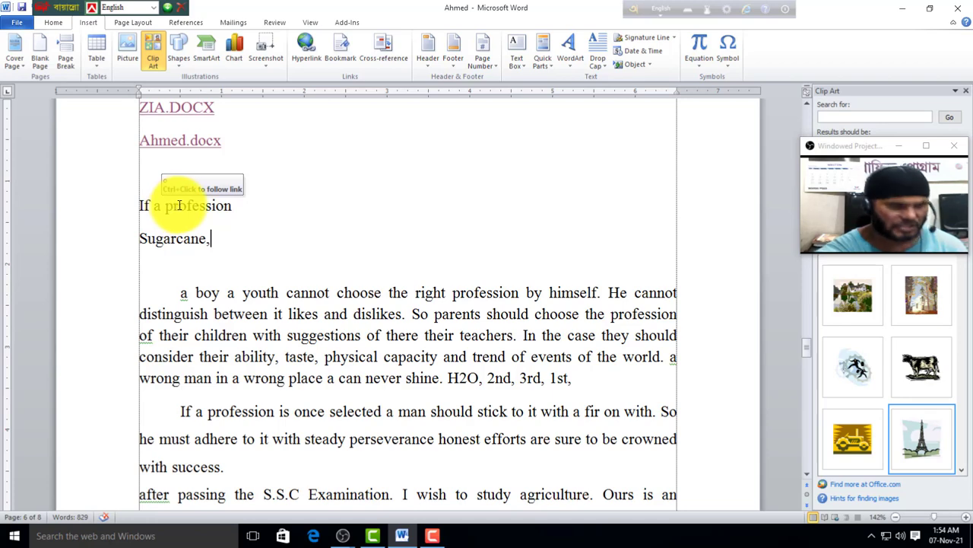
Step: Follow the 'Sugarcane,' cross-reference to page 7 and scroll to the agriculture heading
key("alt")
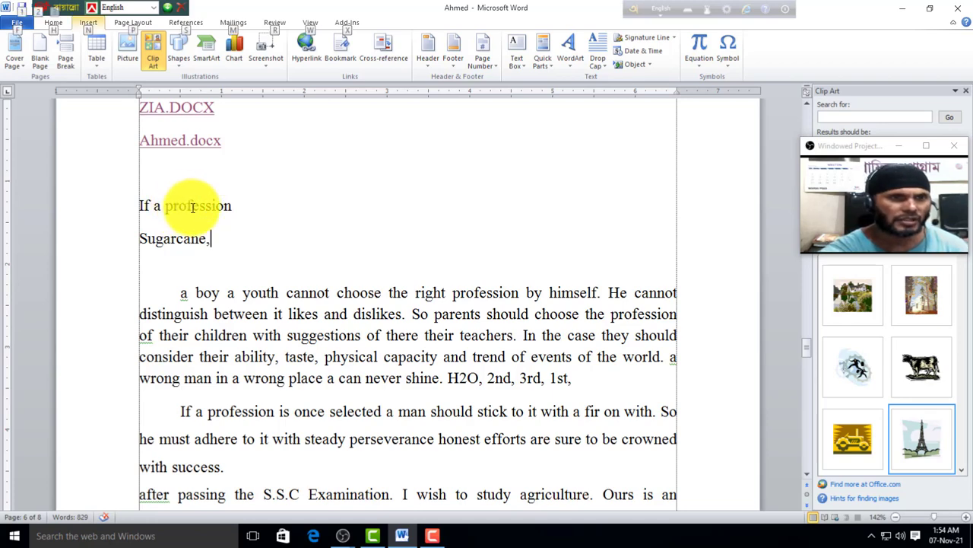
key("alt")
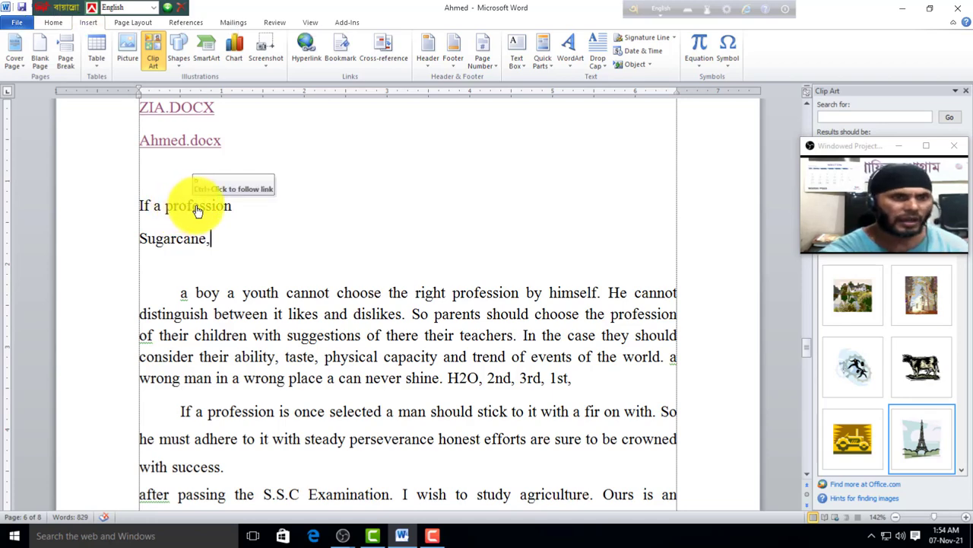
scroll(204, 208, "down", 3)
scroll(228, 228, "up", 3)
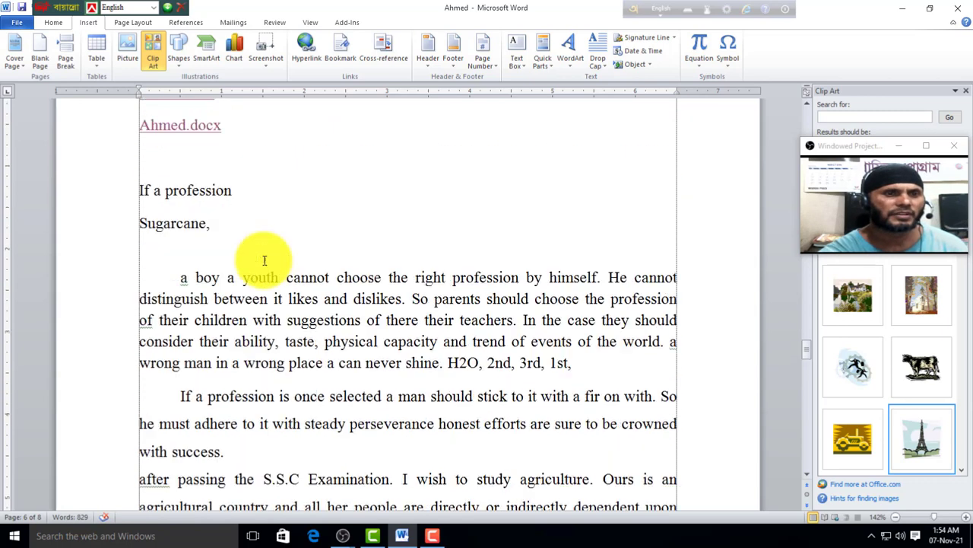
scroll(264, 260, "up", 3)
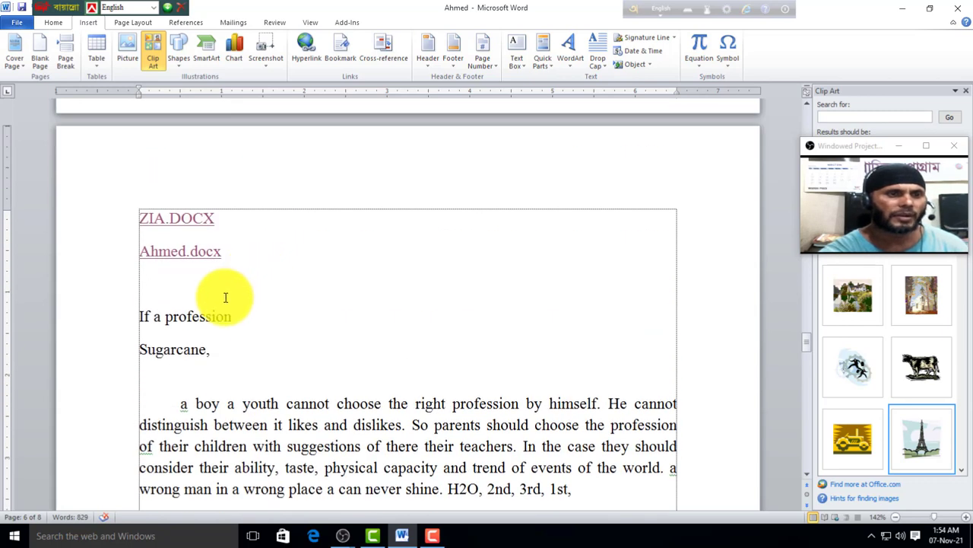
left_click(187, 353, "ctrl")
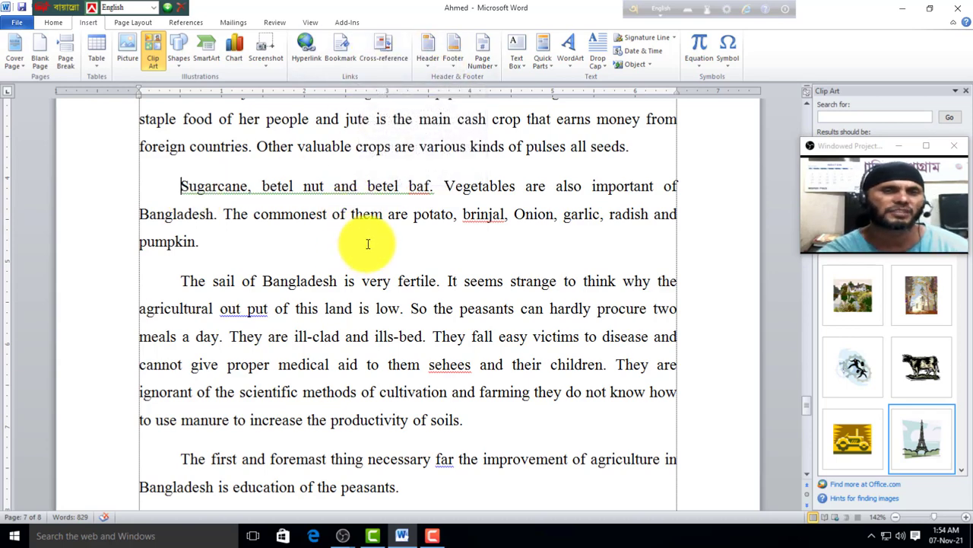
scroll(409, 106, "up", 1)
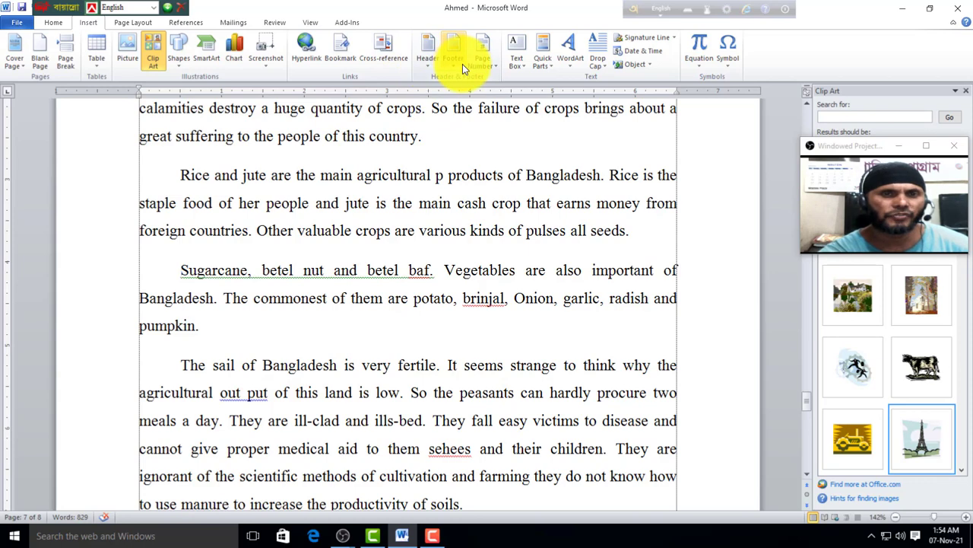
scroll(346, 221, "up", 5)
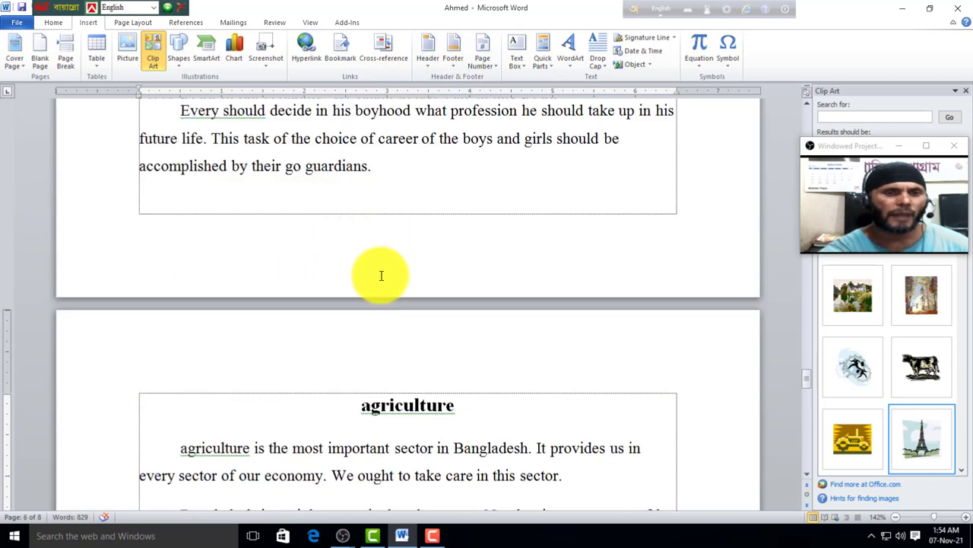
scroll(380, 304, "up", 2)
scroll(381, 335, "down", 3)
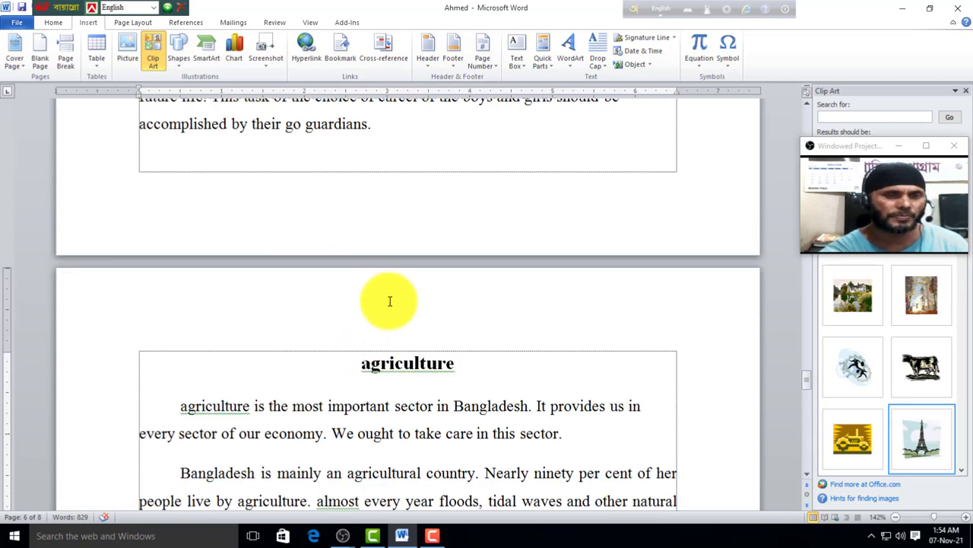
scroll(395, 342, "down", 5)
scroll(390, 355, "down", 6)
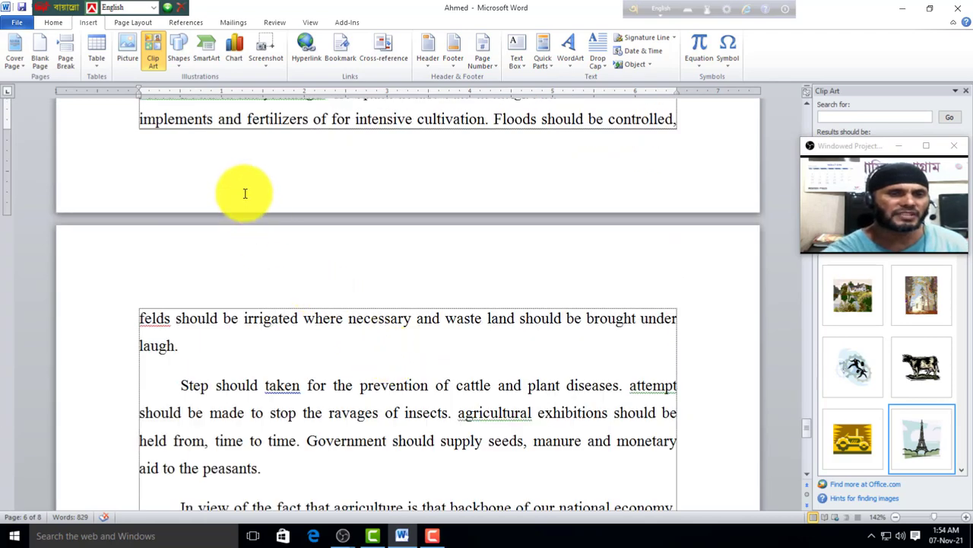
scroll(341, 188, "up", 2)
scroll(356, 229, "up", 12)
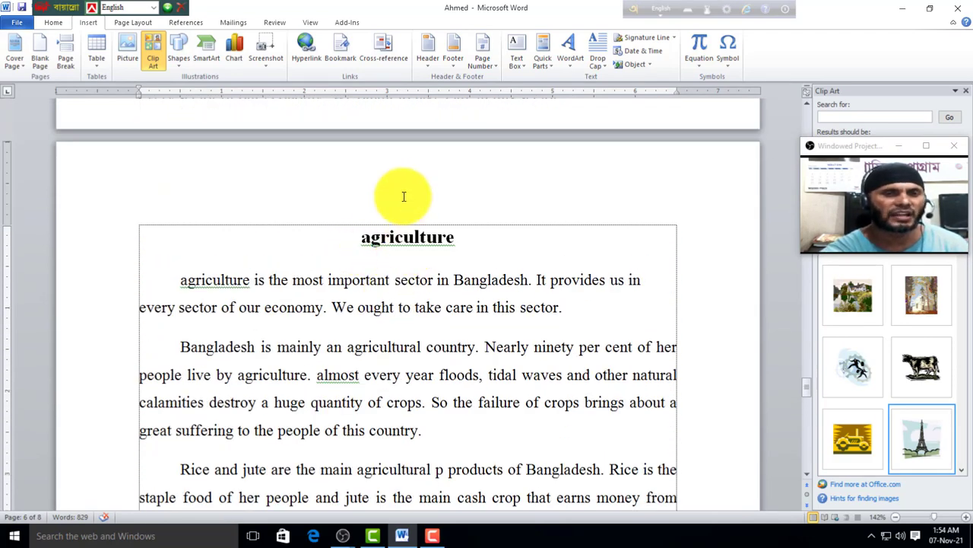
Step: Insert a blank three-column header reading ddffff, fff and fffff, then leave header editing
left_click(429, 66)
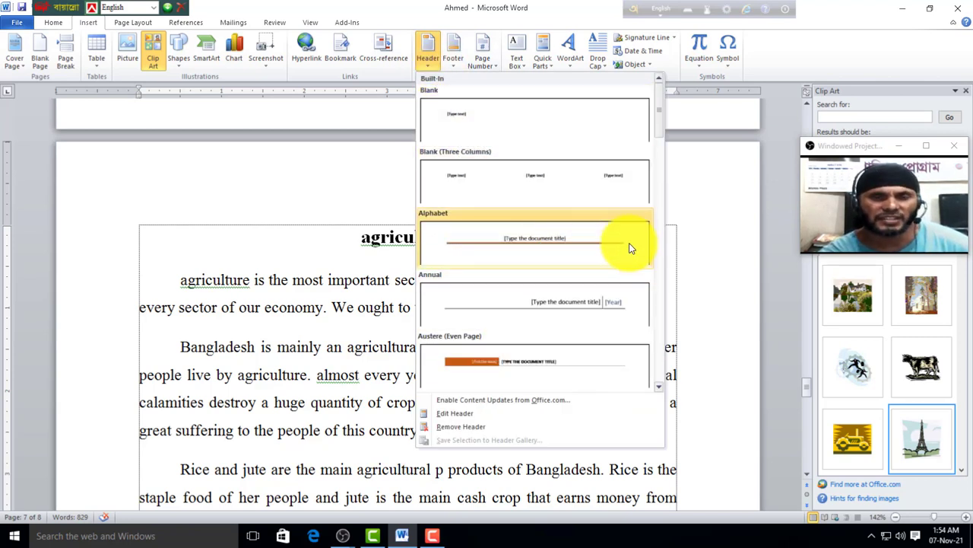
scroll(660, 129, "down", 10)
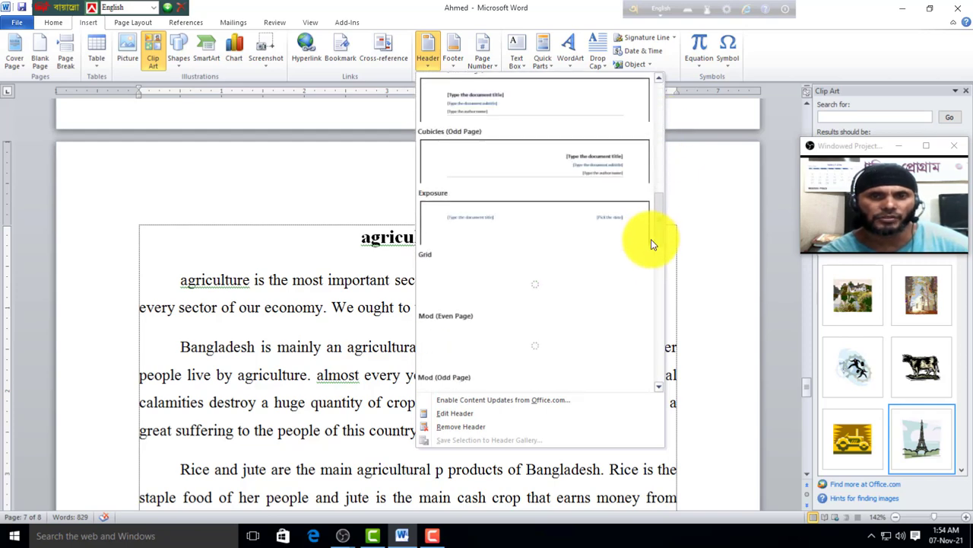
left_click_drag(660, 255, 661, 119)
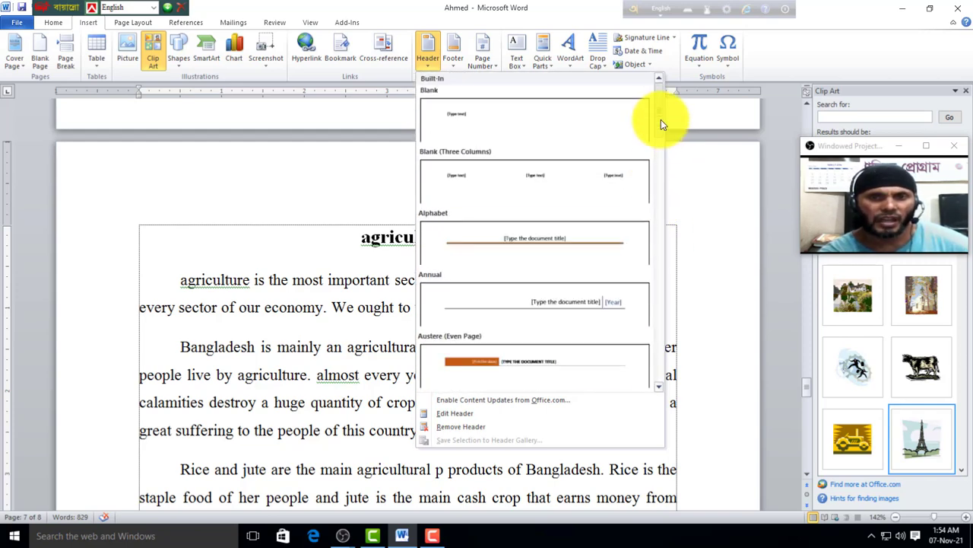
left_click(525, 186)
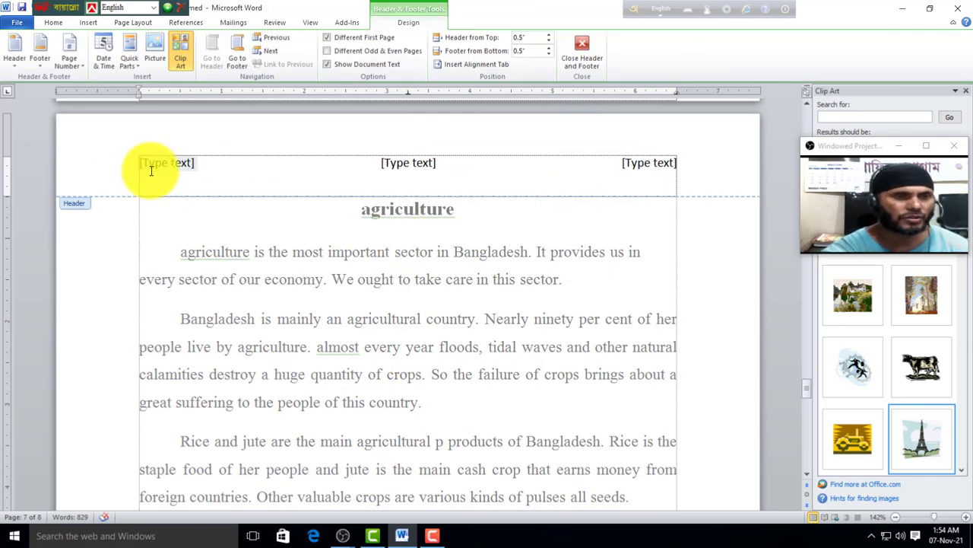
type("ddffff")
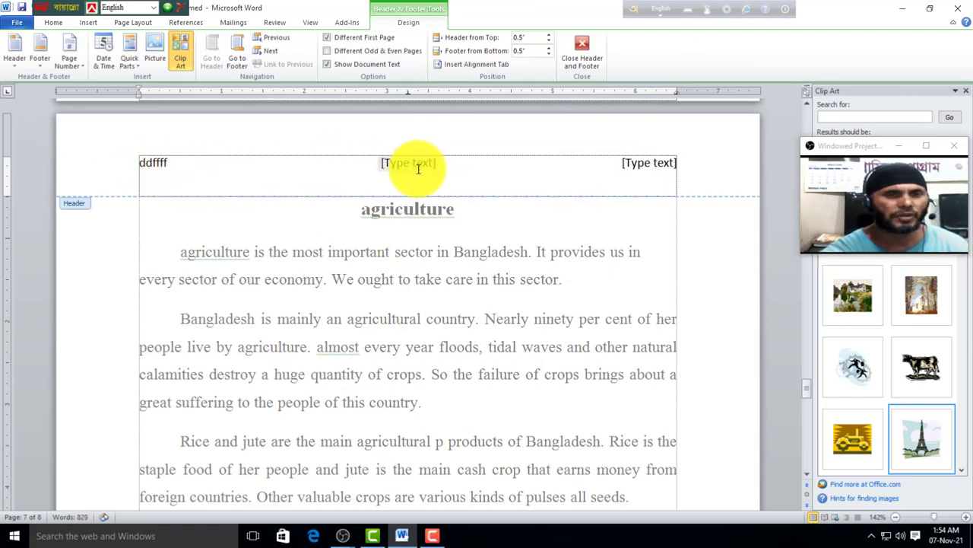
left_click(413, 163)
type("ffff\tfff\tfff")
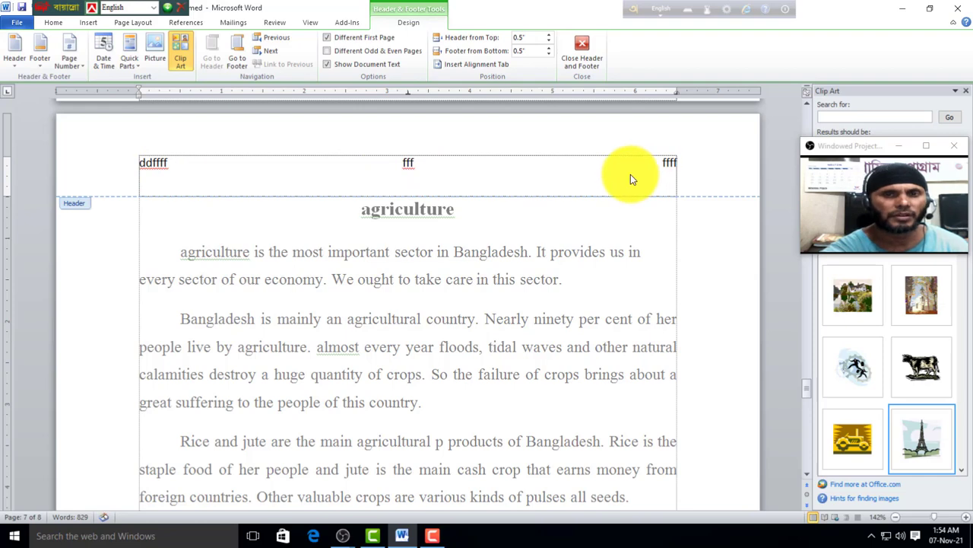
type("f")
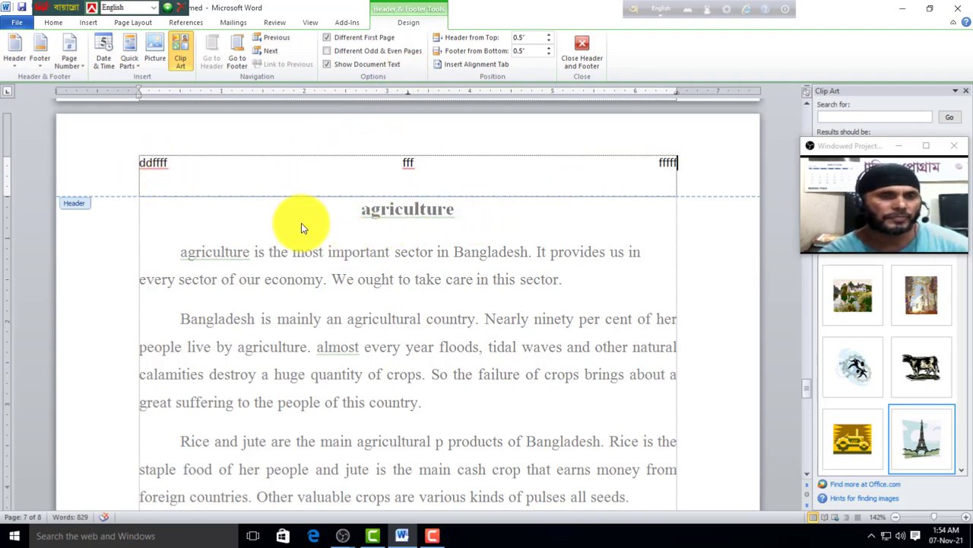
scroll(402, 321, "down", 8)
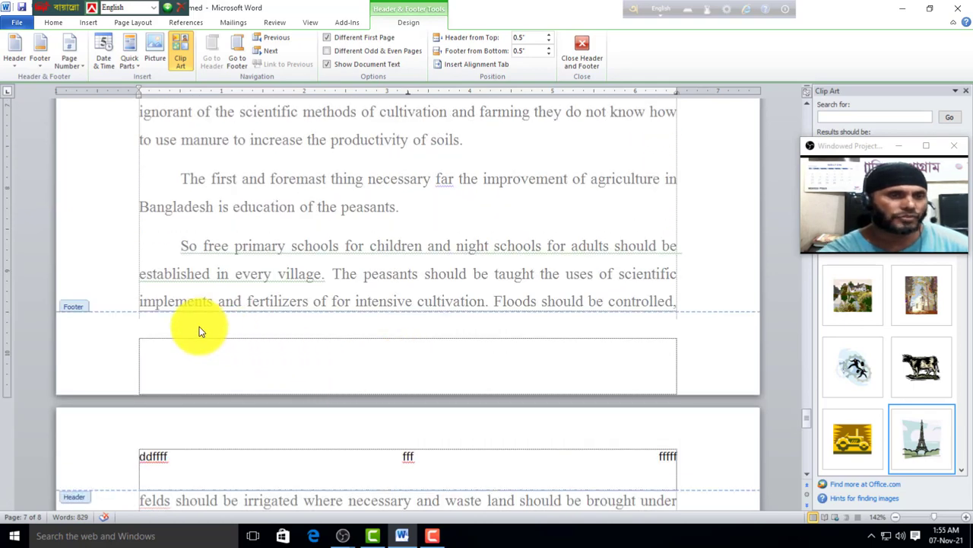
scroll(338, 254, "up", 2)
scroll(335, 254, "up", 6)
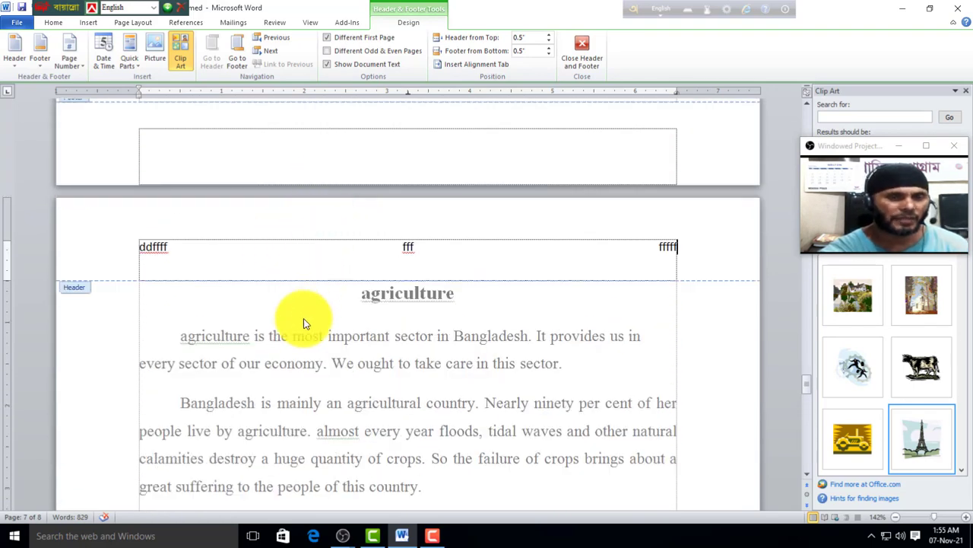
double_click(306, 308)
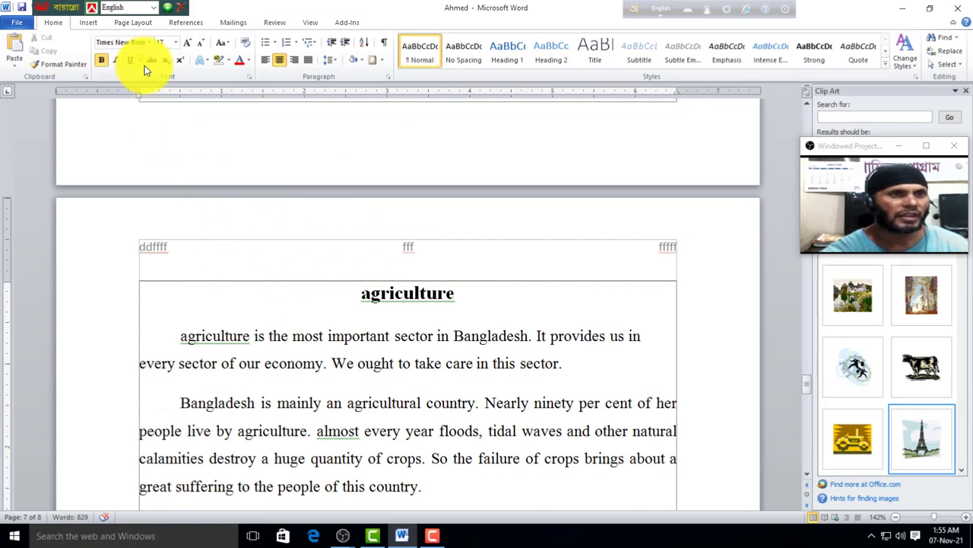
Step: Apply the built-in Alphabet footer design to the pages and return to the body text
left_click(93, 23)
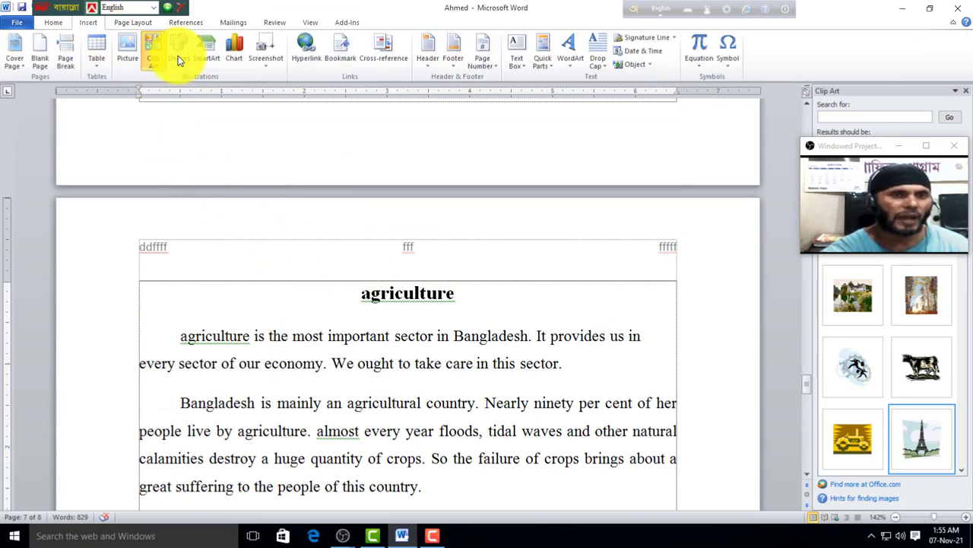
left_click(452, 68)
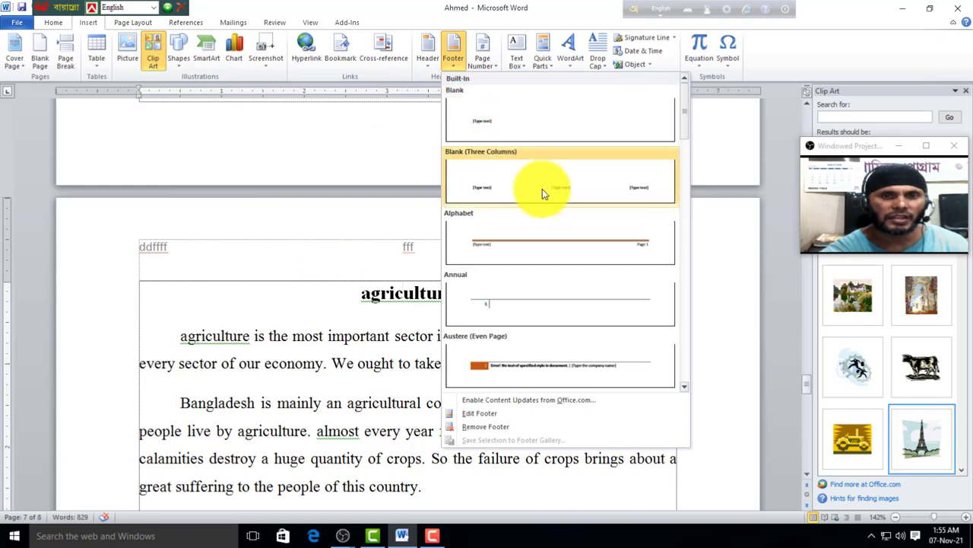
left_click(561, 245)
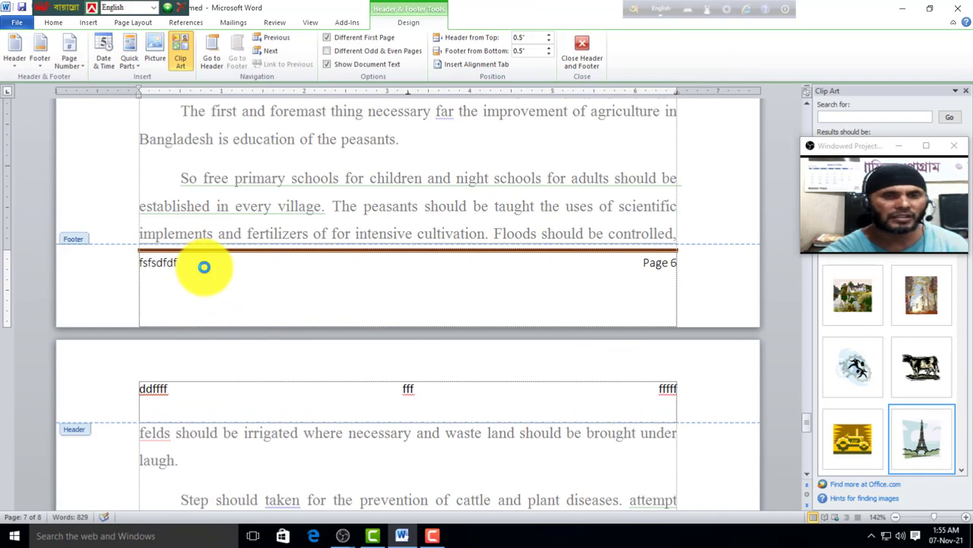
double_click(388, 163)
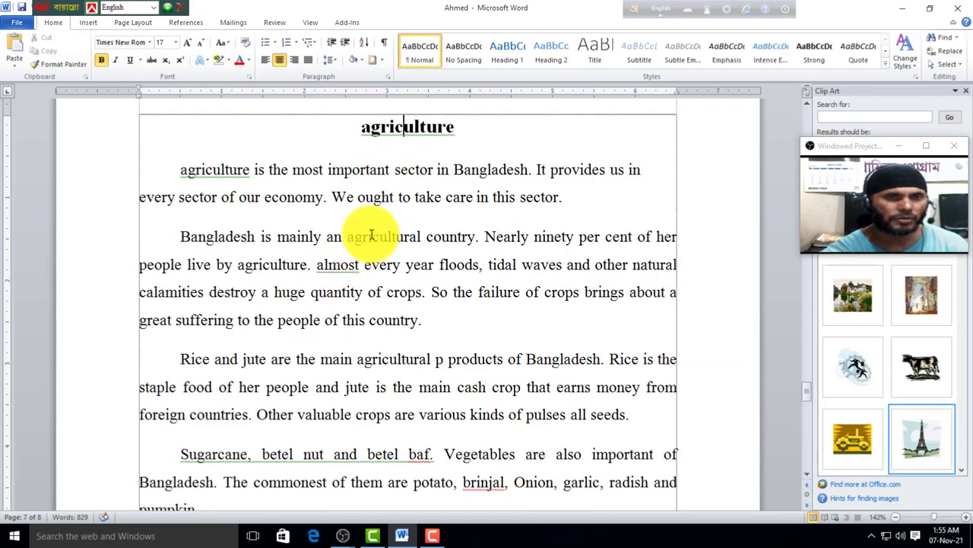
Step: Scroll through the pages to review the new fsfsdfdfdf footer with page numbers
scroll(371, 236, "up", 2)
scroll(360, 252, "down", 10)
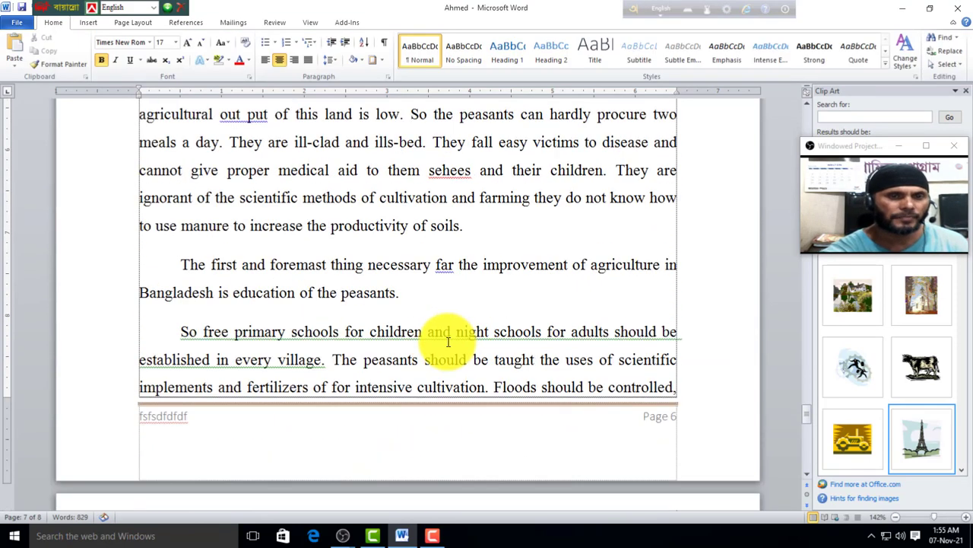
scroll(213, 241, "down", 5)
scroll(350, 225, "up", 3)
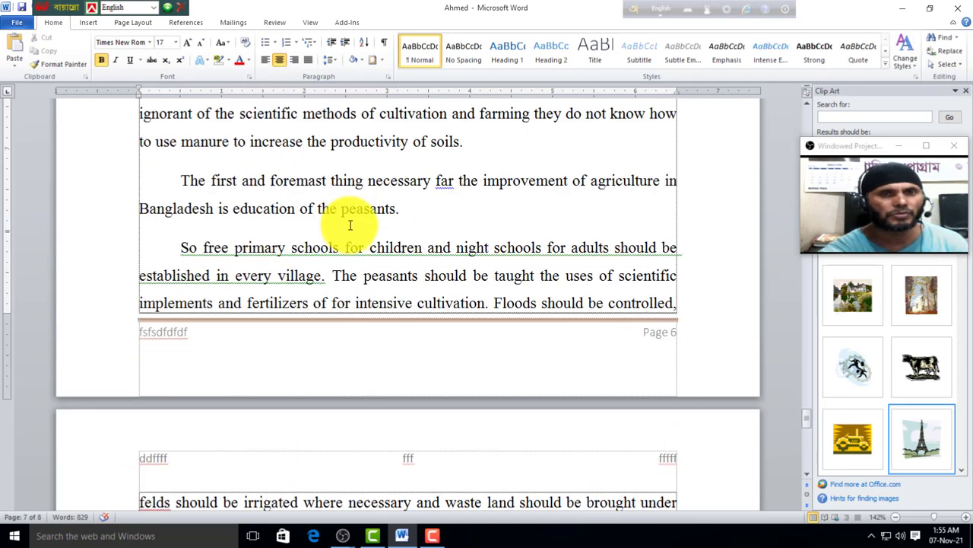
scroll(323, 217, "up", 3)
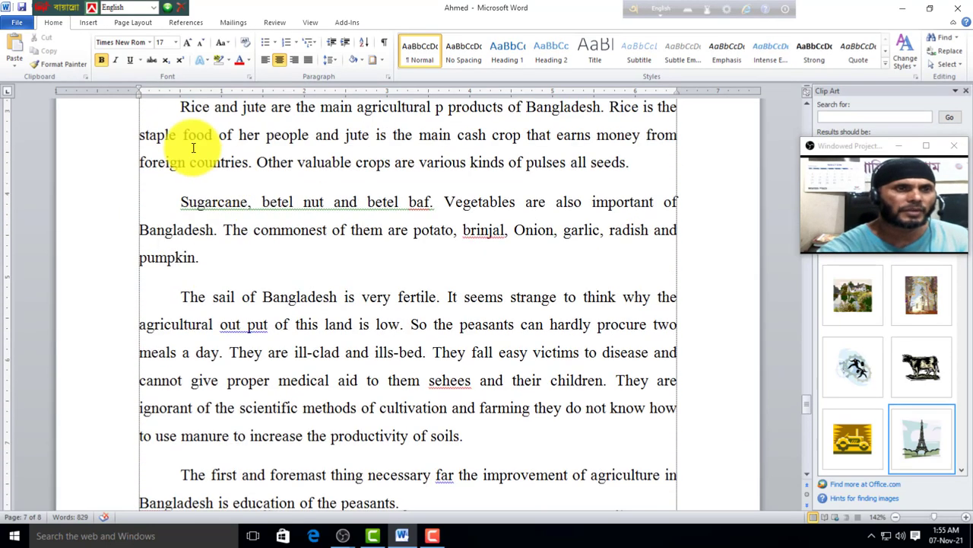
left_click(93, 21)
scroll(411, 150, "up", 2)
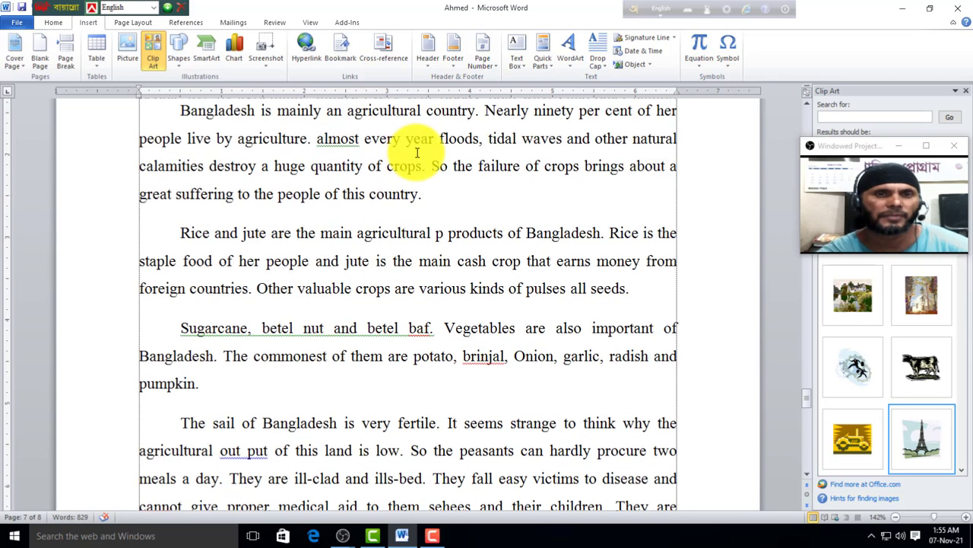
scroll(466, 301, "up", 1)
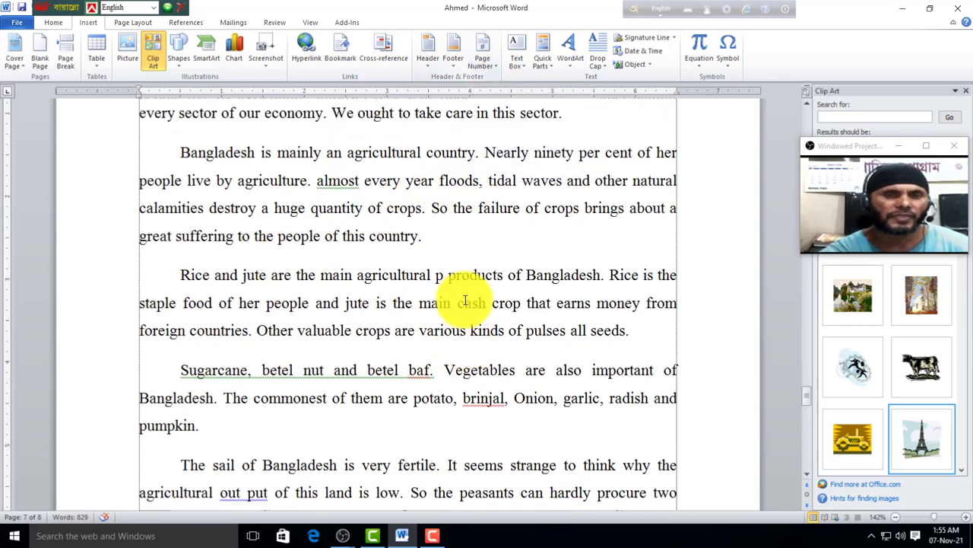
scroll(465, 301, "up", 10)
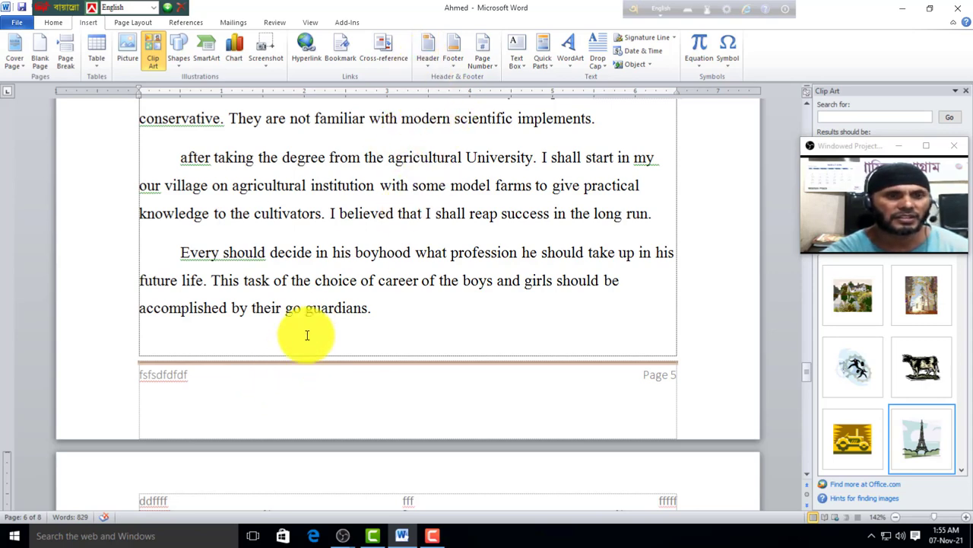
Step: Delete the fsfsdfdfdf text from the footer line
double_click(319, 393)
left_click(106, 384)
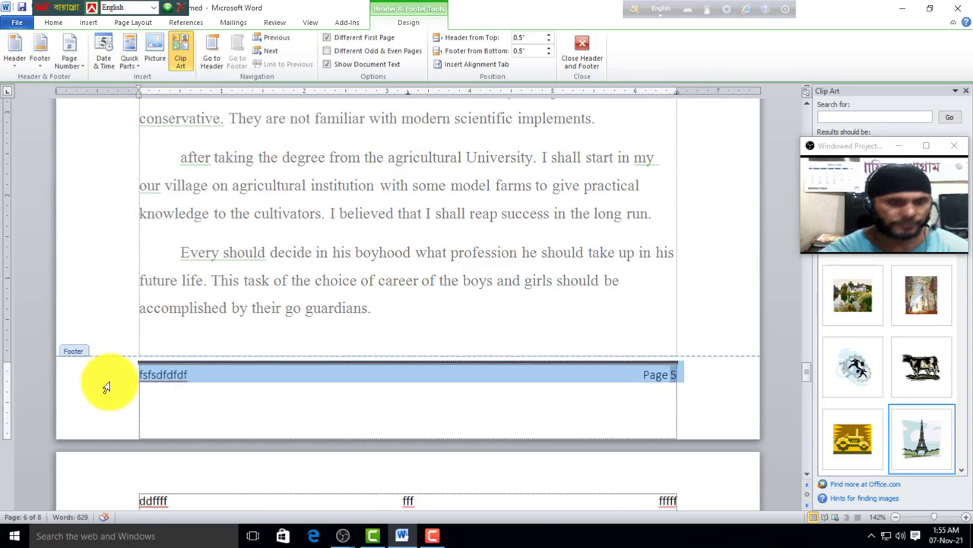
key("Delete")
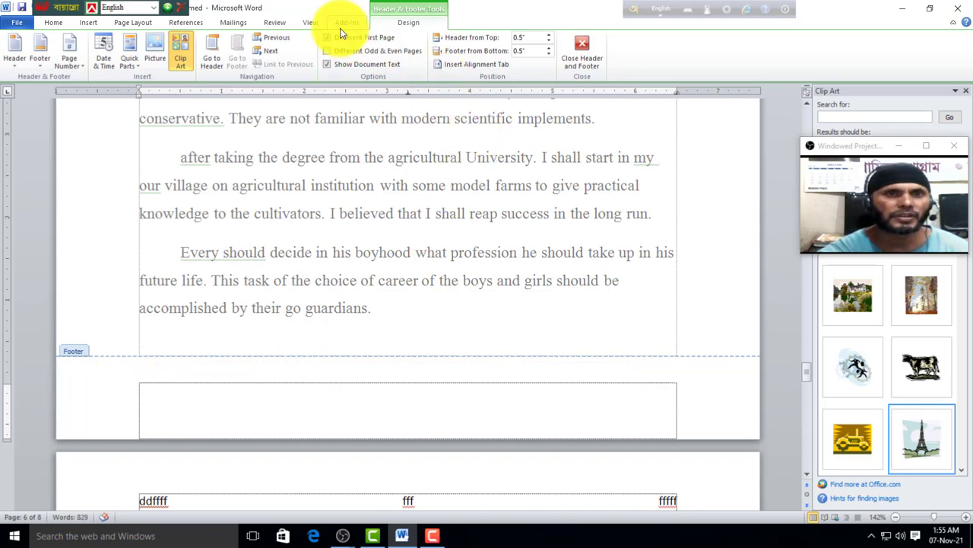
Step: Remove the header and the footer from the document, then return to the body
left_click(87, 23)
left_click(434, 67)
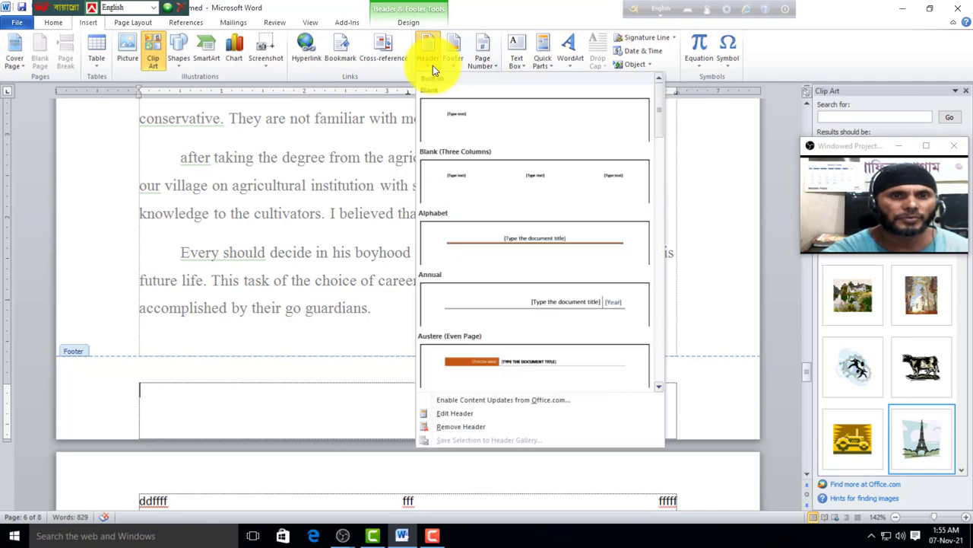
left_click(457, 427)
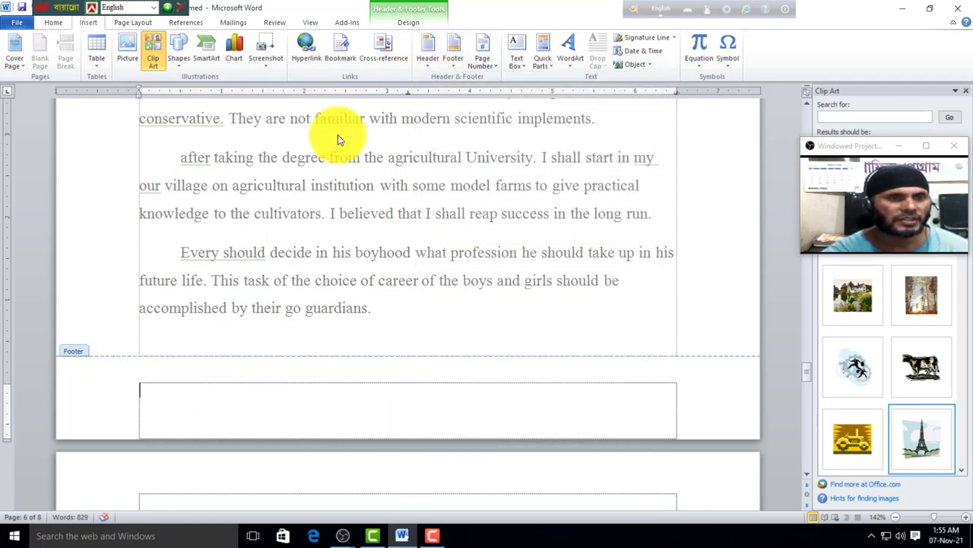
left_click(452, 61)
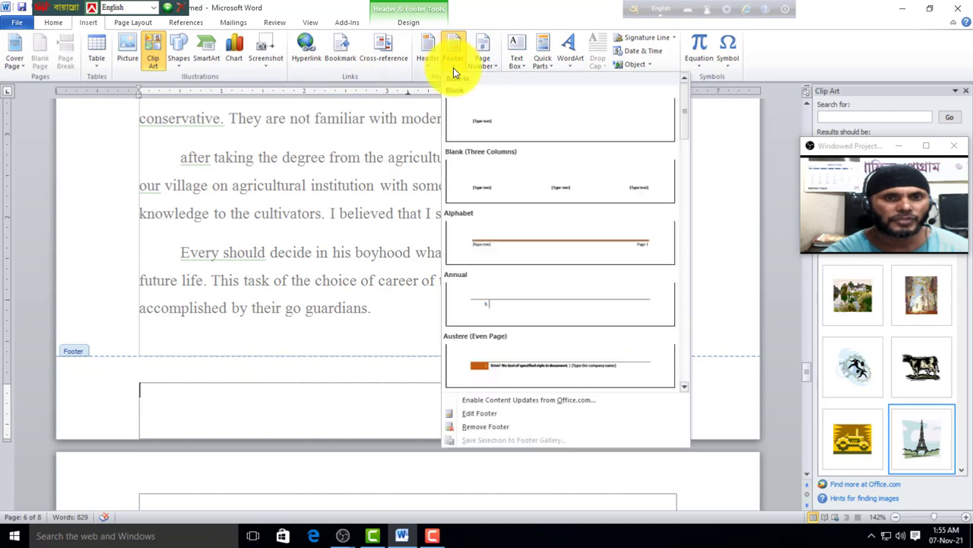
left_click(492, 428)
double_click(323, 334)
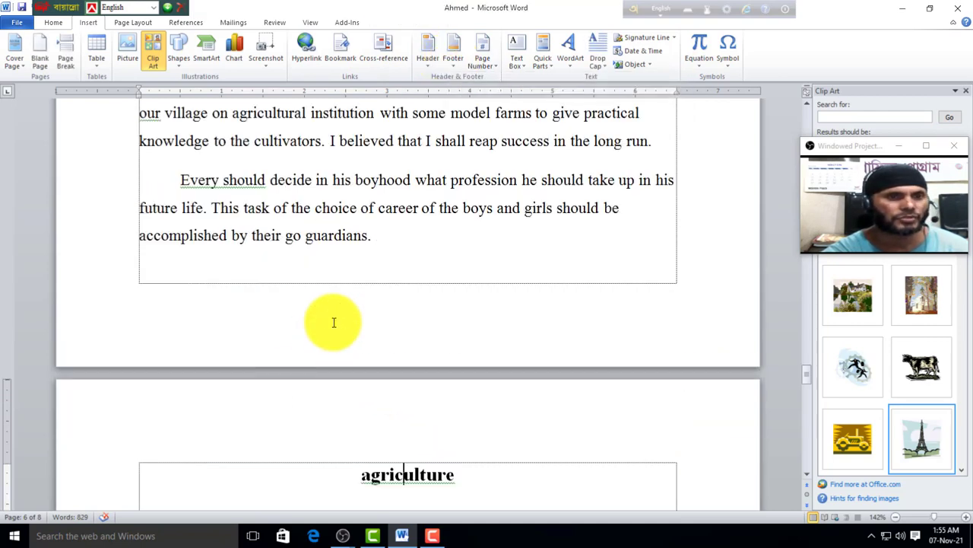
Step: Display the Top of Page number styles: Plain Number 1 to 3 and Accent Bar
scroll(294, 293, "up", 10)
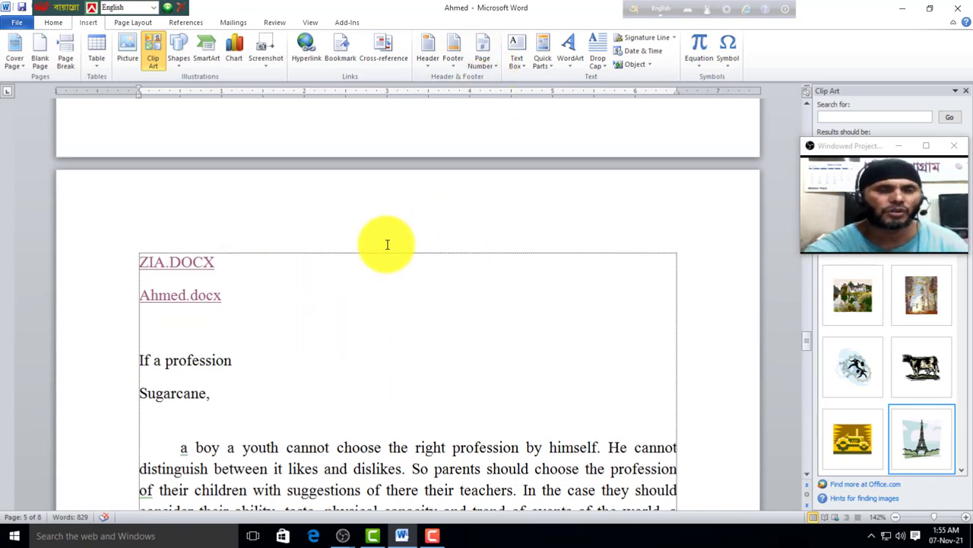
scroll(426, 258, "up", 2)
scroll(474, 302, "down", 1)
scroll(475, 302, "down", 1)
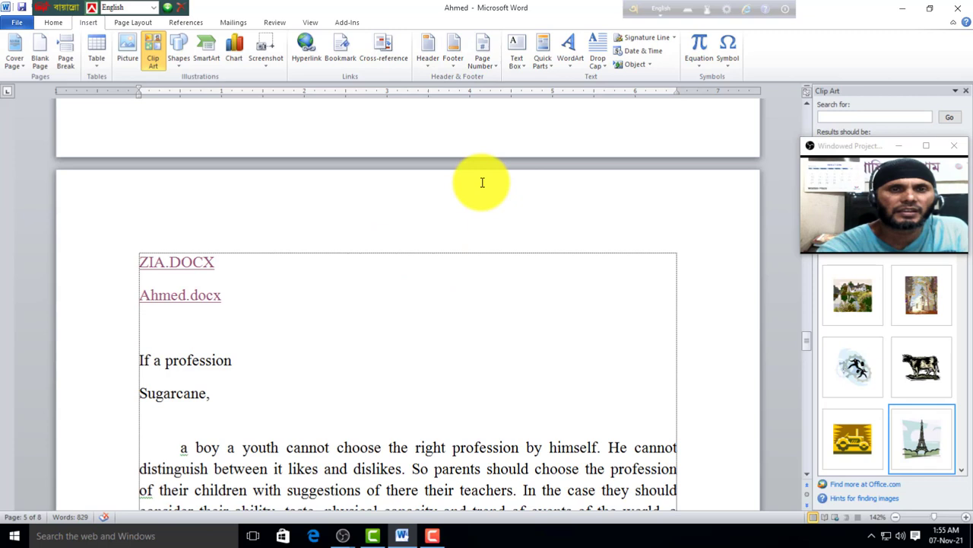
left_click(495, 71)
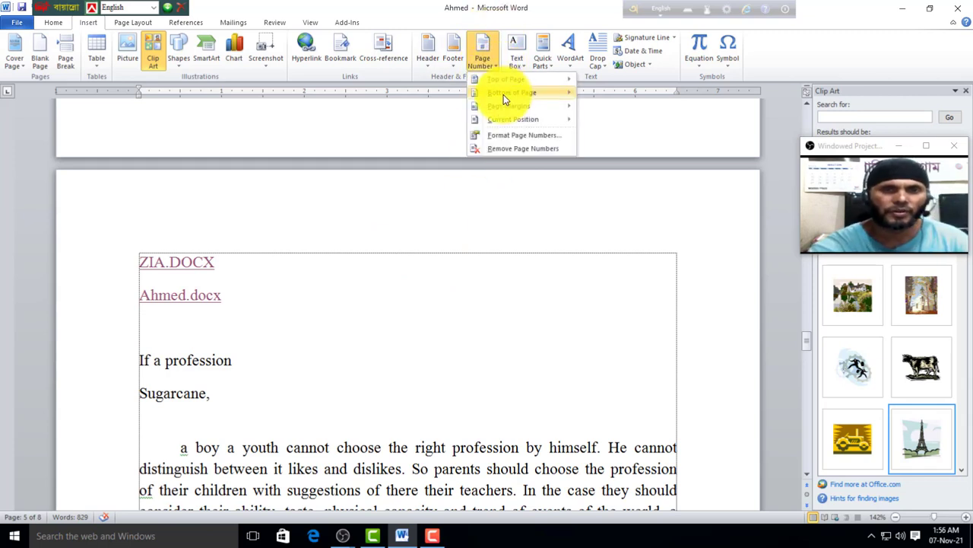
mouse_move(502, 85)
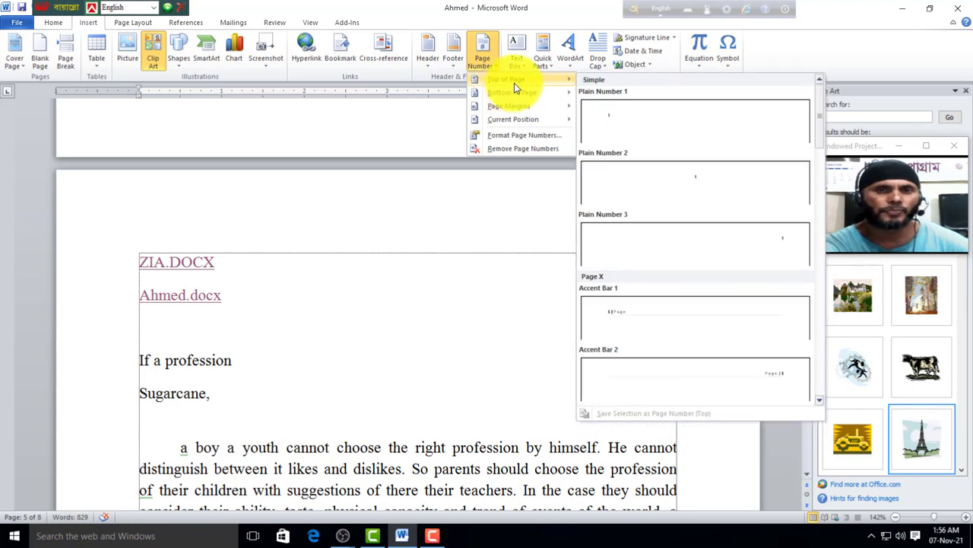
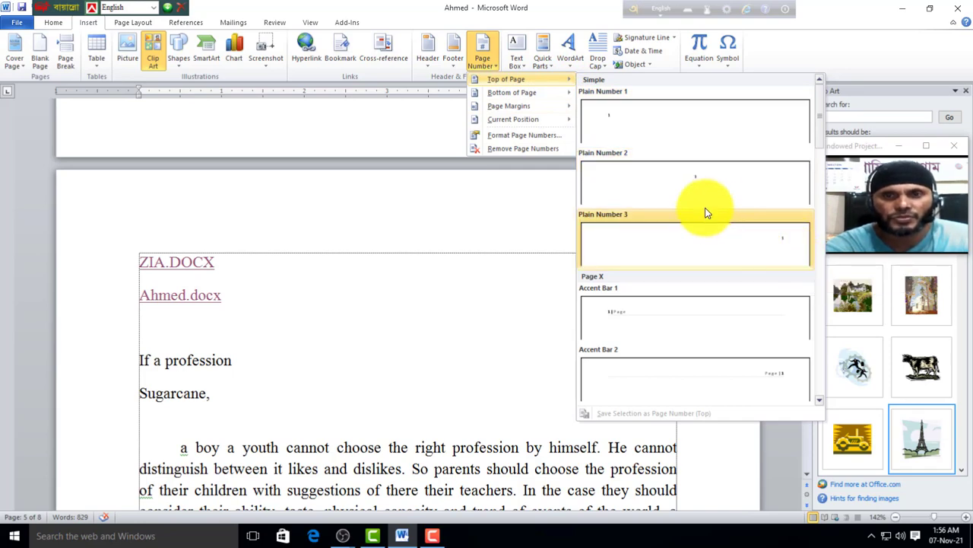
Step: Insert a centered Plain Number 2 page number at the top of every page and scroll to check it
left_click(691, 185)
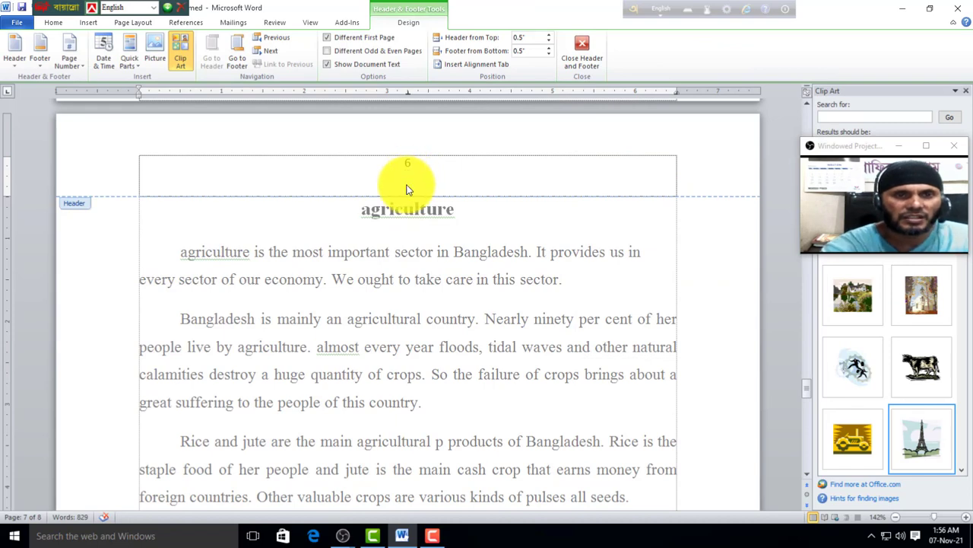
scroll(406, 189, "up", 15)
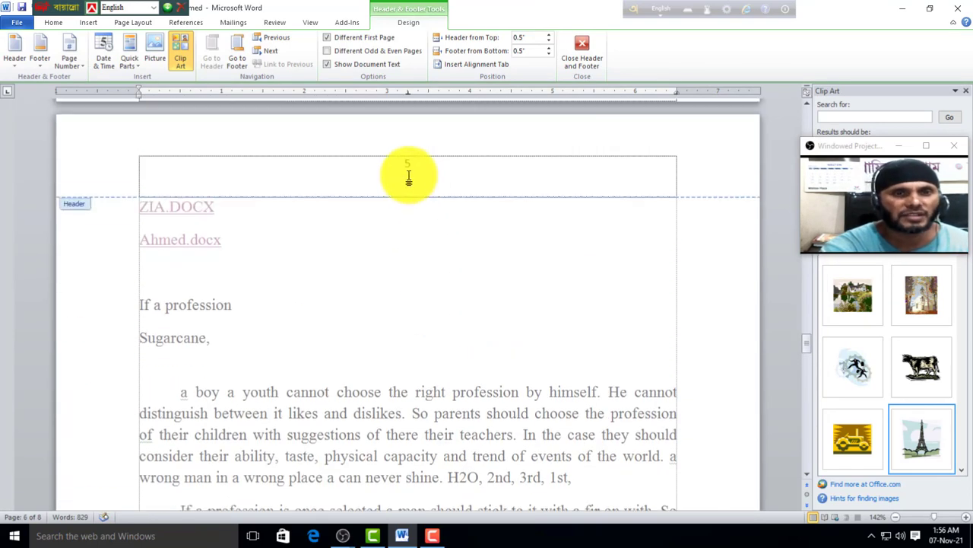
scroll(409, 176, "up", 15)
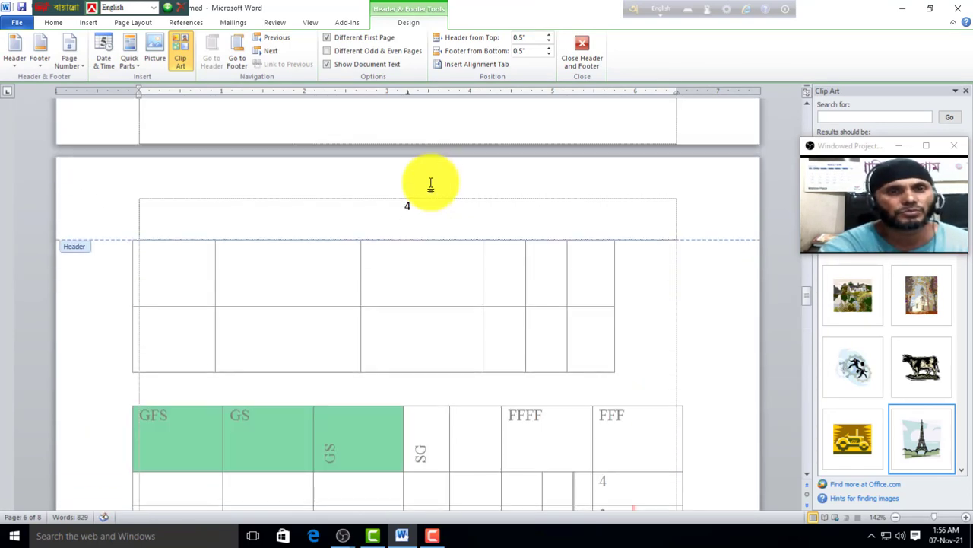
scroll(431, 172, "down", 12)
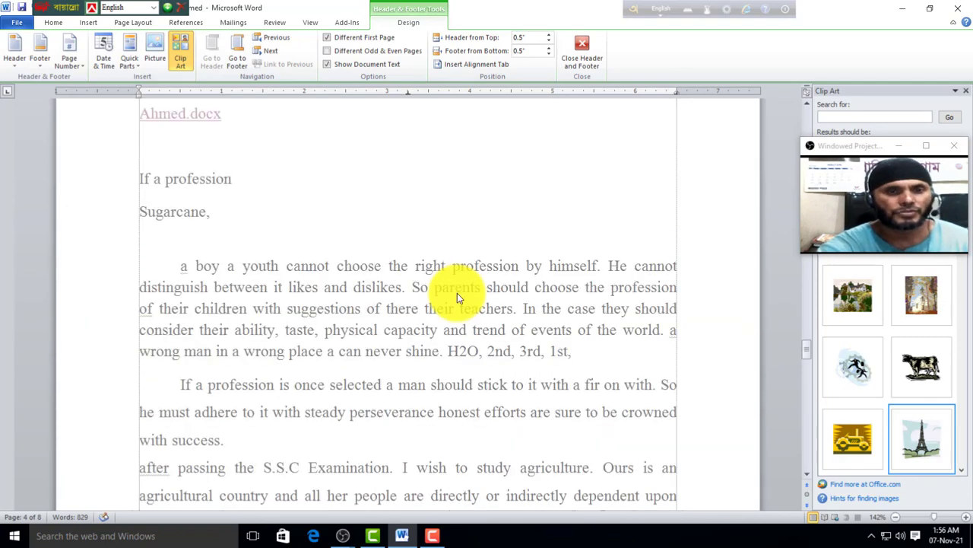
scroll(430, 284, "down", 2)
scroll(433, 285, "up", 7)
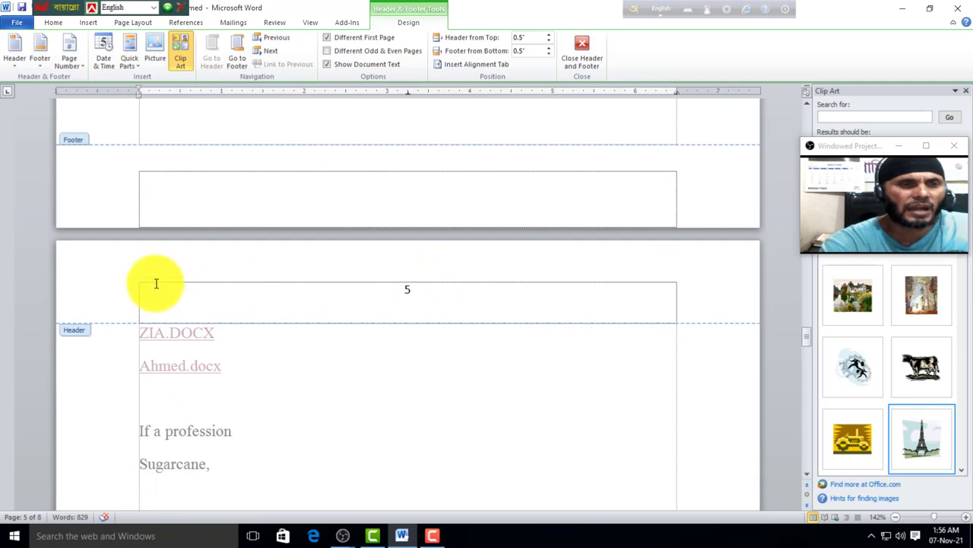
Step: Switch the header page number to Plain Number 1 at the left
left_click(88, 22)
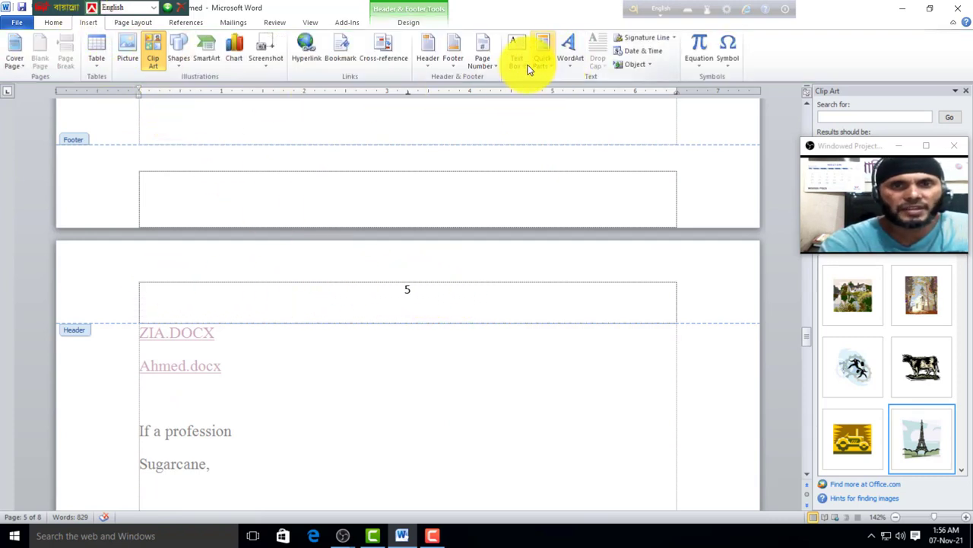
left_click(495, 64)
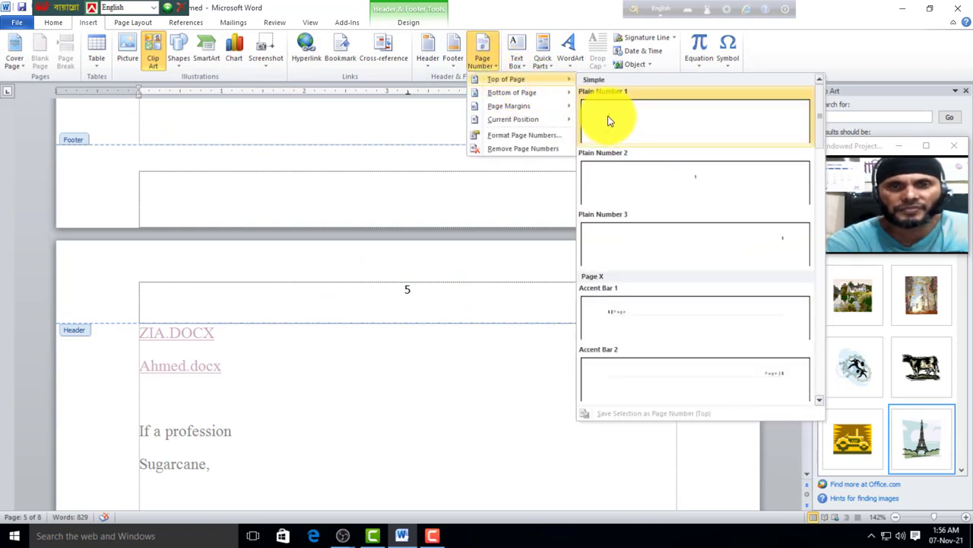
left_click(608, 120)
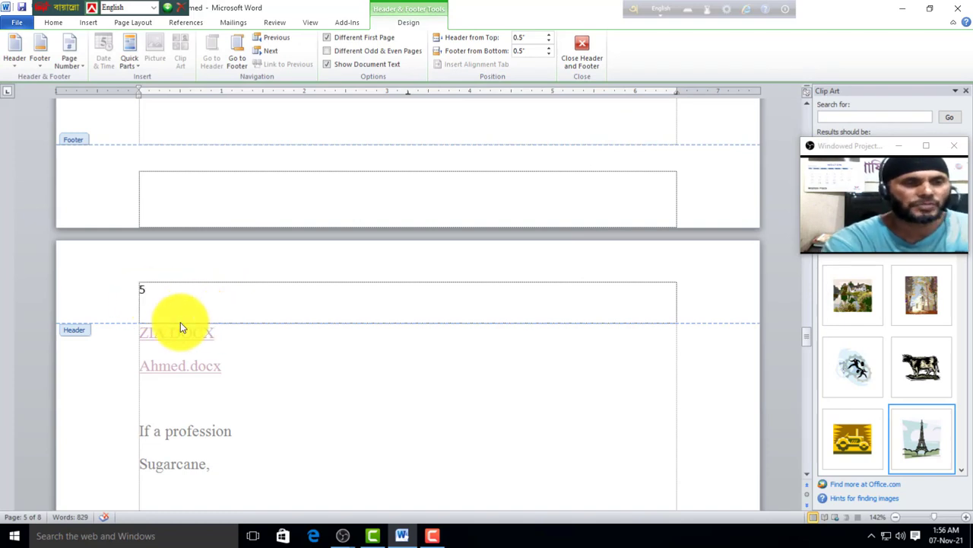
scroll(181, 327, "down", 1)
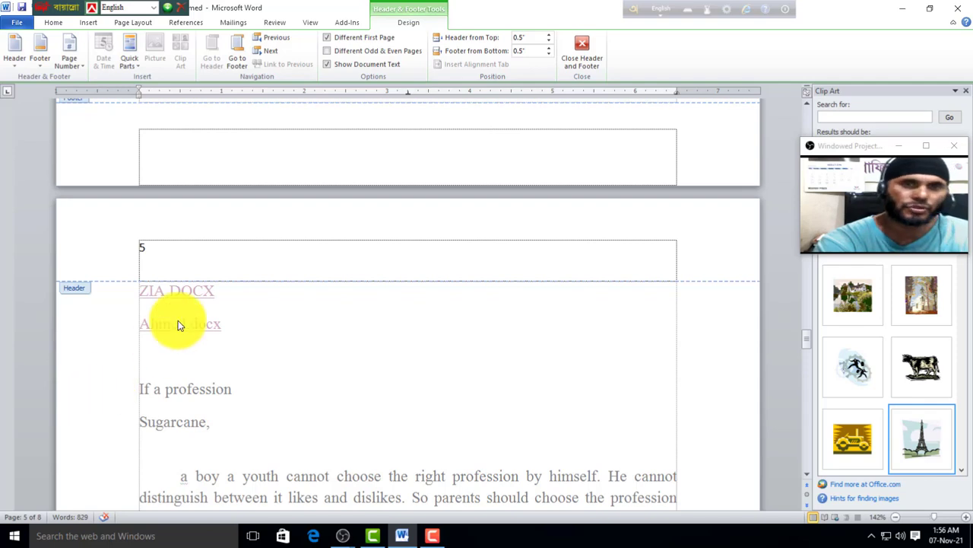
Step: Add an Accent Bar, Left 'Page | n' label in each page's left margin
left_click(84, 23)
left_click(485, 66)
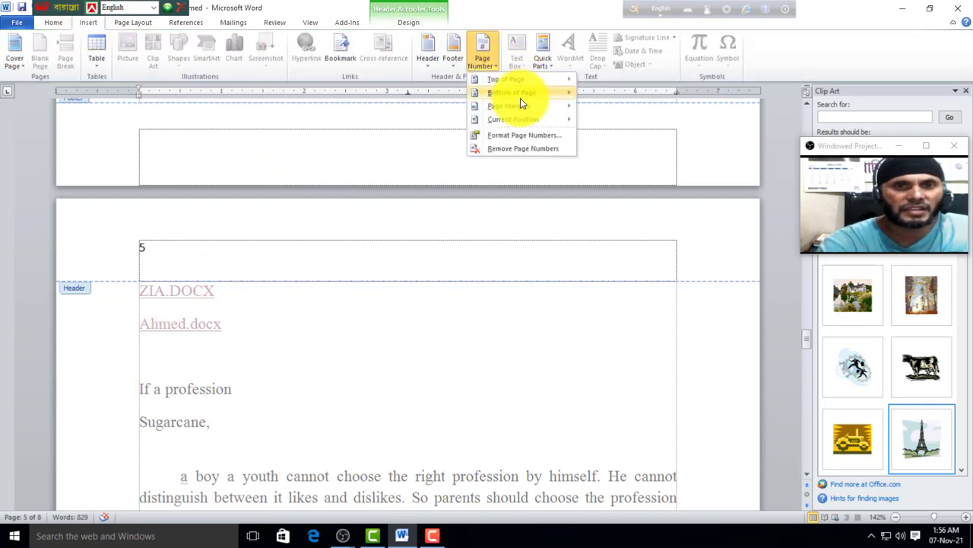
mouse_move(518, 99)
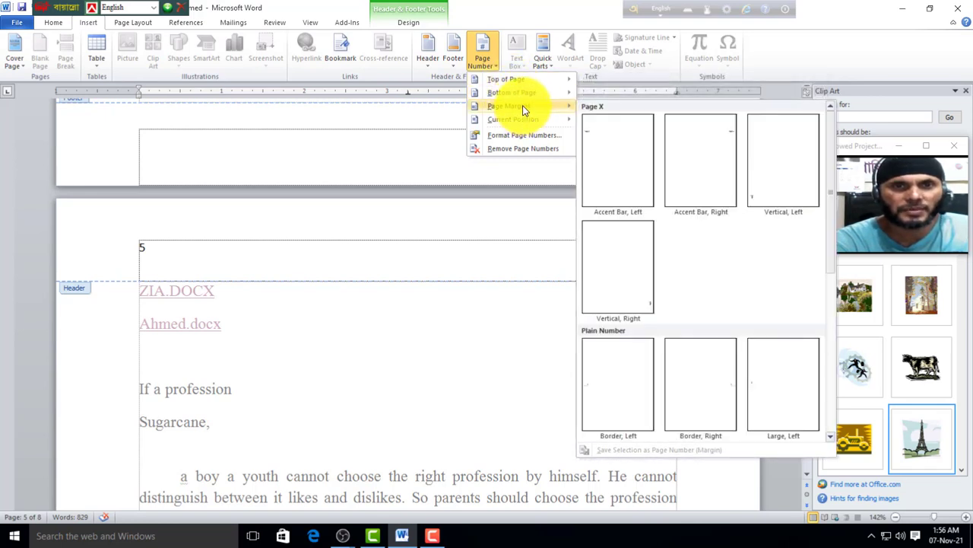
left_click(597, 145)
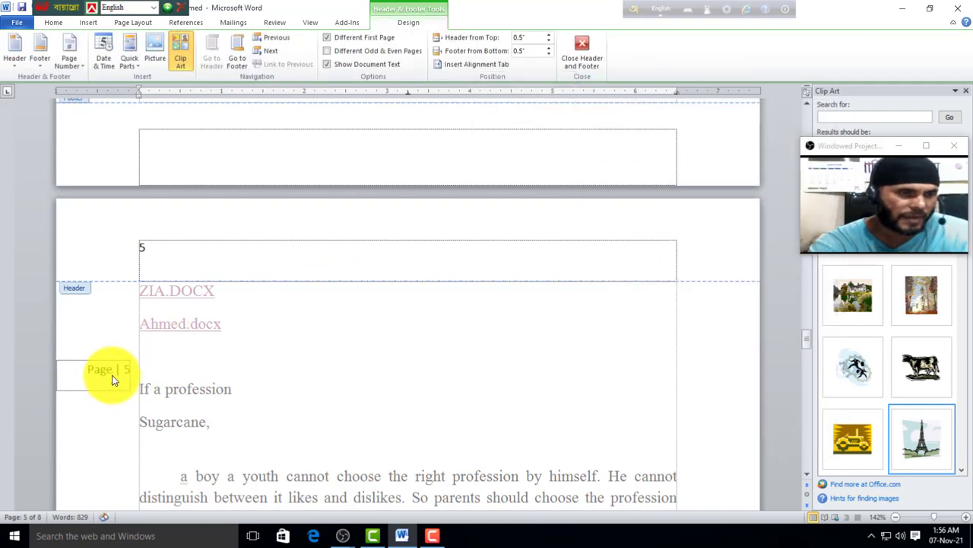
scroll(118, 378, "down", 14)
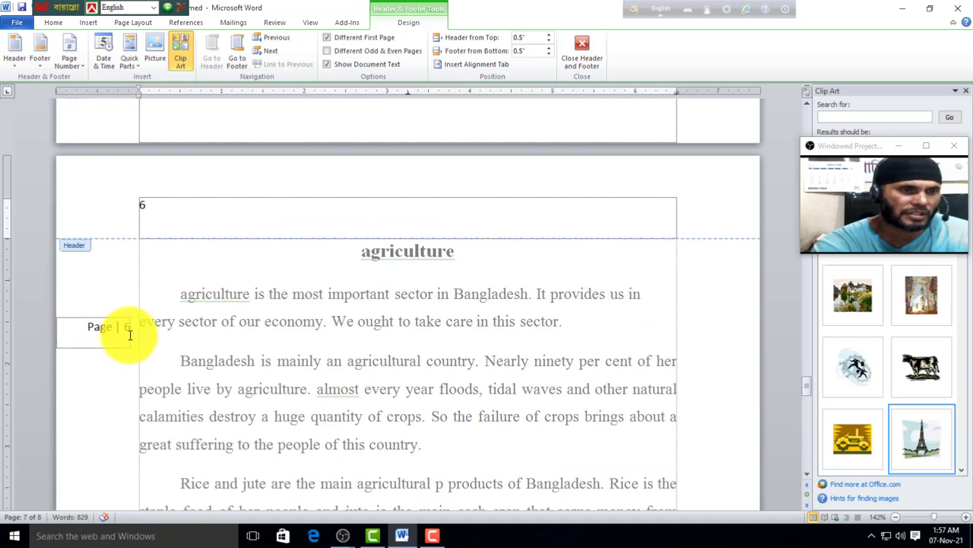
scroll(129, 339, "down", 14)
scroll(126, 340, "down", 2)
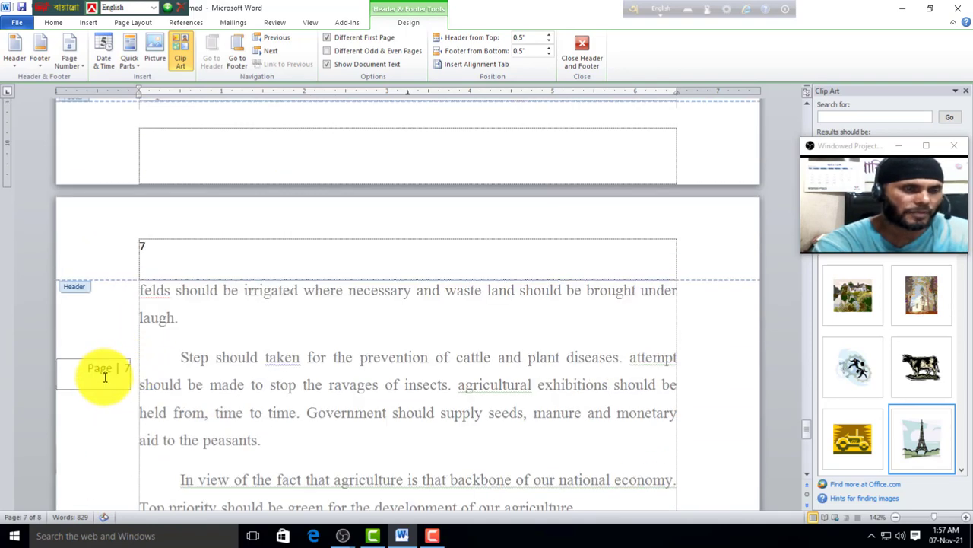
scroll(250, 330, "up", 7)
scroll(308, 314, "up", 6)
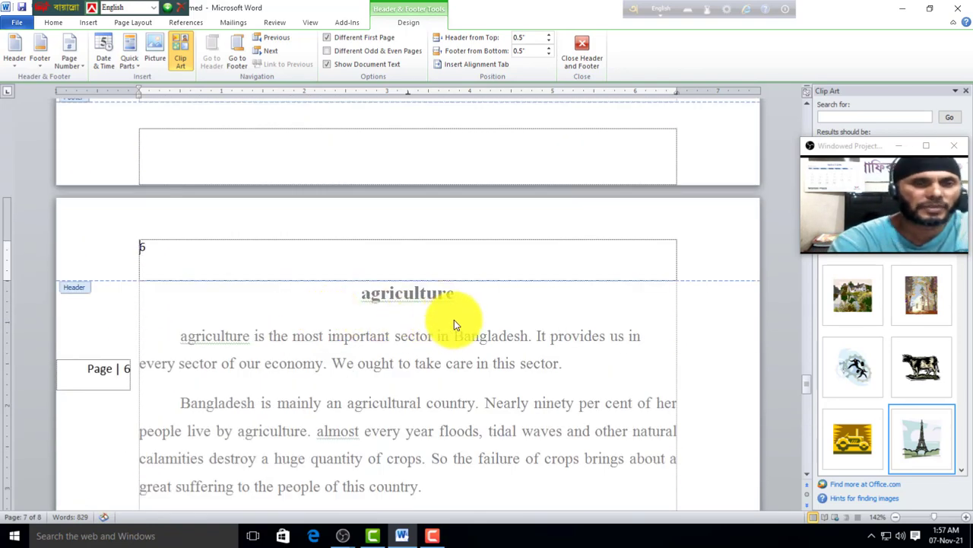
Step: Leave the header and remove all page numbers from the document
double_click(571, 312)
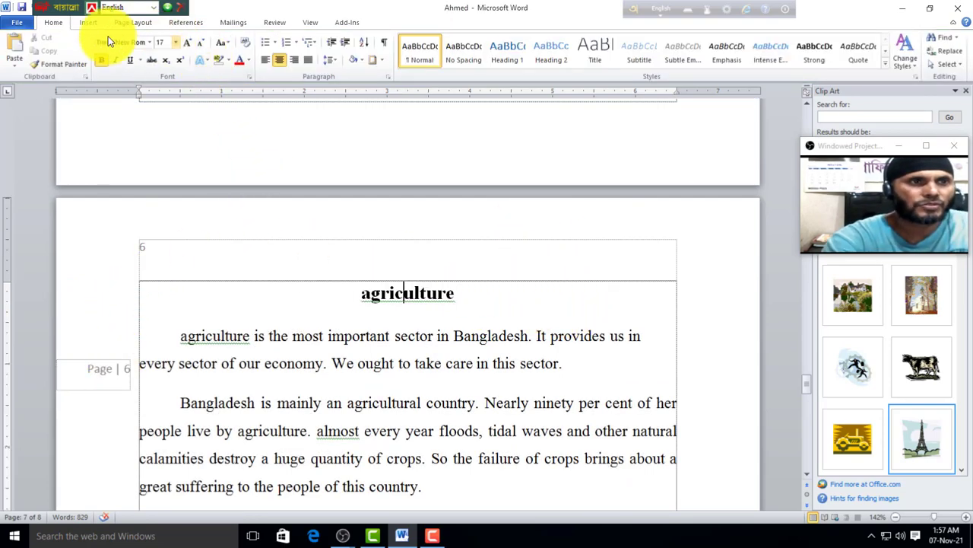
left_click(90, 23)
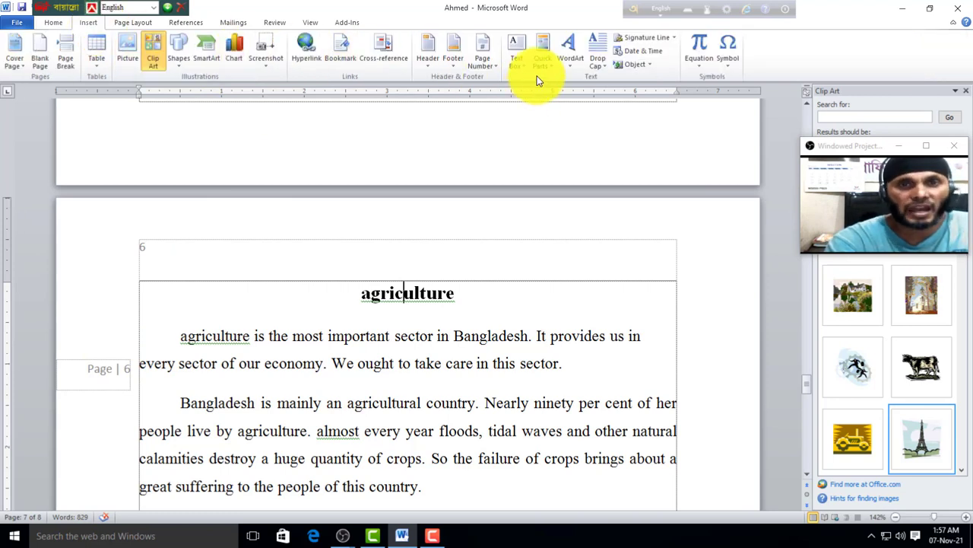
left_click(496, 69)
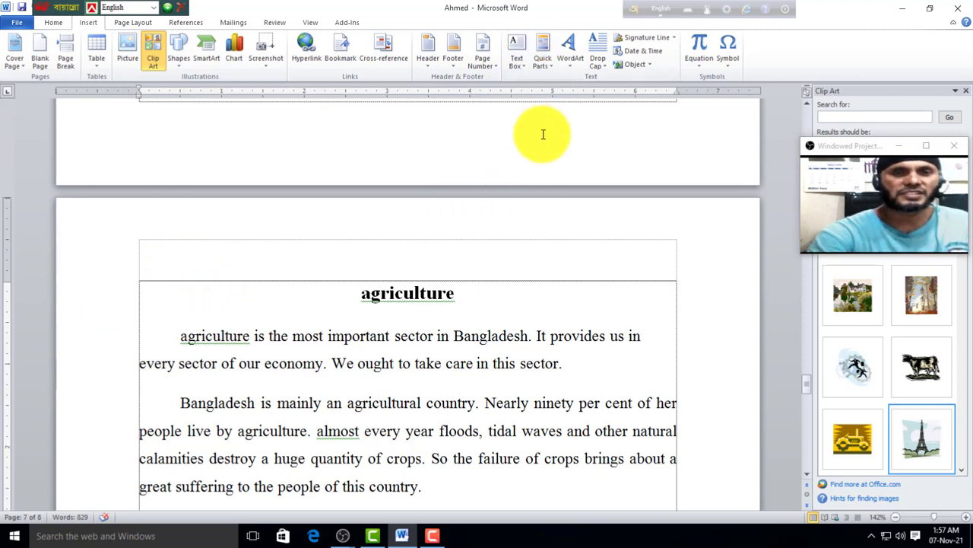
scroll(654, 320, "down", 1)
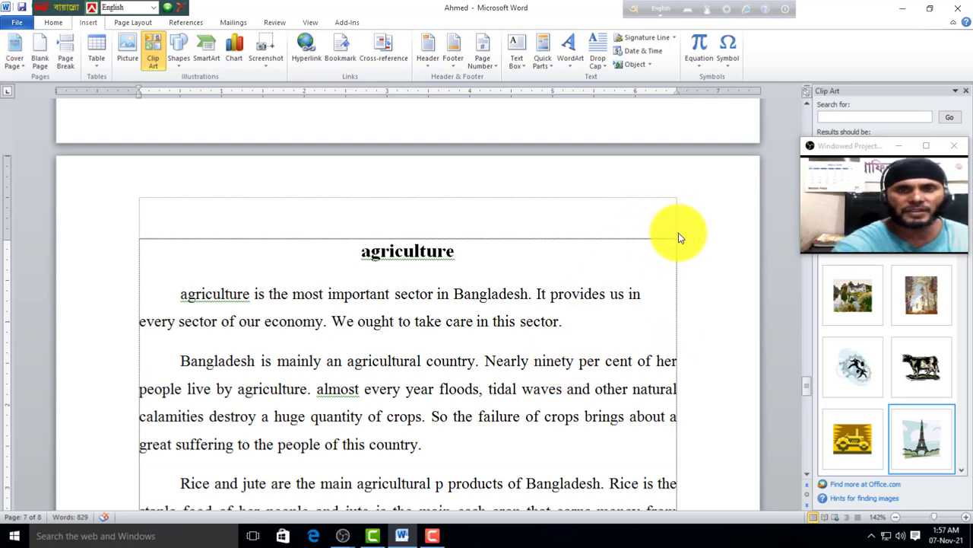
Step: Draw an empty text box beside the agriculture title, then delete it
left_click(524, 64)
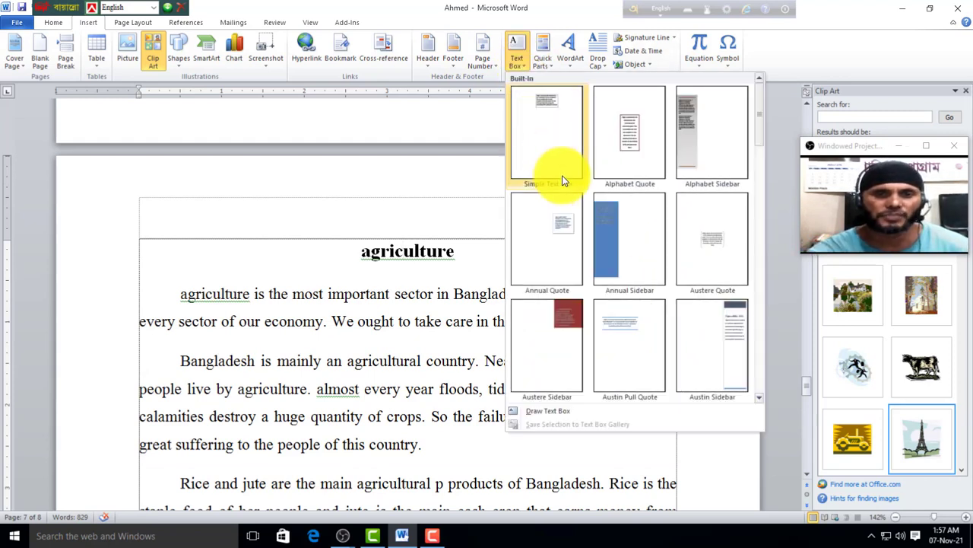
left_click(546, 413)
mouse_move(664, 179)
left_mouse_down()
mouse_move(723, 282)
mouse_move(744, 273)
left_mouse_up()
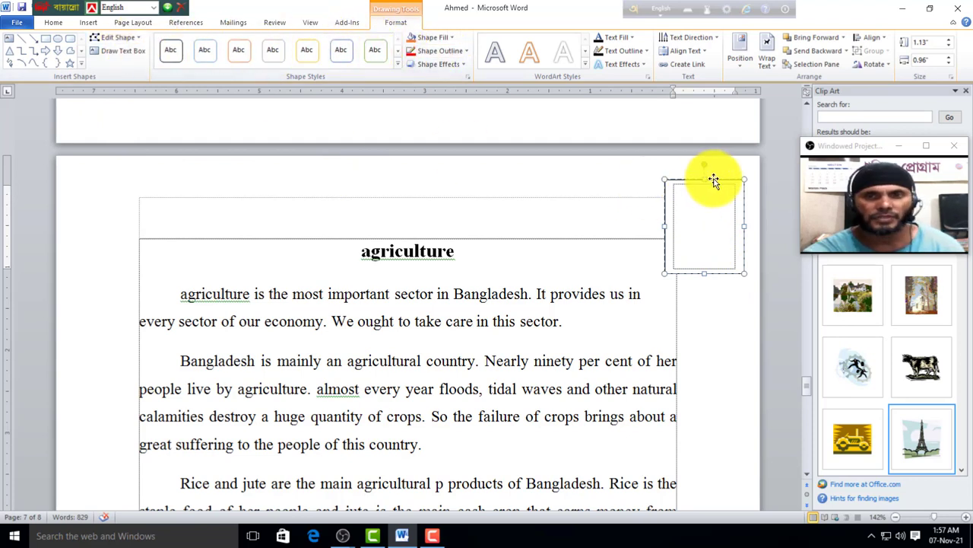
key("Delete")
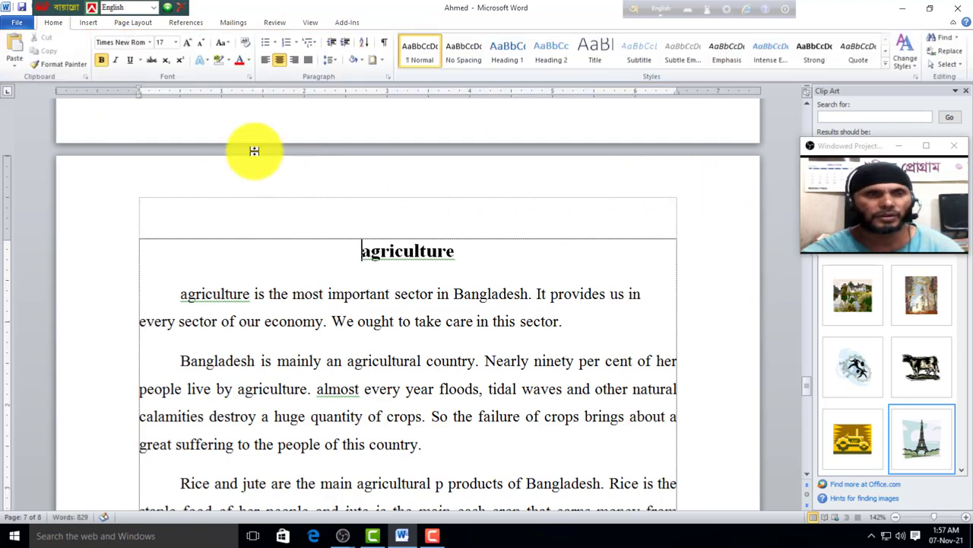
Step: Add blank lines above the agriculture title, then remove one of them
left_click(86, 25)
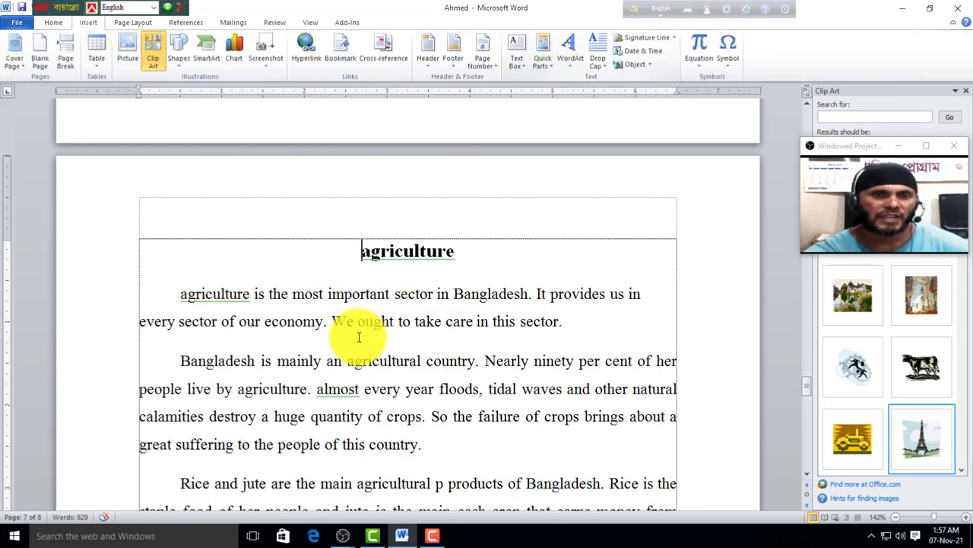
key("Return")
key("Return")
key("Return")
key("Return")
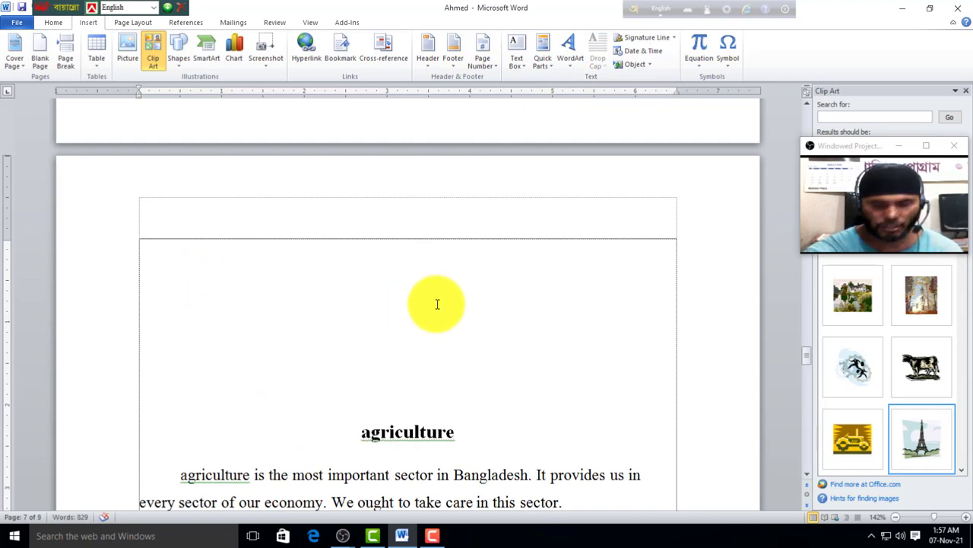
key("Delete")
key("Delete")
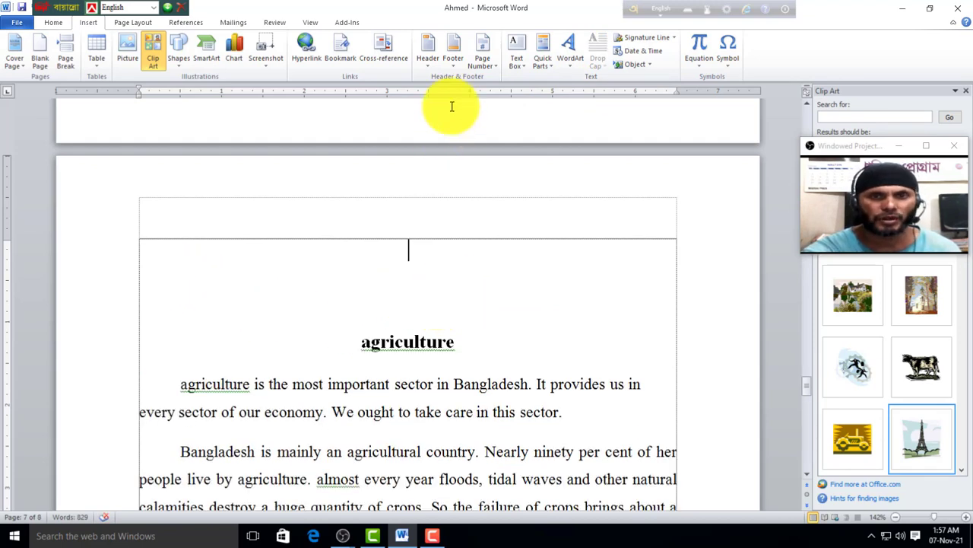
Step: Open the Field dialog from Quick Parts and select the Eq field
left_click(550, 64)
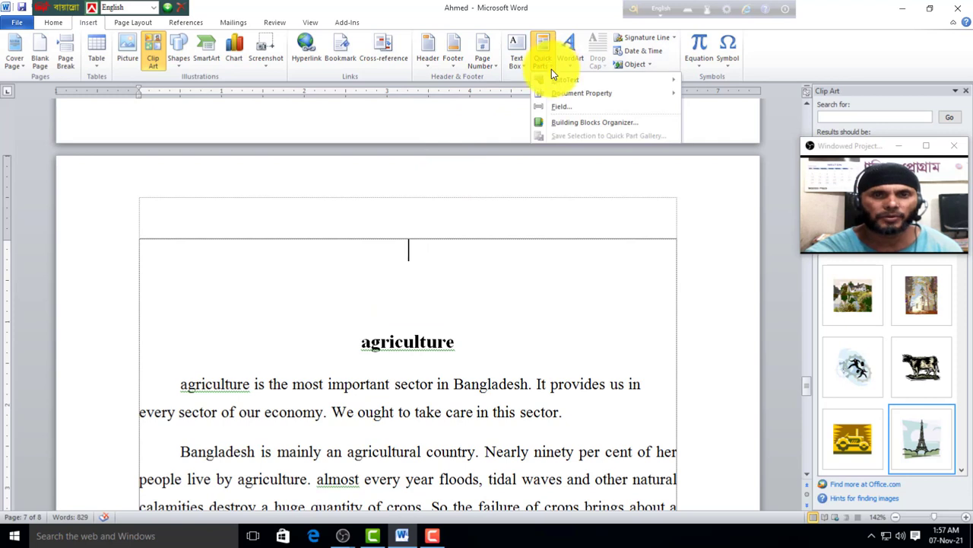
left_click(561, 107)
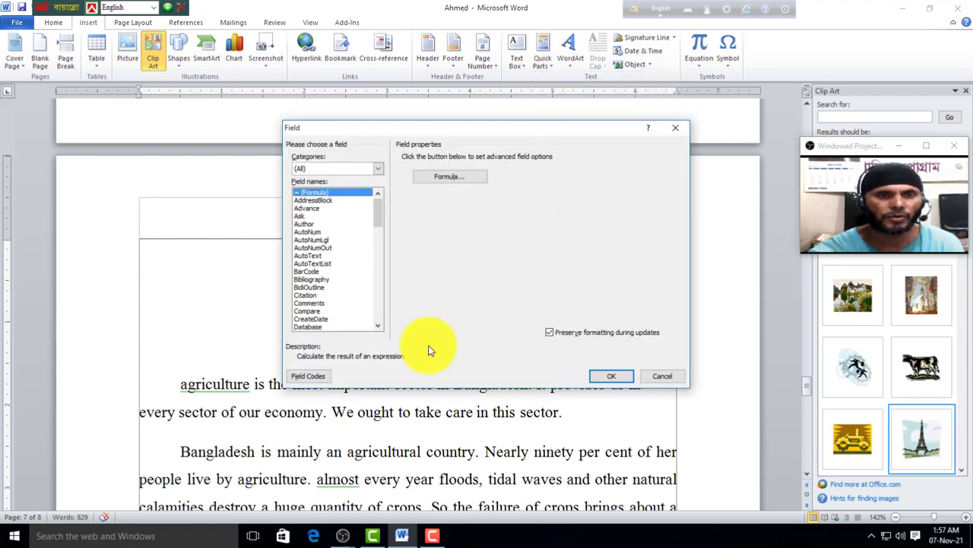
left_click(378, 327)
left_click(378, 327)
left_click(378, 327)
left_click(378, 327)
left_click(378, 327)
left_click(378, 327)
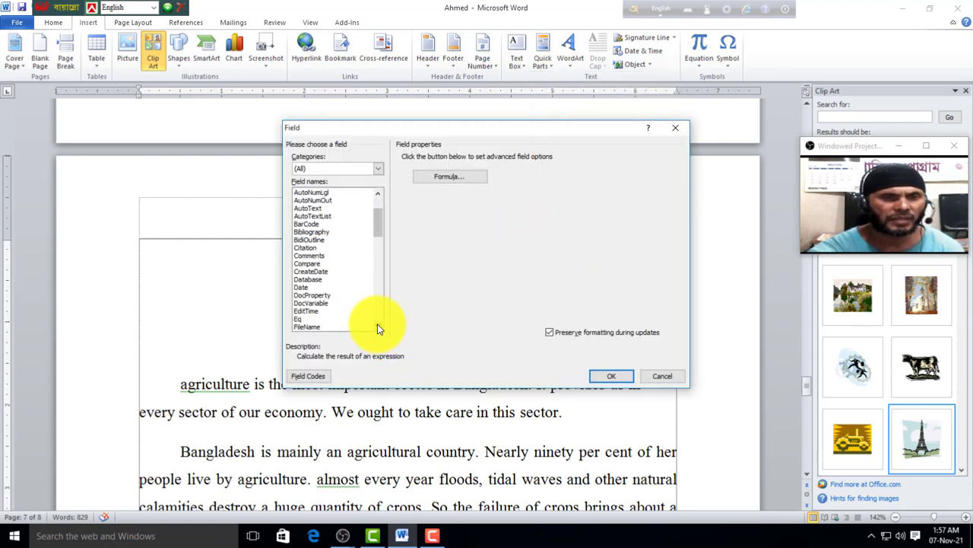
left_click(299, 318)
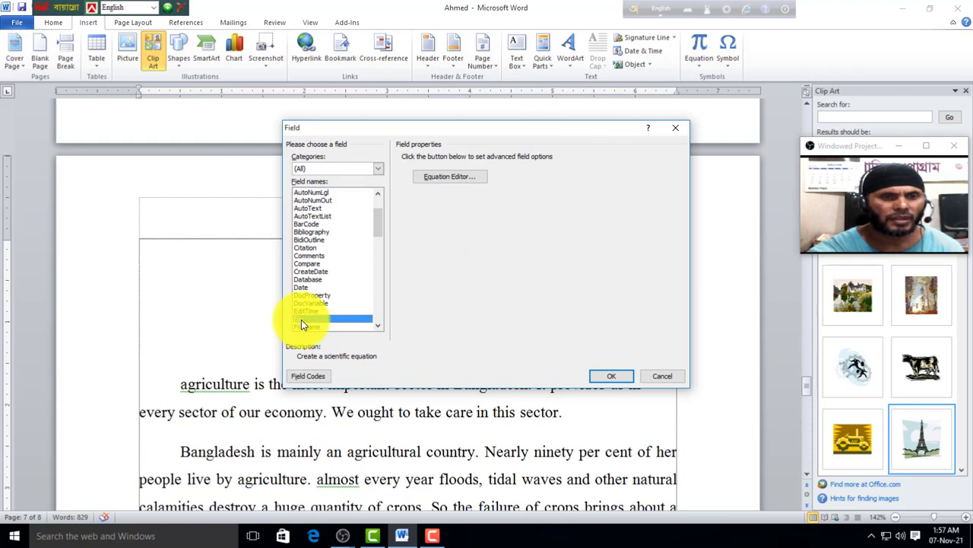
Step: Build the EQ \F(1,2) field code with the fraction switch and insert the 1/2 fraction
left_click(316, 376)
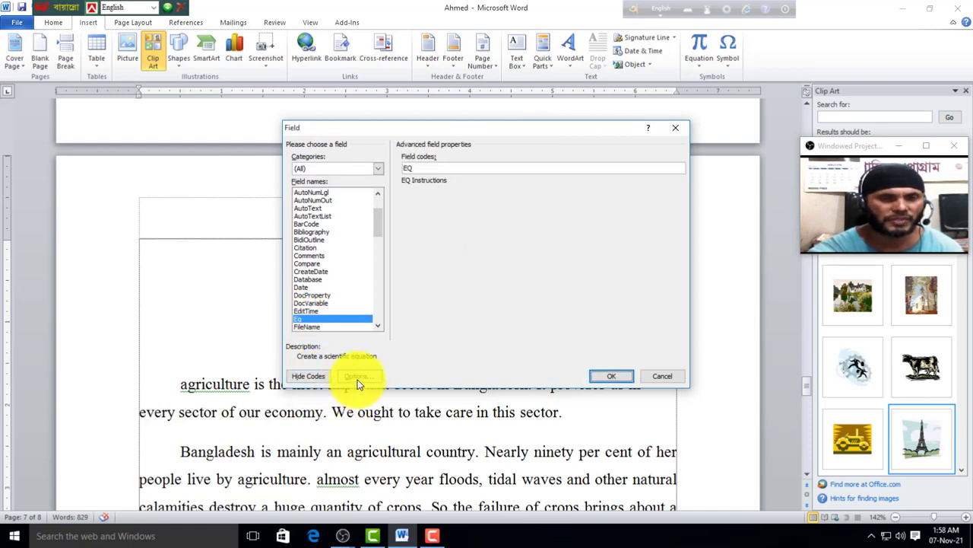
left_click(357, 376)
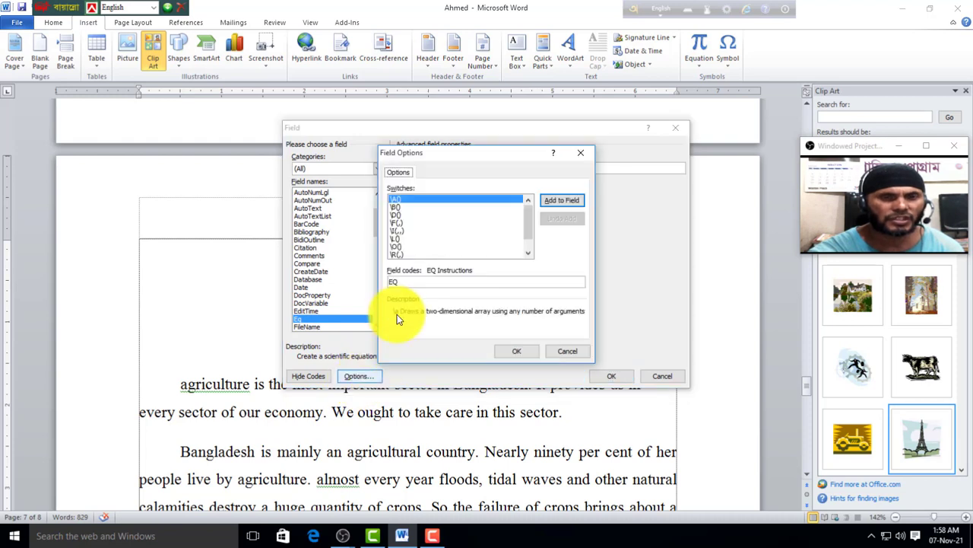
left_click(401, 222)
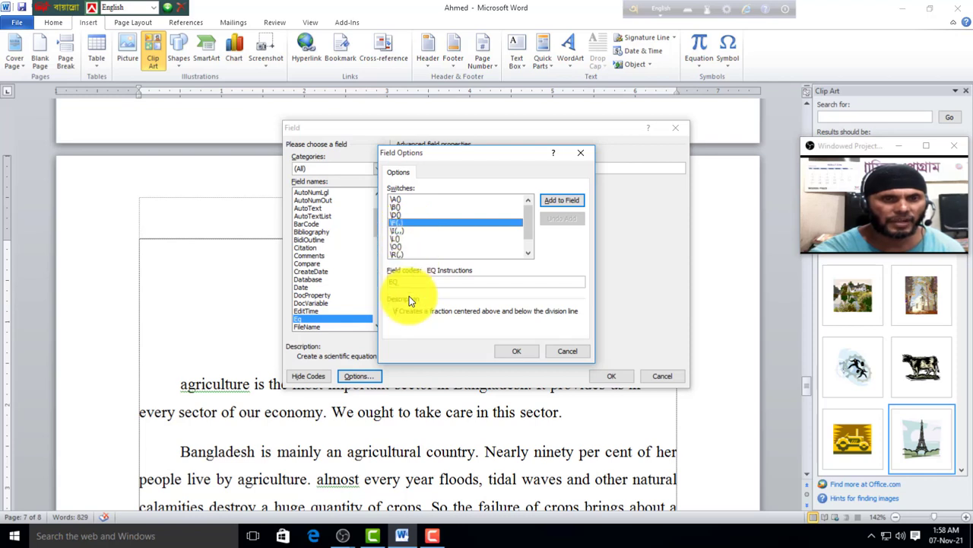
left_click(563, 203)
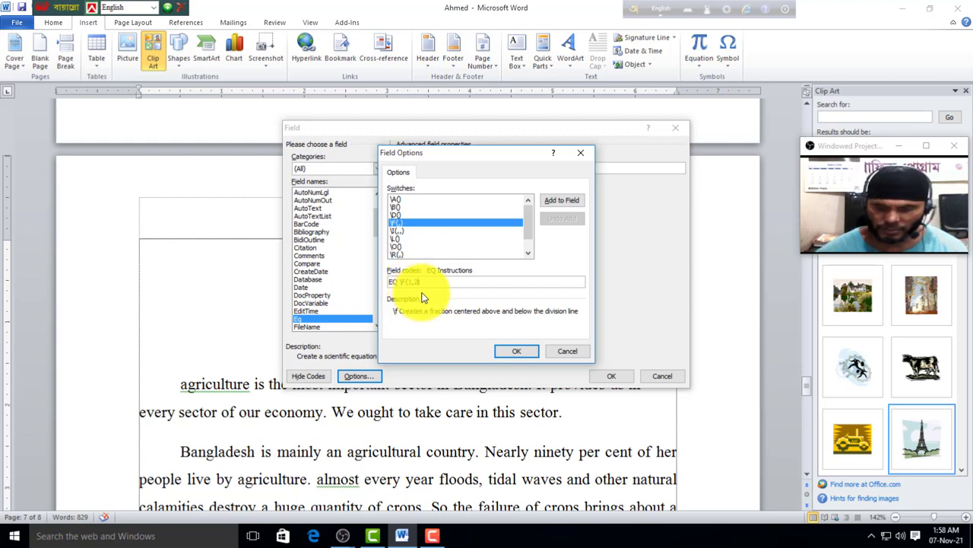
left_click(520, 353)
left_click(605, 375)
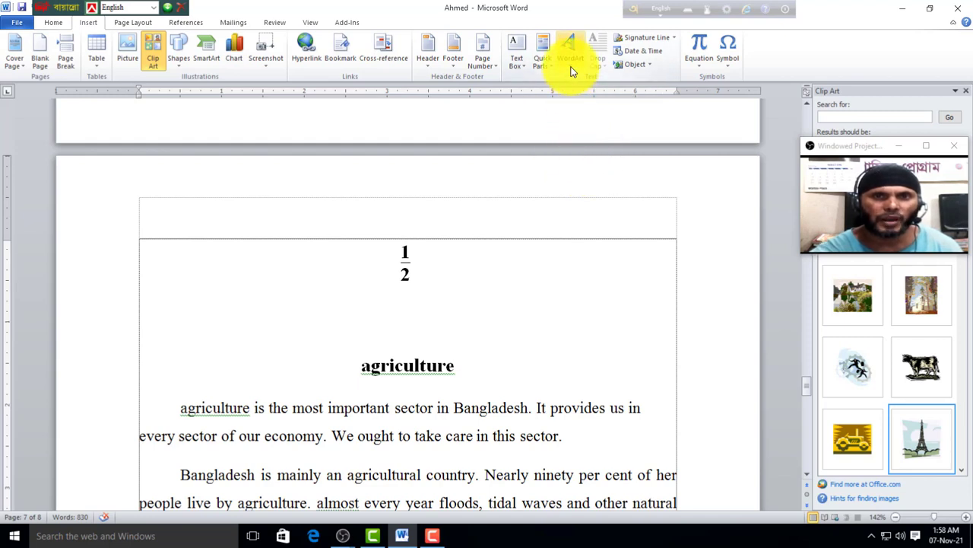
left_click_drag(460, 368, 307, 370)
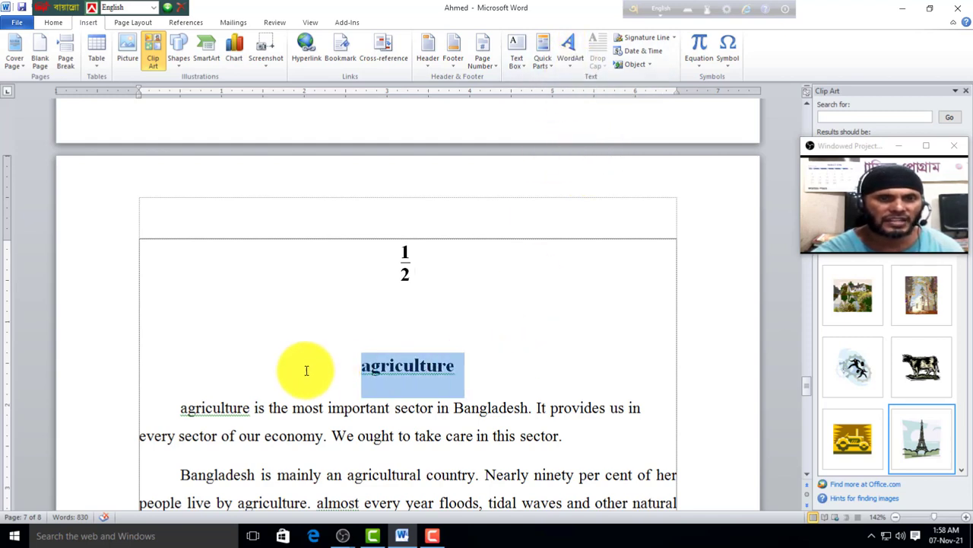
left_click(568, 60)
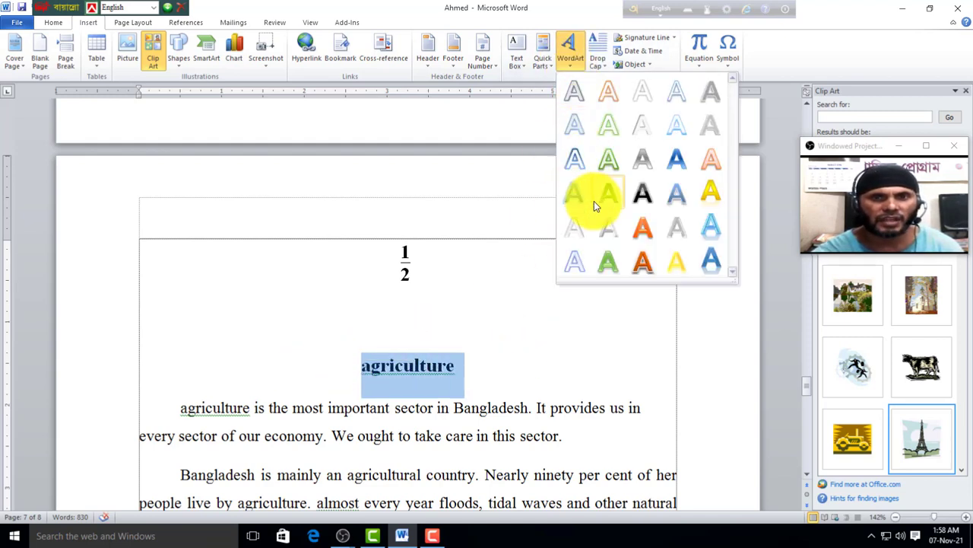
left_click(643, 227)
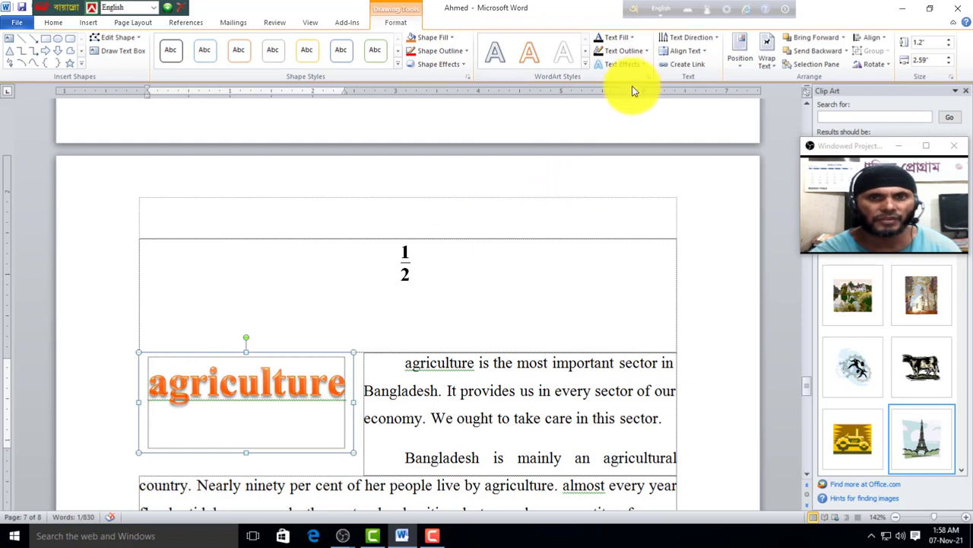
left_click(645, 65)
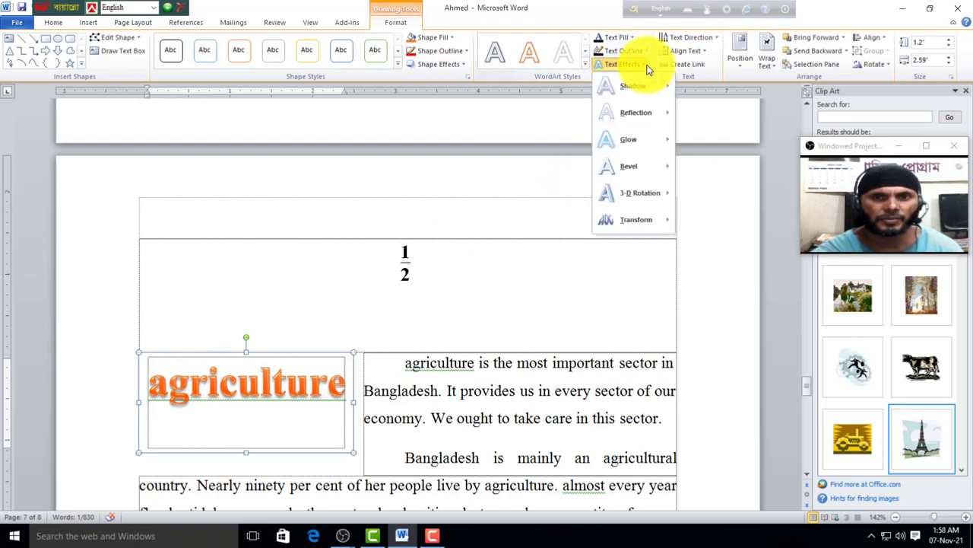
mouse_move(640, 225)
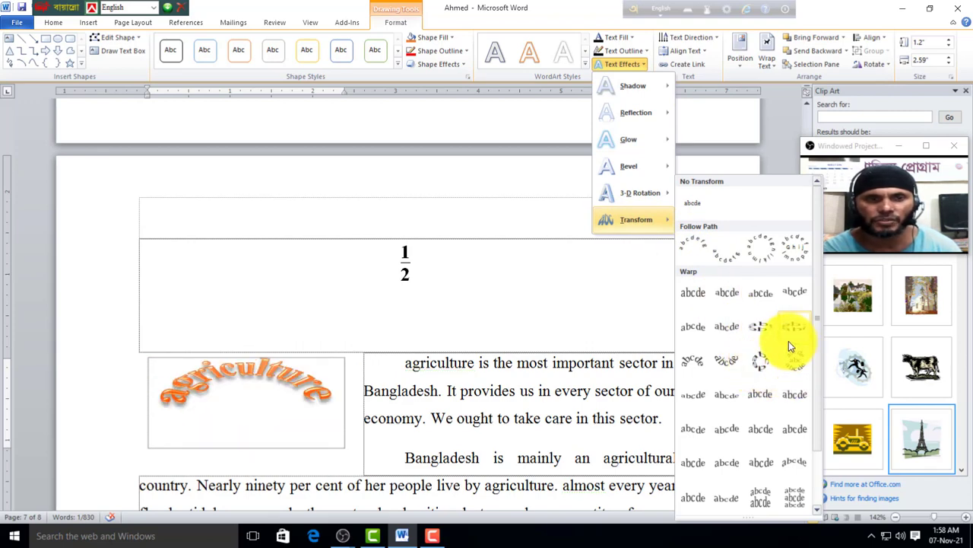
left_click(752, 346)
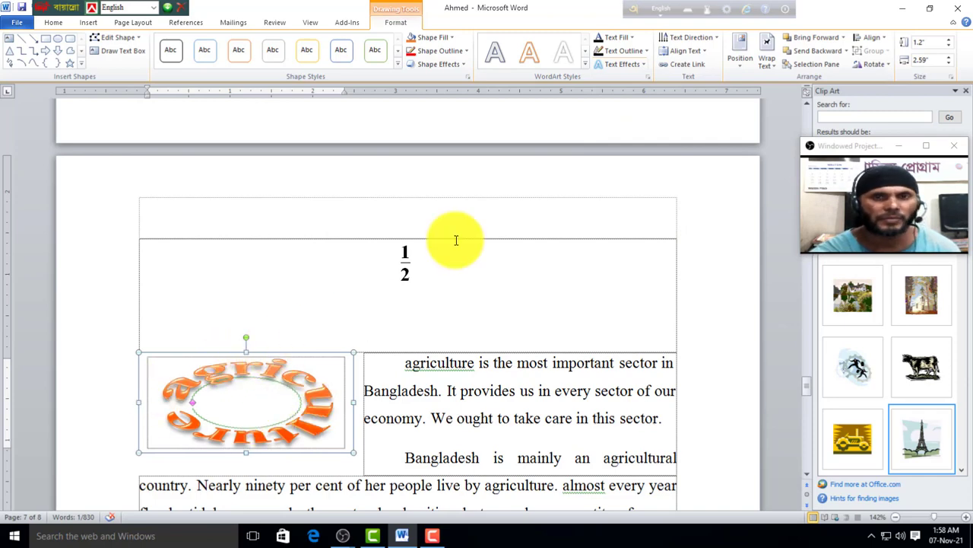
key("ctrl+z")
key("ctrl+z")
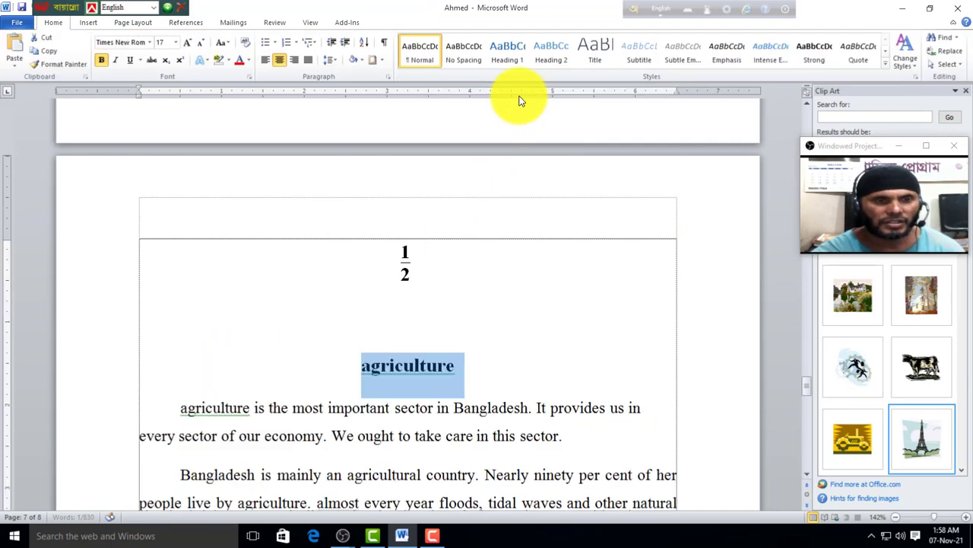
left_click(90, 23)
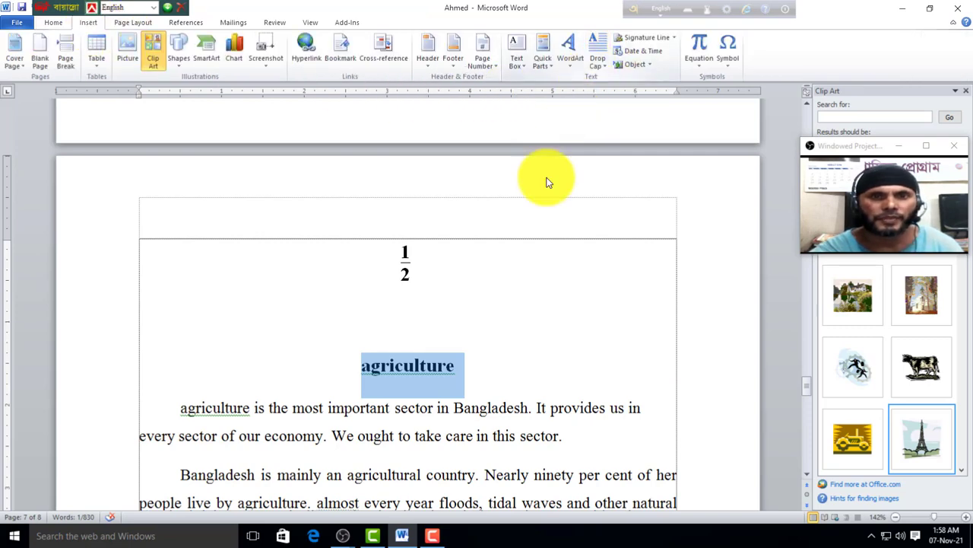
scroll(557, 274, "down", 3)
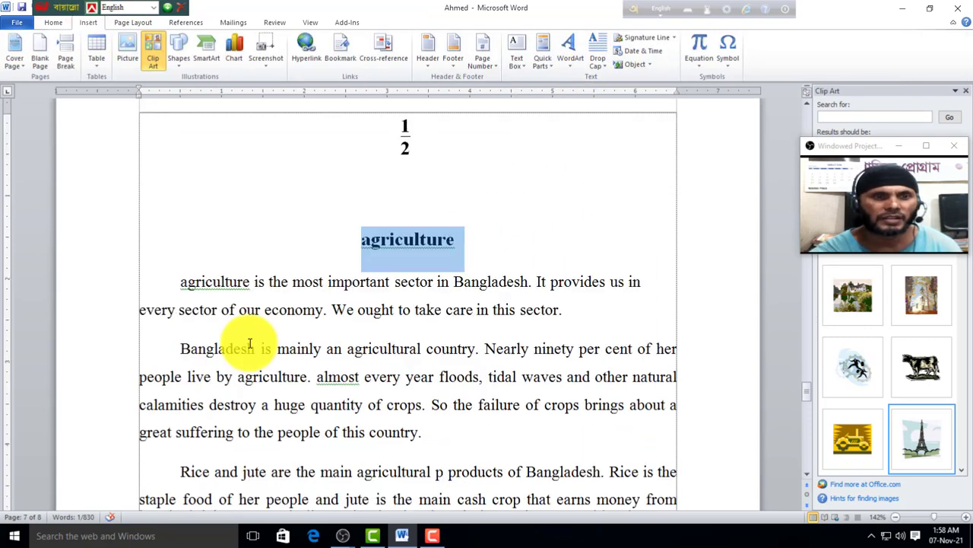
Step: Remove the first paragraph's first-line indent and give it a Dropped drop cap
left_click(181, 281)
key("BackSpace")
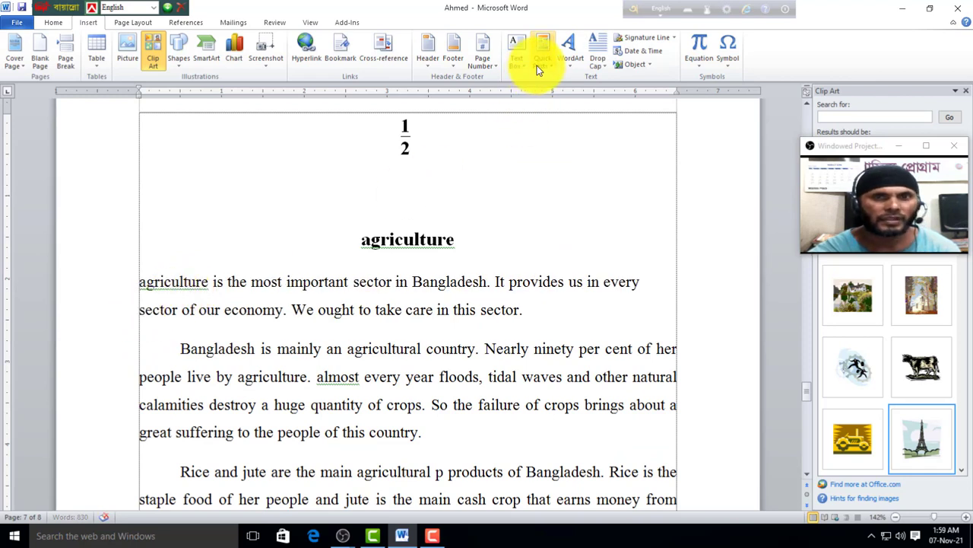
left_click(597, 60)
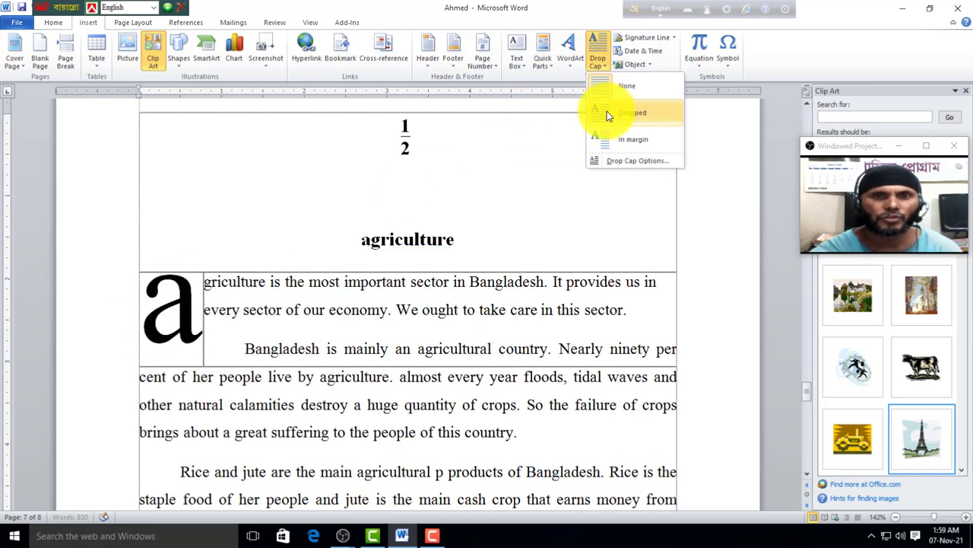
left_click(607, 111)
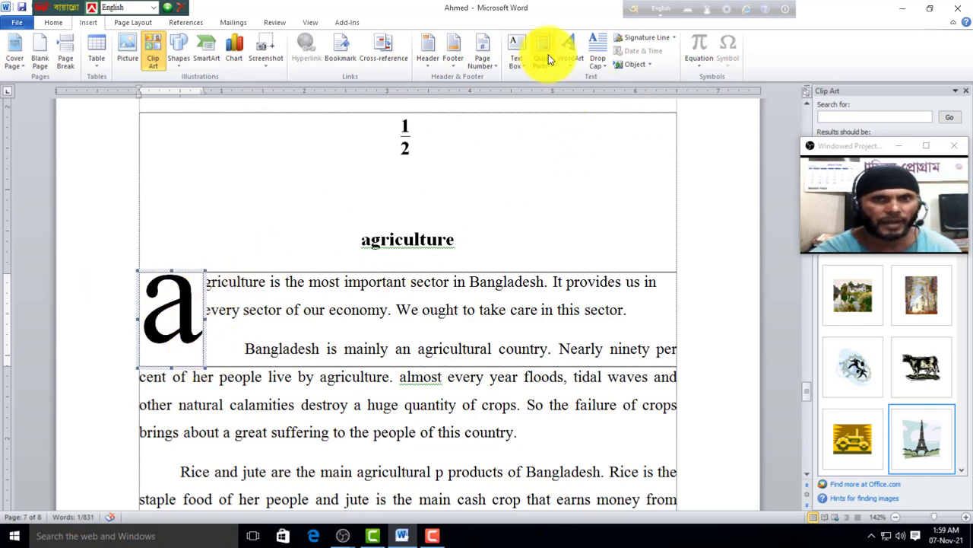
Step: Move the drop cap into the margin, then set the drop cap back to None
left_click(604, 66)
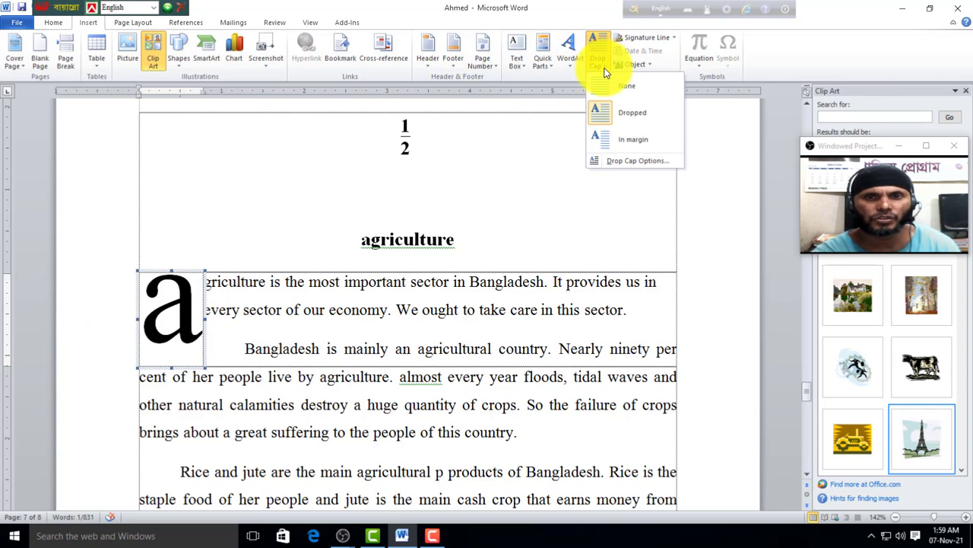
left_click(630, 140)
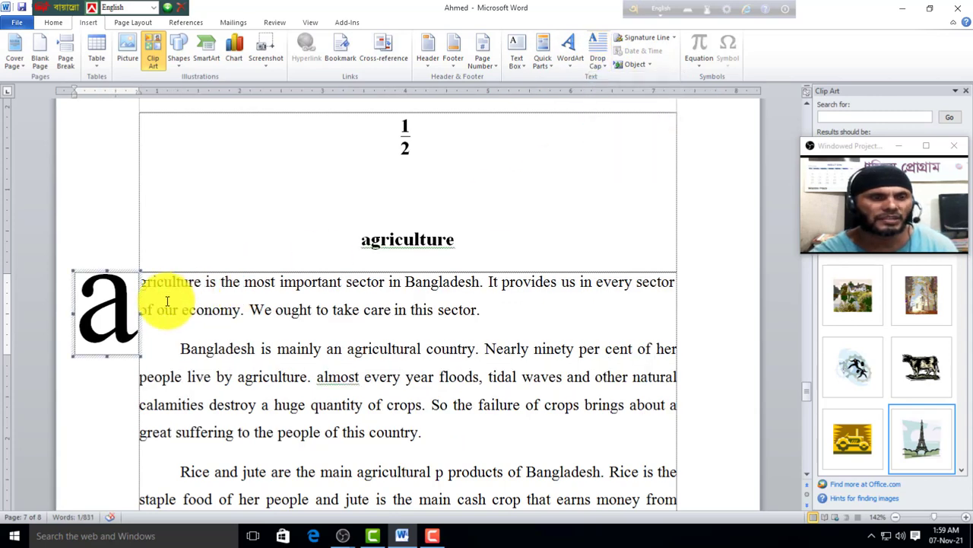
left_click(600, 66)
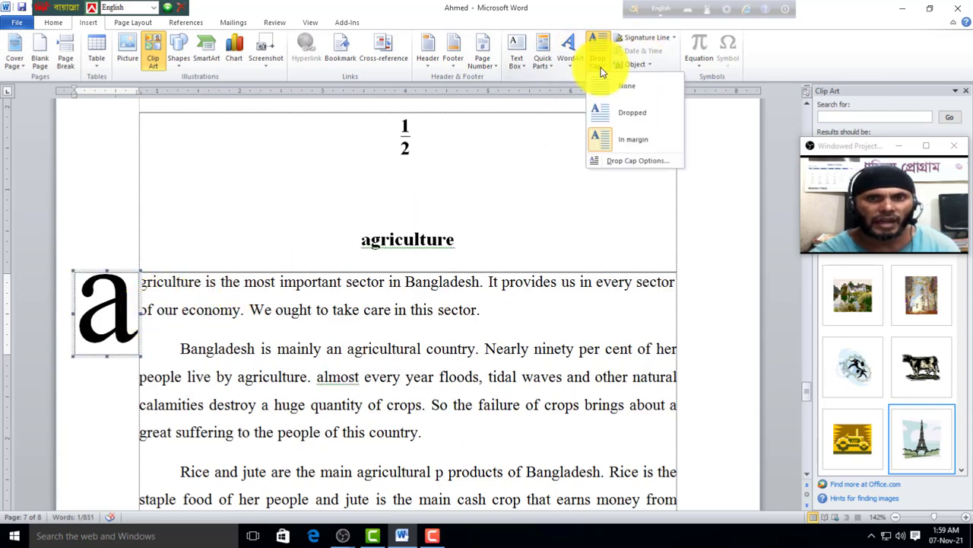
left_click(608, 90)
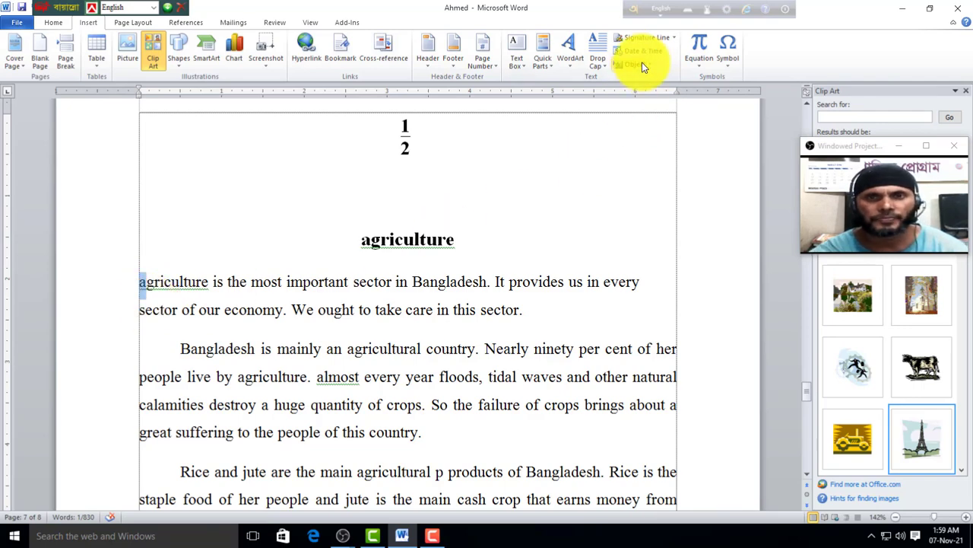
Step: Insert a signature line after the heading, filling in the signer's name, title and e-mail address
left_click(508, 242)
scroll(404, 223, "down", 2)
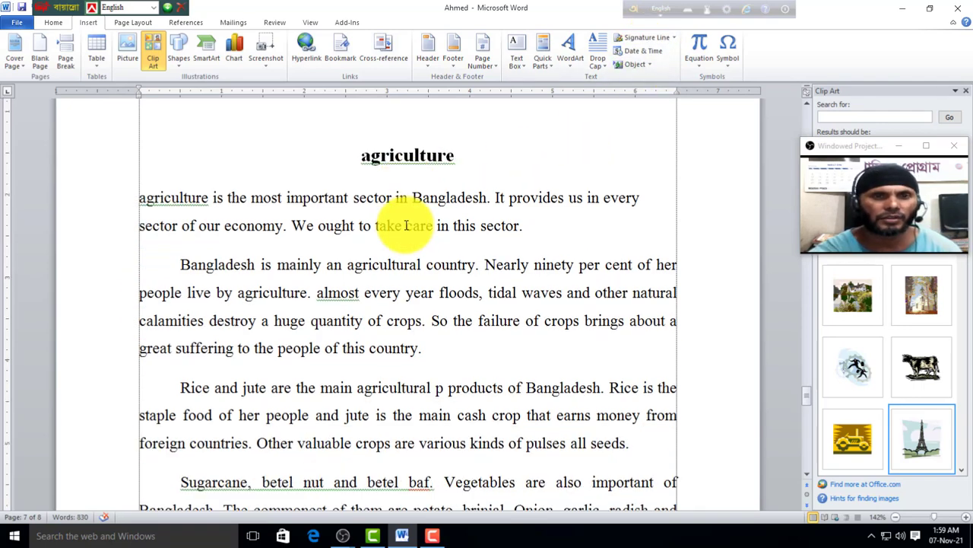
scroll(411, 202, "down", 7)
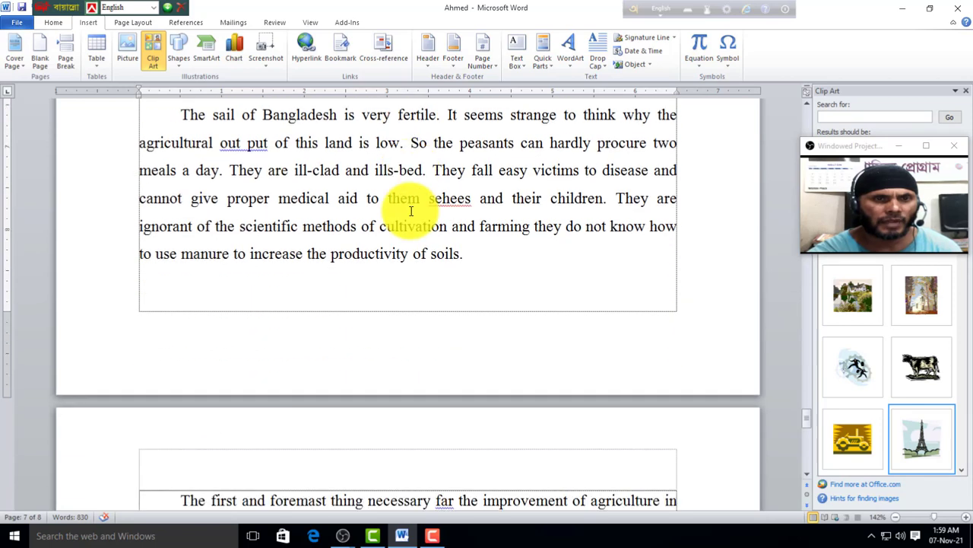
scroll(480, 206, "down", 3)
scroll(467, 217, "up", 4)
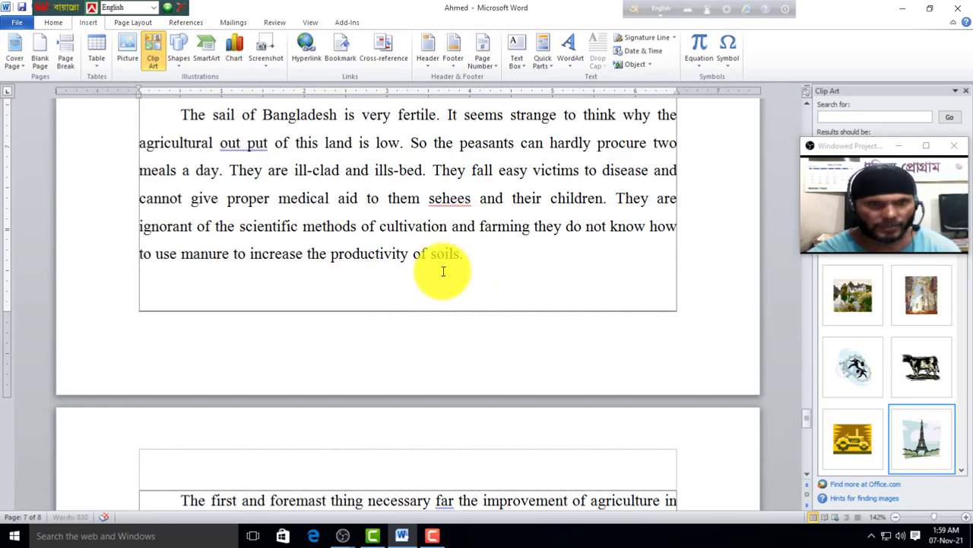
left_click(656, 38)
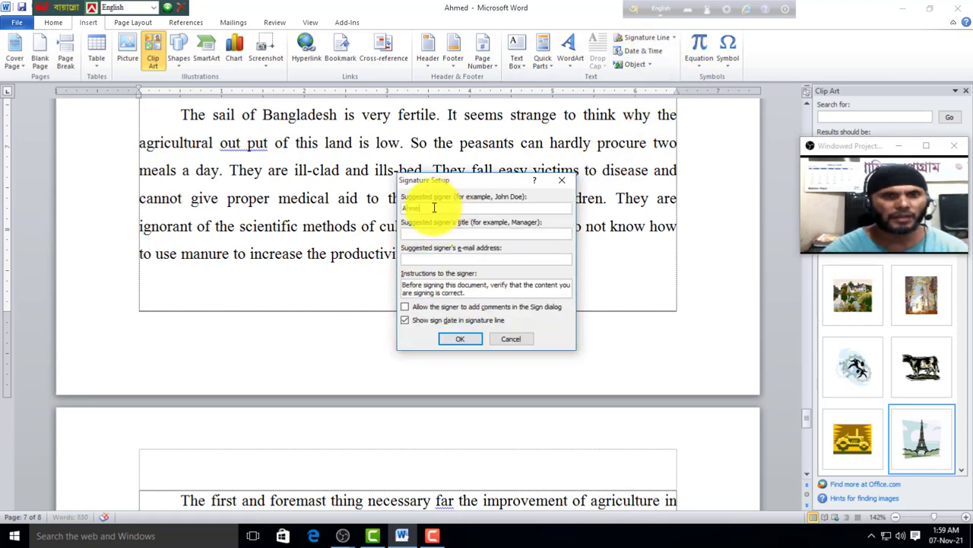
left_click(472, 235)
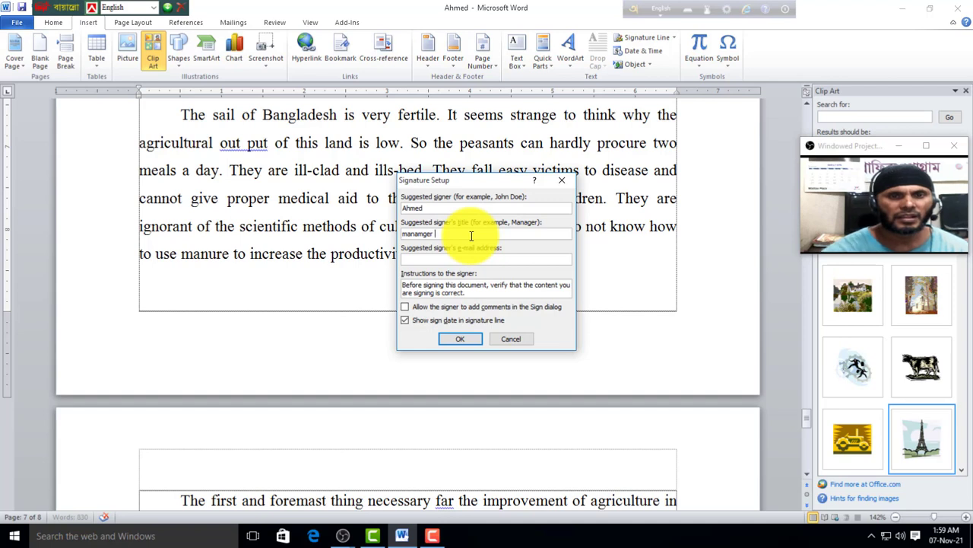
left_click(448, 261)
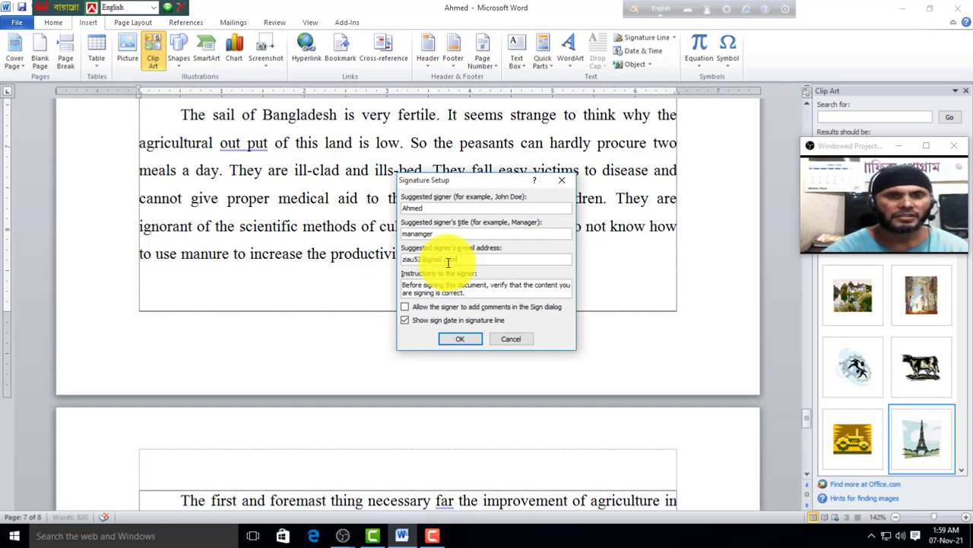
left_click(452, 337)
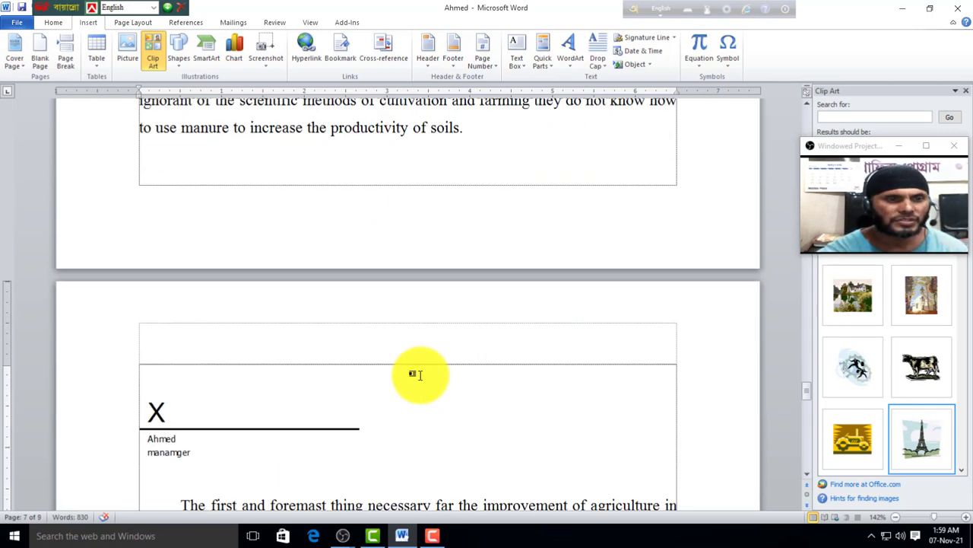
Step: Select the signature line and delete it
scroll(235, 401, "down", 1)
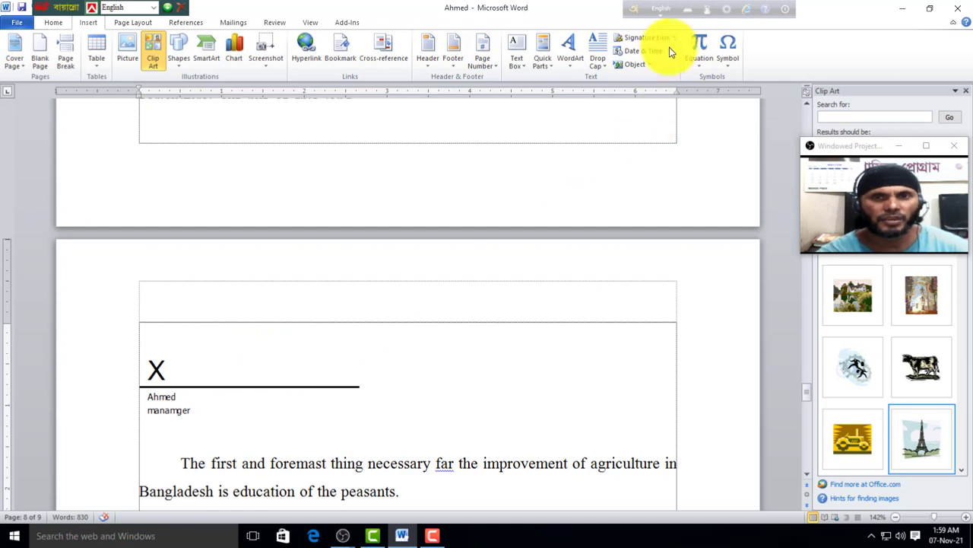
left_click(169, 383)
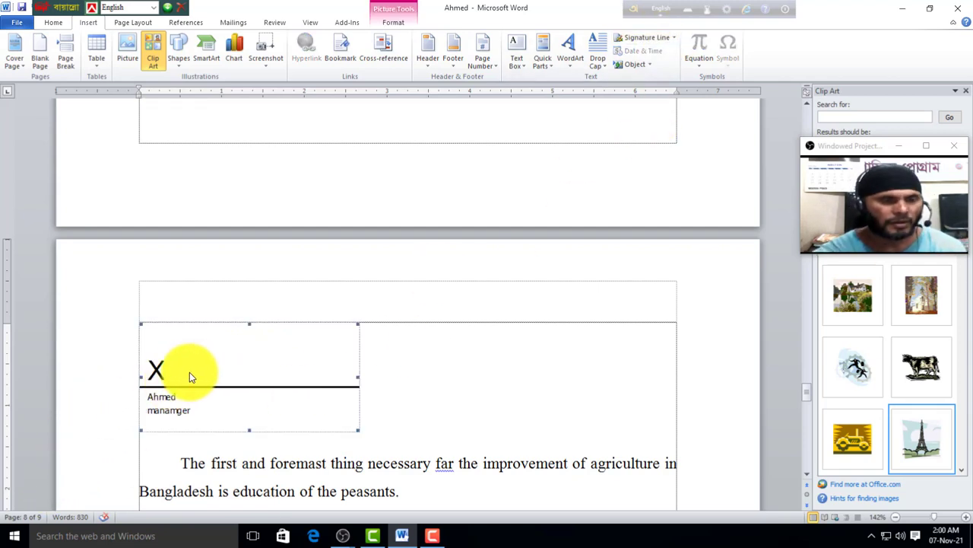
key("Delete")
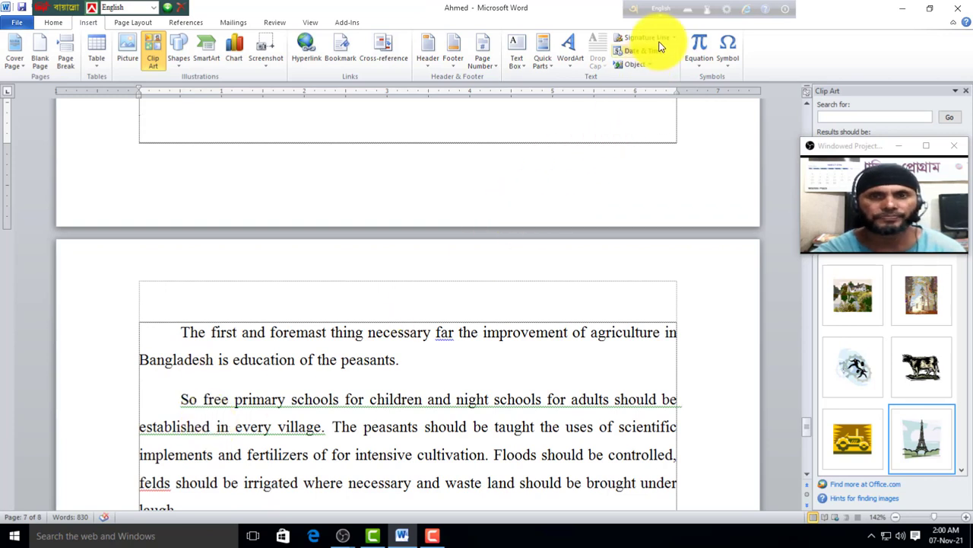
Step: Undo the deletion and insert the date in weekday, month day, year format on its own line
left_click(179, 332)
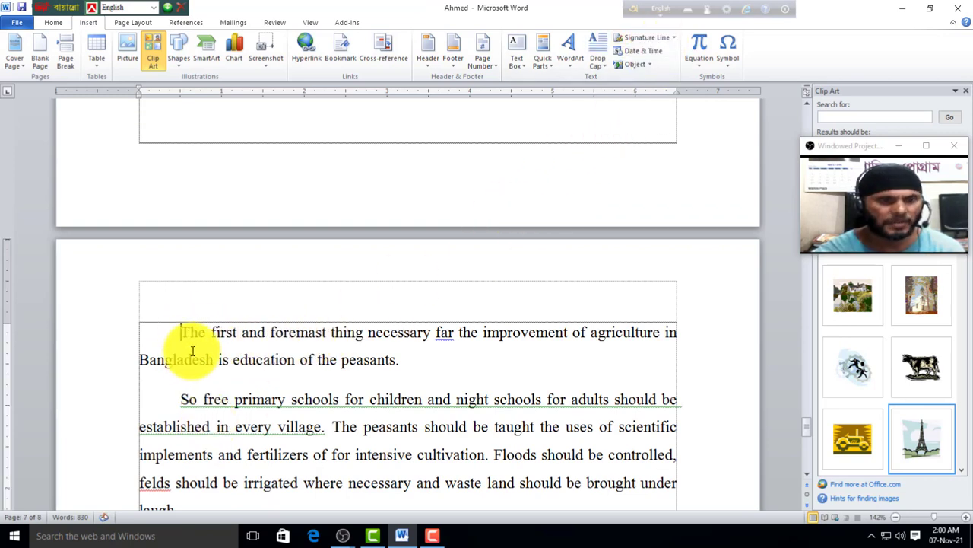
key("ctrl+z")
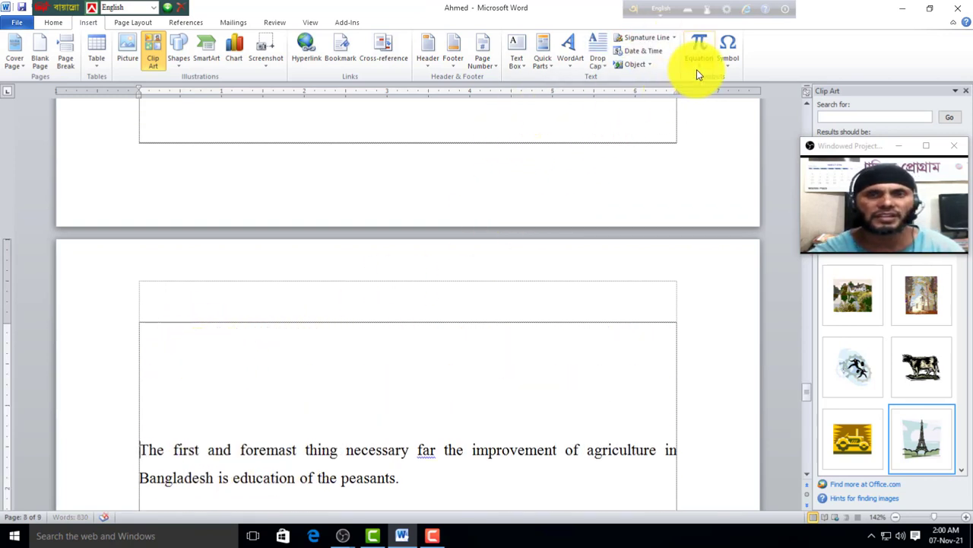
left_click(663, 52)
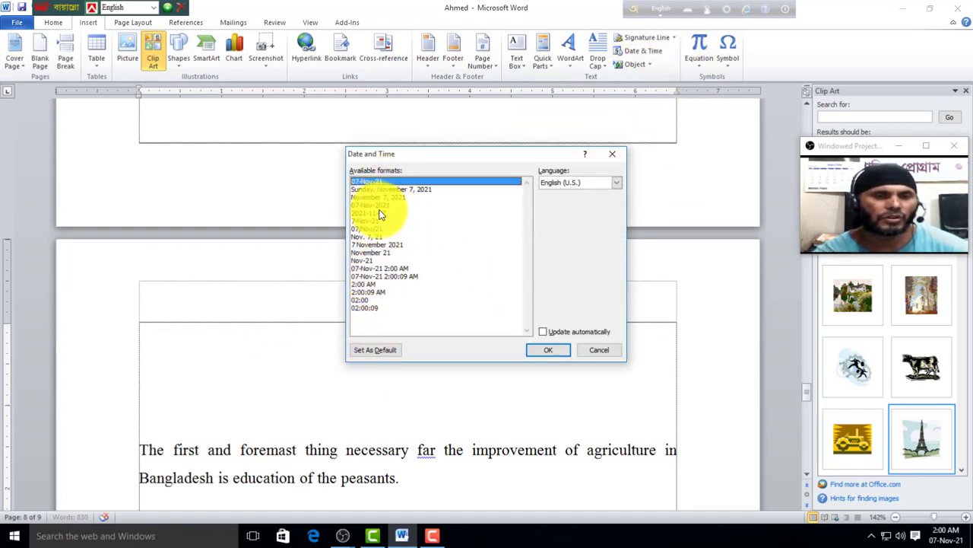
left_click(424, 188)
left_click(545, 348)
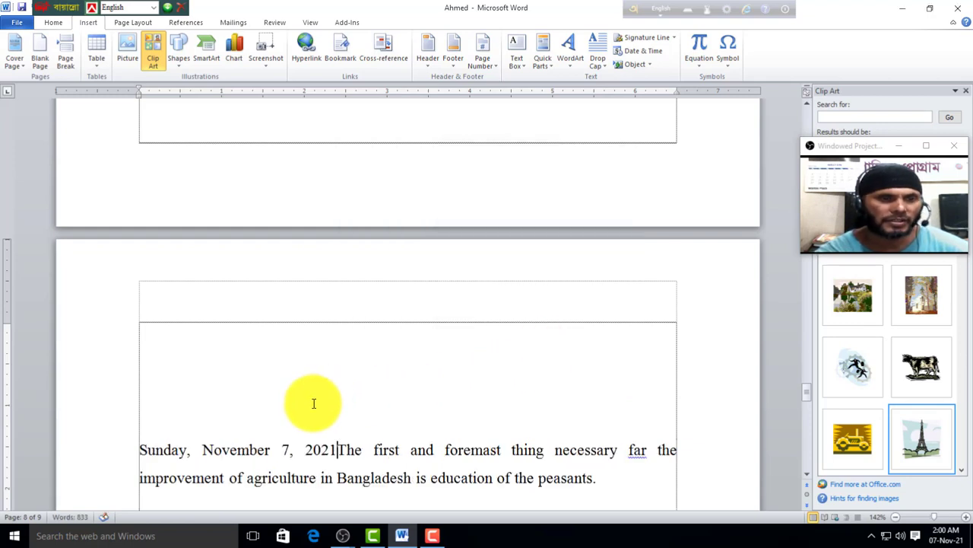
key("Return")
scroll(304, 433, "down", 1)
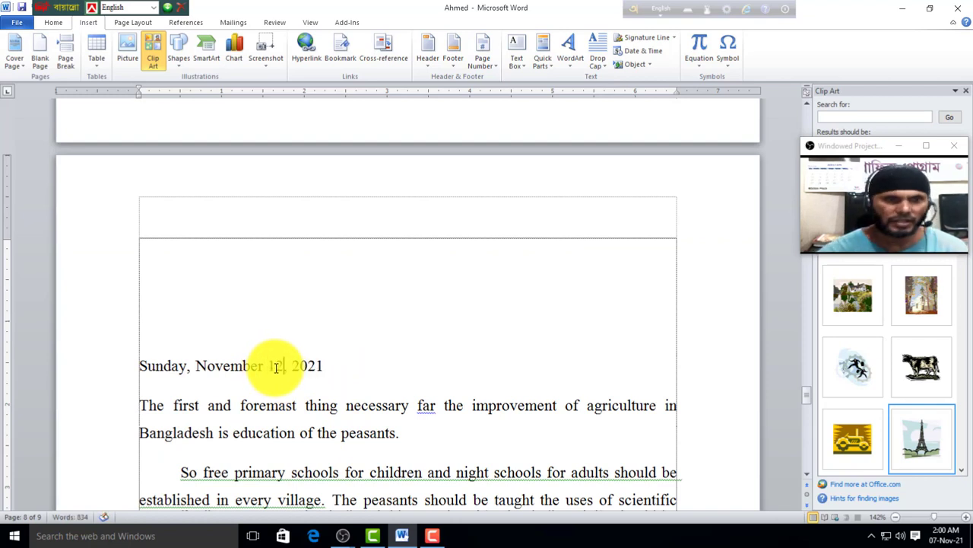
left_click(349, 373)
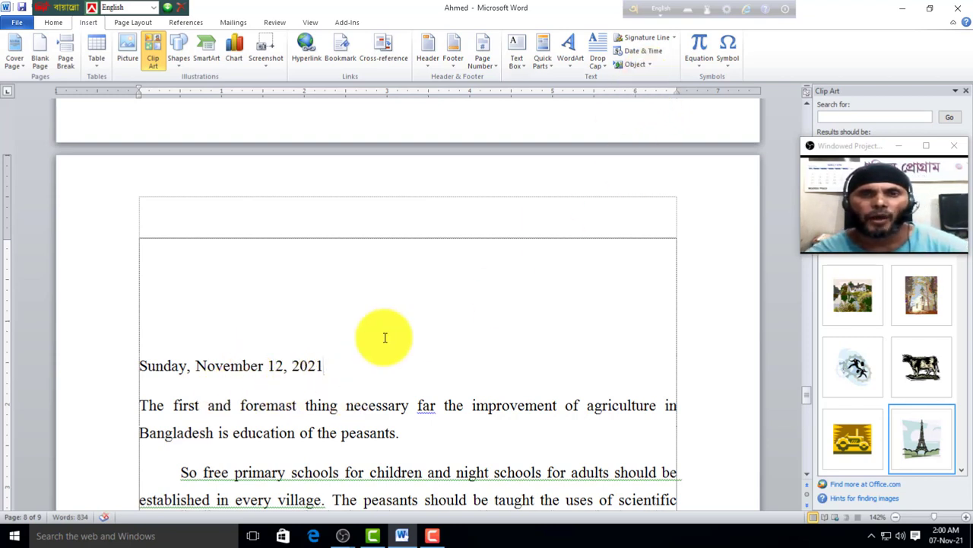
left_click(170, 325)
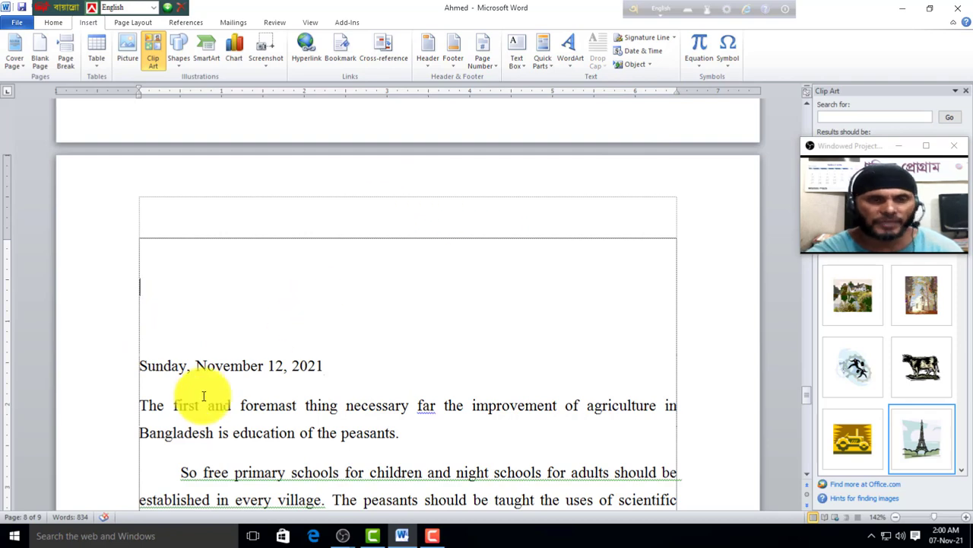
left_click(648, 67)
left_click(649, 93)
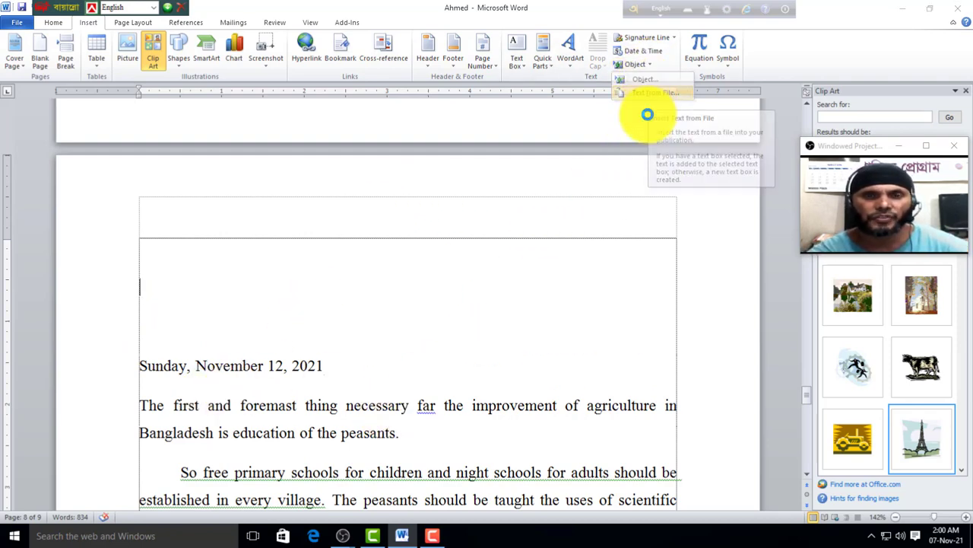
scroll(374, 145, "down", 1)
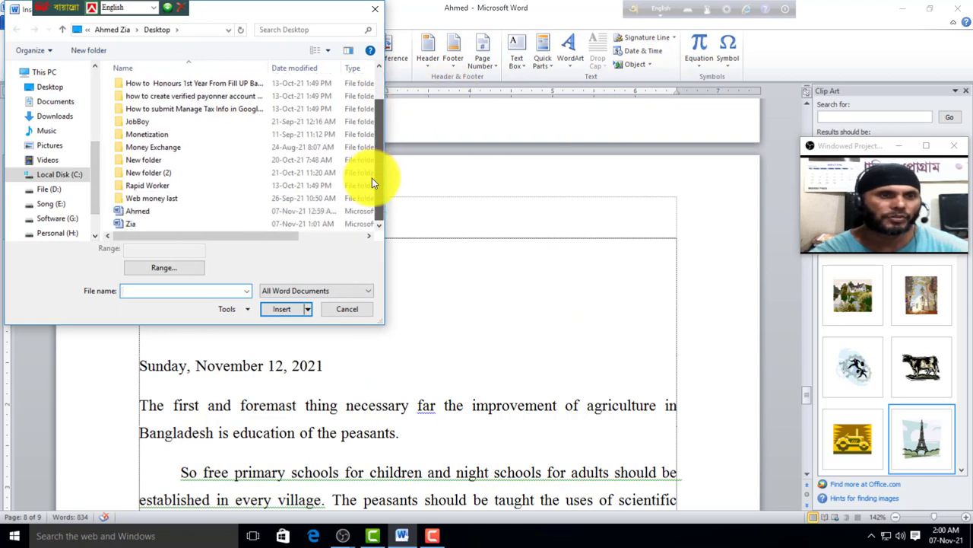
left_click(128, 209)
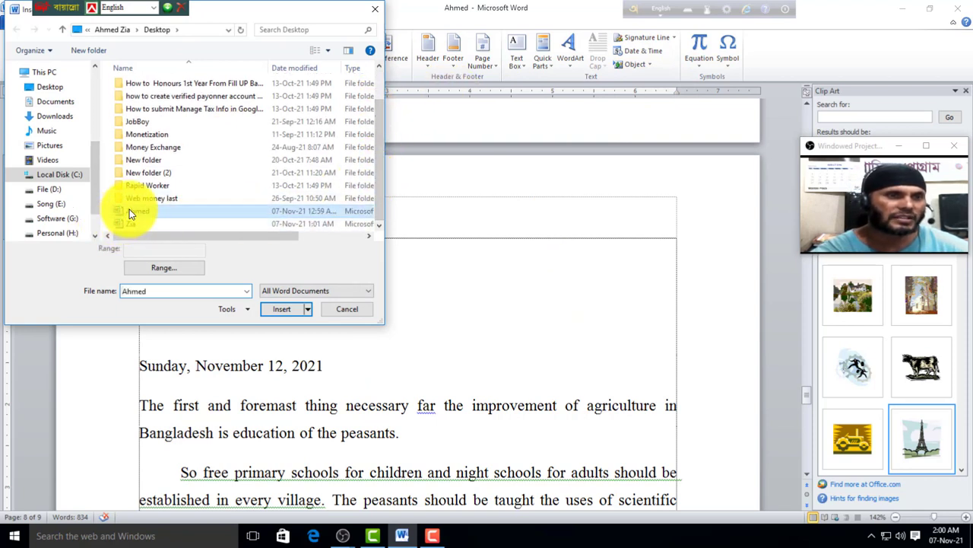
left_click(281, 311)
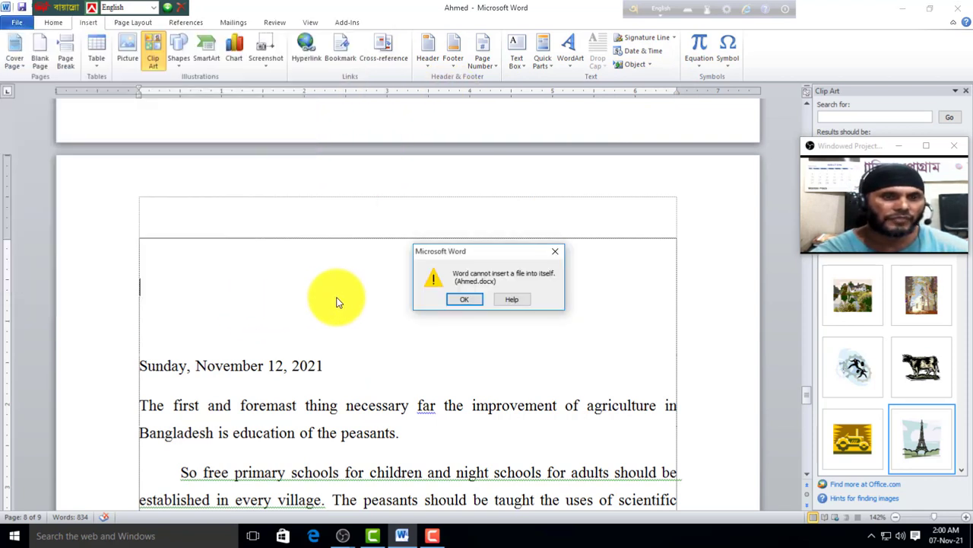
left_click(557, 254)
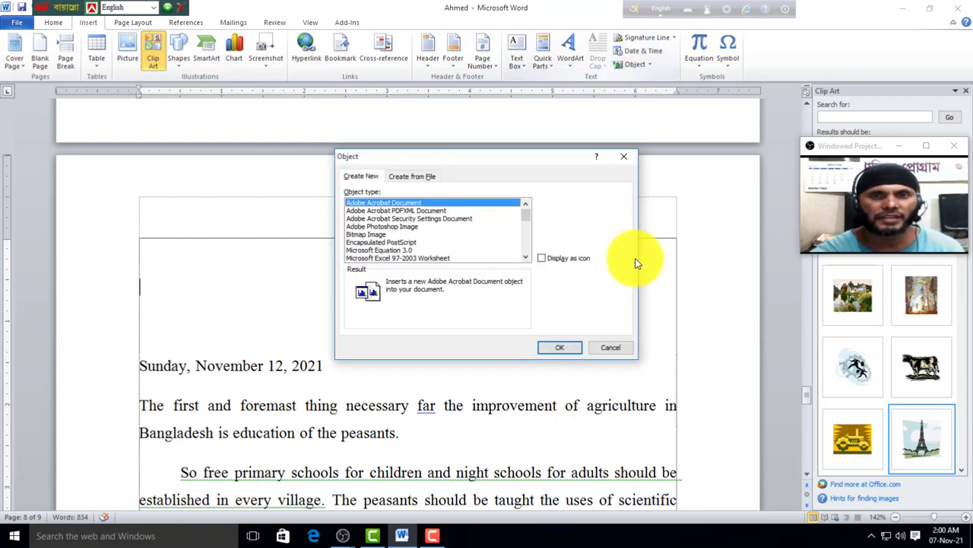
left_click(406, 176)
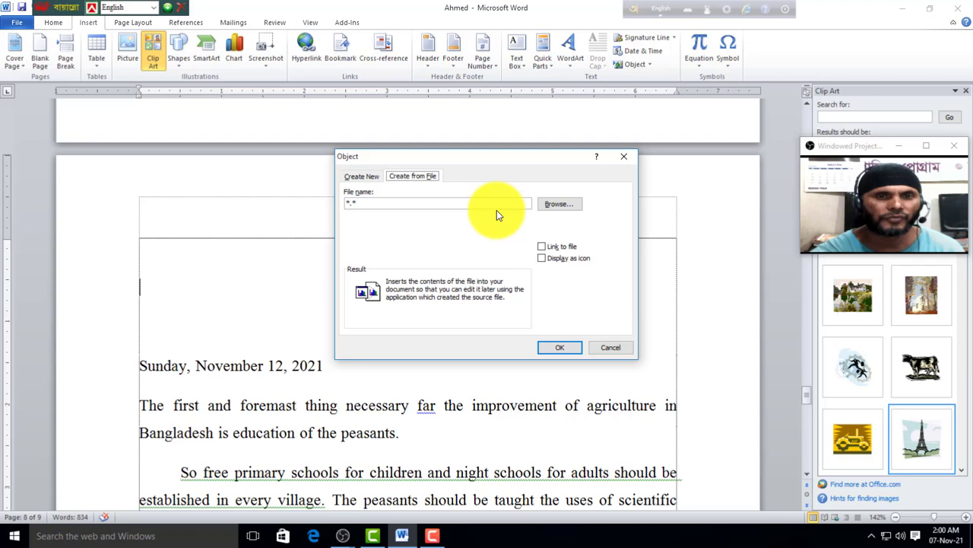
left_click(558, 205)
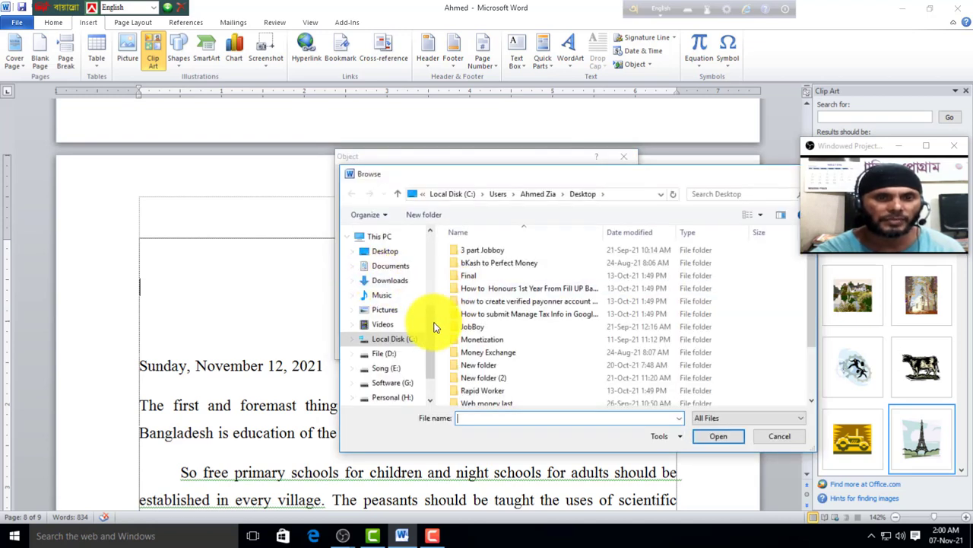
scroll(431, 343, "down", 2)
scroll(634, 324, "down", 2)
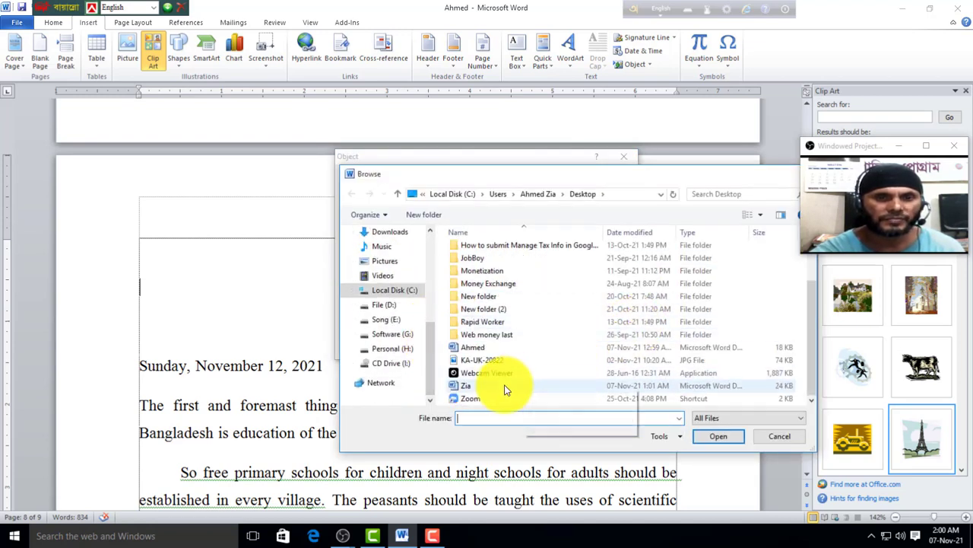
left_click(463, 387)
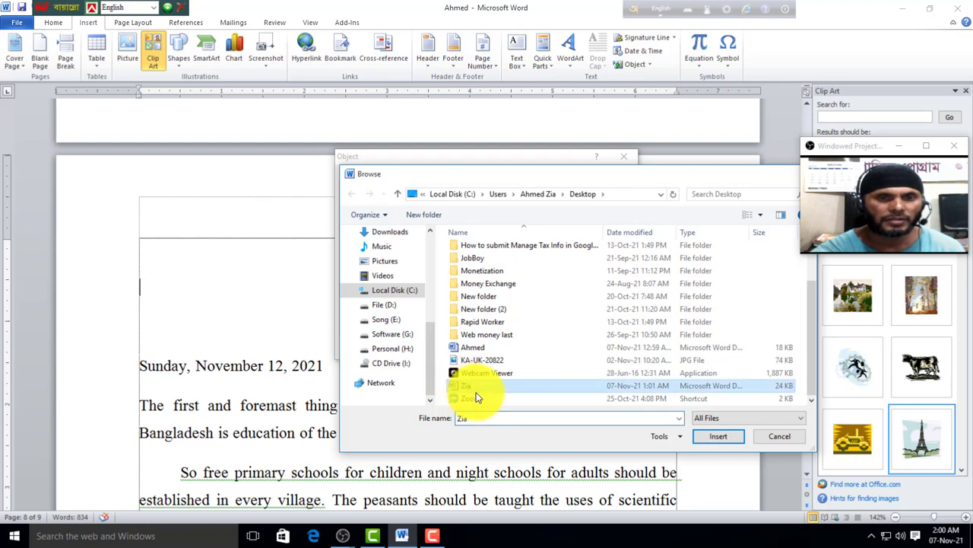
left_click(715, 436)
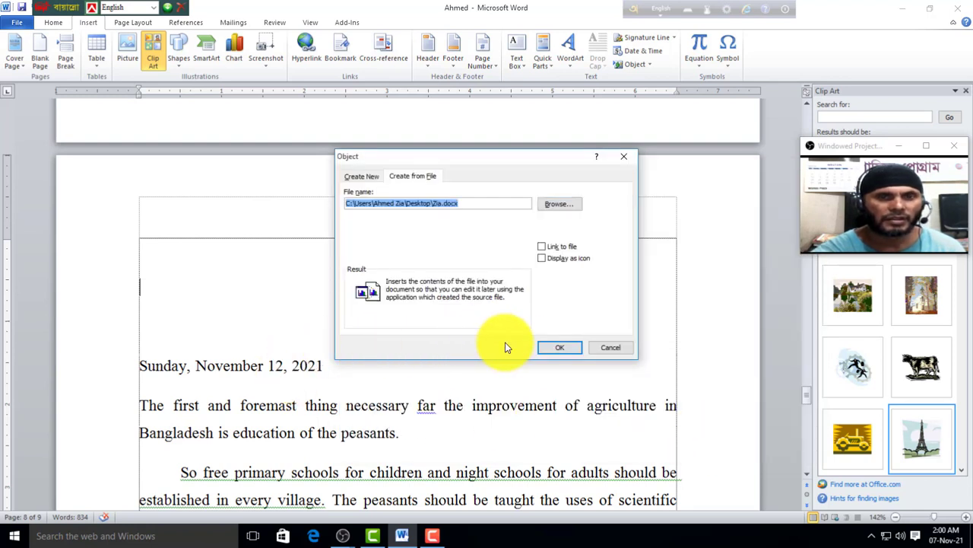
left_click(549, 346)
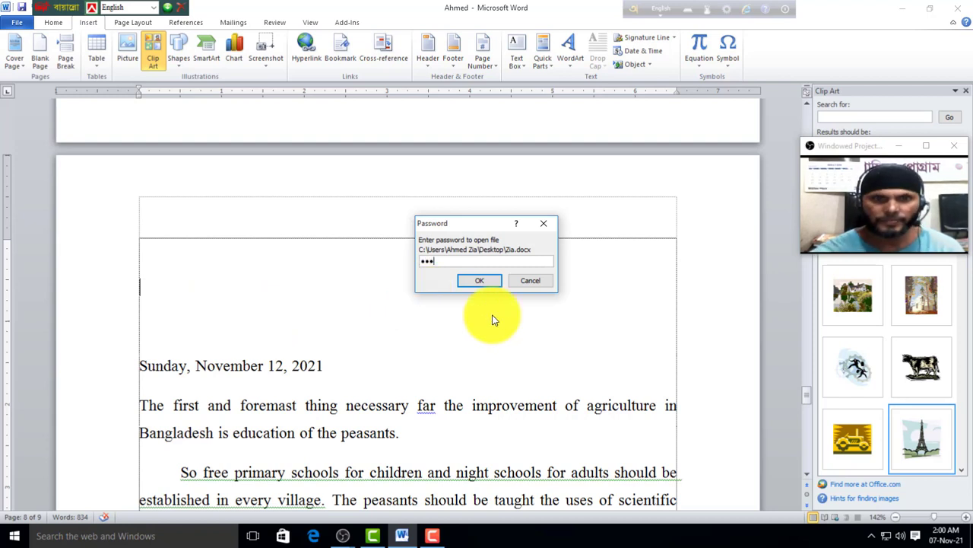
left_click(490, 282)
type("123")
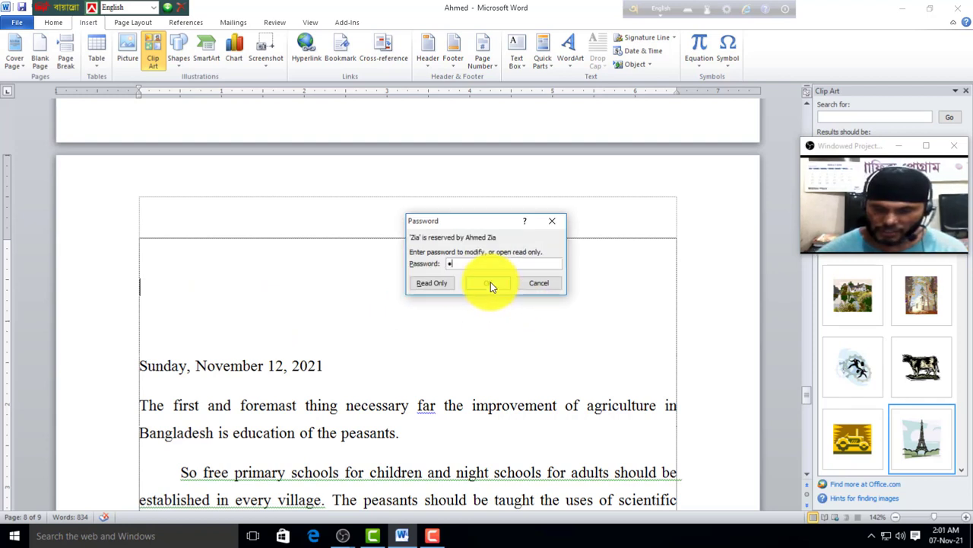
left_click(493, 283)
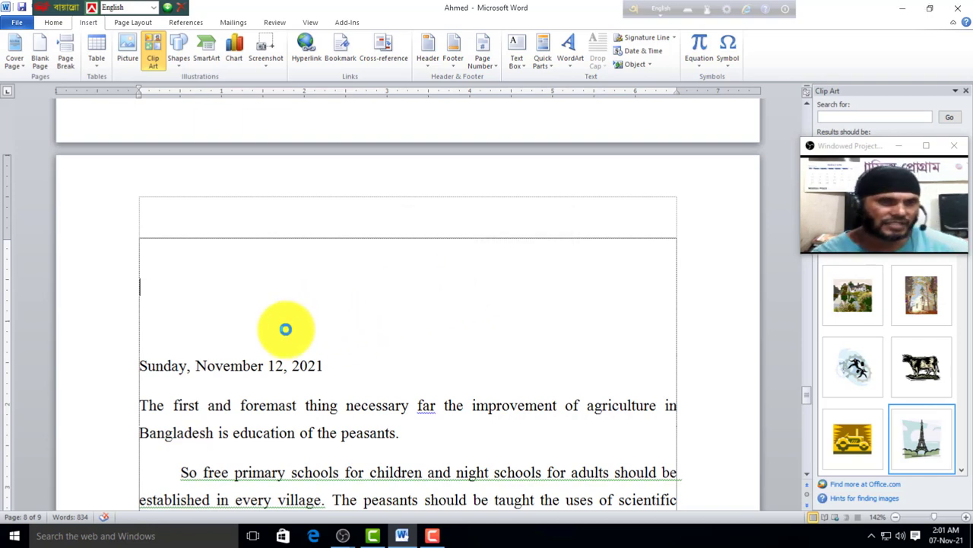
key("ctrl+End")
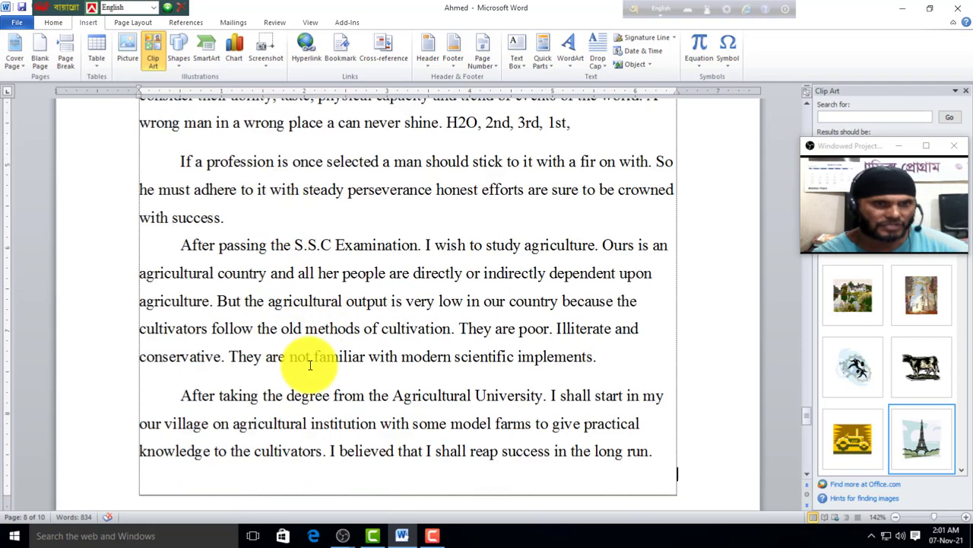
scroll(308, 358, "down", 1)
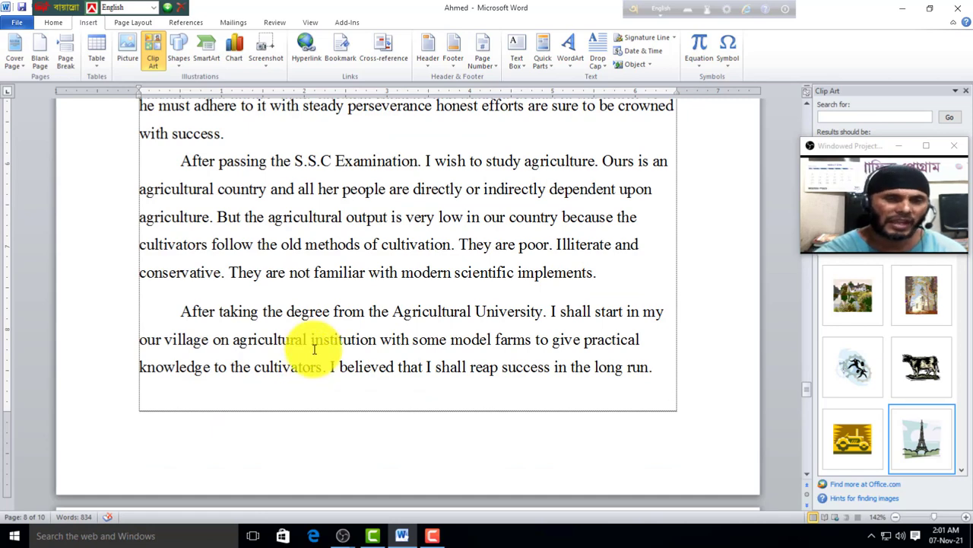
scroll(315, 349, "up", 2)
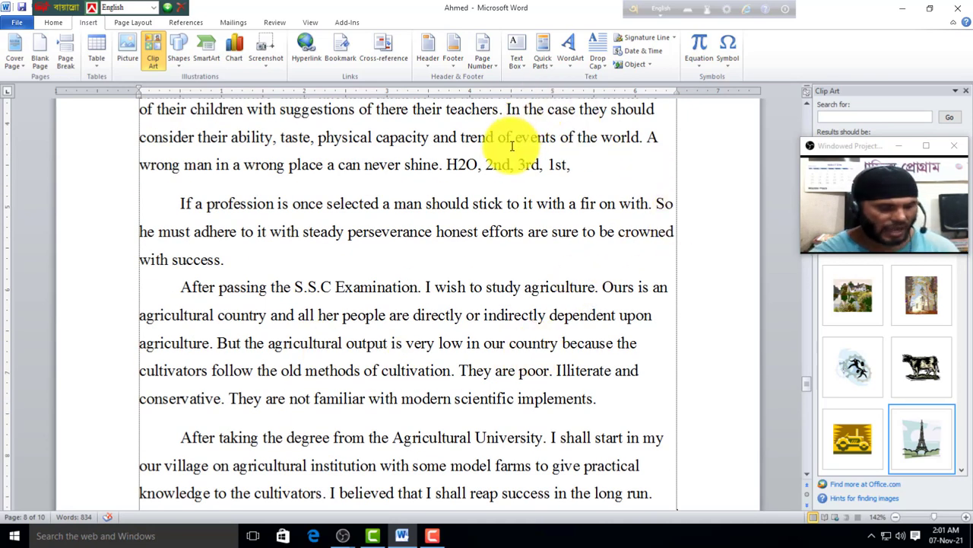
key("ctrl+z")
scroll(410, 281, "up", 2)
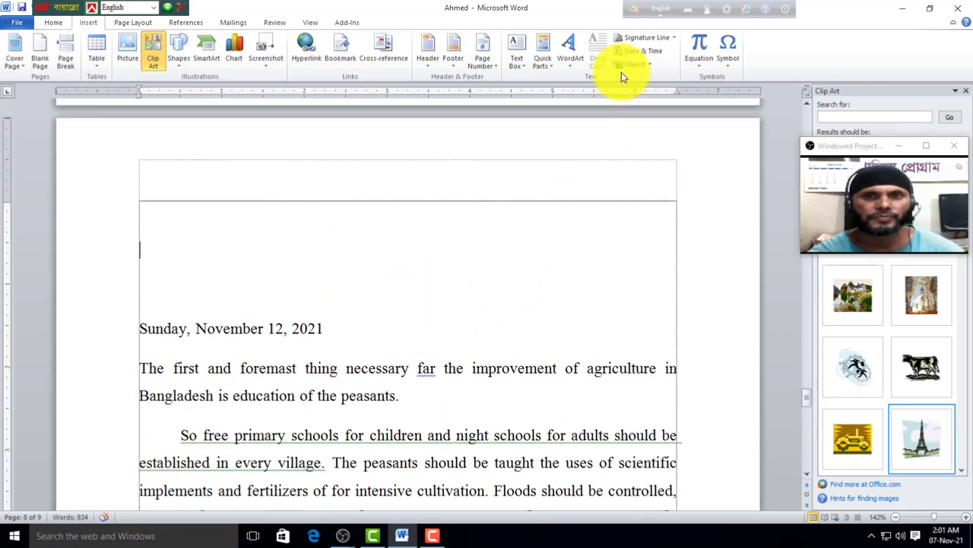
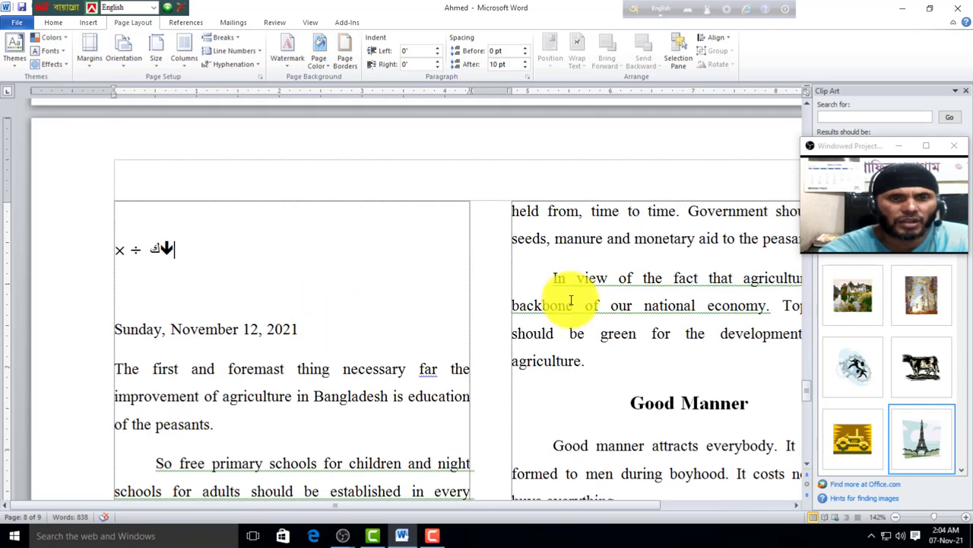
Step: Try a three-column layout, then set the essay to 5 columns through More Columns
scroll(574, 326, "down", 5)
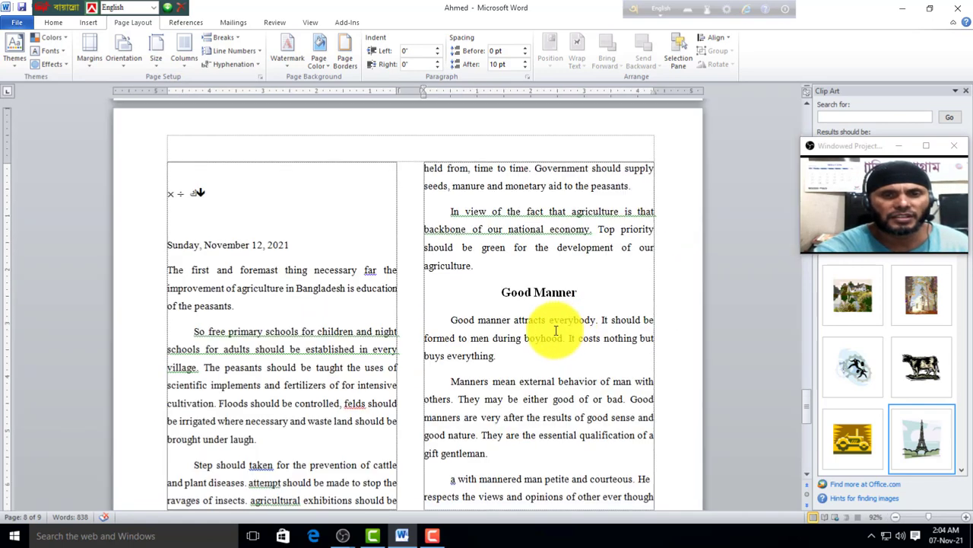
left_click(180, 56)
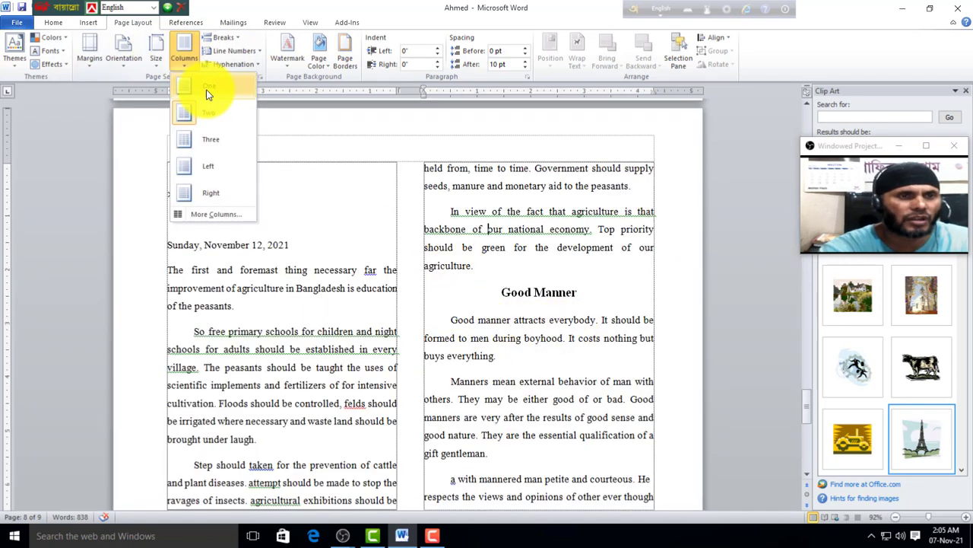
left_click(210, 145)
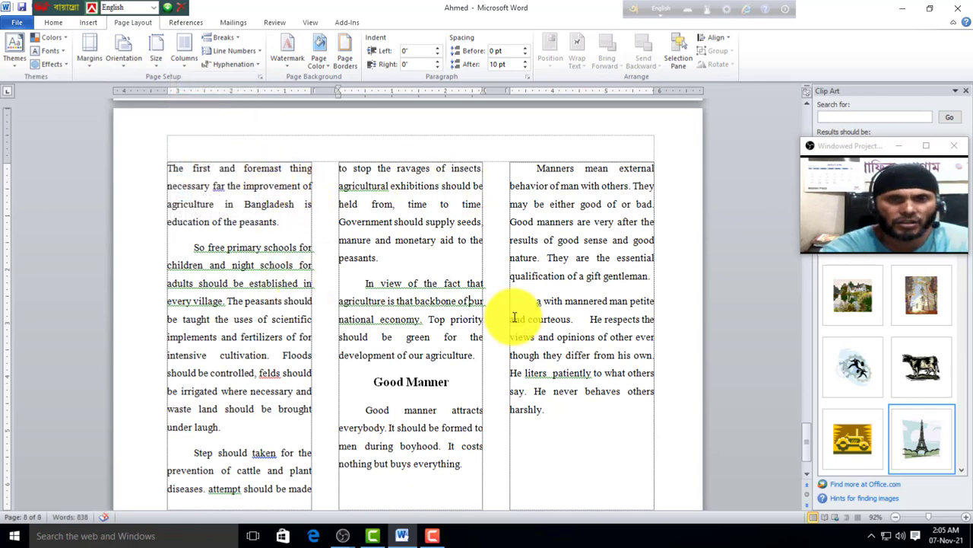
left_click(181, 58)
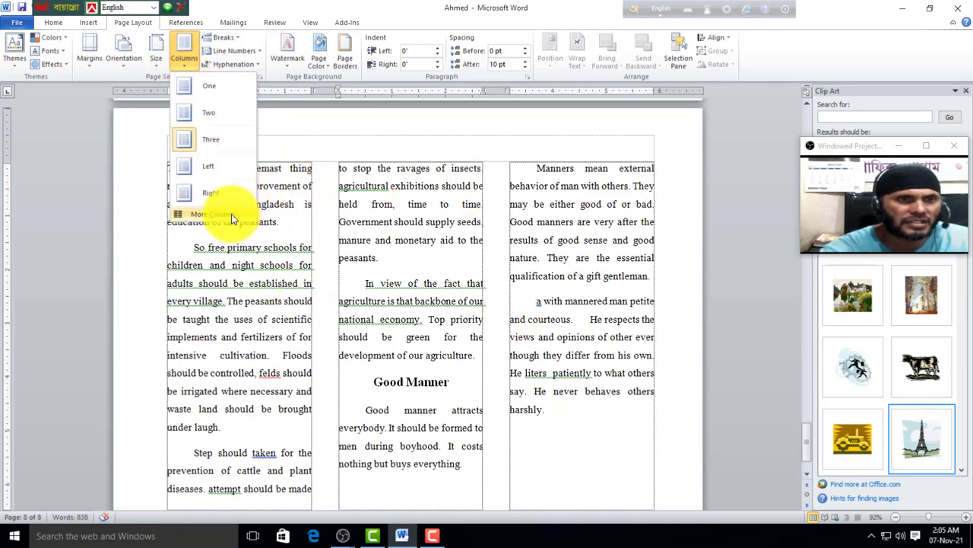
left_click(232, 214)
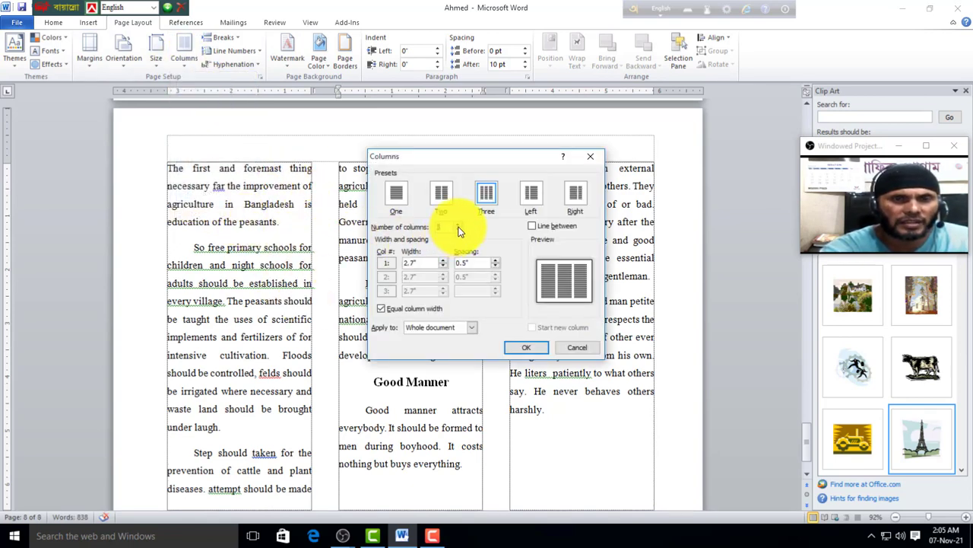
left_click(518, 346)
scroll(481, 348, "up", 4)
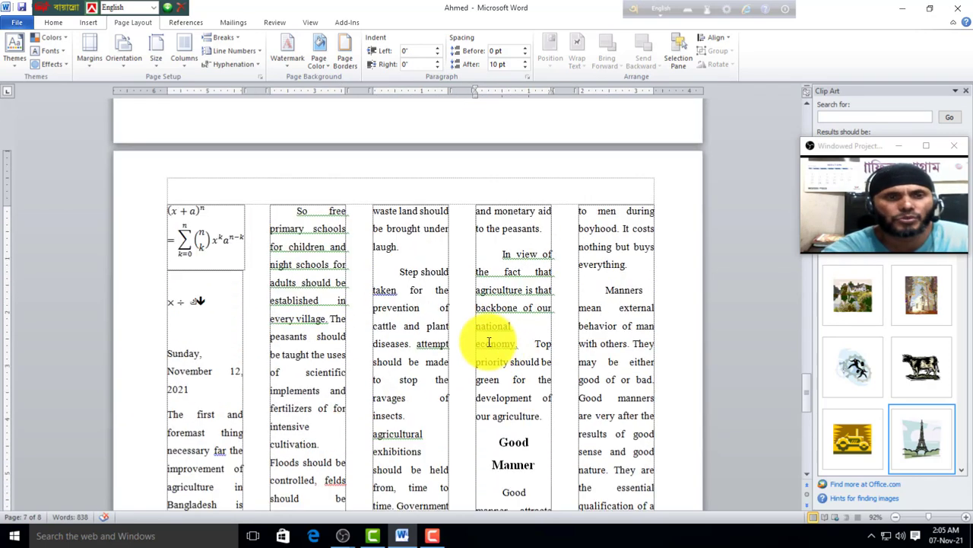
Step: Switch the essay back to a single column
left_click(184, 57)
left_click(203, 87)
scroll(426, 403, "up", 6)
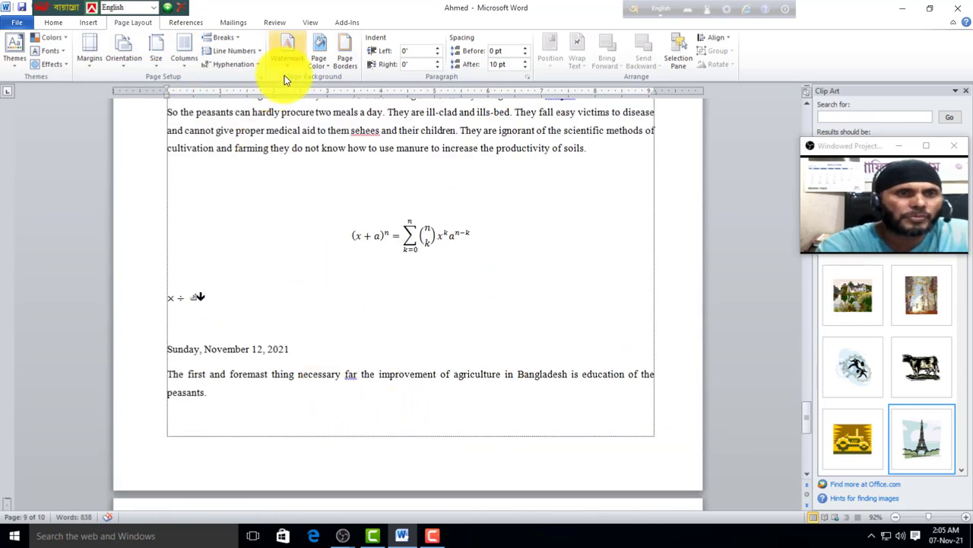
scroll(296, 120, "up", 2)
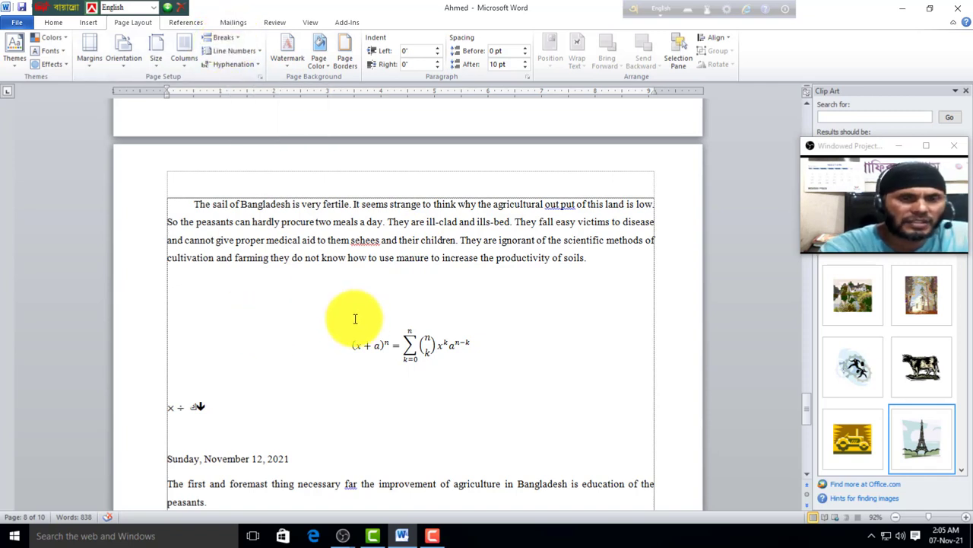
scroll(274, 327, "down", 1)
Step: Insert a page break above the binomial equation so it starts on a new page
left_click(371, 284)
double_click(333, 294)
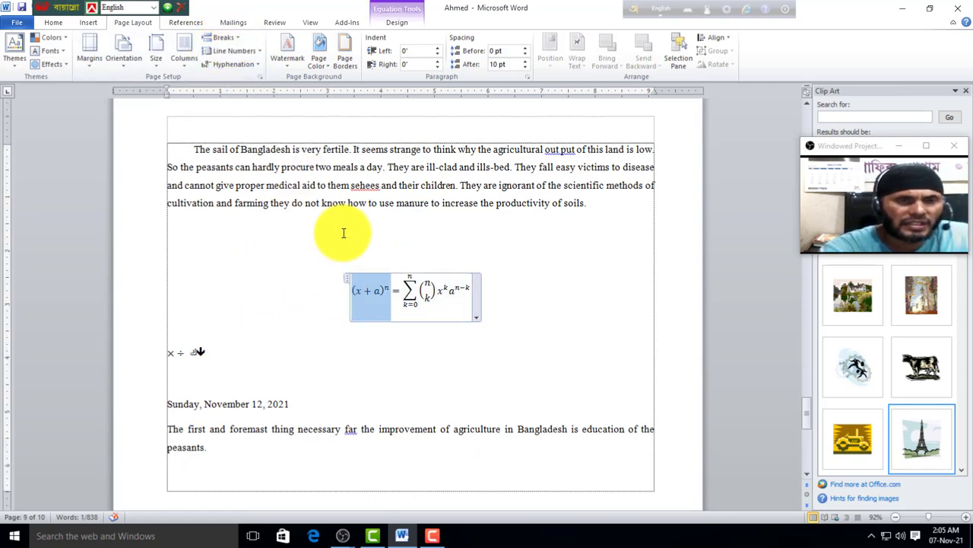
left_click(343, 233)
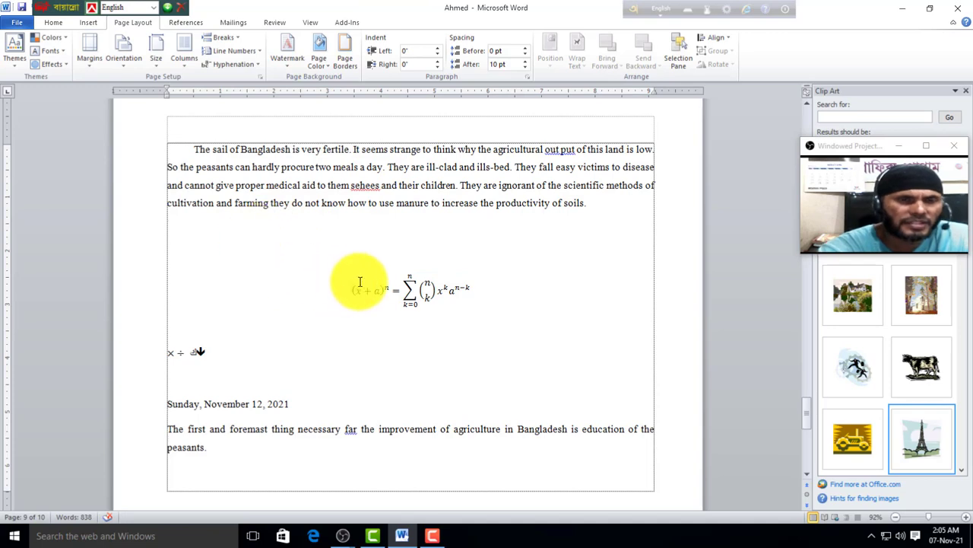
left_click(222, 38)
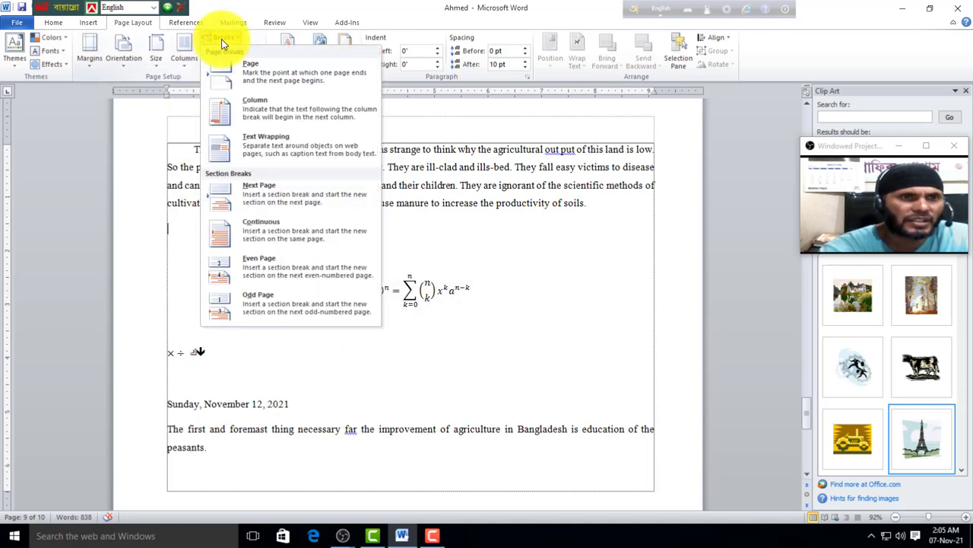
left_click(248, 67)
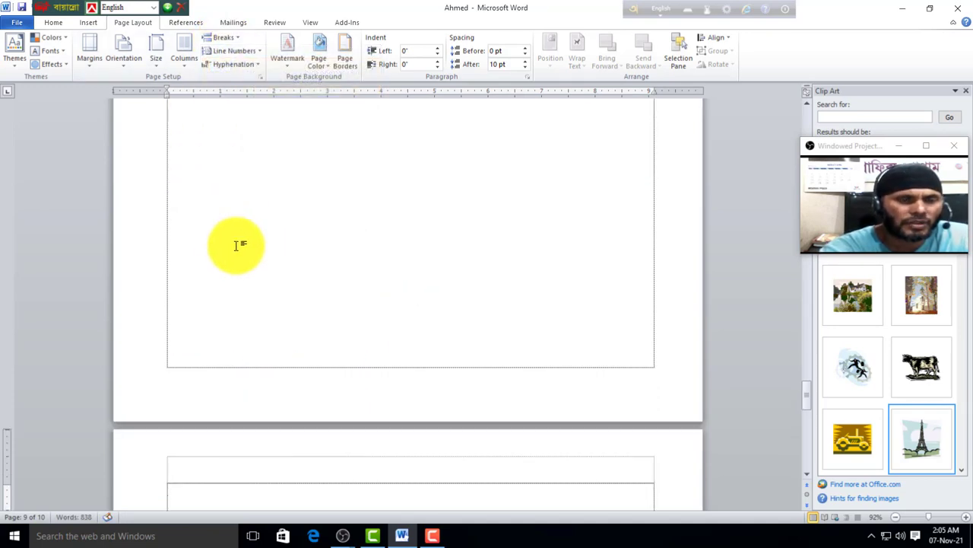
scroll(304, 408, "down", 3)
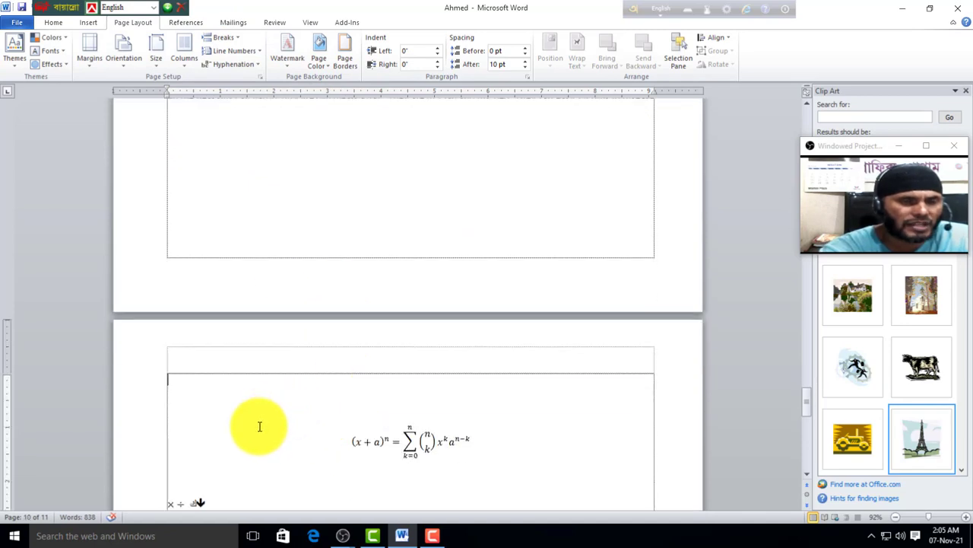
scroll(262, 424, "down", 3)
scroll(261, 424, "up", 4)
scroll(264, 414, "down", 20)
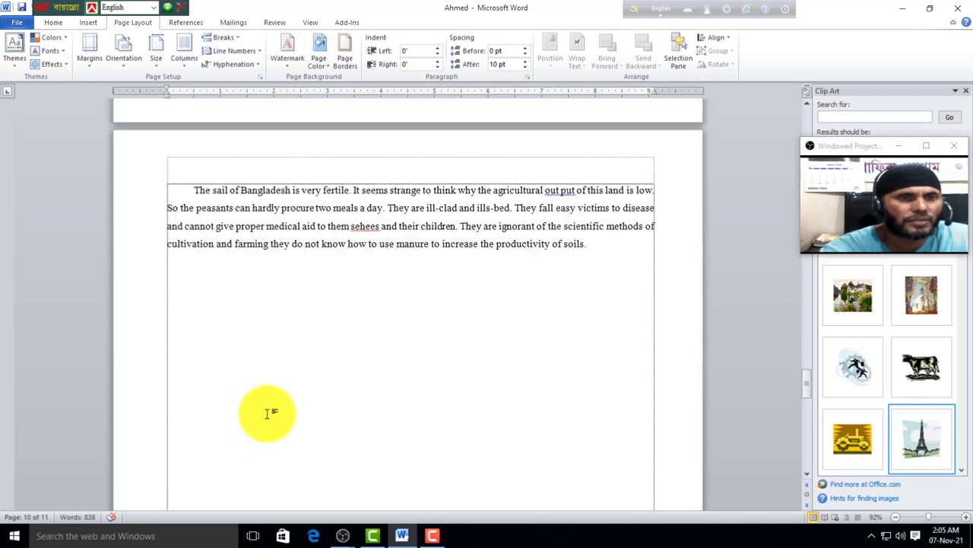
Step: Apply Continuous line numbering so numbers run on across pages in the left margin
left_click(226, 48)
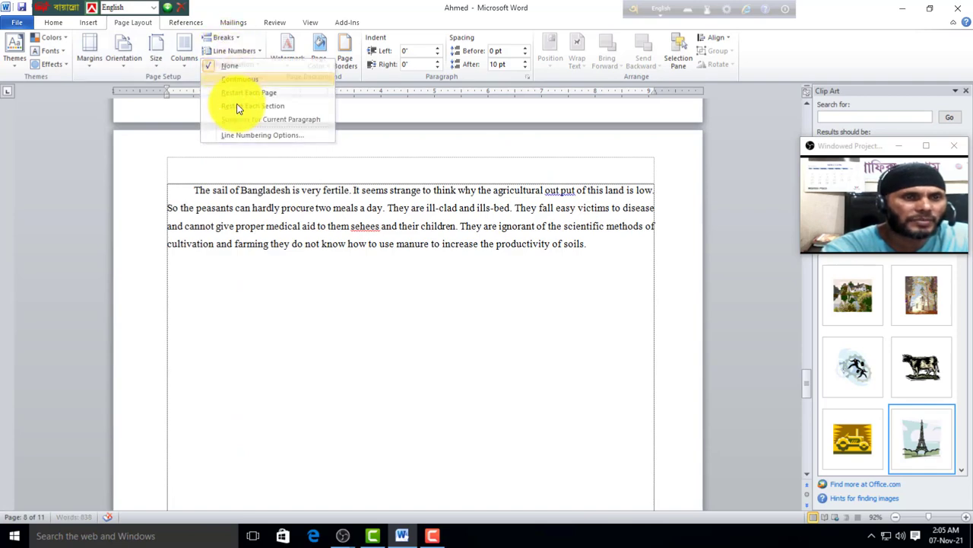
left_click(234, 79)
scroll(183, 321, "down", 10)
scroll(164, 318, "down", 3)
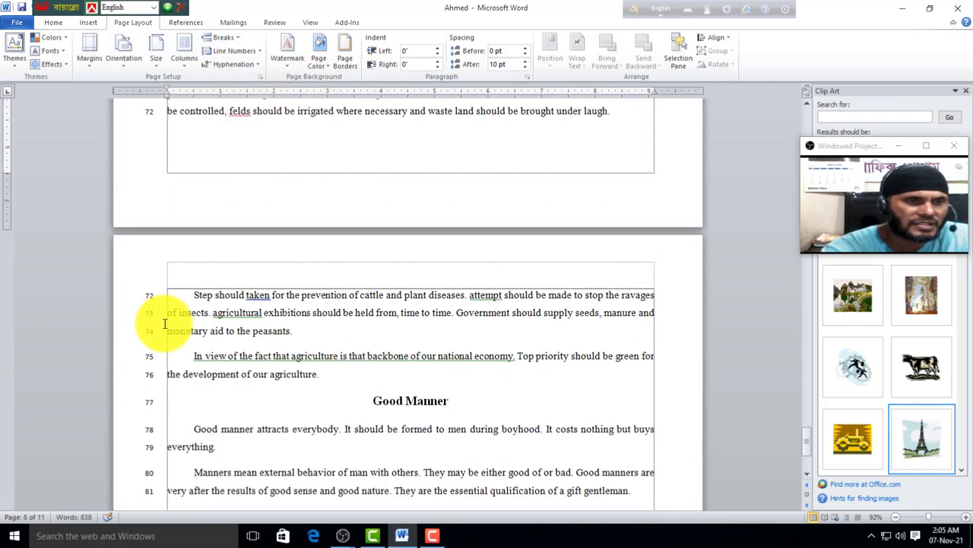
scroll(140, 449, "down", 2)
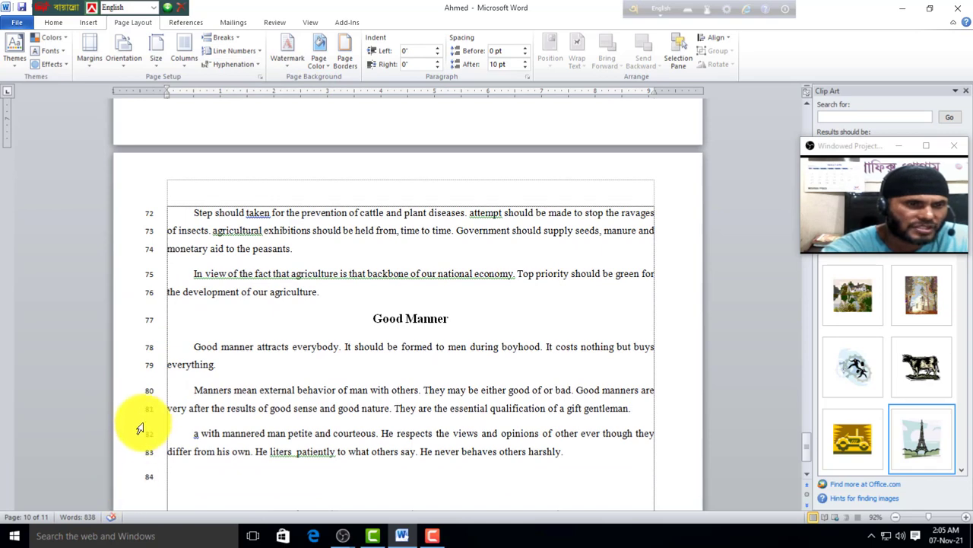
scroll(141, 402, "up", 5)
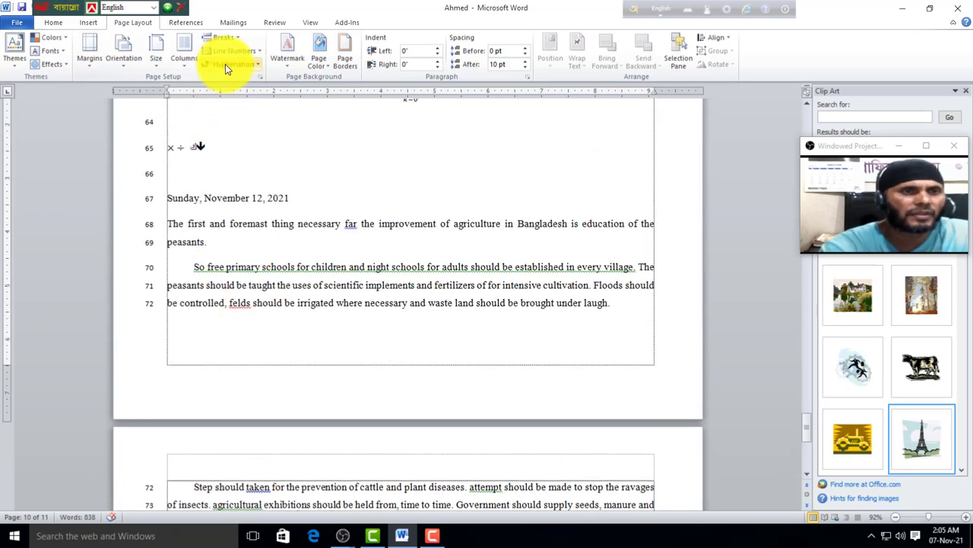
scroll(554, 349, "down", 2)
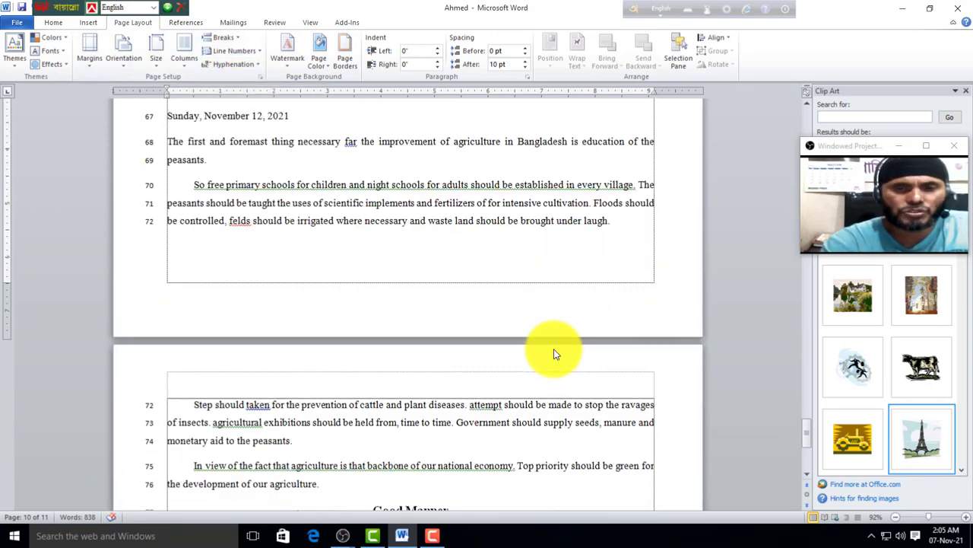
scroll(553, 352, "down", 7)
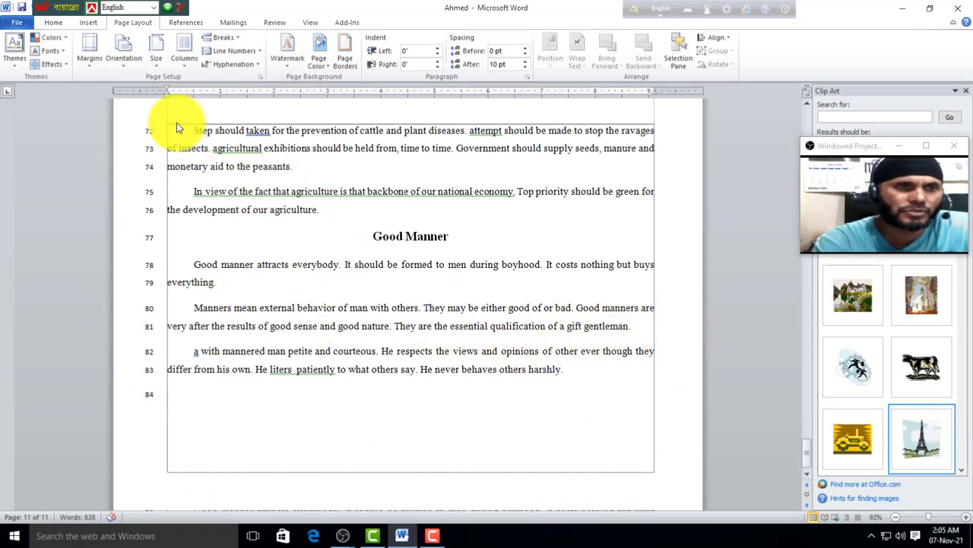
Step: Select the text from line 72 to the end and set hyphenation to Automatic
left_click_drag(177, 125, 574, 393)
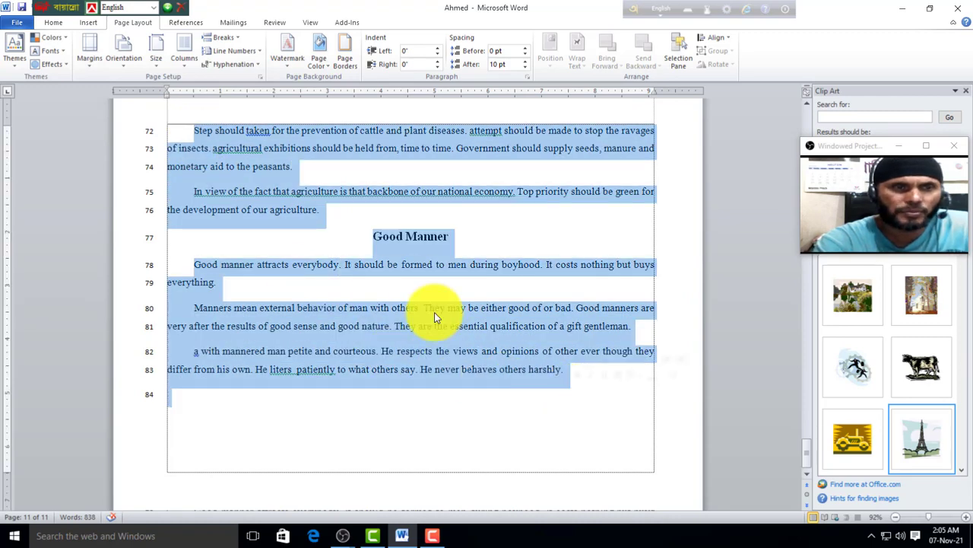
left_click(228, 65)
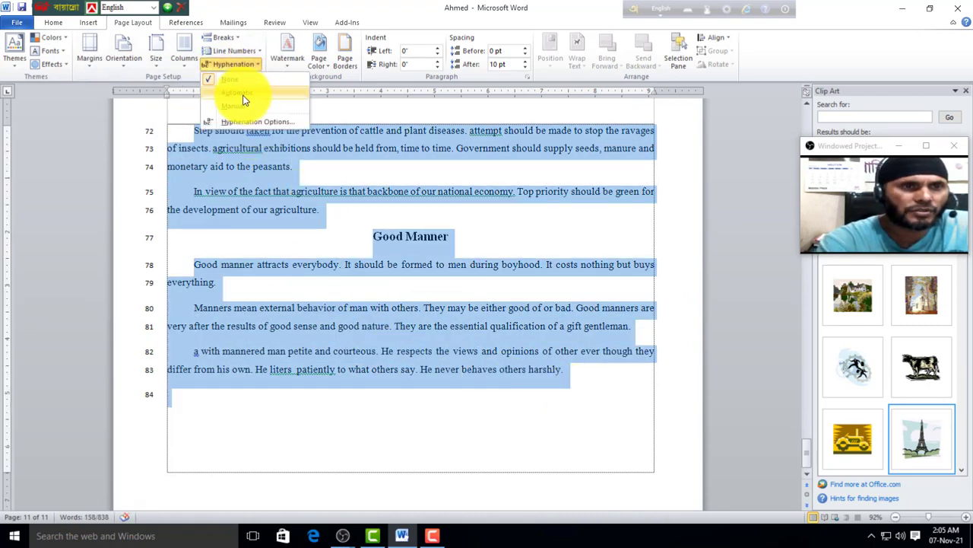
left_click(241, 93)
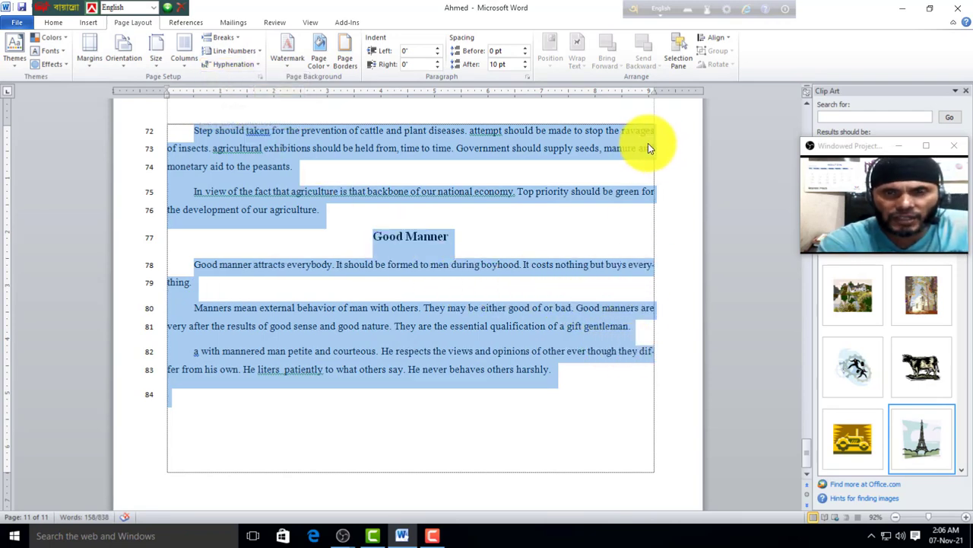
scroll(635, 323, "up", 5)
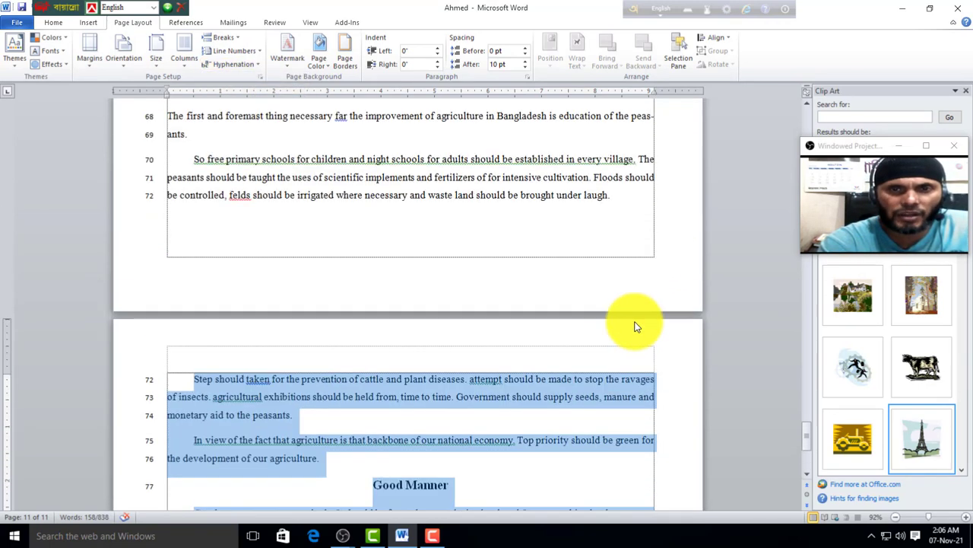
scroll(635, 323, "up", 3)
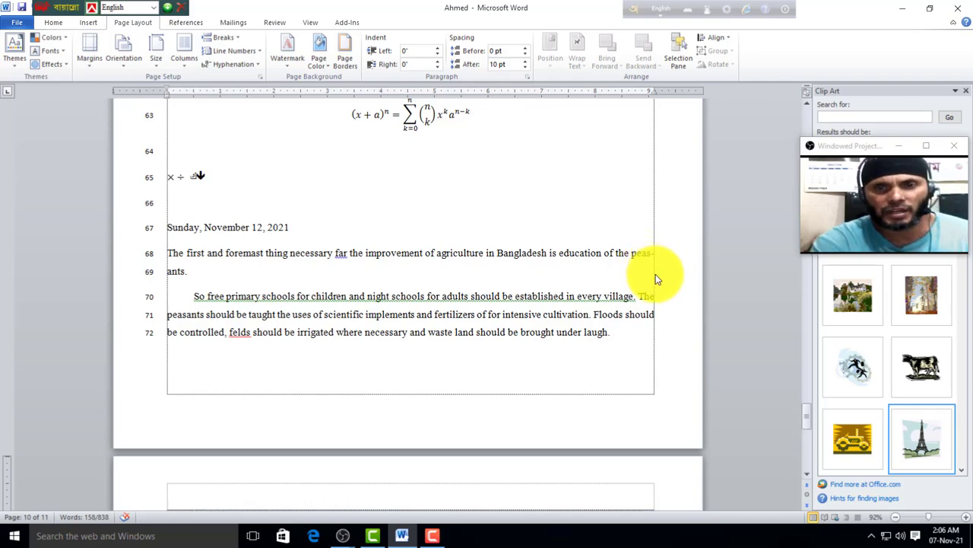
scroll(657, 278, "up", 3)
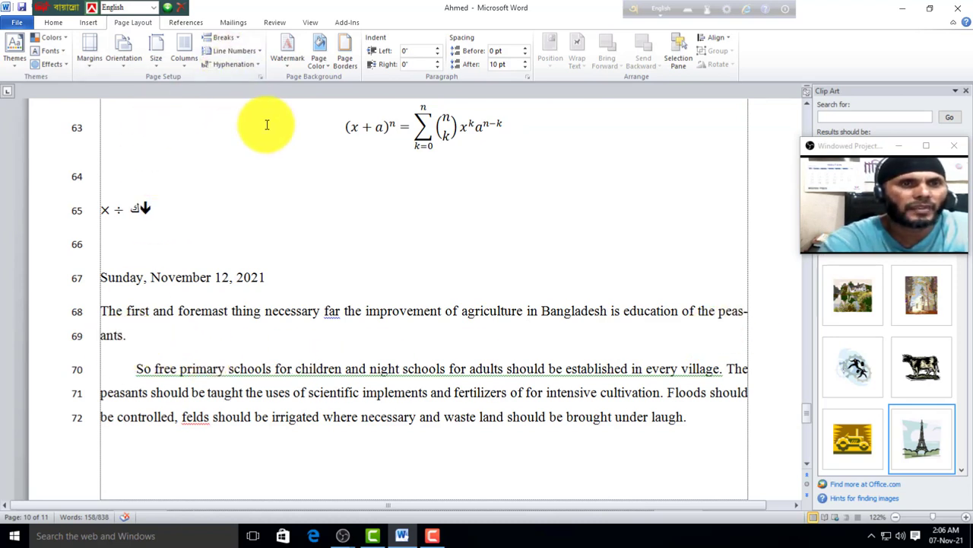
scroll(341, 267, "down", 5)
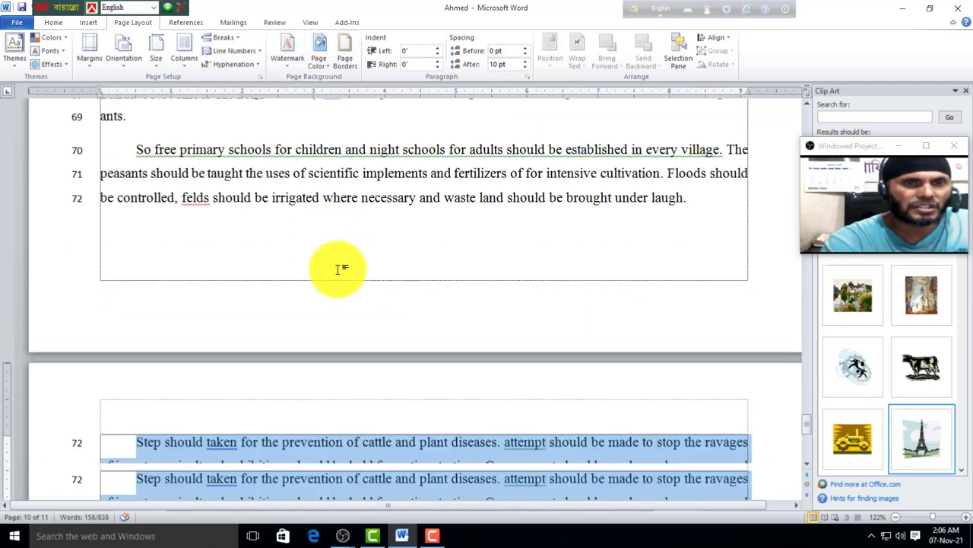
left_click(419, 336)
scroll(411, 327, "down", 8)
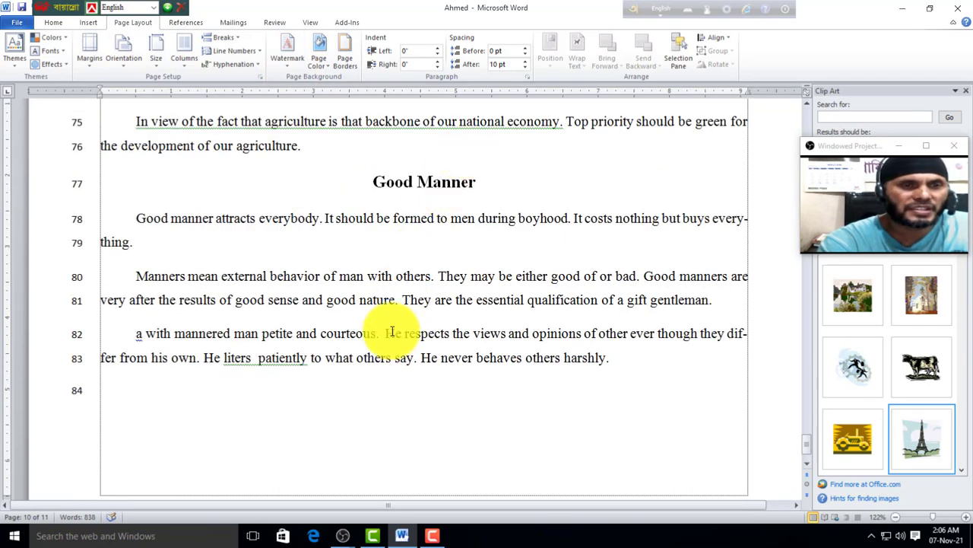
scroll(396, 335, "up", 3)
scroll(403, 348, "up", 1)
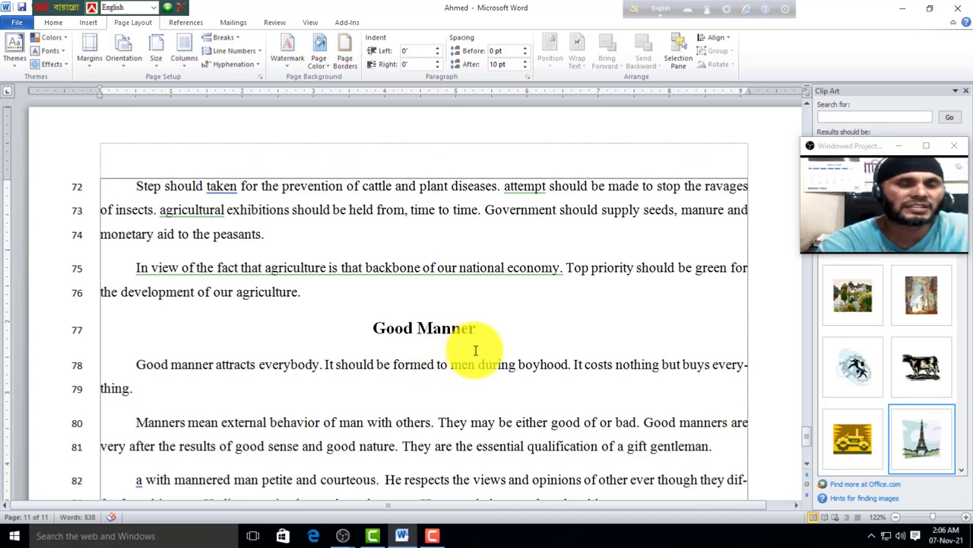
scroll(487, 350, "down", 1)
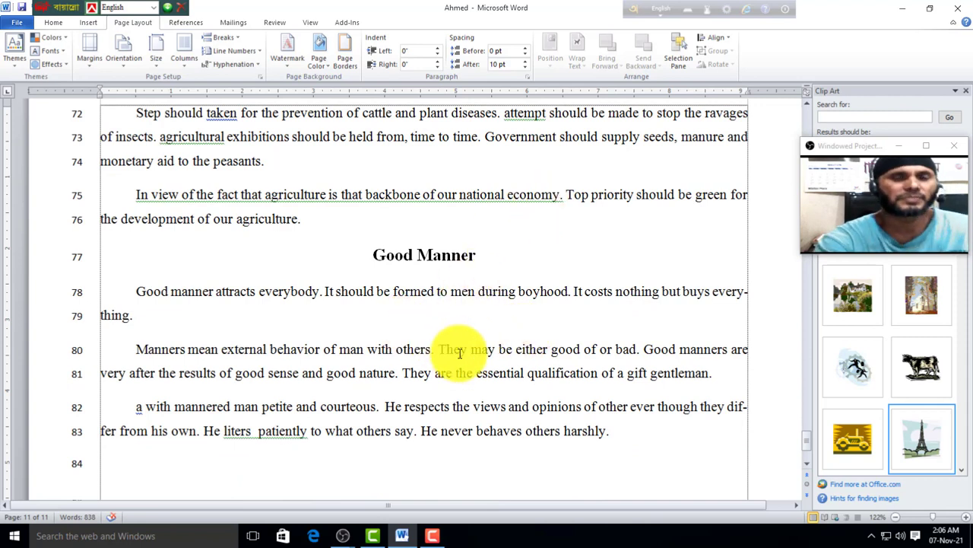
Step: Add a black, semitransparent diagonal custom text watermark reading 'Bangladesh is a very'
left_click(287, 69)
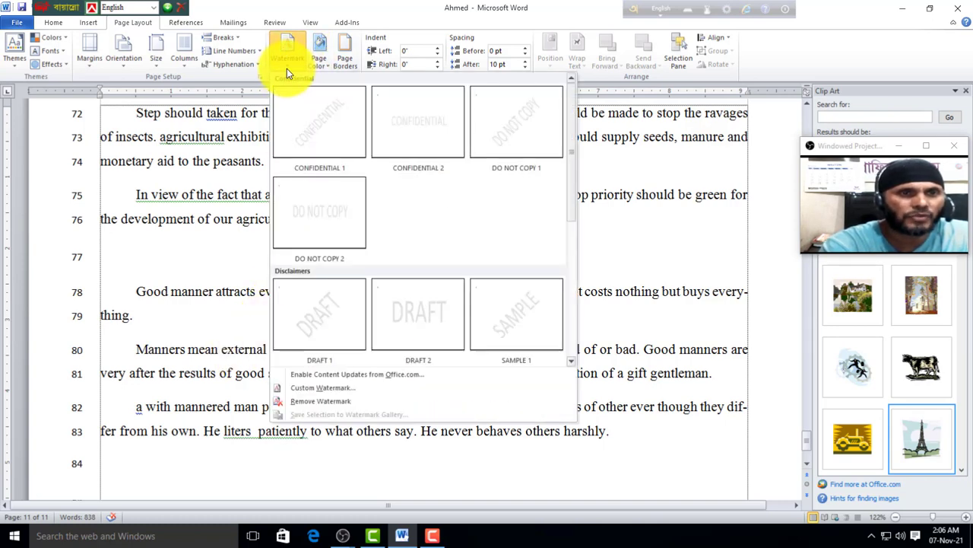
left_click(333, 388)
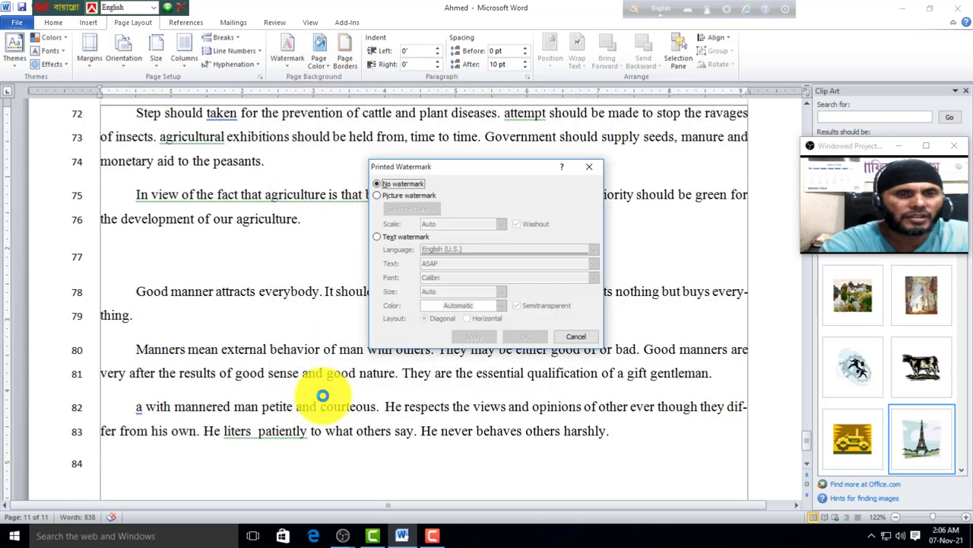
left_click(378, 237)
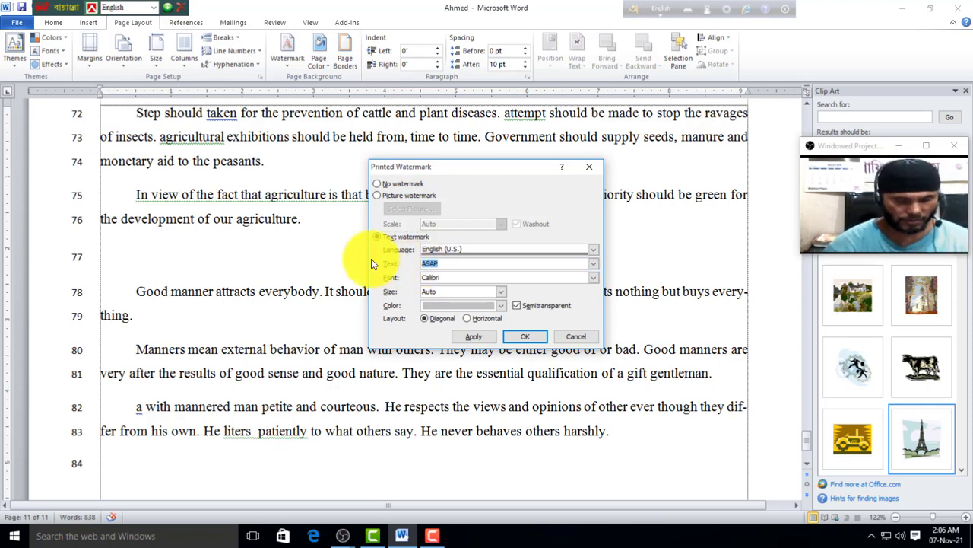
type("Banglade")
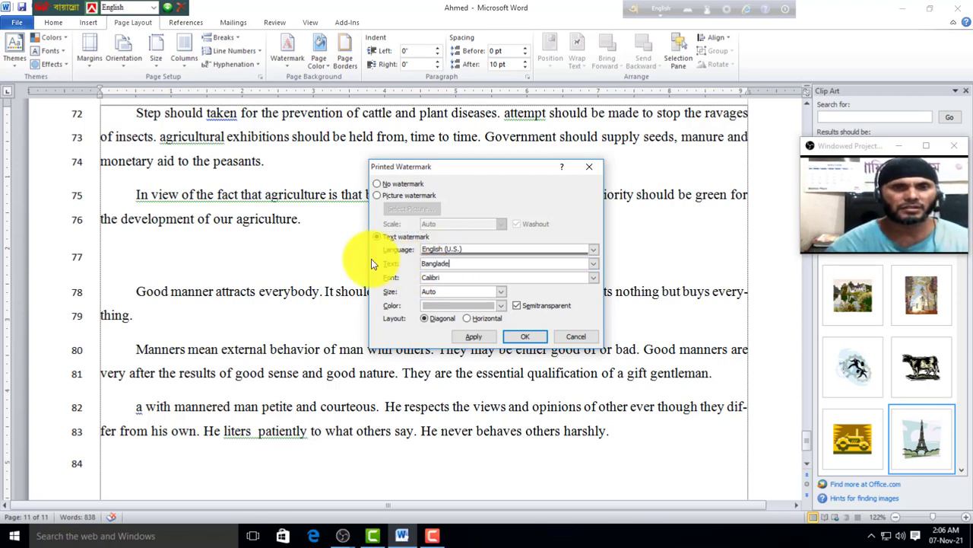
type("sh is a very")
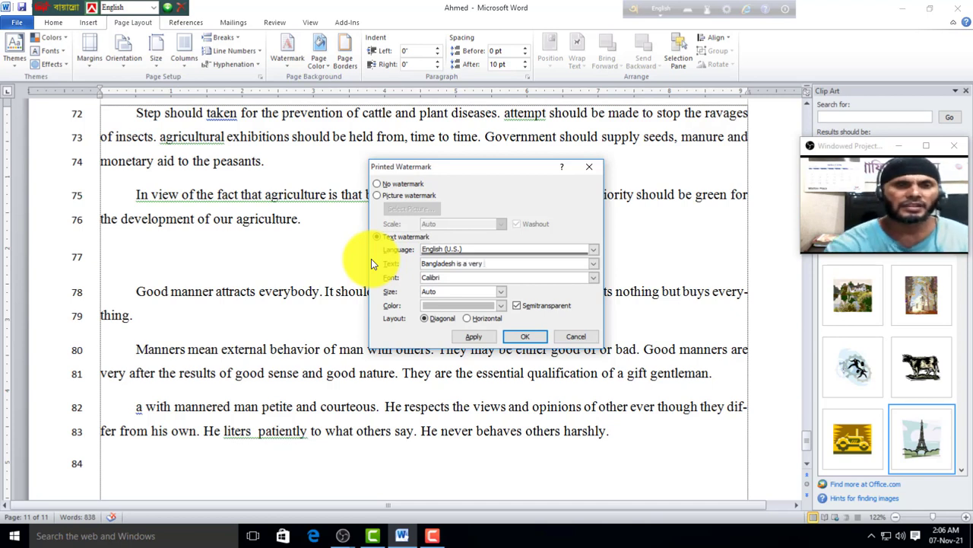
left_click(501, 305)
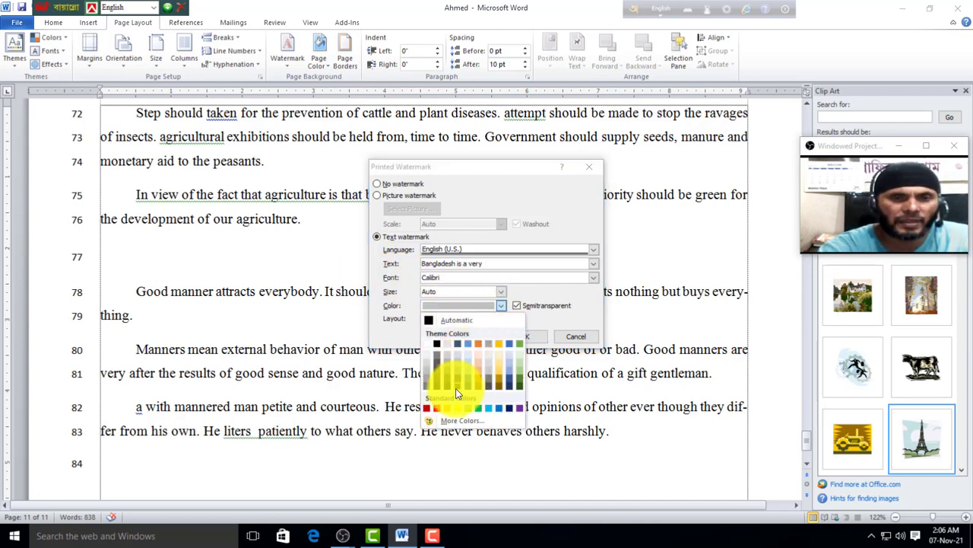
left_click(440, 386)
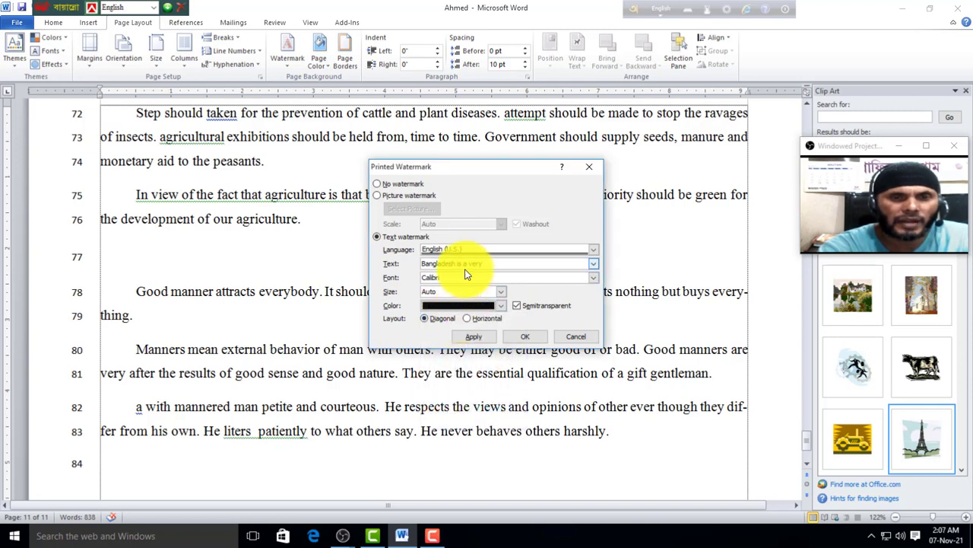
left_click(473, 336)
left_click(578, 335)
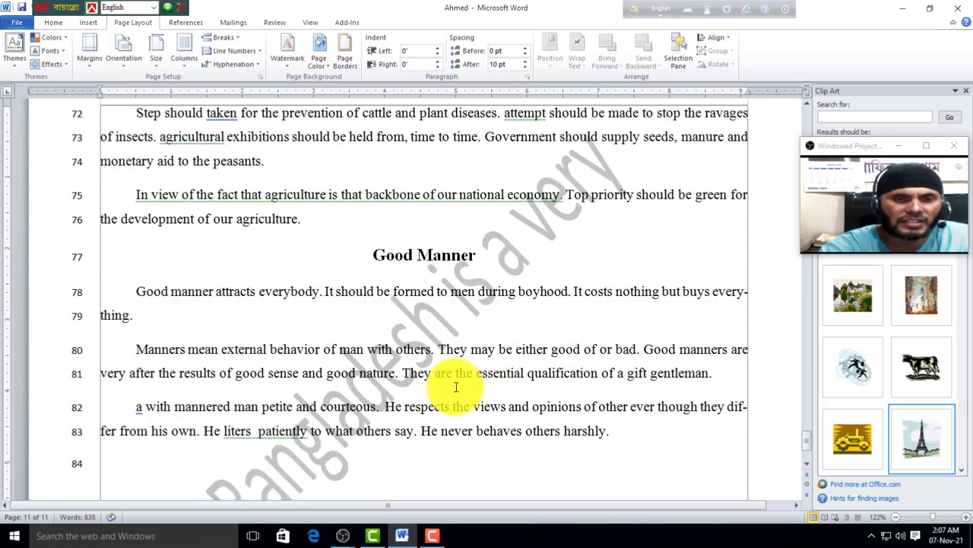
scroll(646, 223, "down", 1)
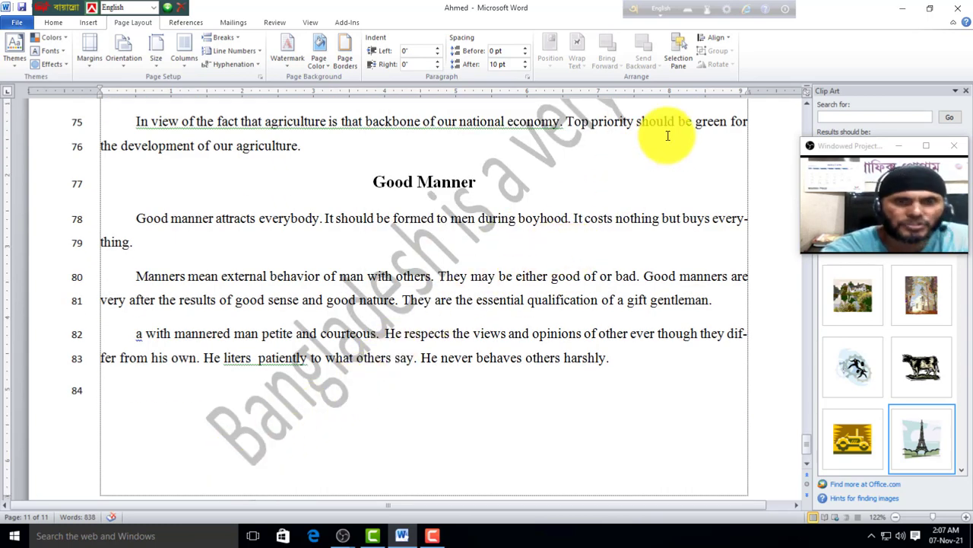
scroll(567, 213, "up", 1)
scroll(536, 244, "down", 1)
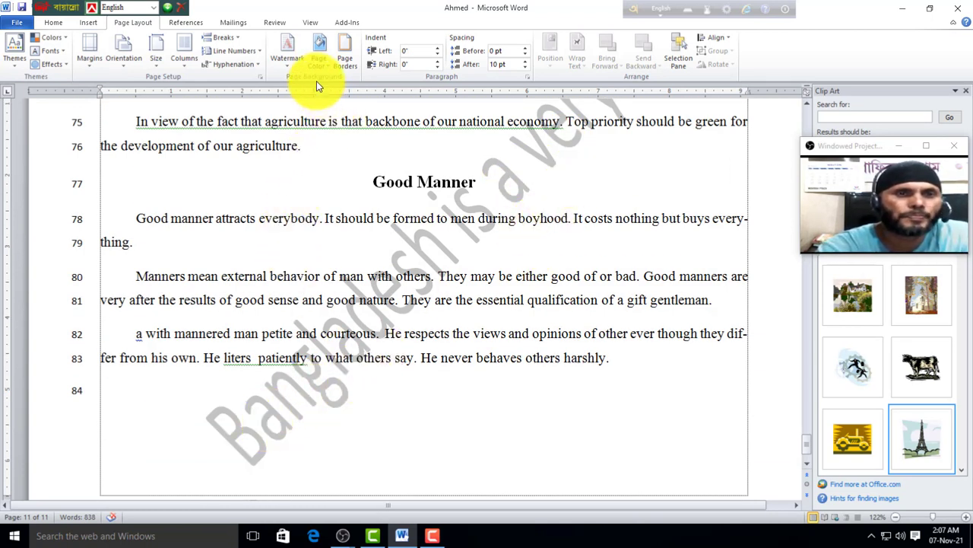
Step: Set the page colour to the standard Blue
left_click(328, 66)
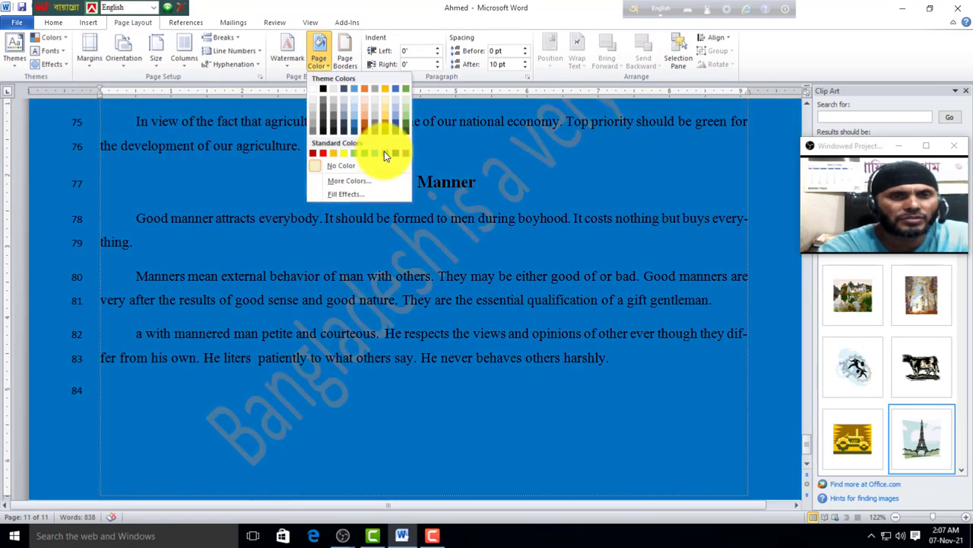
left_click(384, 152)
left_click(322, 59)
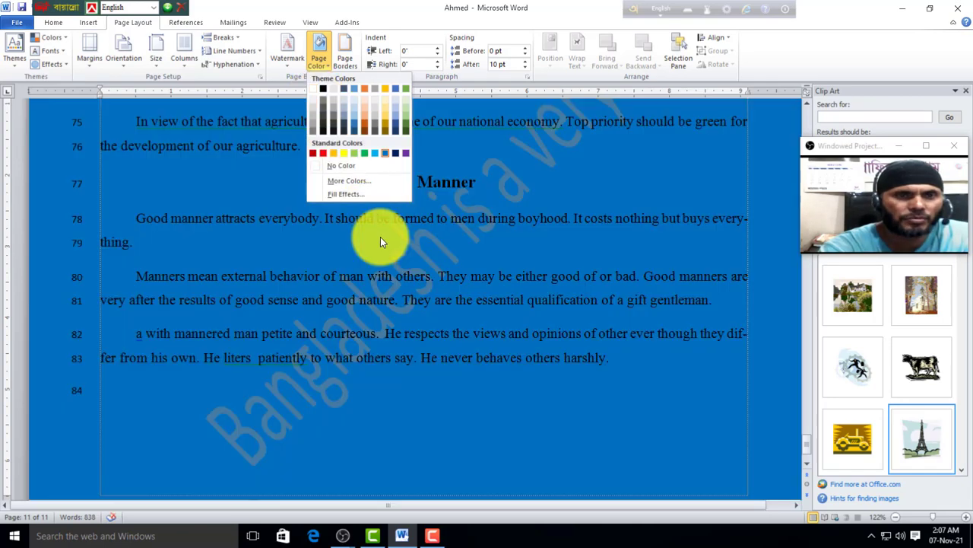
Step: Set the page colour back to white and remove the watermark
left_click(322, 89)
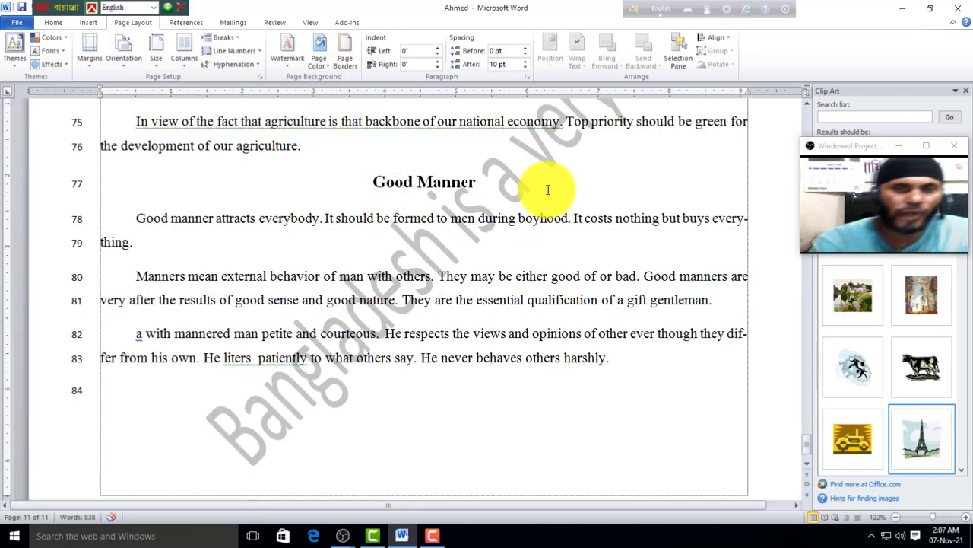
left_click(287, 62)
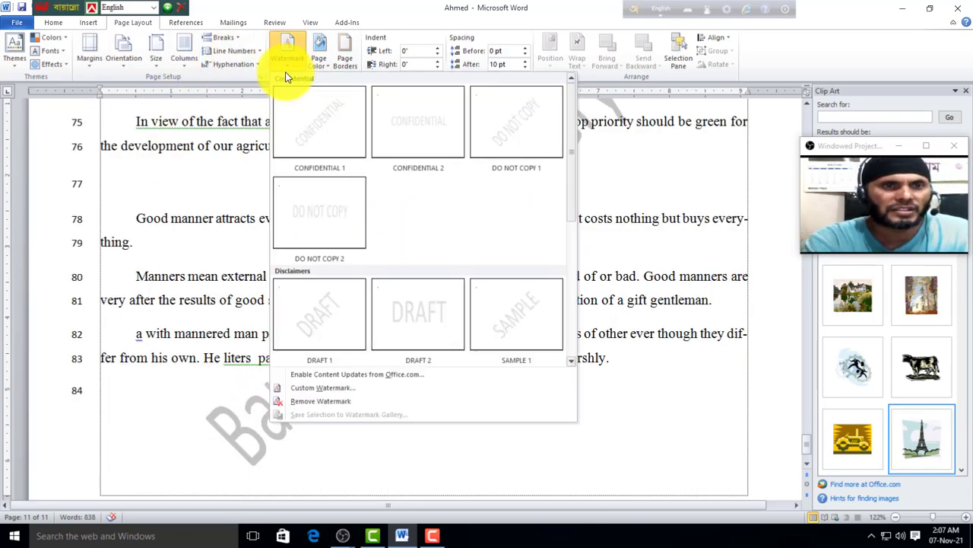
left_click(328, 403)
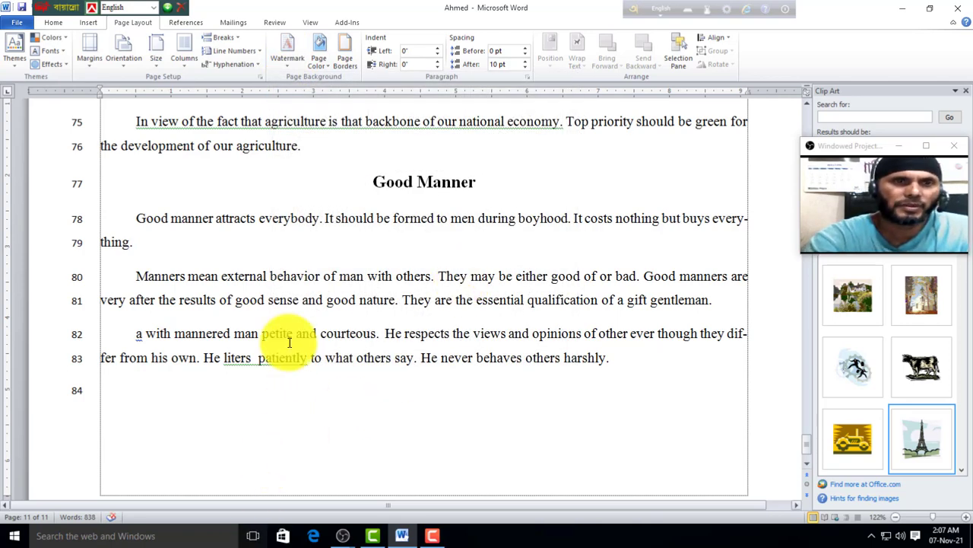
Step: Apply a black-and-white patterned Art border around the pages
left_click(343, 62)
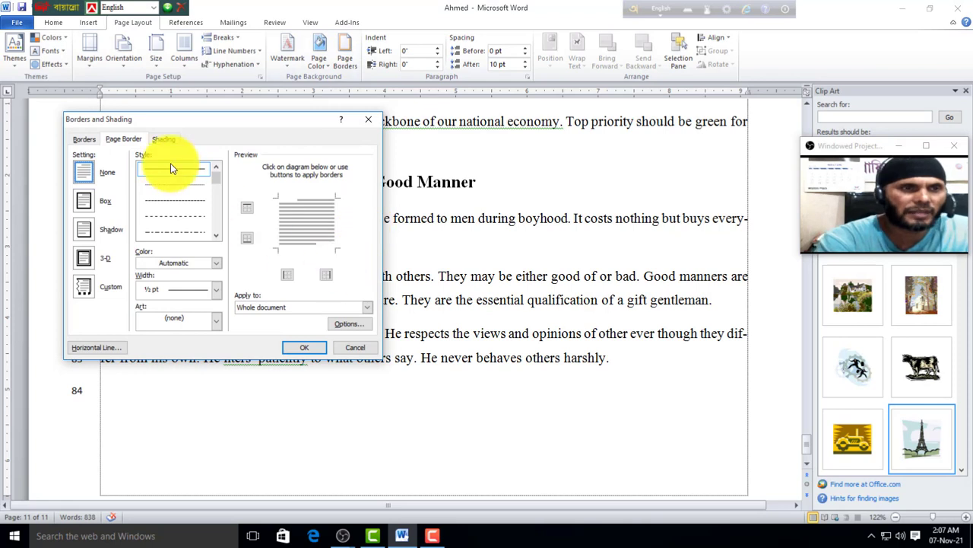
left_click(215, 323)
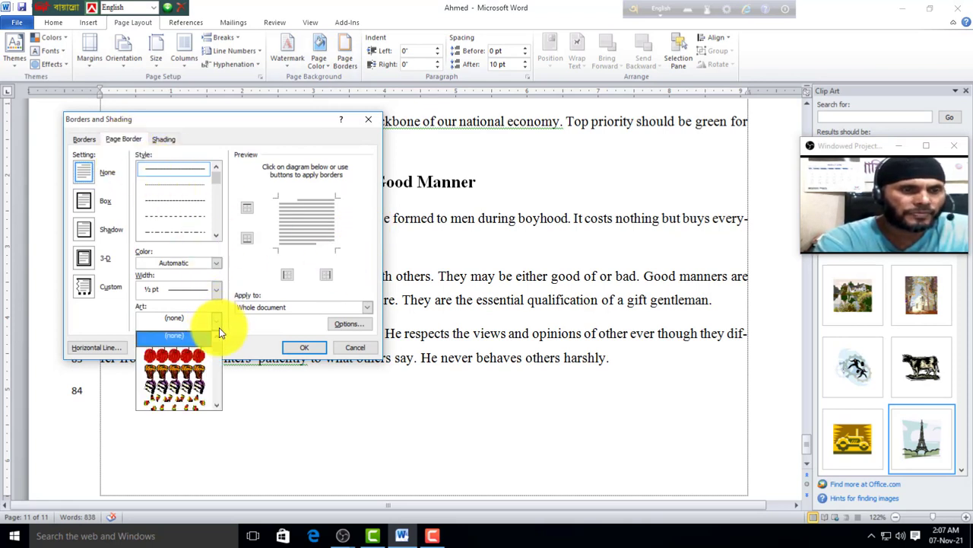
scroll(220, 378, "down", 3)
scroll(220, 378, "down", 2)
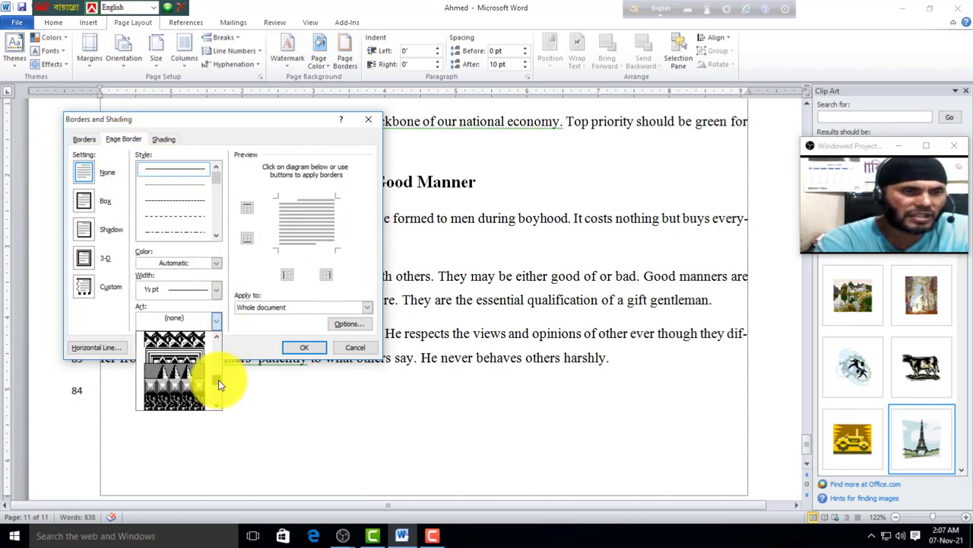
left_click(187, 341)
left_click(304, 348)
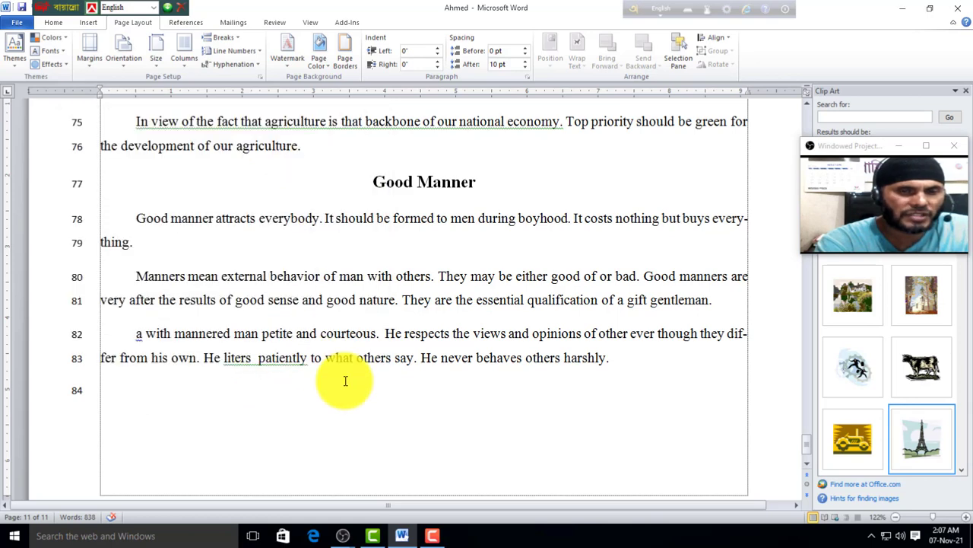
scroll(662, 402, "up", 2)
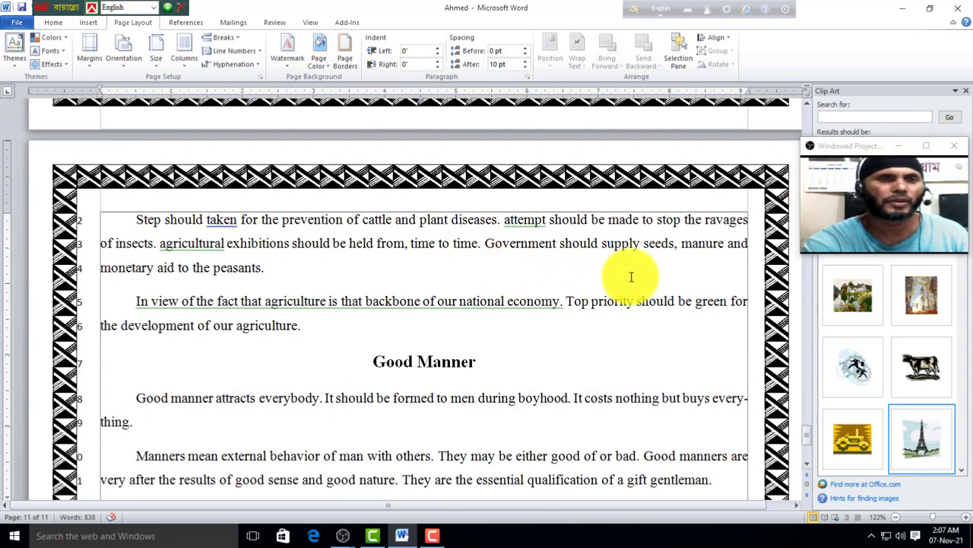
Step: Set the page border back to None, removing the art border
left_click(344, 59)
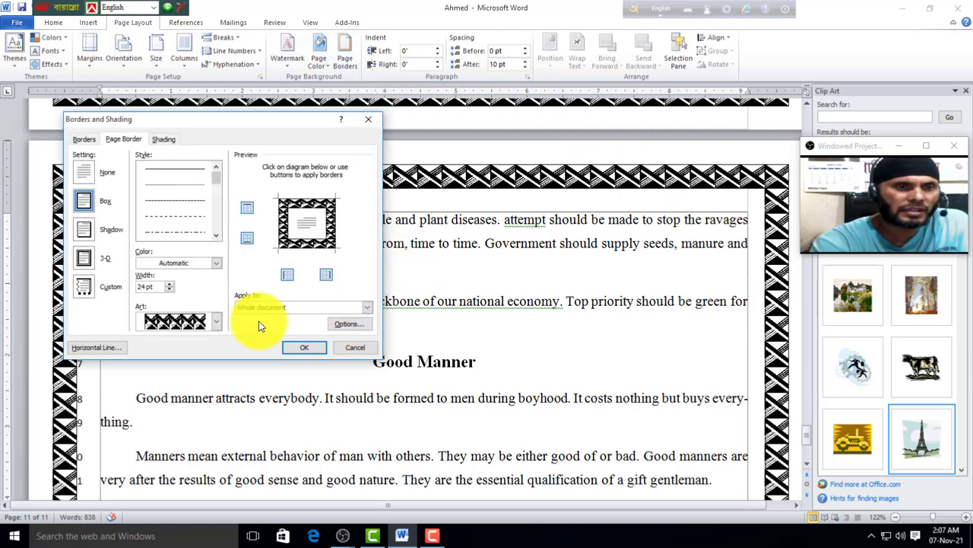
left_click(84, 175)
left_click(305, 348)
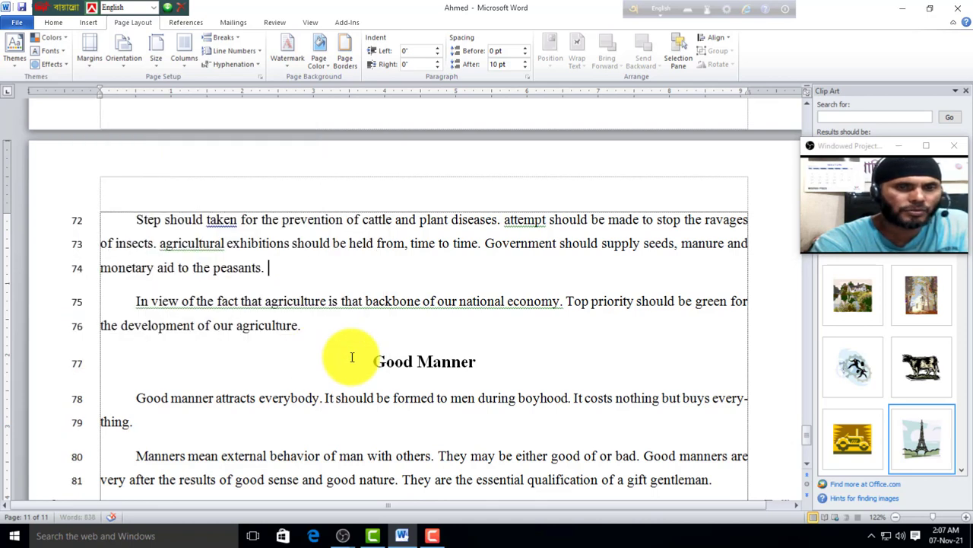
left_click_drag(844, 145, 676, 95)
Step: Close the clip art panel and select the paragraph beginning 'Step should taken'
left_click(964, 91)
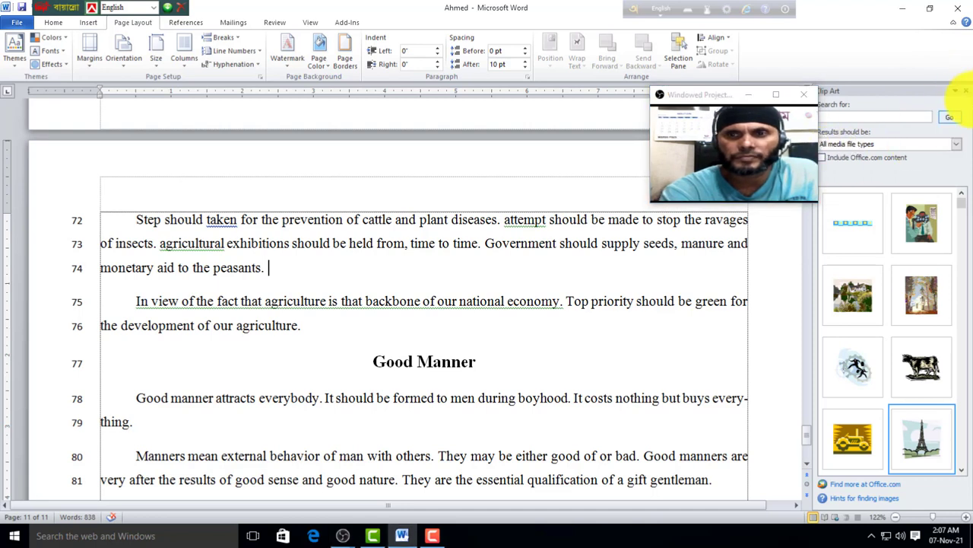
left_click(968, 91)
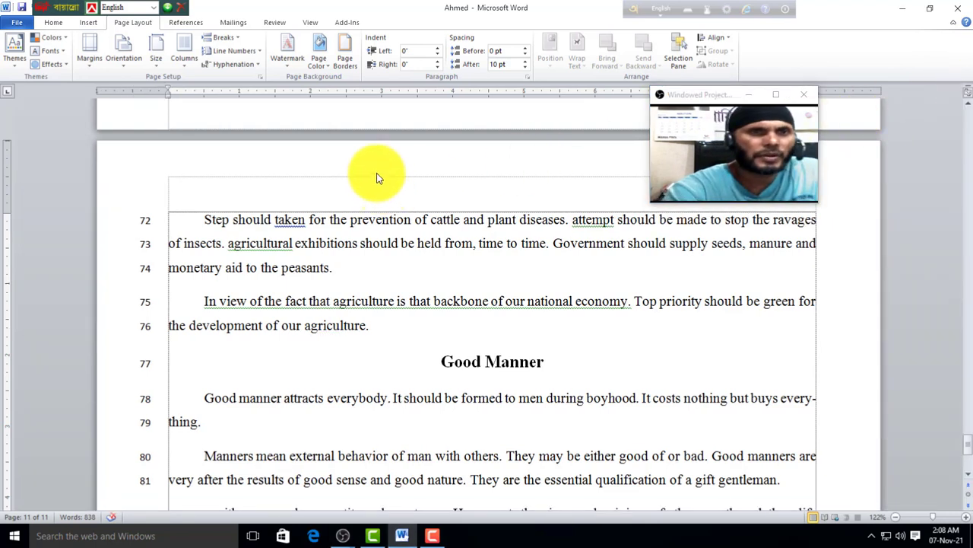
left_click_drag(683, 94, 792, 95)
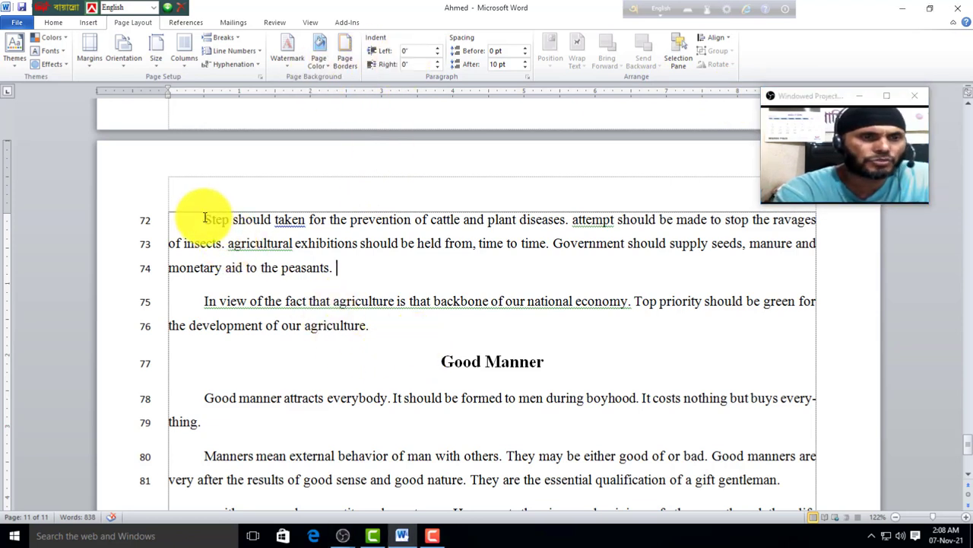
left_click_drag(204, 219, 308, 261)
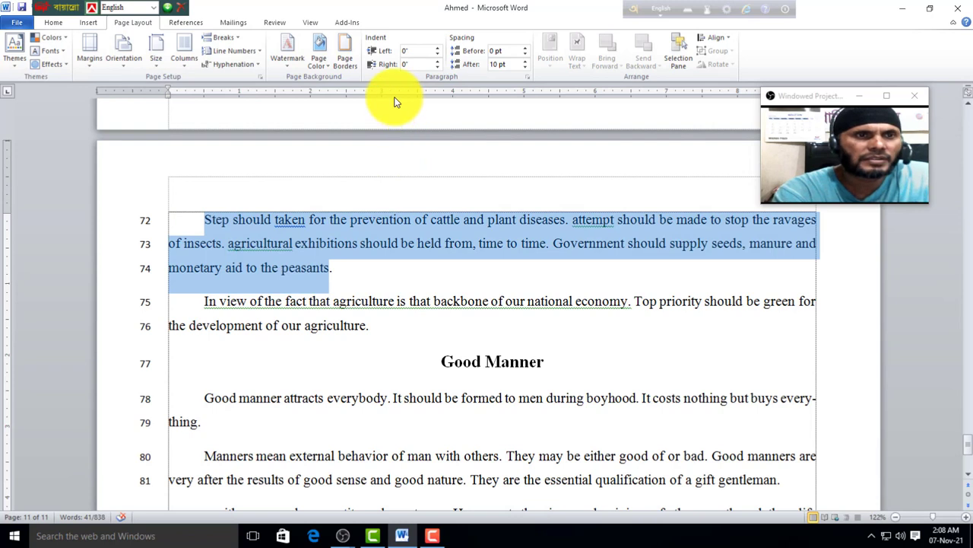
Step: Set the paragraph's left indent to 0.1"
left_click(437, 49)
left_click(438, 49)
left_click(437, 48)
left_click(437, 49)
left_click(437, 49)
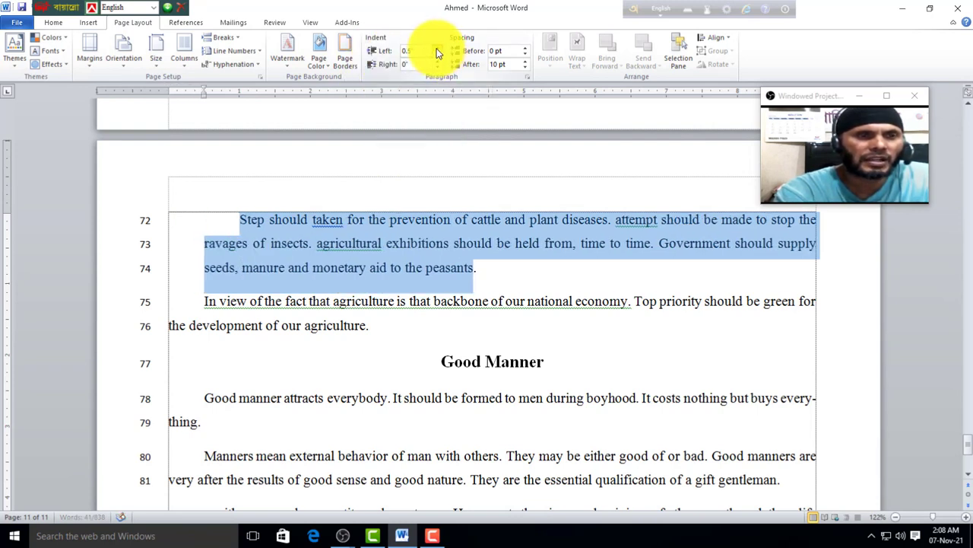
left_click(437, 49)
left_click(437, 49)
left_click(438, 49)
left_click(437, 49)
left_click(437, 49)
left_click(437, 49)
left_click(437, 49)
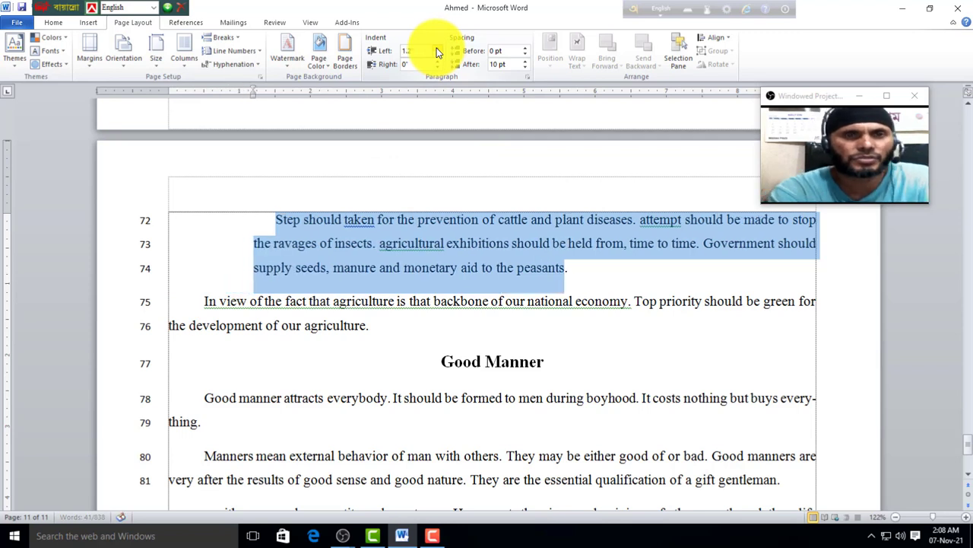
left_click(438, 54)
left_click(439, 55)
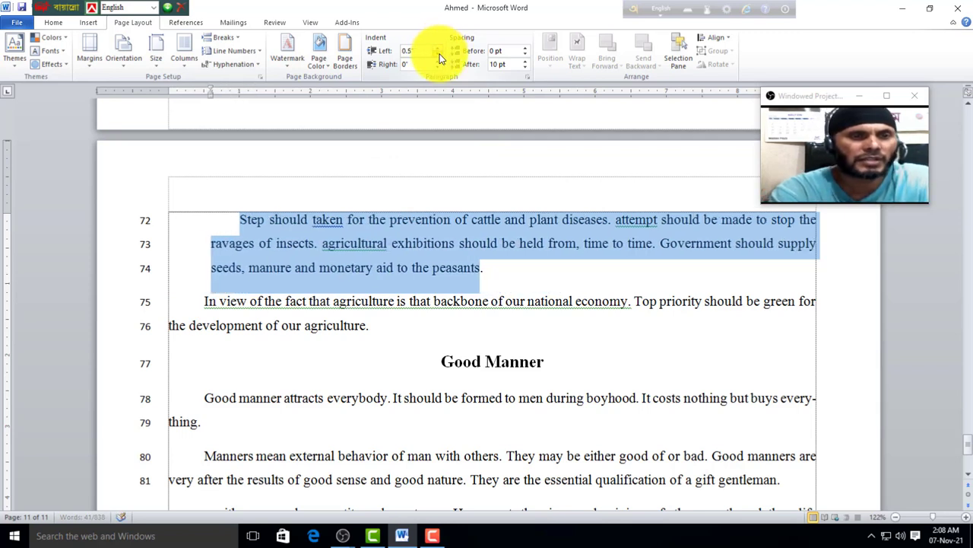
left_click(438, 54)
left_click(438, 55)
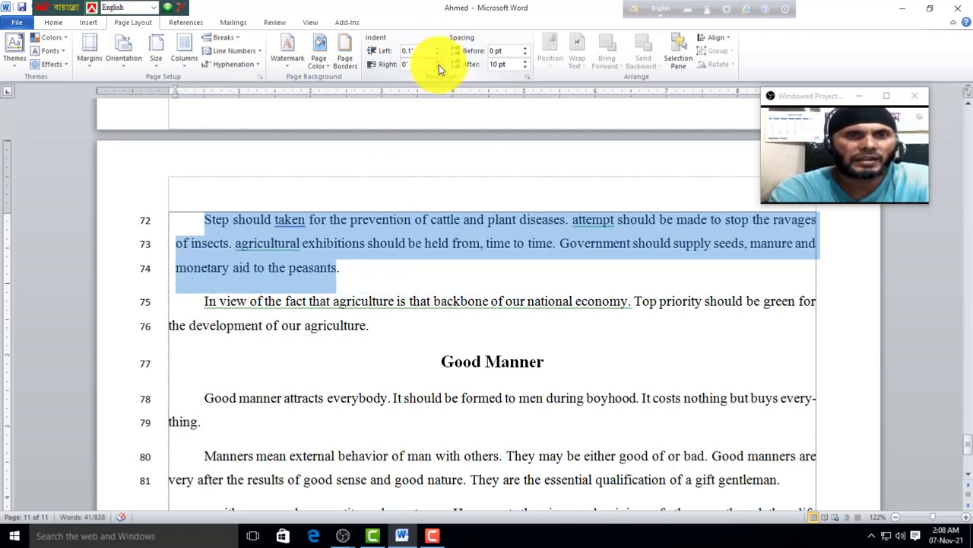
Step: Adjust the paragraph's right indent, finally bringing it down to 0.9"
left_click(438, 61)
left_click(439, 62)
left_click(439, 61)
left_click(438, 62)
left_click(439, 62)
left_click(438, 62)
left_click(439, 61)
left_click(439, 61)
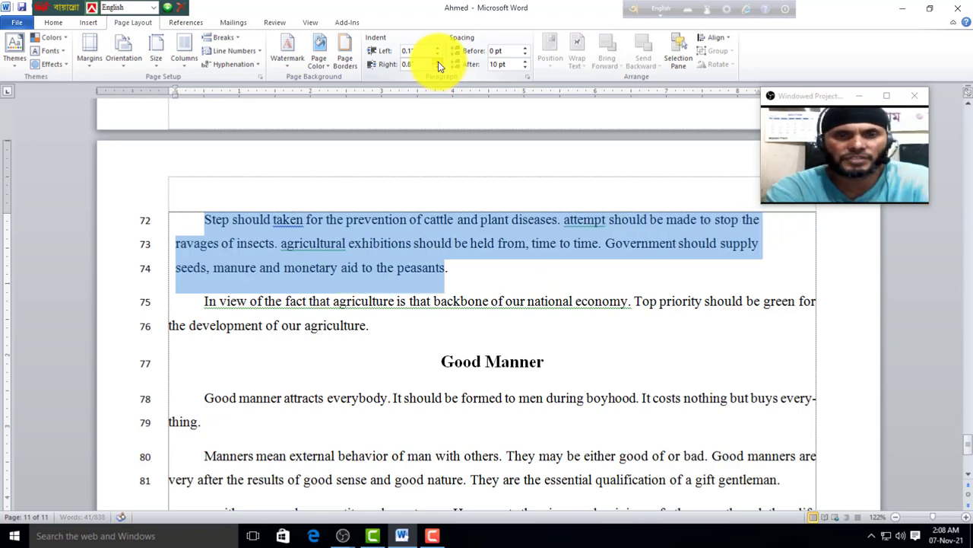
left_click(439, 61)
left_click(438, 62)
left_click(439, 62)
left_click(439, 62)
left_click(439, 61)
left_click(439, 62)
left_click(439, 62)
left_click(439, 61)
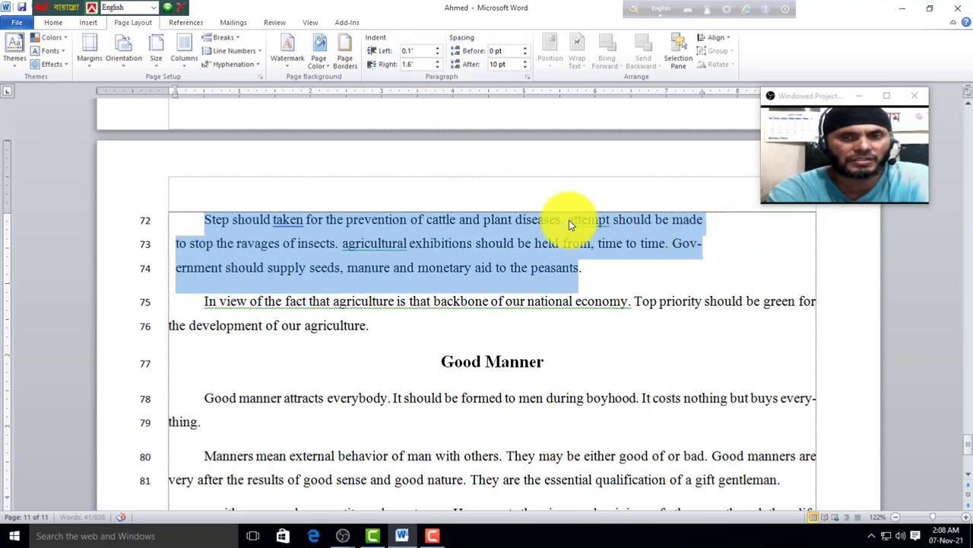
left_click(438, 61)
left_click(439, 61)
left_click(439, 61)
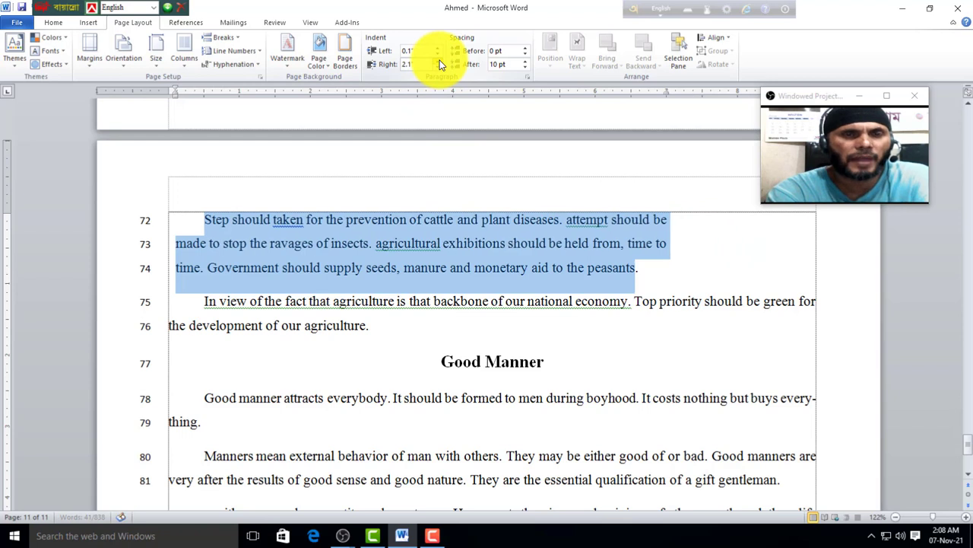
left_click(439, 61)
left_click(438, 68)
left_click(438, 68)
left_click(438, 67)
left_click(438, 68)
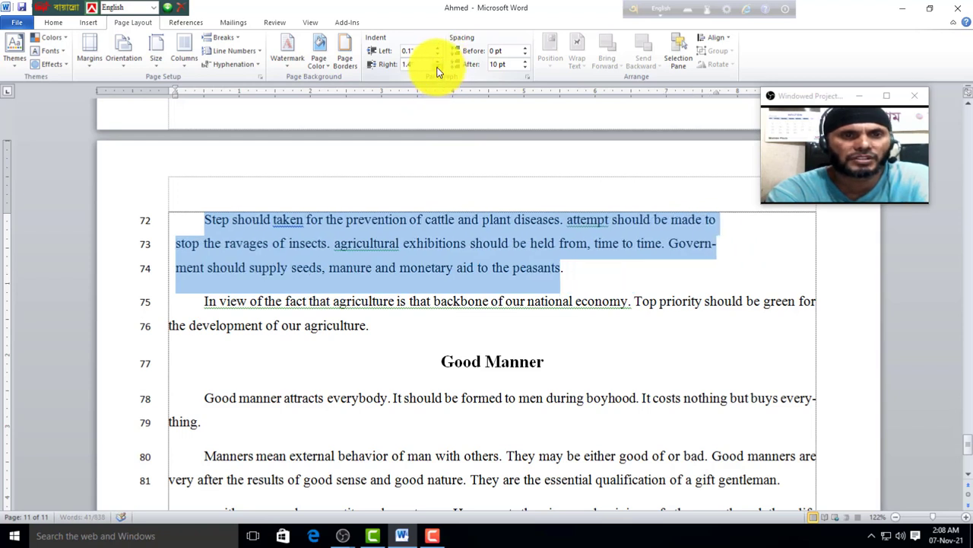
left_click(438, 67)
left_click(438, 67)
left_click(438, 68)
left_click(438, 68)
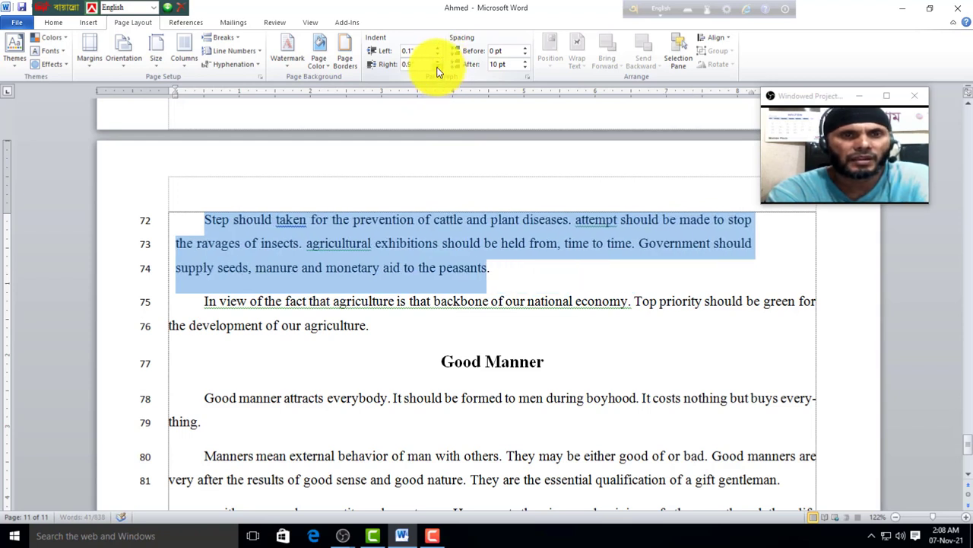
Step: Add space before the 'Step should taken' paragraph and the paragraph on line 75
left_click(526, 48)
left_click(526, 48)
left_click(395, 267)
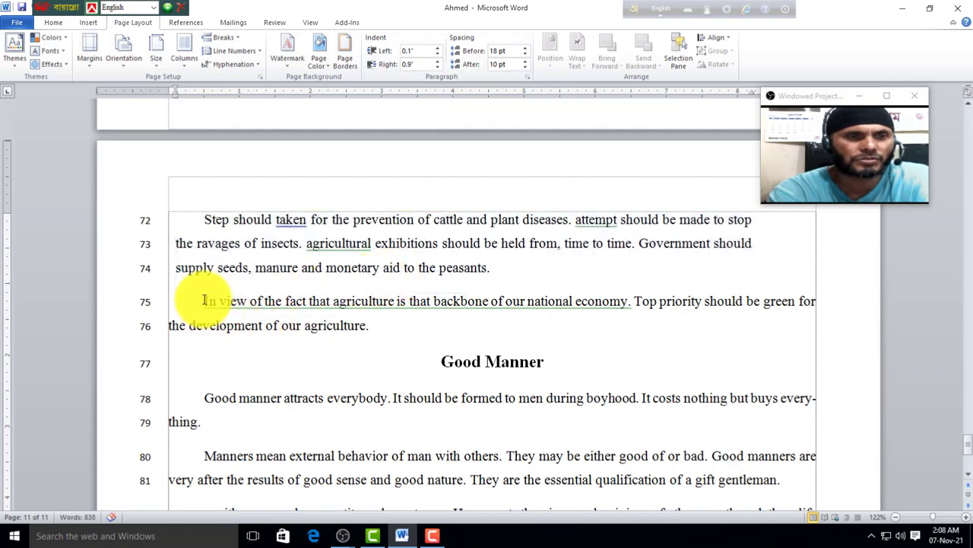
left_click(203, 300)
left_click_drag(527, 49, 527, 54)
left_click(528, 49)
Step: Set the space after the 'Step should taken' paragraph to 24 pt
left_click(200, 223)
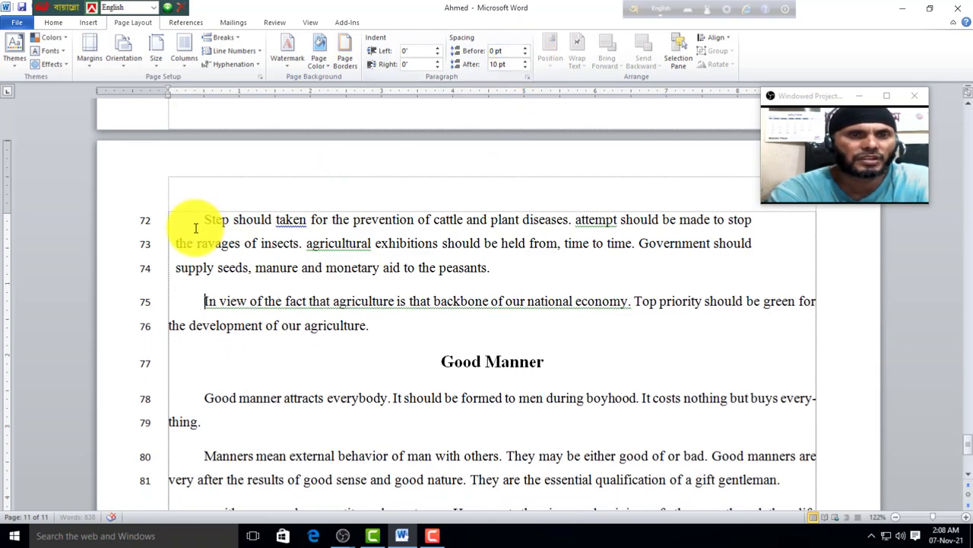
left_click(525, 62)
left_click(525, 62)
left_click(525, 61)
left_click(525, 62)
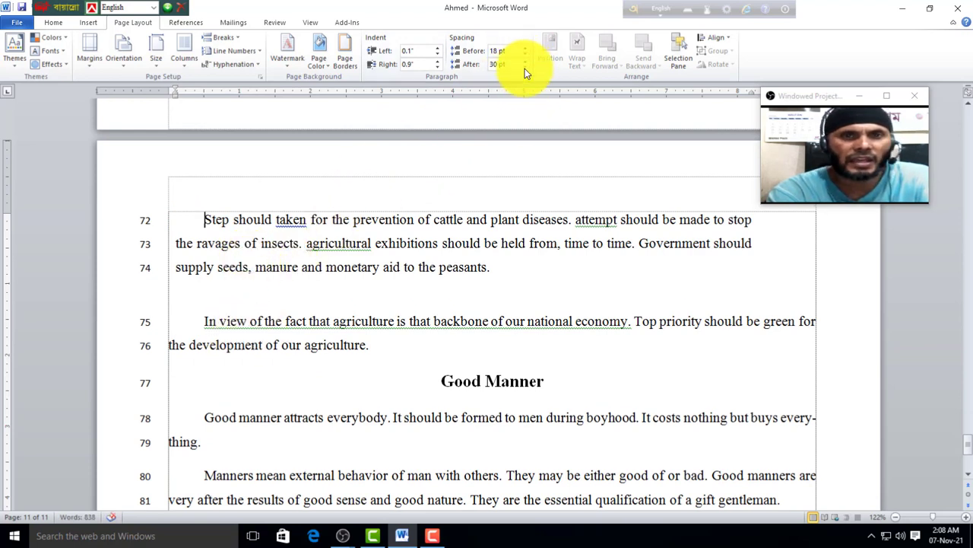
left_click(524, 61)
left_click(525, 62)
left_click(524, 61)
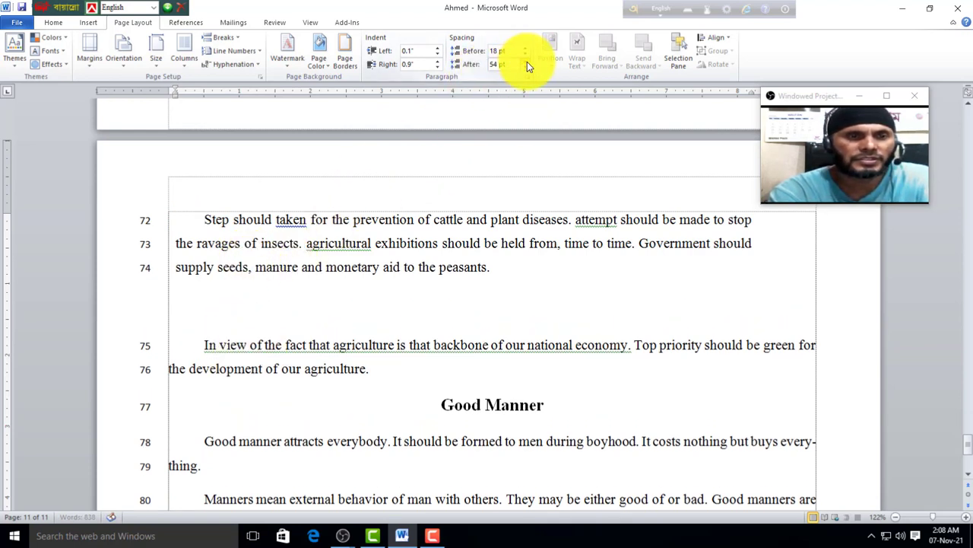
left_click(524, 62)
left_click(524, 62)
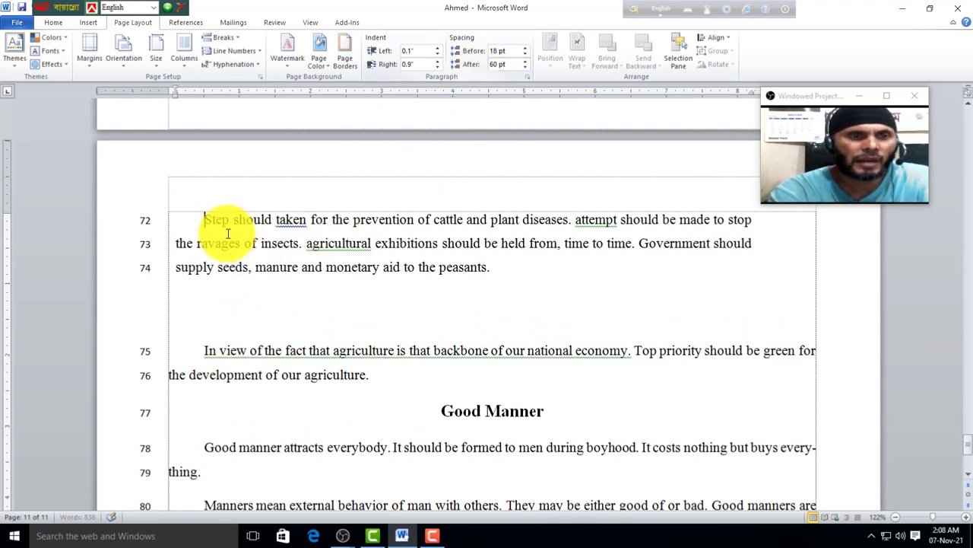
left_click(525, 62)
left_click(528, 61)
left_click(528, 62)
double_click(527, 69)
left_click(528, 69)
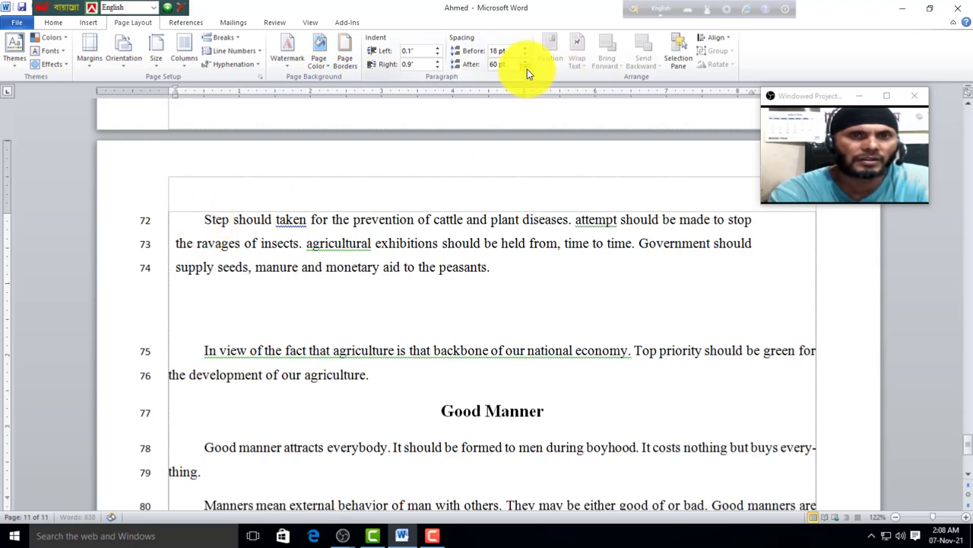
double_click(527, 69)
left_click(527, 69)
double_click(527, 69)
left_click(527, 69)
Step: Raise the paragraph's space before to 36 pt and bring up the References tools
left_click(526, 48)
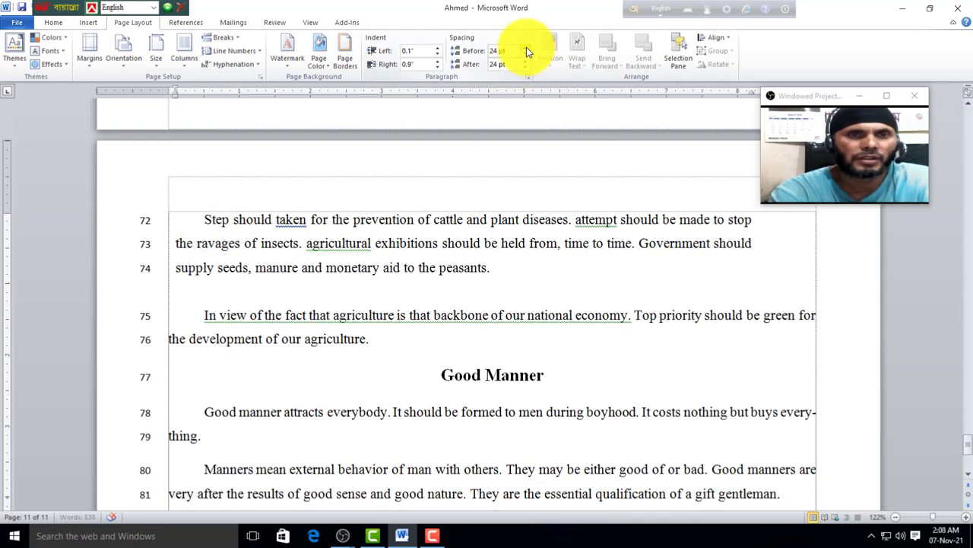
left_click(525, 48)
left_click(526, 48)
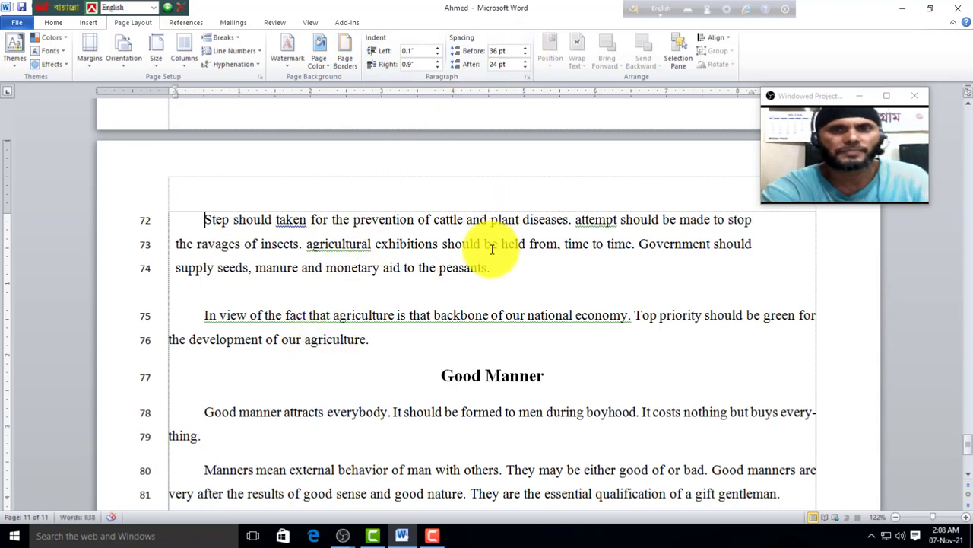
left_click(188, 22)
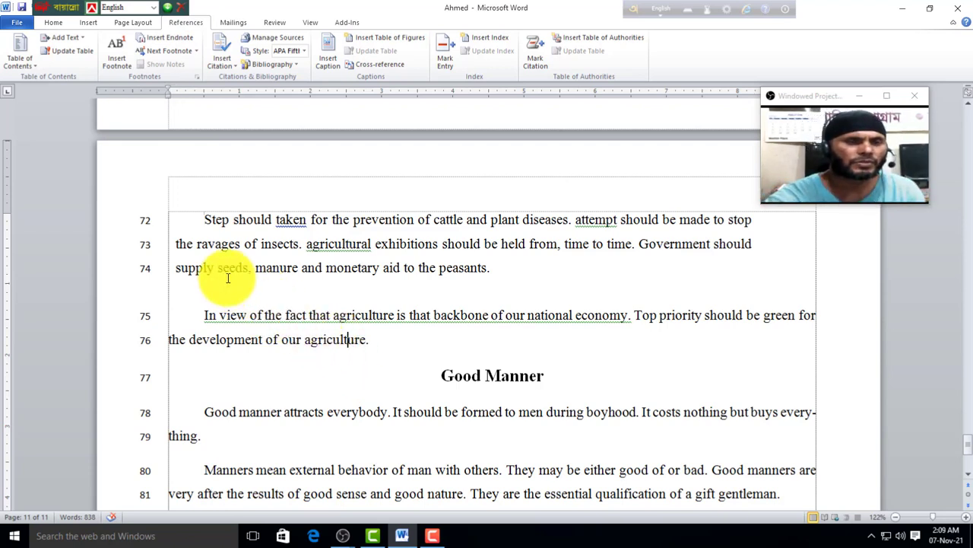
Step: Remove the first-line indent before 'Step' on line 72
left_click(206, 221)
key("BackSpace")
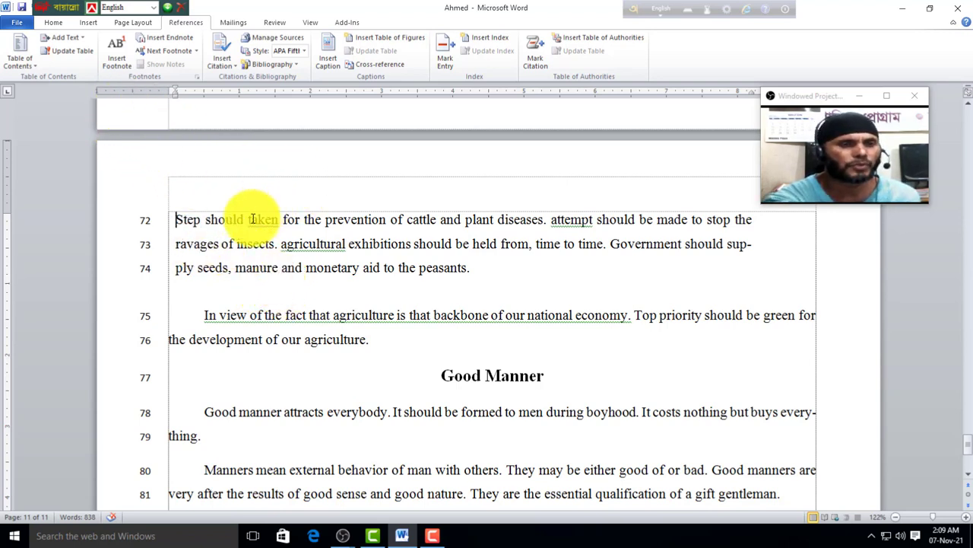
double_click(228, 213)
left_click(155, 170)
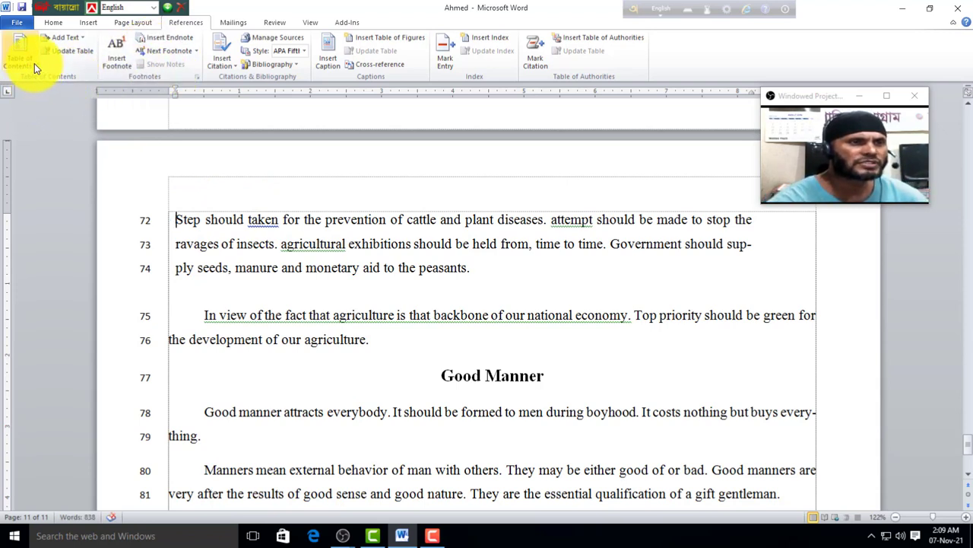
Step: Break the sentence into separate paragraphs at 'taken', 'prevention', 'of cattle' and 'and plant'
left_click(249, 221)
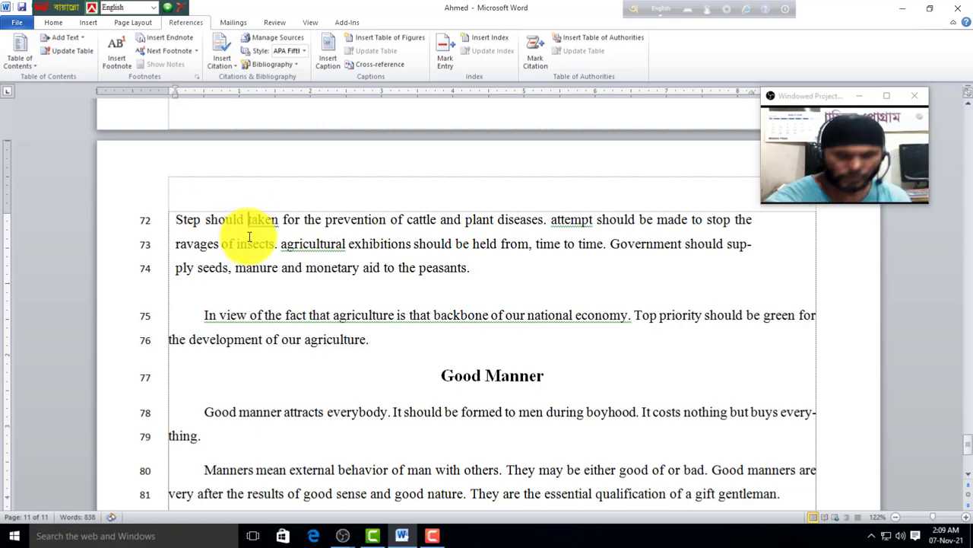
key("Return")
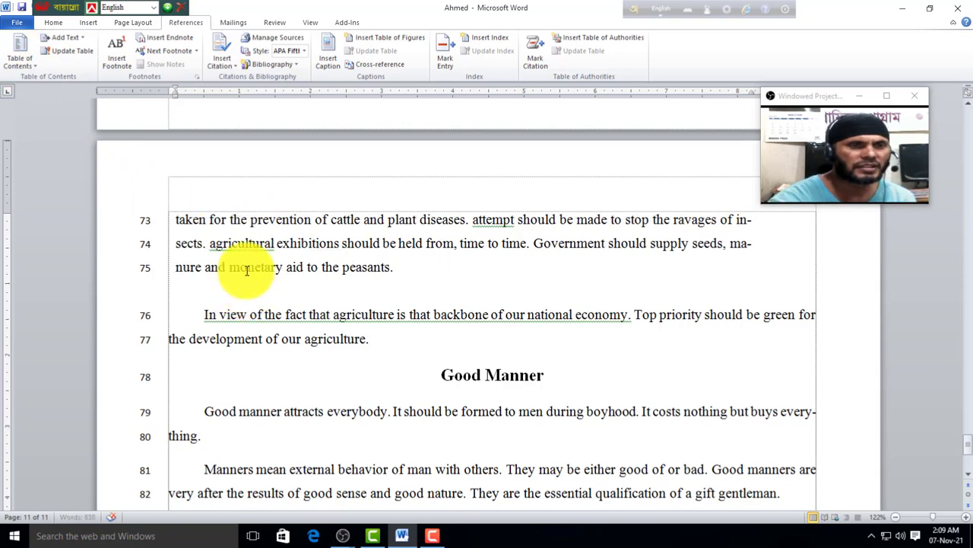
left_click(249, 220)
key("Return")
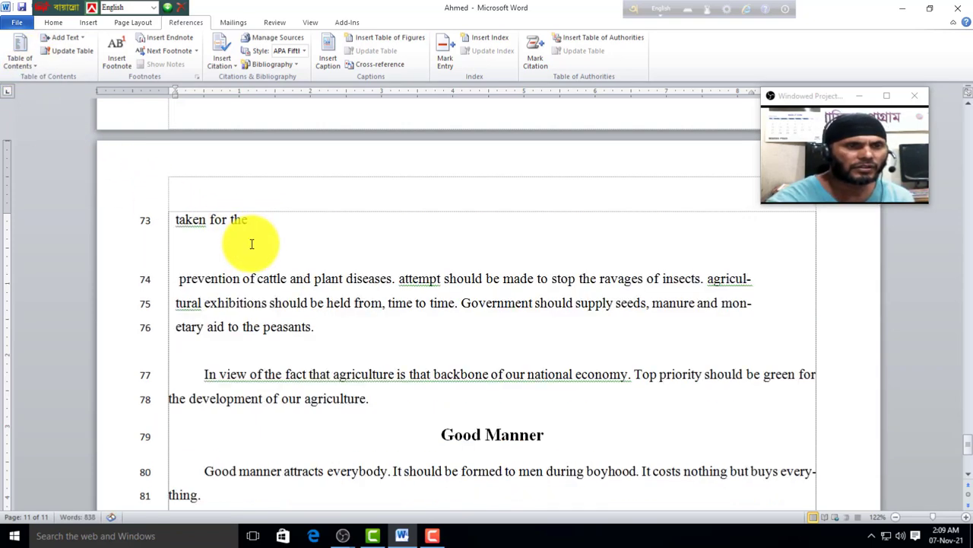
left_click(245, 287)
key("Return")
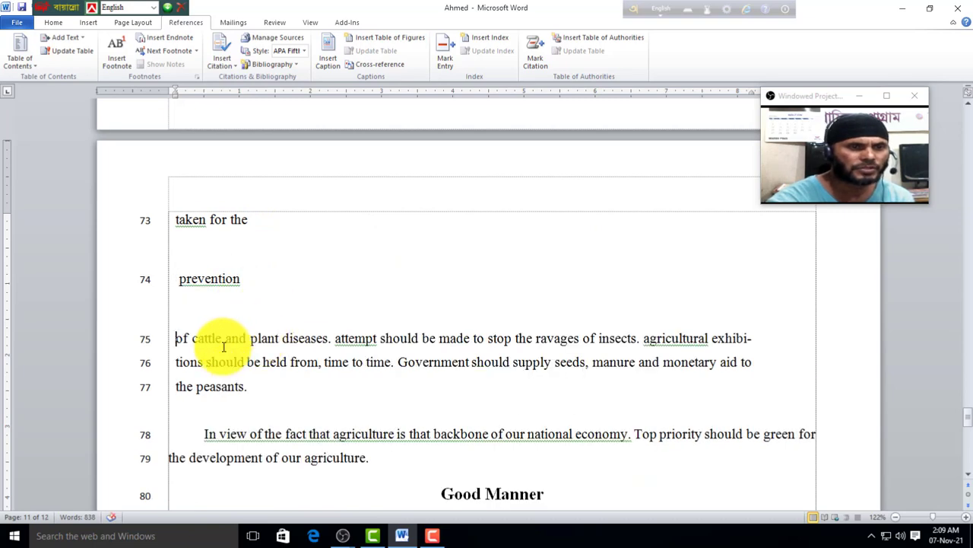
key("Return")
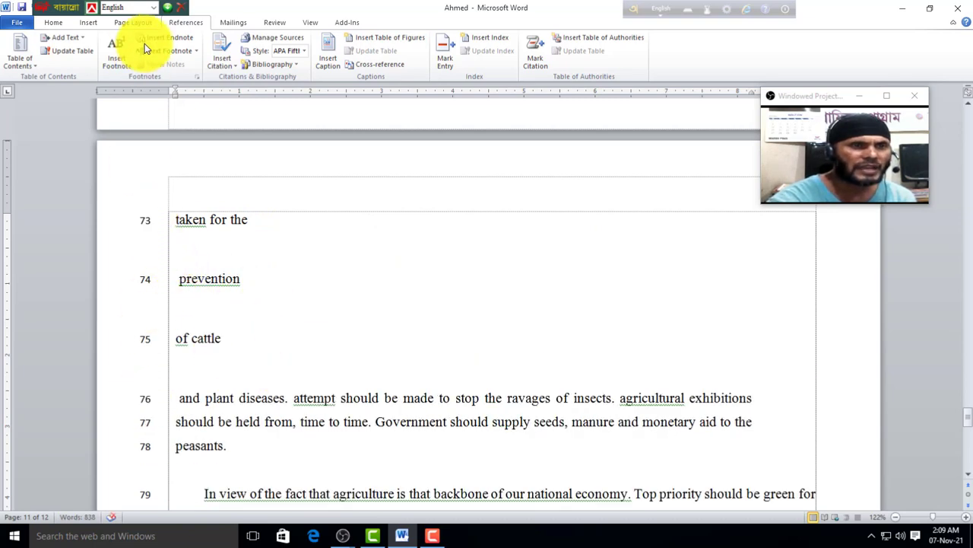
Step: Set Line Numbers to None
left_click(130, 23)
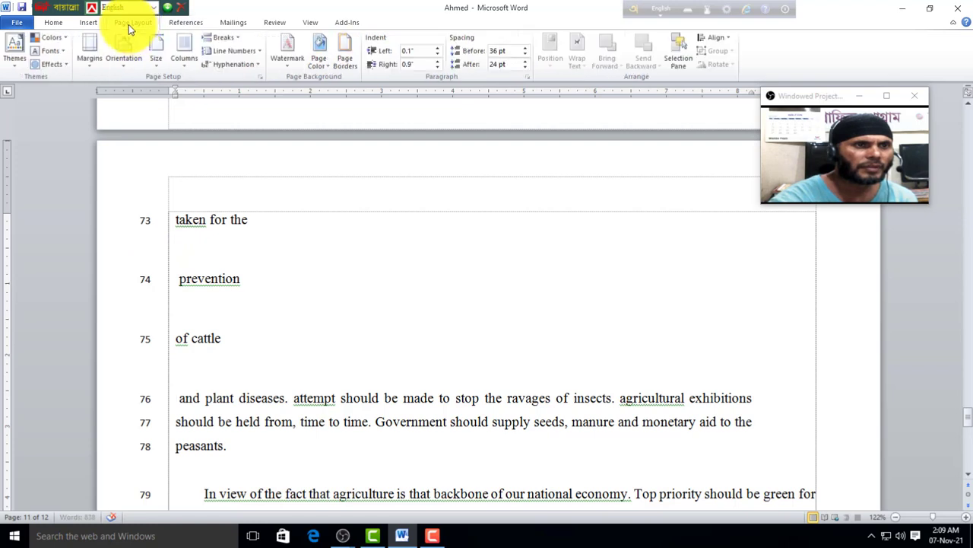
left_click(259, 50)
left_click(228, 70)
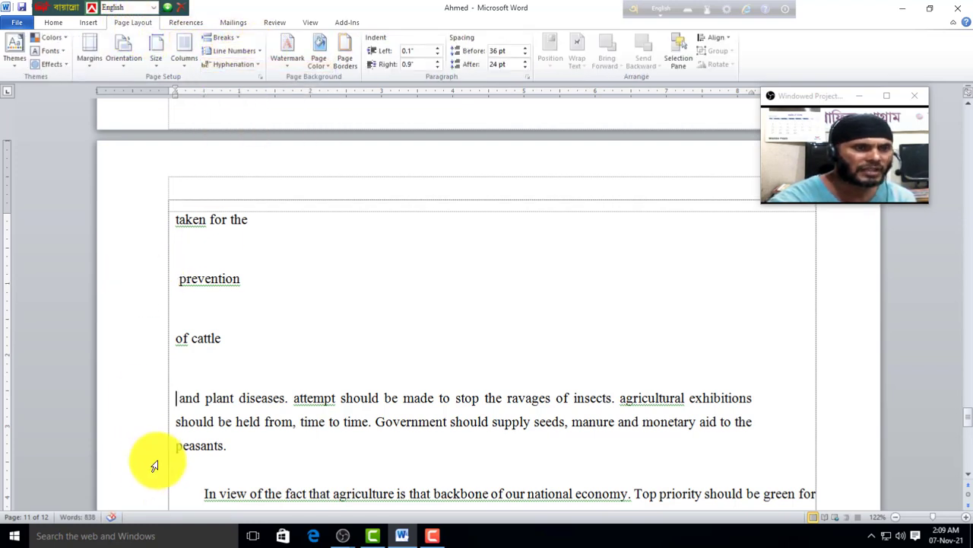
Step: Put 'diseases' on its own line and insert a page break before 'taken for the'
left_click(241, 397)
key("Return")
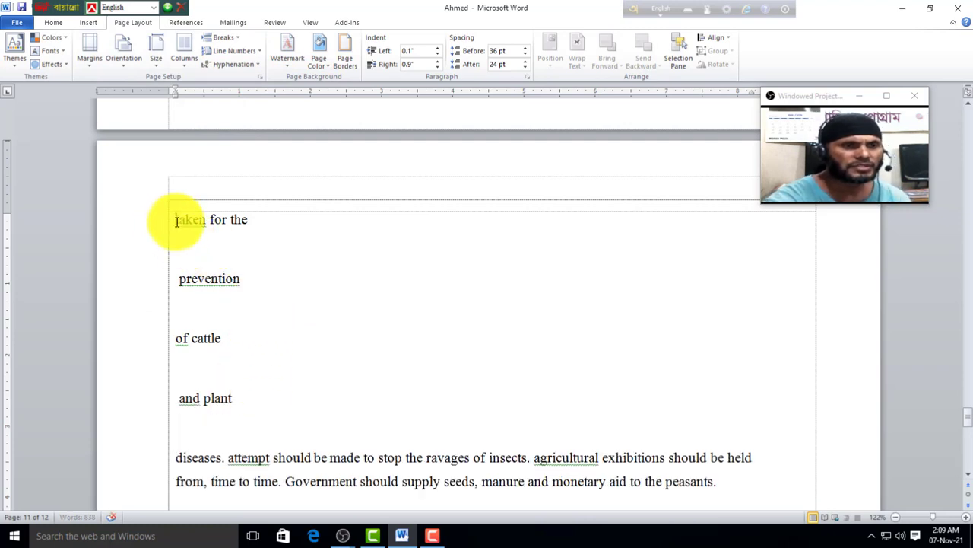
left_click(176, 221)
key("ctrl+Return")
scroll(150, 337, "down", 2)
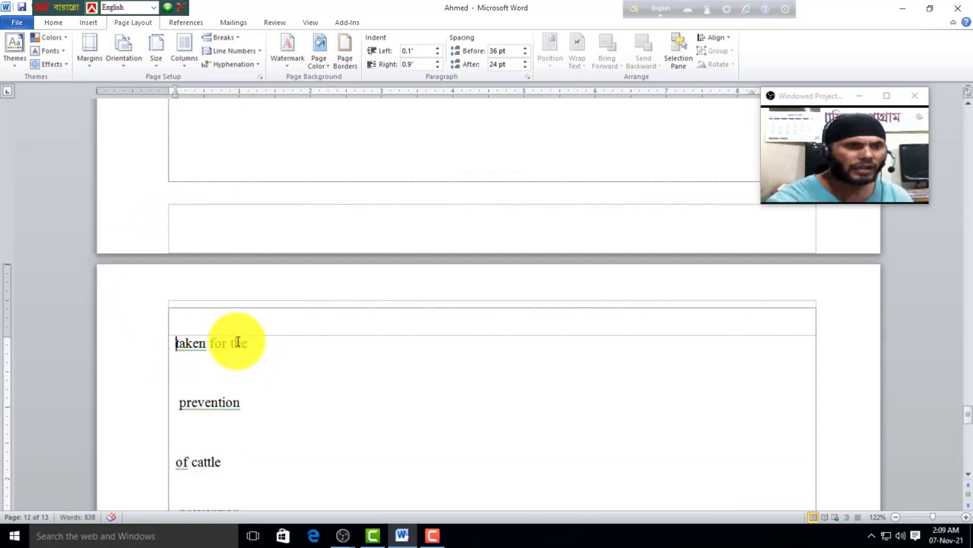
Step: Add 'taken for the' and 'prevention' as Level 1 contents entries, then add 'of cattle' as well
left_click_drag(273, 349, 175, 334)
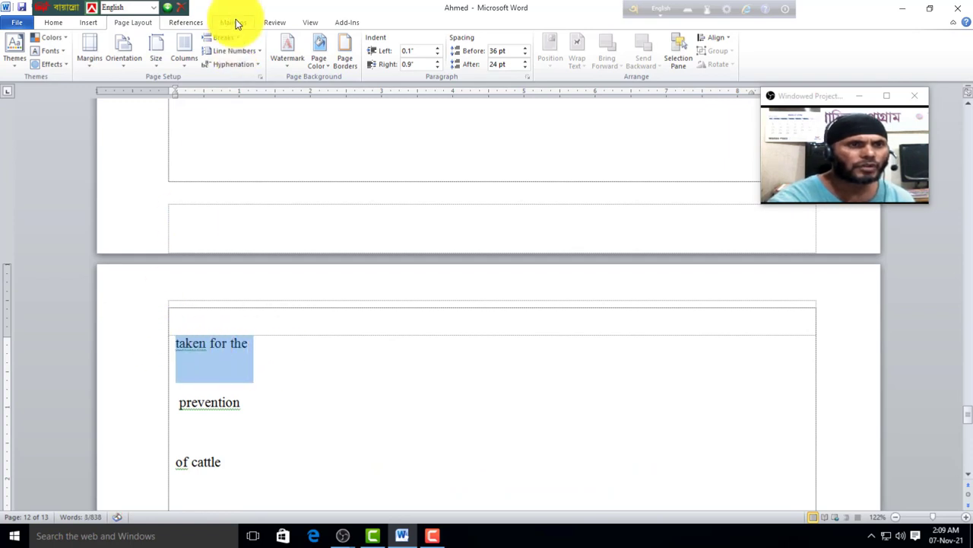
left_click(191, 22)
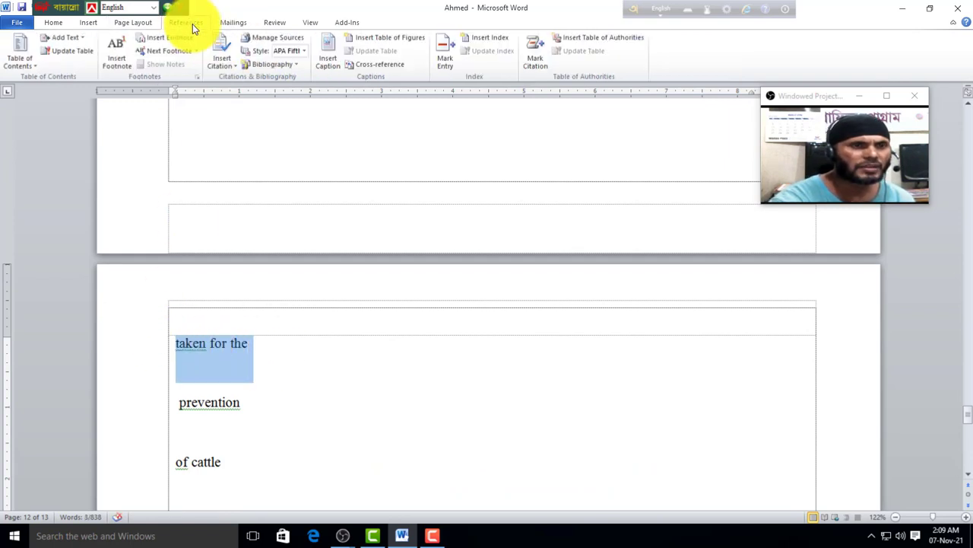
left_click(82, 37)
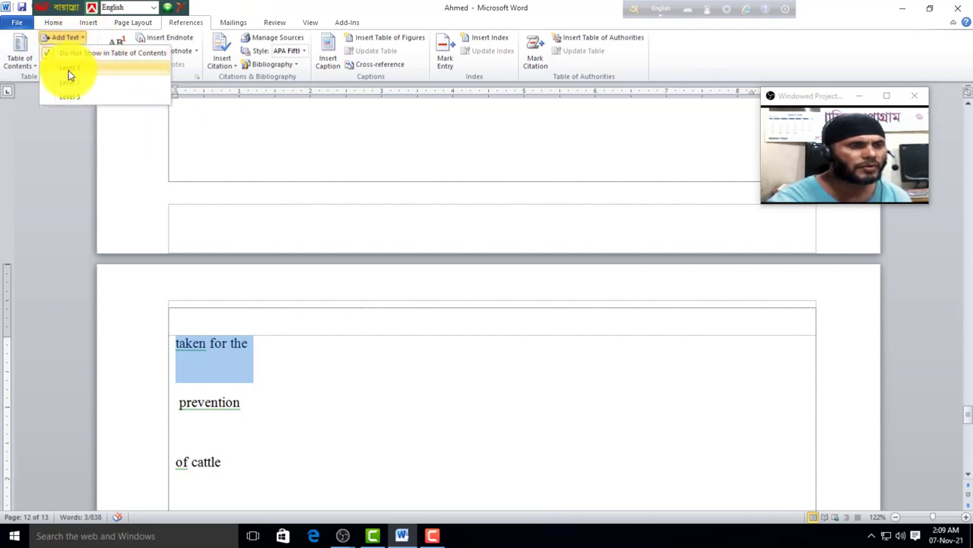
left_click(68, 68)
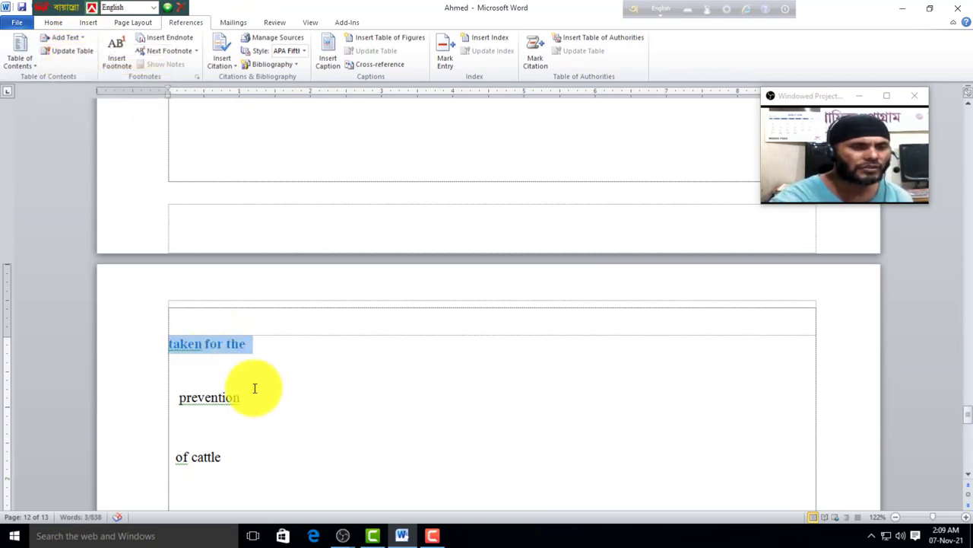
left_click_drag(254, 401, 148, 398)
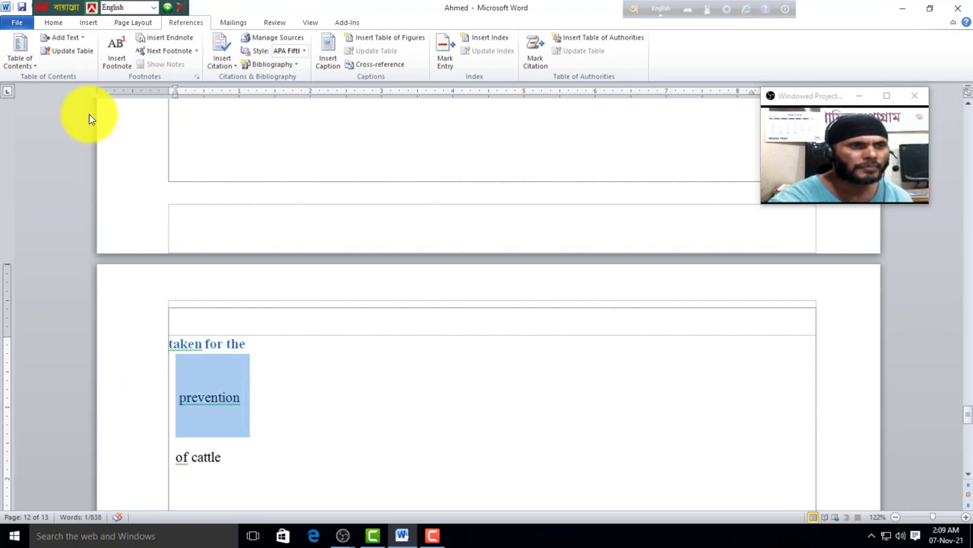
left_click(76, 36)
left_click(76, 72)
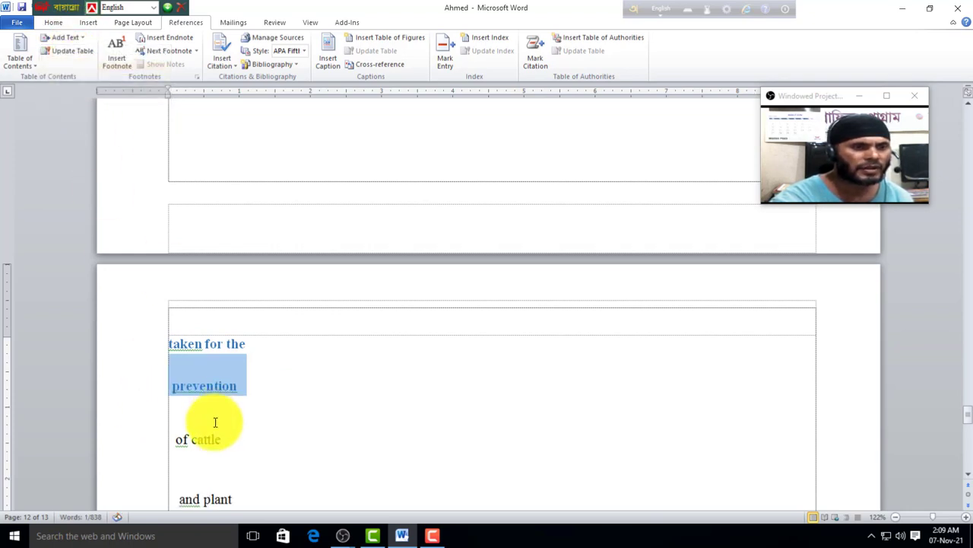
left_click(251, 426)
left_click_drag(242, 444, 184, 445)
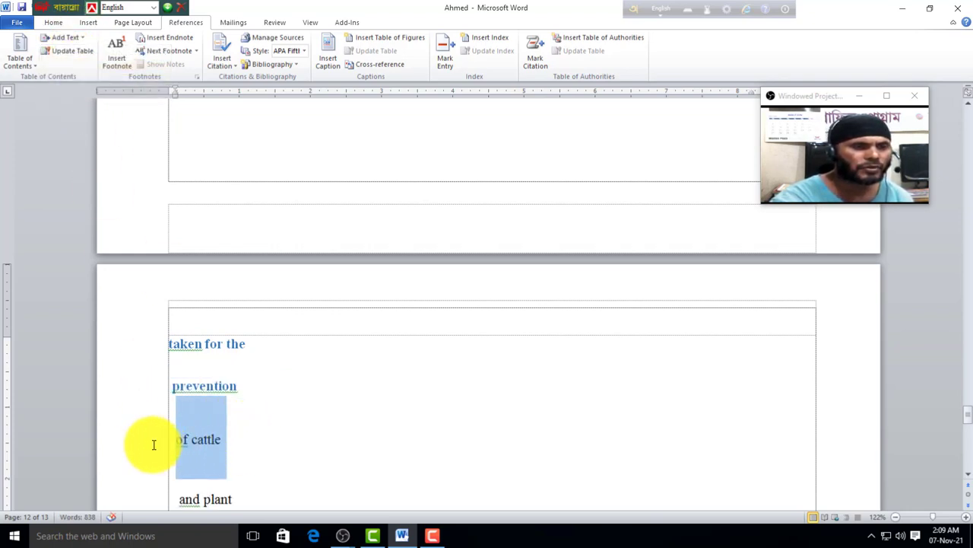
left_click(76, 40)
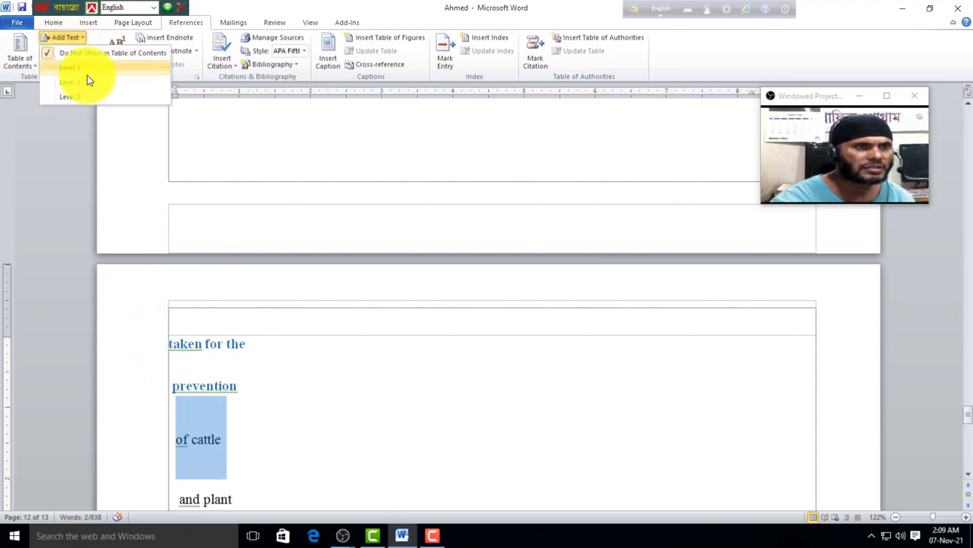
left_click(88, 85)
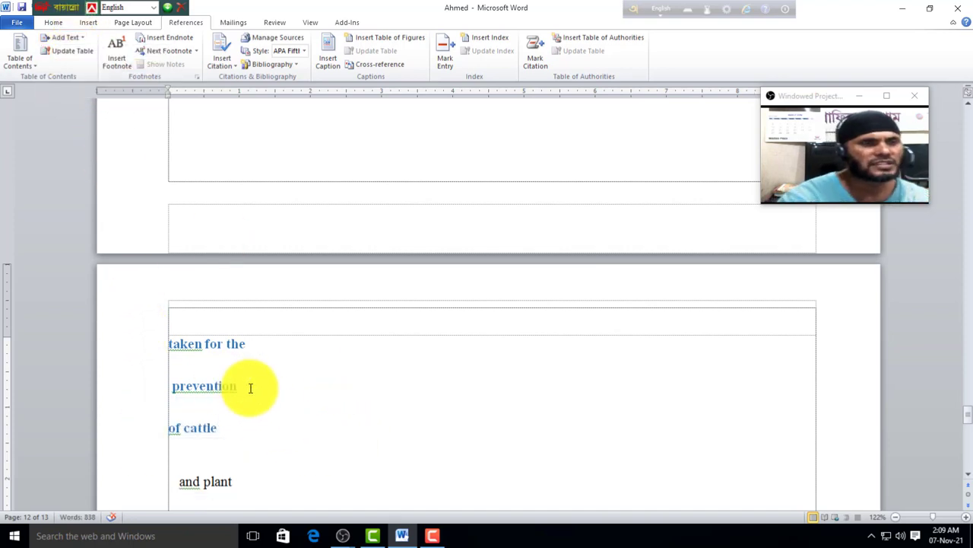
Step: Insert Automatic Table 1 as the table of contents on blank page 11
scroll(274, 392, "up", 3)
scroll(275, 393, "up", 15)
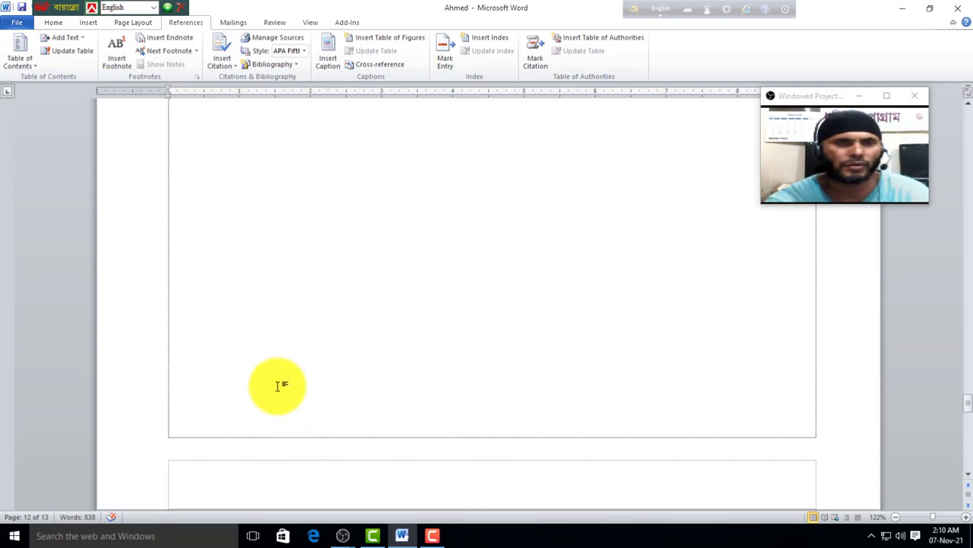
left_click(180, 321)
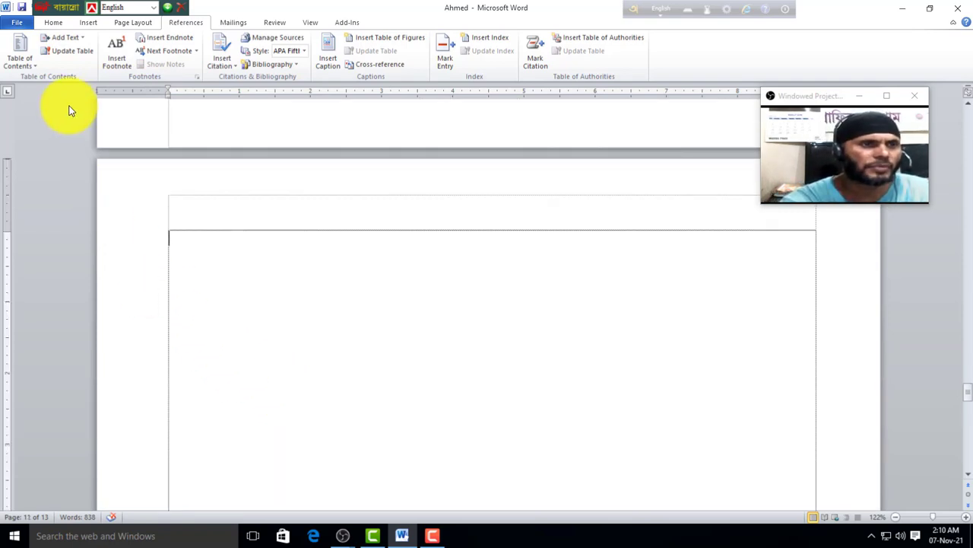
left_click(25, 66)
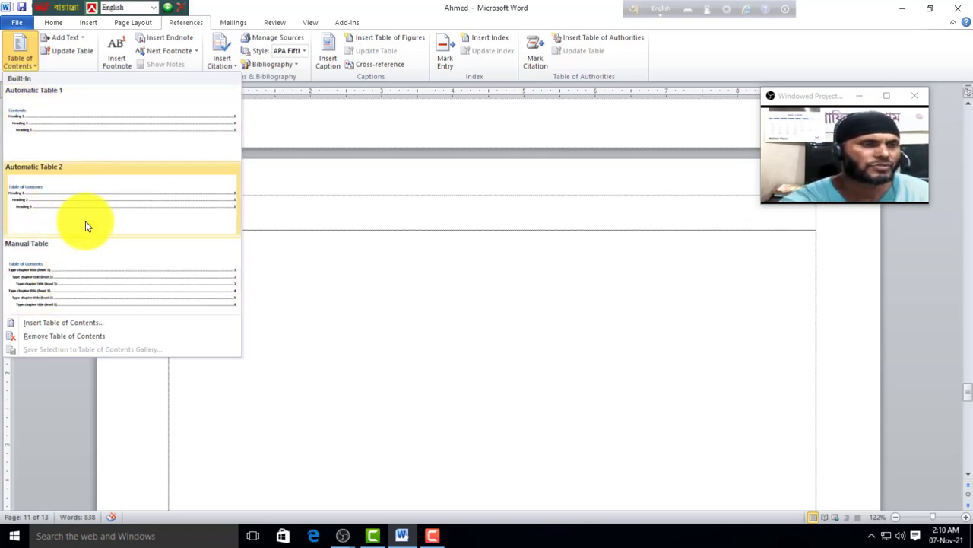
left_click(52, 122)
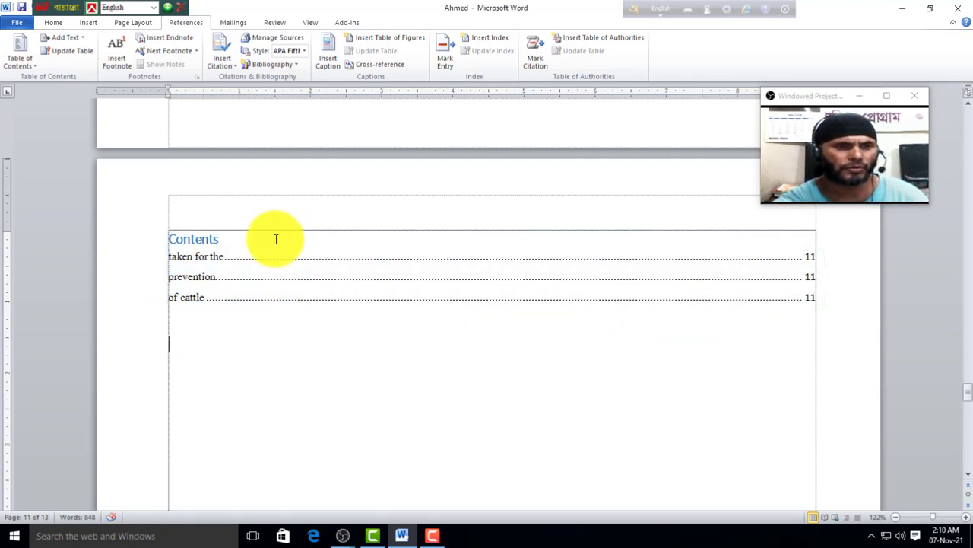
Step: Follow the contents links to the 'taken for the' and 'prevention' headings
left_click(276, 239)
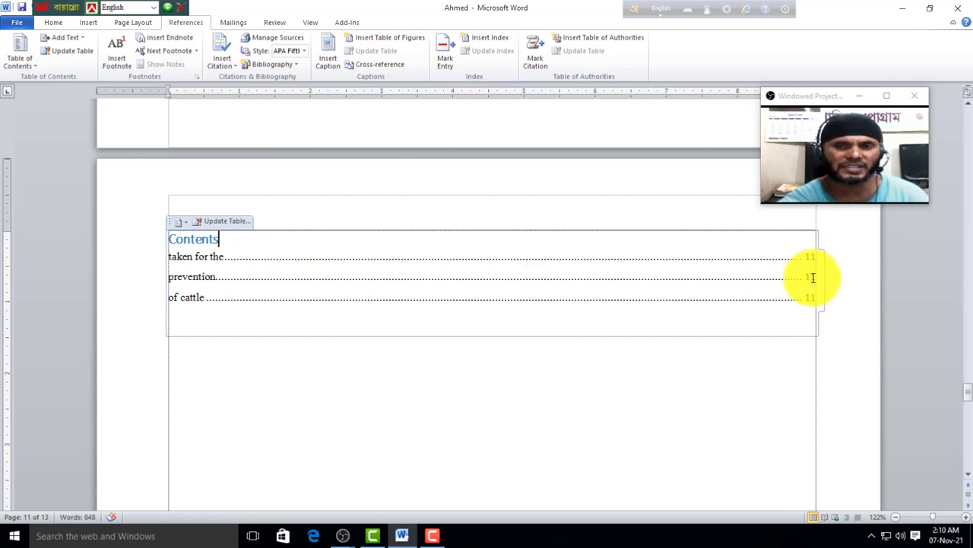
left_click(199, 262, "ctrl")
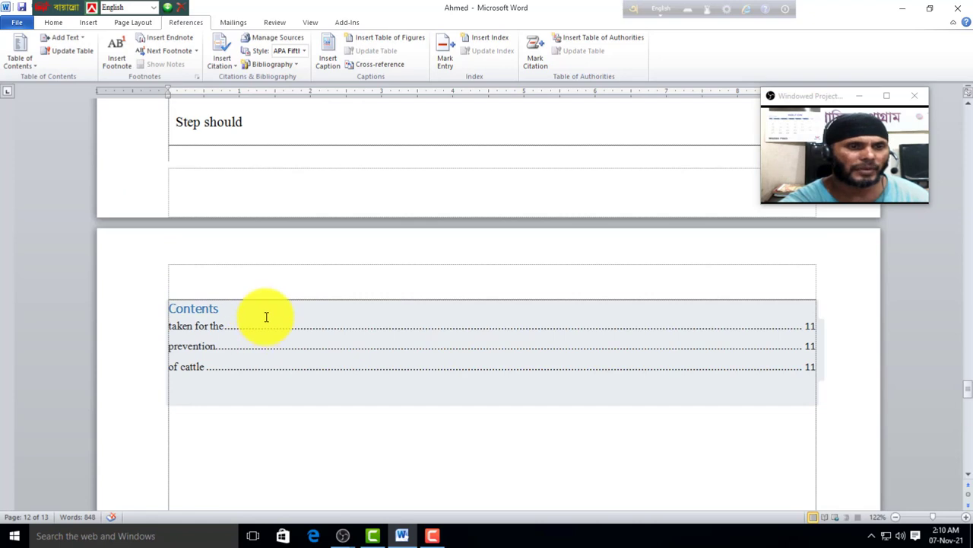
left_click(204, 352, "ctrl")
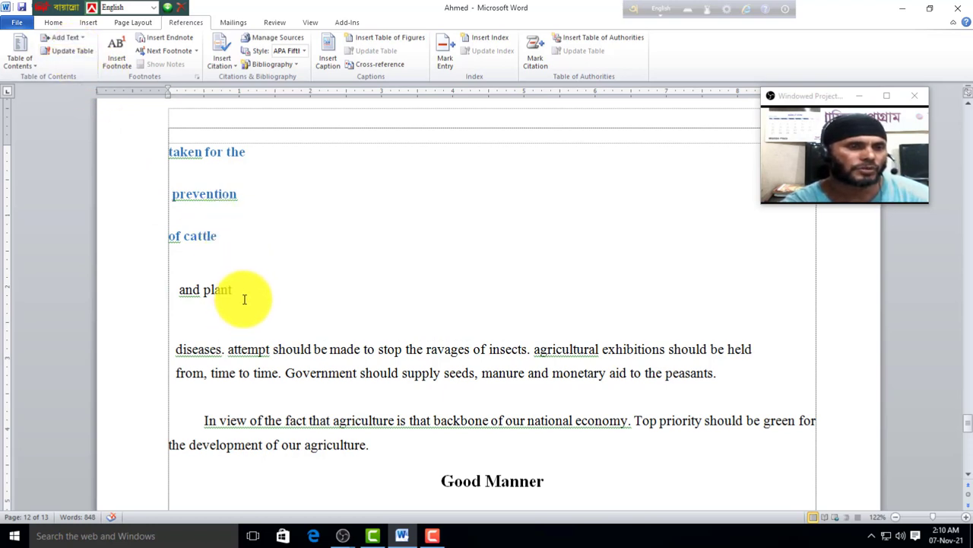
Step: Add the 'and plant' line as a Level 1 contents heading
left_click_drag(228, 282, 152, 282)
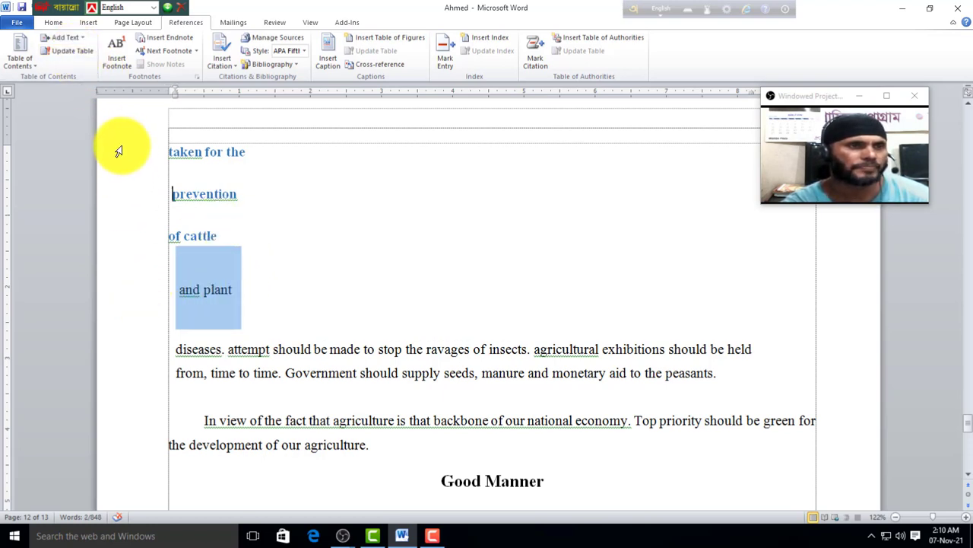
left_click(66, 36)
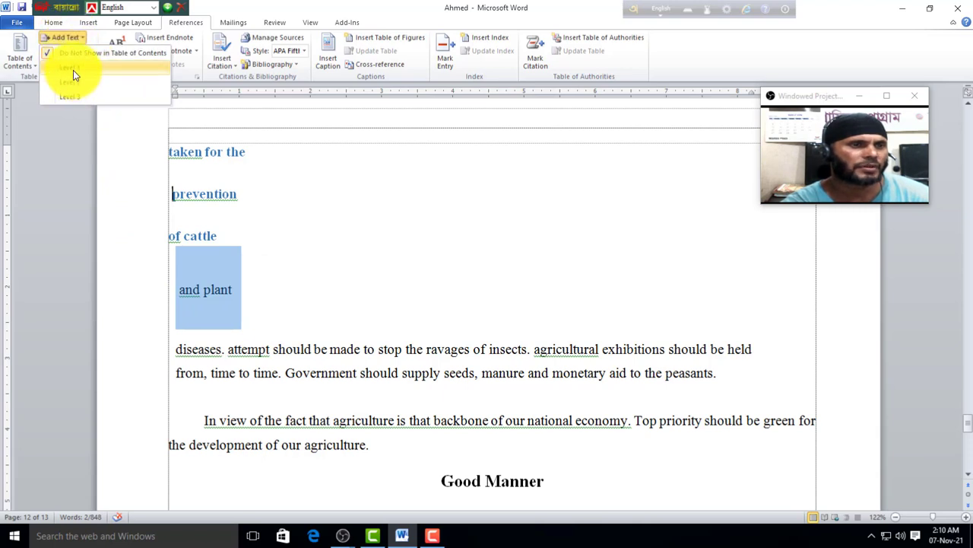
left_click(73, 68)
Step: Update the entire table of contents and follow its new 'and plant' entry
scroll(271, 311, "up", 8)
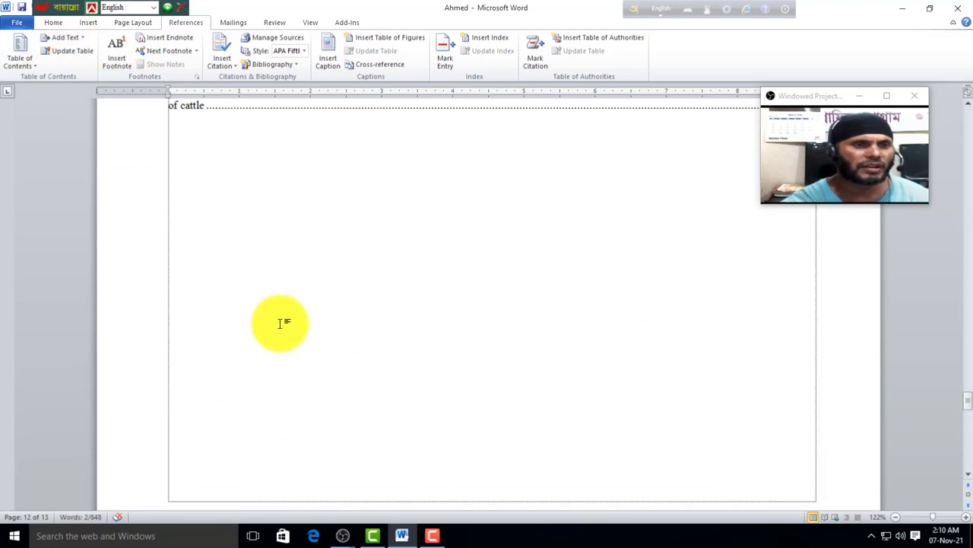
scroll(281, 324, "up", 2)
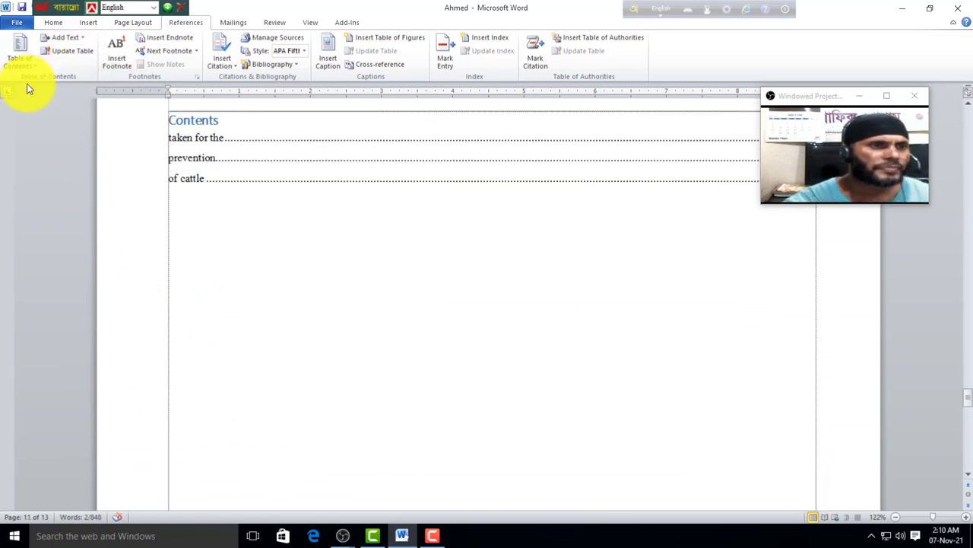
left_click(189, 171)
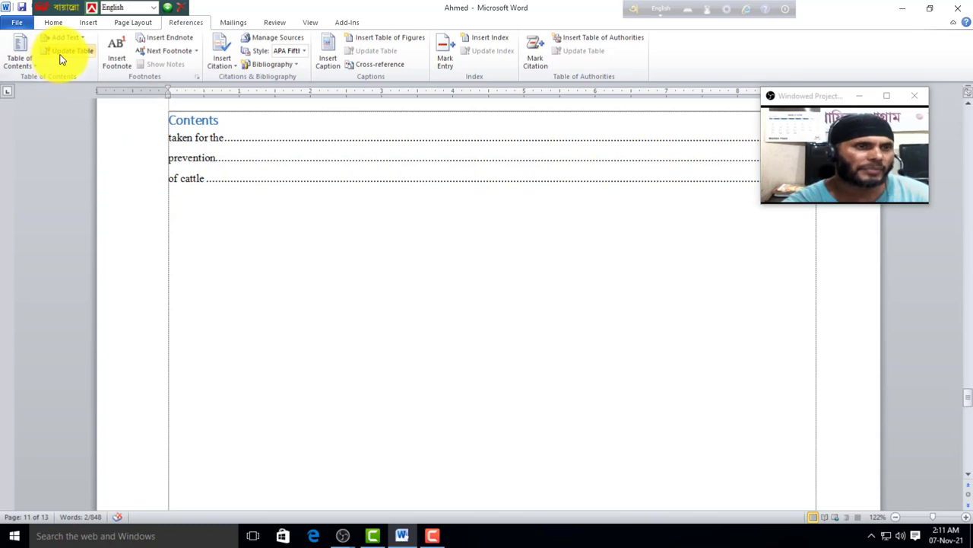
left_click(67, 51)
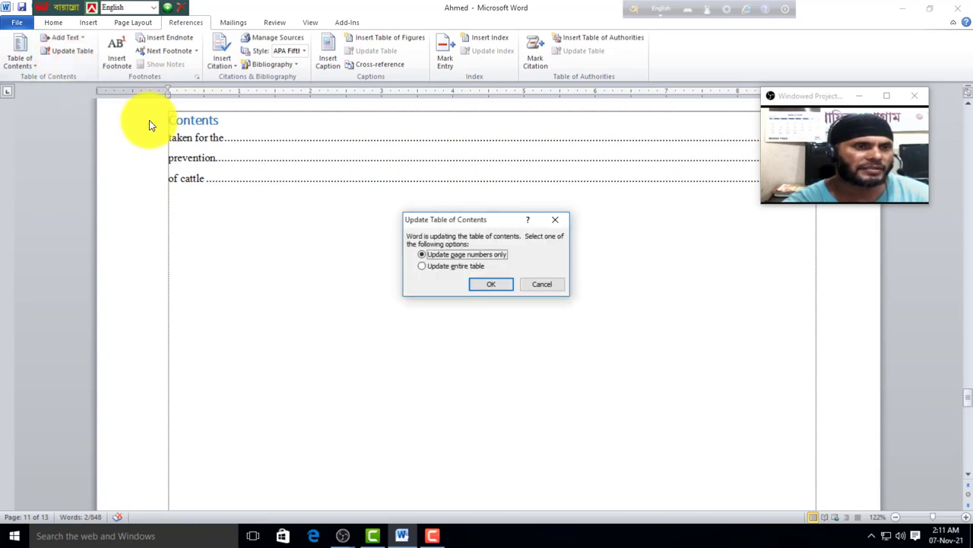
left_click(424, 266)
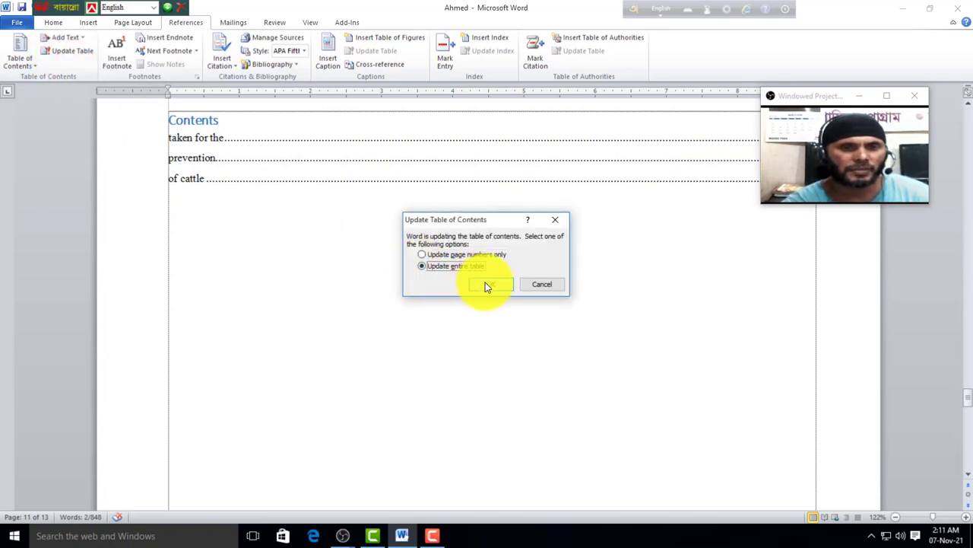
left_click(486, 284)
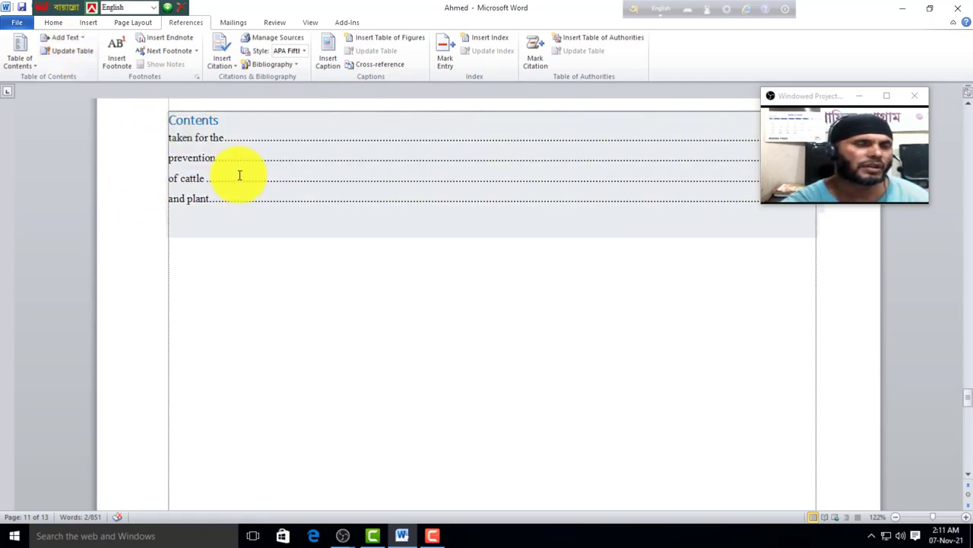
left_click(251, 130)
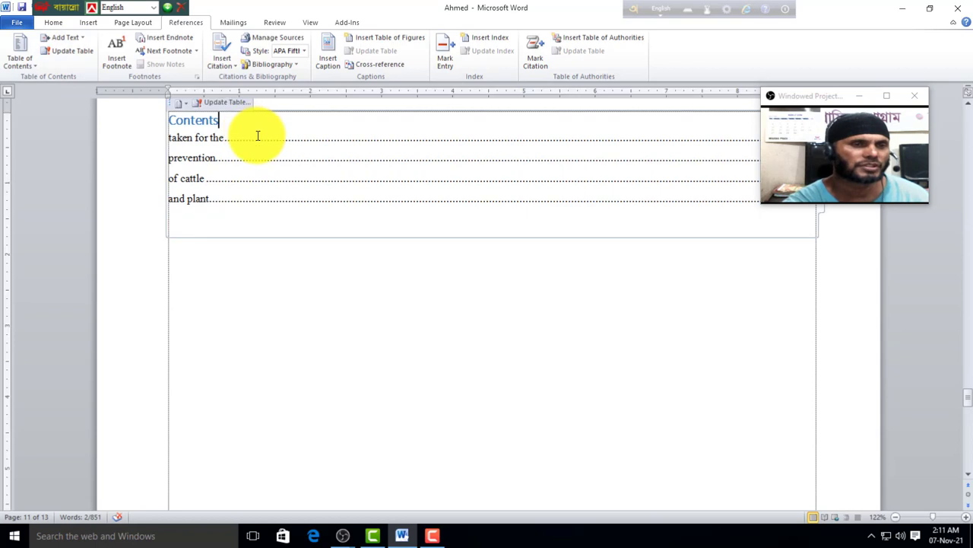
left_click(198, 205, "ctrl")
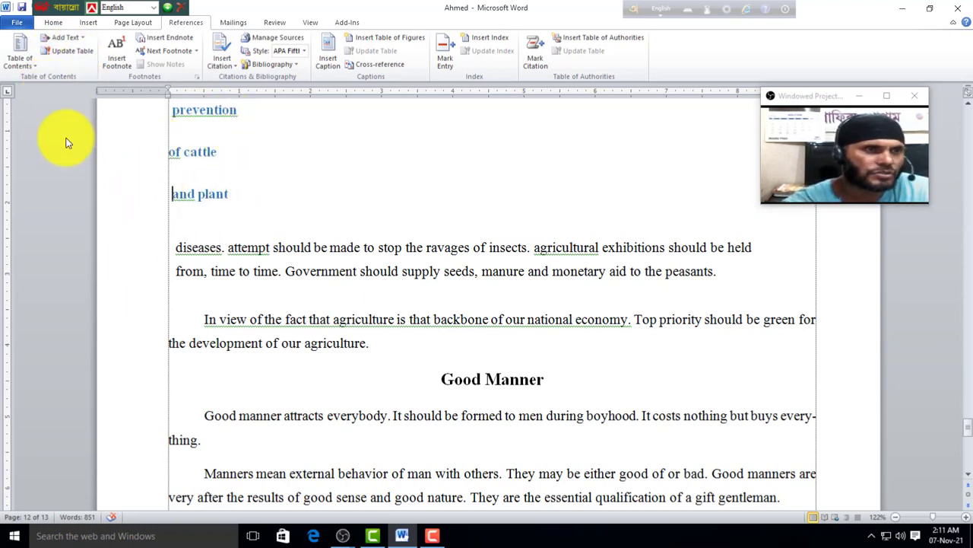
Step: Remove the automatic table of contents, then delete the equation-and-symbols line above the date
left_click(34, 66)
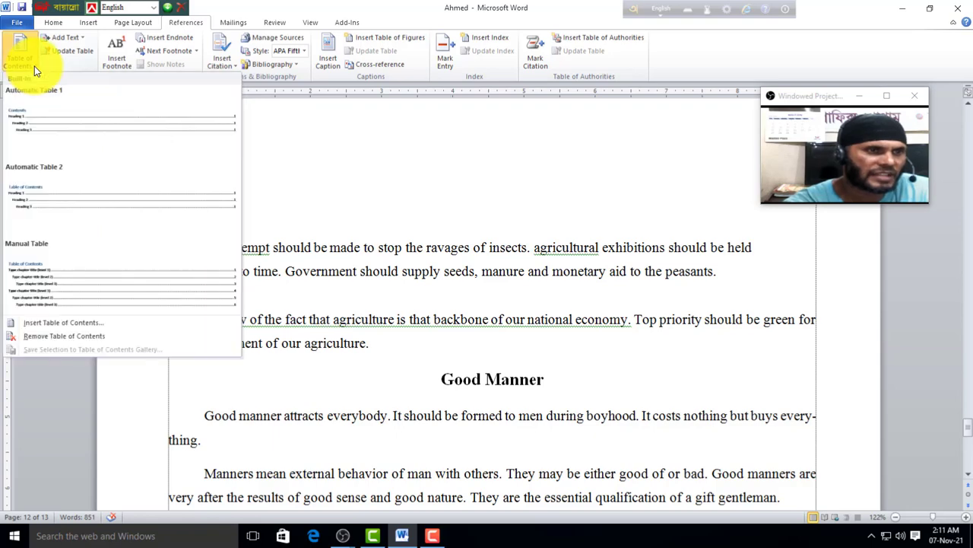
left_click(66, 342)
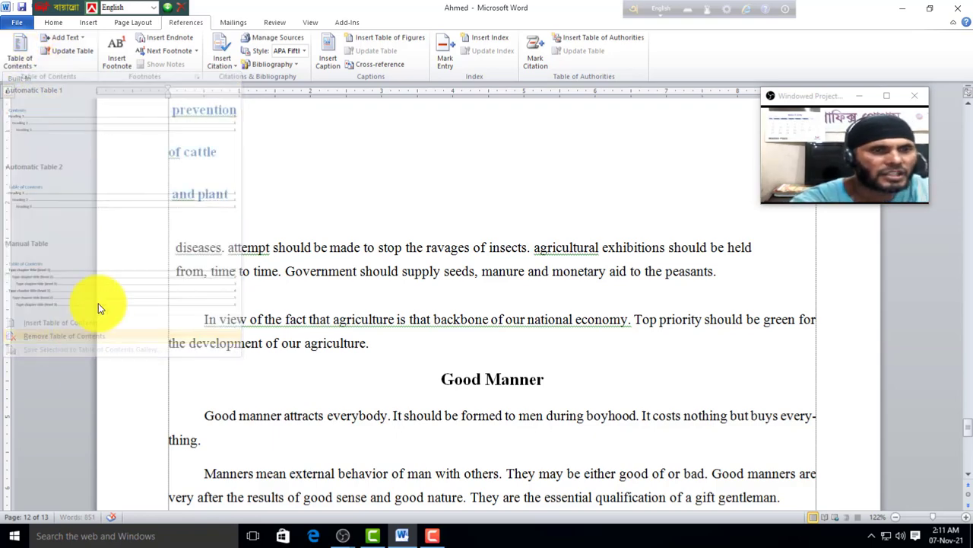
scroll(287, 325, "up", 5)
scroll(287, 326, "up", 10)
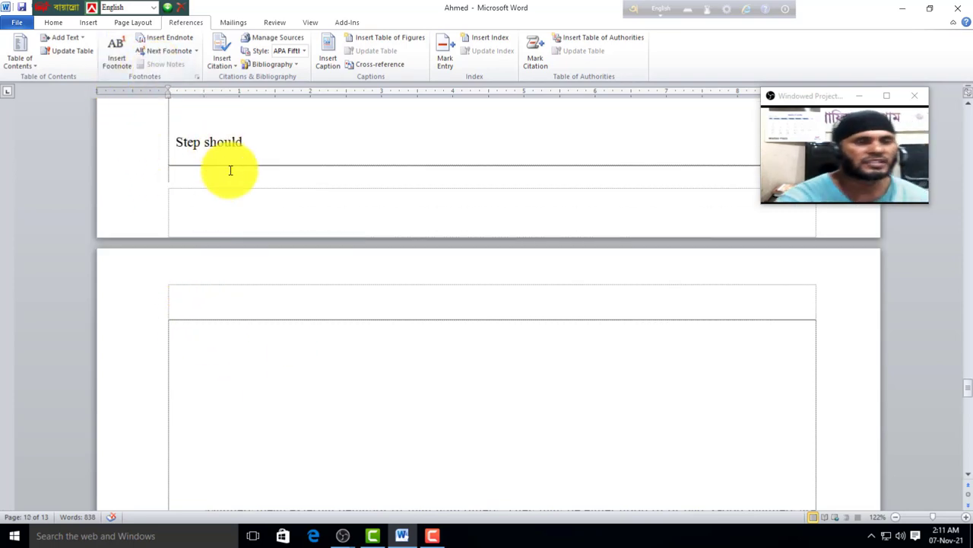
scroll(270, 256, "up", 3)
scroll(276, 260, "up", 3)
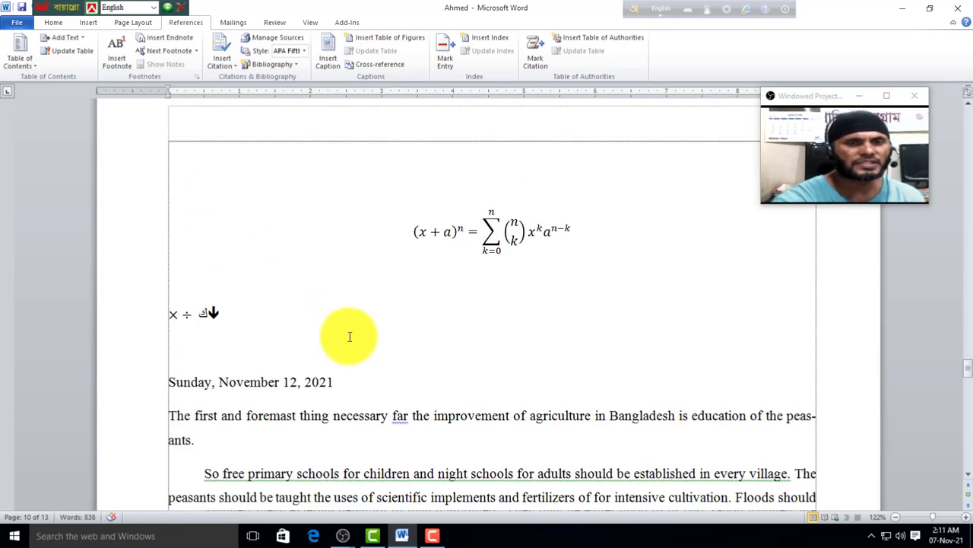
left_click_drag(393, 224, 496, 315)
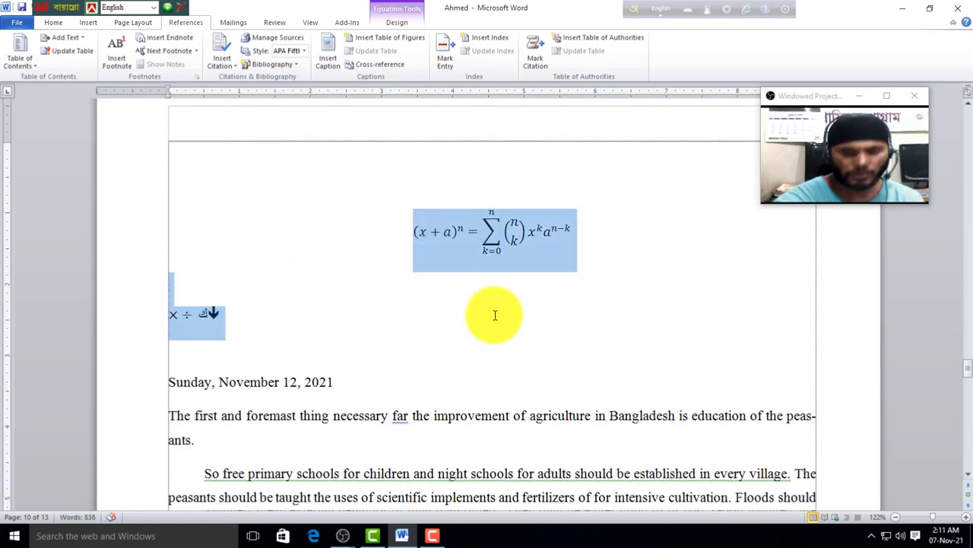
key("Delete")
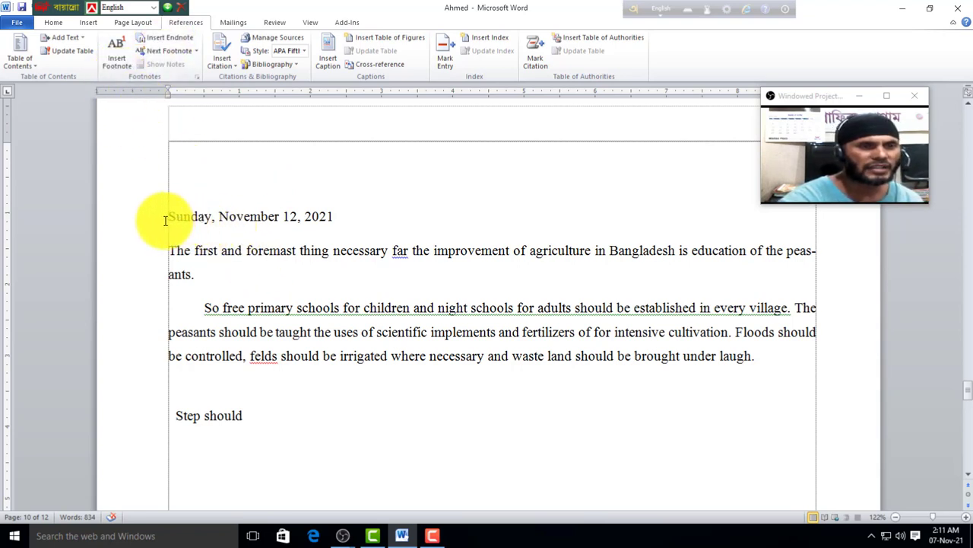
Step: Add a footnote after 'Sunday' with the placeholder note text 'jd;ldkdldkdk'
left_click_drag(165, 220, 212, 221)
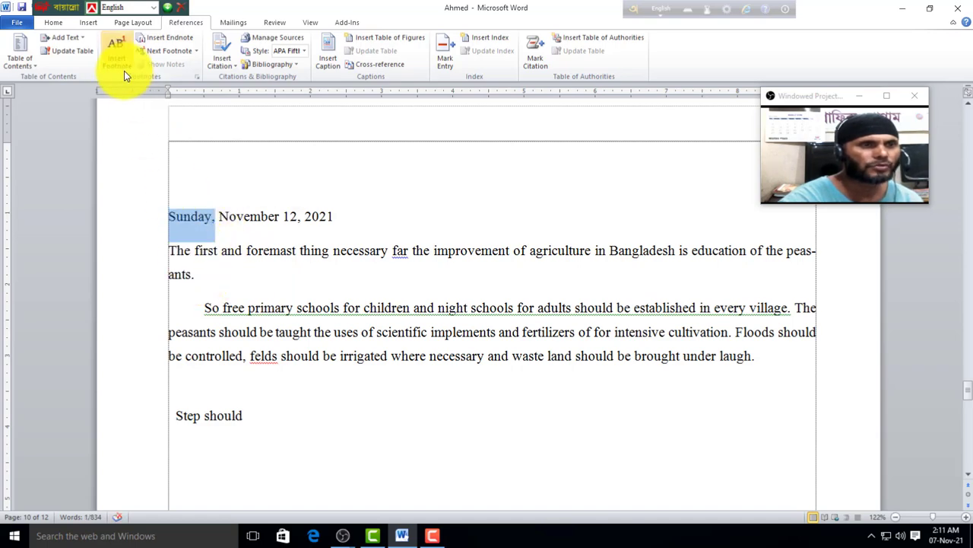
left_click(118, 61)
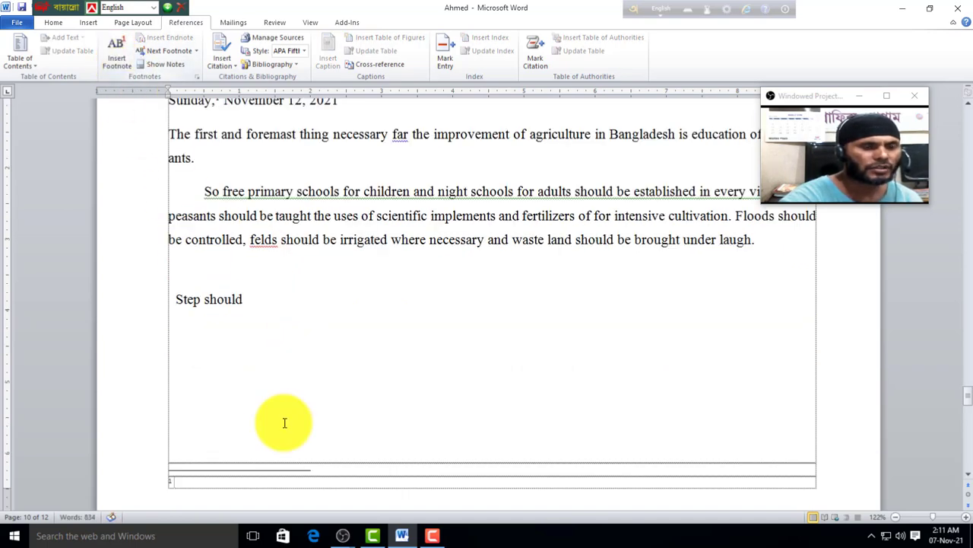
scroll(282, 419, "down", 1)
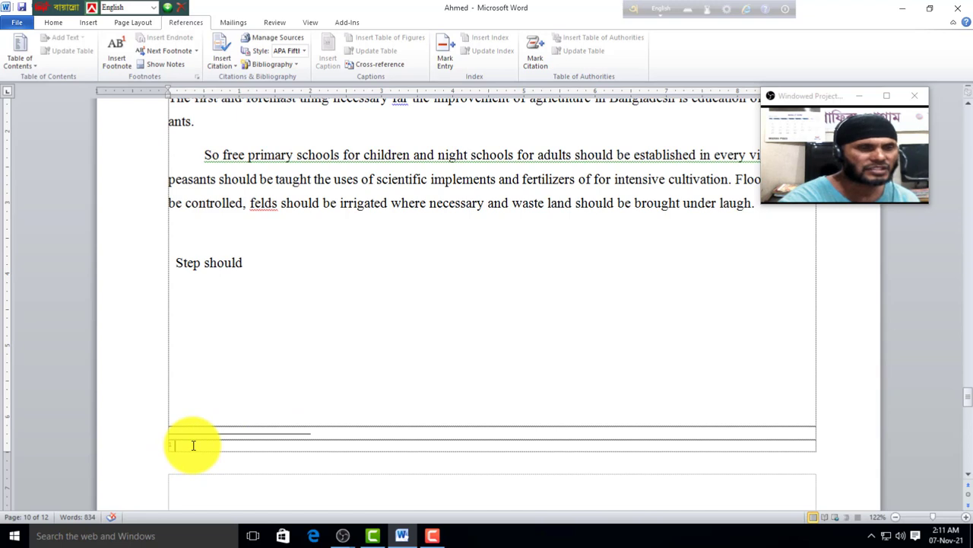
scroll(227, 346, "up", 1)
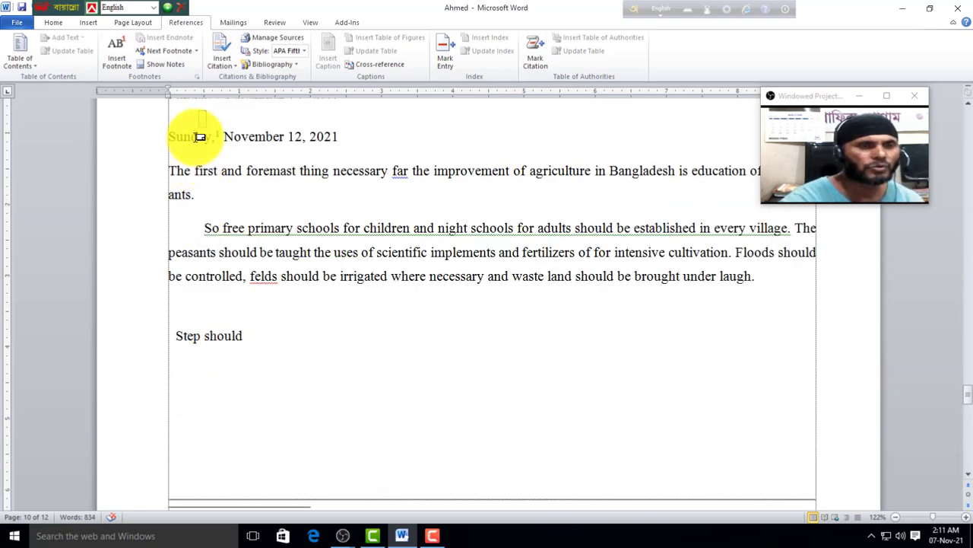
scroll(220, 418, "down", 2)
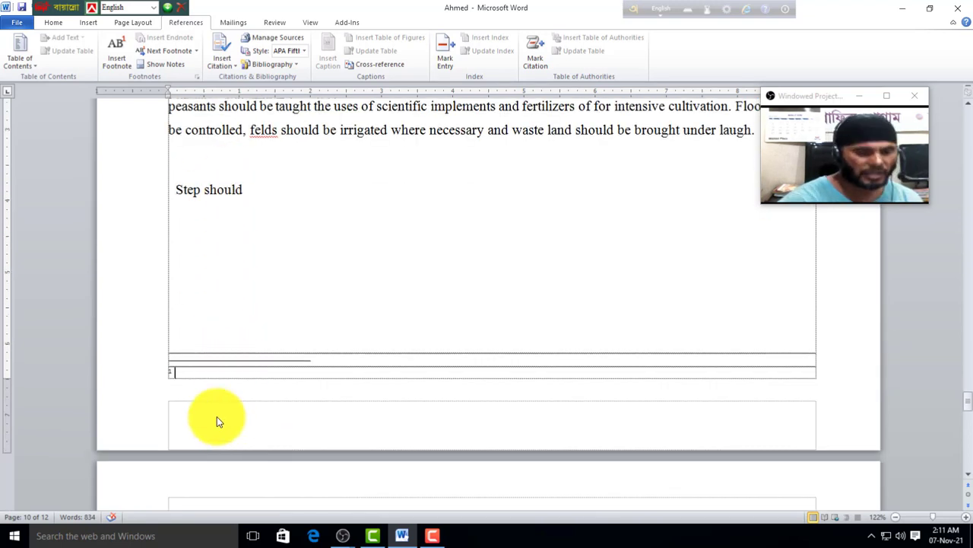
type("jd;ldkdldkdk")
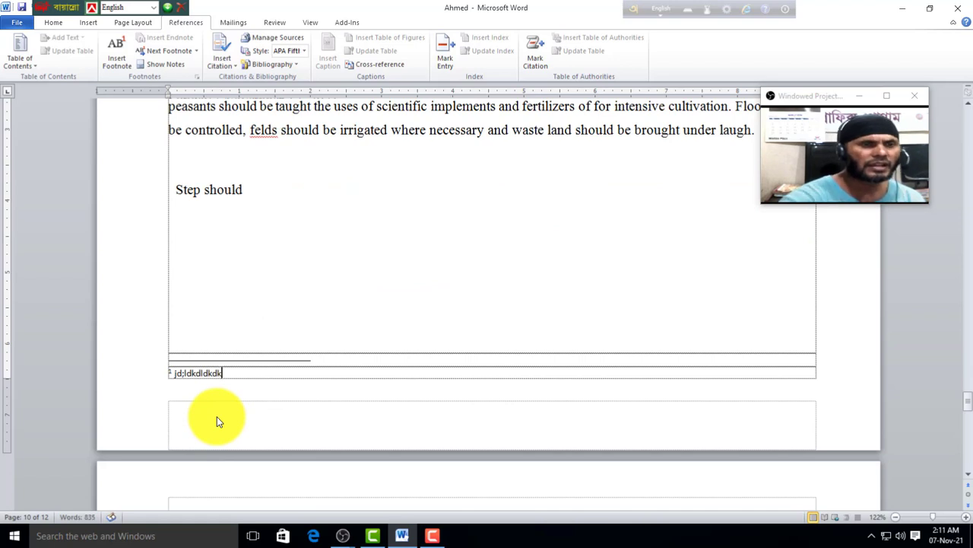
scroll(216, 416, "up", 3)
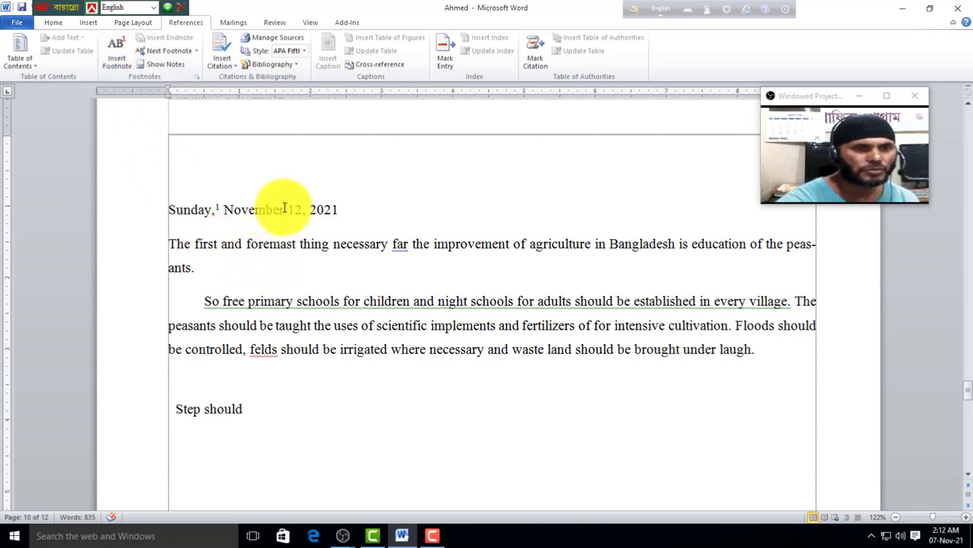
Step: Add a second footnote after the word 'foremast'
double_click(270, 243)
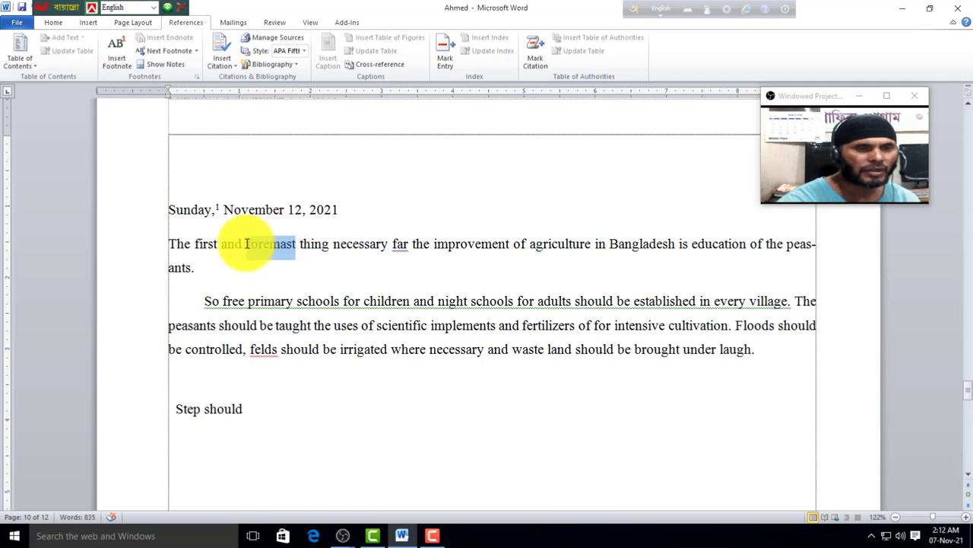
left_click(122, 67)
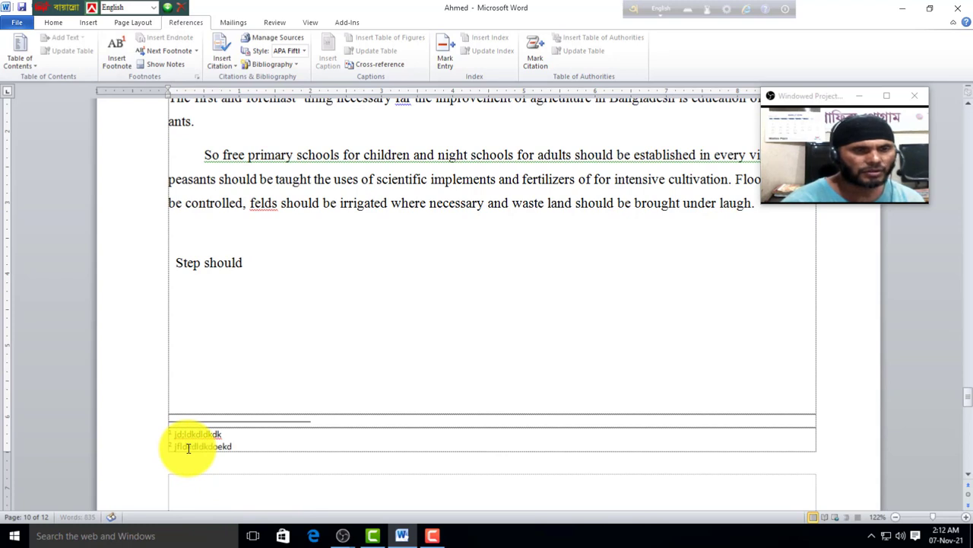
scroll(193, 447, "up", 3)
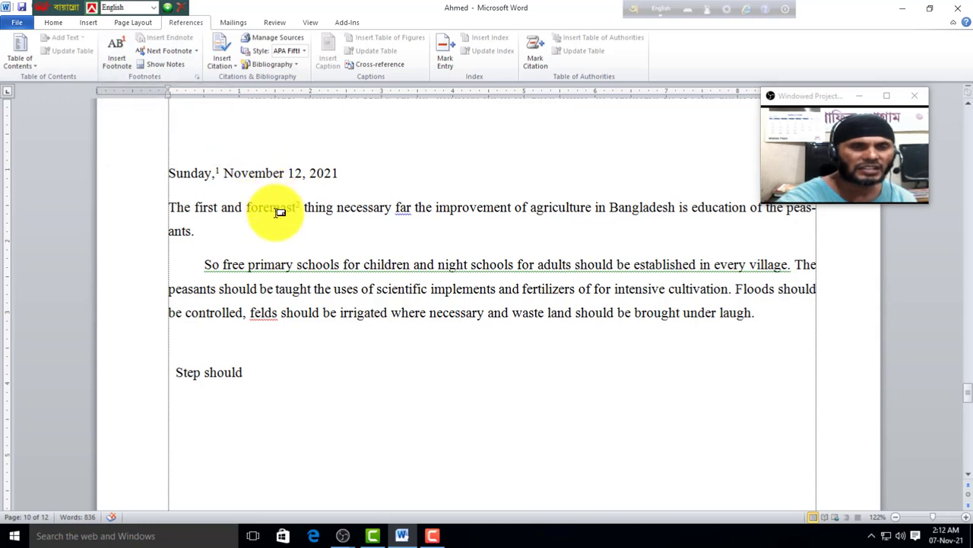
Step: Check footnote 2's text, then select 'improvement' in the opening paragraph
double_click(295, 207)
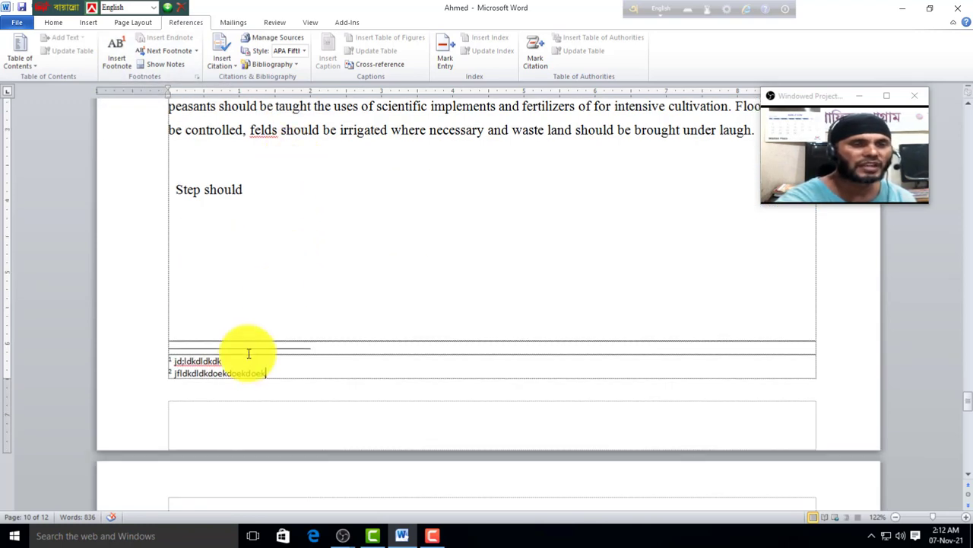
scroll(227, 377, "up", 3)
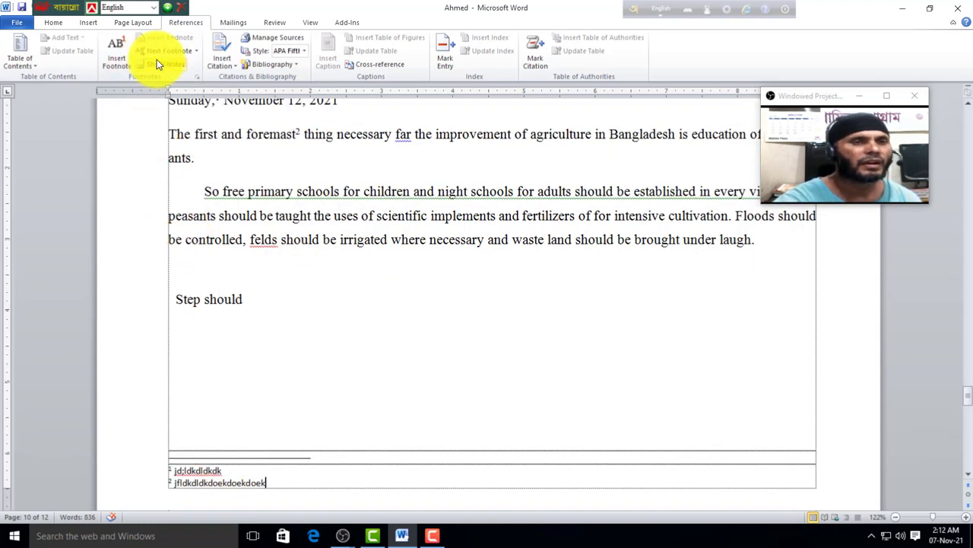
scroll(343, 220, "up", 1)
left_click_drag(512, 169, 439, 169)
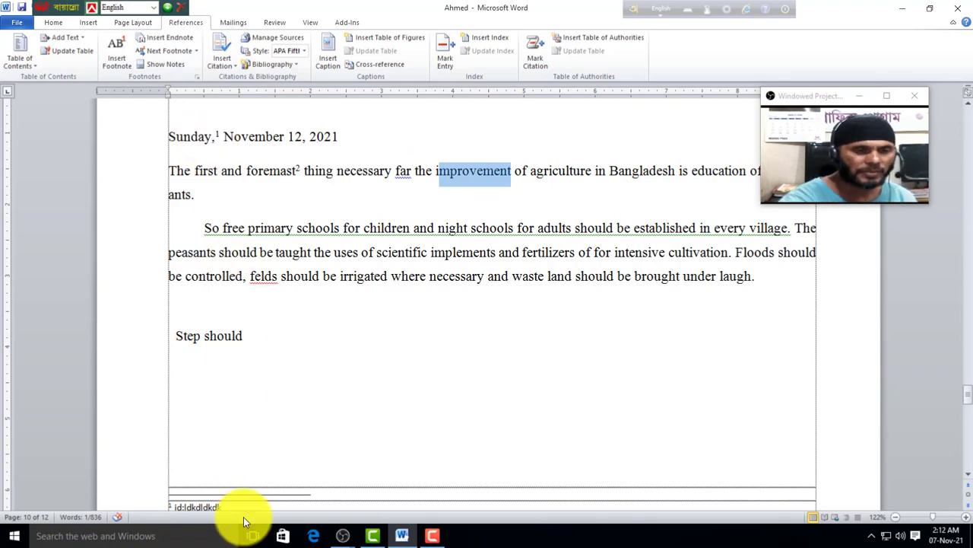
Step: Insert endnotes after 'improvement' and after 'schools' in 'night schools', then return to the body text
left_click(168, 37)
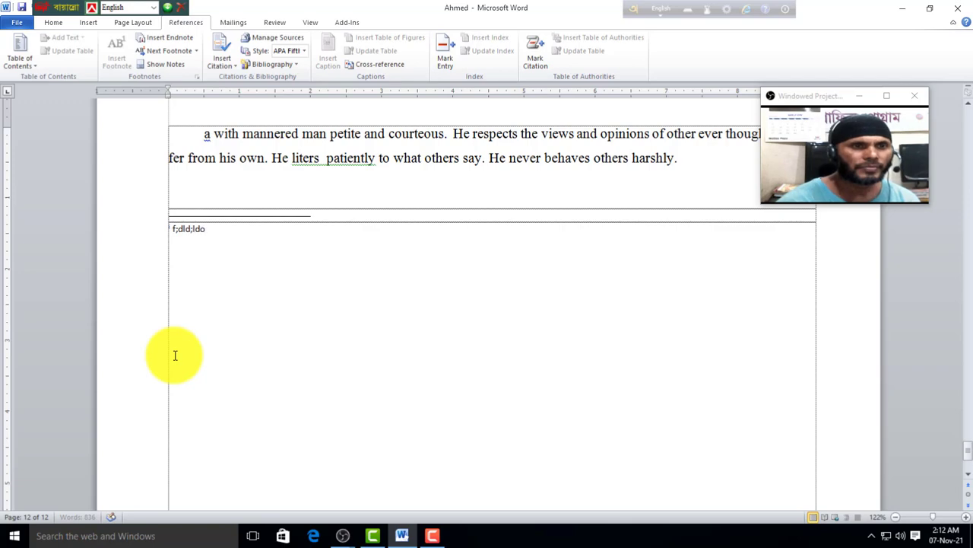
scroll(248, 358, "up", 15)
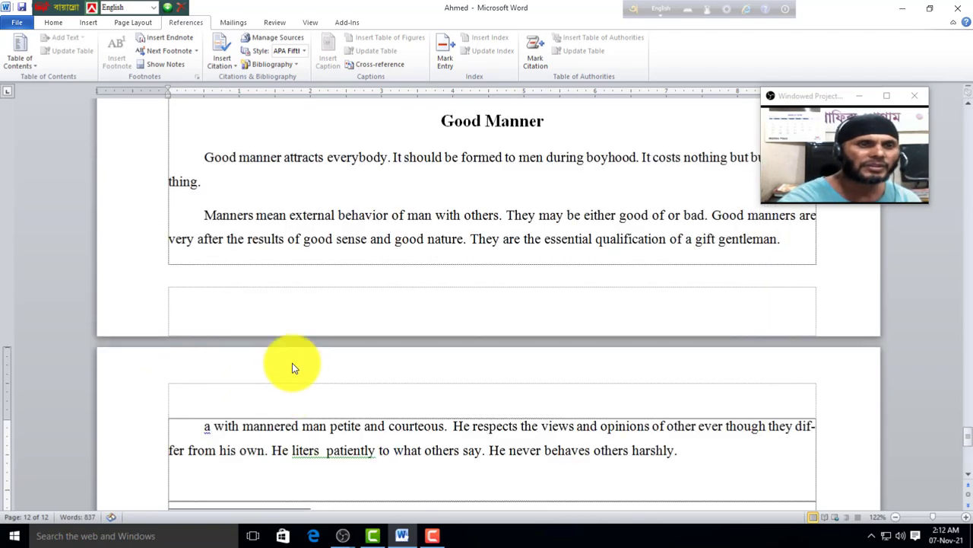
scroll(322, 342, "up", 10)
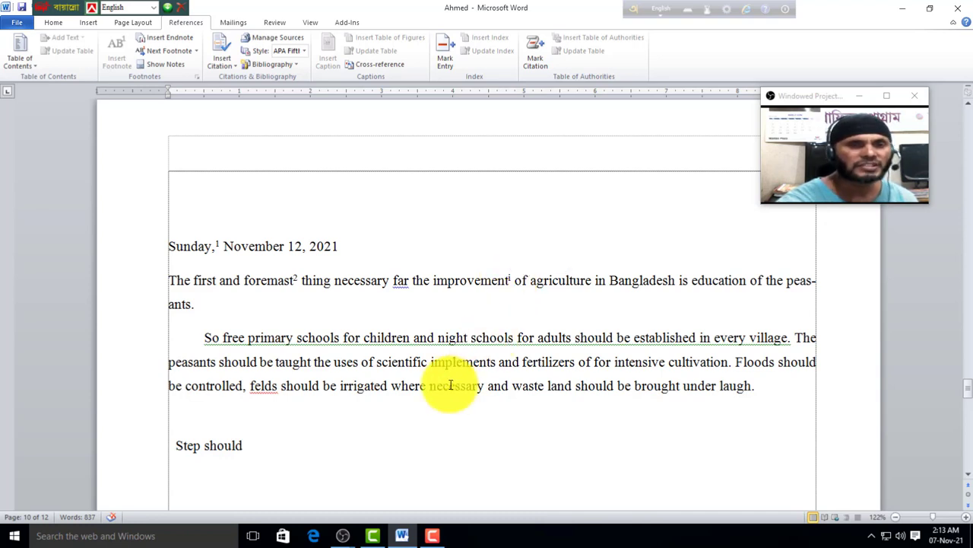
left_click_drag(515, 342, 470, 339)
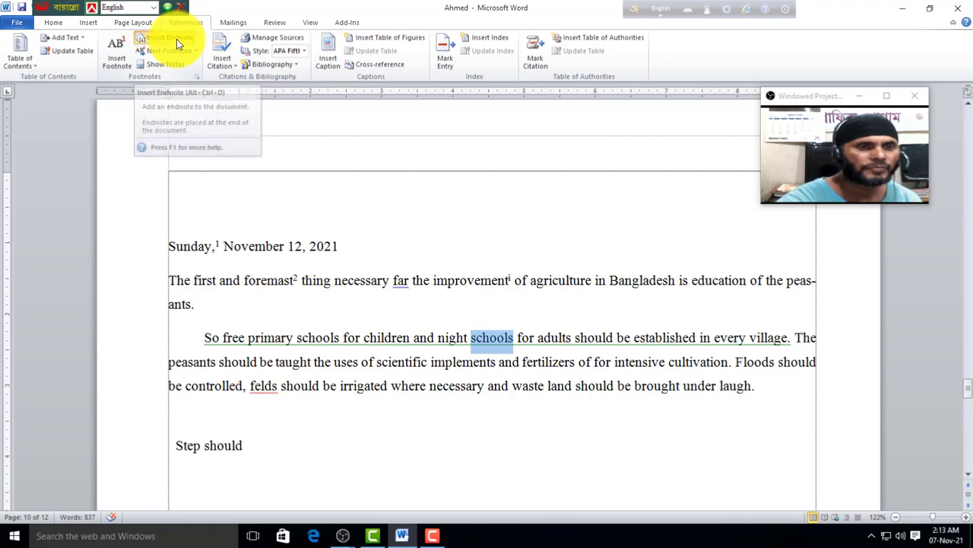
left_click(176, 39)
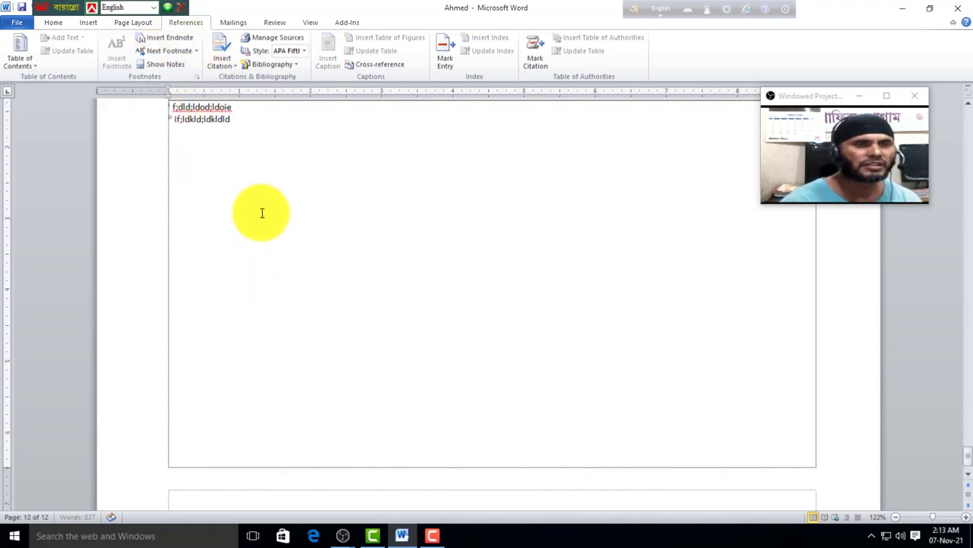
scroll(203, 139, "up", 2)
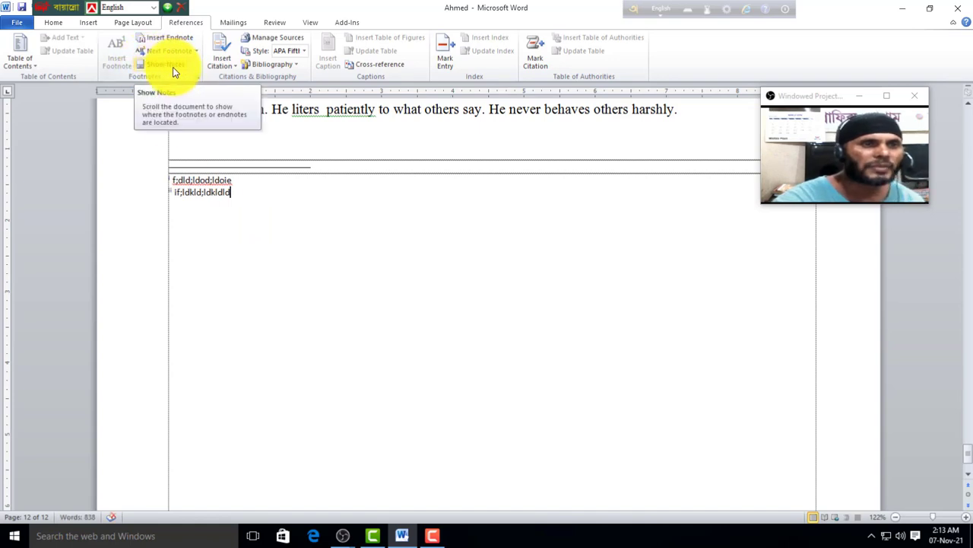
left_click(172, 67)
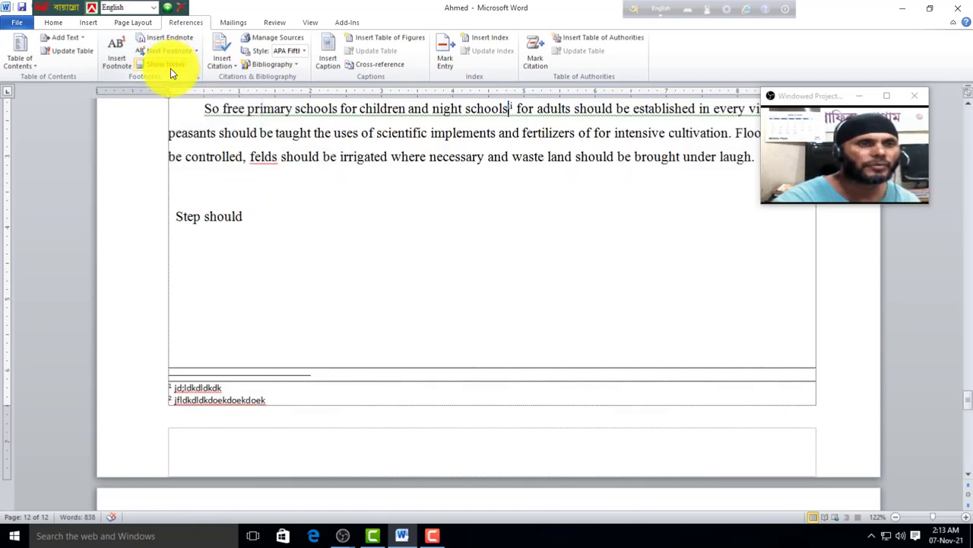
Step: View the footnote area, then switch to the endnote area on page 12
left_click(183, 64)
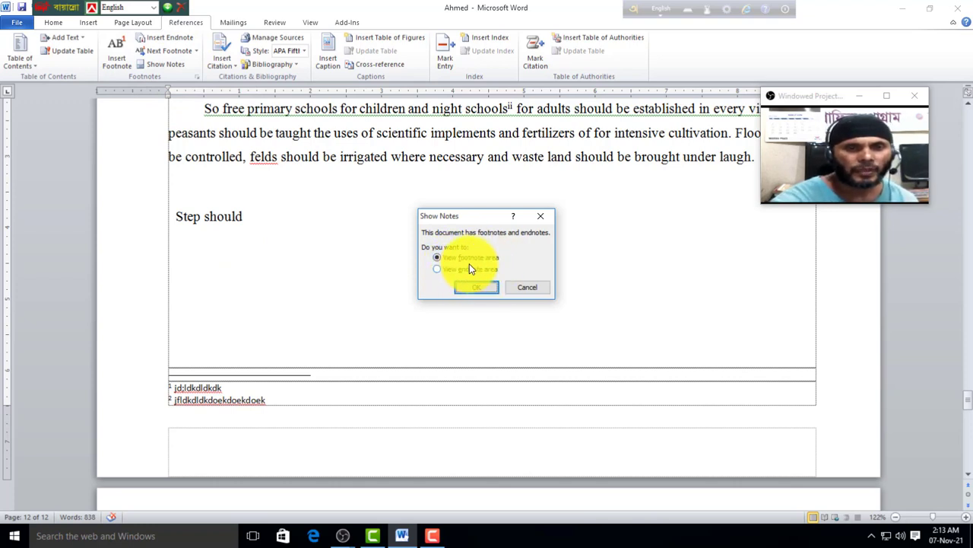
left_click(484, 288)
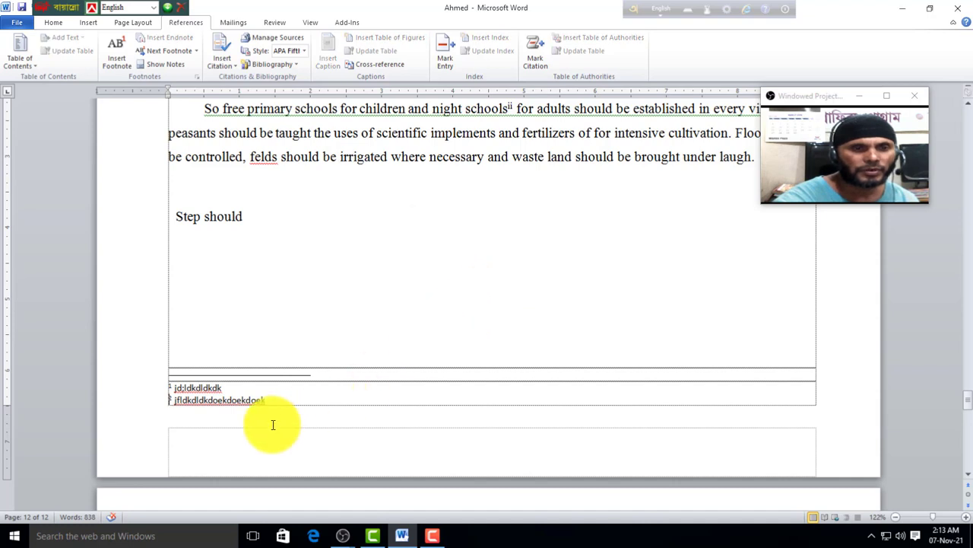
left_click(163, 64)
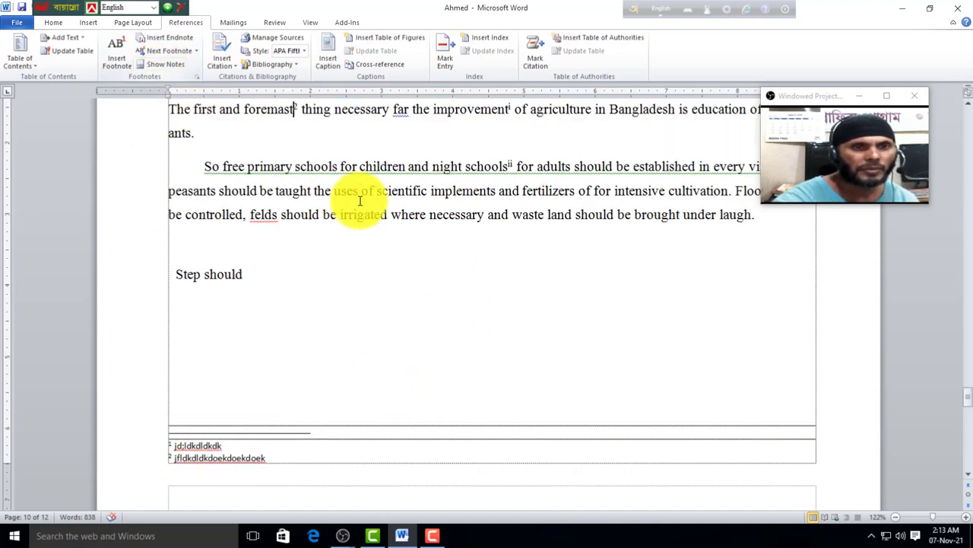
left_click(163, 64)
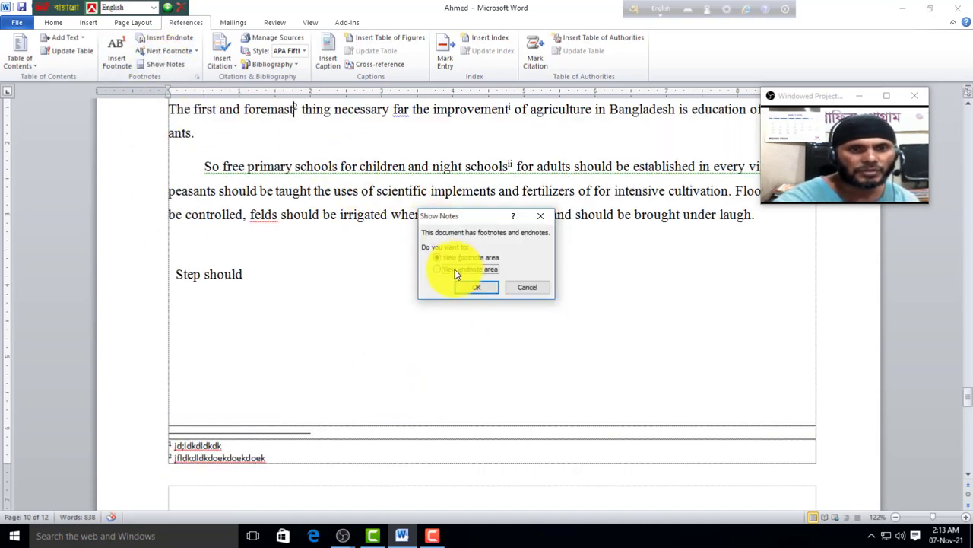
left_click(473, 287)
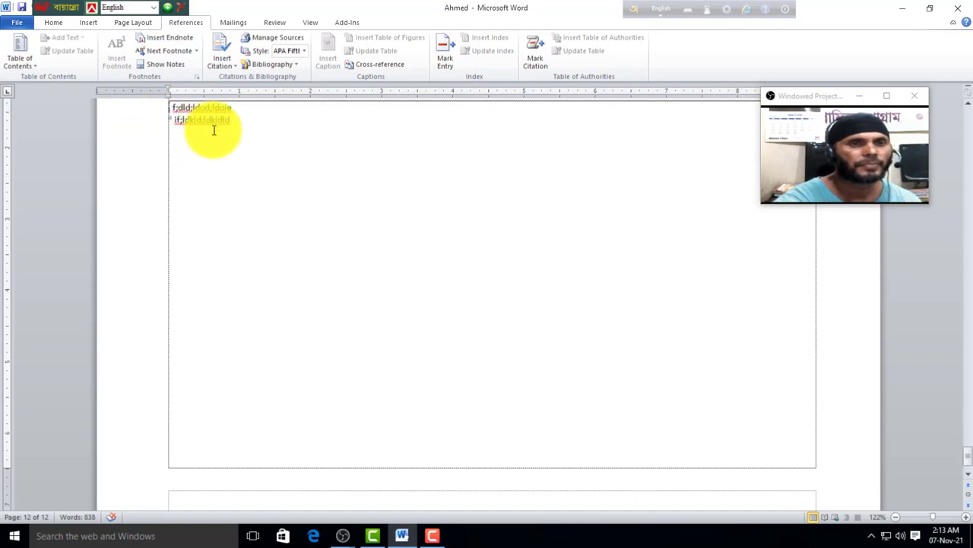
scroll(213, 126, "up", 3)
scroll(254, 207, "up", 10)
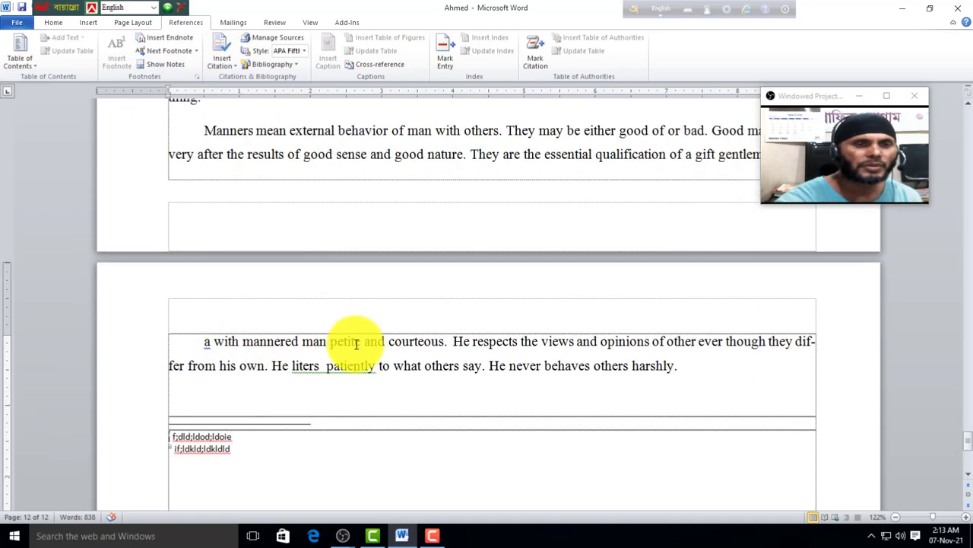
Step: Replace the Good Manner heading with a citation to a new Book source: author 'add', year '2003dd'
left_click(311, 337)
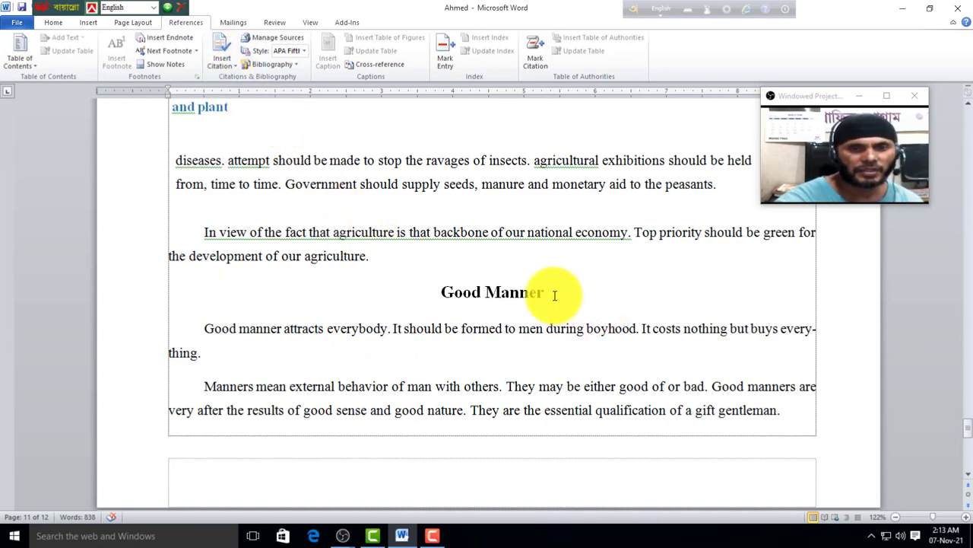
left_click_drag(554, 295, 406, 280)
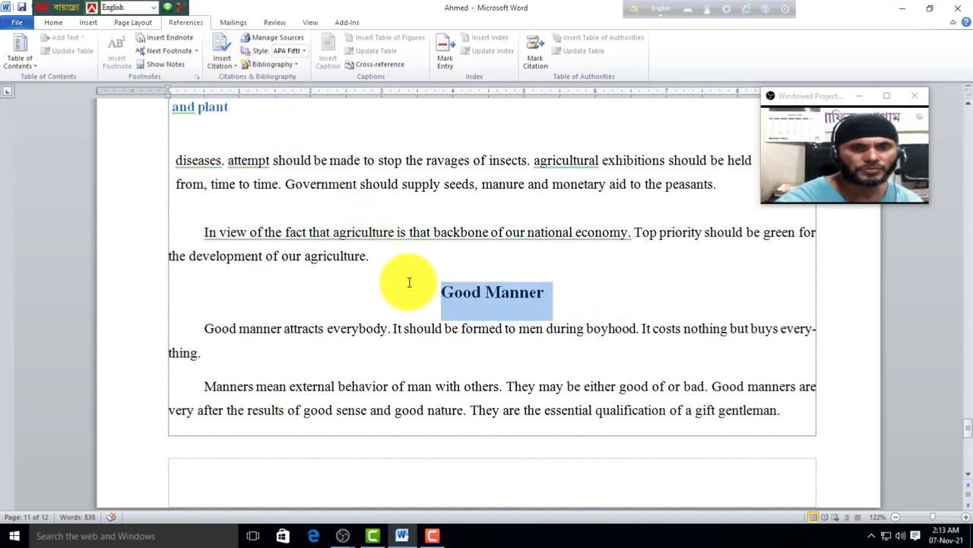
left_click(235, 65)
left_click(246, 79)
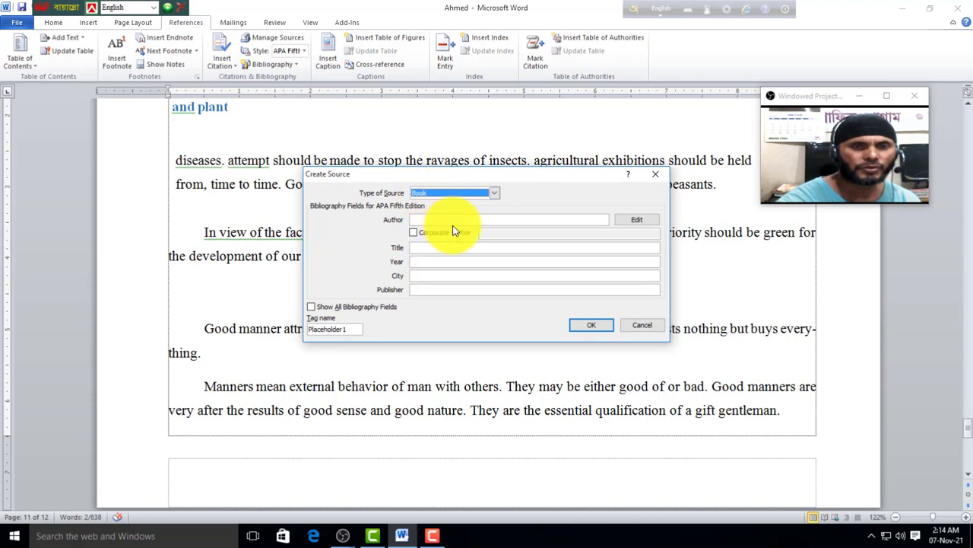
left_click(491, 197)
left_click(441, 213)
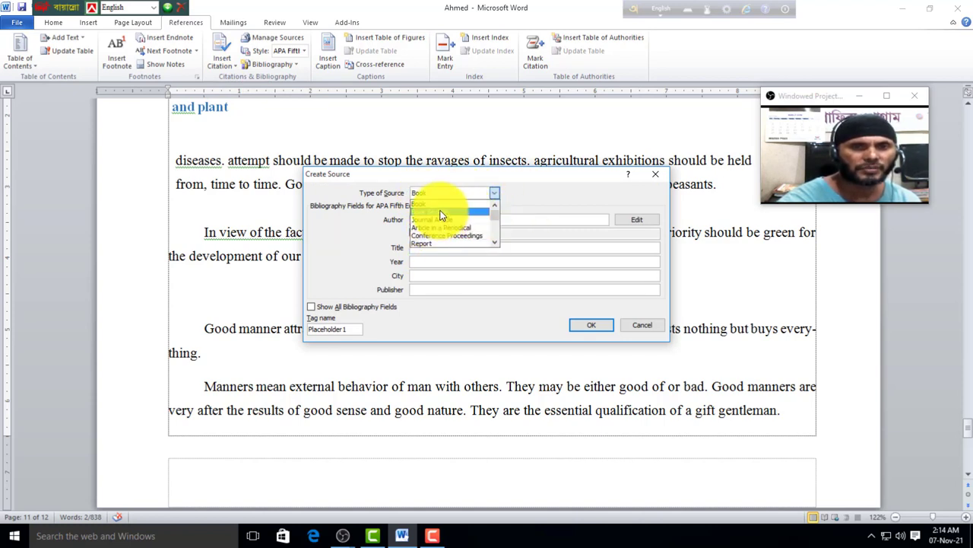
left_click(434, 219)
type("add")
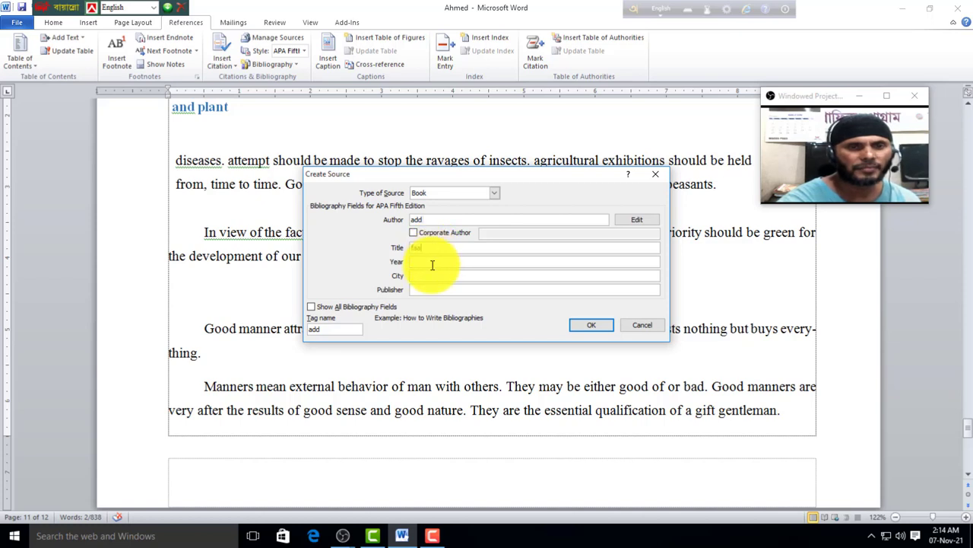
key("BackSpace")
type("2")
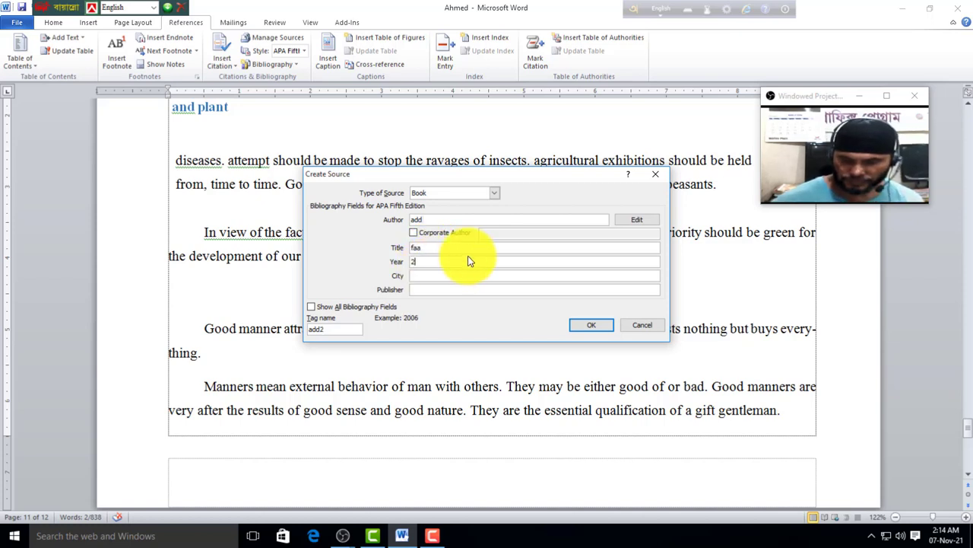
type("003")
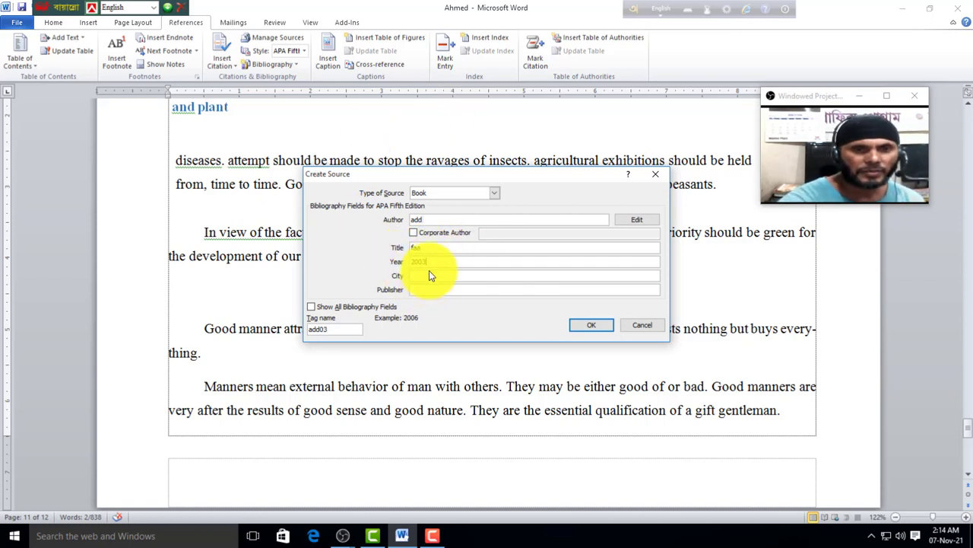
type("dd")
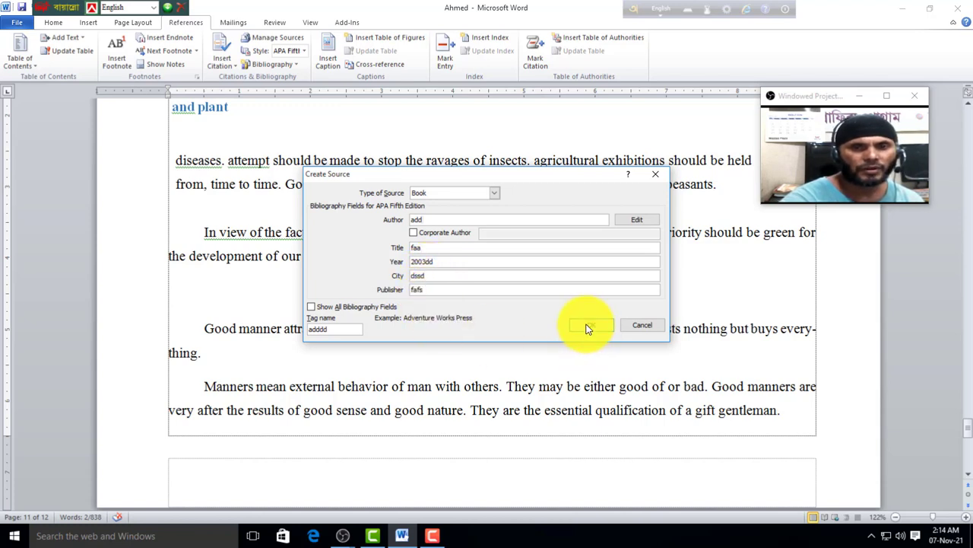
left_click(587, 328)
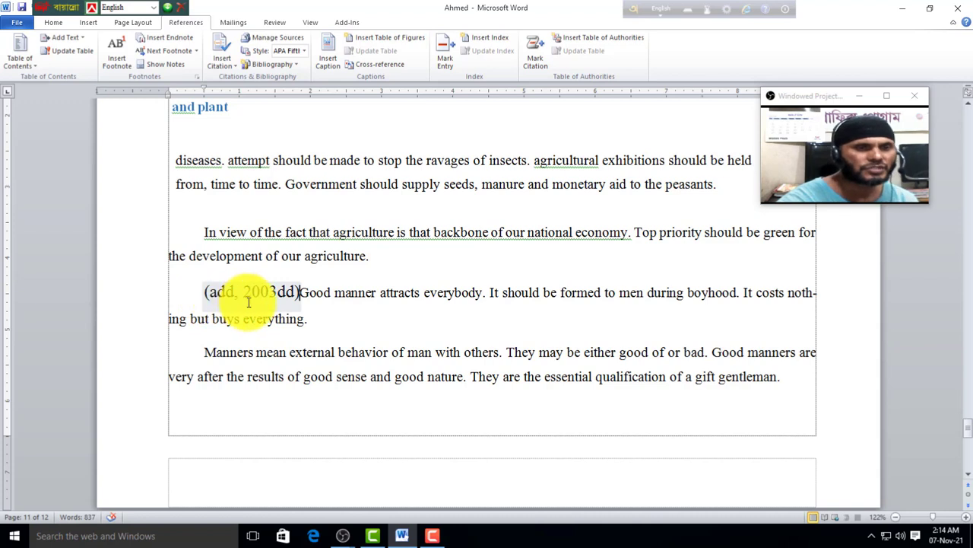
Step: Review the citation's source details and close them without changes
left_click(281, 289)
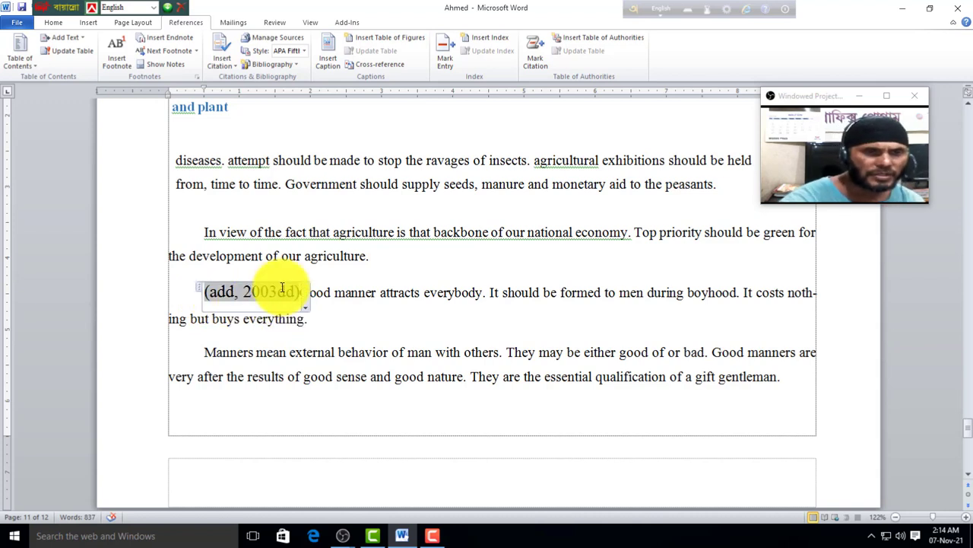
left_click(302, 294)
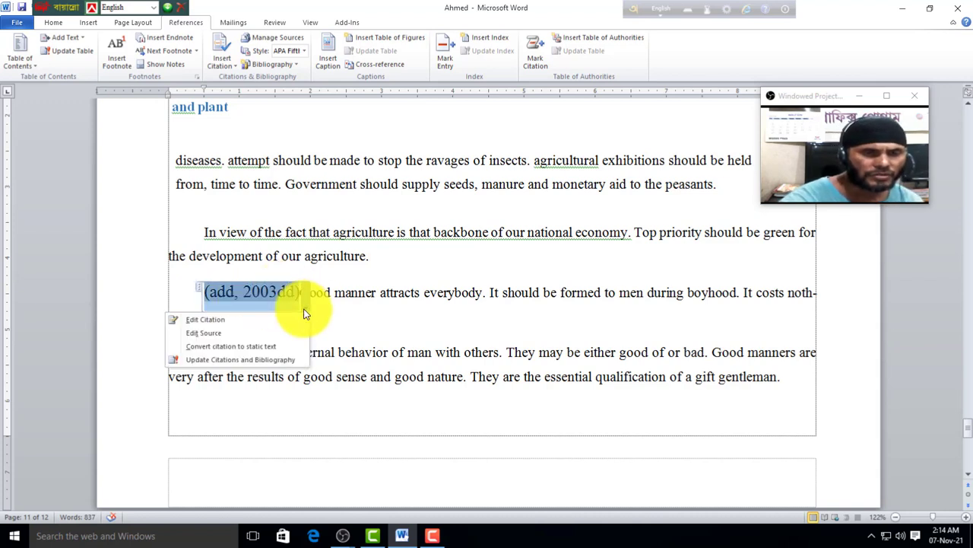
left_click(213, 334)
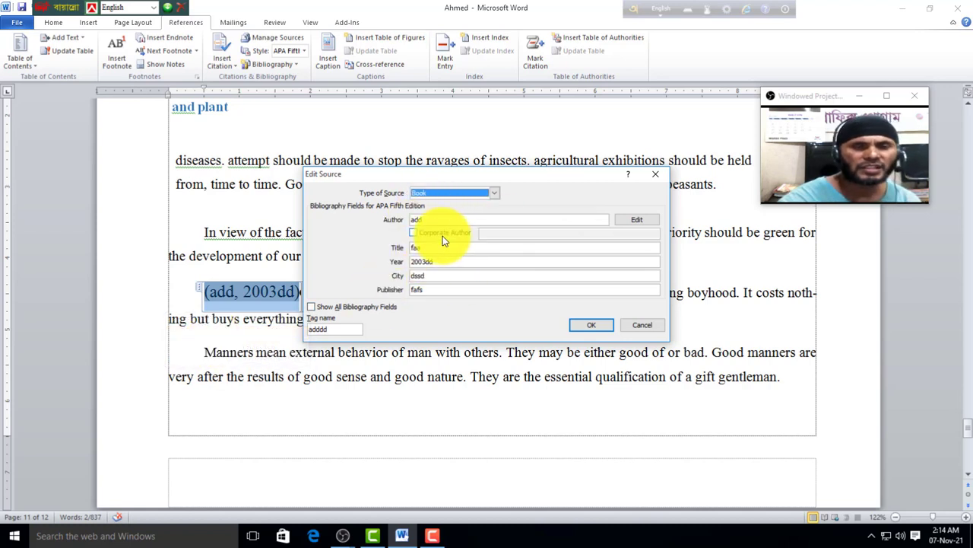
left_click(632, 324)
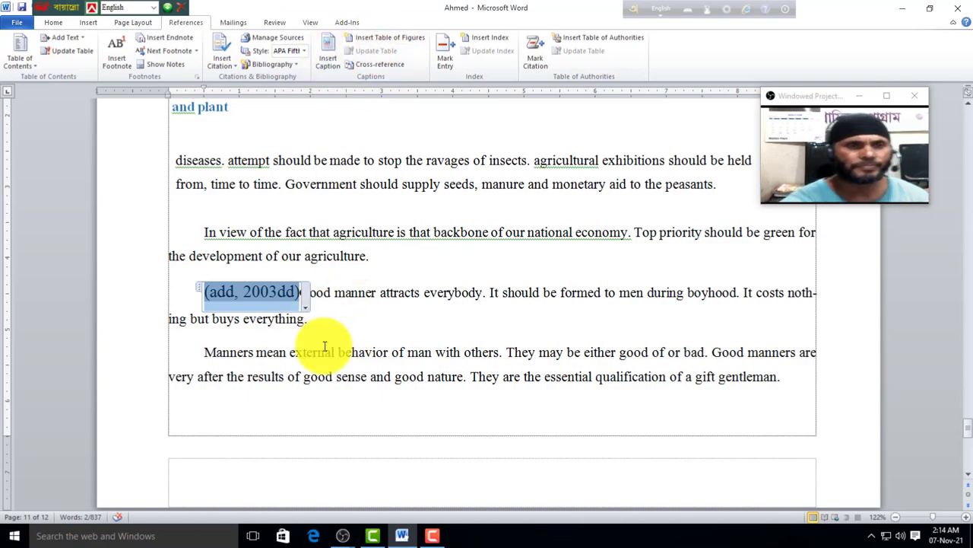
Step: Add a blank paragraph after the sentence ending 'peasants.'
scroll(324, 338, "up", 3)
left_click(263, 342)
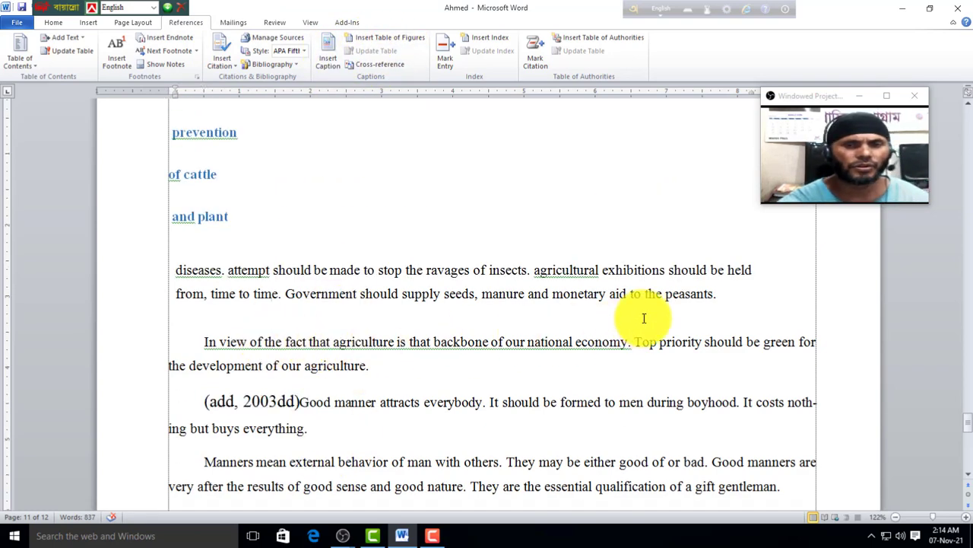
left_click(723, 304)
key("Return")
key("Return")
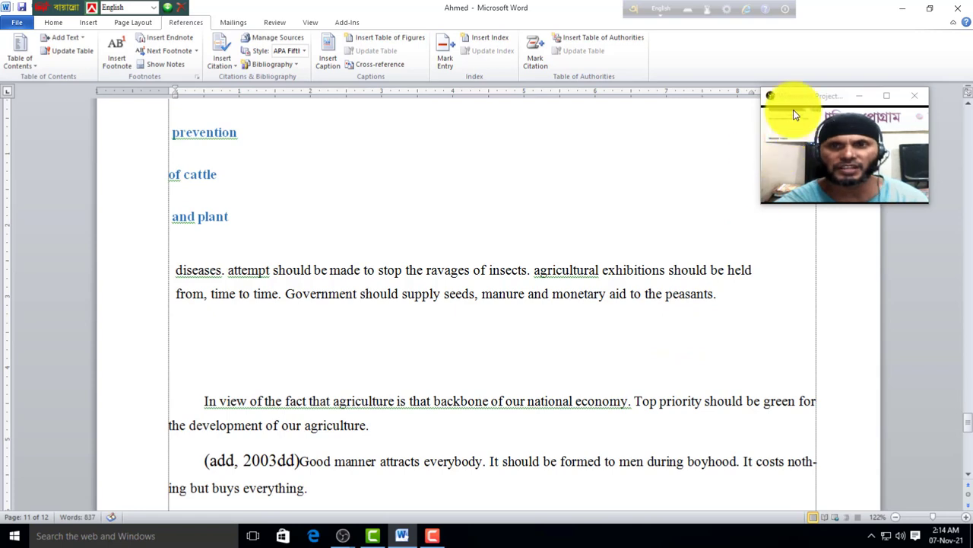
Step: Insert the house clip art on the blank line after the peasants paragraph
left_click_drag(803, 98, 643, 95)
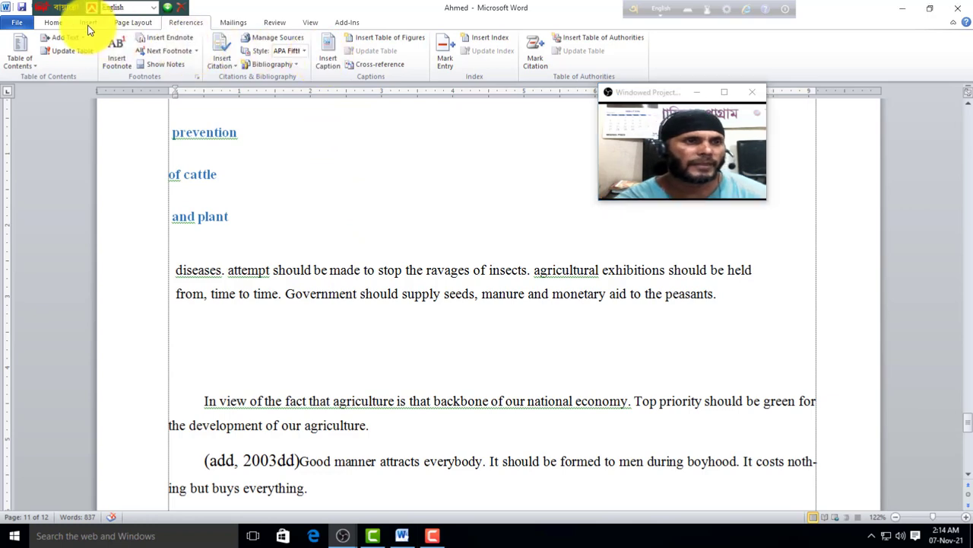
left_click(120, 36)
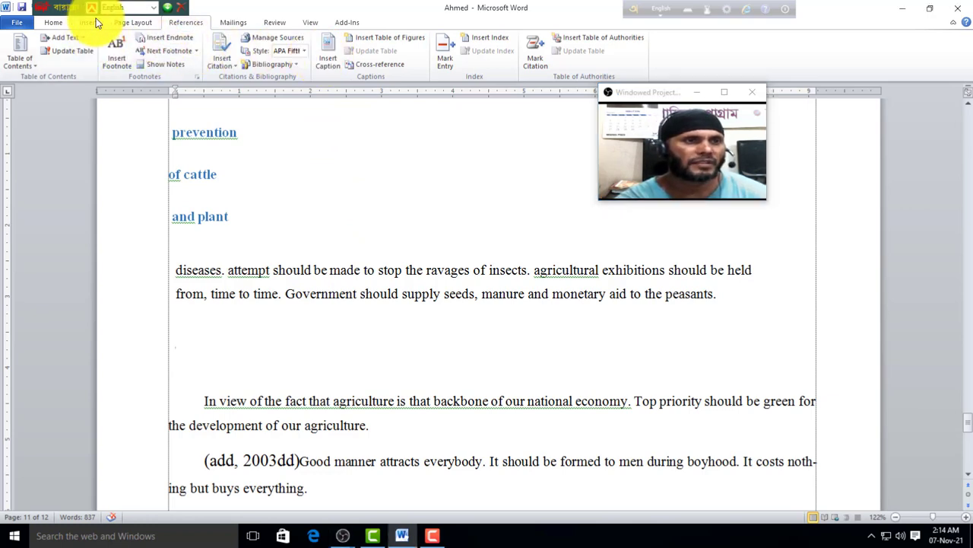
left_click(89, 23)
left_click(148, 51)
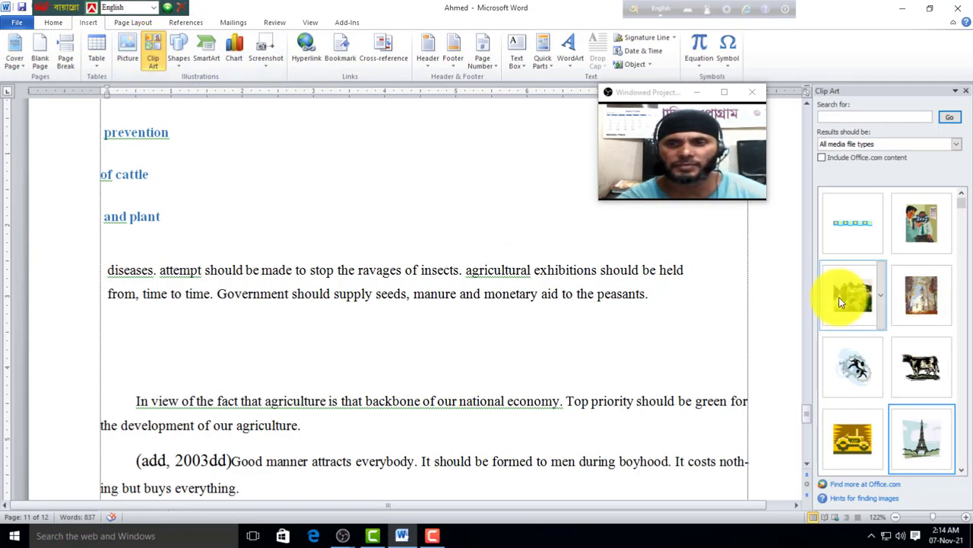
left_click(853, 296)
Step: Add the tractor clip art on a new line after 'everything.'
scroll(392, 389, "down", 4)
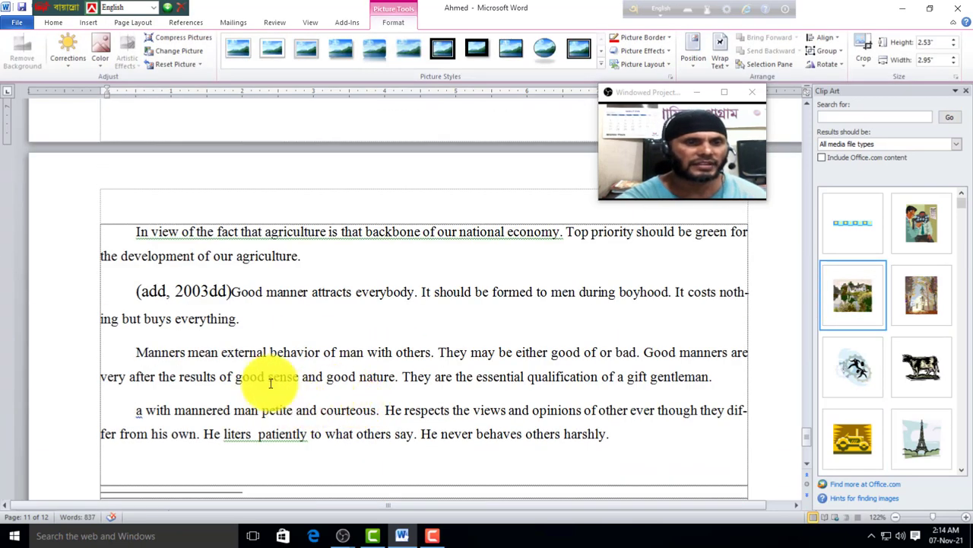
left_click(262, 334)
key("Return")
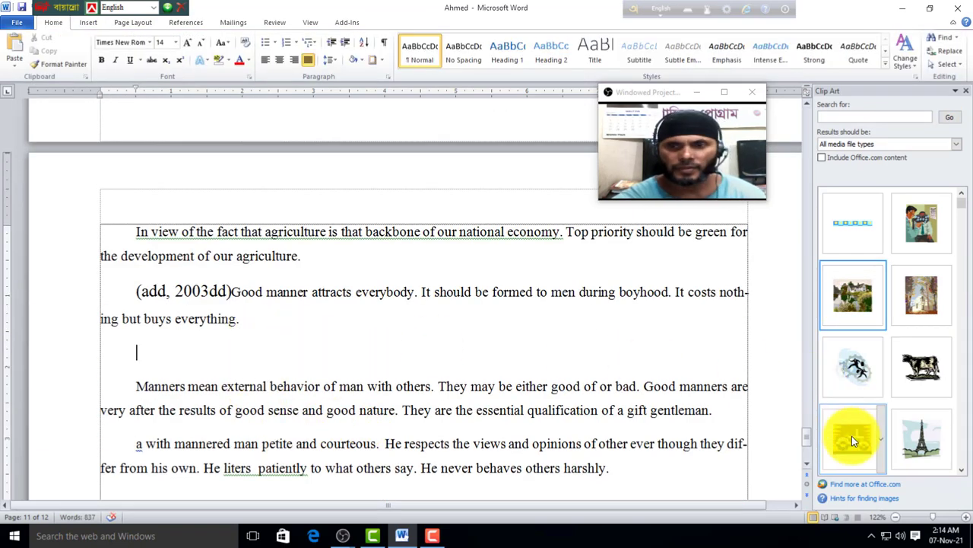
left_click(852, 435)
scroll(358, 391, "down", 3)
left_click(320, 415)
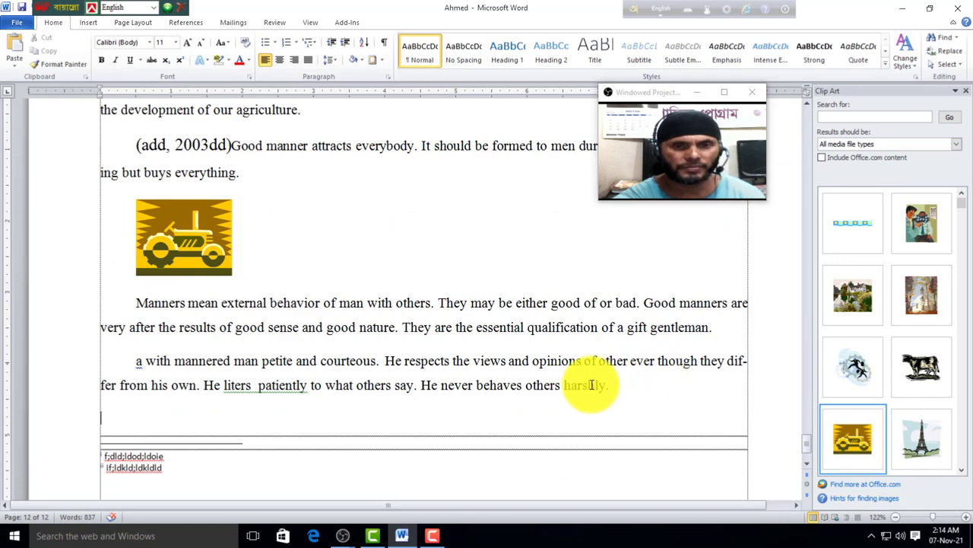
scroll(245, 320, "up", 2)
scroll(265, 332, "up", 8)
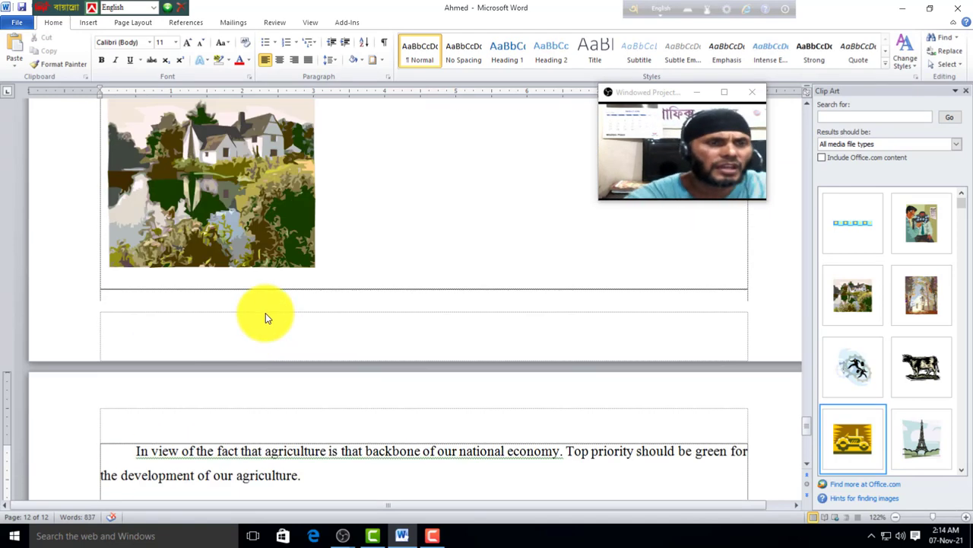
scroll(211, 270, "up", 2)
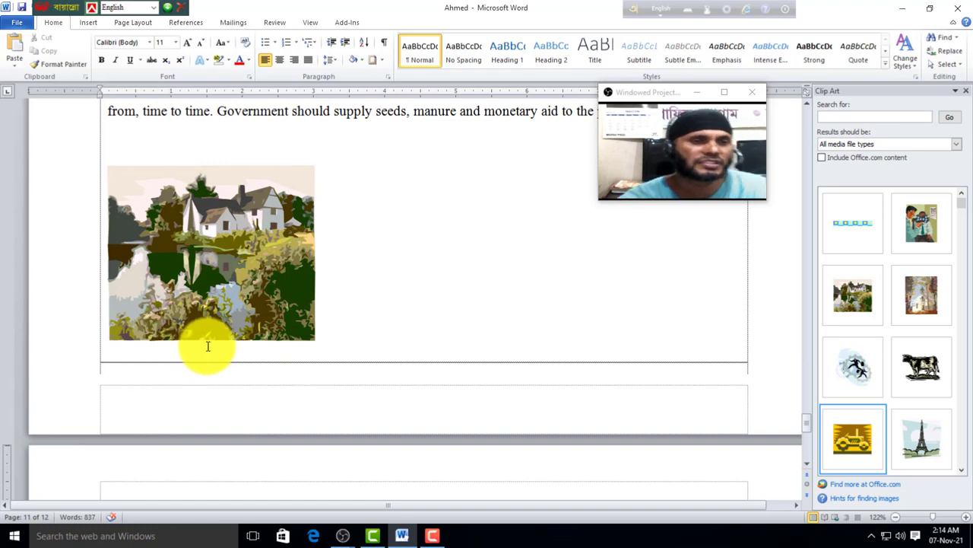
Step: Insert a Figure 1 caption using the References tab's Insert Caption
left_click(184, 23)
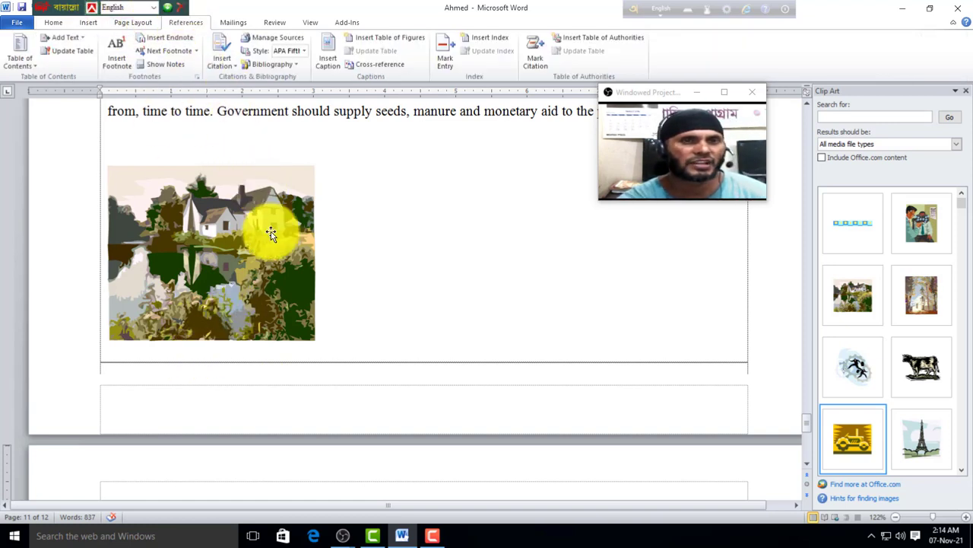
left_click(329, 62)
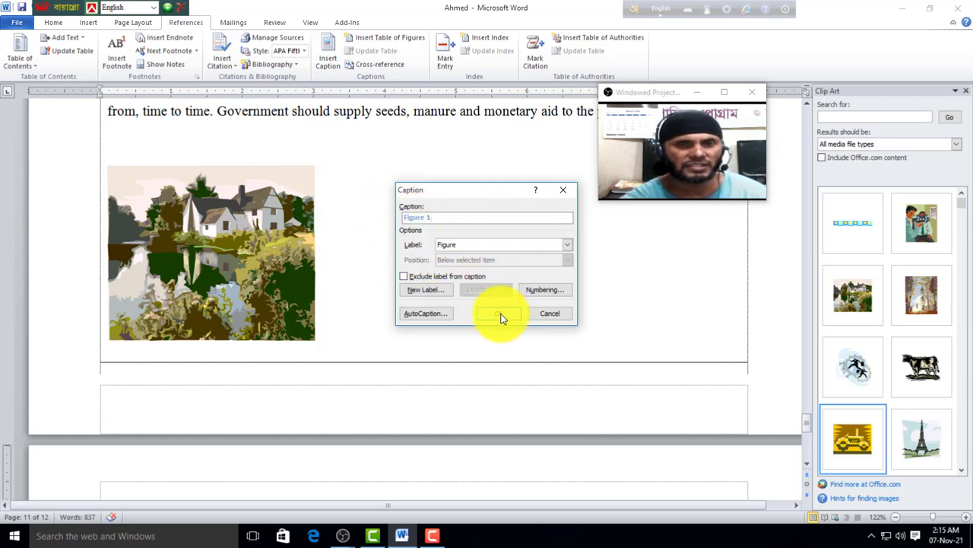
left_click(499, 313)
Step: Add a Figure caption beneath the tractor picture
scroll(292, 380, "down", 3)
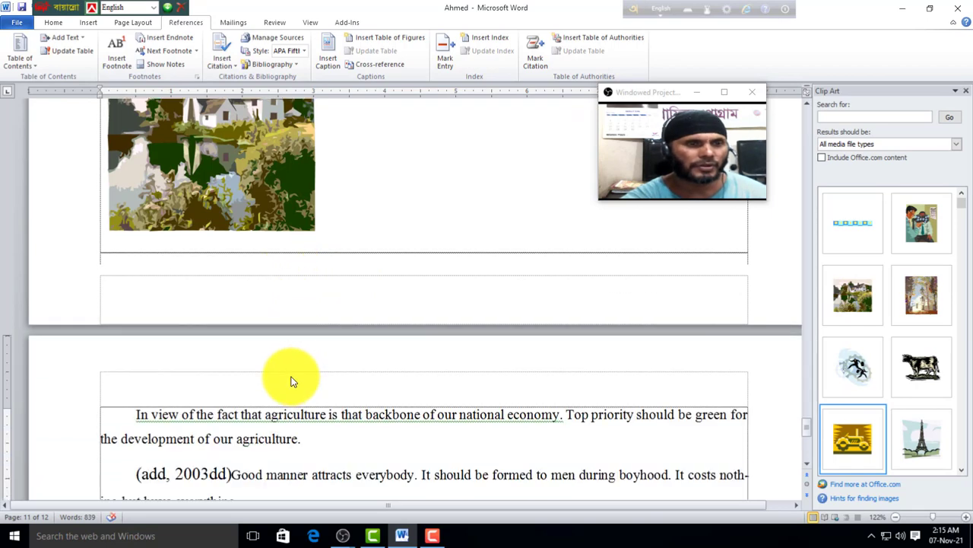
scroll(276, 355, "down", 7)
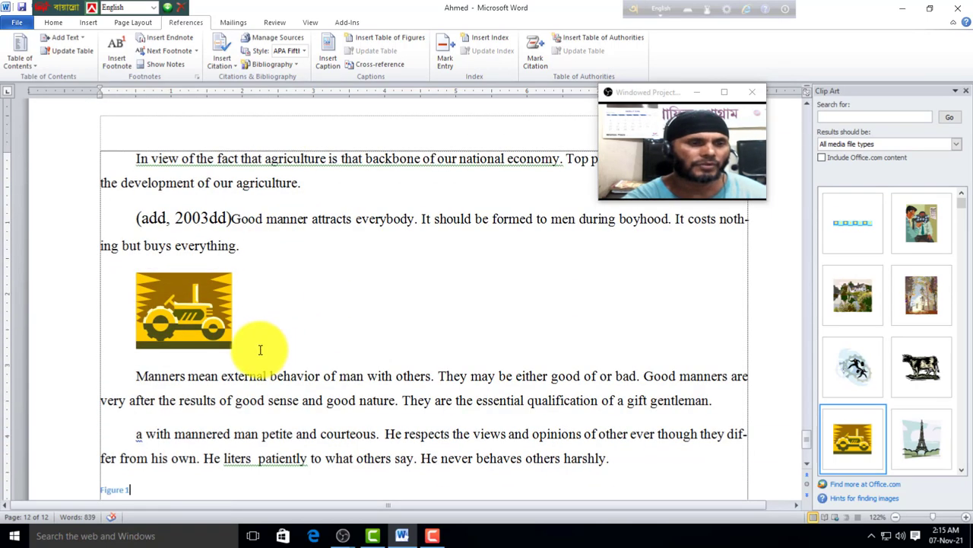
scroll(251, 357, "down", 5)
scroll(167, 353, "up", 4)
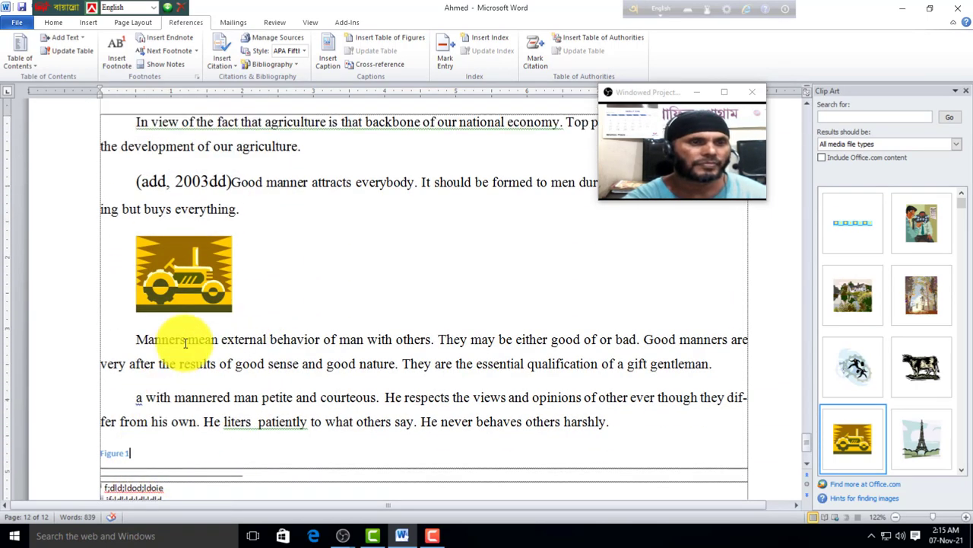
scroll(185, 342, "up", 1)
left_click(194, 319)
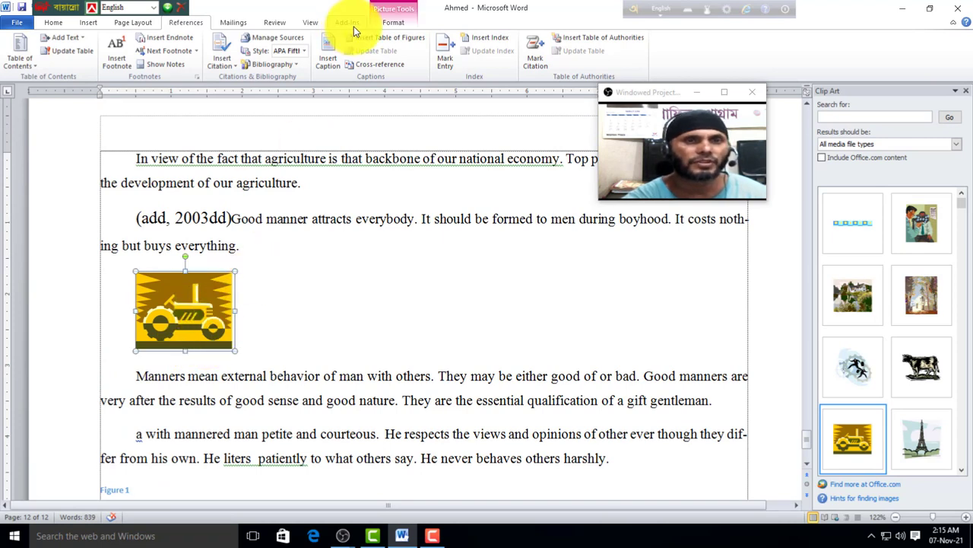
left_click(335, 65)
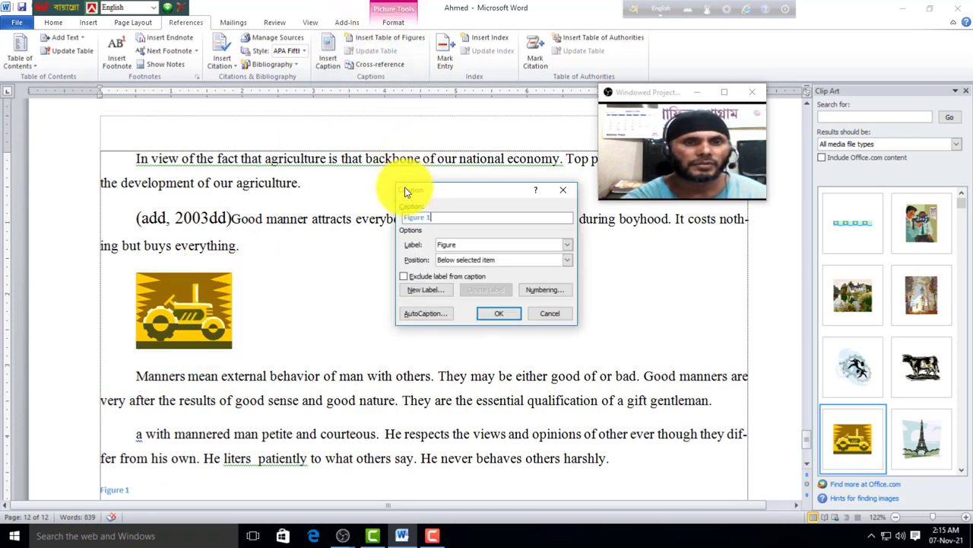
left_click(480, 314)
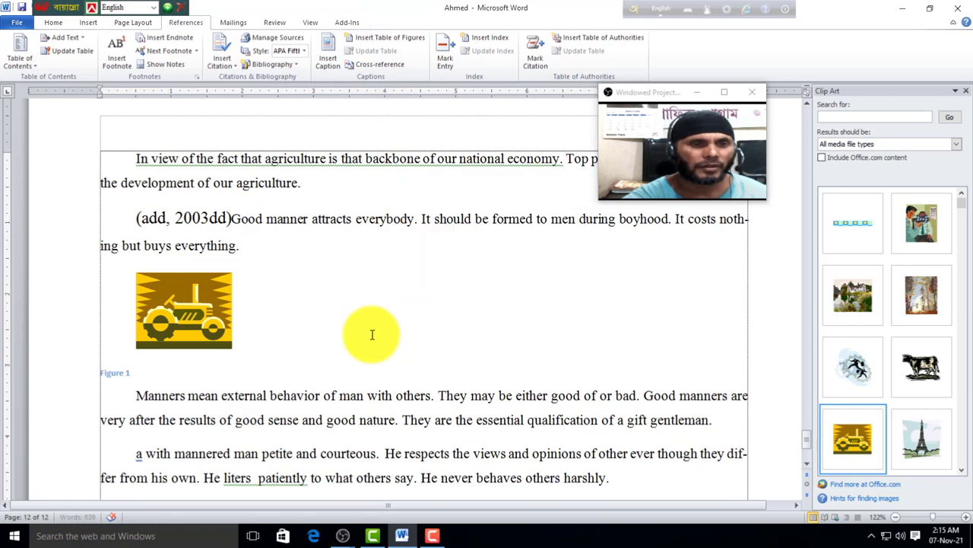
Step: Add a Figure caption beneath the house picture
scroll(130, 401, "up", 7)
left_click(230, 292)
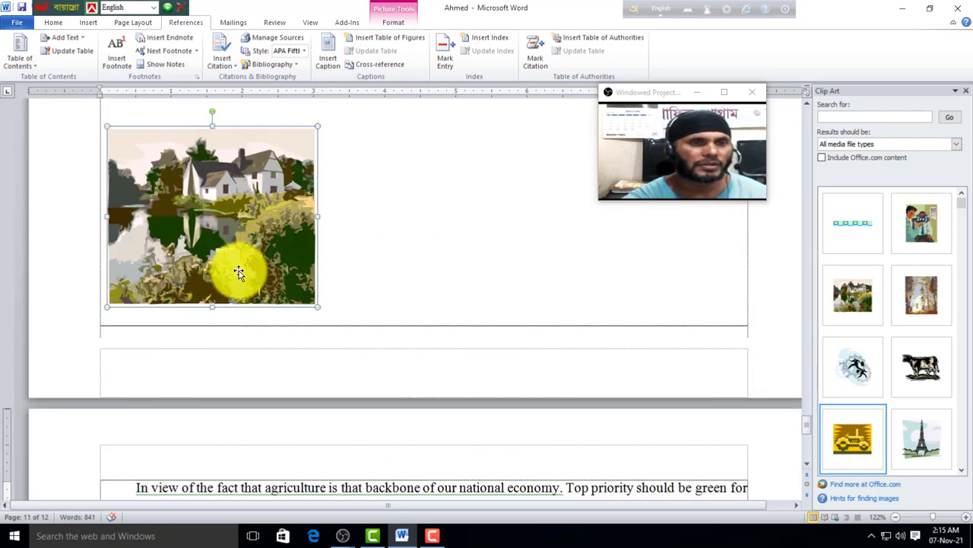
left_click(329, 54)
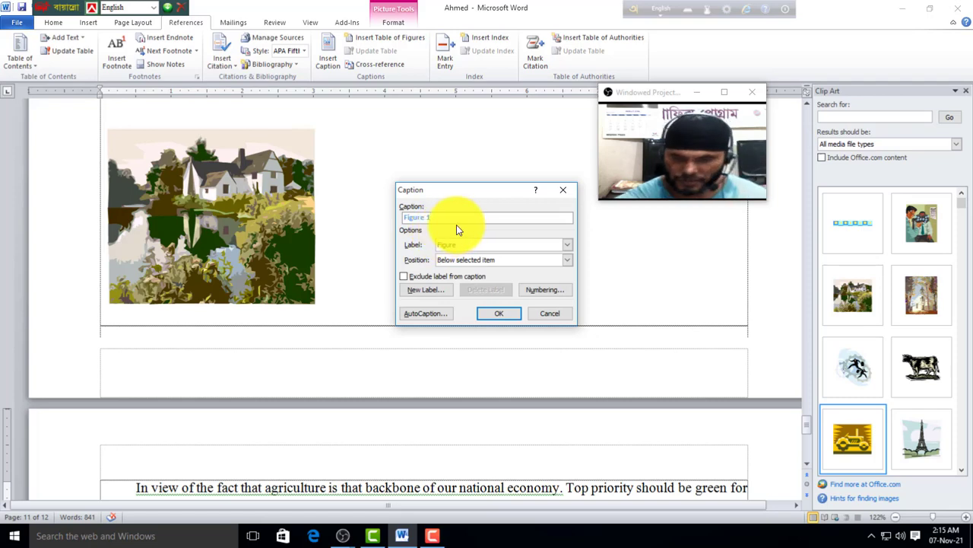
left_click(500, 317)
scroll(254, 332, "down", 5)
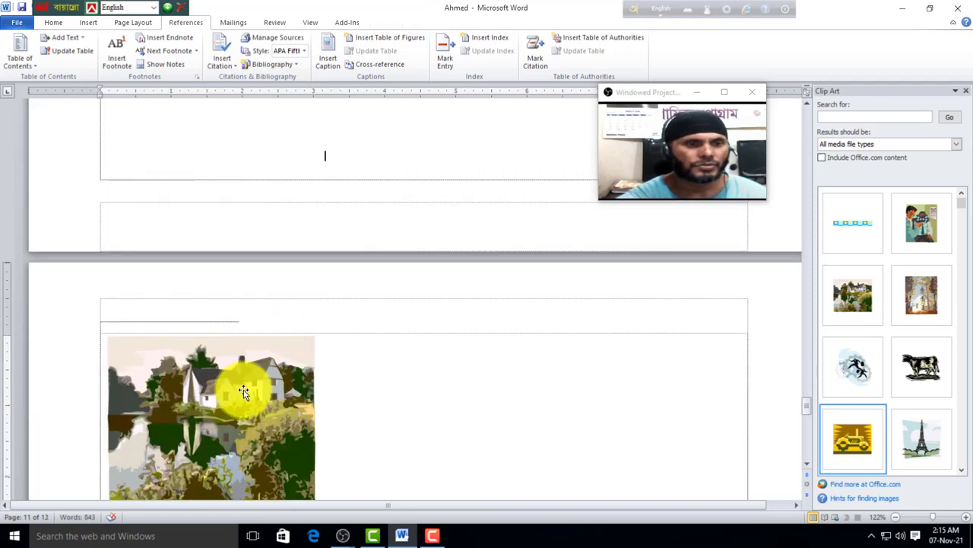
scroll(179, 403, "down", 5)
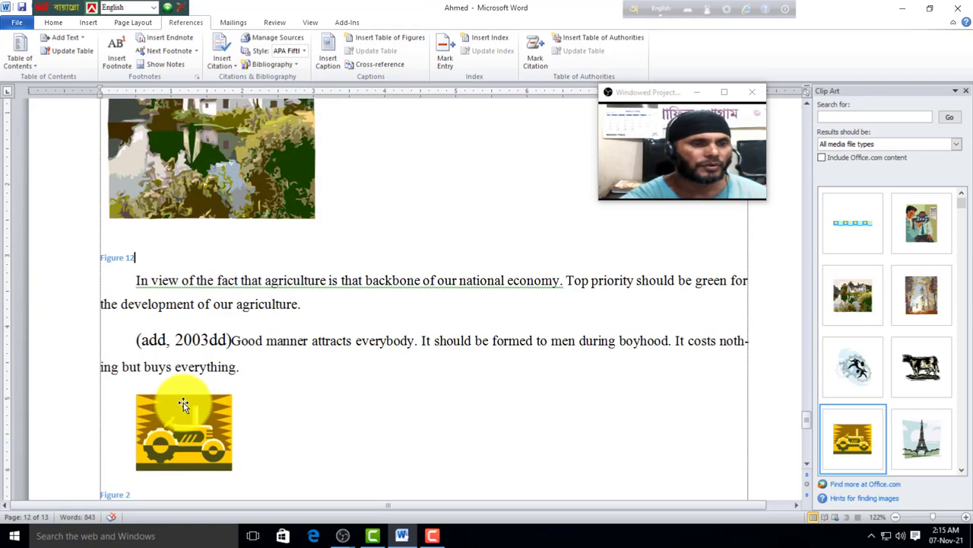
scroll(205, 353, "up", 3)
scroll(191, 359, "up", 3)
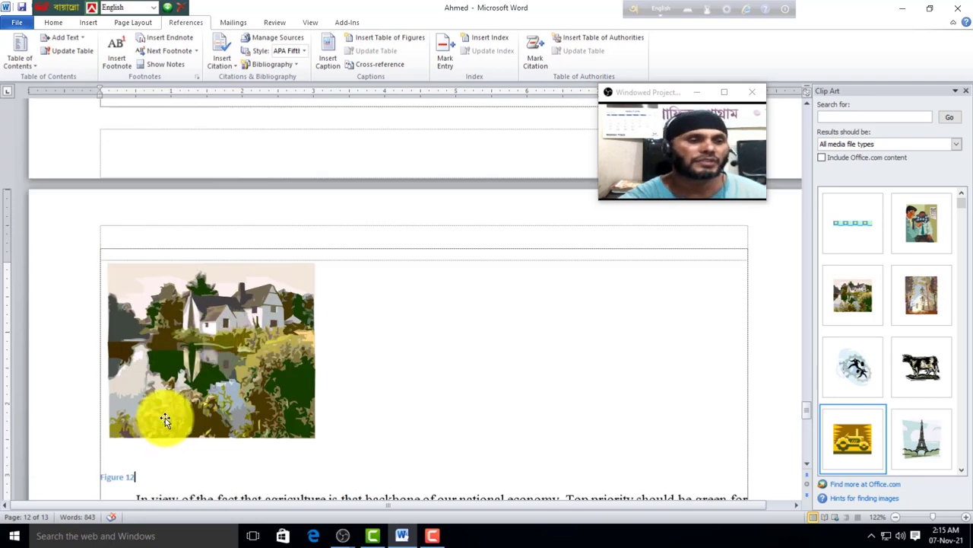
scroll(160, 407, "up", 5)
scroll(191, 392, "up", 5)
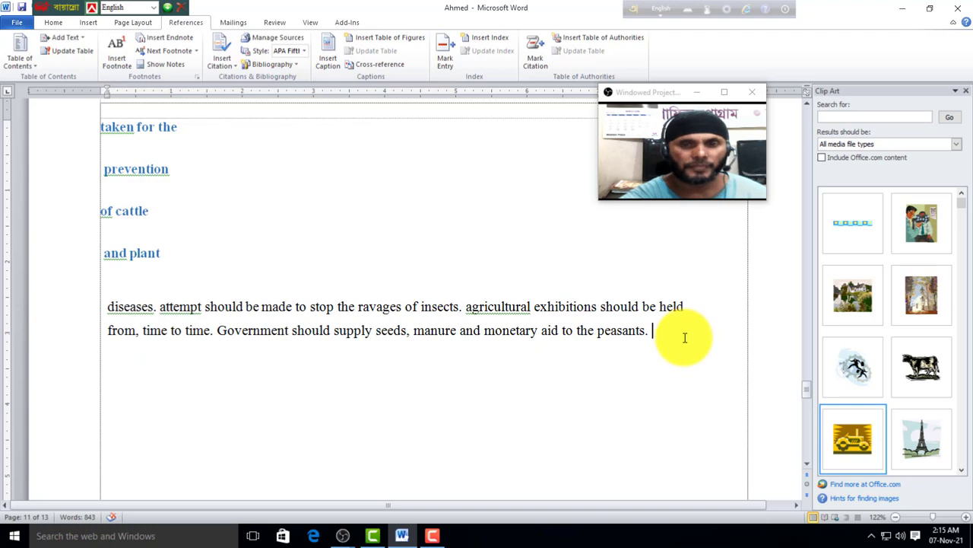
Step: Below the peasants paragraph, insert a table of figures with dotted leaders listing Figures 12, 2 and 3
key("Return")
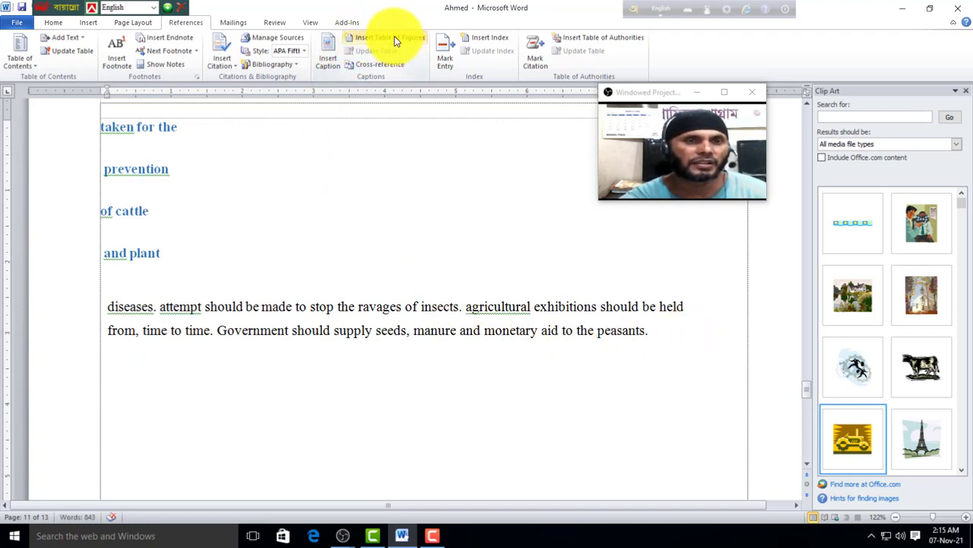
left_click(395, 41)
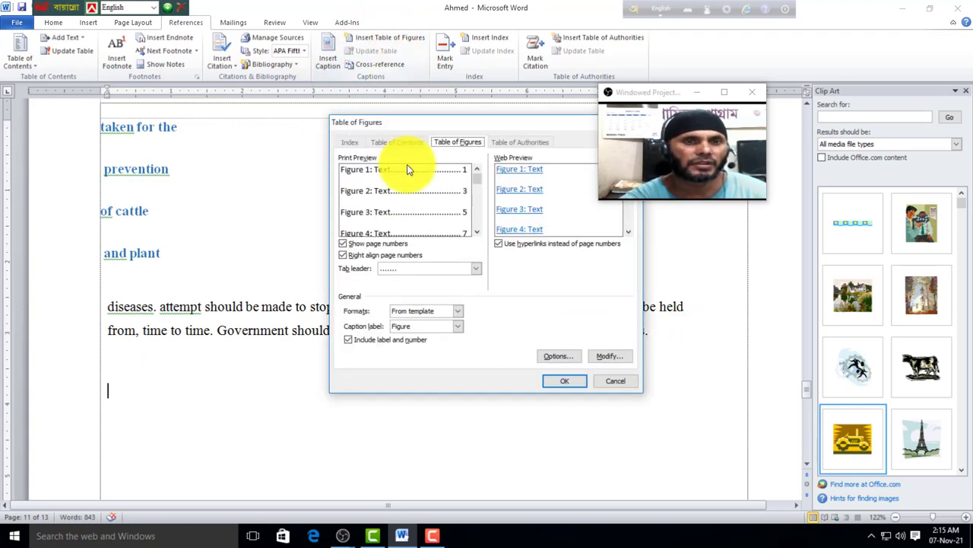
left_click(475, 269)
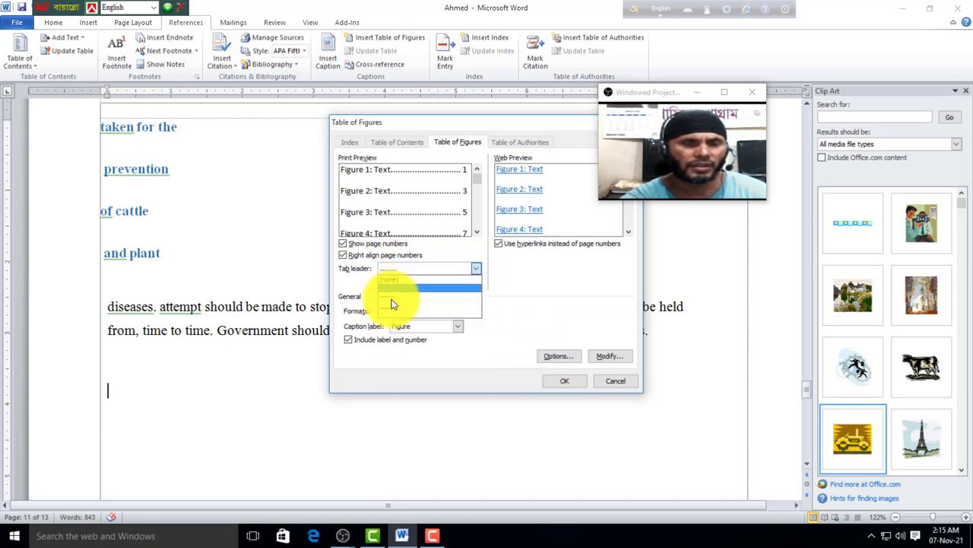
left_click(534, 298)
left_click(565, 381)
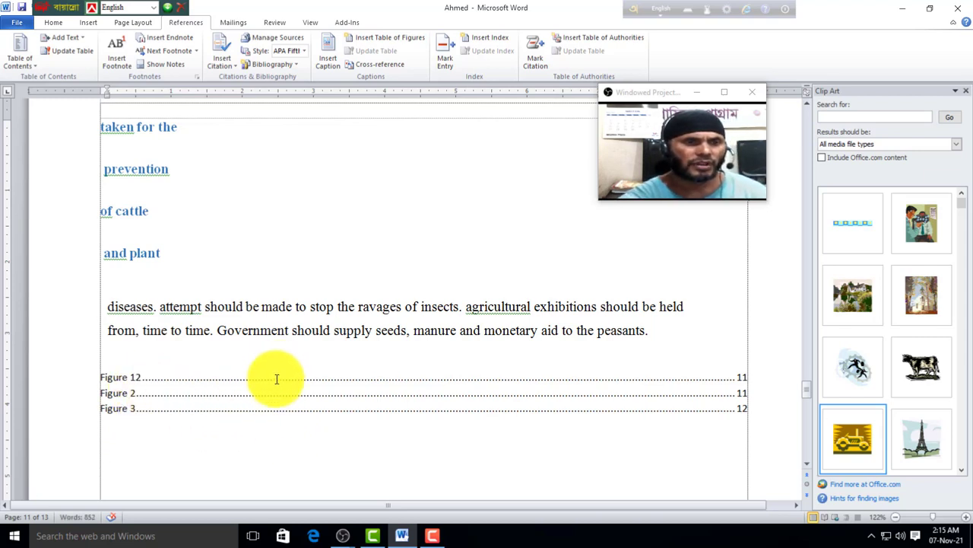
left_click(196, 384, "ctrl")
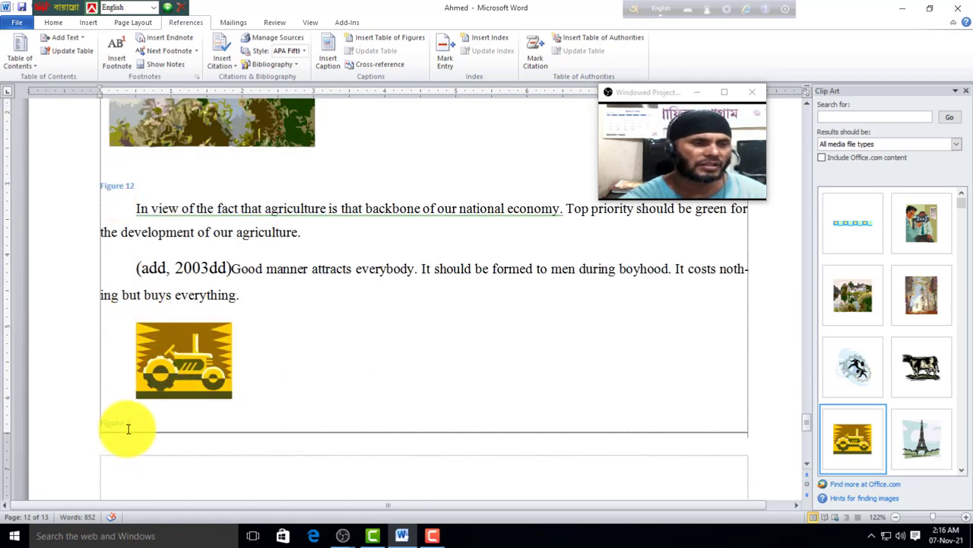
Step: Follow the Figure 3 table-of-figures entry to its caption after the good-manners paragraphs
scroll(127, 428, "up", 10)
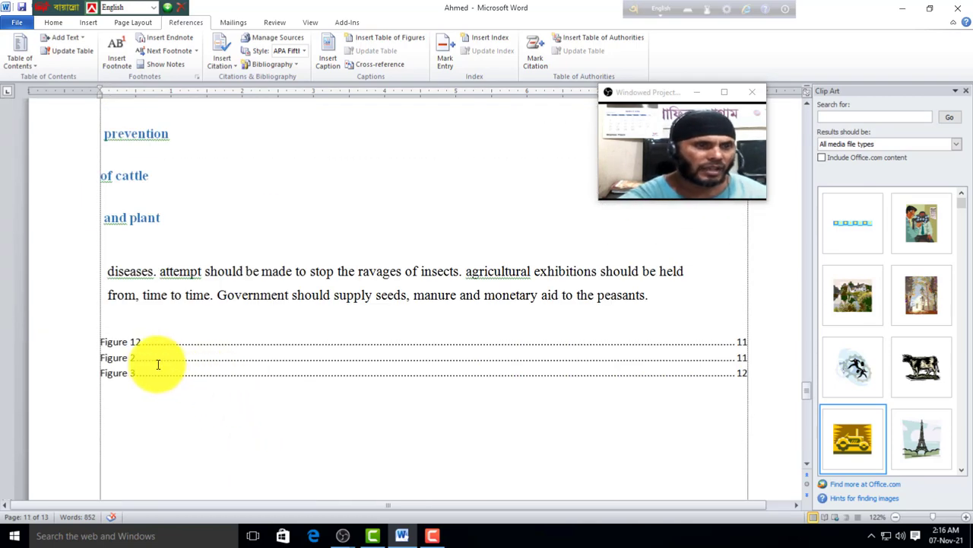
left_click(147, 368, "ctrl")
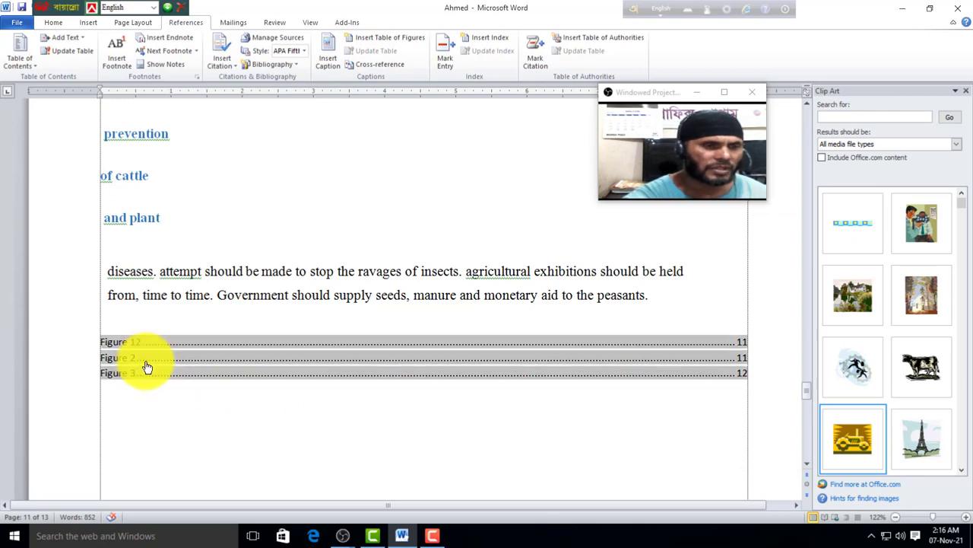
scroll(208, 412, "down", 1)
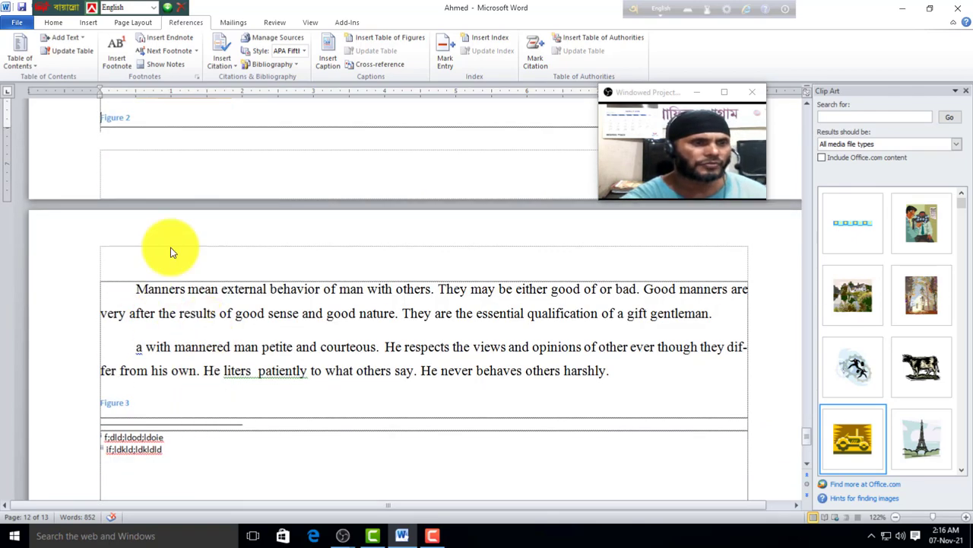
scroll(170, 250, "up", 3)
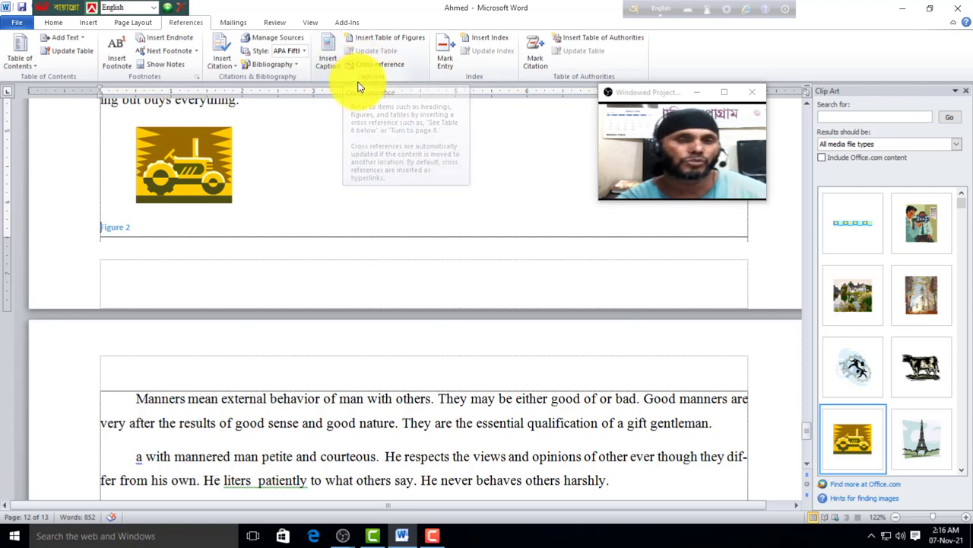
scroll(451, 140, "up", 1)
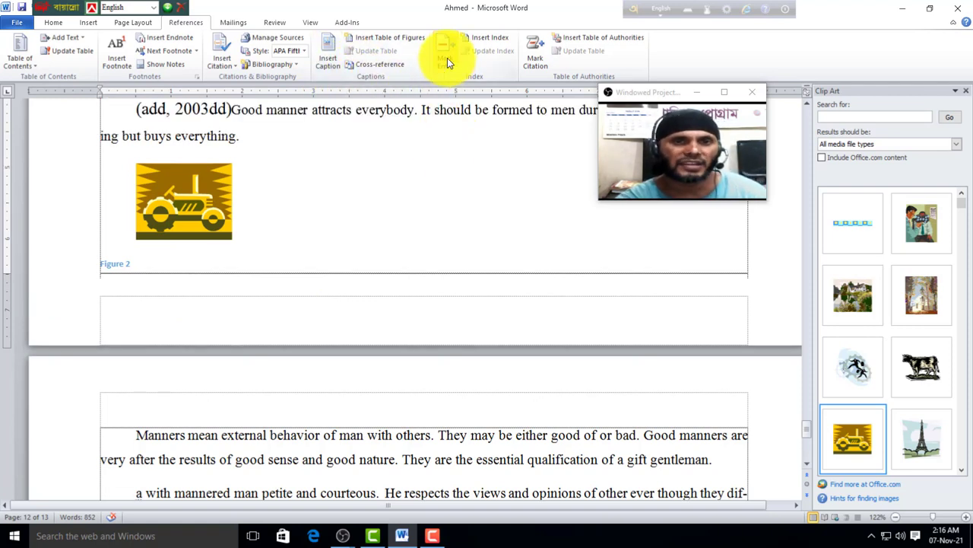
scroll(315, 304, "down", 10)
scroll(298, 316, "down", 2)
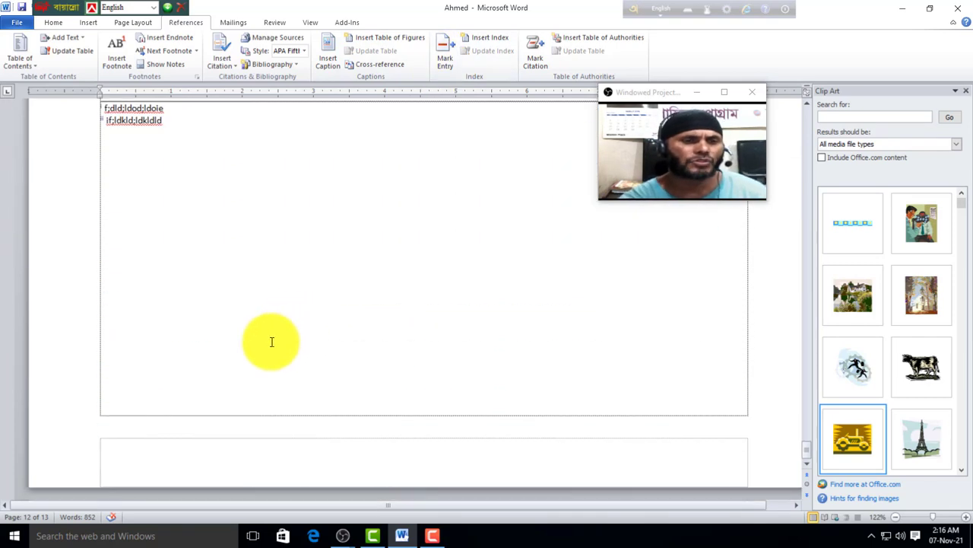
scroll(271, 341, "up", 6)
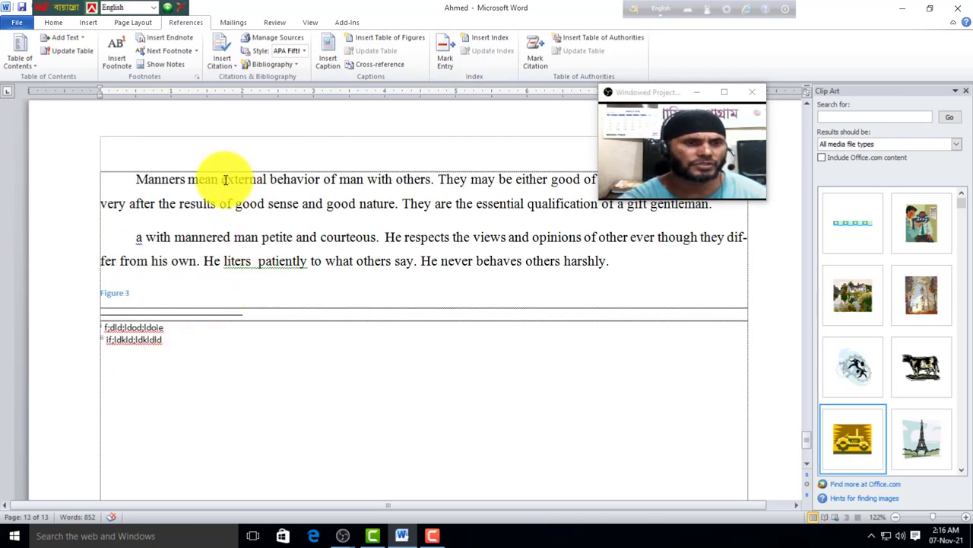
Step: Break the opening sentence into lines: 'Manners mean', 'external', 'behavior', 'of man with', 'others.'
double_click(220, 180)
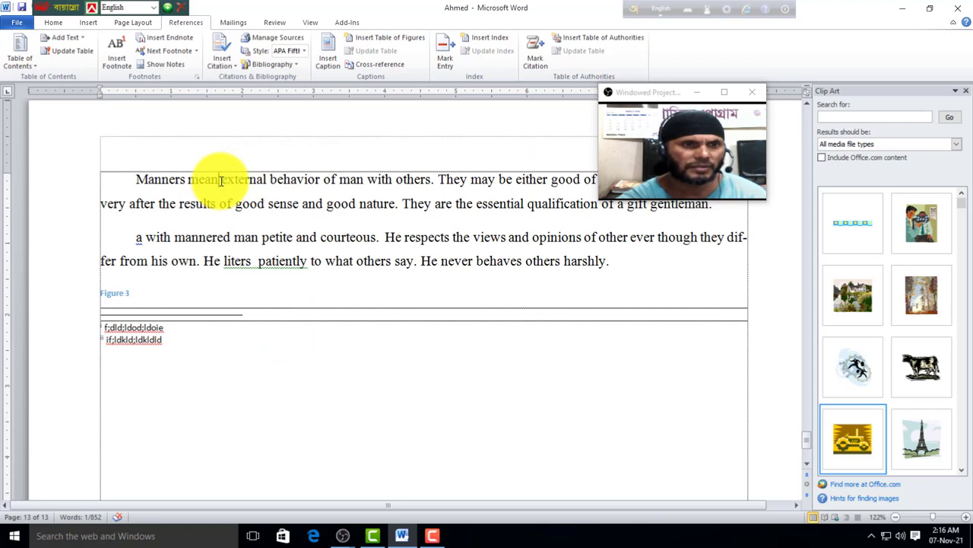
left_click(221, 180)
key("Return")
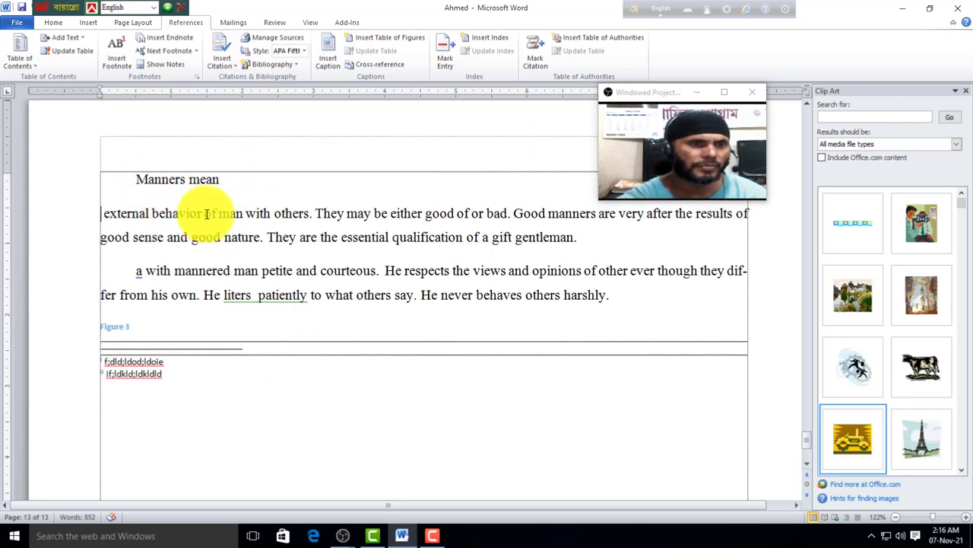
left_click(203, 213)
key("Return")
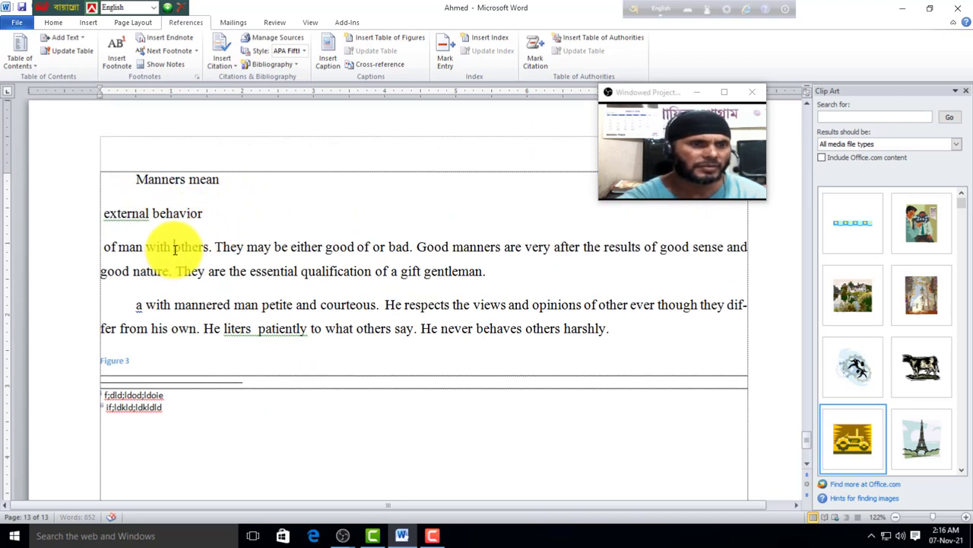
left_click(174, 247)
key("Return")
left_click(141, 281)
key("Return")
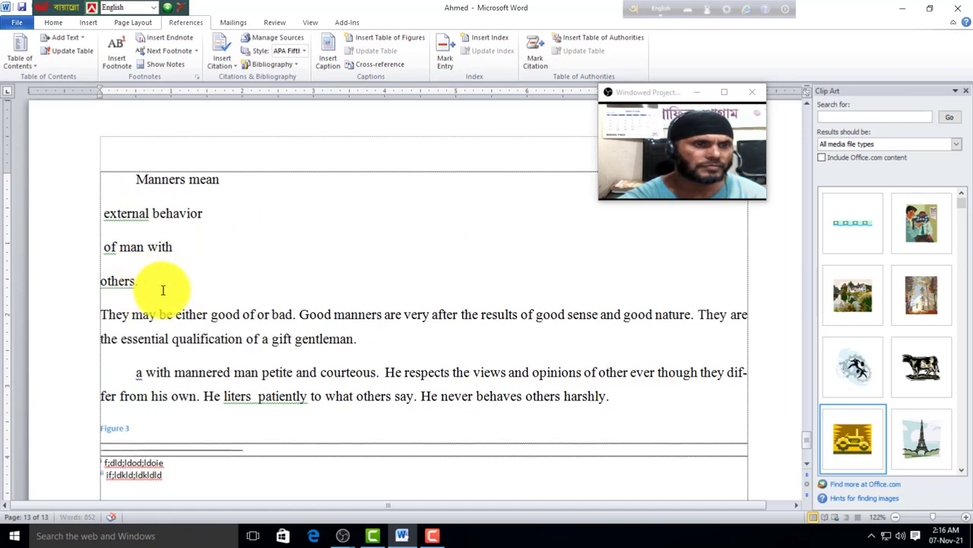
left_click(152, 213)
key("Return")
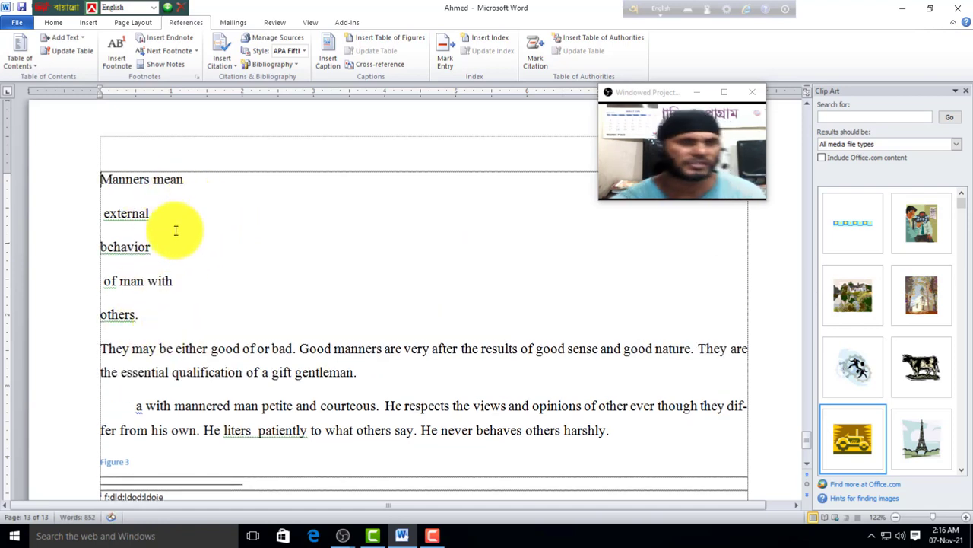
Step: Mark 'Manners mean' as an index entry and hide the formatting marks
left_click_drag(197, 174, 94, 191)
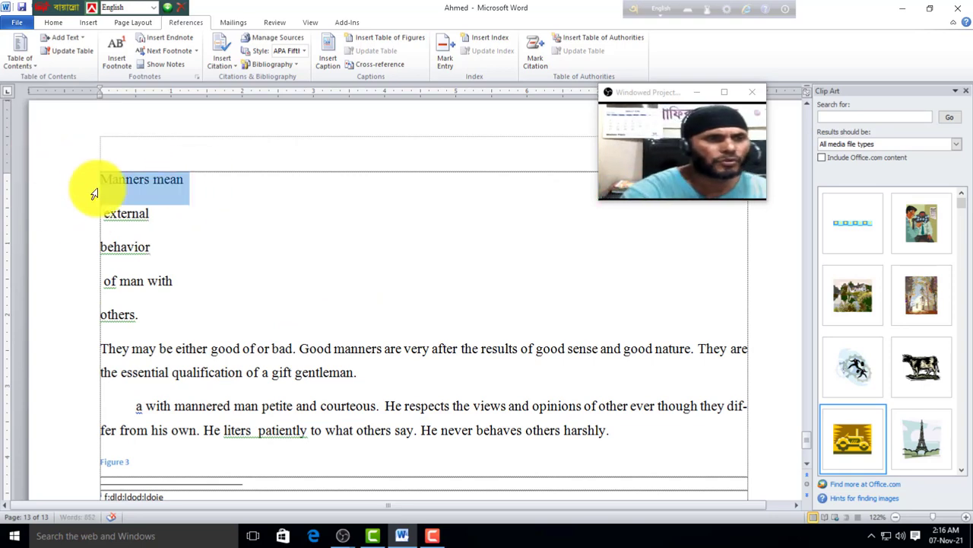
left_click(445, 59)
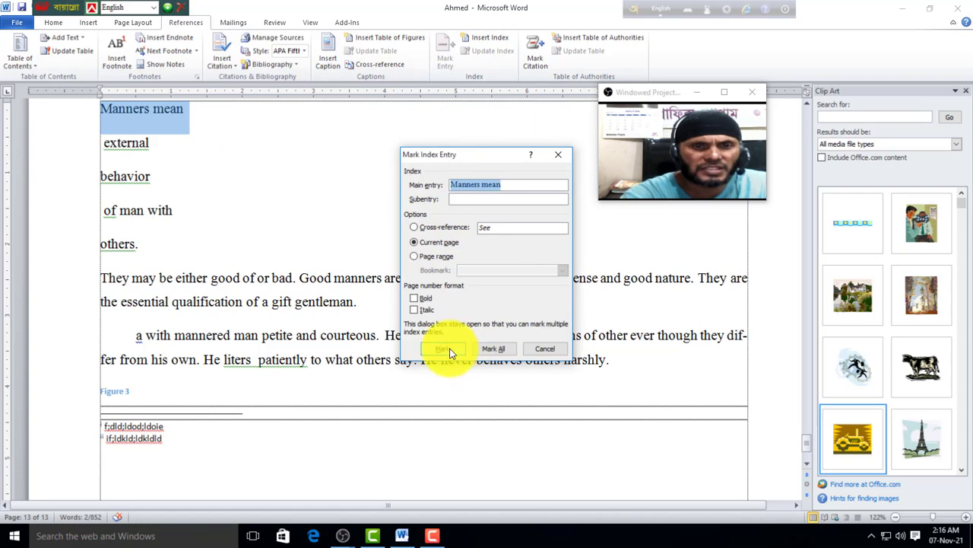
left_click(448, 349)
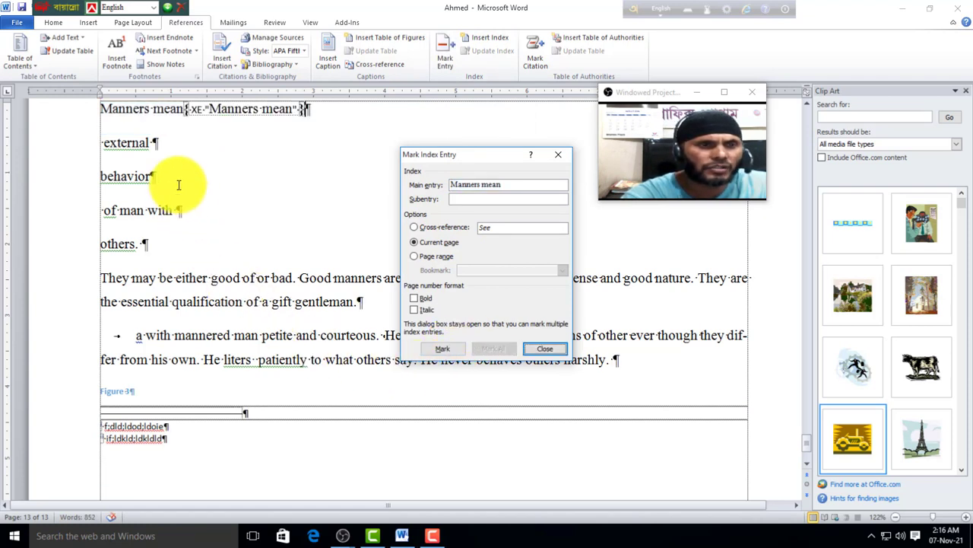
left_click(52, 22)
left_click(385, 43)
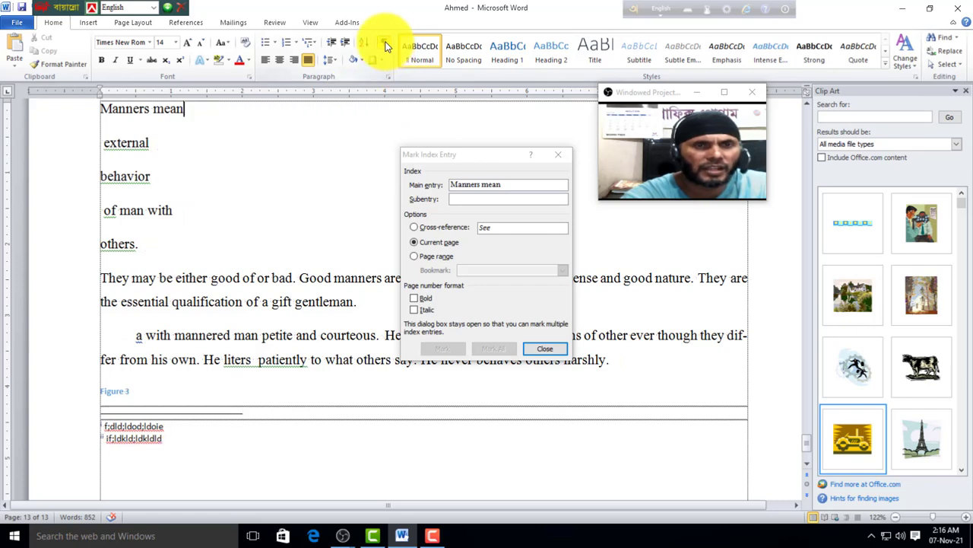
left_click(547, 351)
scroll(191, 283, "up", 3)
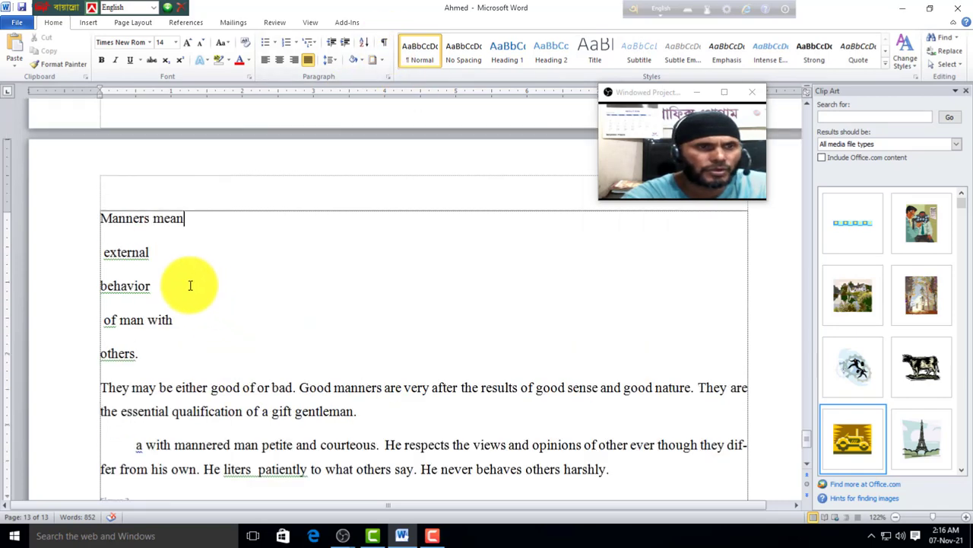
Step: Mark 'external' as an index entry and hide the formatting marks
left_click(80, 256)
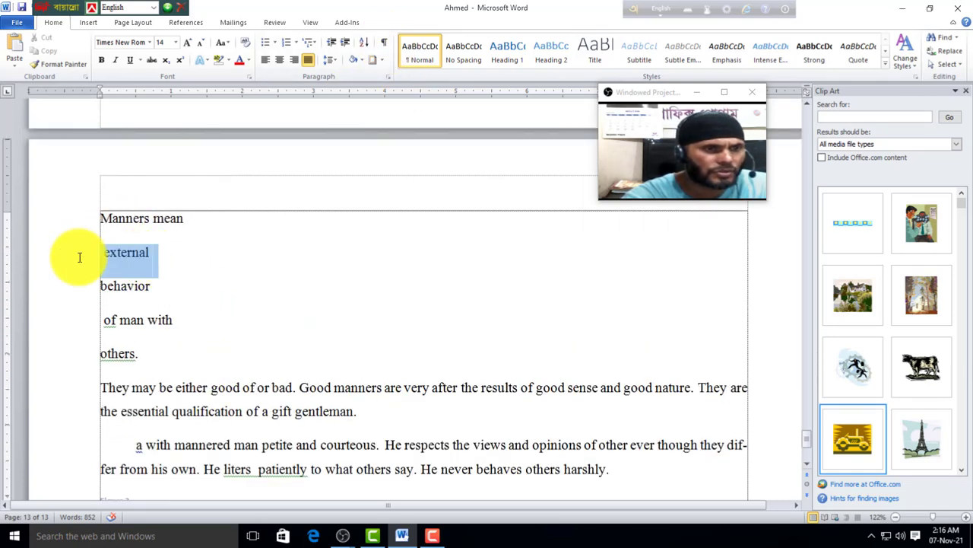
left_click(182, 24)
left_click(447, 57)
left_click(450, 348)
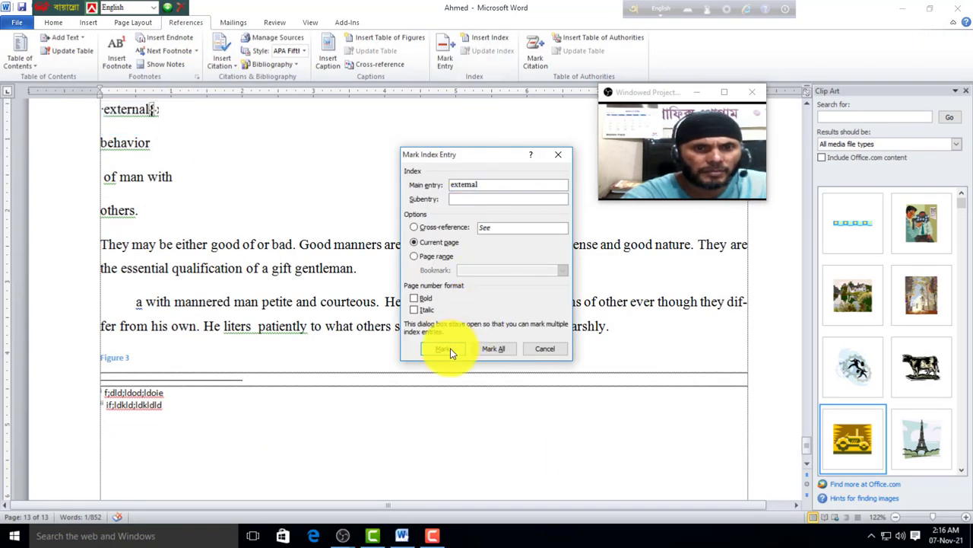
left_click(53, 23)
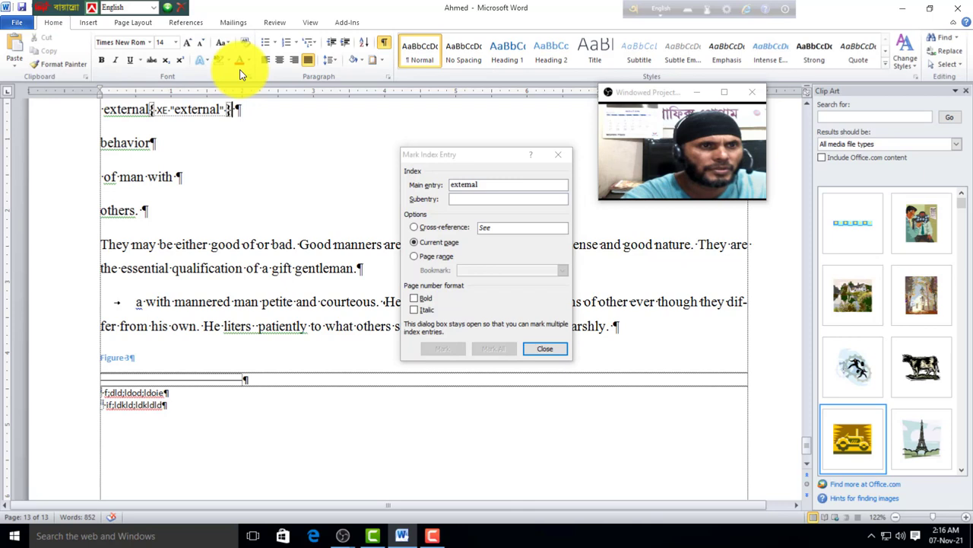
left_click(383, 42)
left_click(546, 352)
scroll(190, 224, "up", 2)
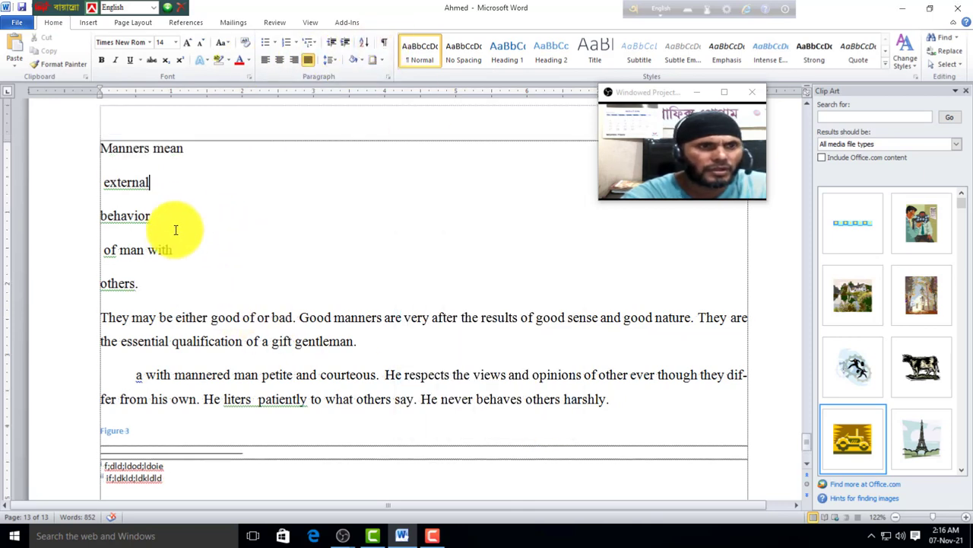
Step: Mark 'behavior' as an index entry and hide the formatting marks
left_click_drag(155, 216, 81, 217)
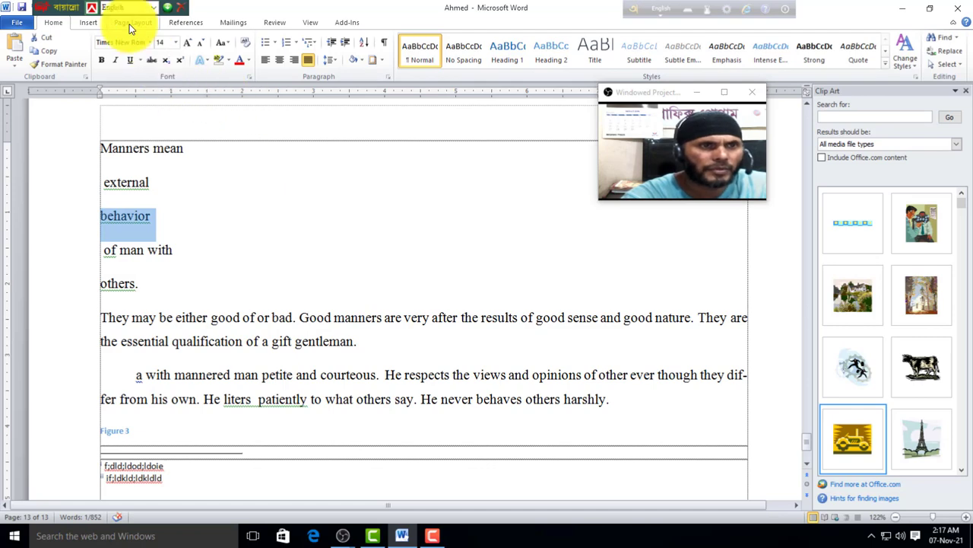
left_click(187, 22)
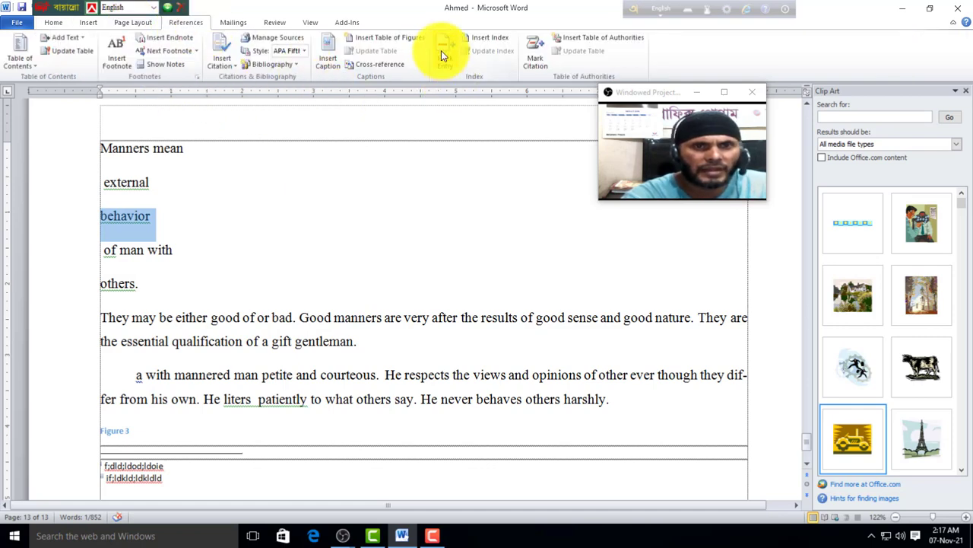
left_click(443, 56)
left_click(443, 349)
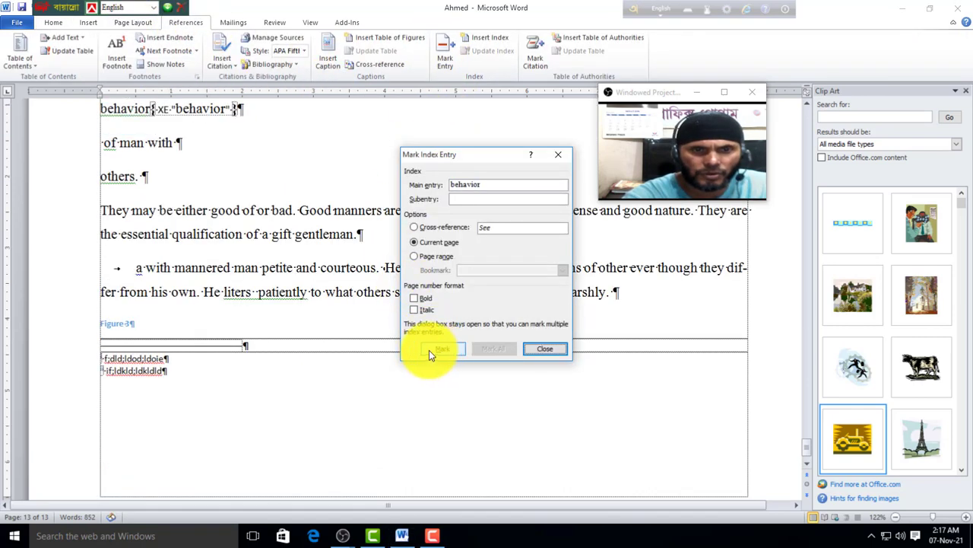
left_click(52, 23)
left_click(383, 43)
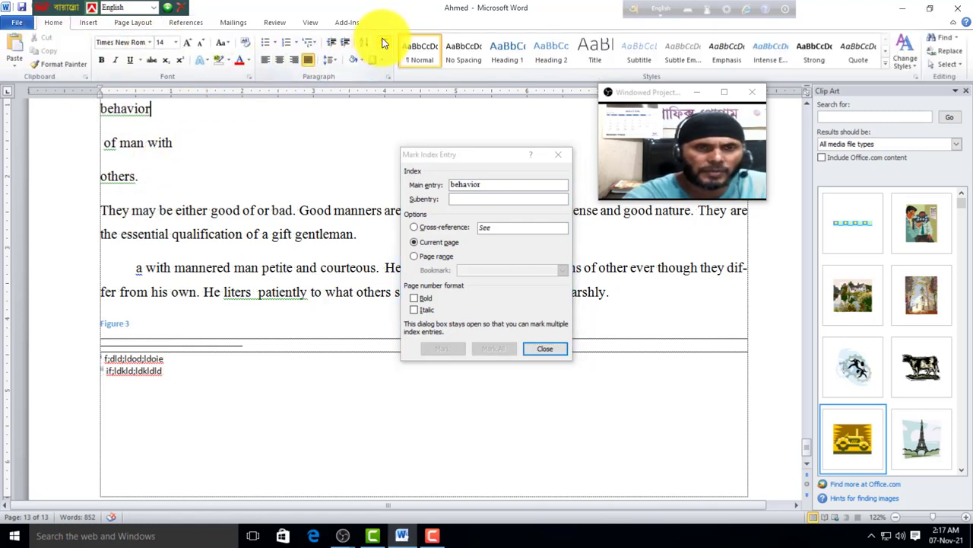
left_click(545, 349)
scroll(228, 296, "up", 1)
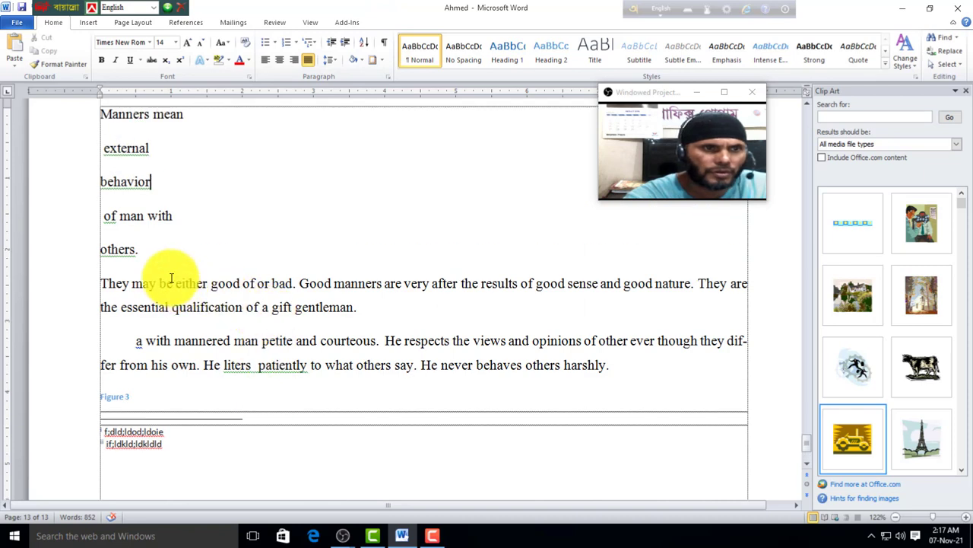
Step: Mark 'of man with' as an index entry and hide the formatting marks
left_click_drag(185, 218, 98, 222)
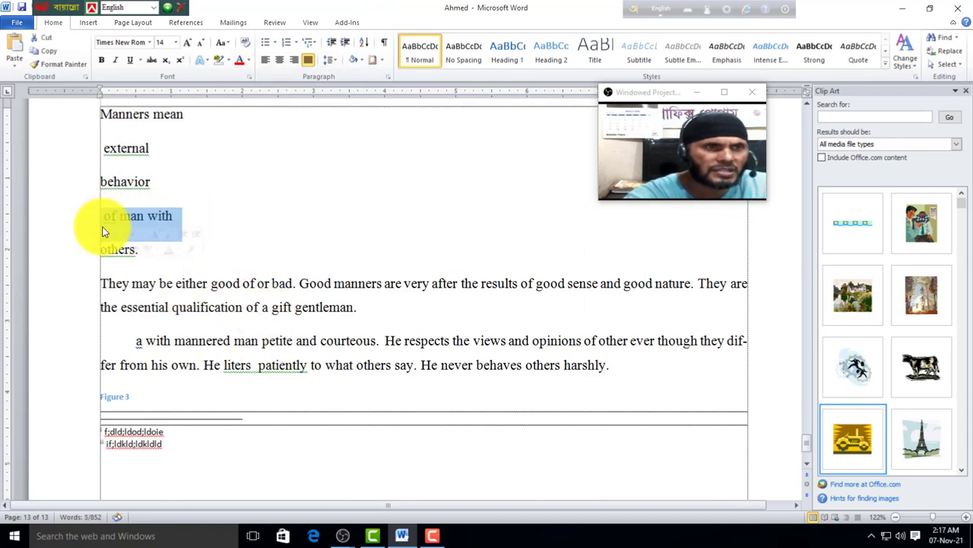
left_click(187, 23)
left_click(444, 57)
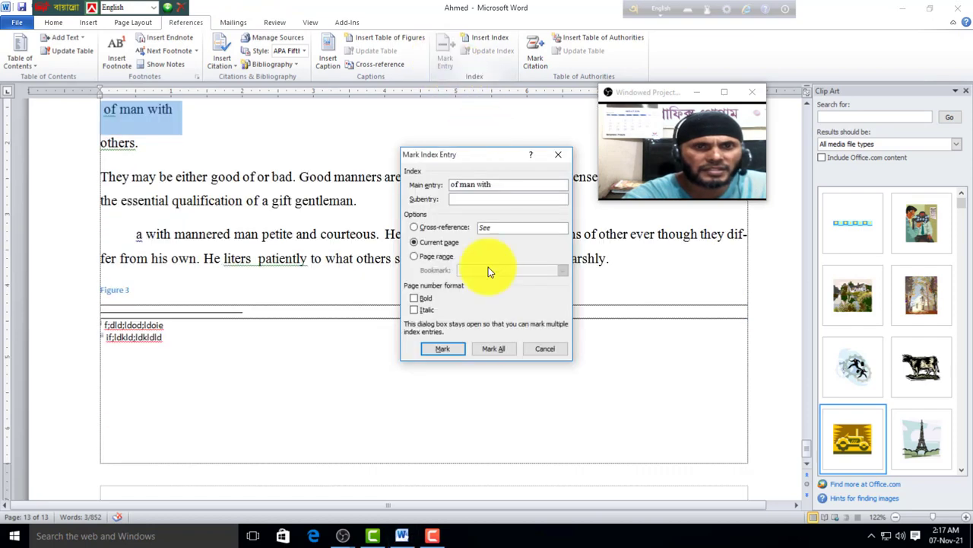
left_click(444, 350)
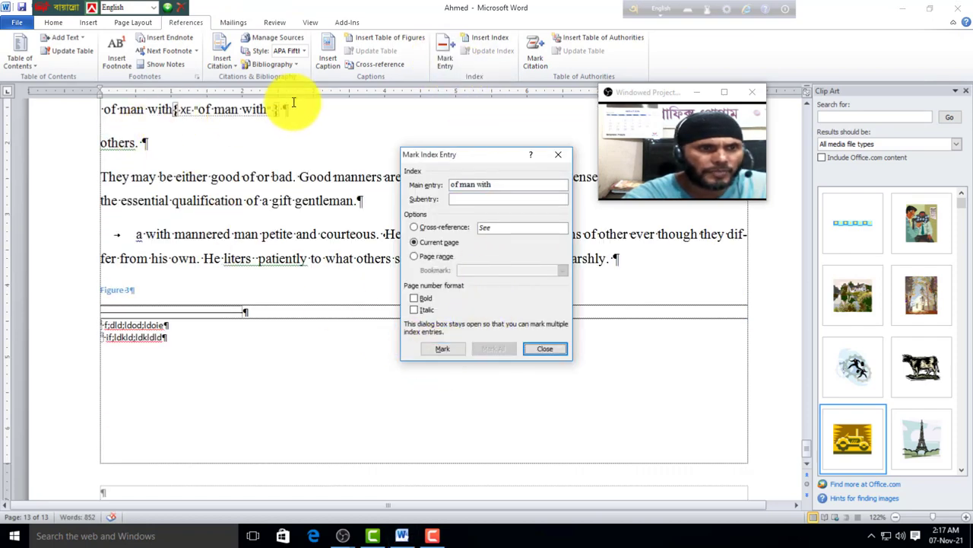
left_click(54, 23)
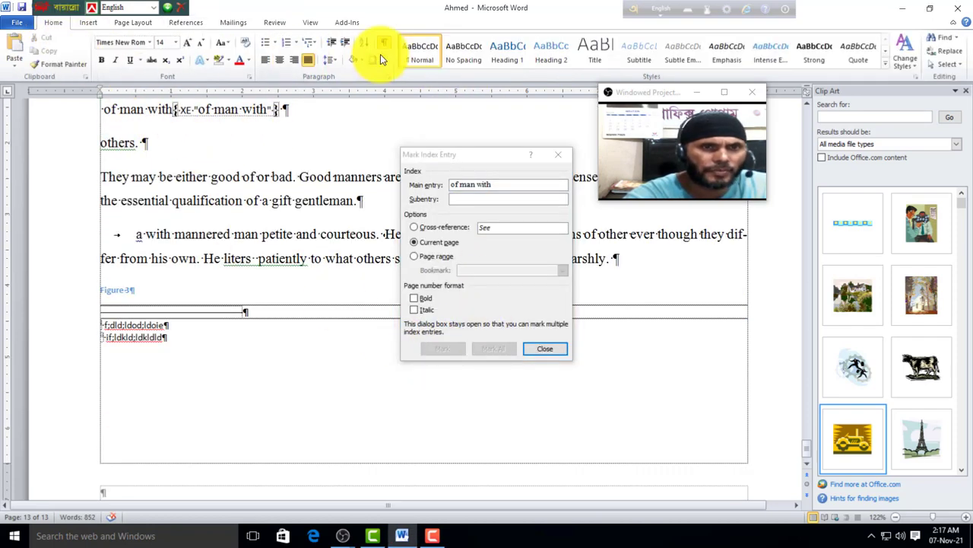
left_click(384, 46)
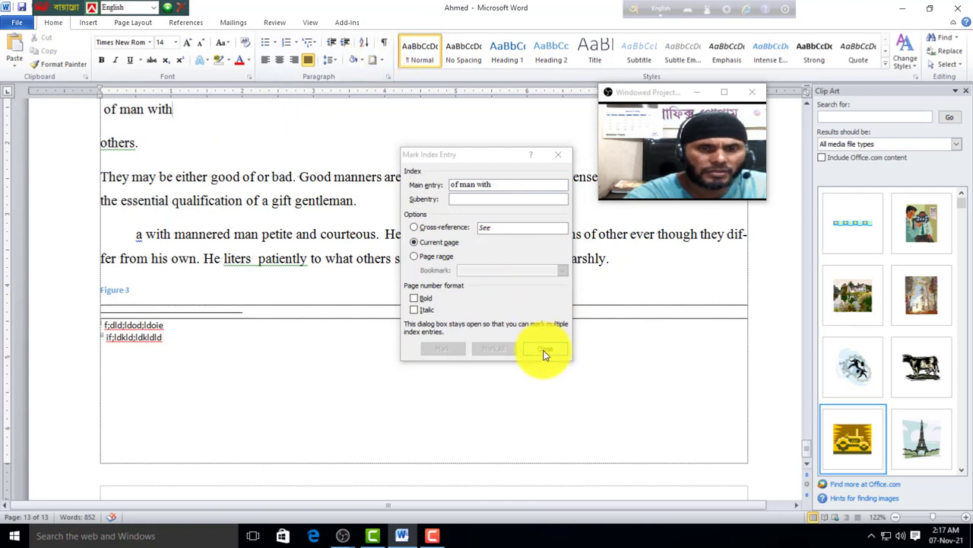
left_click(545, 348)
scroll(188, 241, "up", 1)
Step: Add blank lines before 'others.' and above 'Manners mean'
key("Return")
key("Return")
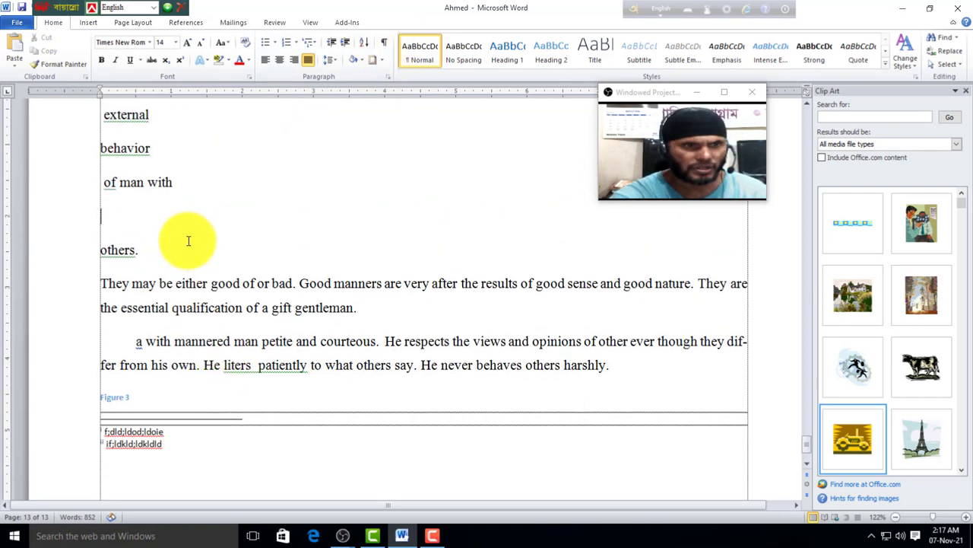
scroll(167, 232, "up", 1)
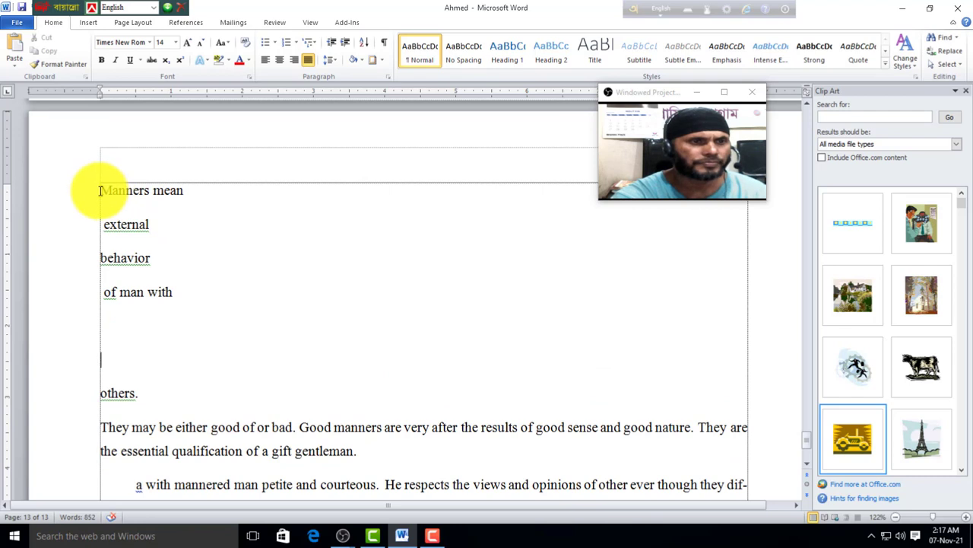
scroll(166, 255, "up", 2)
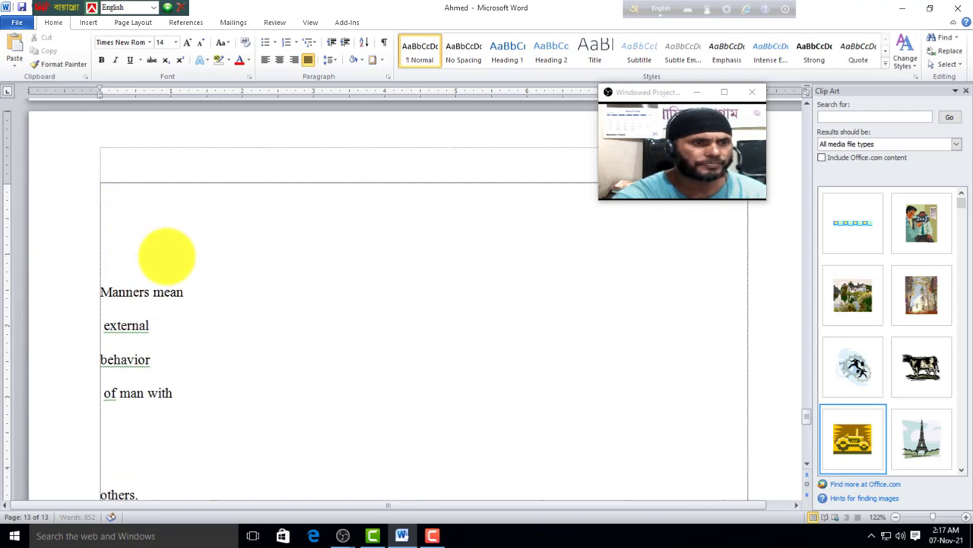
key("Return")
key("Return")
left_click(131, 224)
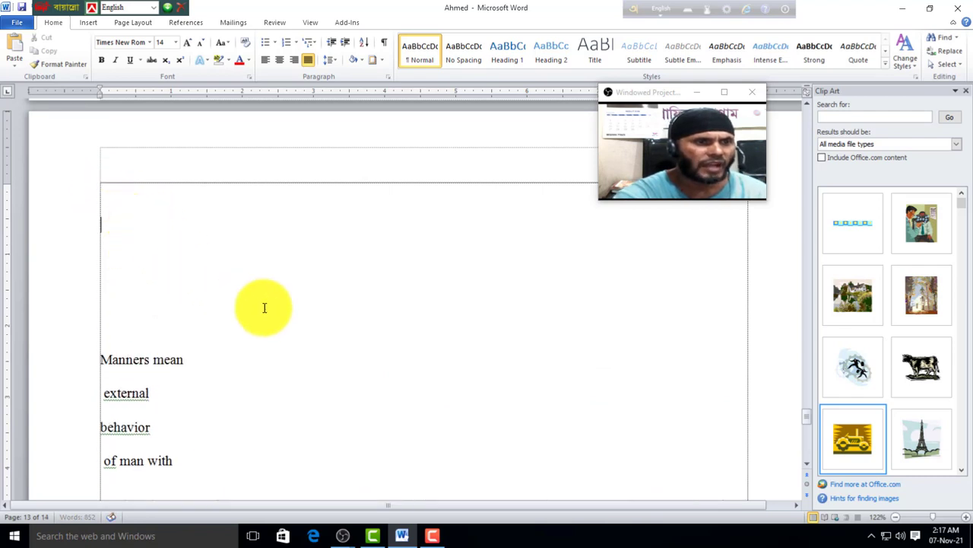
Step: Insert a Fancy-format index listing behavior, external, Manners mean and of man with
left_click(191, 24)
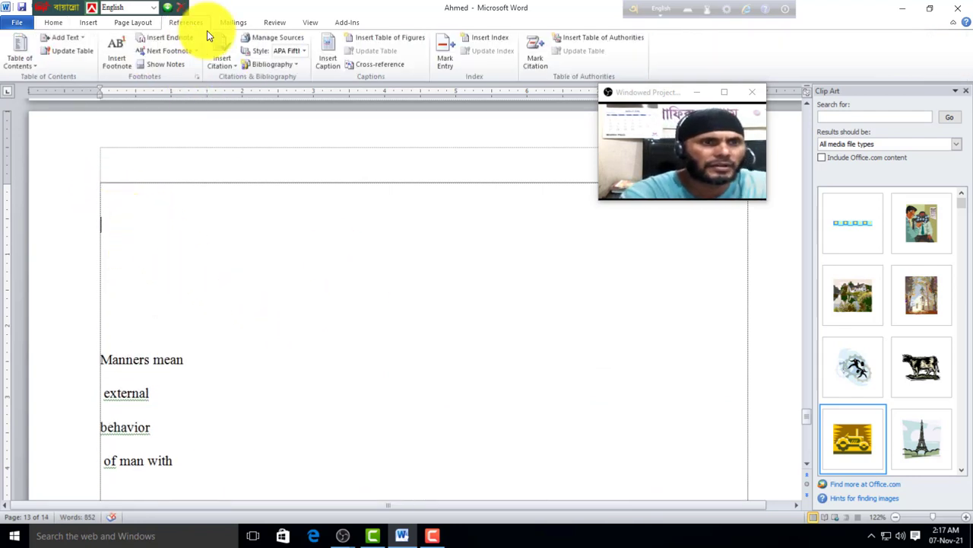
left_click(490, 38)
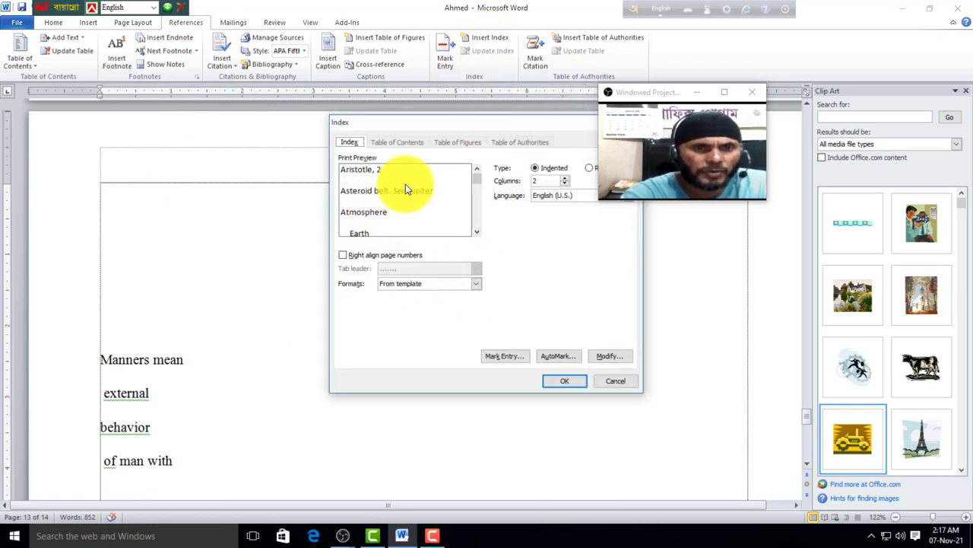
left_click(475, 286)
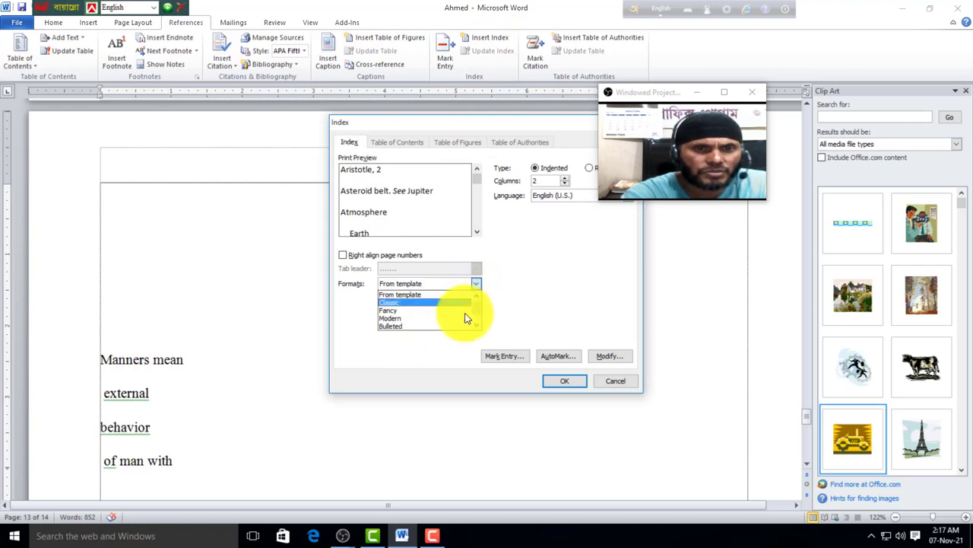
left_click(394, 311)
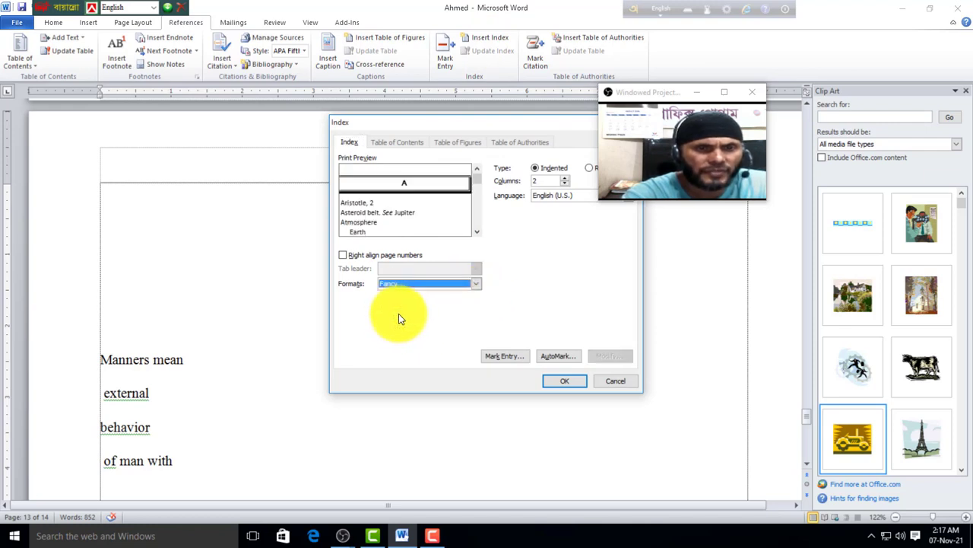
left_click(562, 382)
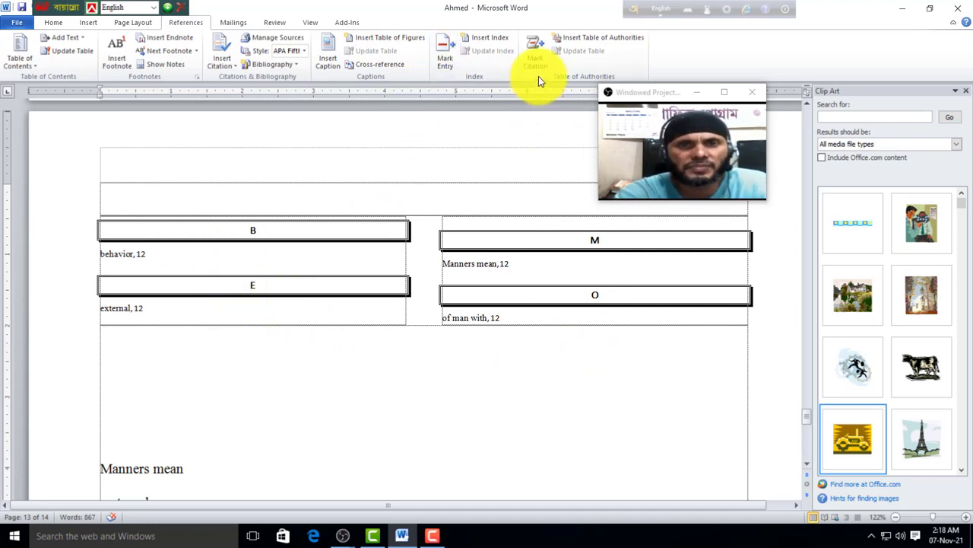
Step: Mark 'Manners mean' as a Cases citation and hide the formatting marks
scroll(449, 258, "down", 8)
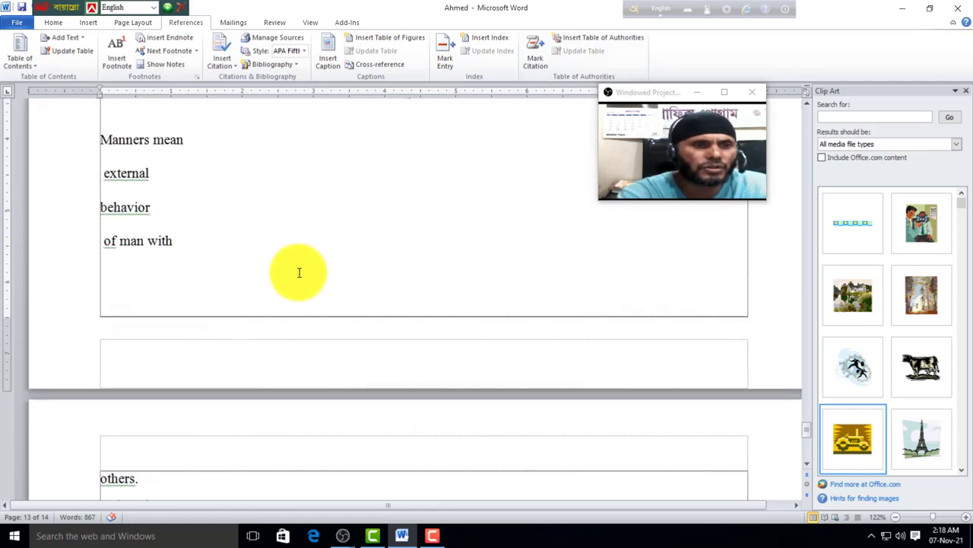
scroll(299, 272, "down", 2)
scroll(224, 274, "up", 3)
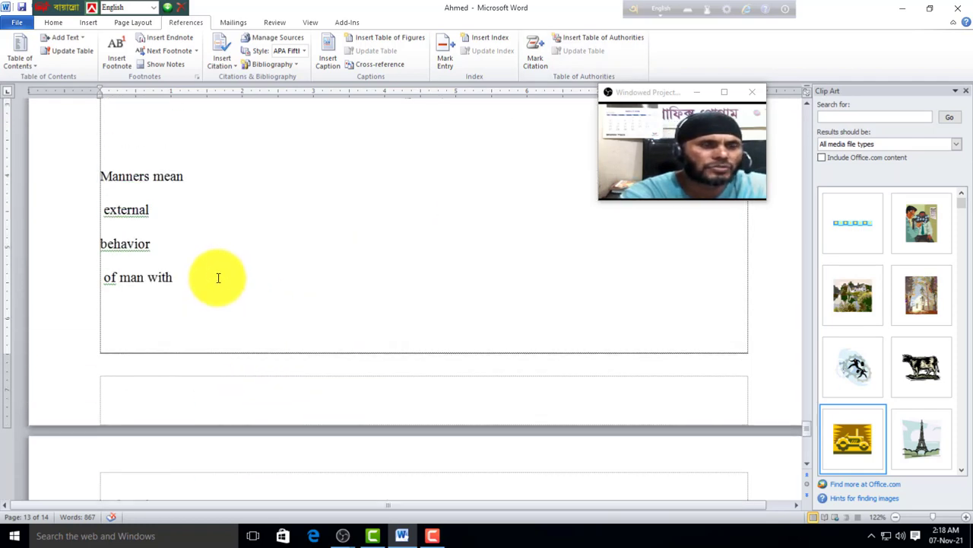
scroll(219, 277, "up", 1)
left_click_drag(200, 212, 66, 215)
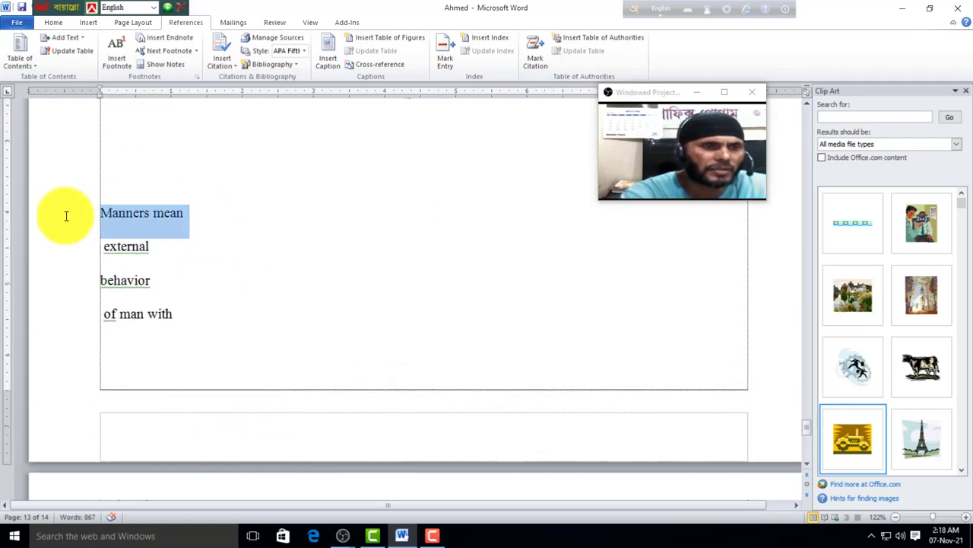
left_click(533, 62)
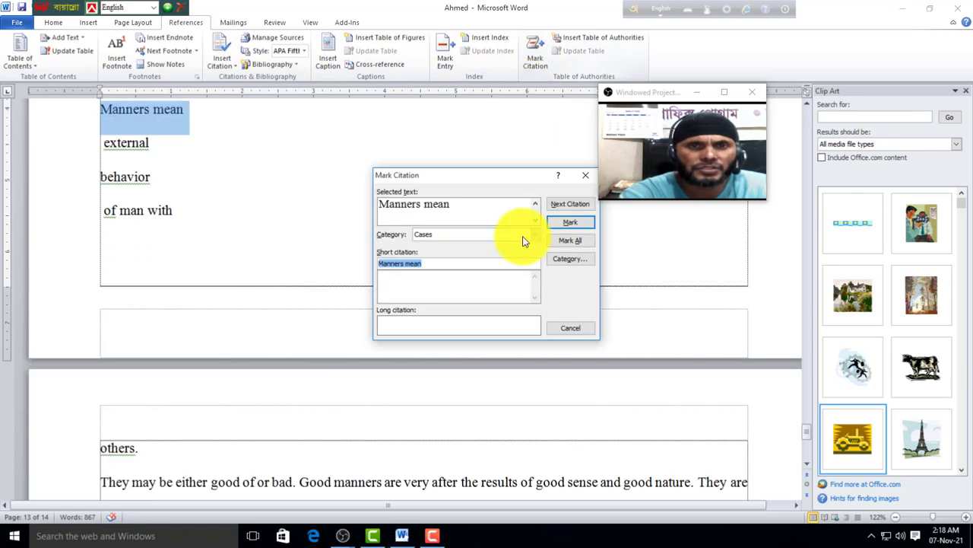
left_click(568, 224)
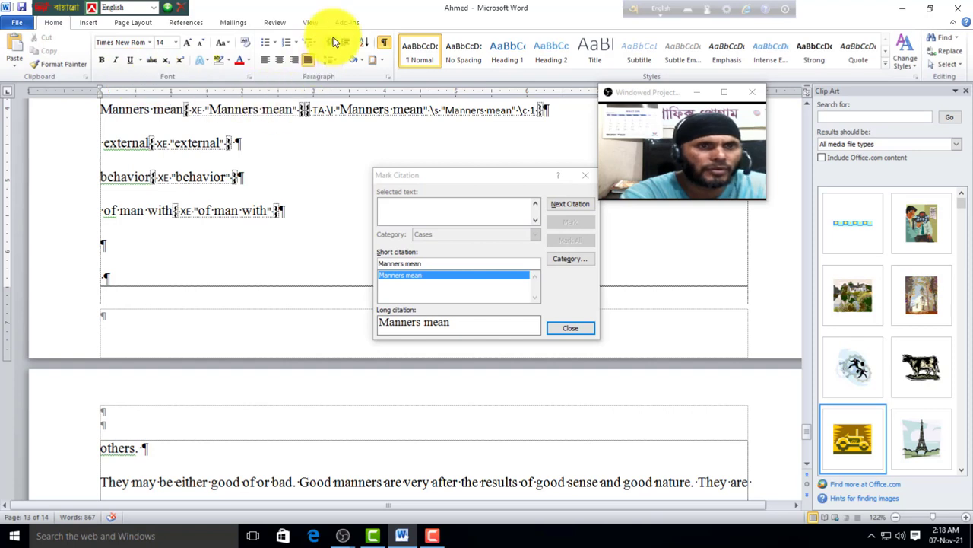
left_click(386, 45)
left_click(570, 327)
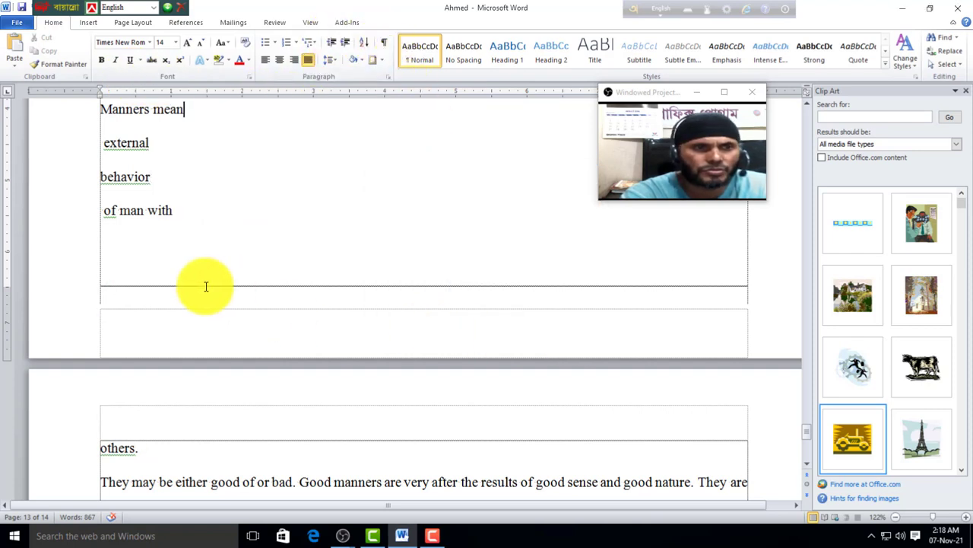
scroll(206, 285, "up", 1)
Step: Mark 'external' as a Cases citation, hide formatting marks, and close the dialog
left_click_drag(163, 196, 61, 177)
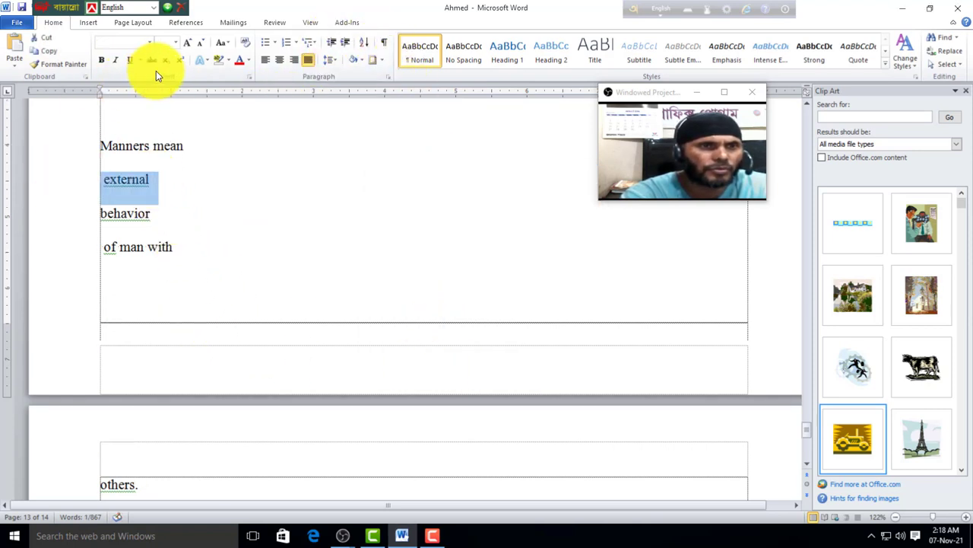
left_click(184, 22)
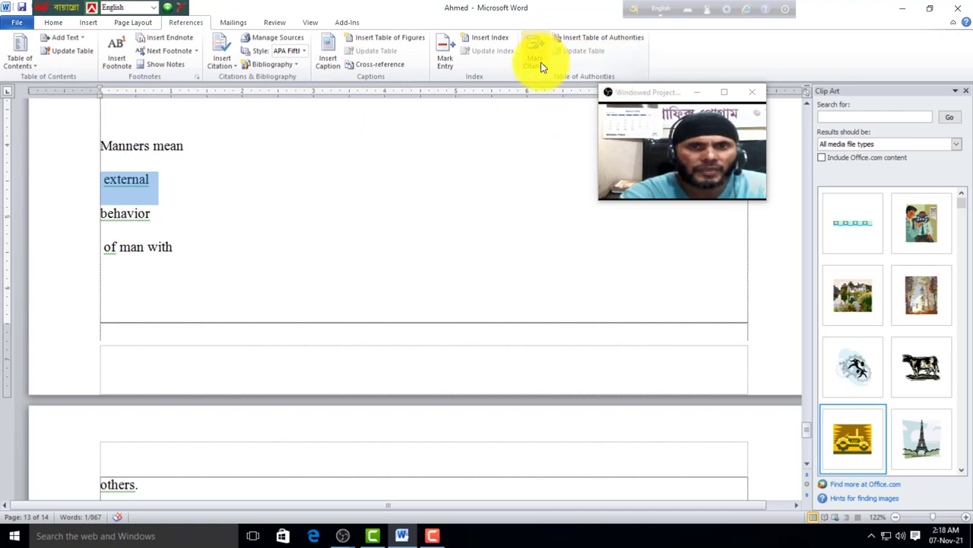
left_click(536, 57)
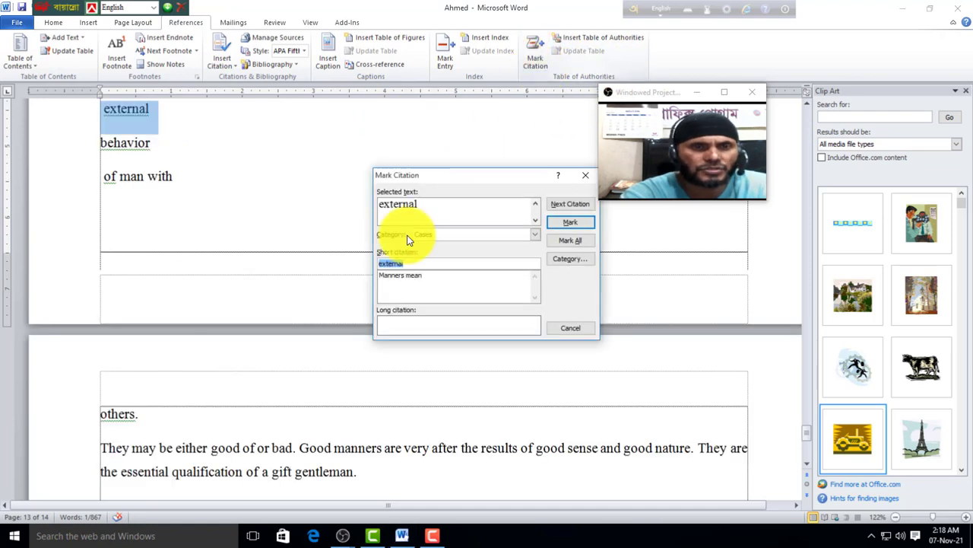
left_click(563, 224)
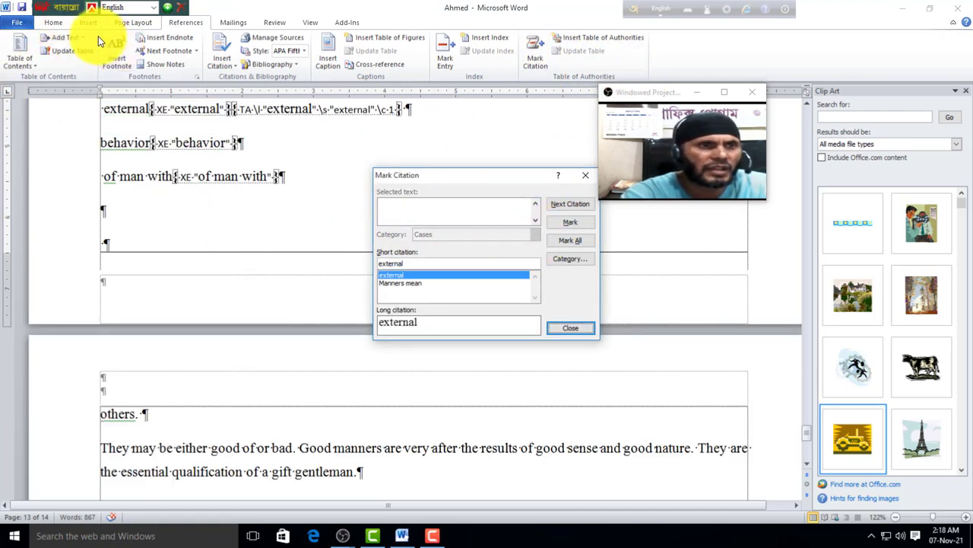
left_click(52, 22)
left_click(382, 42)
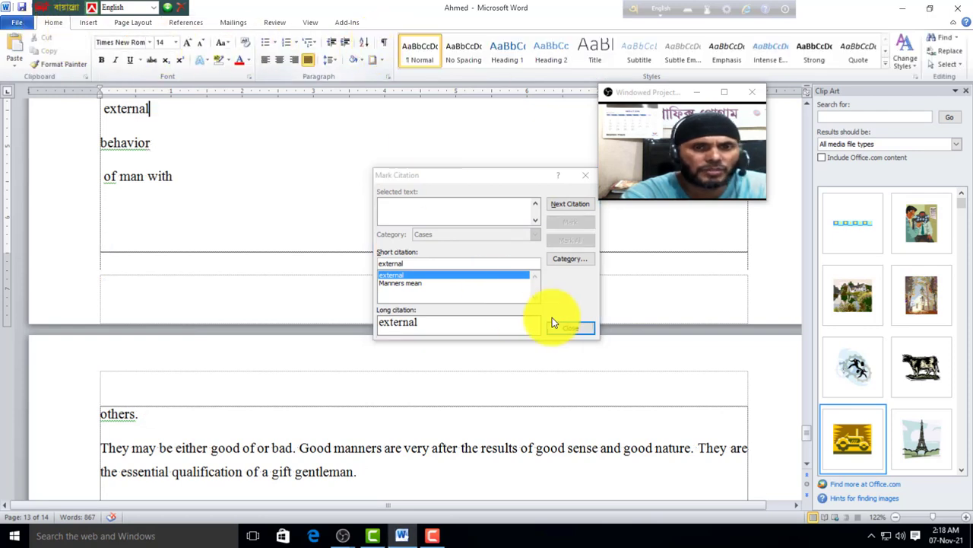
left_click(569, 329)
scroll(178, 233, "up", 4)
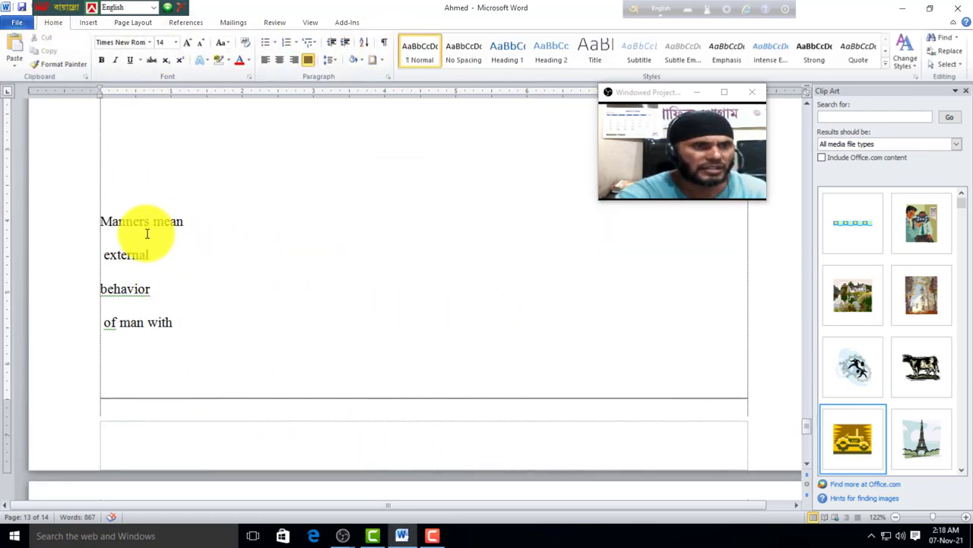
Step: Above 'Manners mean', insert a Classic-format table of authorities listing cases external and Manners mean
left_click(150, 152)
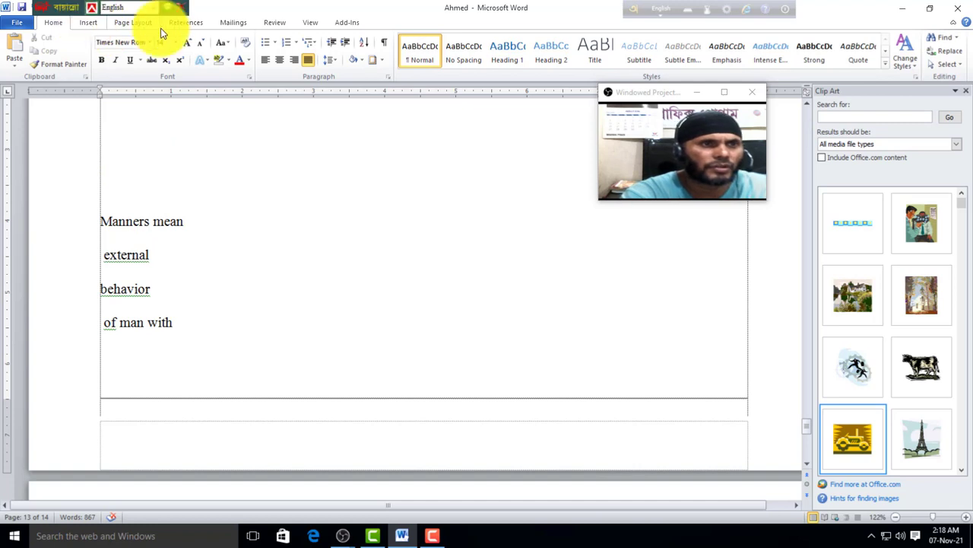
left_click(193, 27)
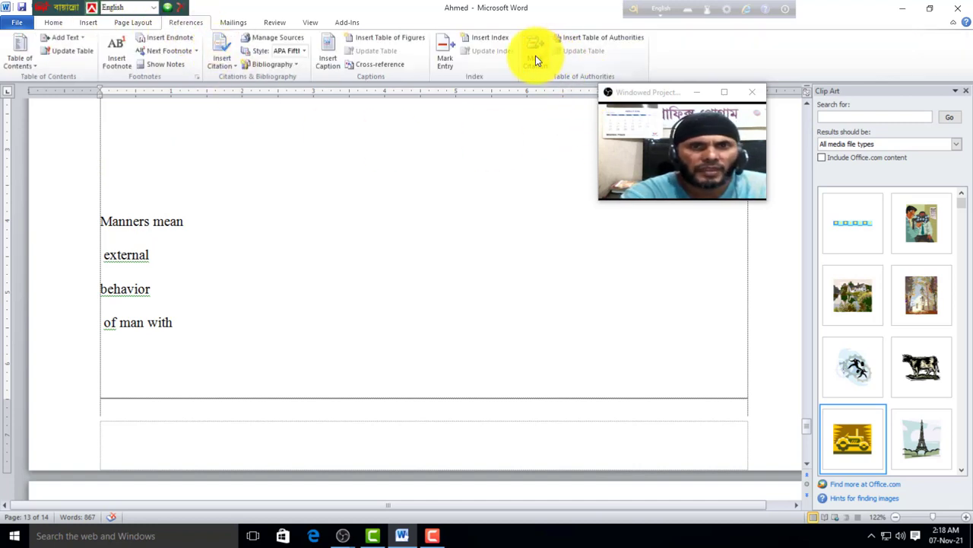
left_click(610, 42)
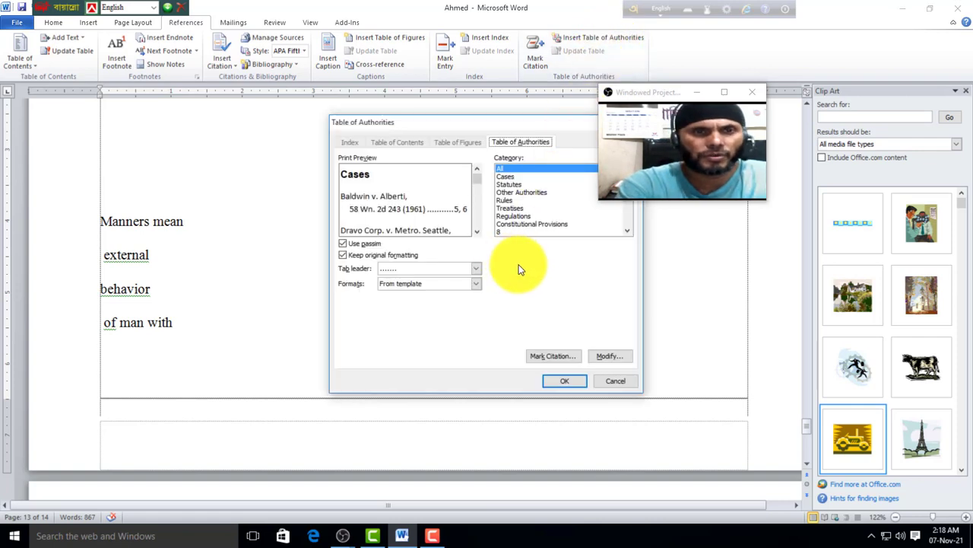
left_click(476, 285)
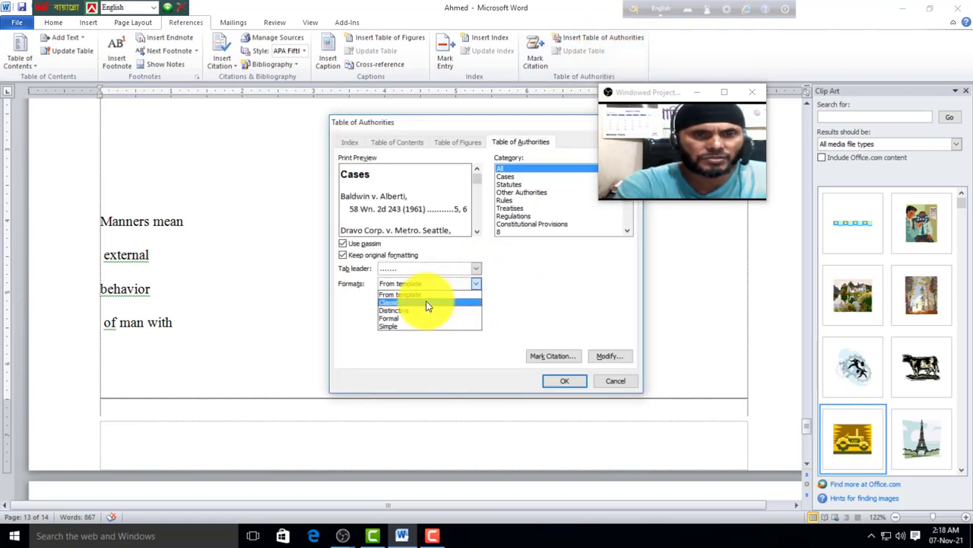
left_click(397, 302)
left_click(565, 382)
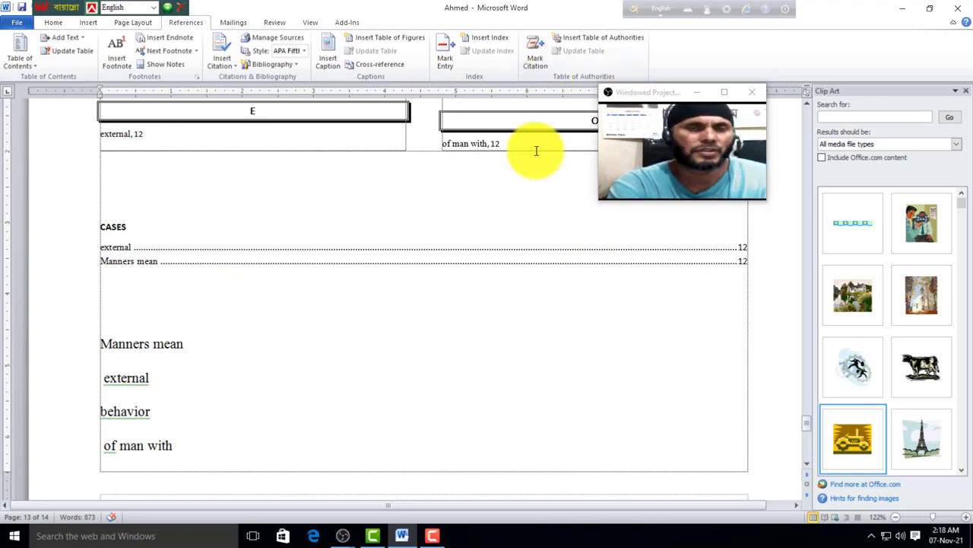
Step: Delete the stray Figure 3 caption
left_click(232, 22)
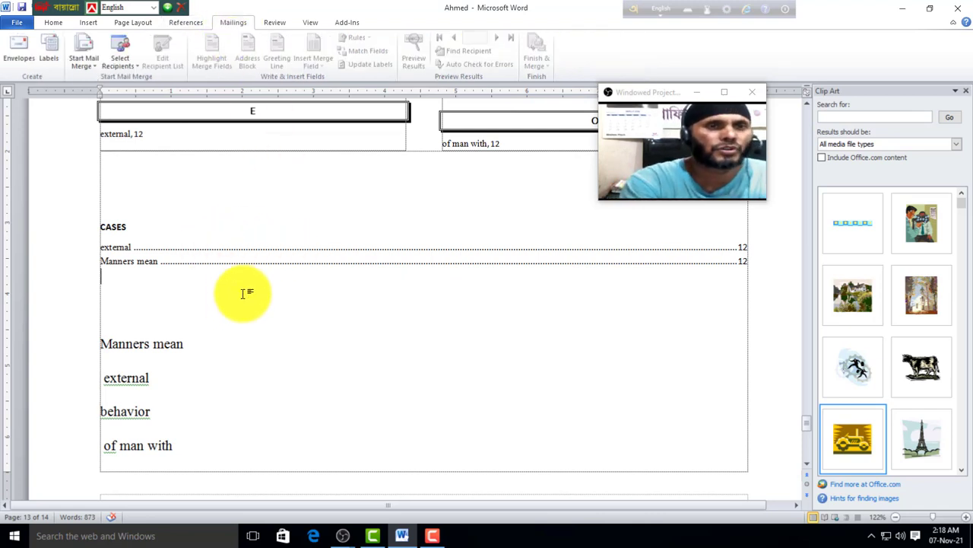
scroll(238, 302, "down", 15)
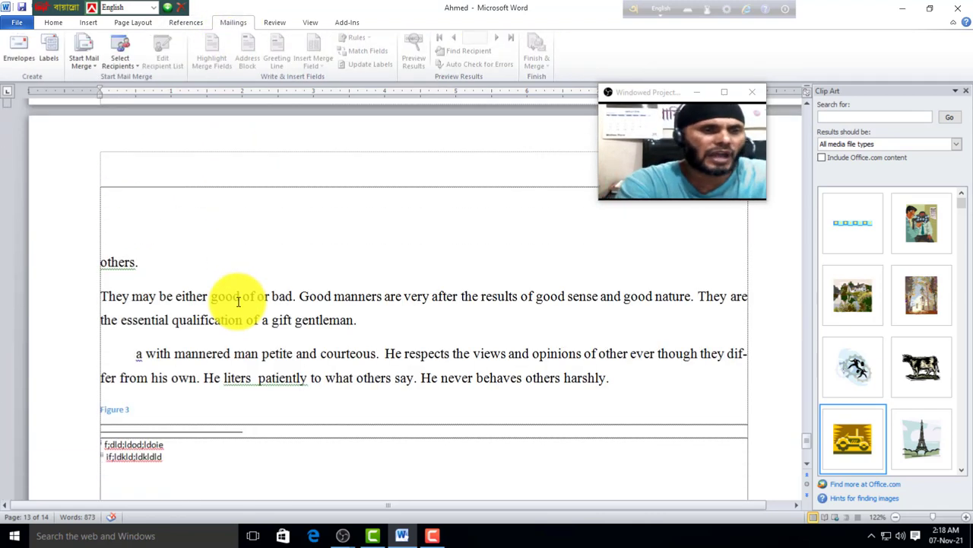
scroll(238, 302, "up", 5)
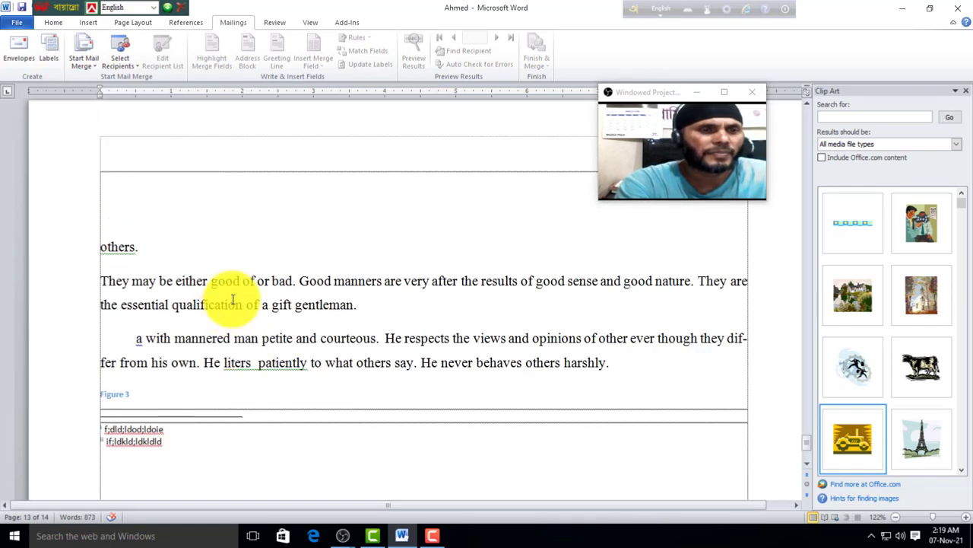
left_click(86, 394)
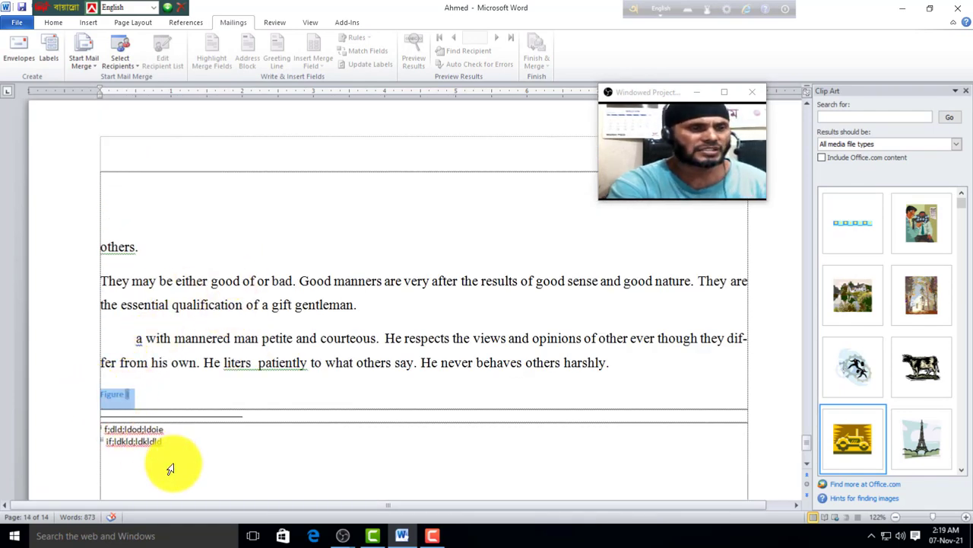
key("BackSpace")
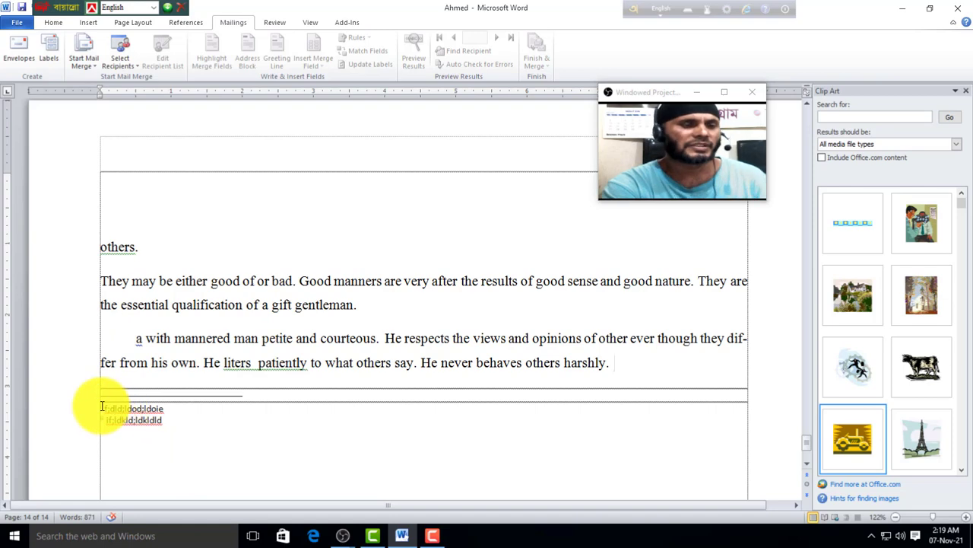
left_click_drag(102, 397, 169, 430)
scroll(187, 431, "up", 1)
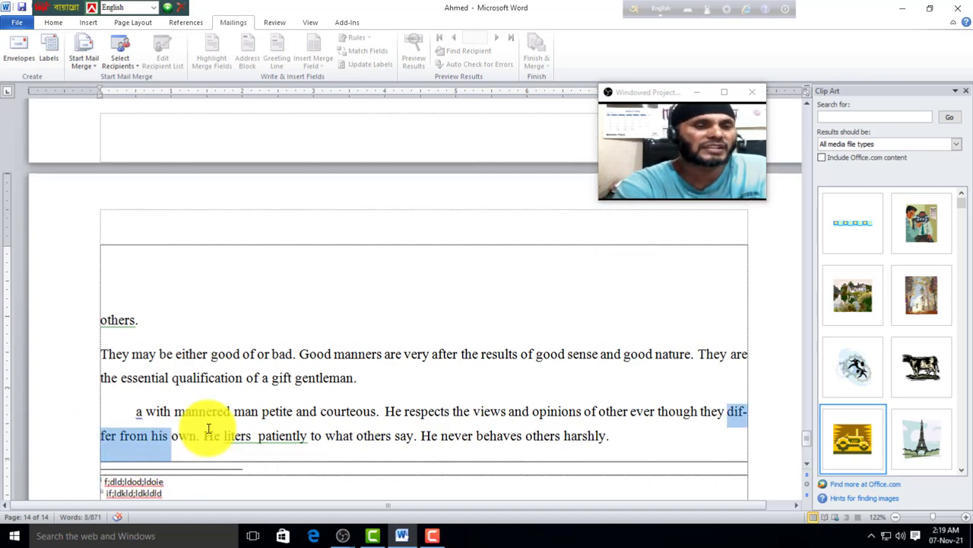
scroll(208, 435, "down", 8)
scroll(310, 403, "up", 20)
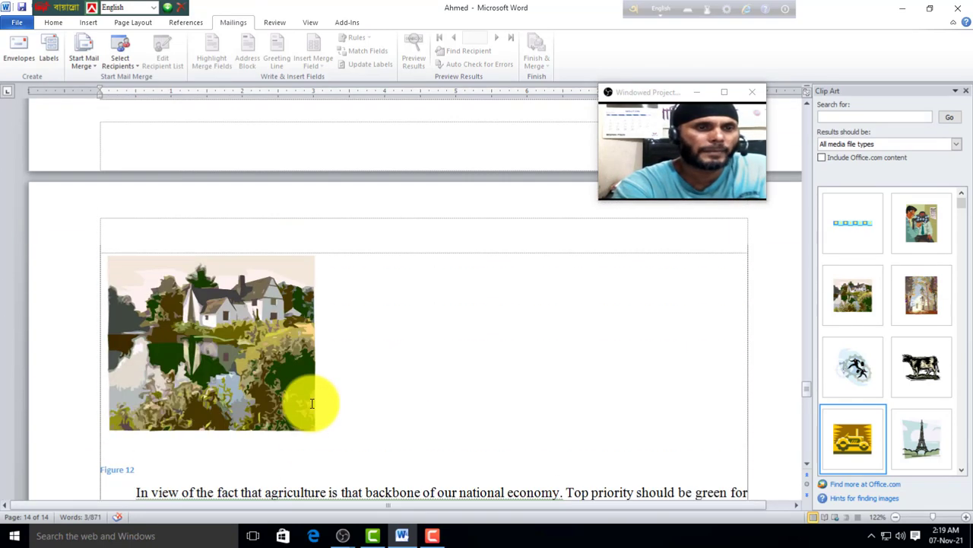
scroll(310, 403, "up", 20)
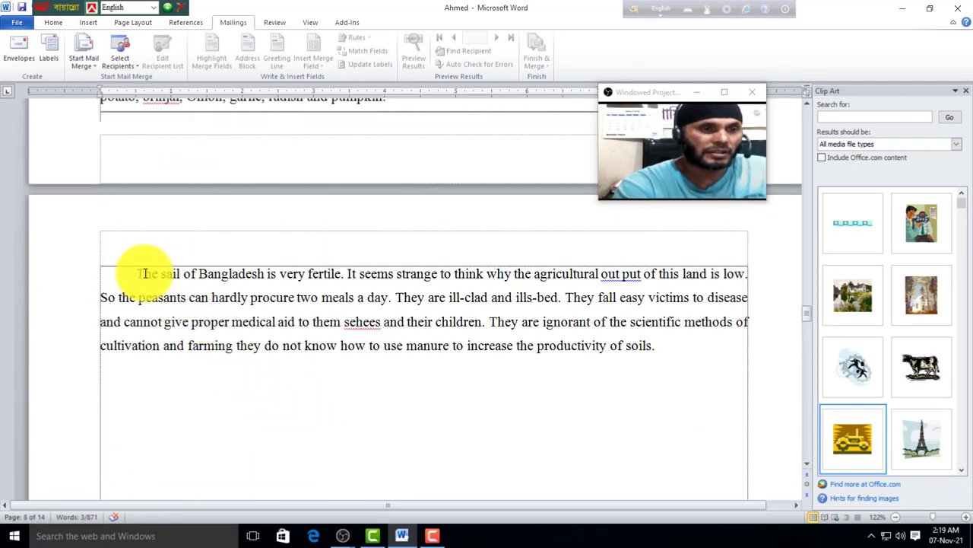
Step: Add blank lines above 'The sail of Bangladesh' paragraph and bring up the envelope settings
left_click(142, 280)
key("BackSpace")
key("Return")
key("Return")
key("Return")
key("Return")
key("Return")
key("Return")
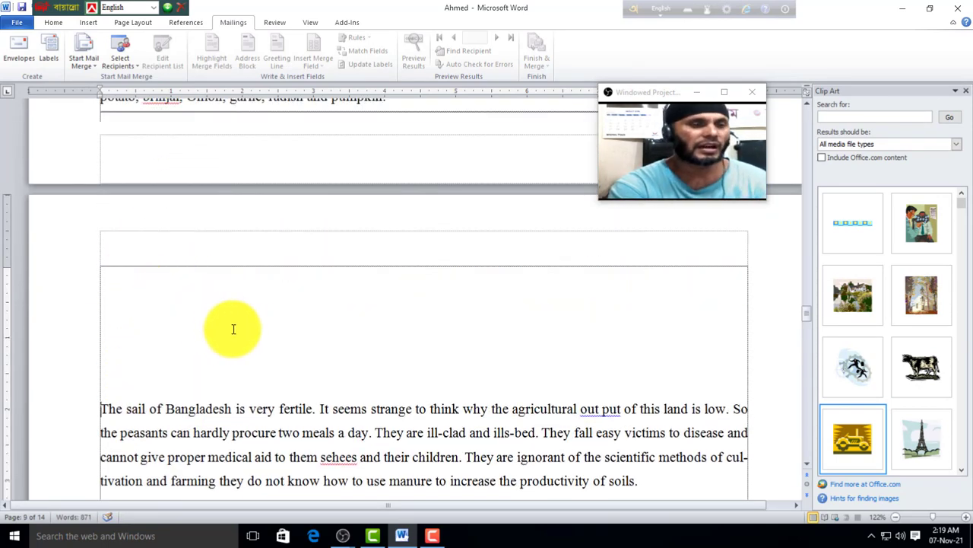
scroll(235, 327, "down", 2)
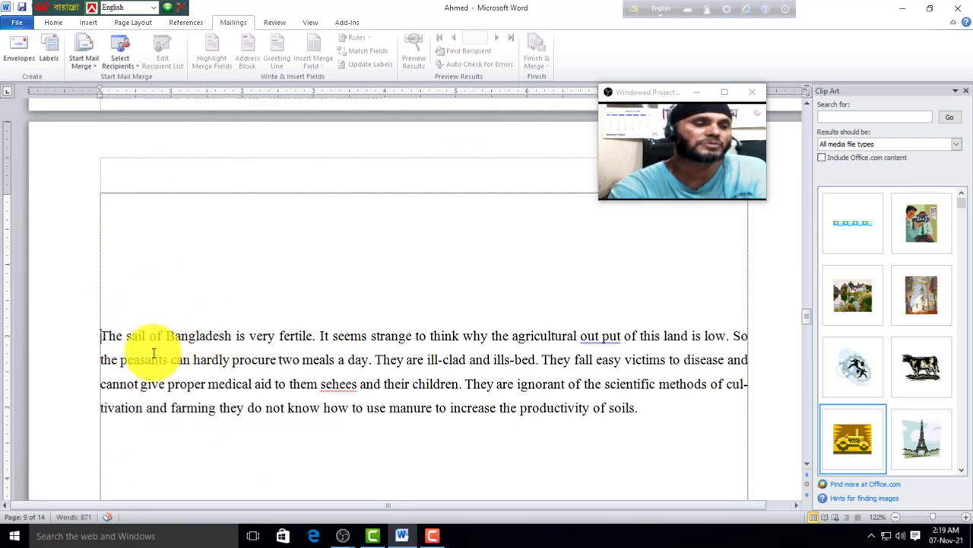
left_click(140, 257)
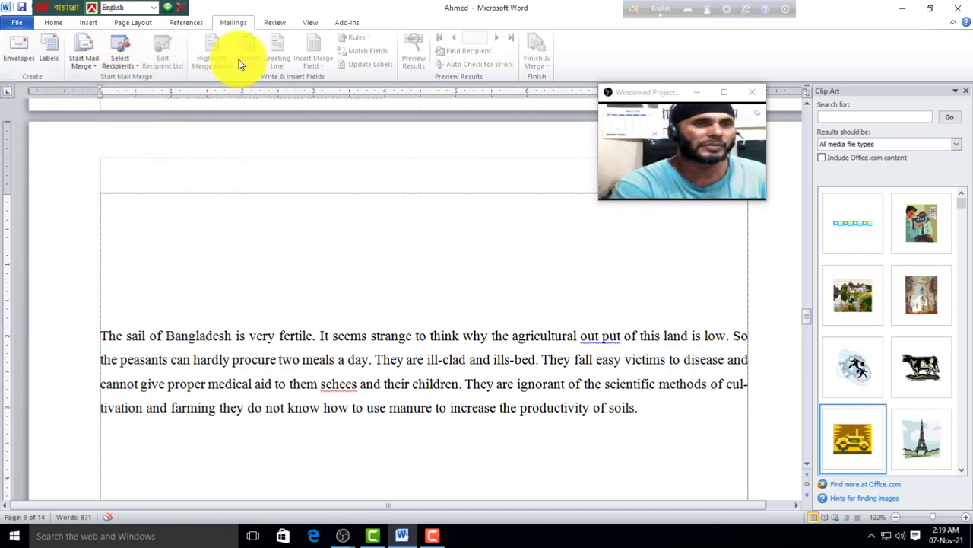
left_click(22, 60)
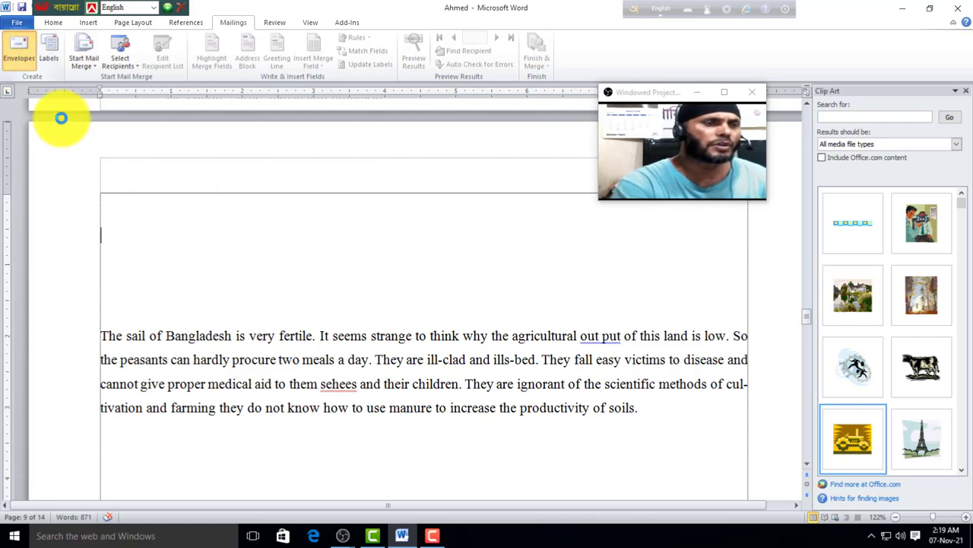
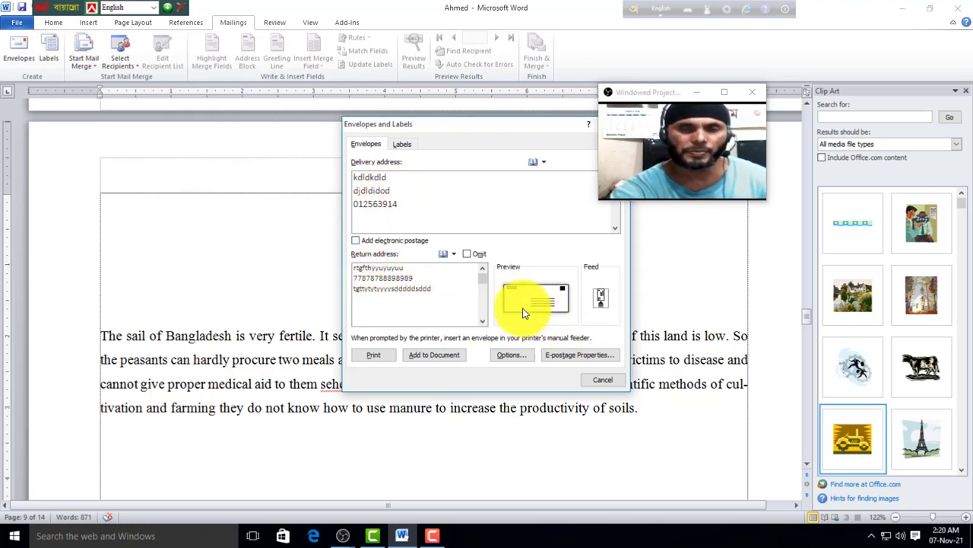
Step: Add the envelope to the document, close the Clip Art pane, then undo the envelope insertion
left_click(437, 357)
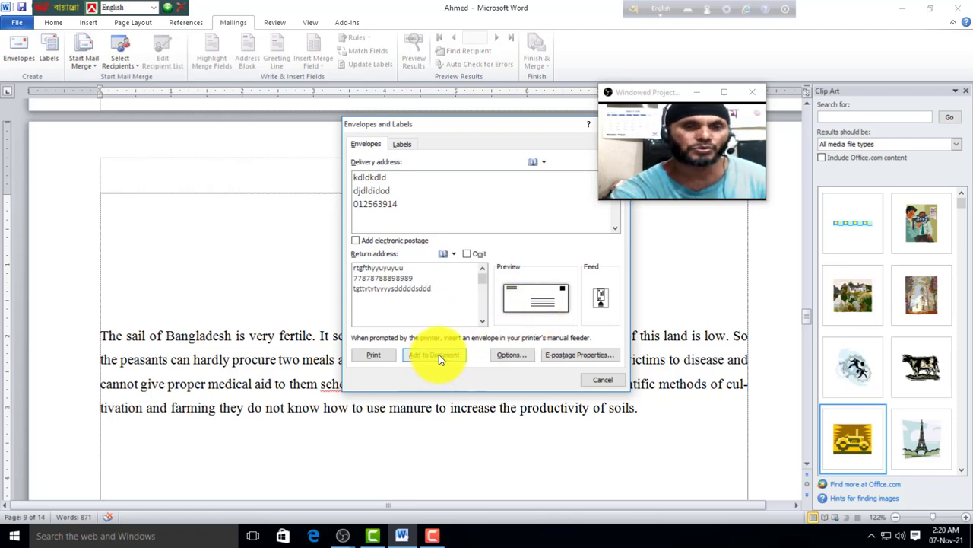
left_click(440, 300)
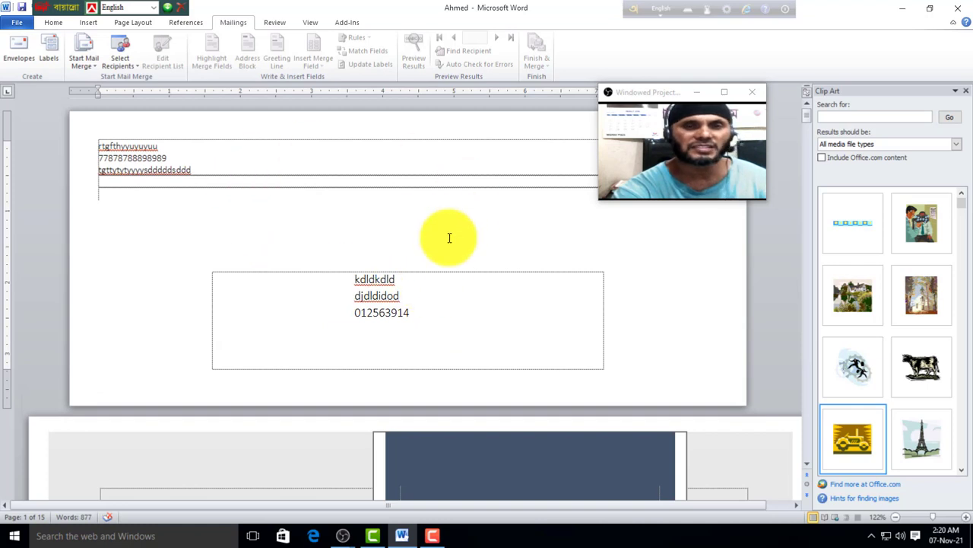
left_click_drag(668, 93, 842, 39)
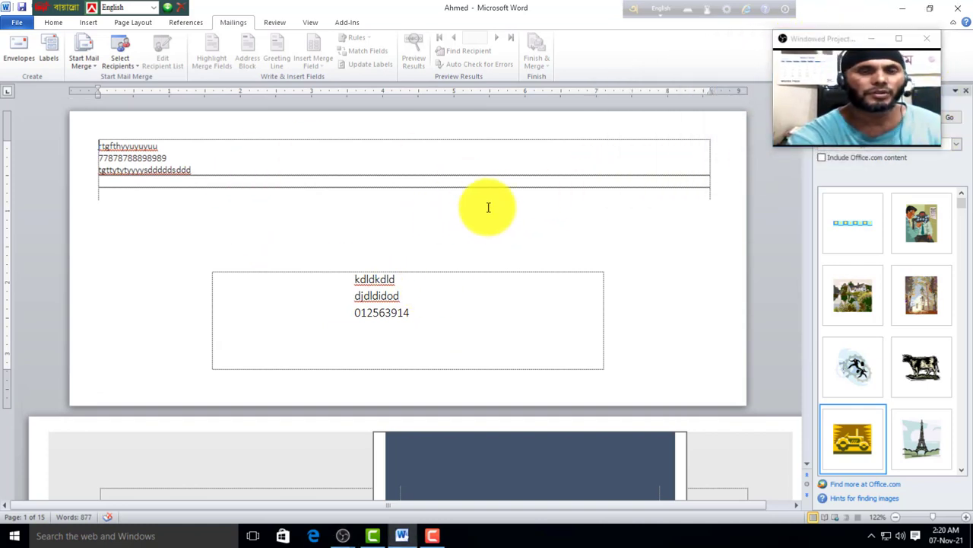
left_click(964, 92)
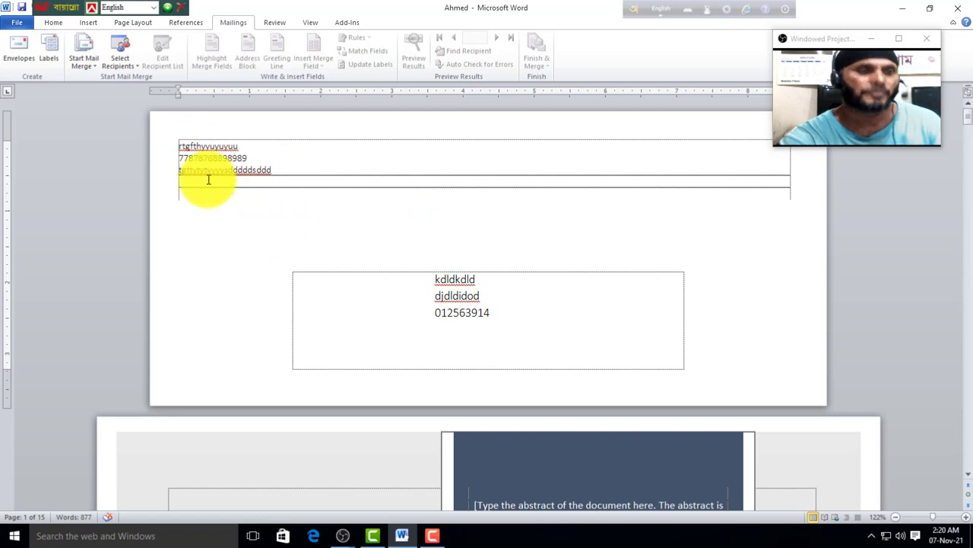
key("ctrl+z")
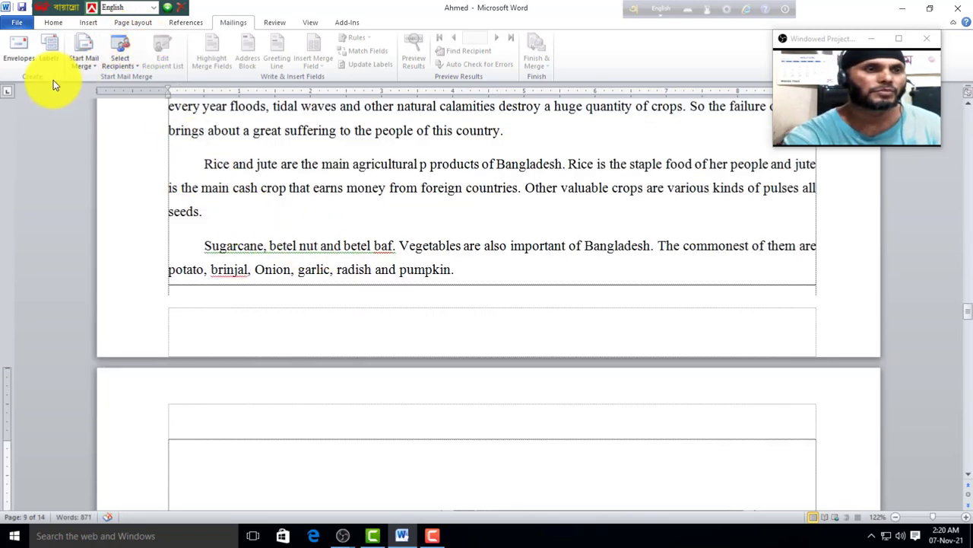
Step: Generate a new document full of identical address labels, then close it without saving
left_click(50, 57)
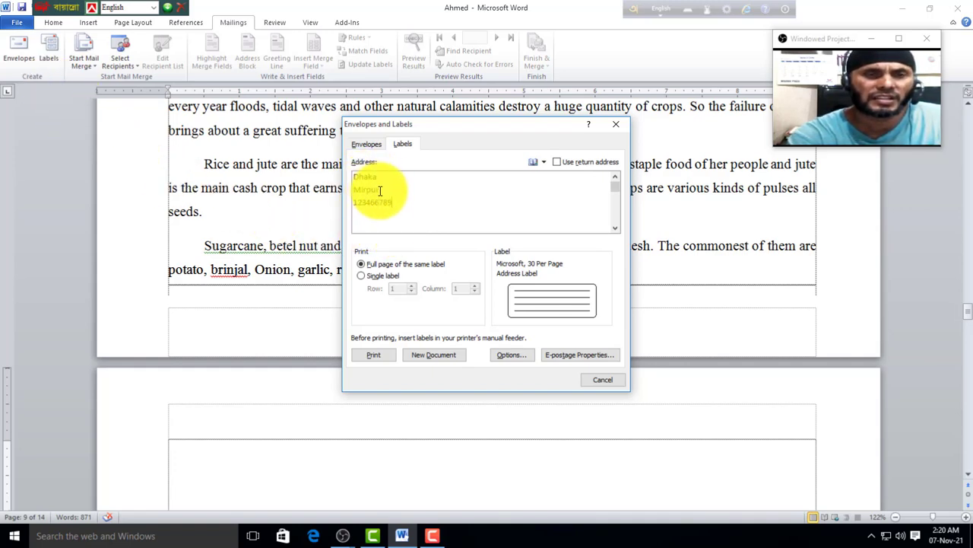
left_click(440, 356)
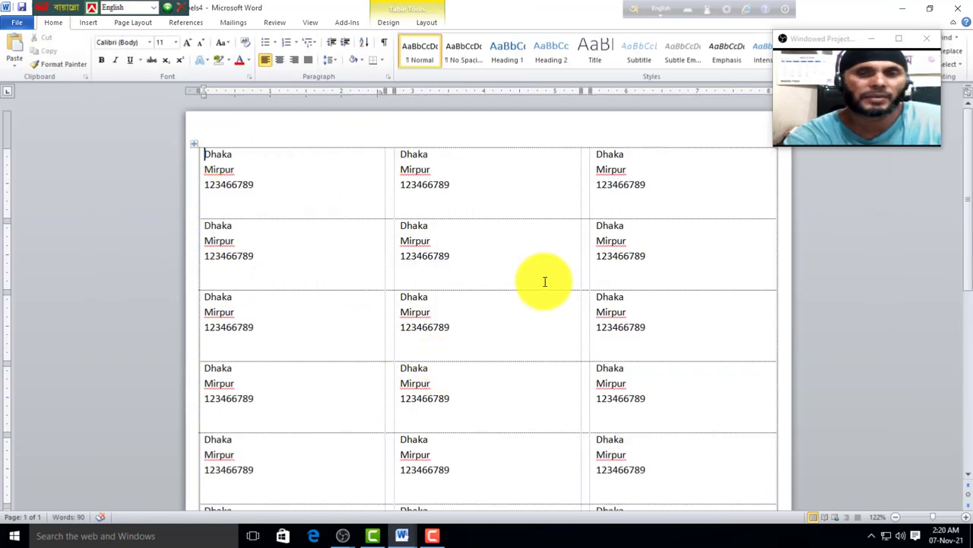
scroll(543, 304, "down", 6)
scroll(269, 349, "up", 6)
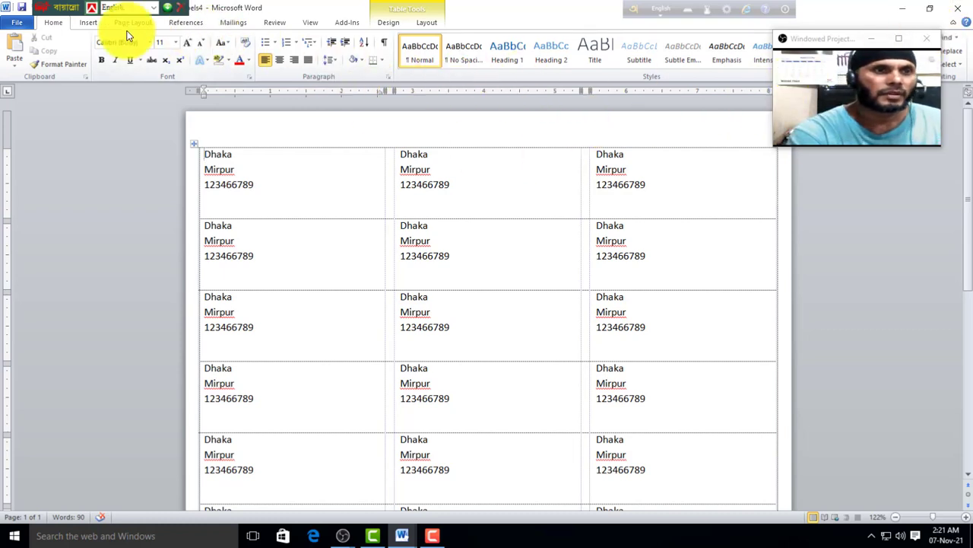
left_click(222, 23)
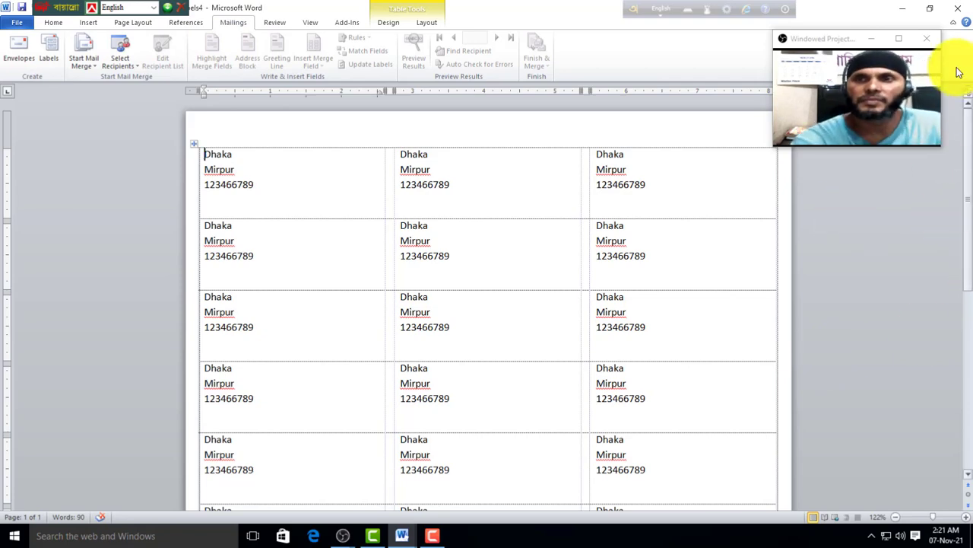
left_click(958, 9)
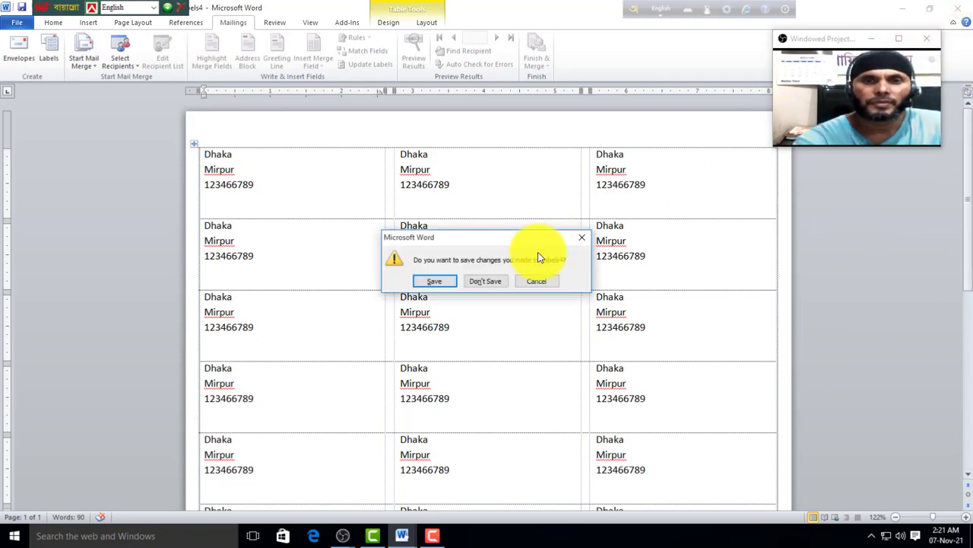
left_click(499, 282)
Step: Insert a blank line above the agriculture heading and place the cursor centred above it
scroll(436, 311, "up", 5)
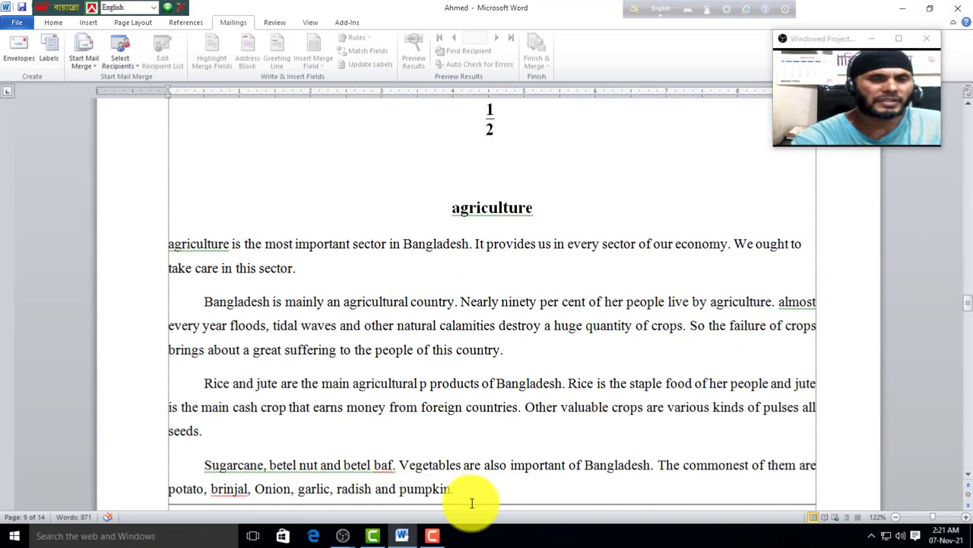
scroll(502, 266, "up", 1)
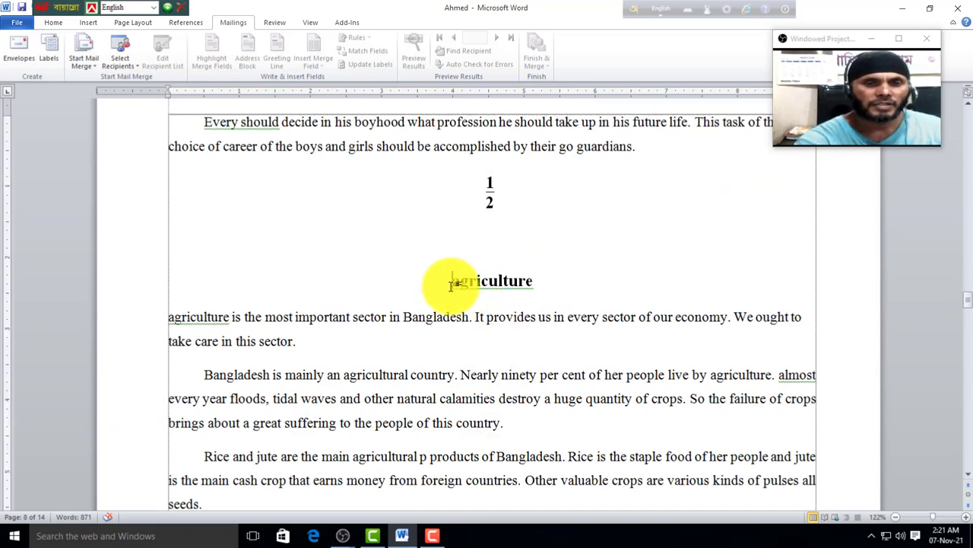
scroll(450, 285, "up", 3)
scroll(661, 449, "down", 5)
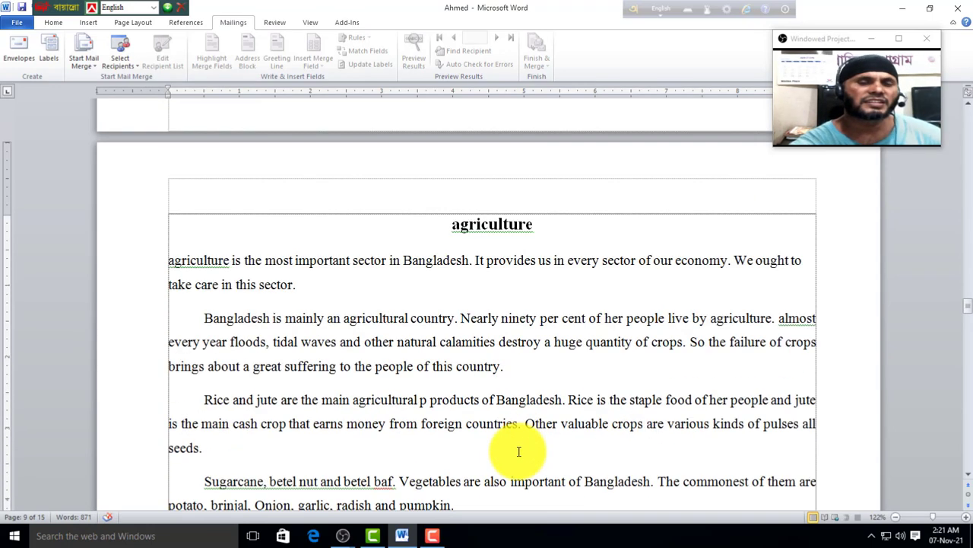
scroll(422, 437, "up", 1)
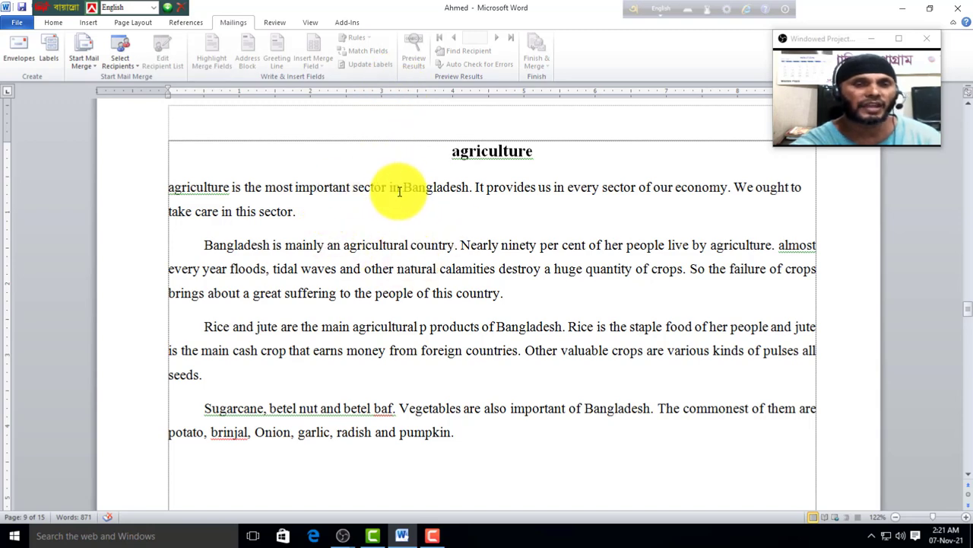
key("Return")
key("Return")
key("Return")
scroll(424, 231, "down", 5)
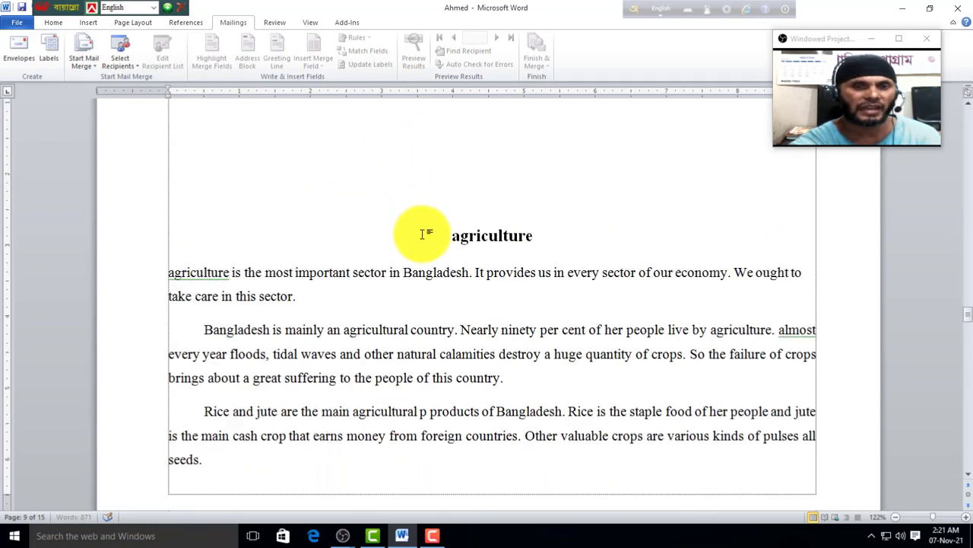
scroll(417, 205, "up", 3)
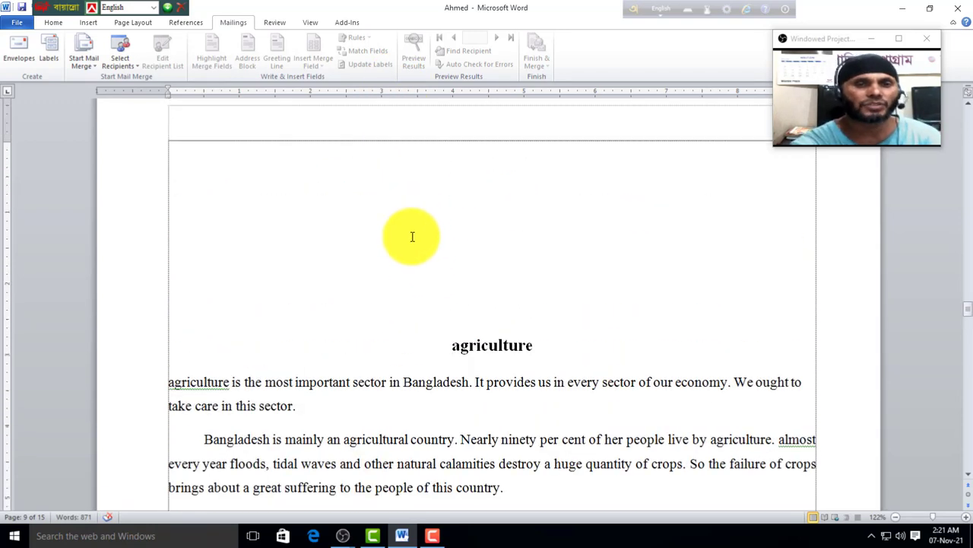
double_click(424, 252)
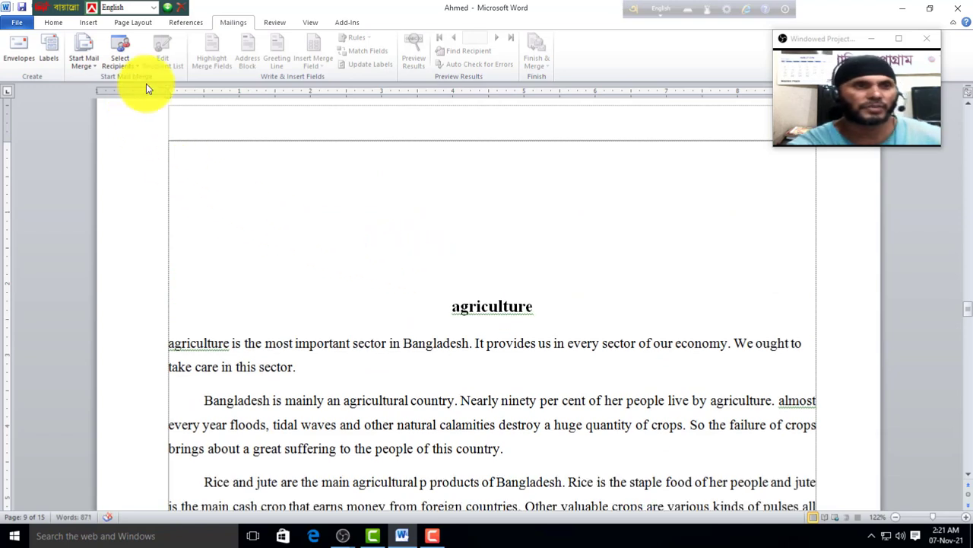
Step: Set the page orientation to Portrait from Page Layout
left_click(86, 23)
left_click(133, 22)
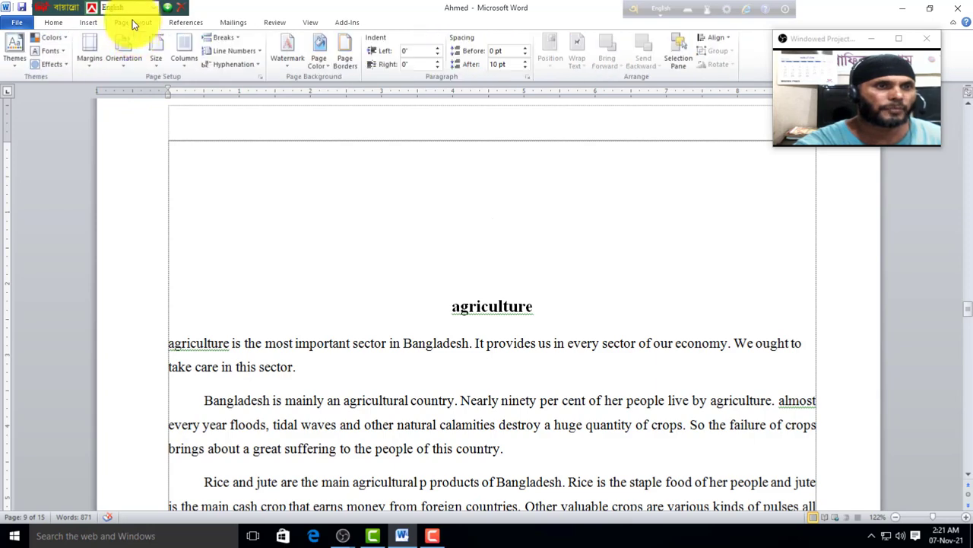
left_click(89, 53)
left_click(132, 59)
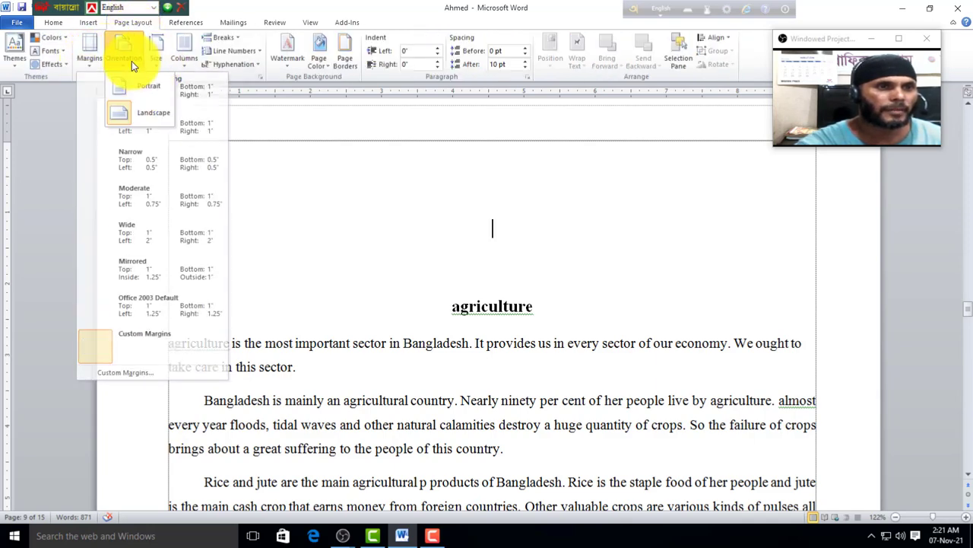
left_click(145, 94)
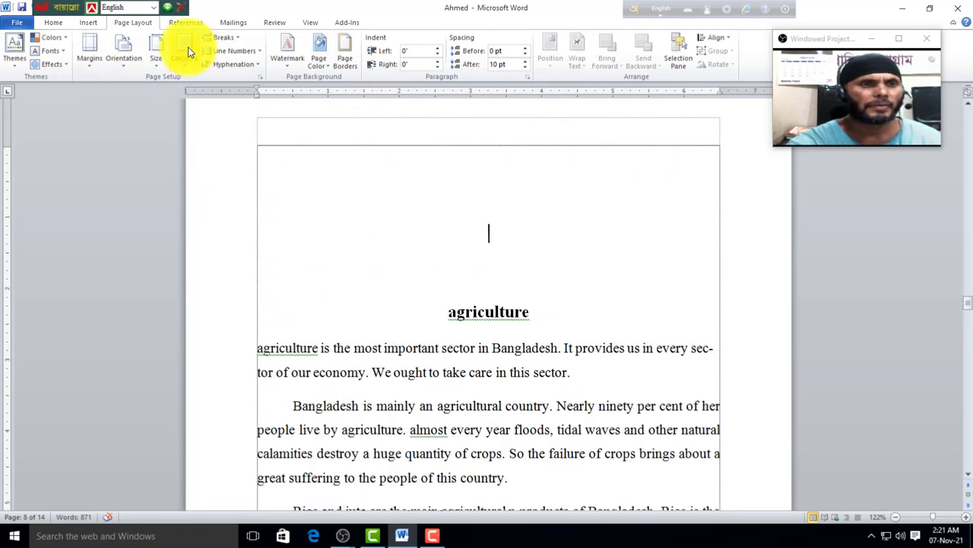
left_click(226, 22)
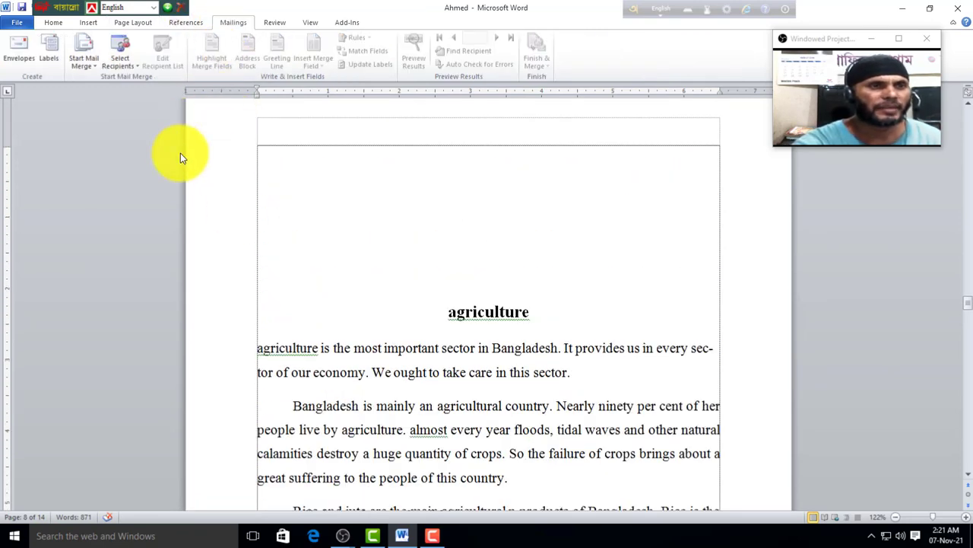
Step: Start a Letters mail merge and begin a new recipient list with Type New List
left_click(95, 64)
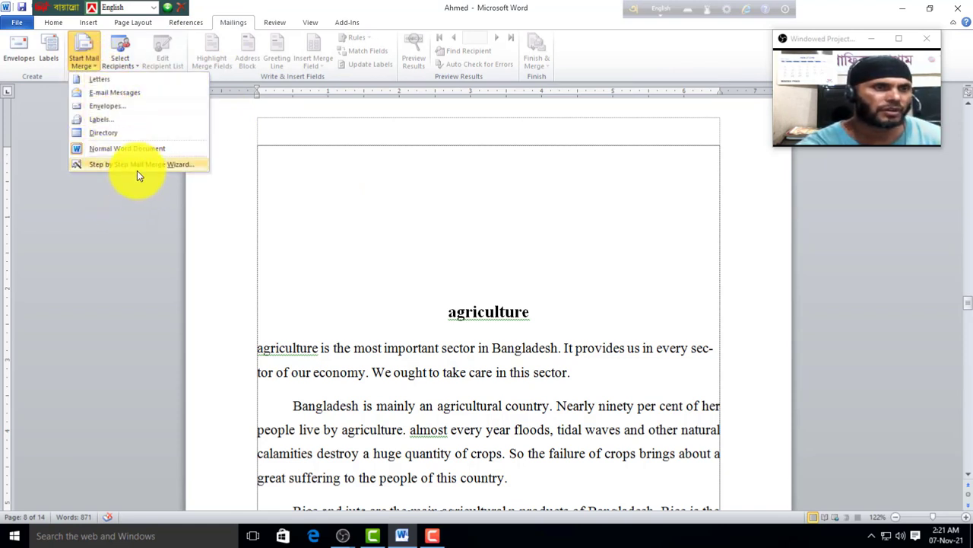
left_click(98, 81)
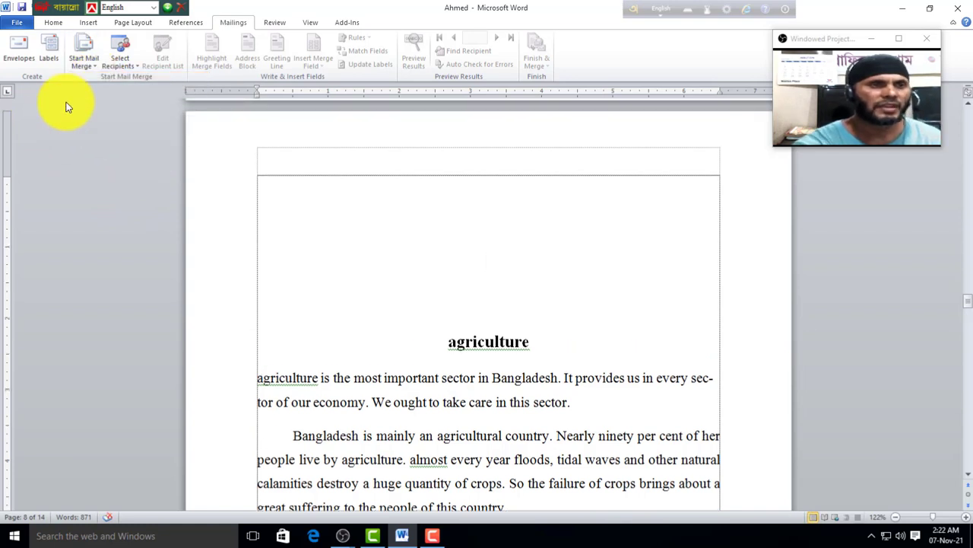
left_click(141, 73)
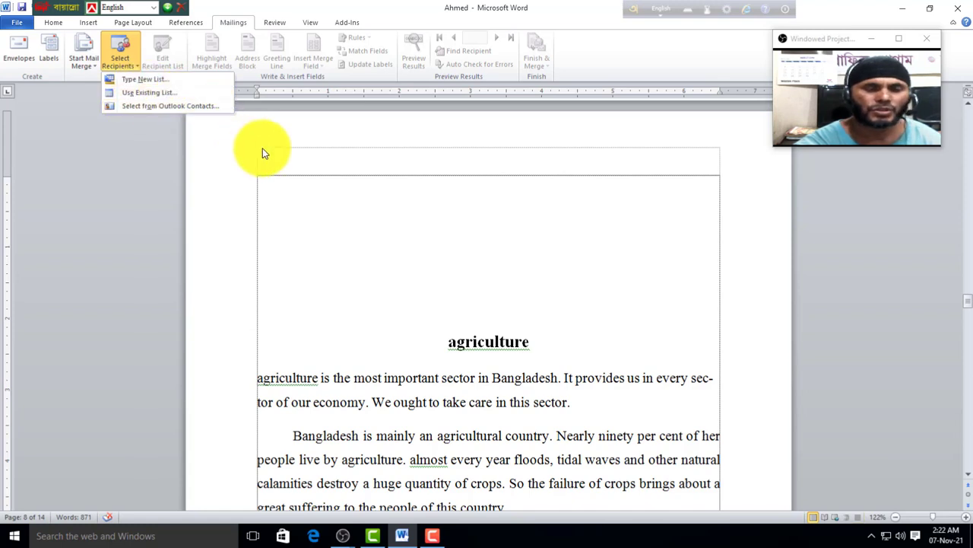
left_click(147, 91)
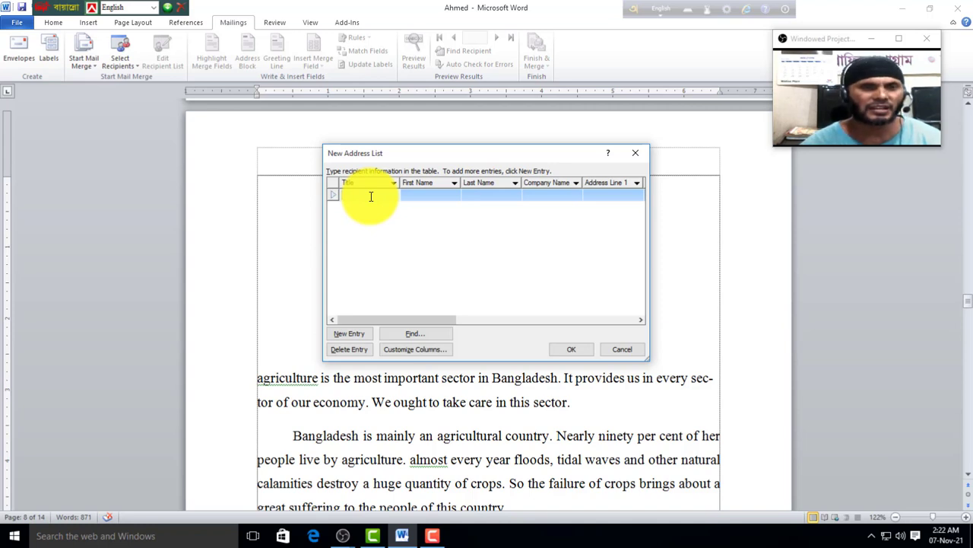
Step: Enter the first recipient's title, first and last name, company GP, address lines and city
type("M")
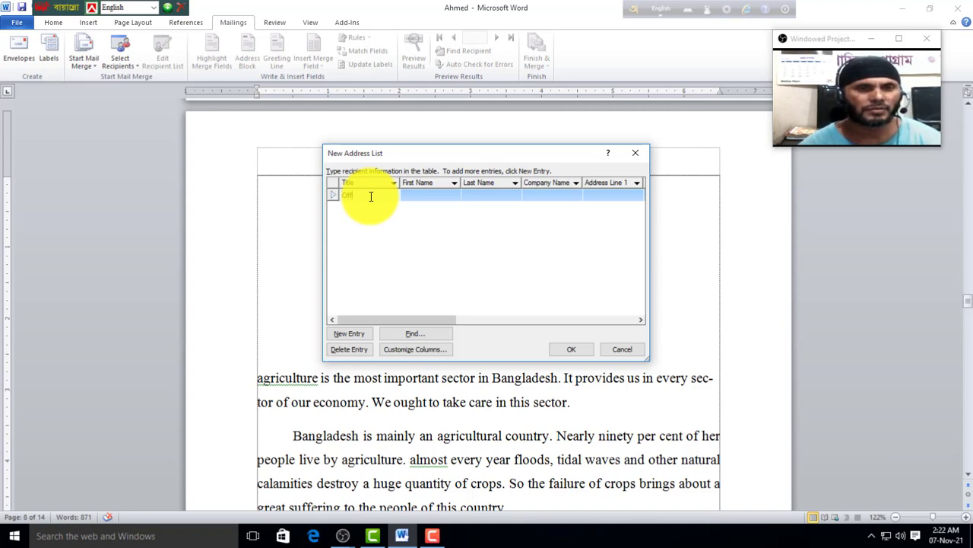
type("fficer")
key("Tab")
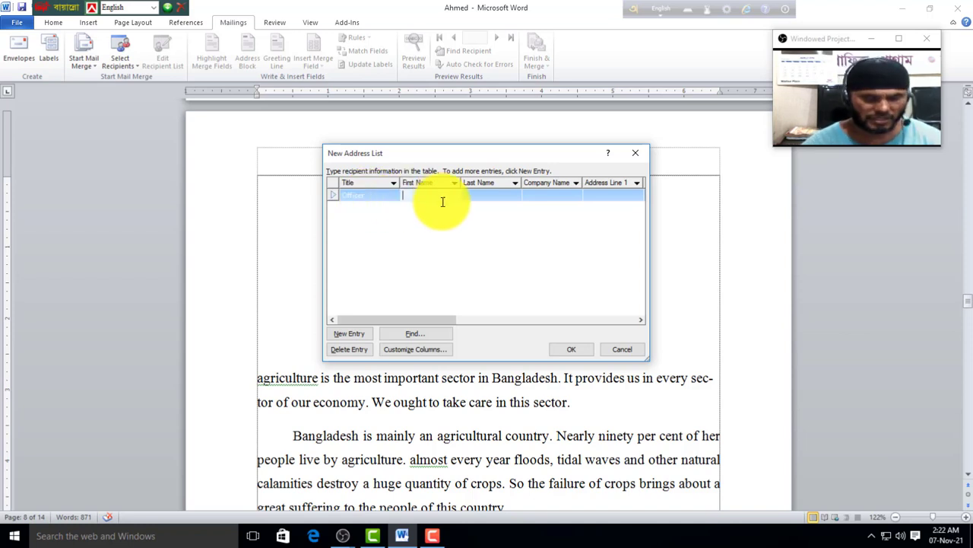
key("Tab")
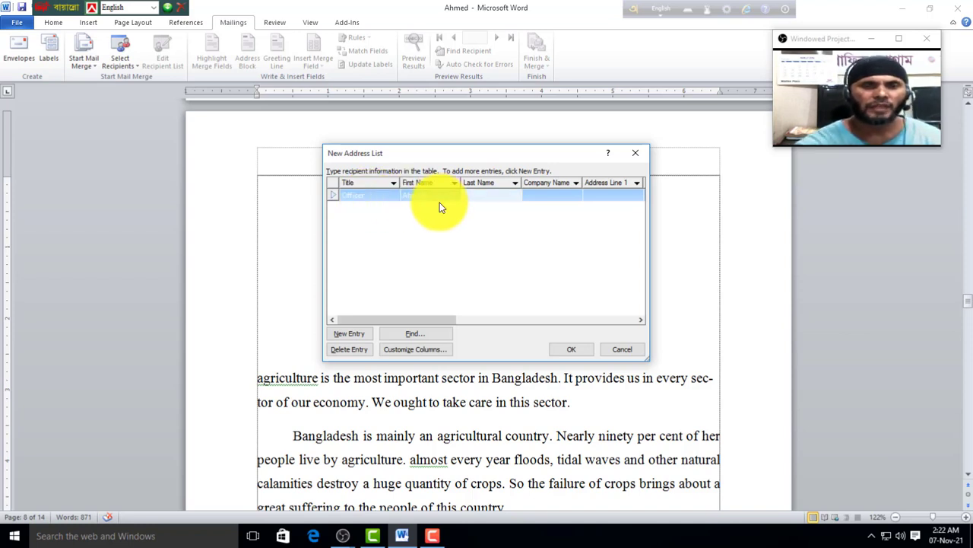
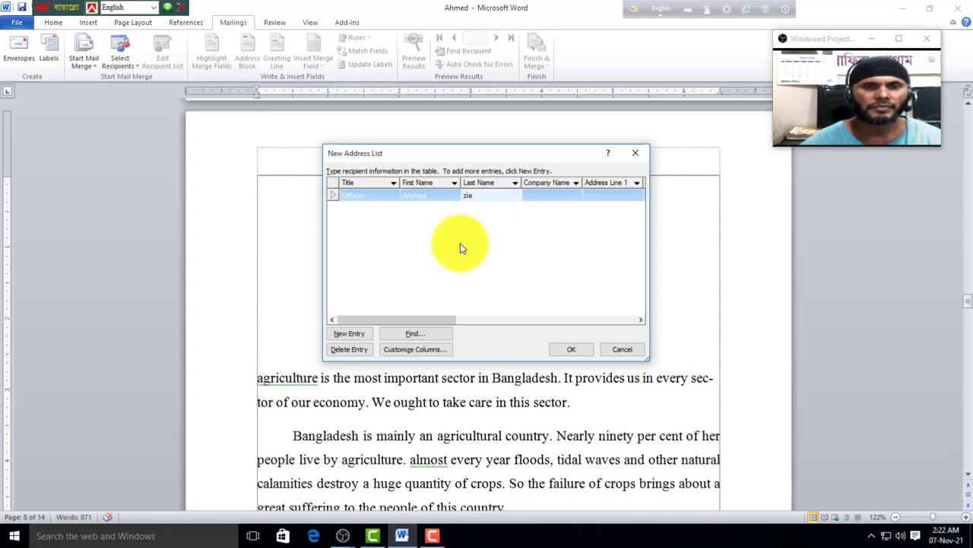
key("Tab")
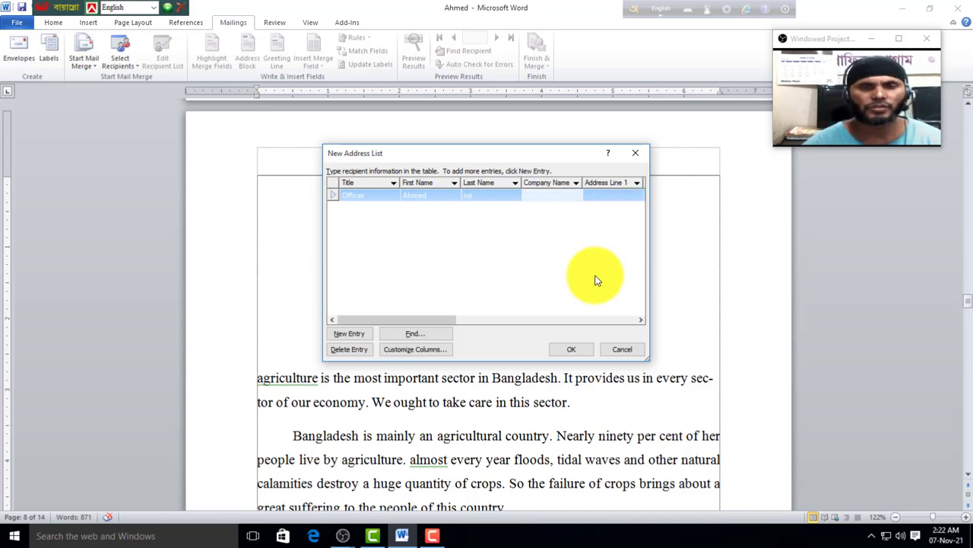
type("GP")
key("Tab")
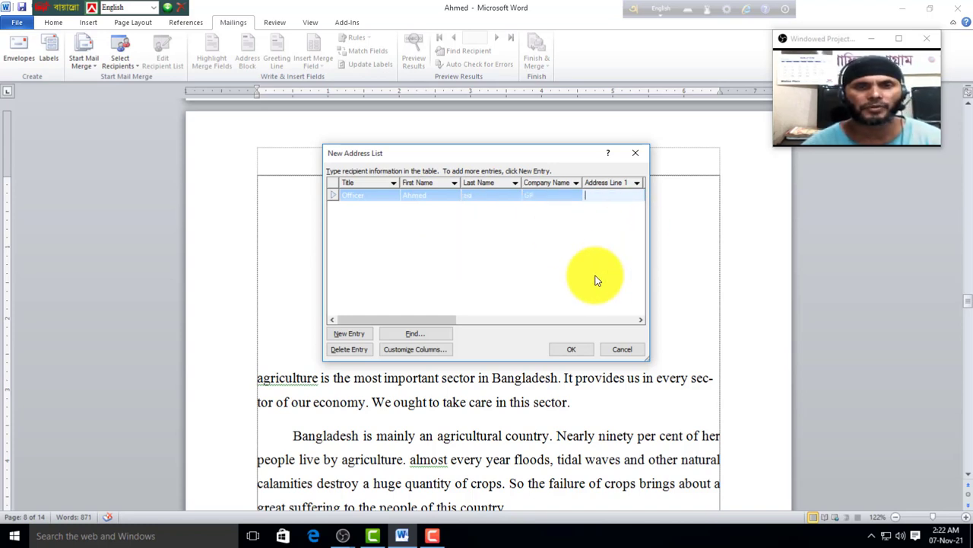
type("Gu")
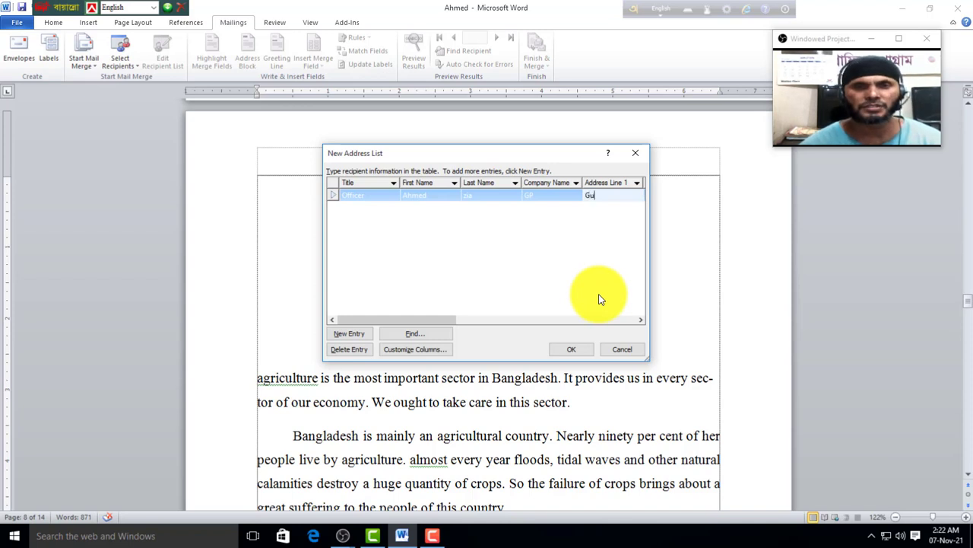
type("lshan")
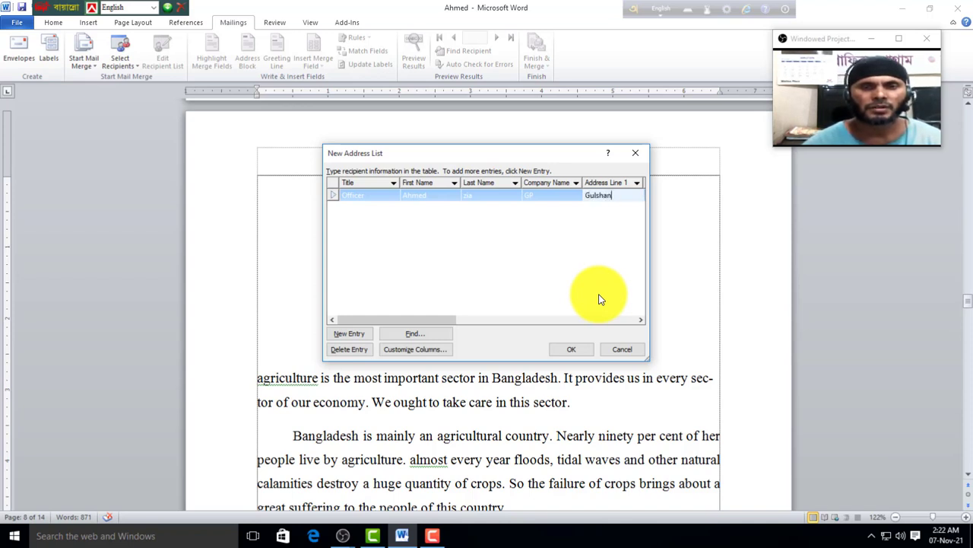
key("Tab")
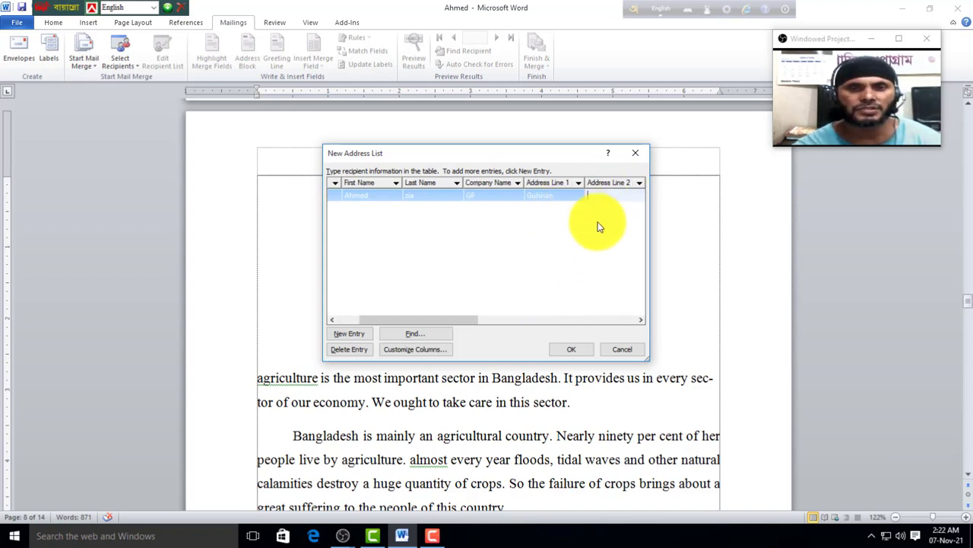
type("Mirpur")
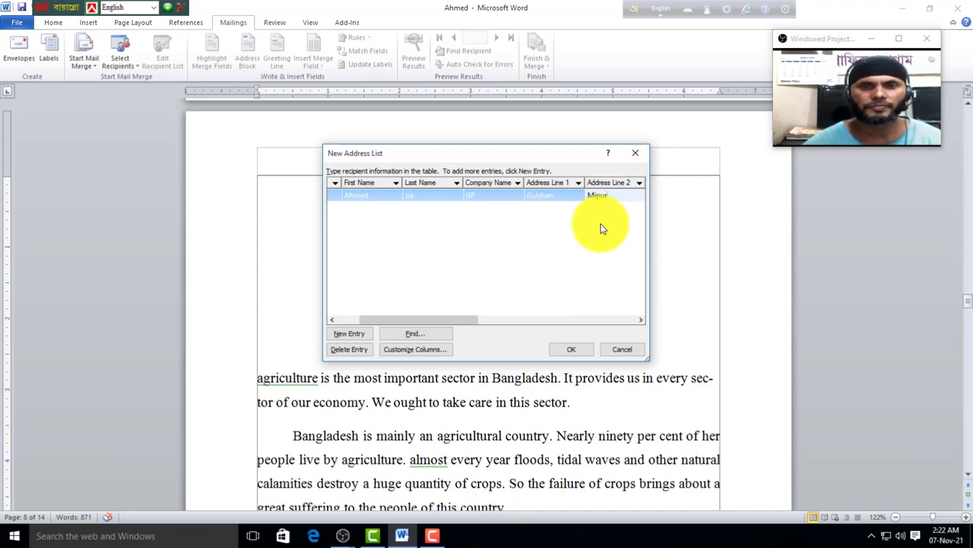
key("Tab")
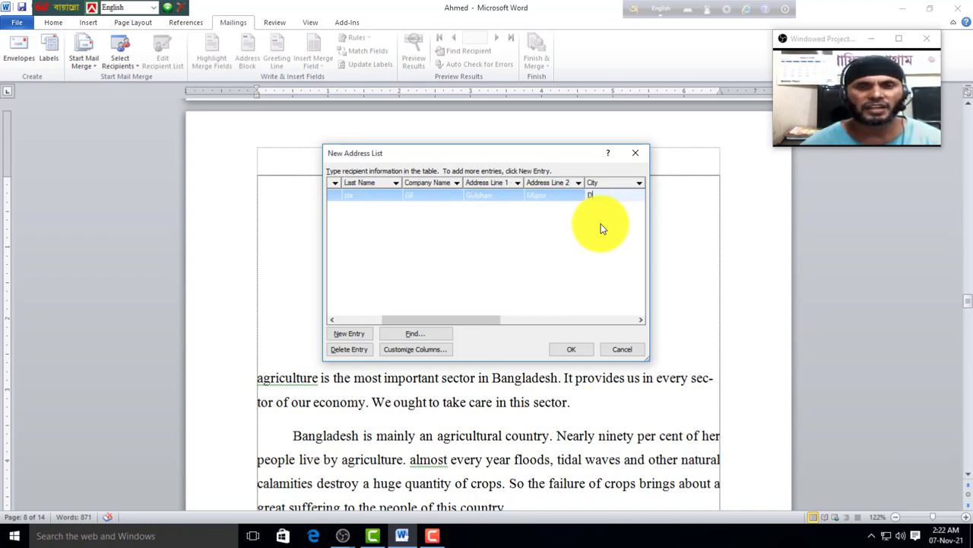
type("Dhaka")
key("Tab")
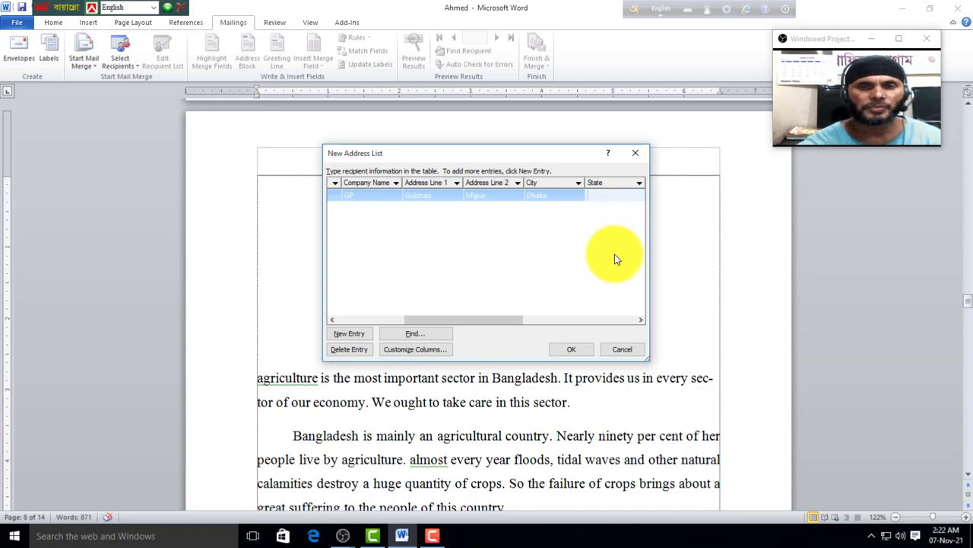
Step: Fill in the first recipient's state, ZIP code, country Bangladesh, phones and e-mail, then start a new entry
type("Ibrahim")
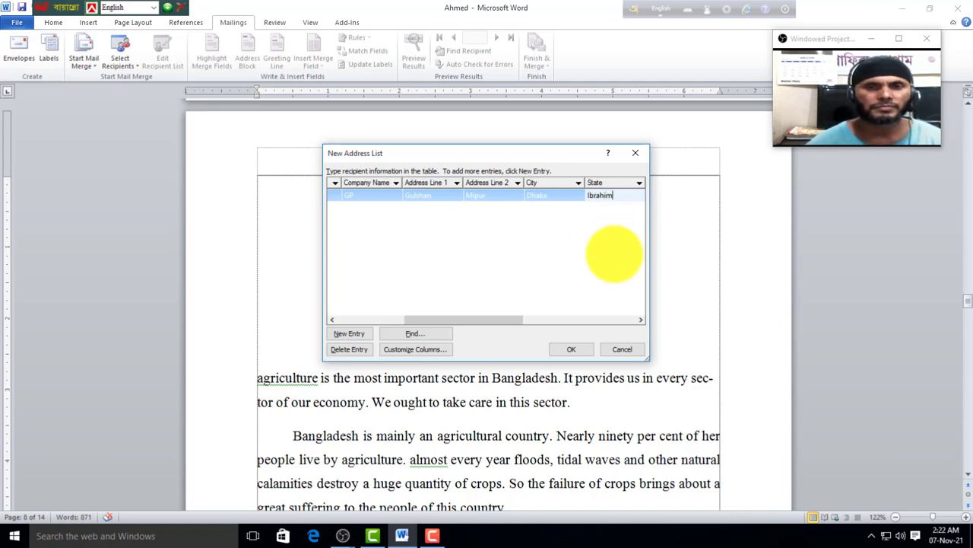
type("pur")
key("Tab")
type("1")
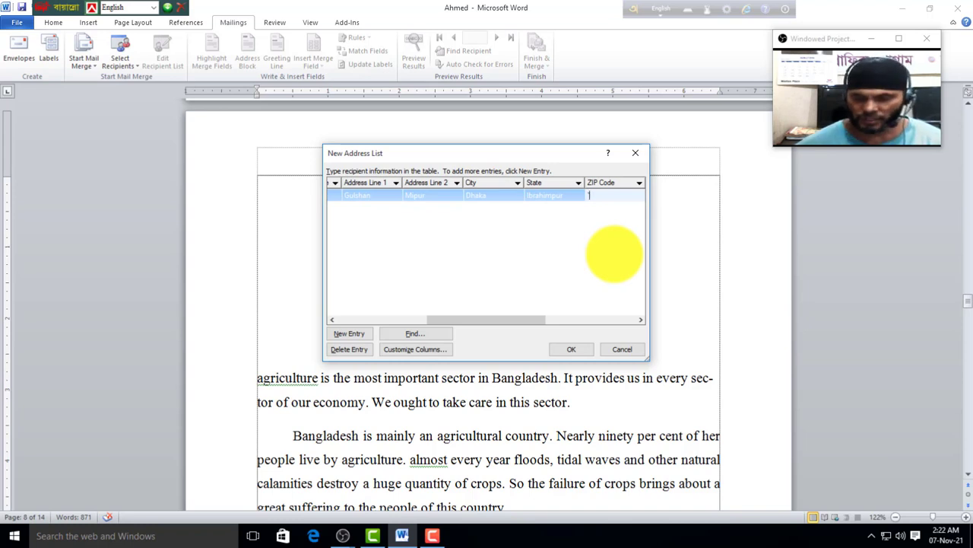
type("216")
key("Tab")
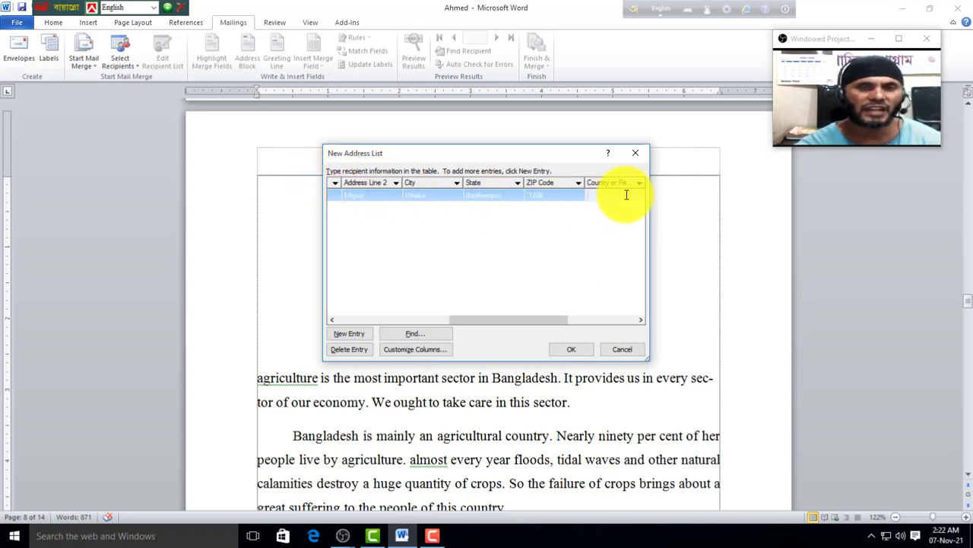
type("Bangladesh")
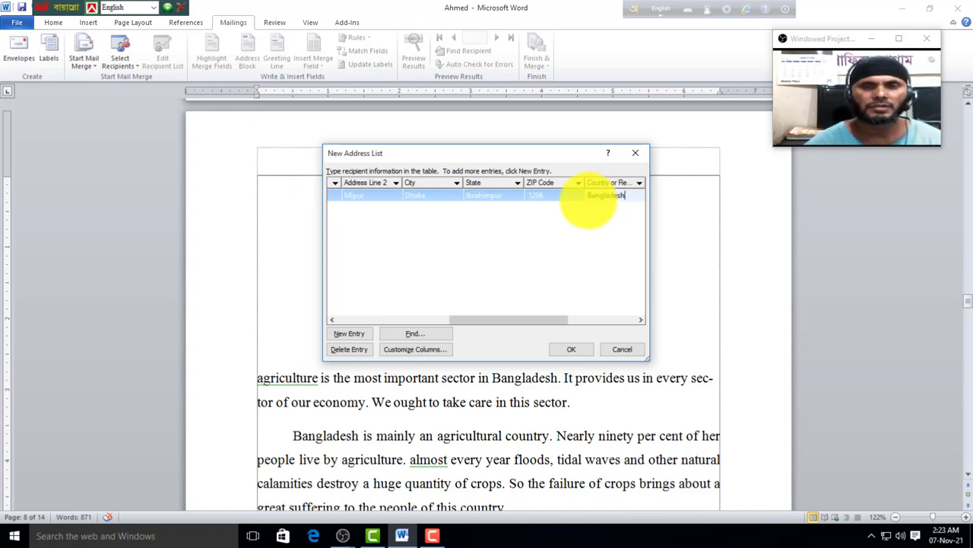
key("Tab")
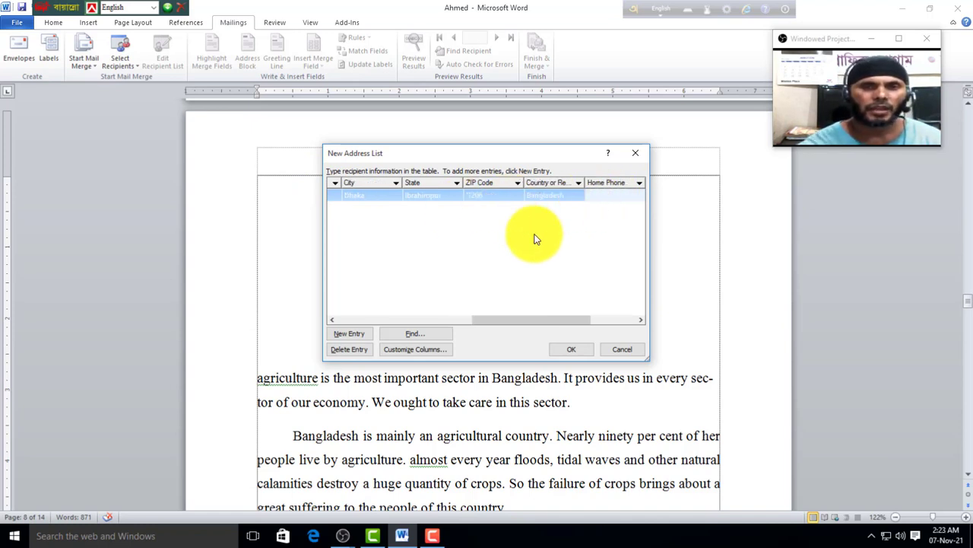
type("1230145")
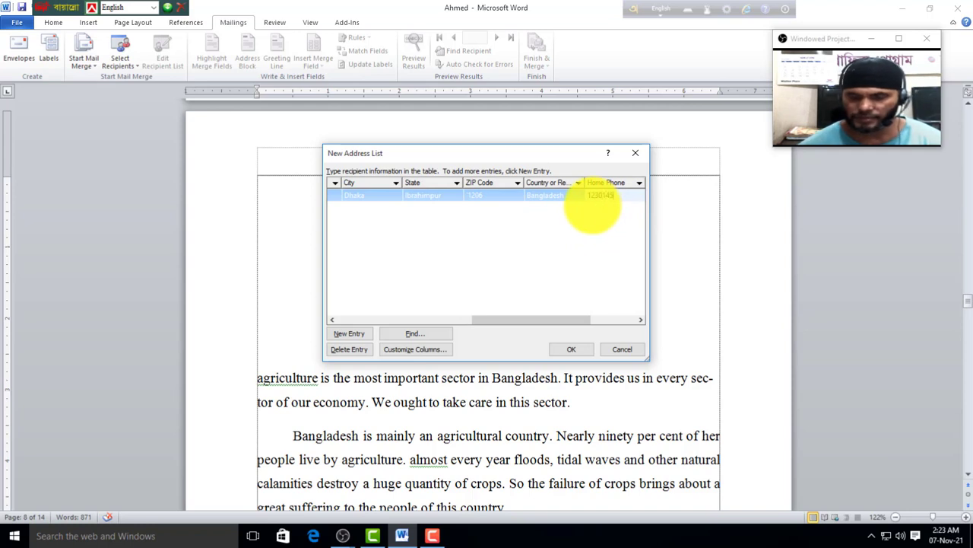
key("Tab")
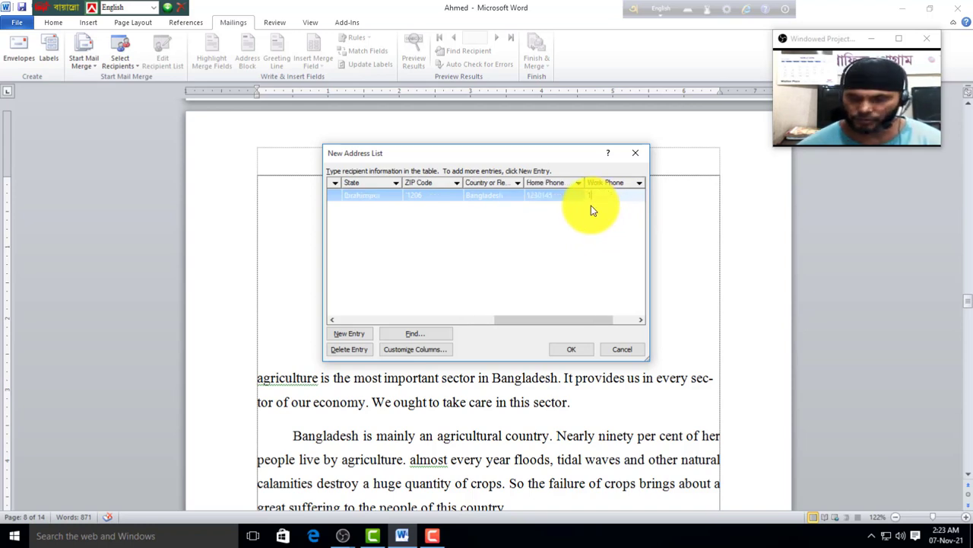
type("123456")
key("Tab")
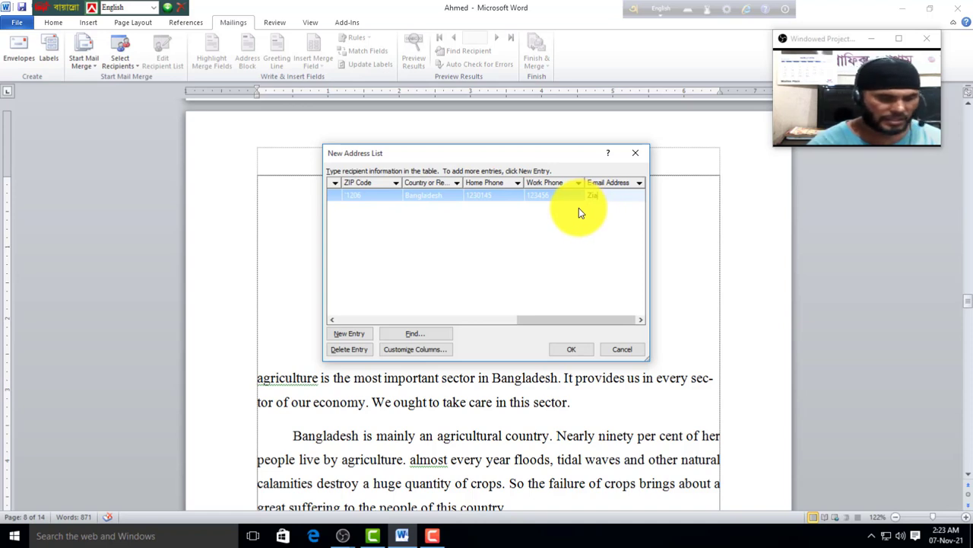
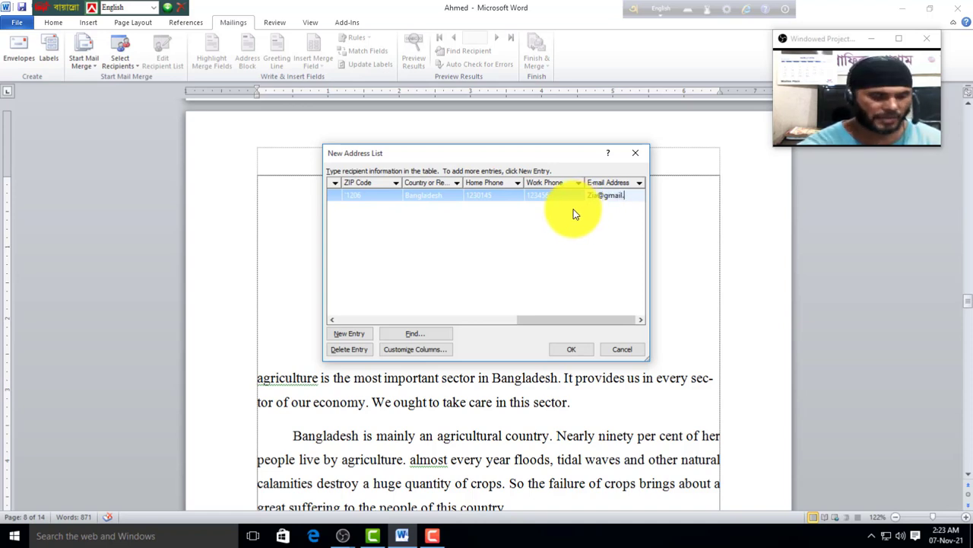
key("Tab")
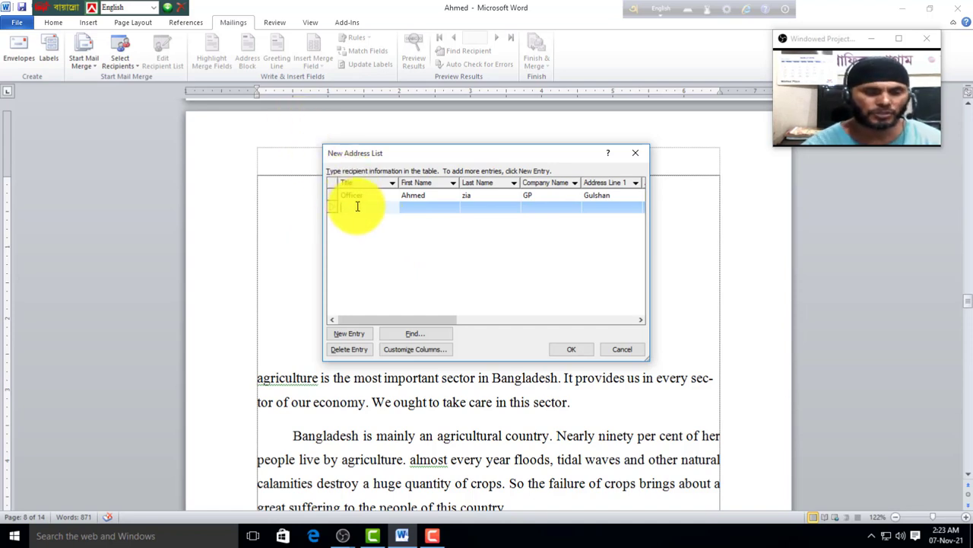
Step: Enter the second recipient's title and name, company BL, address lines and city Khulna
type("Manager")
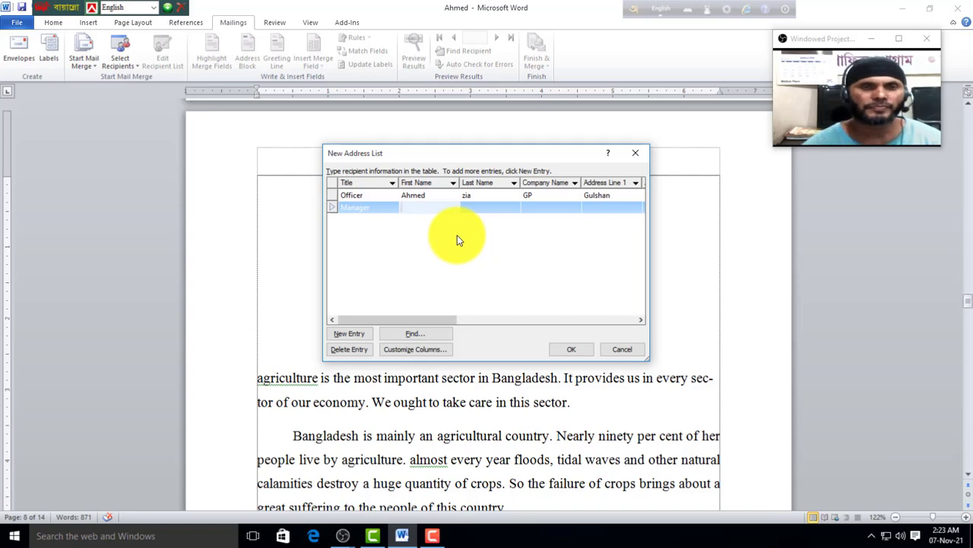
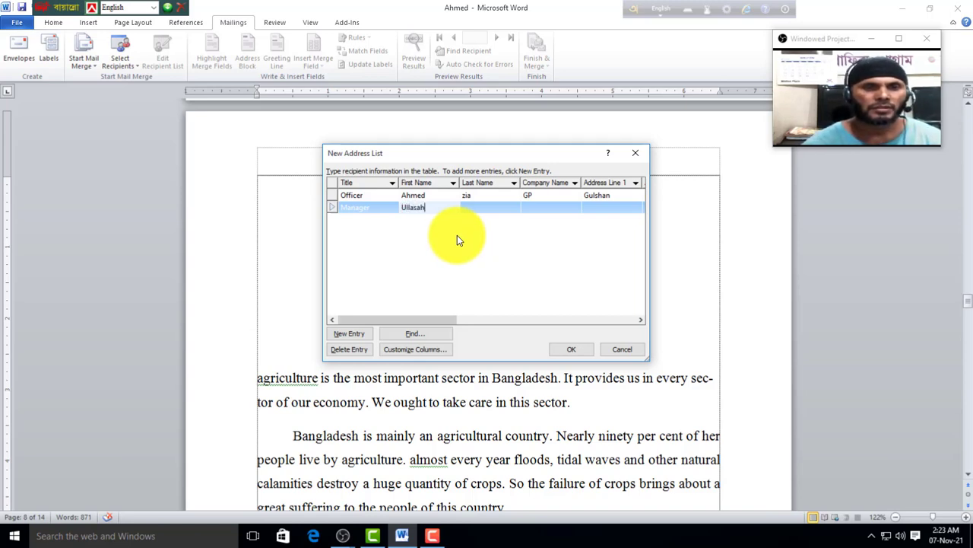
key("Tab")
key("Tab")
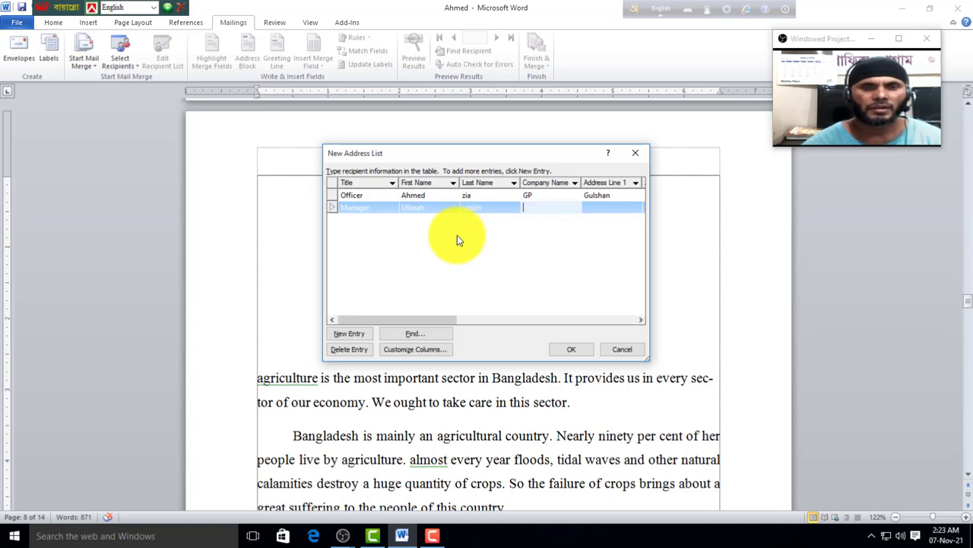
type("BL")
key("Tab")
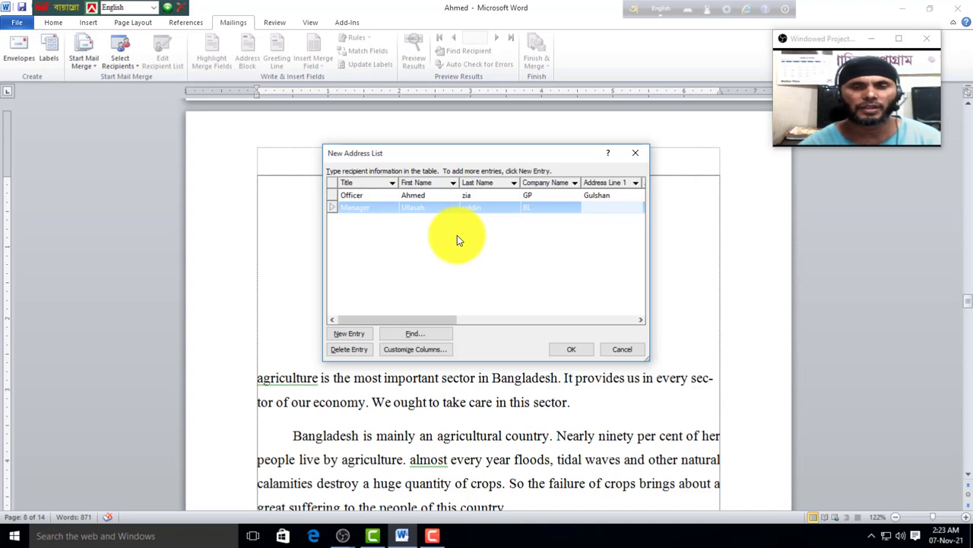
type("Khulna")
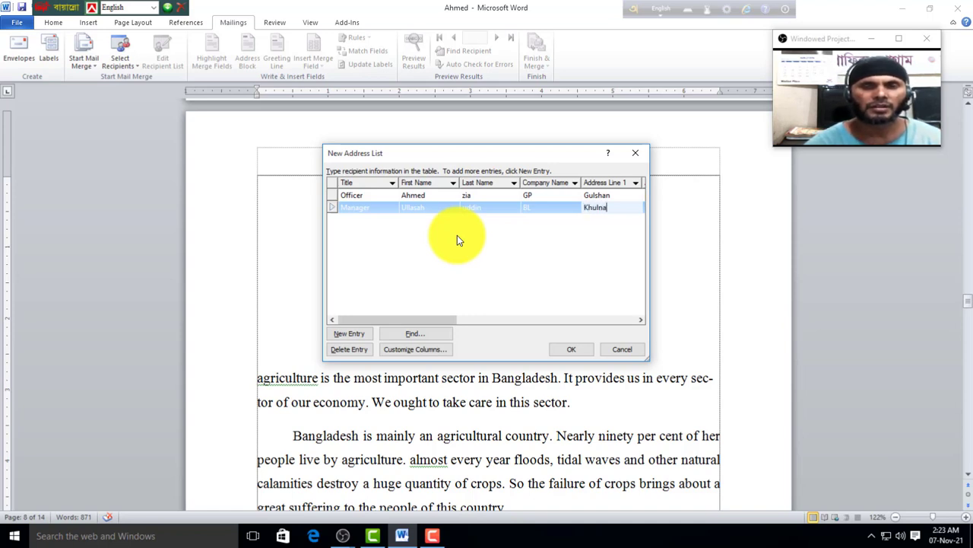
key("Tab")
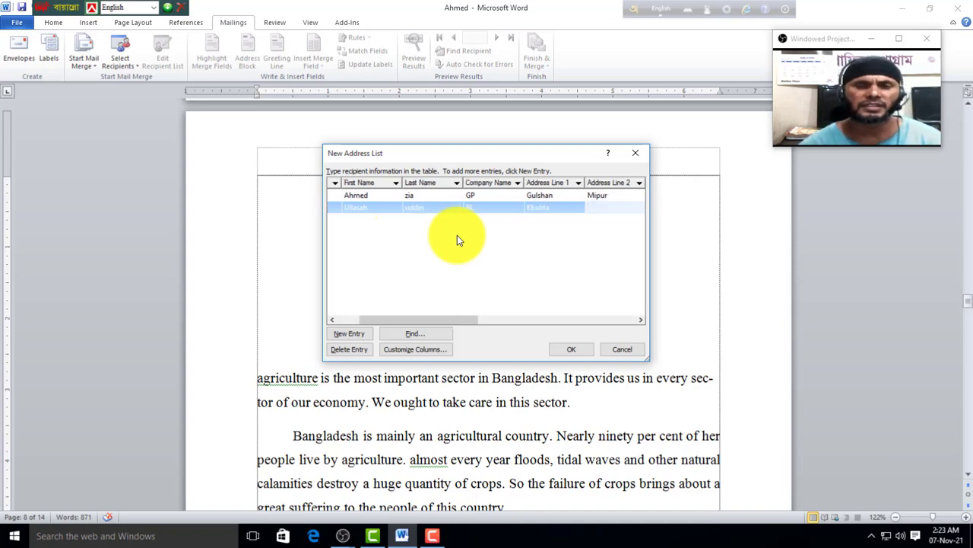
type("Noma")
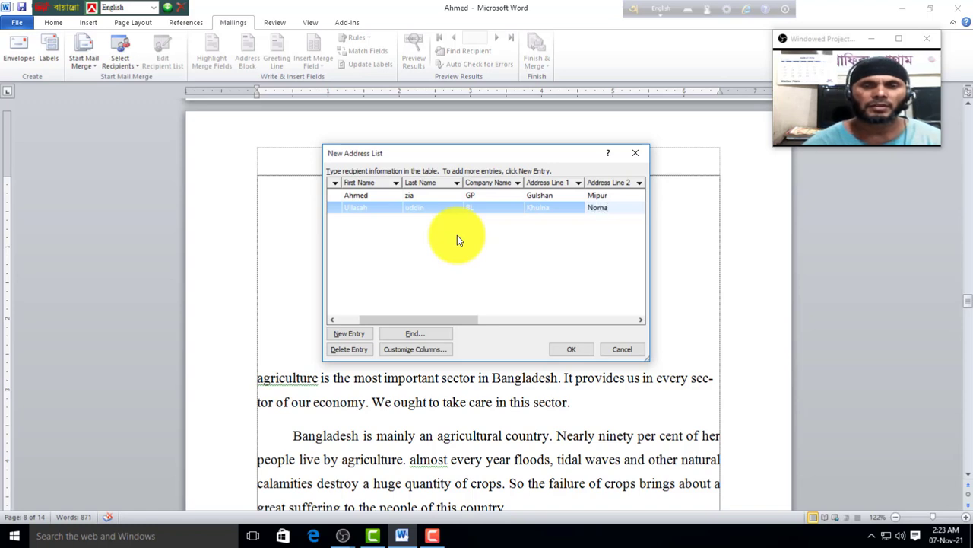
key("Tab")
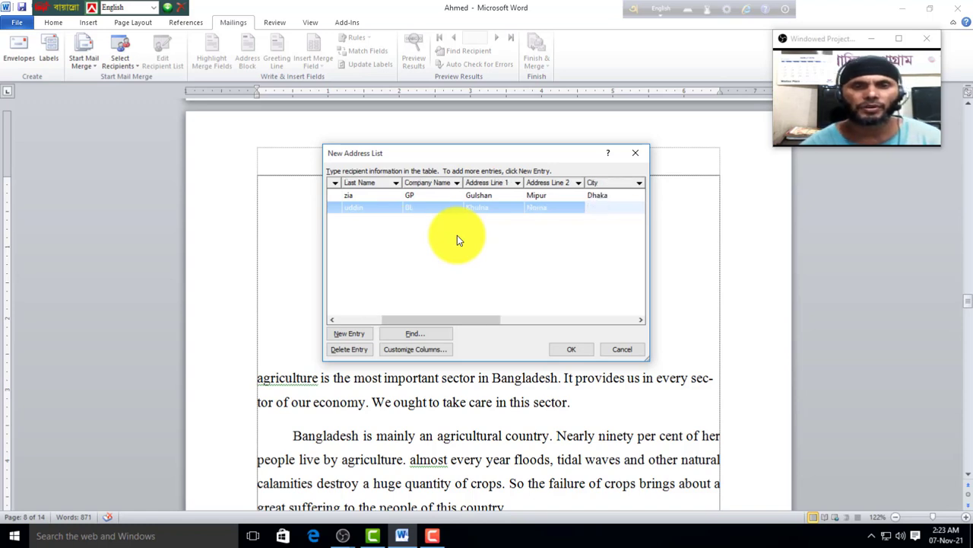
type("Khulna")
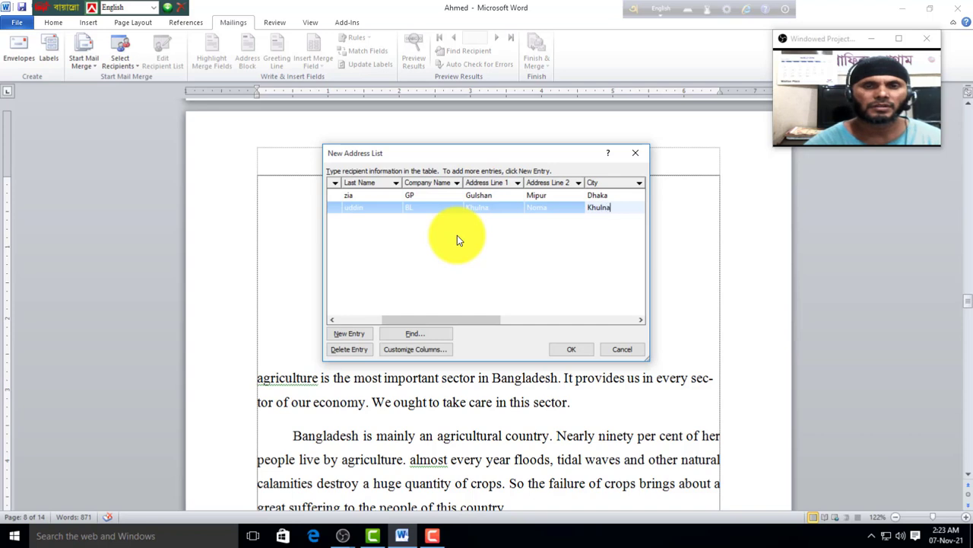
key("Tab")
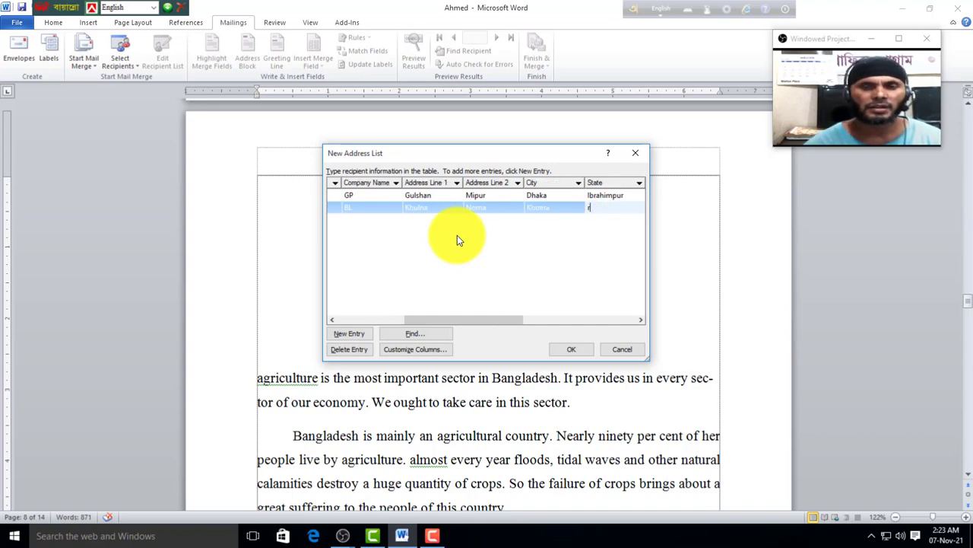
Step: Add the second recipient's state, skip ZIP code, and enter country Bangladesh, phones and e-mail
type("randa")
key("Tab")
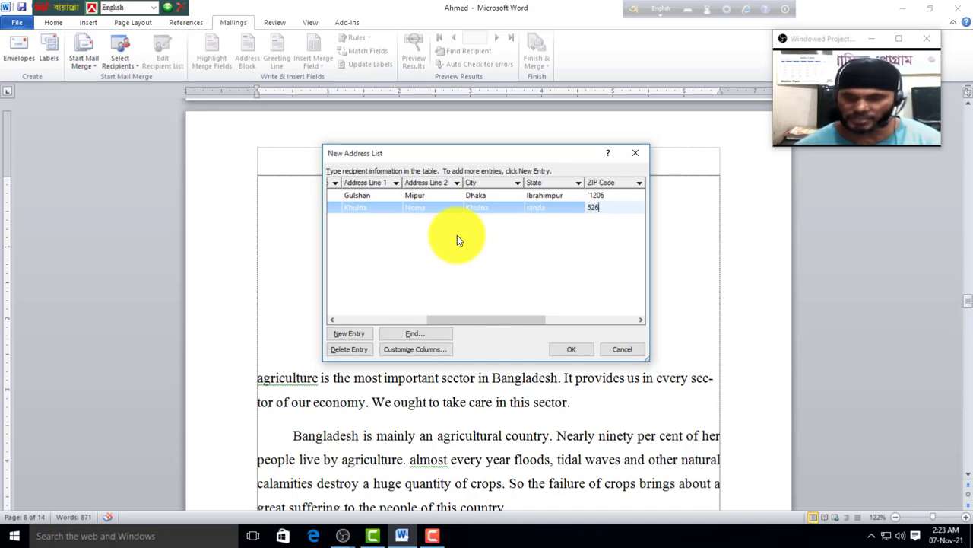
key("Tab")
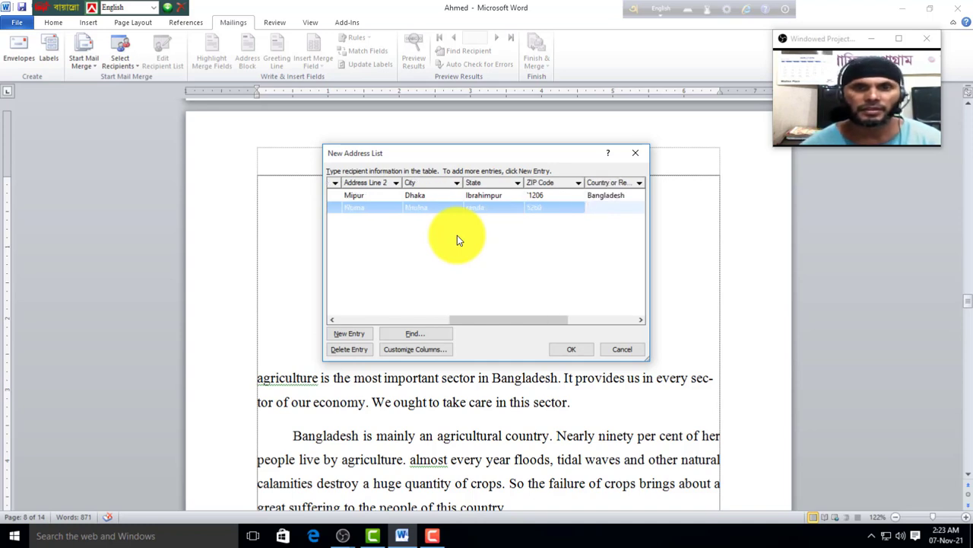
type("Bangladesh")
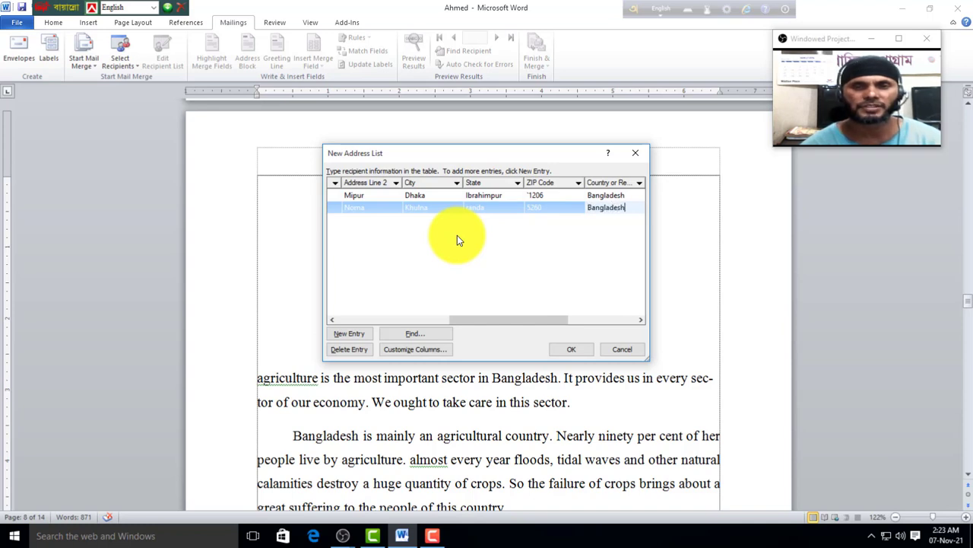
key("Tab")
type("1230")
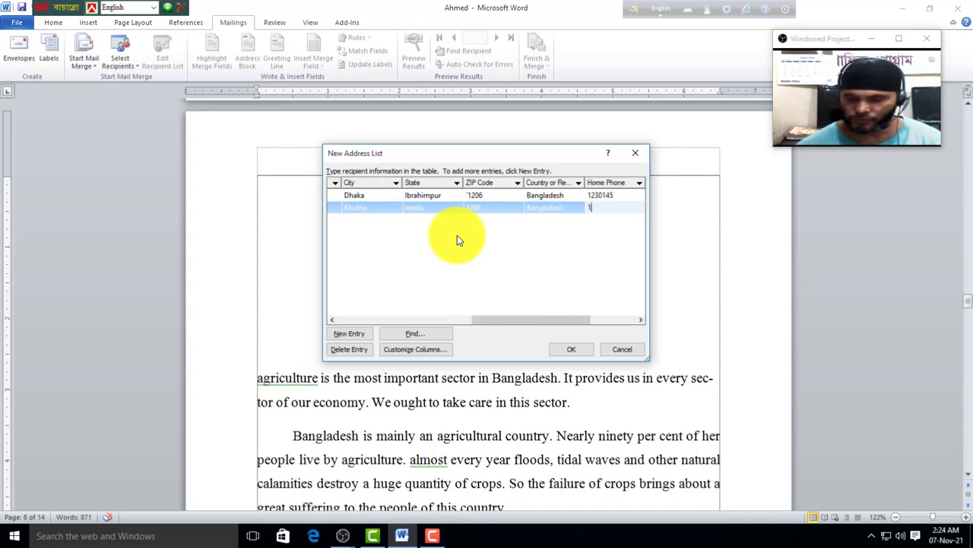
key("Tab")
type("2346")
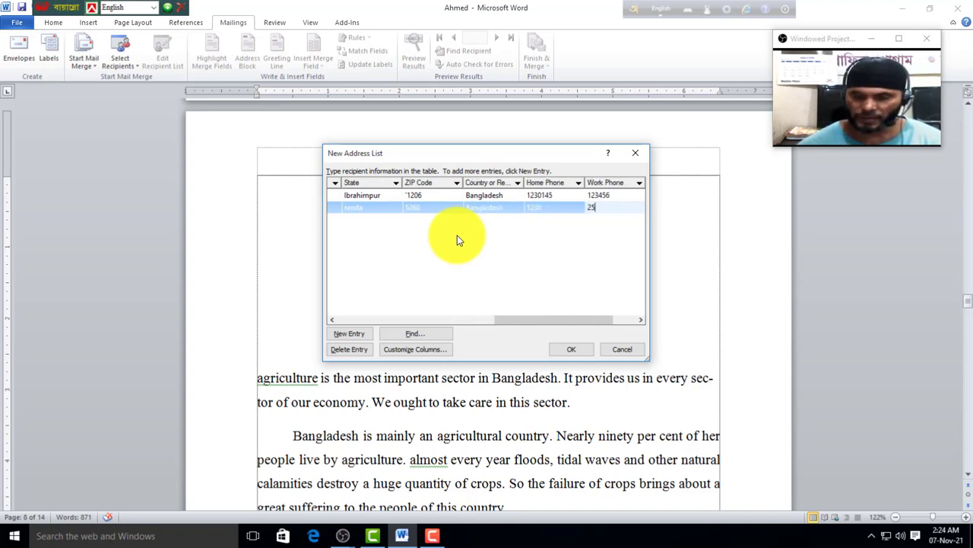
key("Tab")
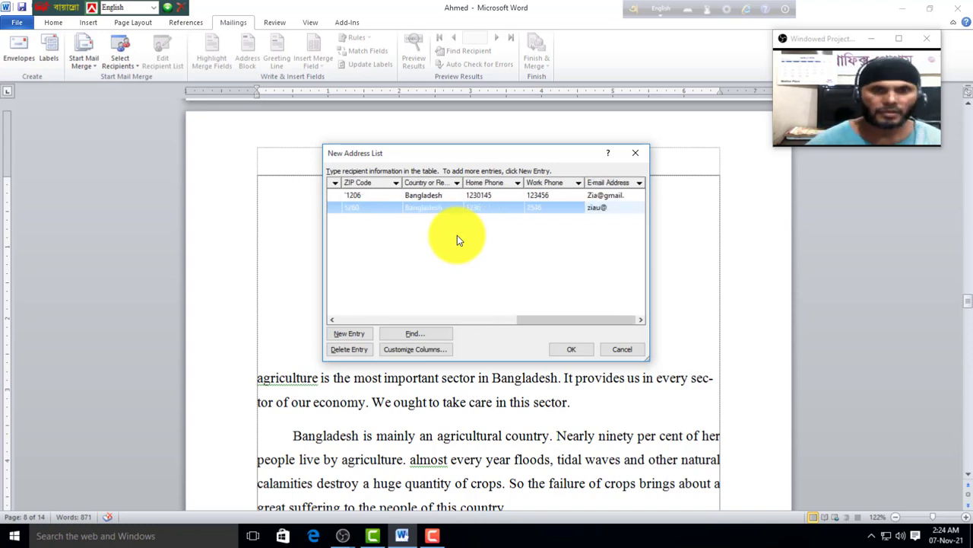
key("Tab")
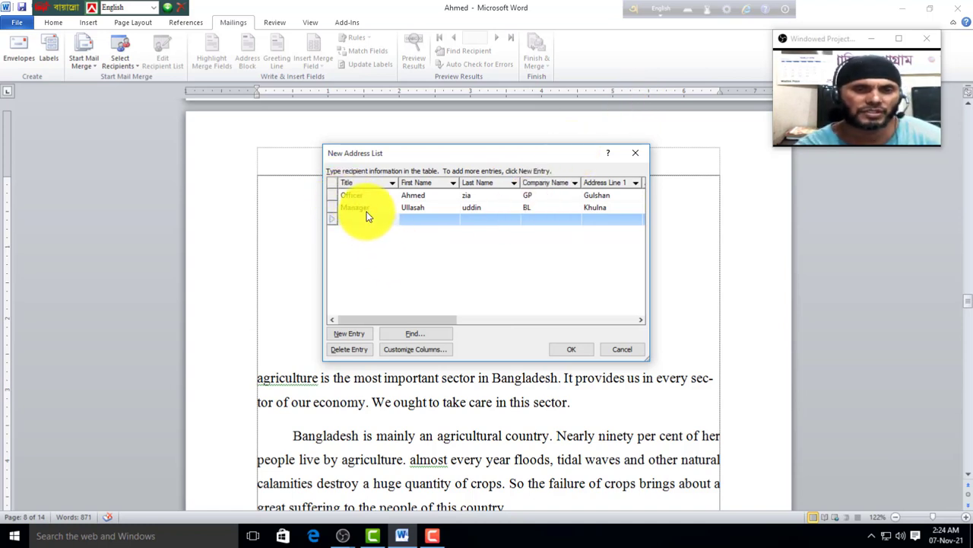
Step: Accept the recipient list and save it under a file name in My Data Sources
left_click(570, 350)
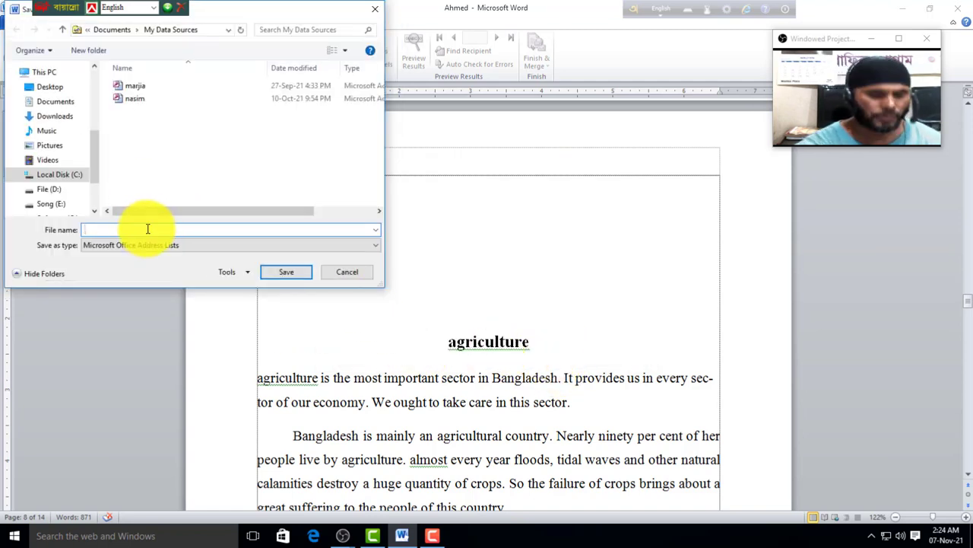
type("uddin")
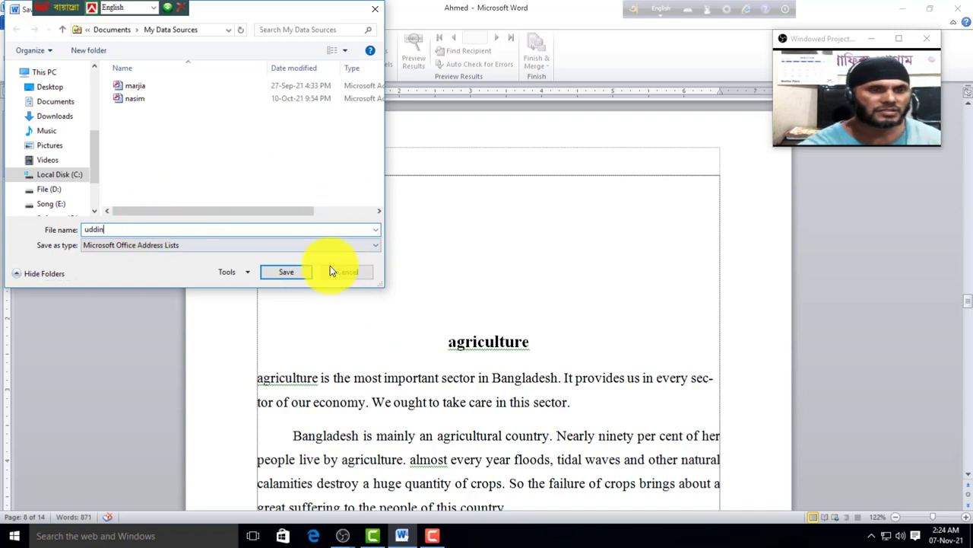
left_click(288, 271)
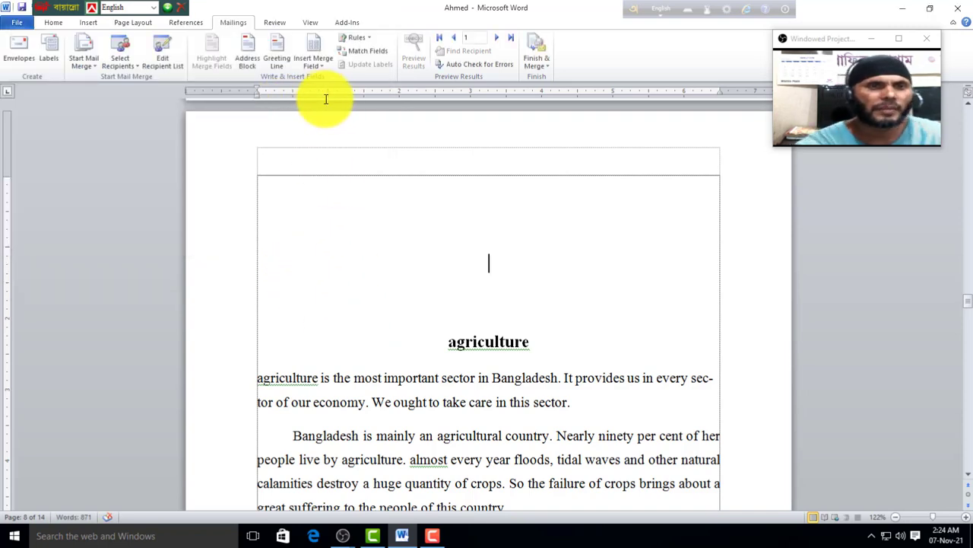
Step: Type the 'Title:' label at the top of the letter and start a new line
left_click(321, 68)
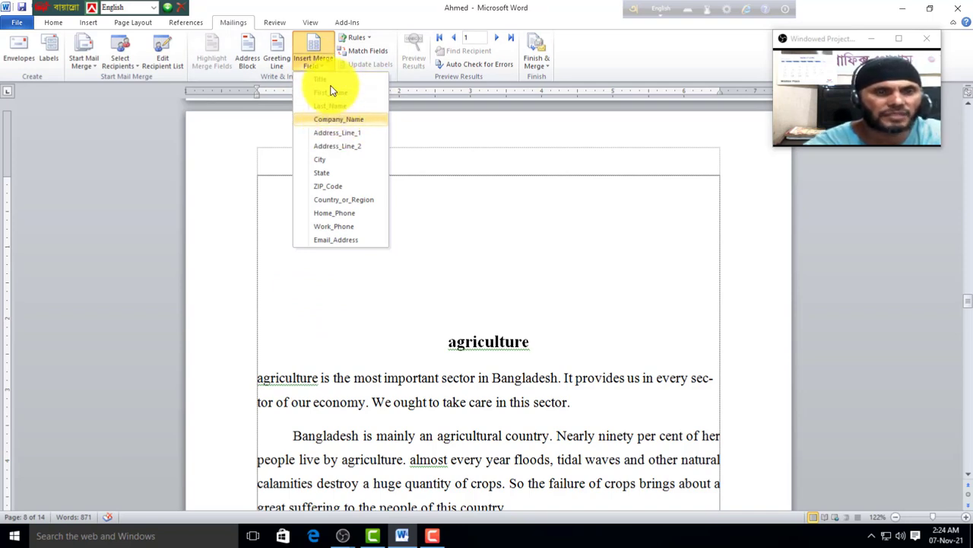
left_click(273, 199)
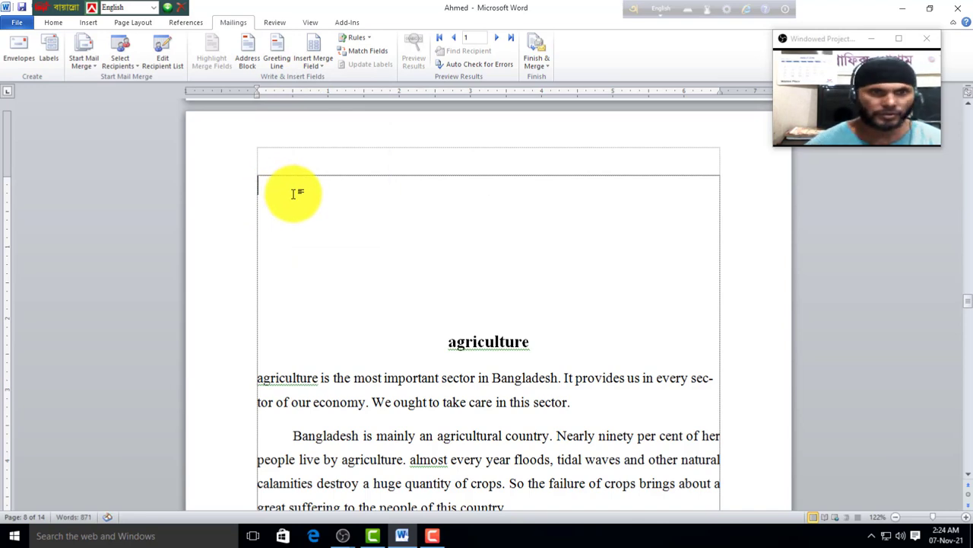
type("Title")
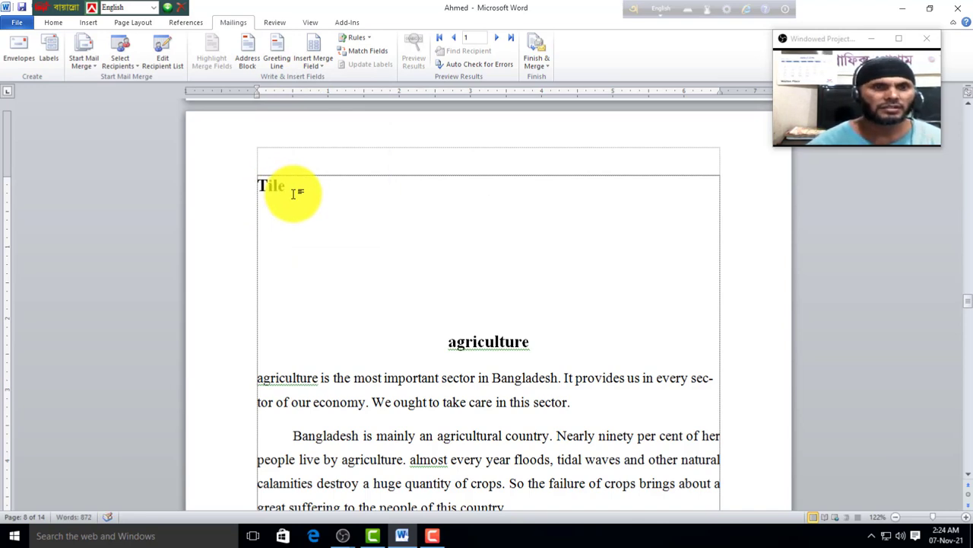
key("BackSpace")
key("BackSpace")
key("BackSpace")
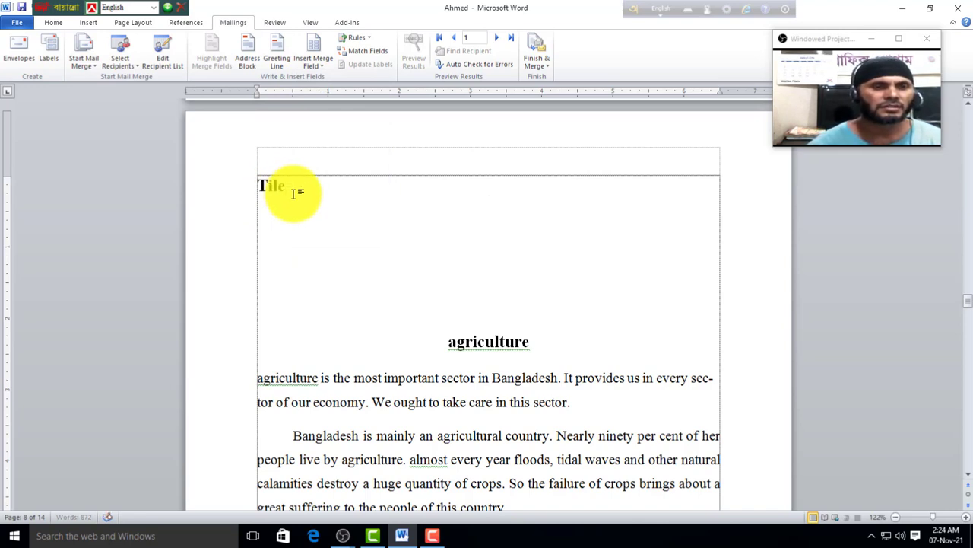
type("itle:")
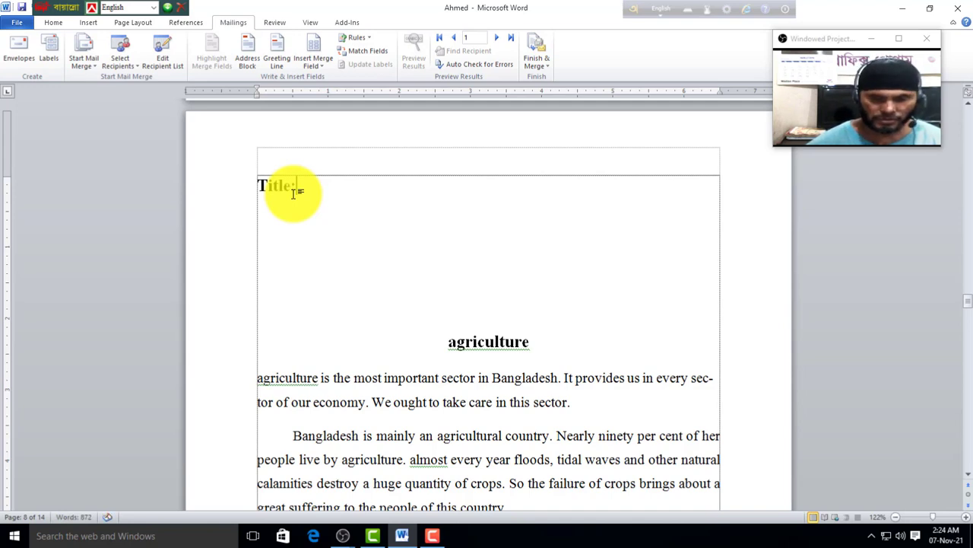
key("Return")
left_click(317, 62)
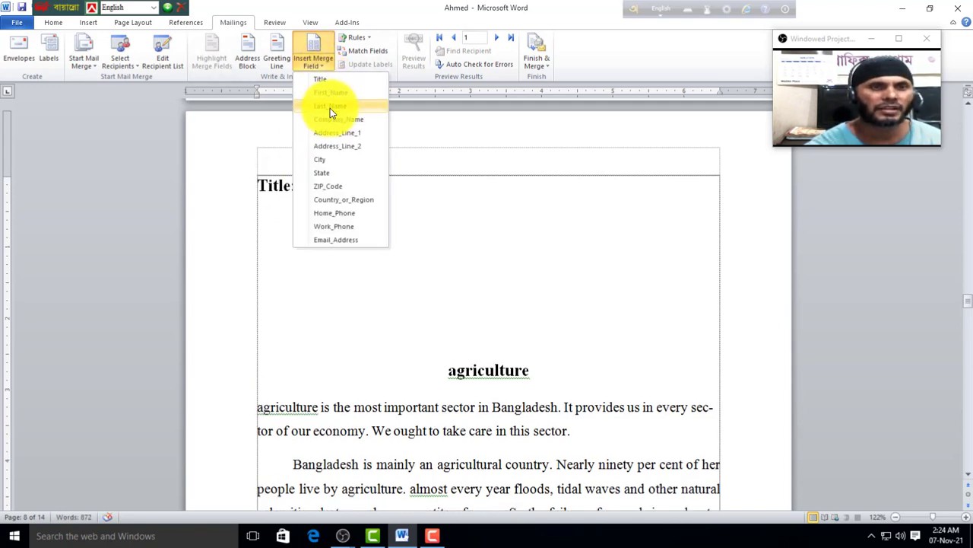
left_click(291, 202)
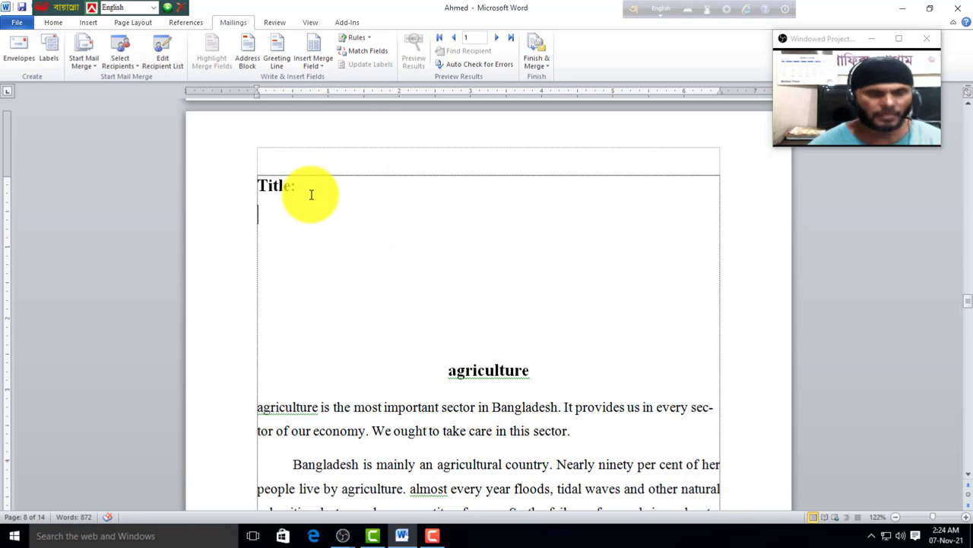
Step: Add the 'Fist Name:', 'Last Name:' and 'Address 1:' label lines, then position after 'Zia Coad:'
type("Fist Name:")
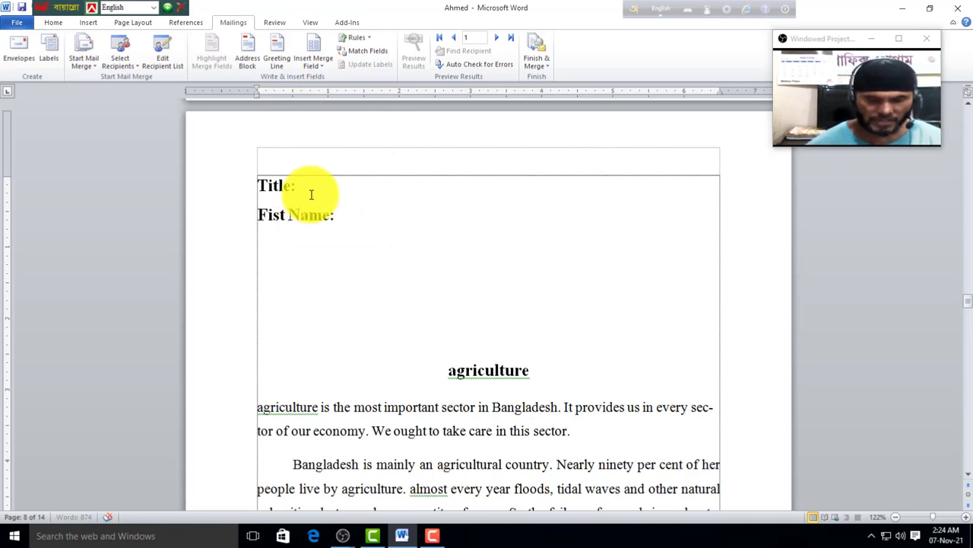
key("Return")
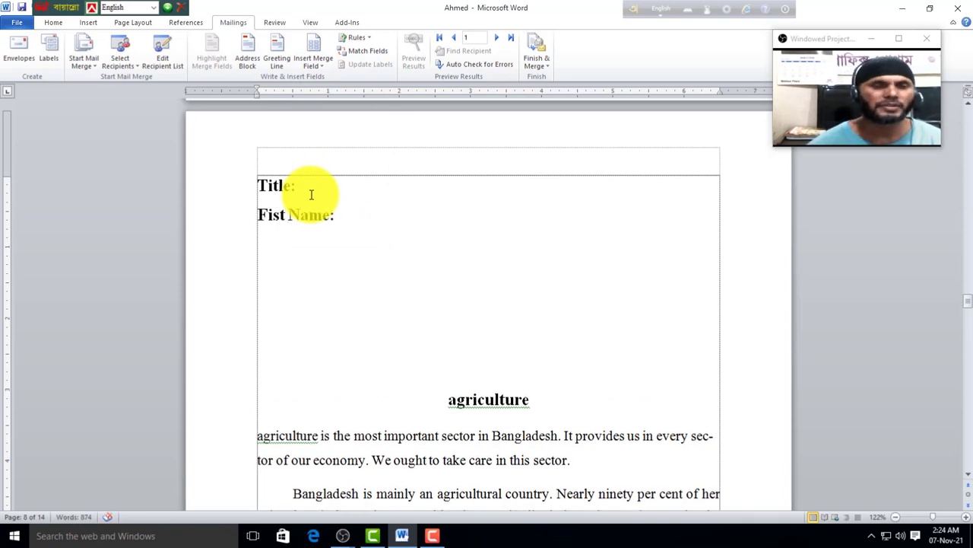
type("Las")
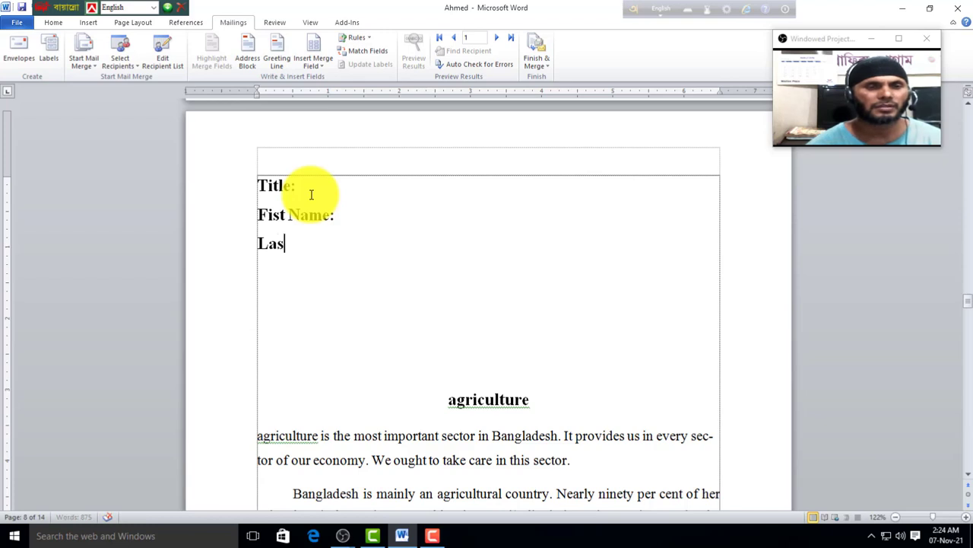
type("t Name")
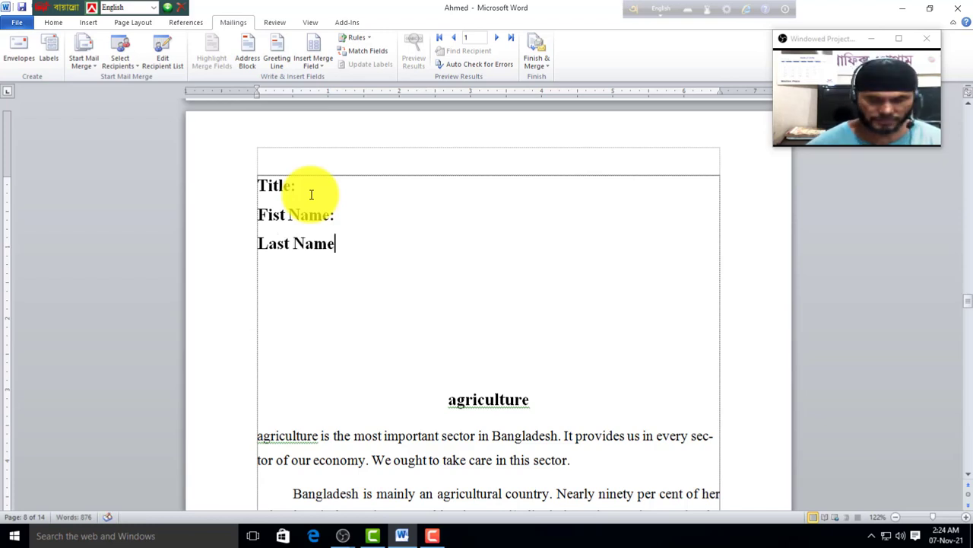
type(":")
key("Return")
type("A")
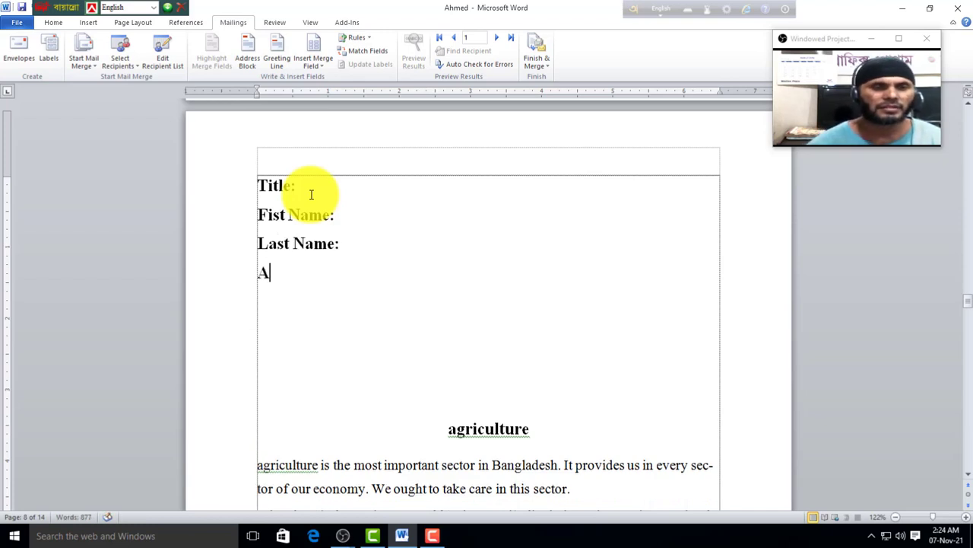
type("ddress")
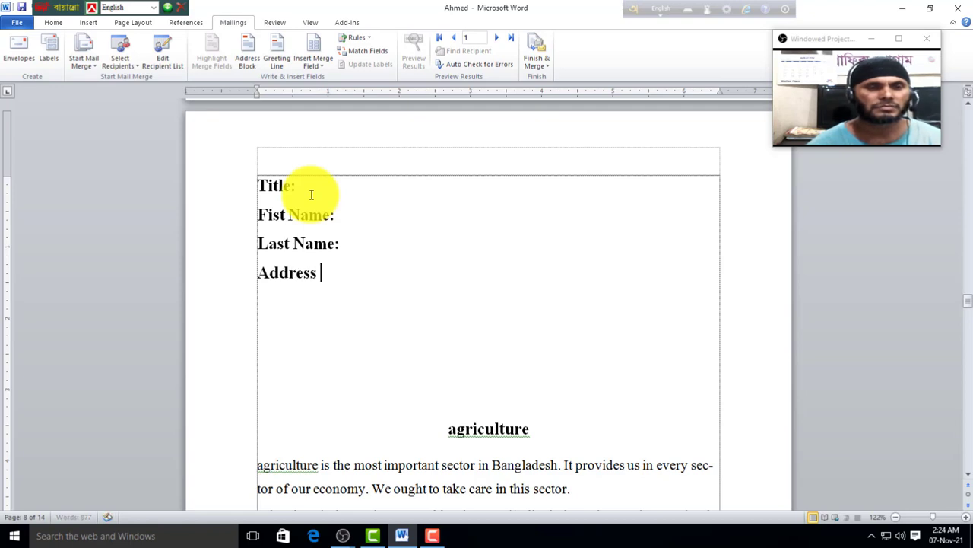
type(" 1")
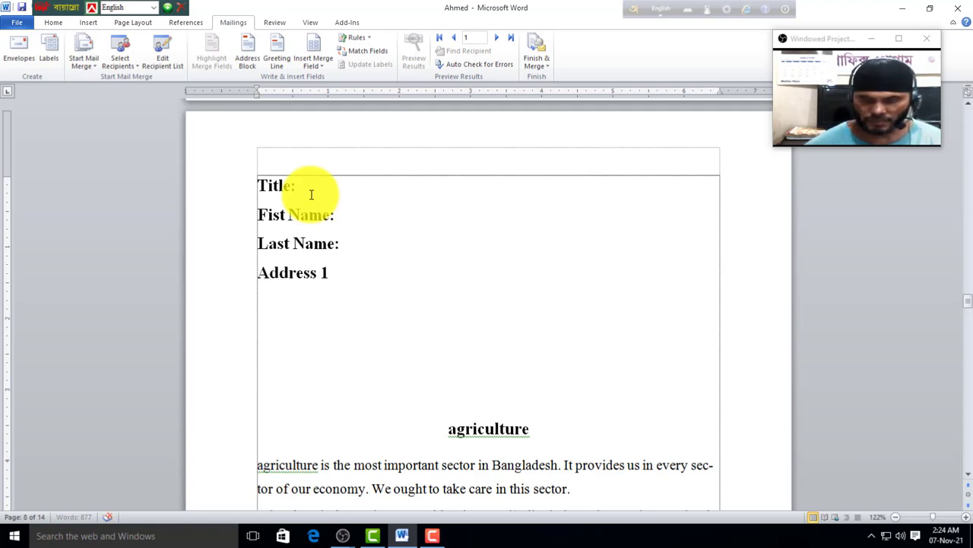
type(":")
key("Return")
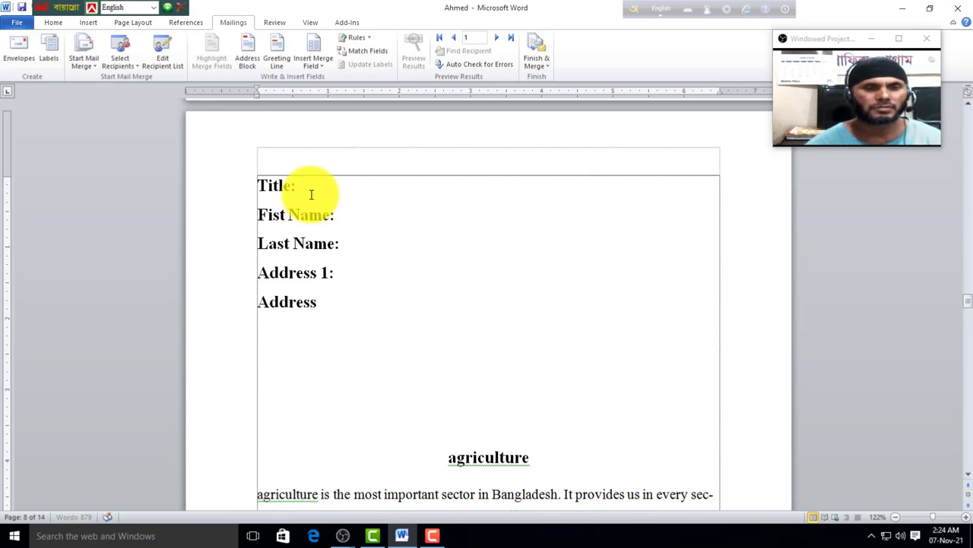
type(":")
key("Return")
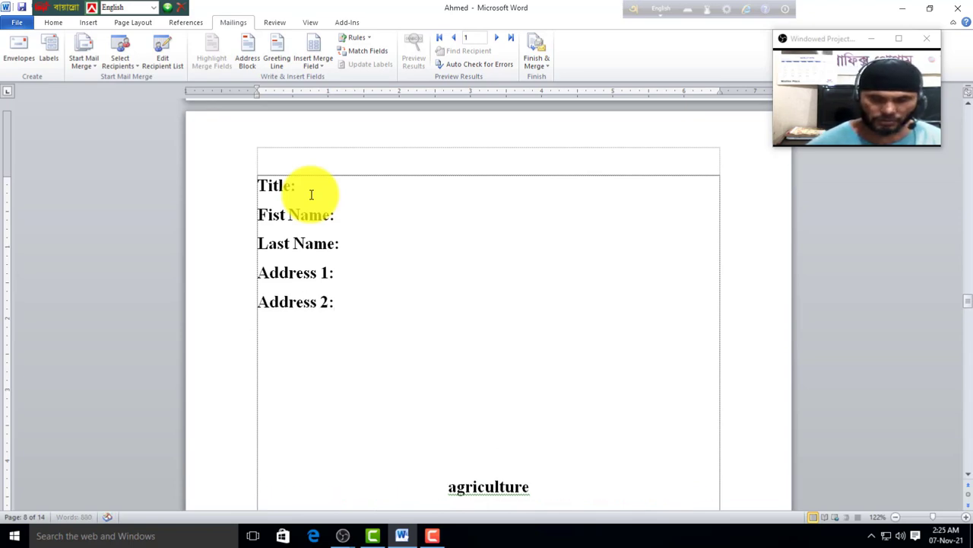
left_click(322, 69)
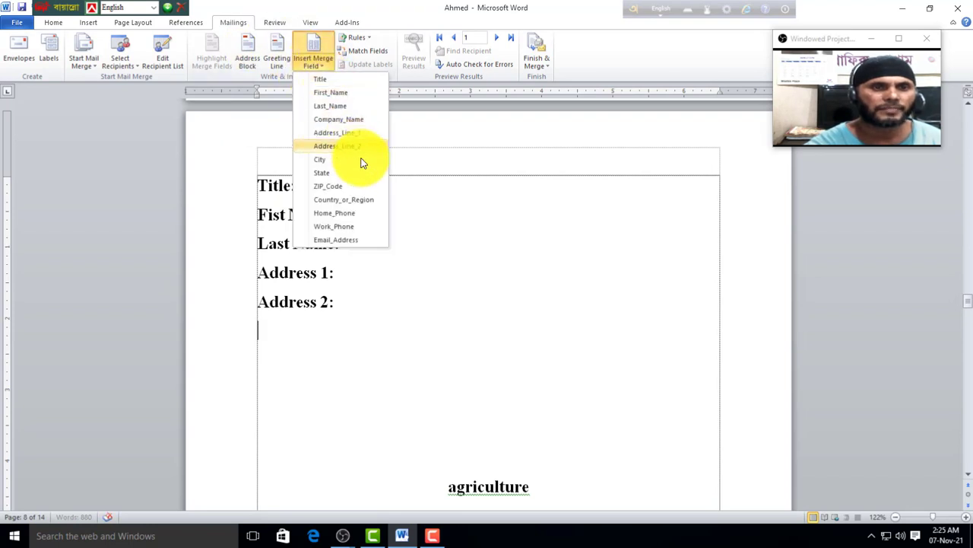
left_click(351, 304)
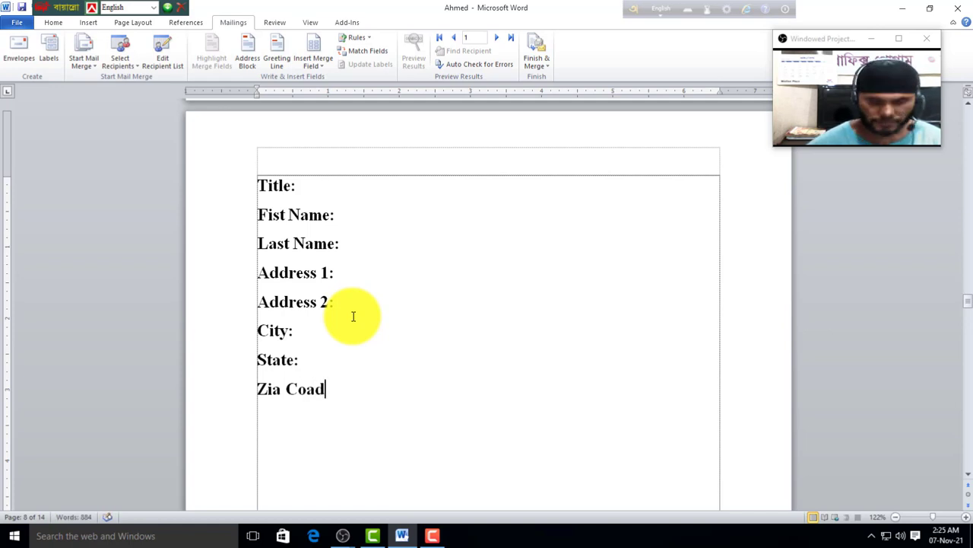
left_click(321, 65)
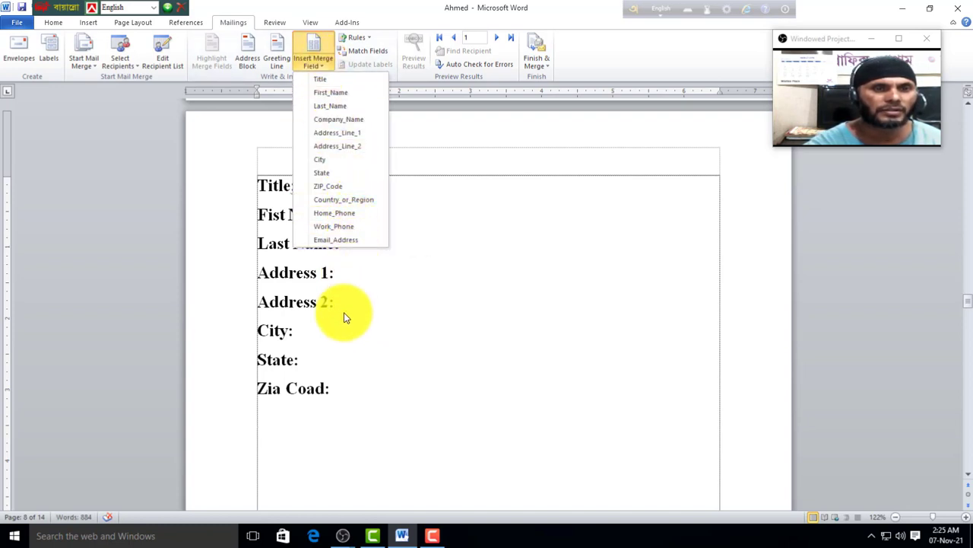
left_click(351, 386)
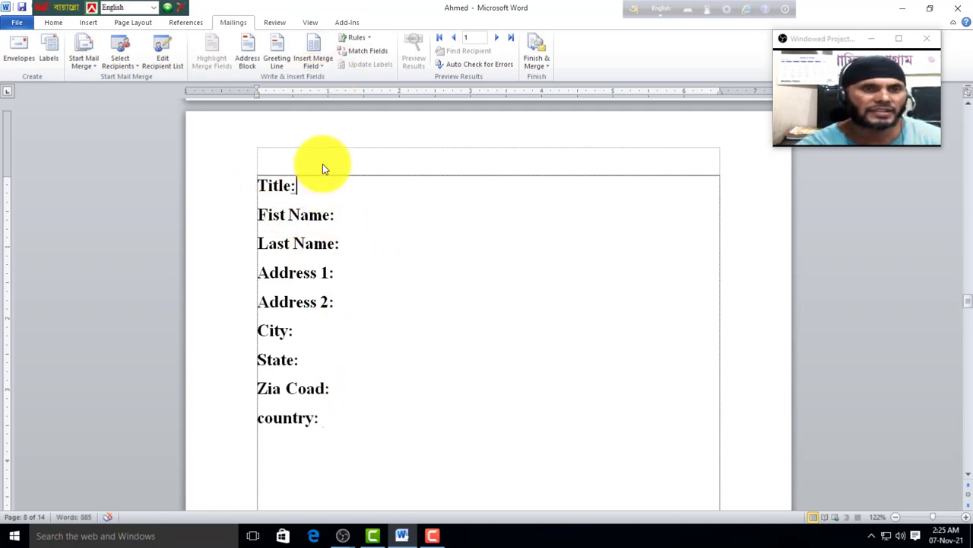
Step: Insert the Title, First_Name, Last_Name and Address_Line_1 merge fields after their labels
left_click(322, 61)
left_click(327, 79)
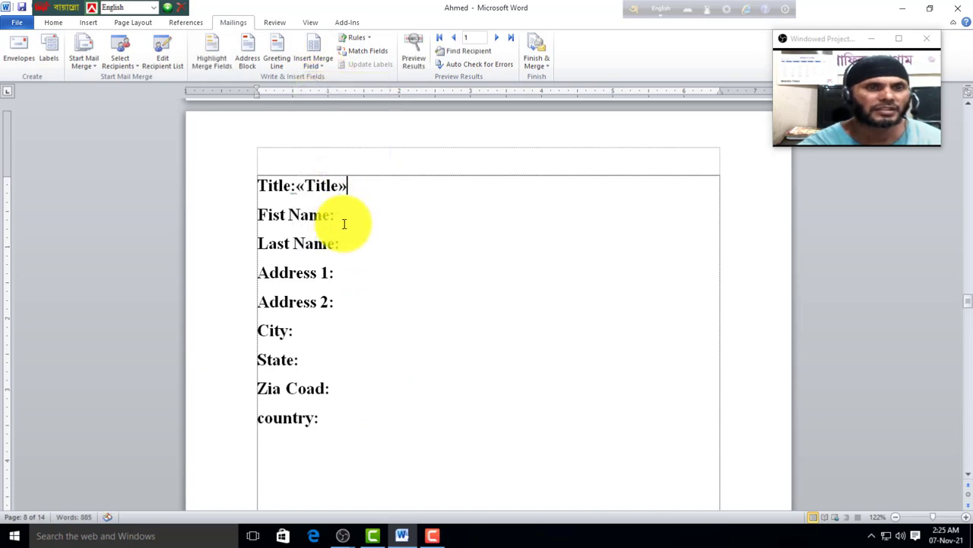
left_click(315, 64)
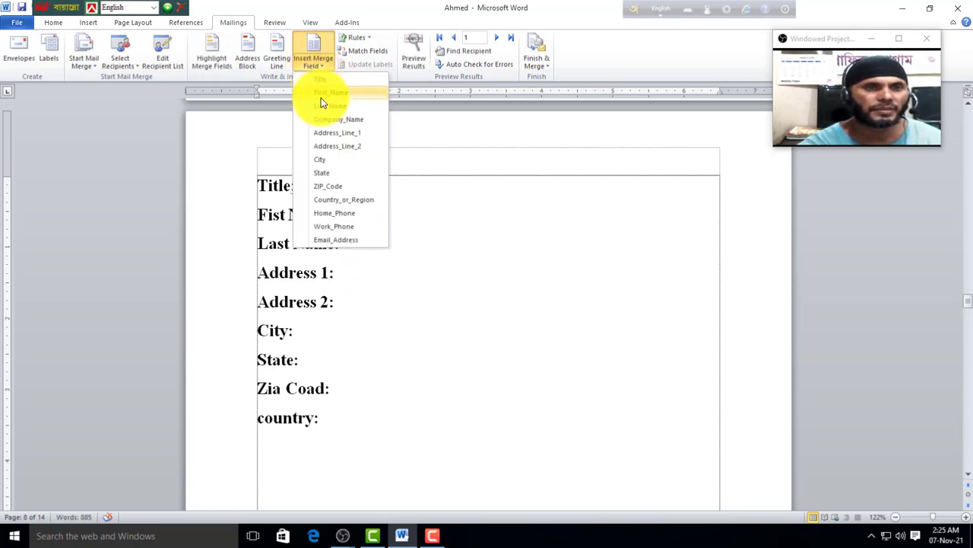
left_click(328, 93)
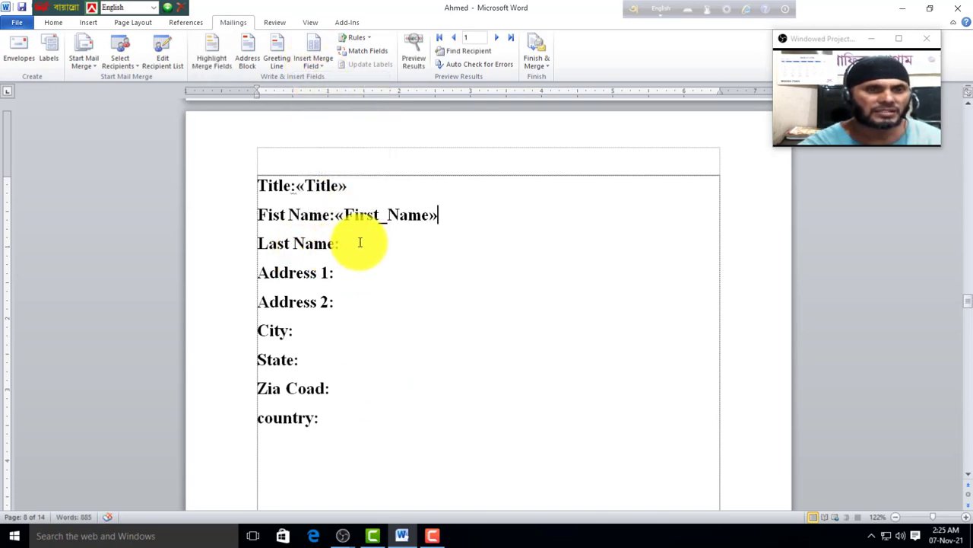
left_click(315, 64)
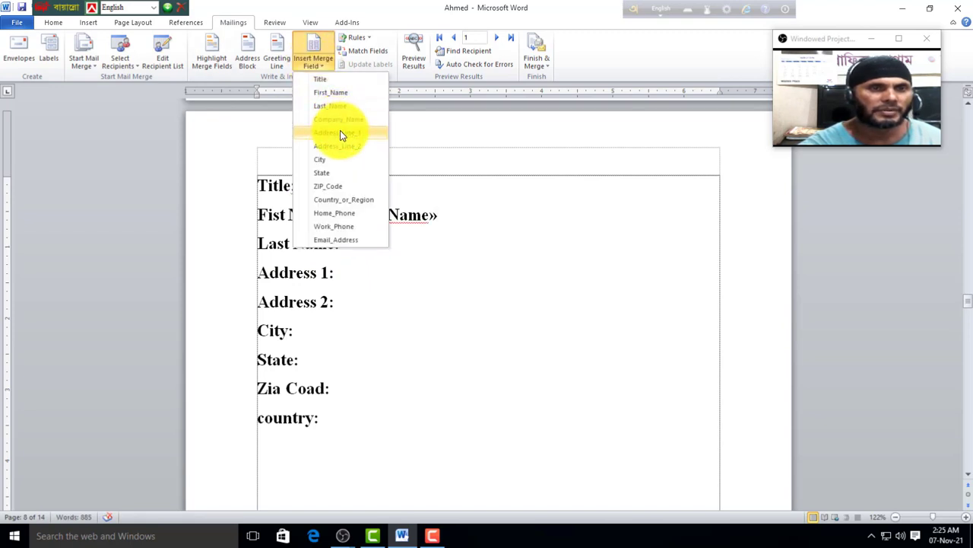
left_click(330, 105)
left_click(342, 278)
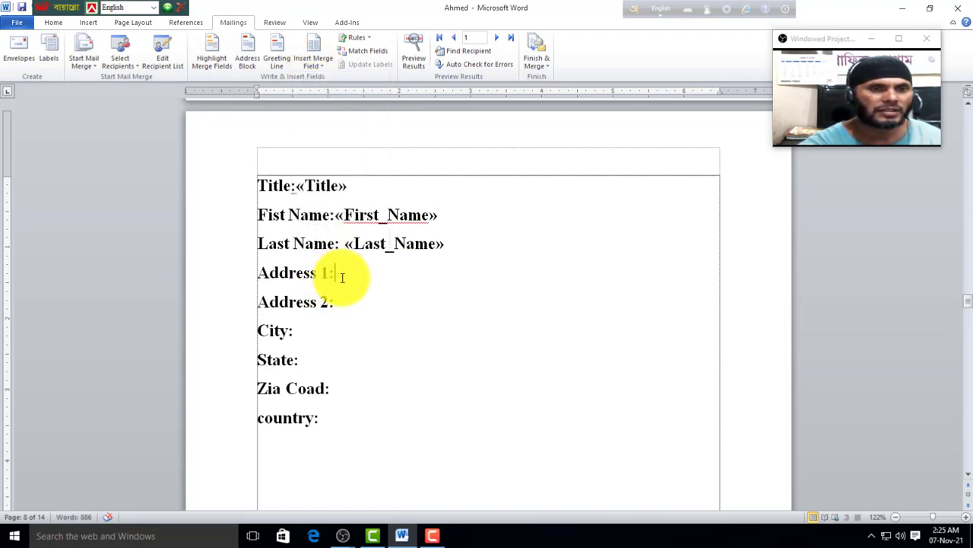
left_click(313, 65)
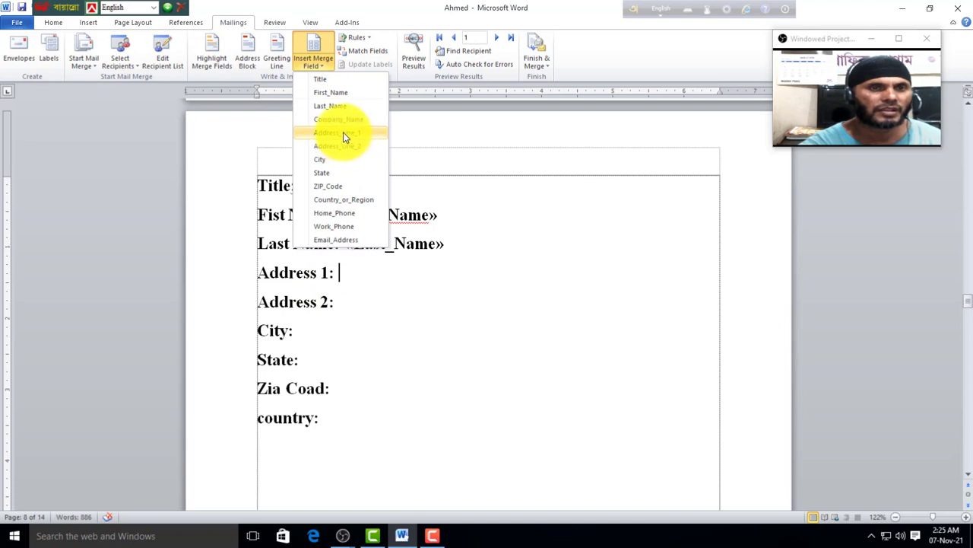
left_click(343, 134)
Step: Insert Address_Line_2, City, State, ZIP_Code and Country_or_Region merge fields after their labels
left_click(340, 302)
left_click(313, 64)
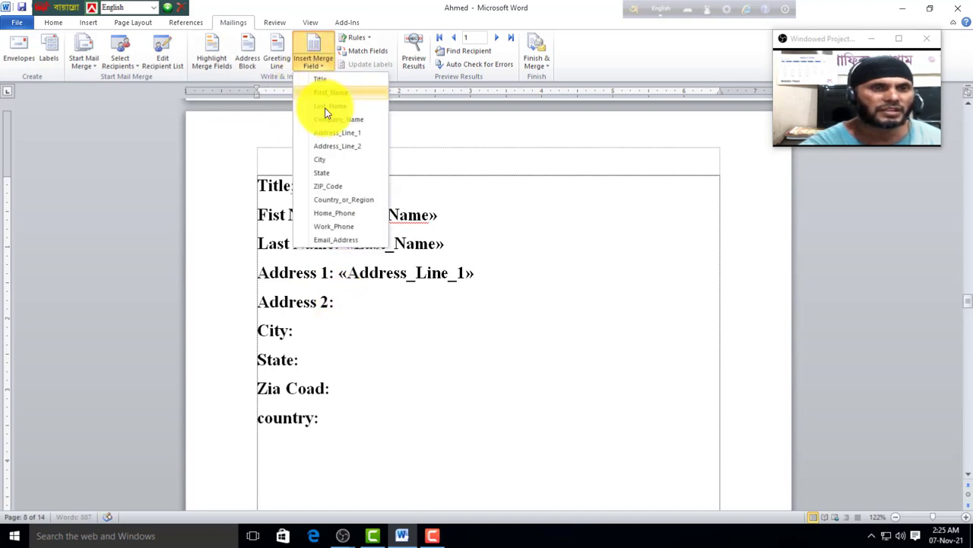
left_click(351, 146)
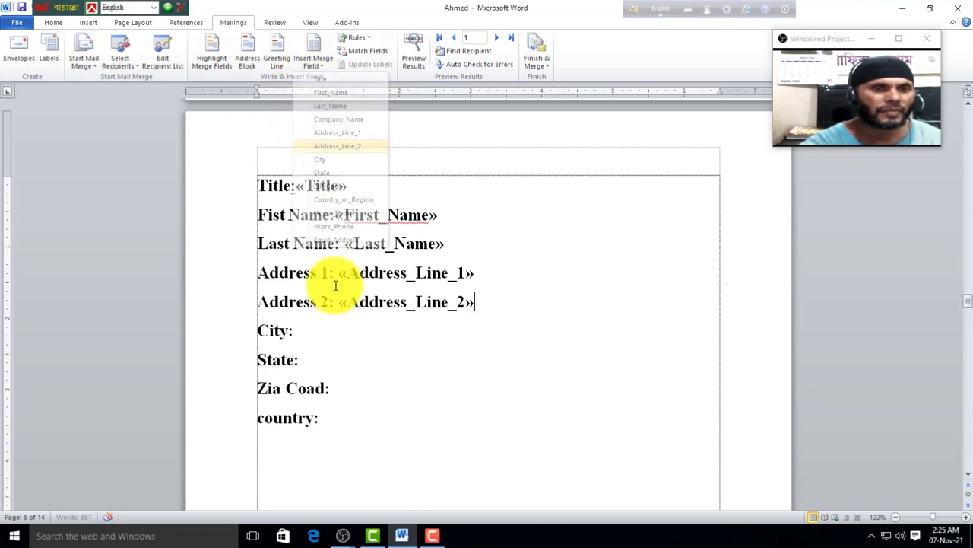
left_click(306, 328)
left_click(313, 65)
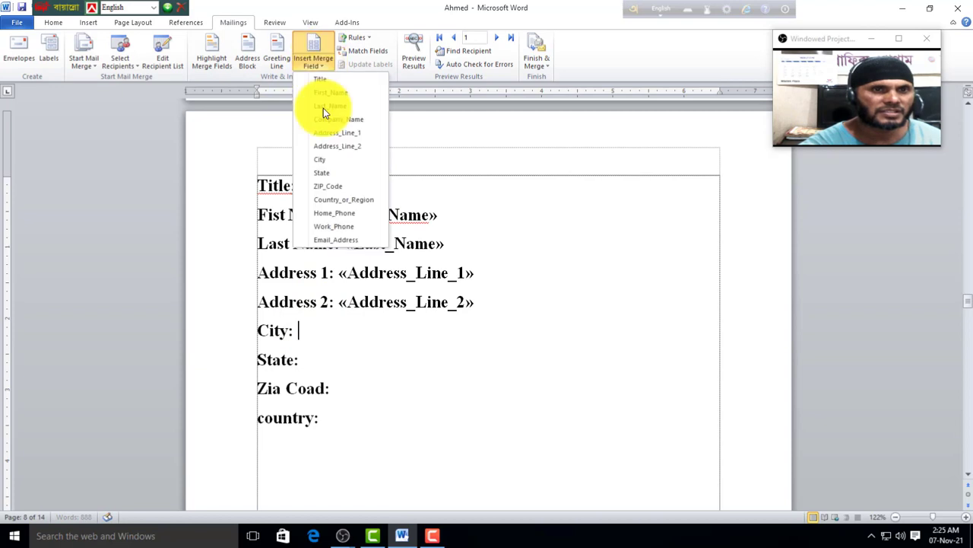
left_click(330, 161)
left_click(322, 356)
left_click(317, 67)
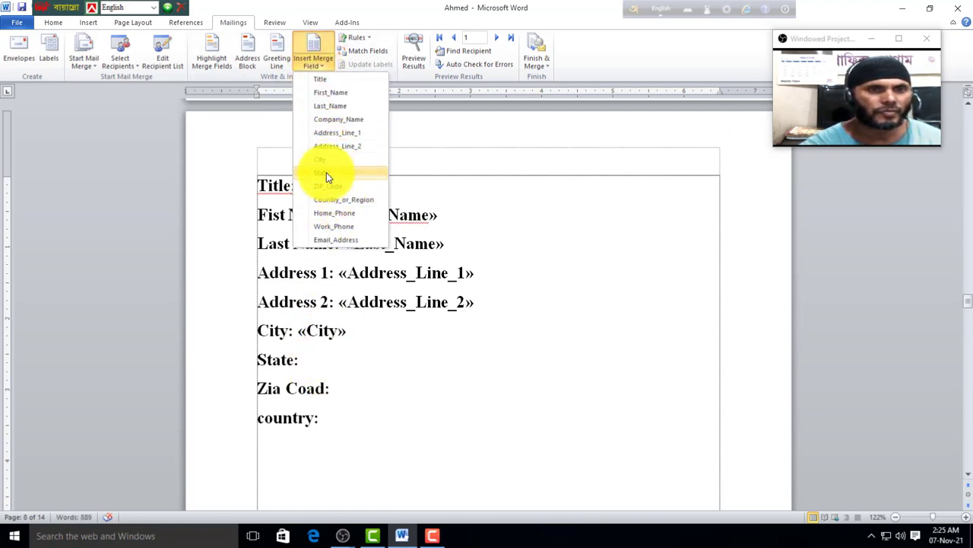
left_click(327, 172)
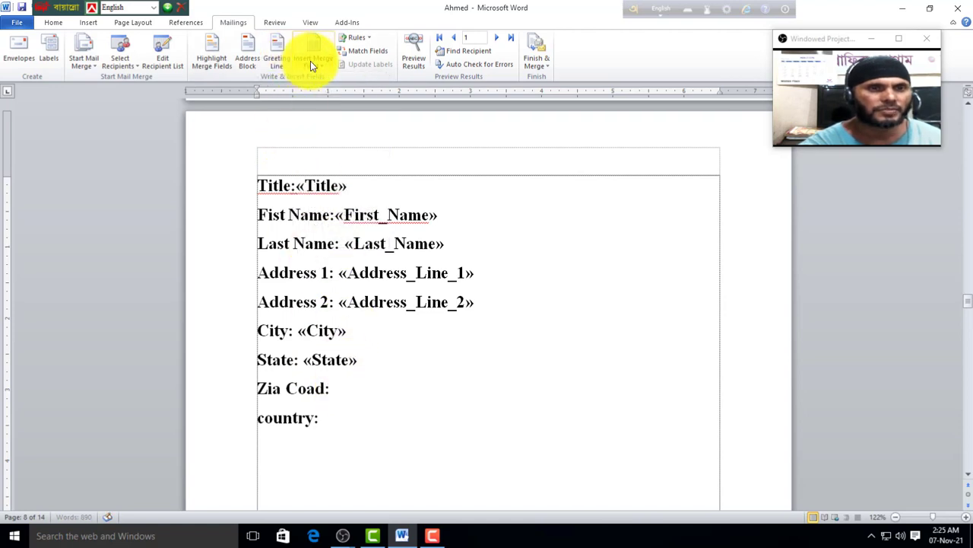
left_click(313, 63)
left_click(330, 188)
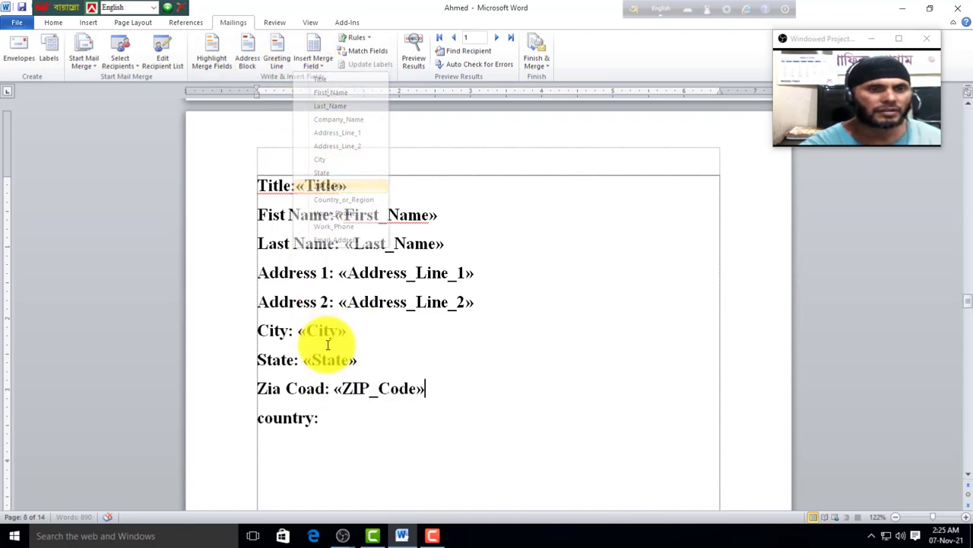
left_click(329, 418)
left_click(304, 56)
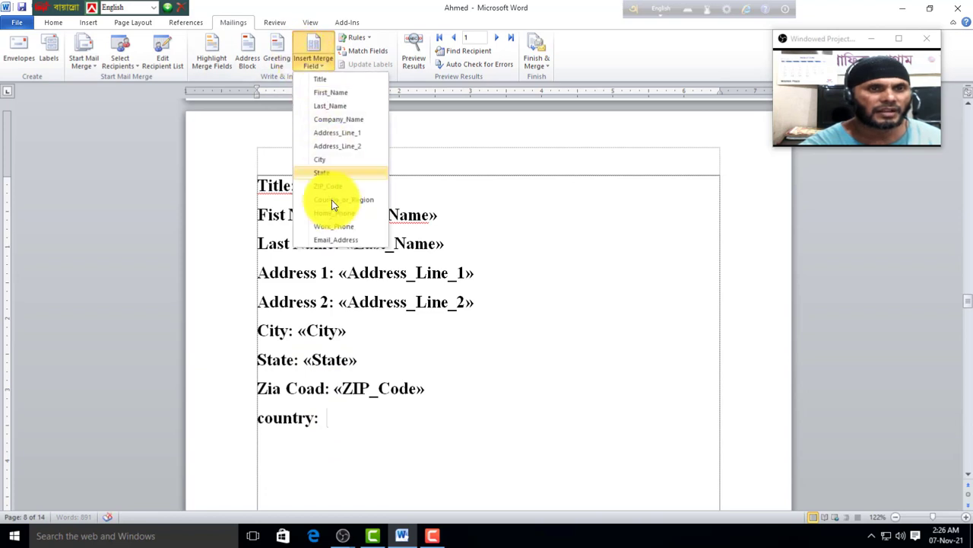
left_click(348, 200)
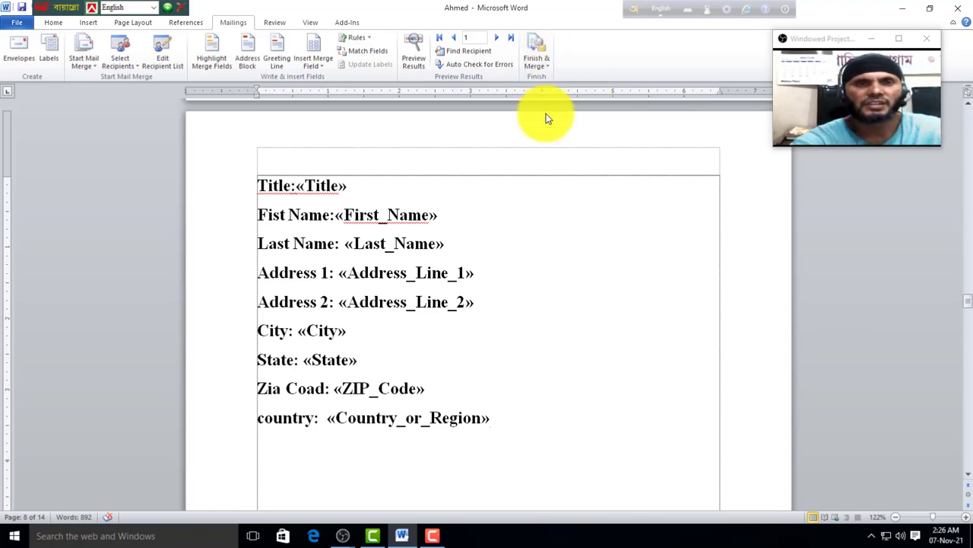
Step: Merge all records into editable individual documents and dismiss both field-calculation error messages
left_click(538, 67)
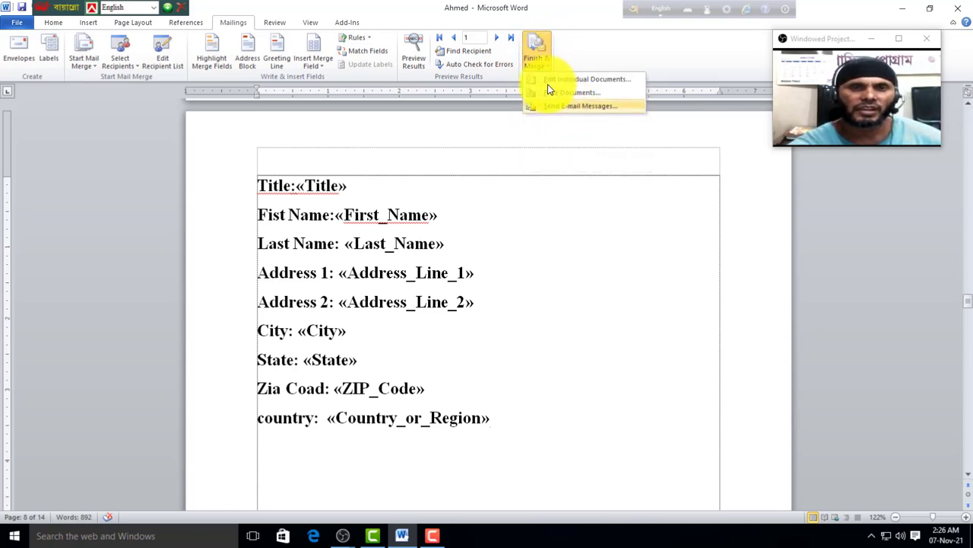
left_click(571, 80)
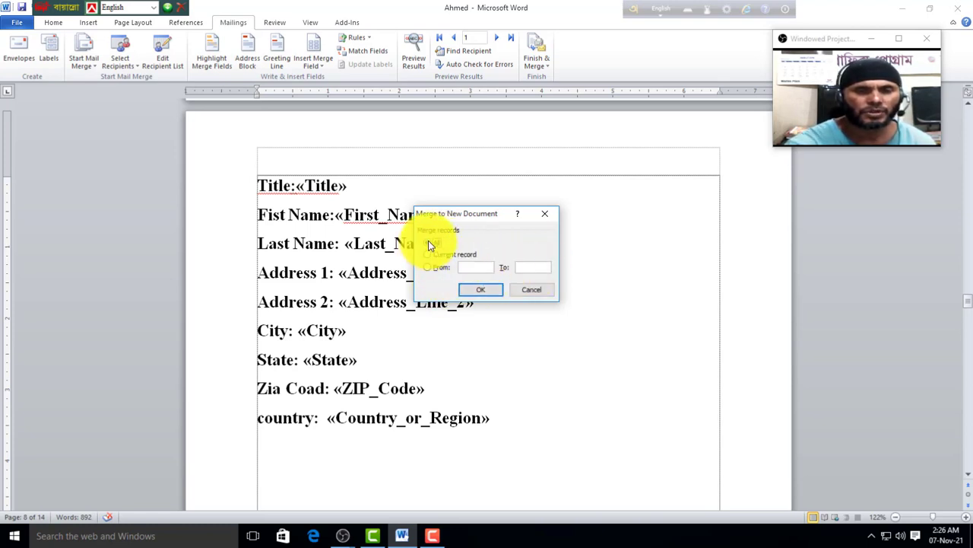
left_click(477, 290)
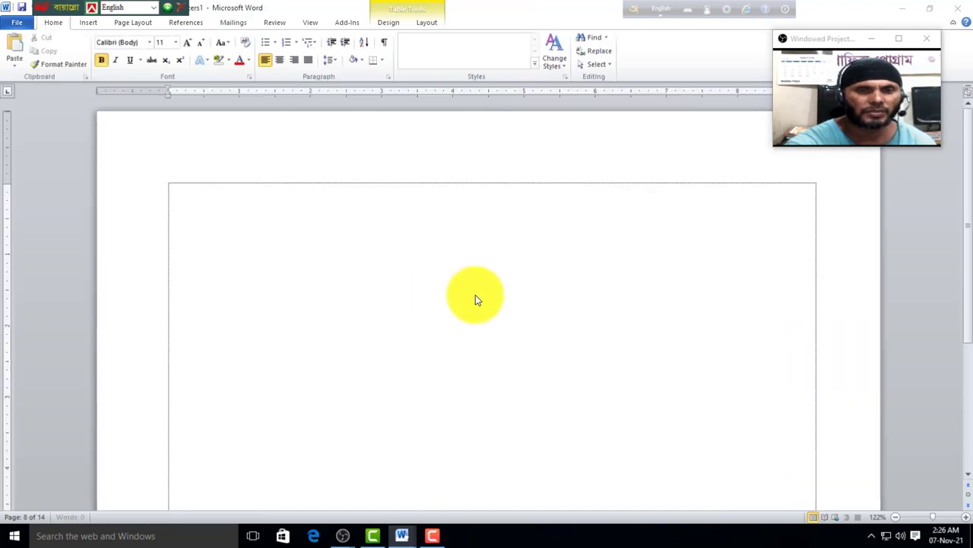
left_click(462, 298)
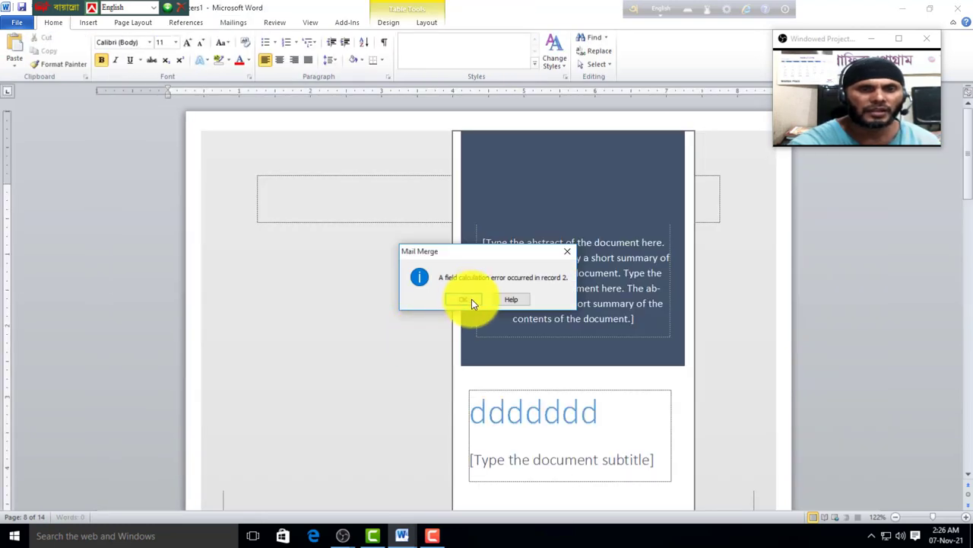
left_click(565, 252)
scroll(471, 331, "down", 10)
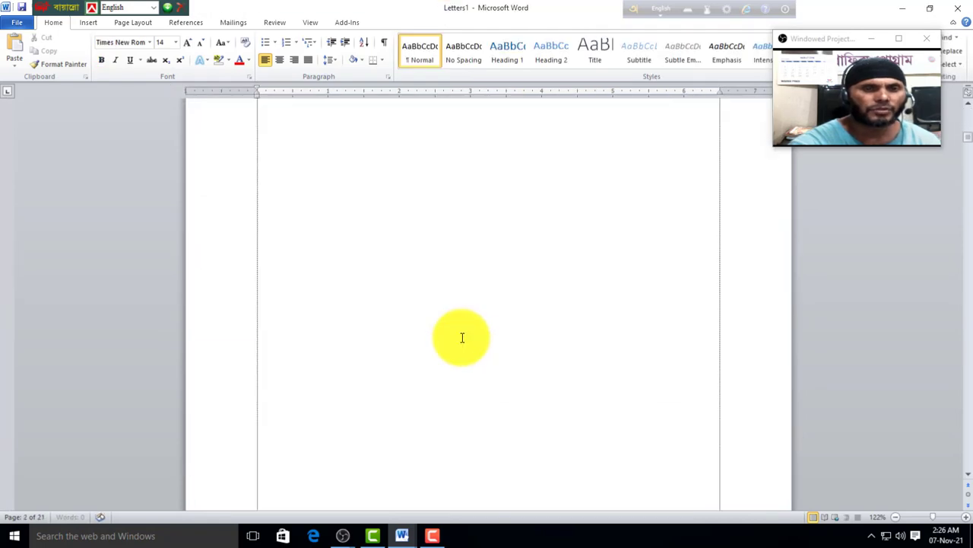
scroll(462, 337, "down", 10)
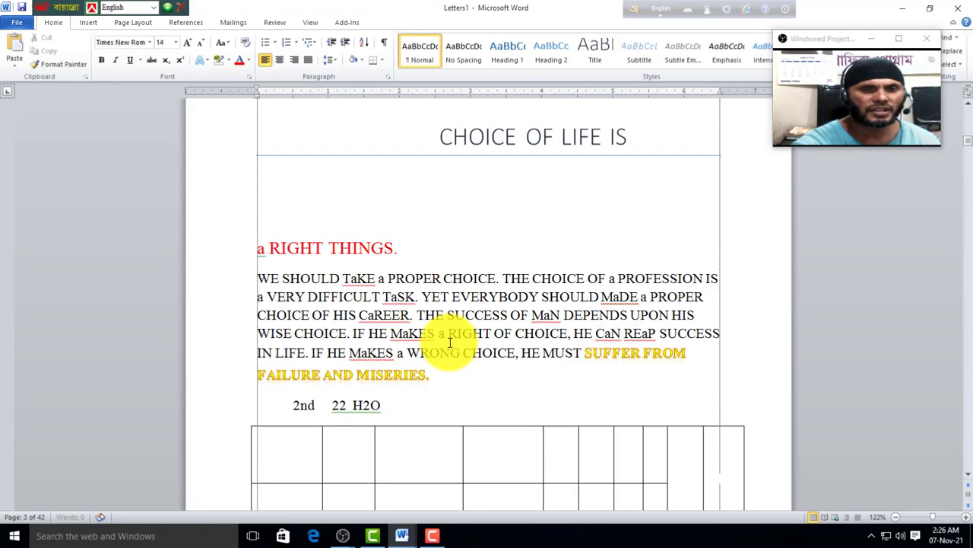
scroll(450, 341, "down", 5)
key("ctrl+End")
scroll(373, 365, "up", 10)
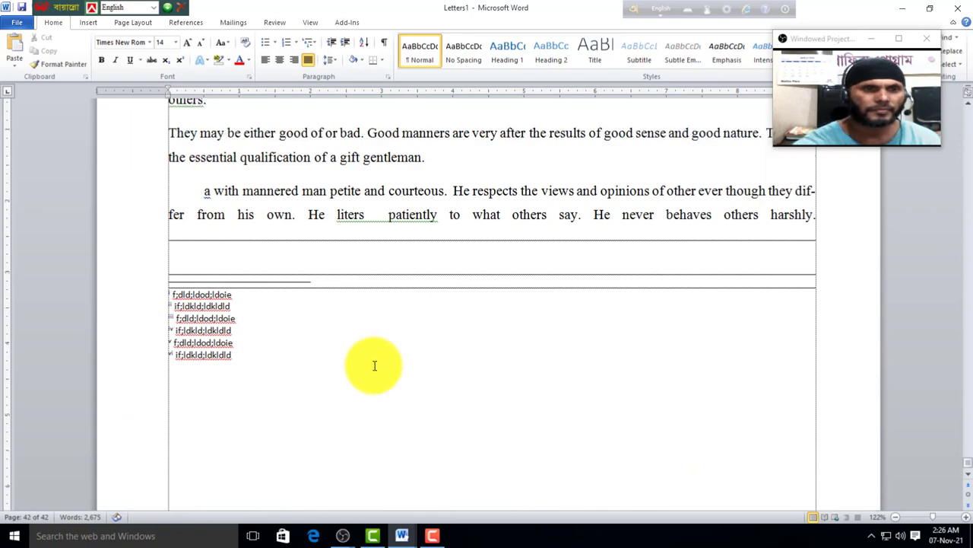
scroll(319, 366, "up", 8)
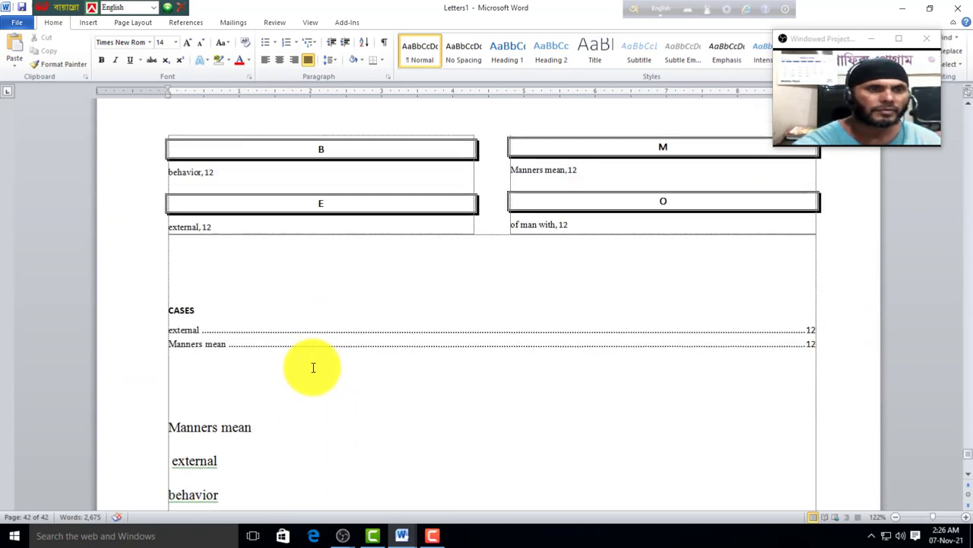
scroll(313, 367, "down", 4)
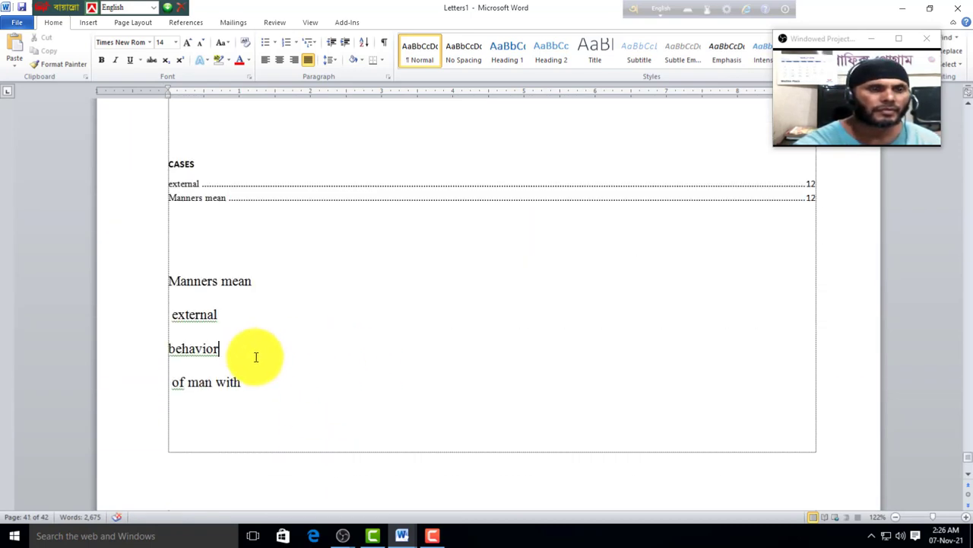
scroll(258, 358, "down", 5)
scroll(280, 363, "down", 10)
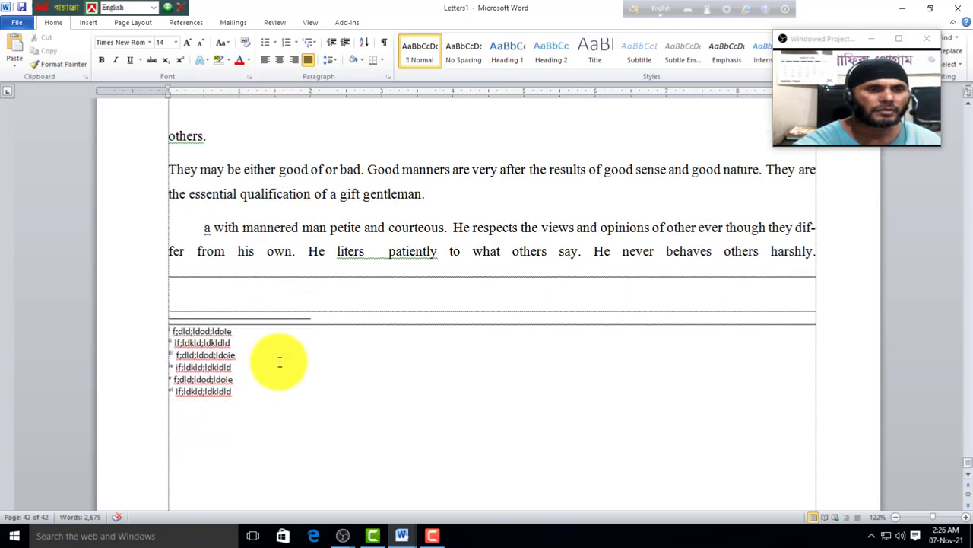
left_click(231, 354)
scroll(258, 350, "down", 1)
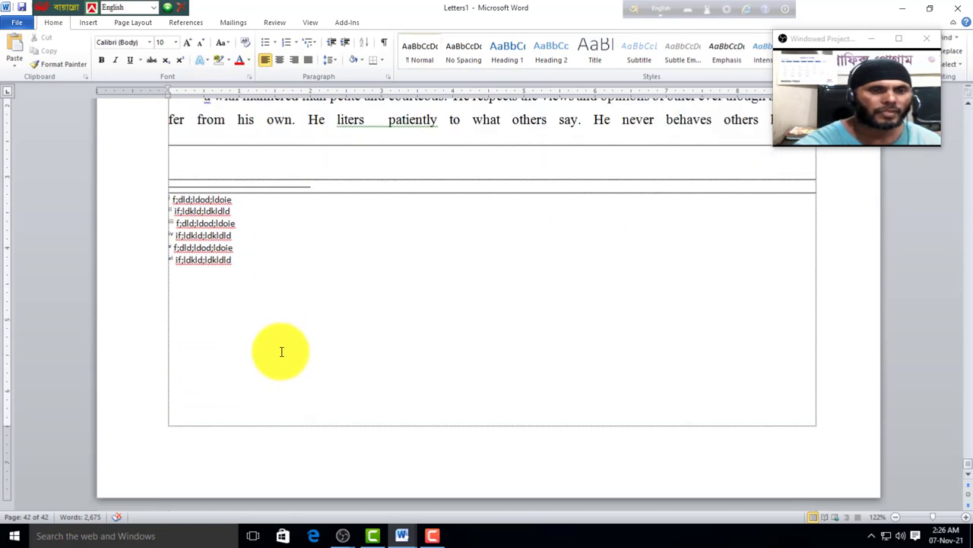
scroll(342, 351, "up", 18)
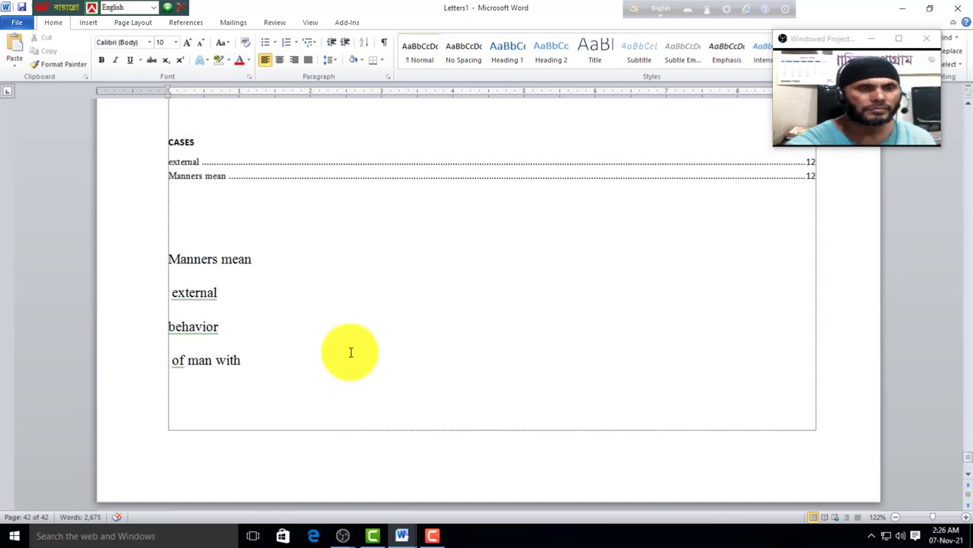
scroll(351, 357, "up", 20)
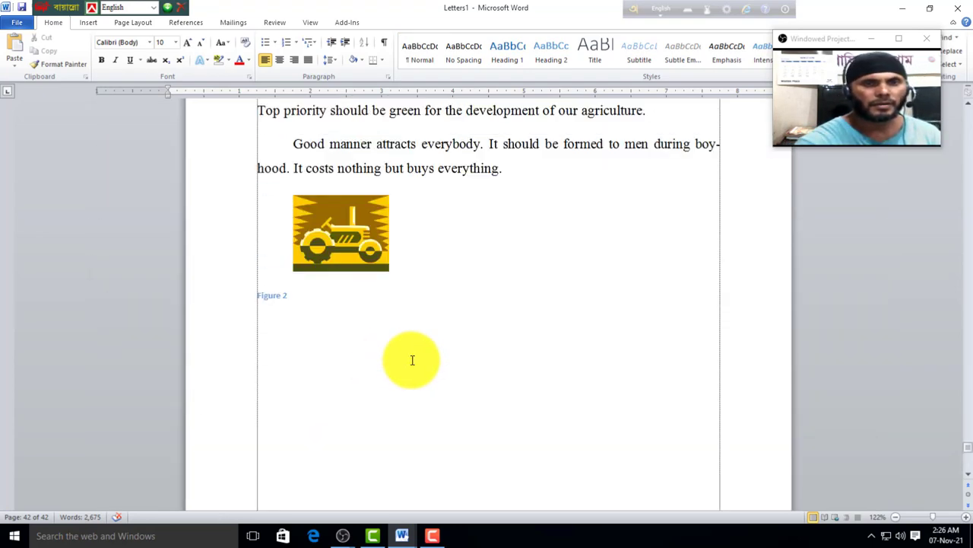
scroll(412, 360, "up", 20)
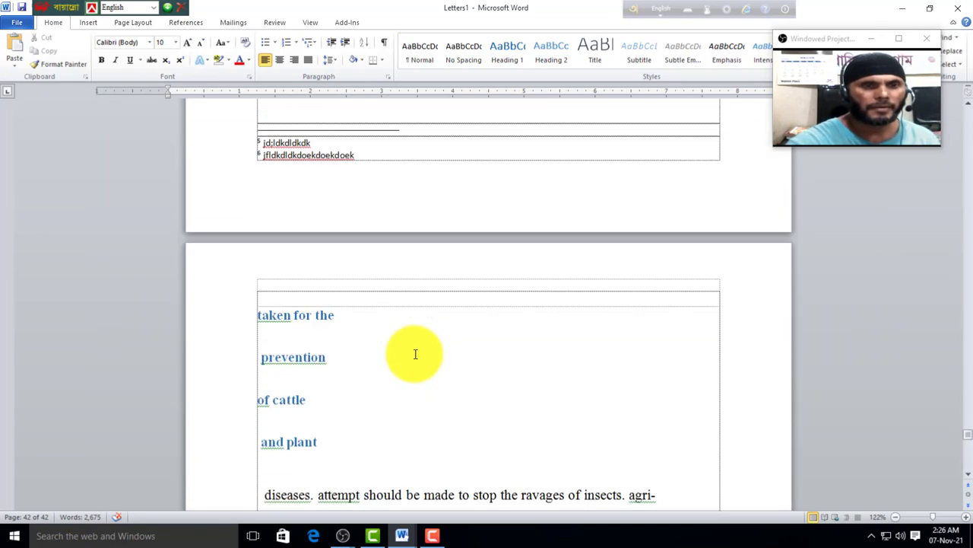
scroll(415, 353, "up", 15)
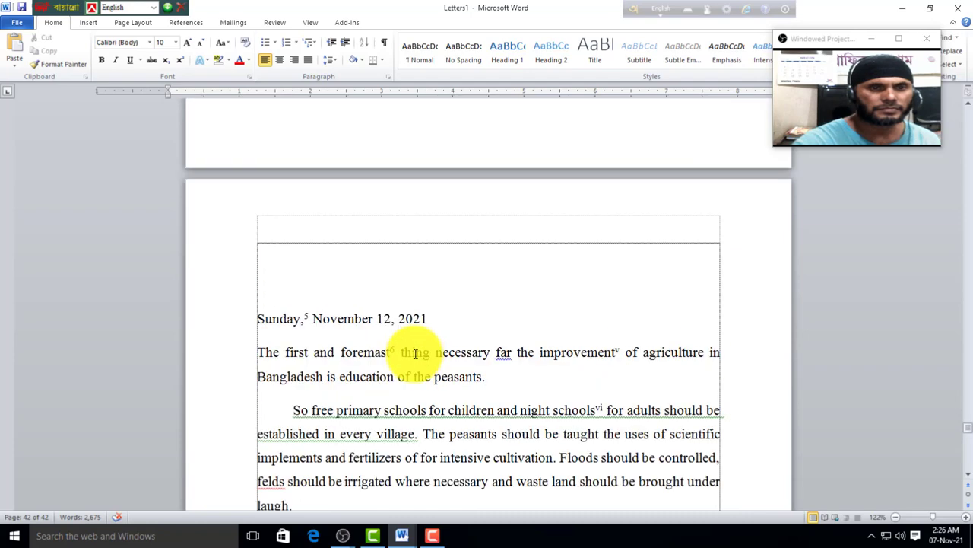
scroll(416, 354, "up", 20)
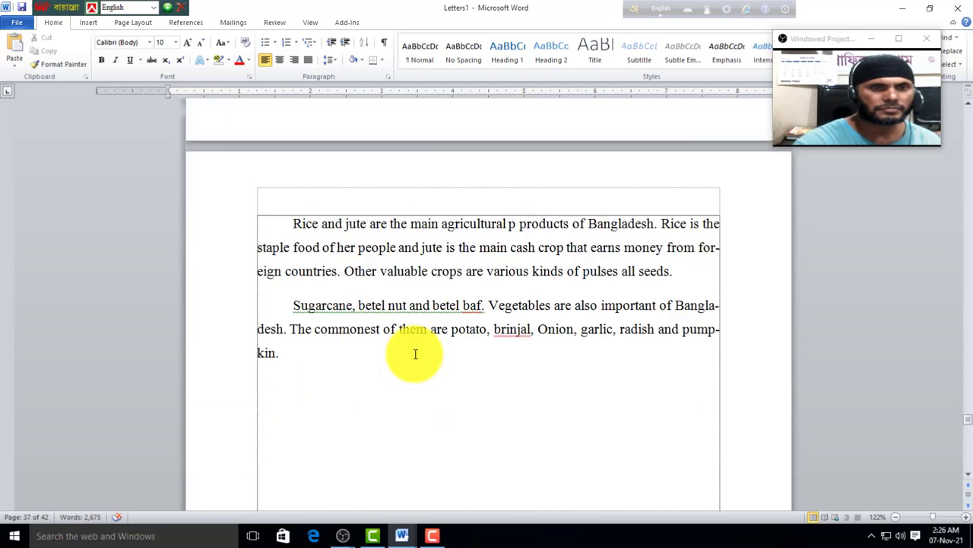
scroll(415, 354, "up", 12)
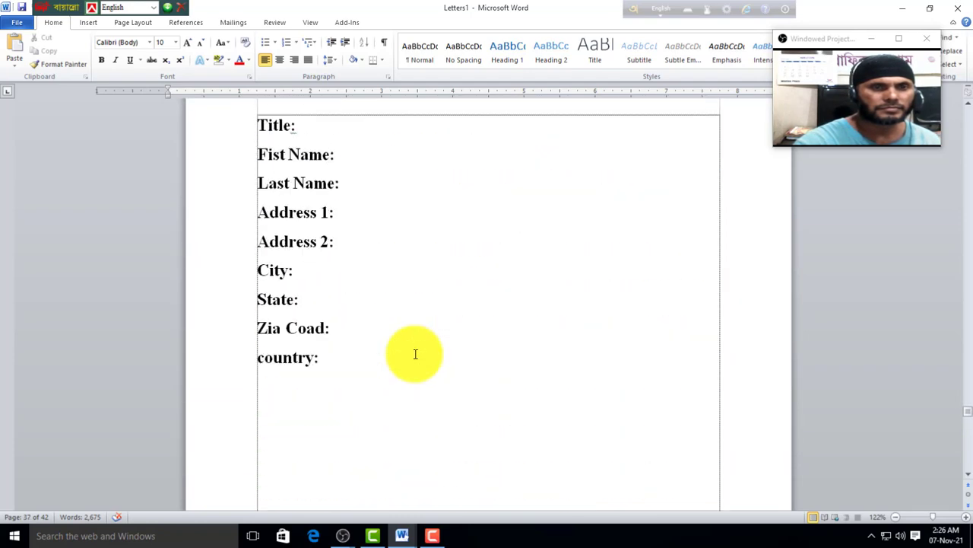
scroll(361, 348, "down", 2)
scroll(362, 348, "up", 8)
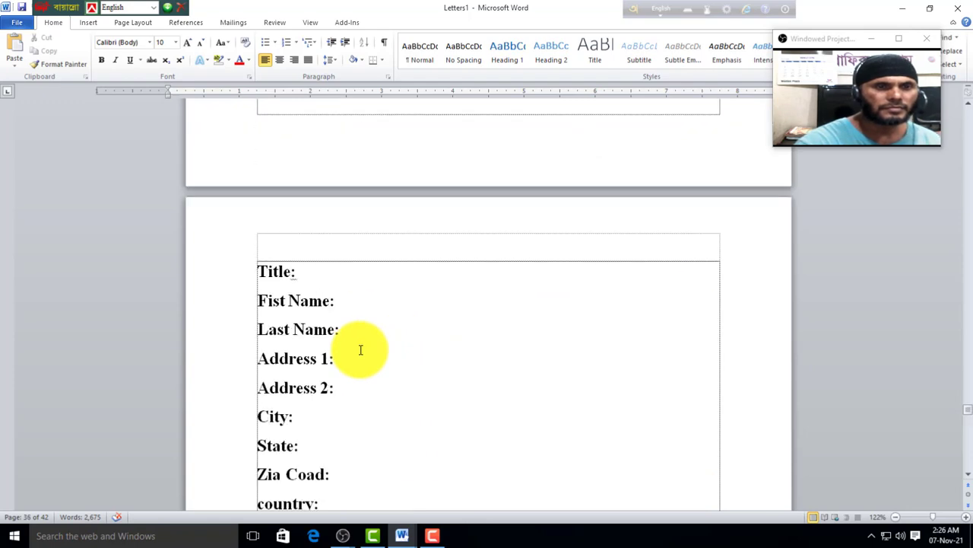
scroll(367, 347, "up", 10)
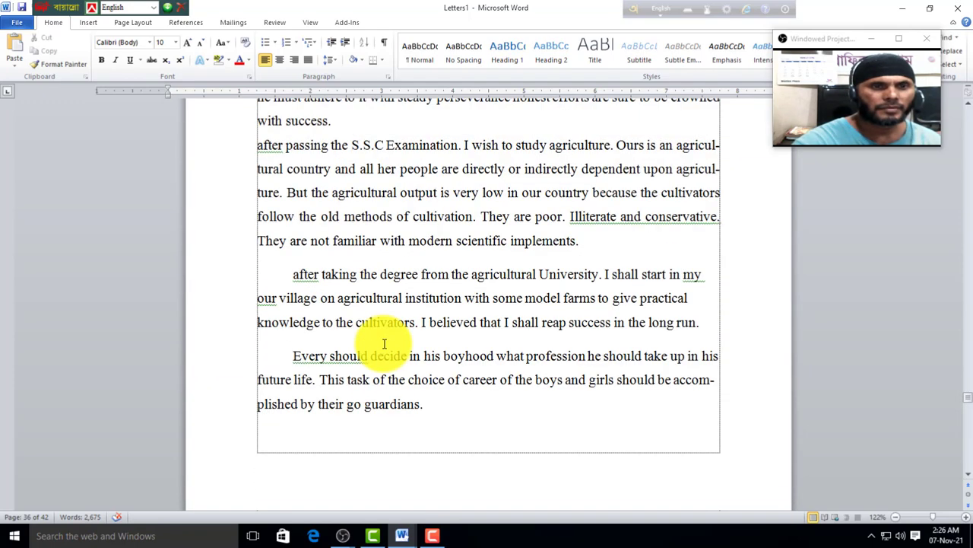
scroll(386, 342, "up", 5)
scroll(387, 344, "down", 7)
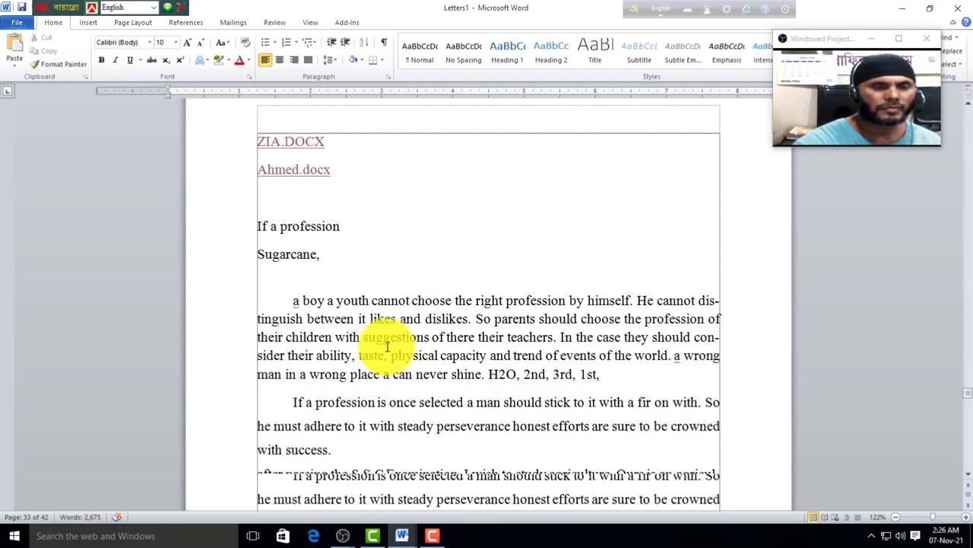
scroll(388, 346, "down", 15)
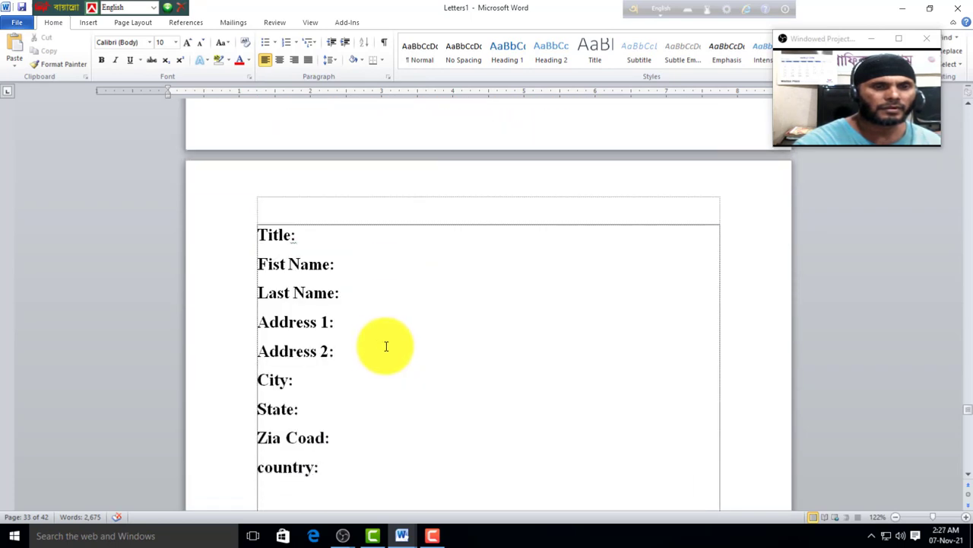
scroll(377, 335, "down", 12)
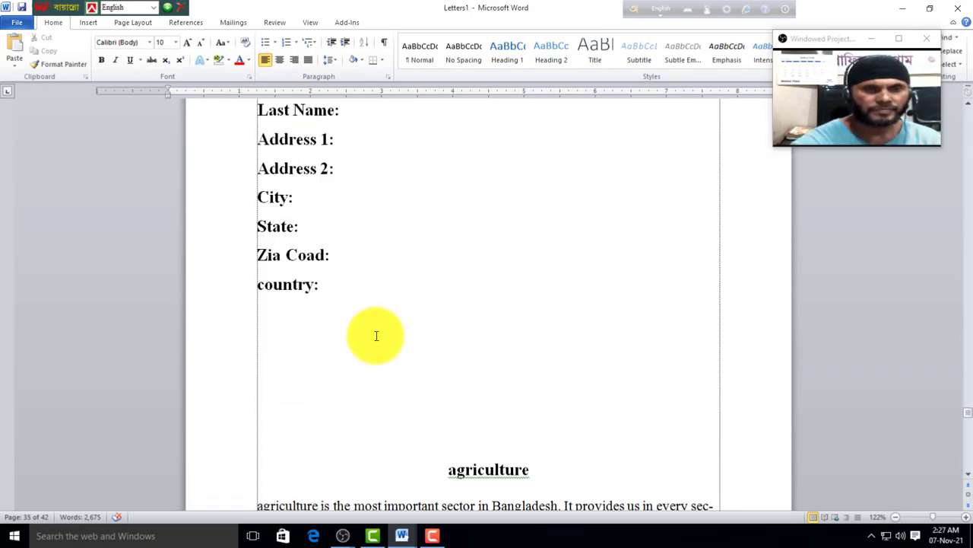
scroll(376, 336, "down", 3)
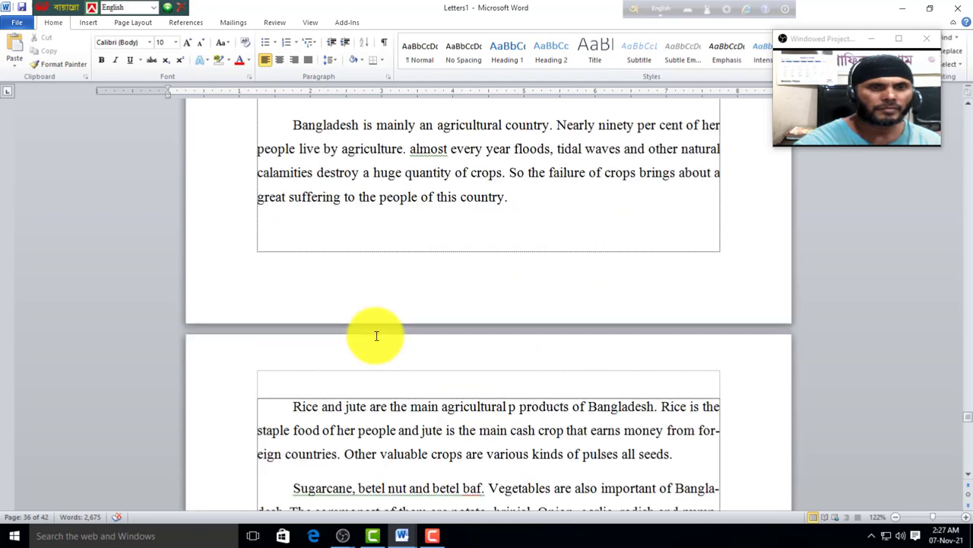
key("ctrl+Home")
scroll(375, 335, "down", 8)
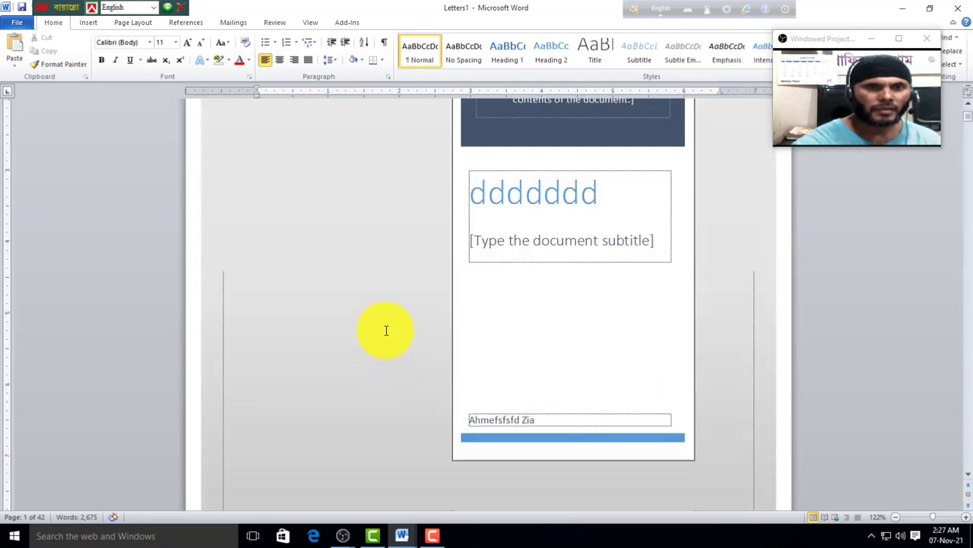
scroll(426, 332, "down", 20)
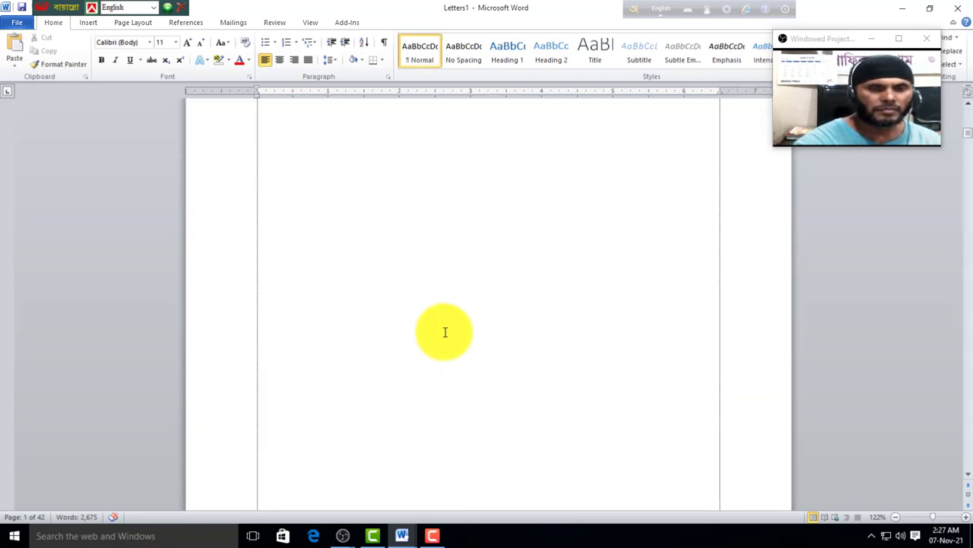
scroll(451, 329, "down", 20)
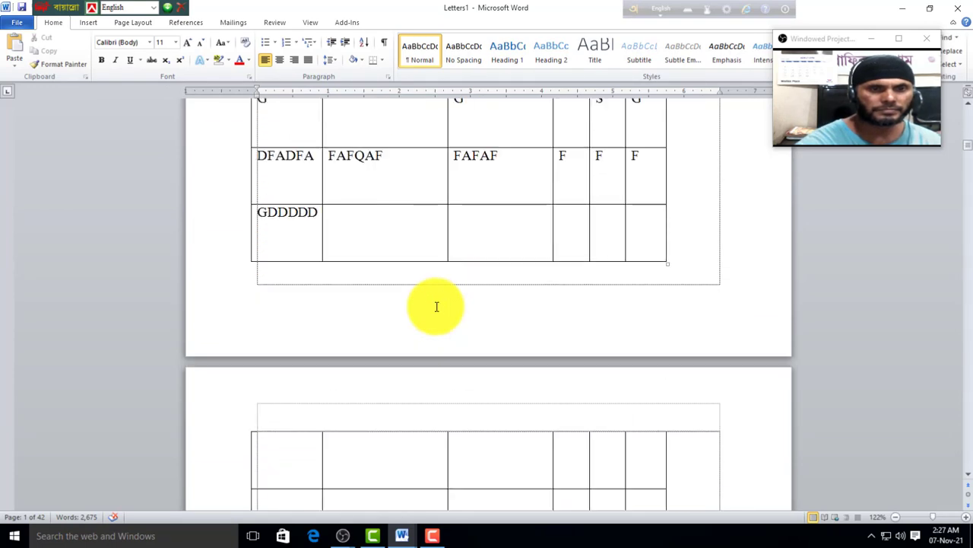
scroll(441, 297, "down", 20)
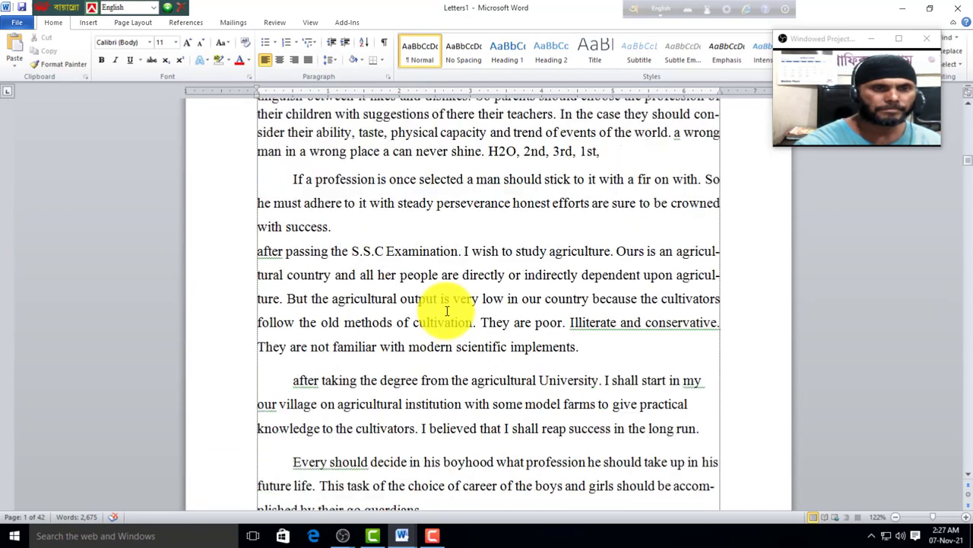
scroll(448, 307, "down", 10)
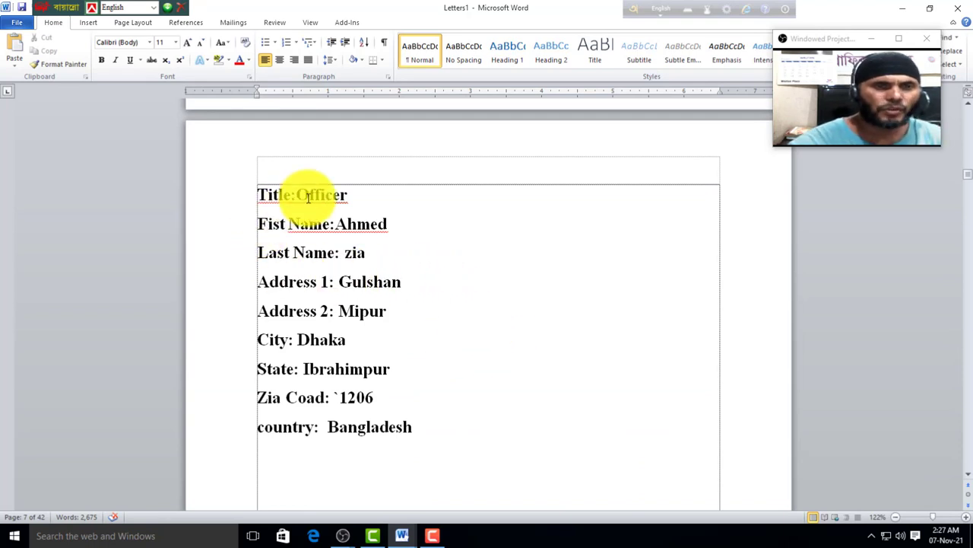
scroll(360, 278, "down", 4)
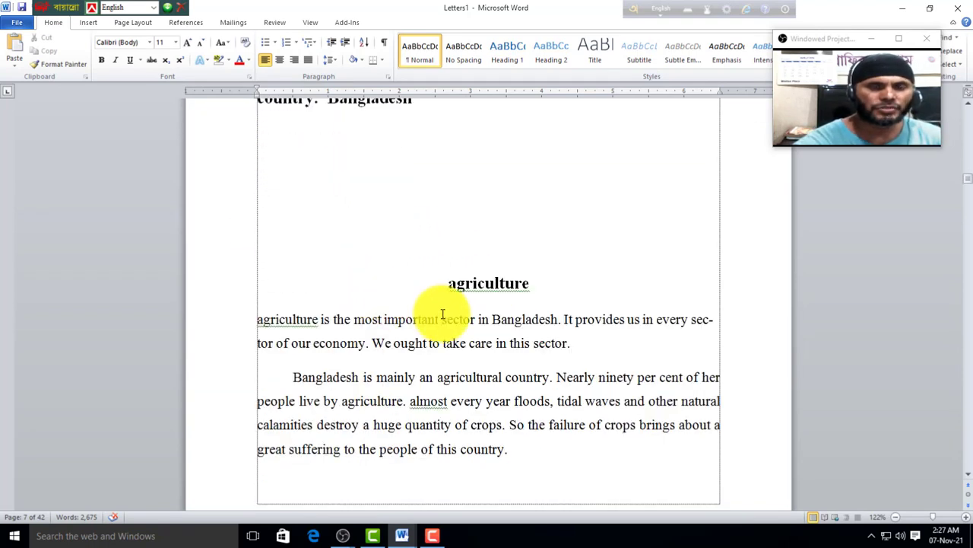
scroll(369, 299, "up", 2)
scroll(369, 299, "up", 3)
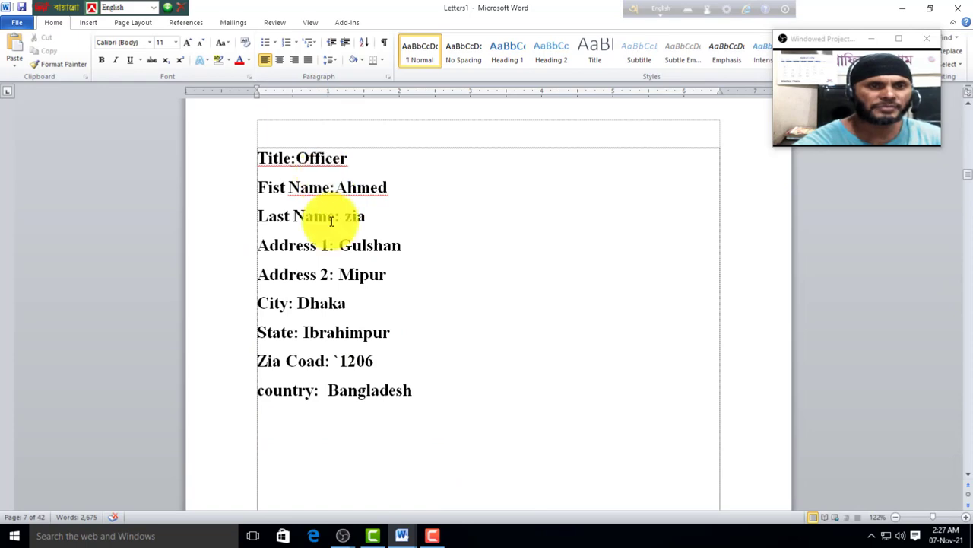
scroll(458, 426, "down", 6)
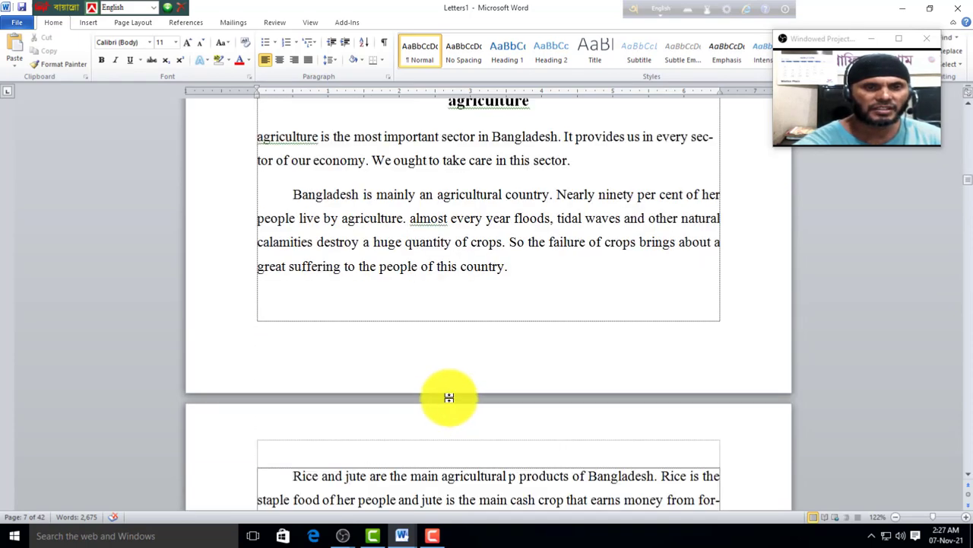
scroll(445, 392, "down", 15)
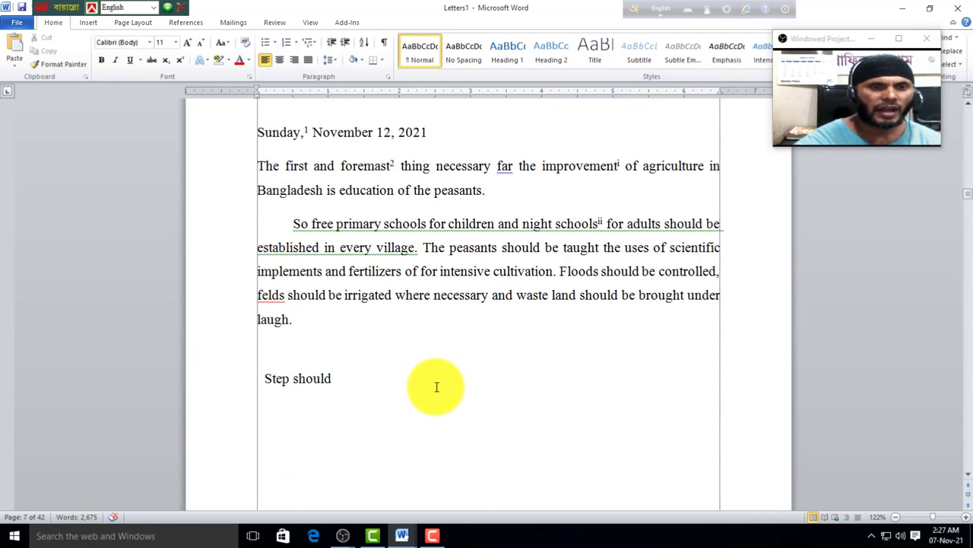
scroll(436, 387, "down", 12)
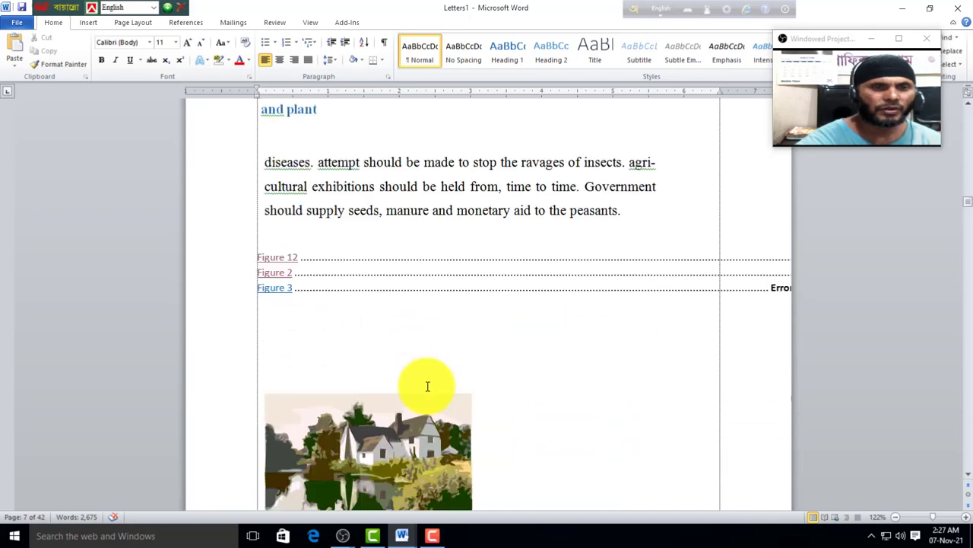
scroll(426, 381, "down", 15)
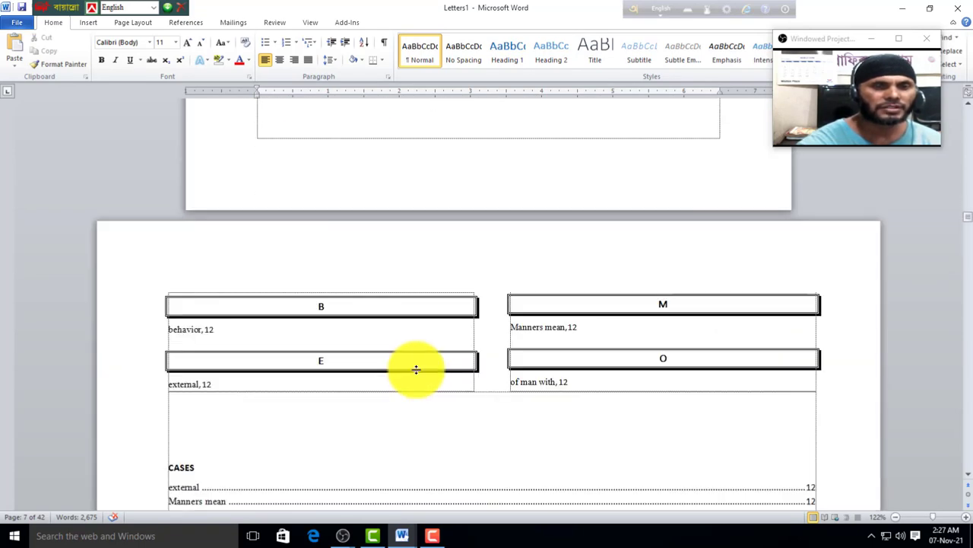
scroll(416, 370, "down", 15)
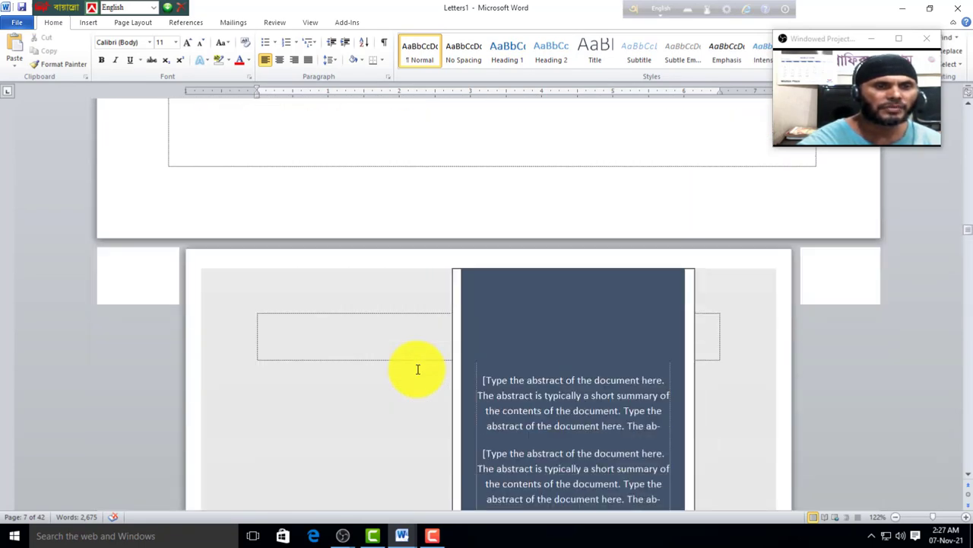
scroll(417, 369, "down", 15)
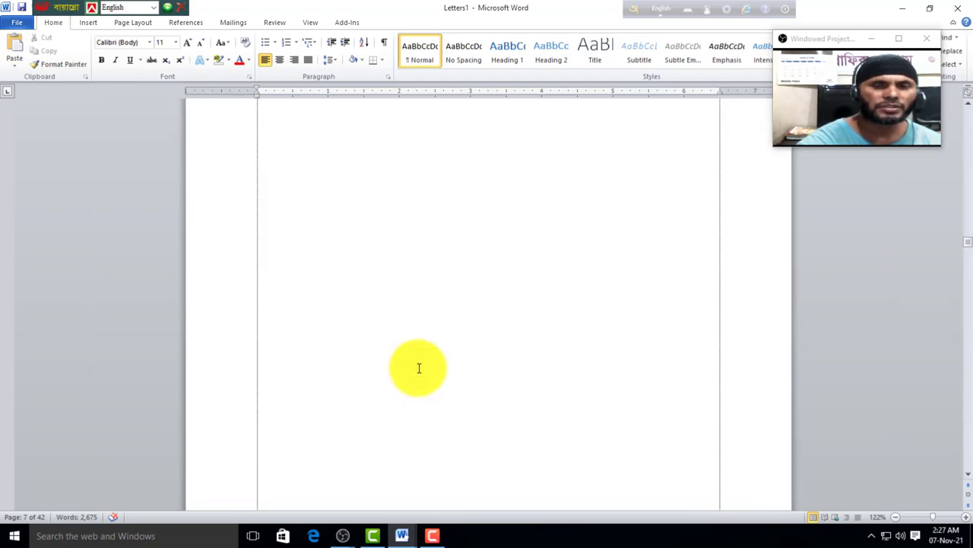
scroll(418, 368, "down", 8)
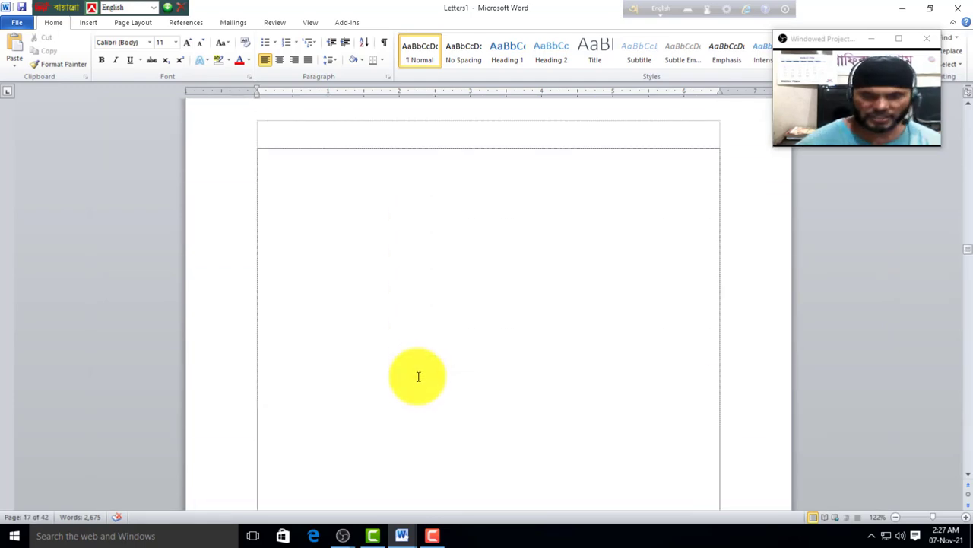
key("ctrl+End")
scroll(343, 289, "up", 3)
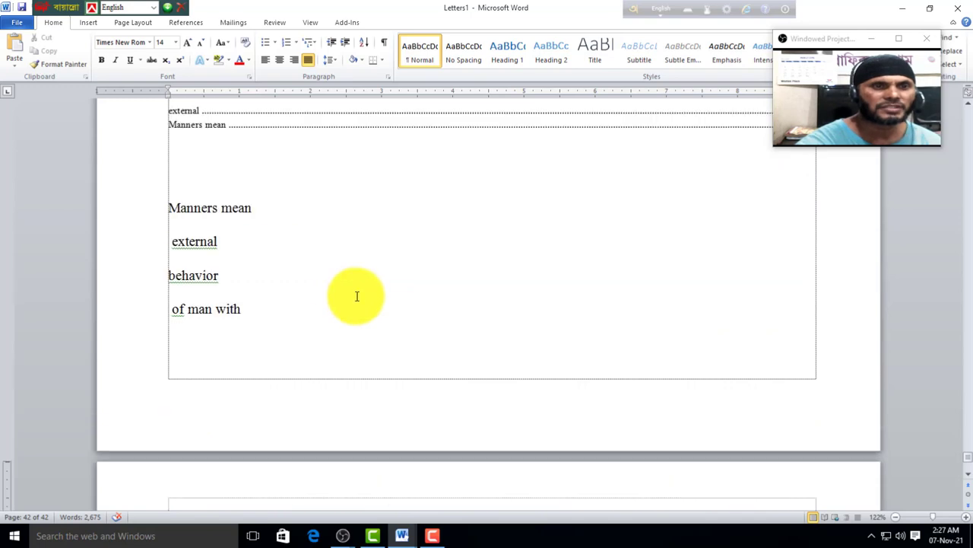
scroll(357, 296, "up", 10)
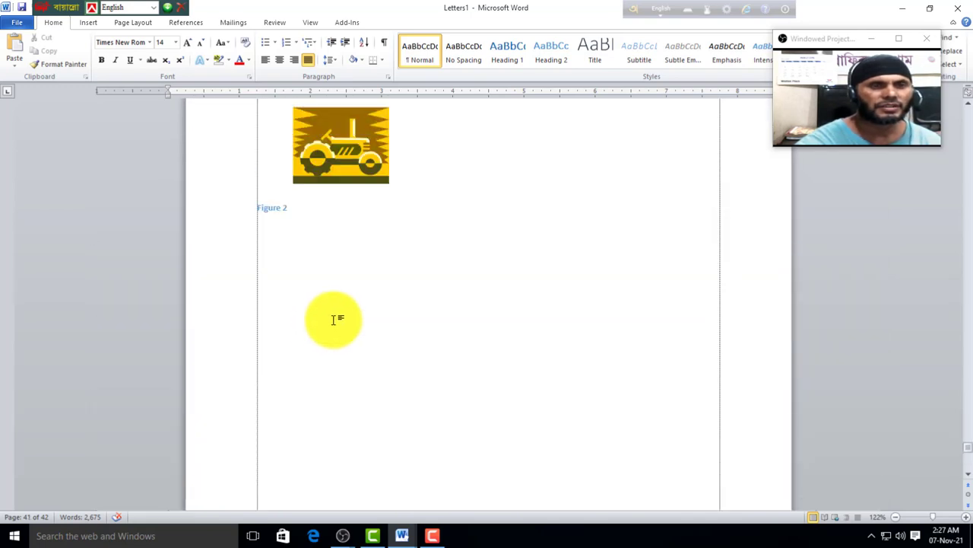
scroll(334, 320, "up", 10)
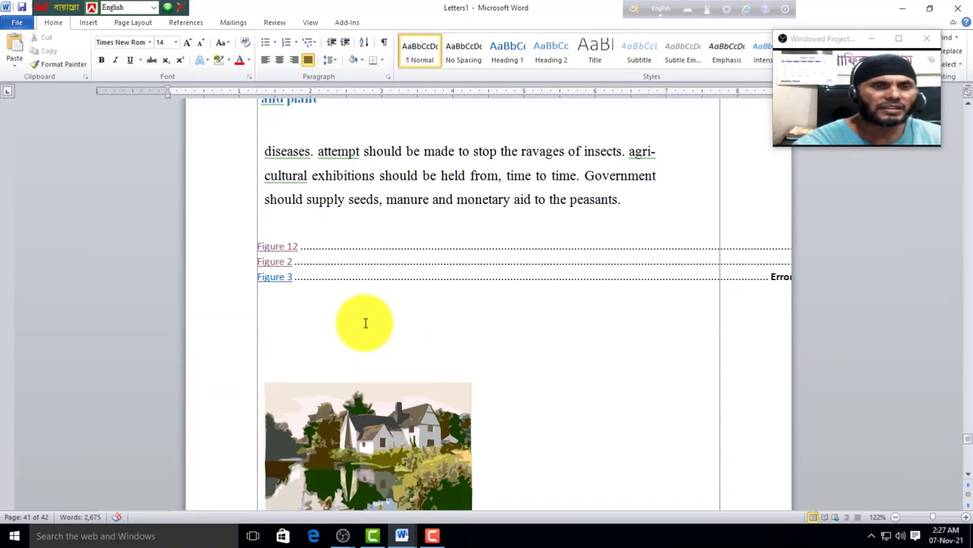
scroll(363, 323, "up", 10)
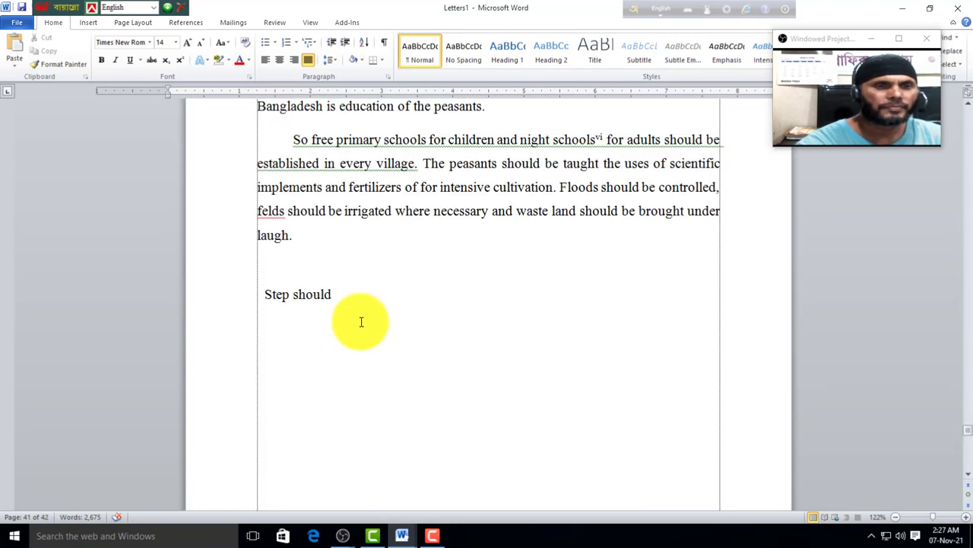
scroll(361, 321, "up", 3)
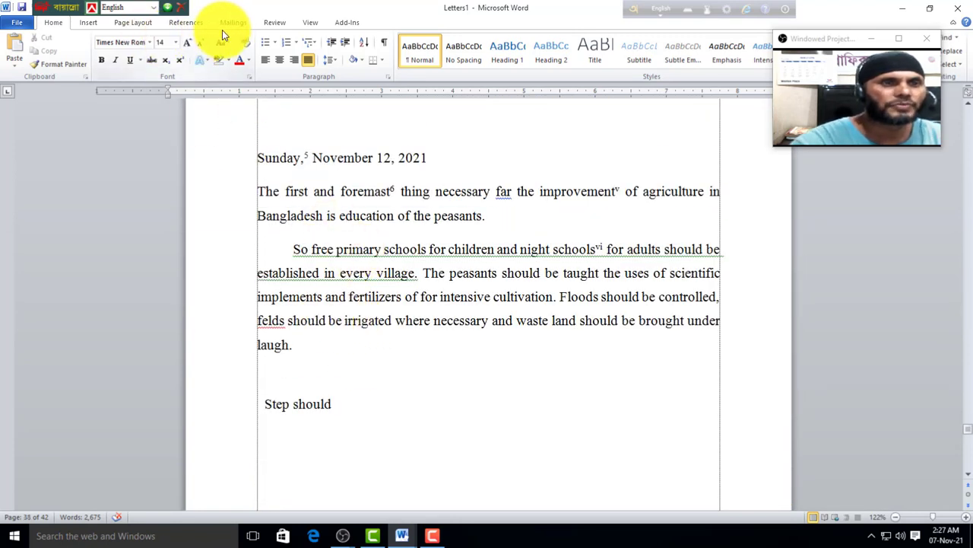
Step: Put the cursor in the letter and start a Spelling & Grammar check from the Review tab
left_click(235, 23)
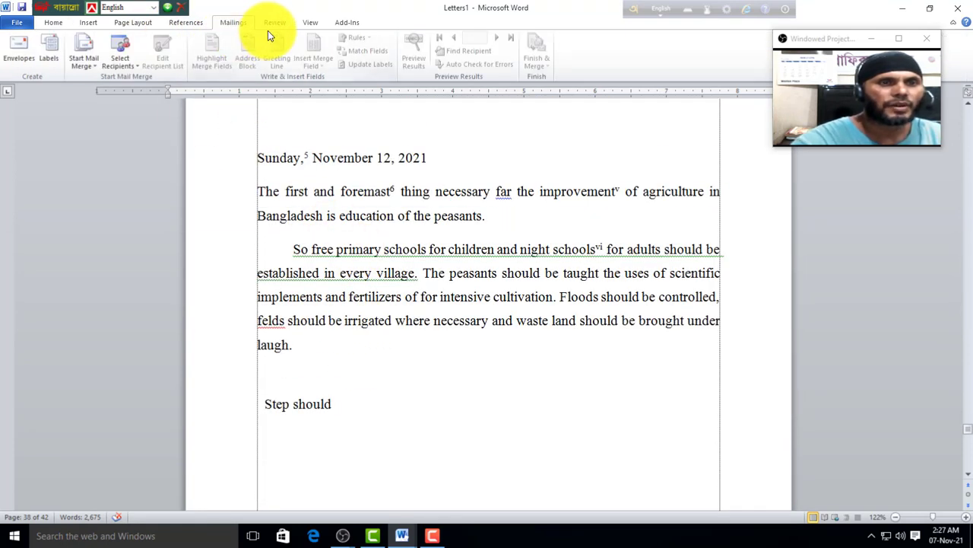
left_click(351, 273)
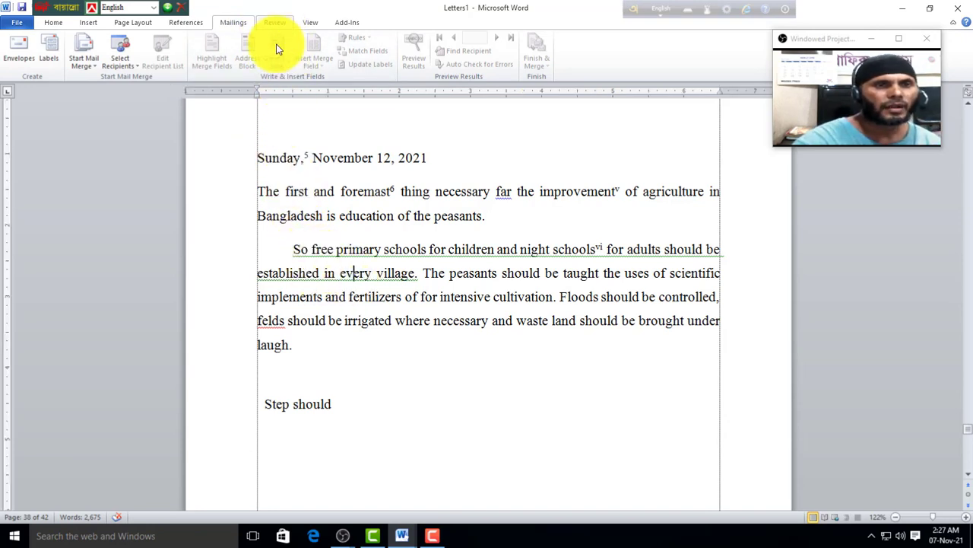
left_click(274, 22)
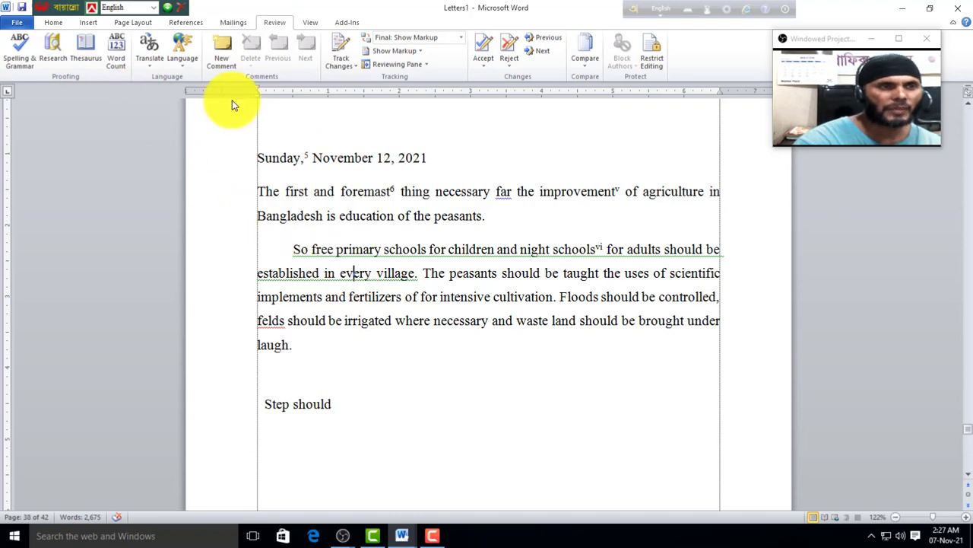
scroll(456, 304, "up", 3)
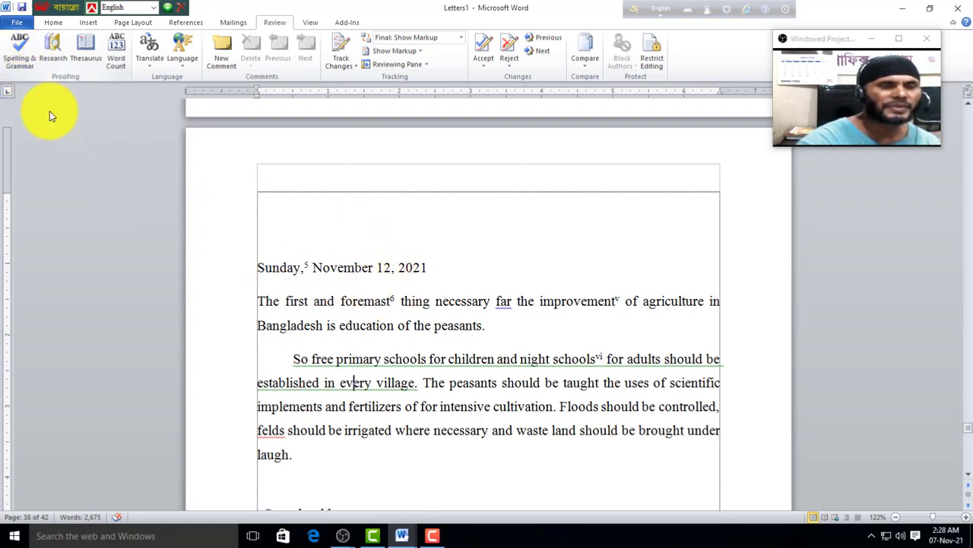
left_click(19, 55)
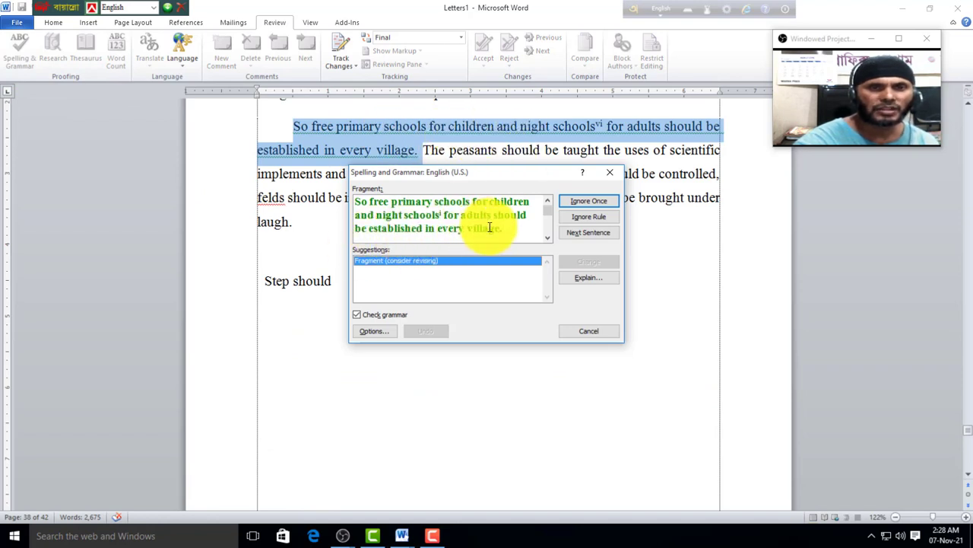
left_click(610, 172)
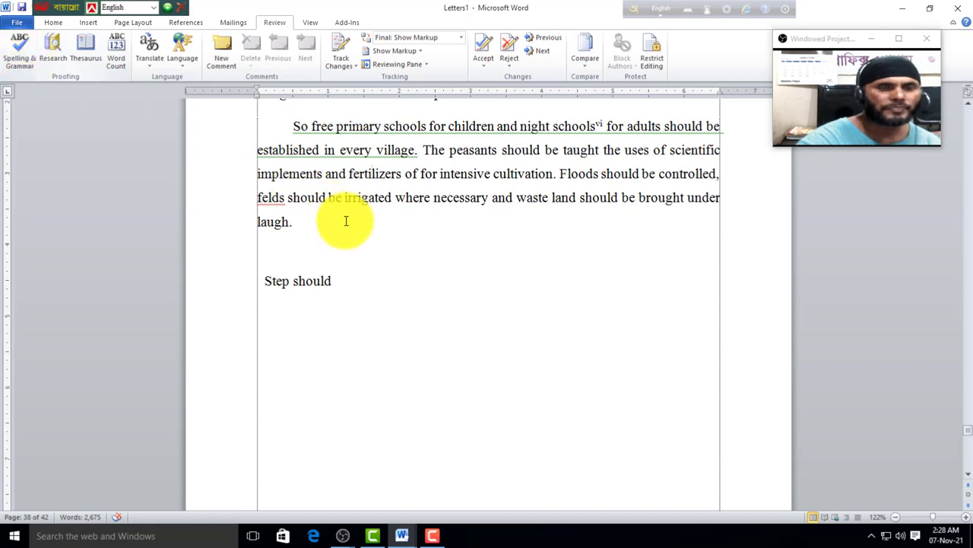
scroll(345, 217, "up", 1)
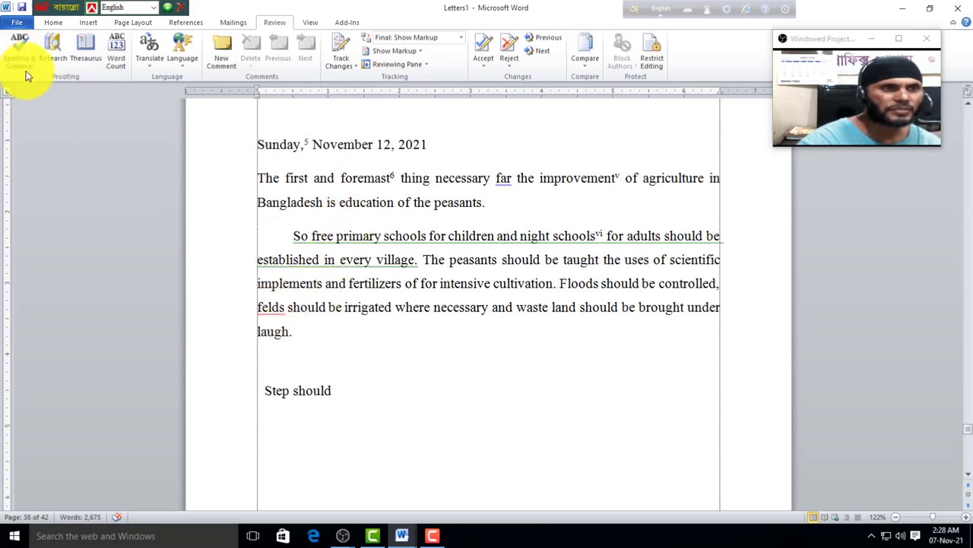
left_click(22, 60)
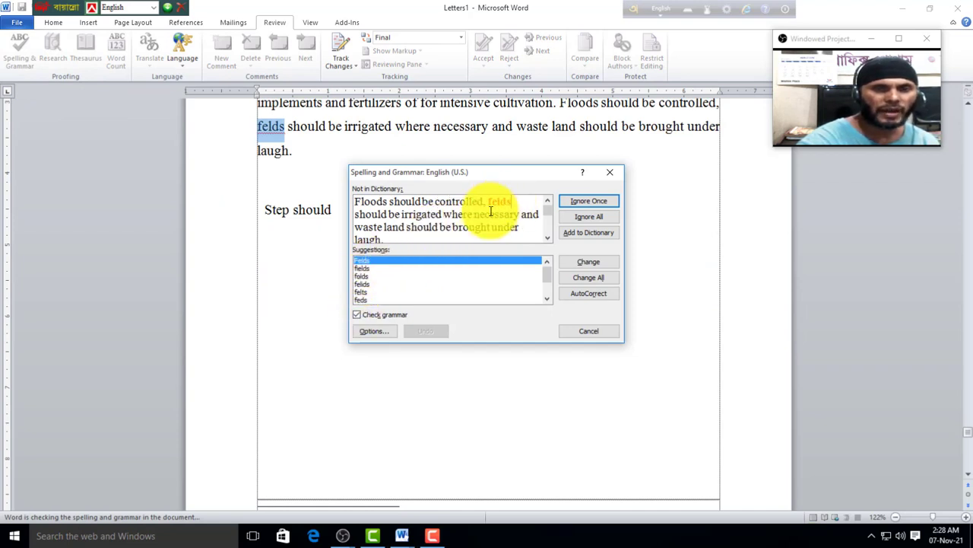
Step: Correct 'felds' to the suggested word, ignore the three capitalization flags, and close the check
left_click(362, 275)
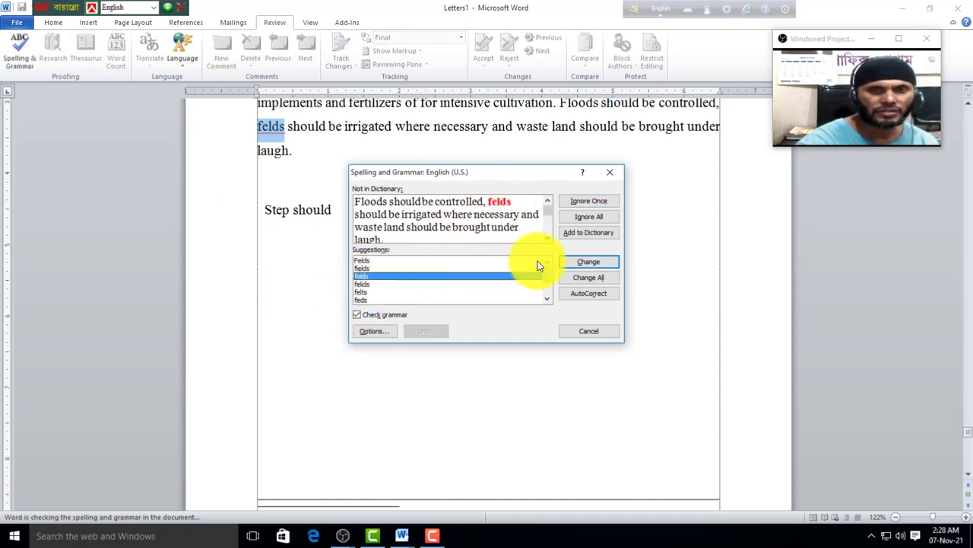
left_click(584, 264)
left_click(373, 211)
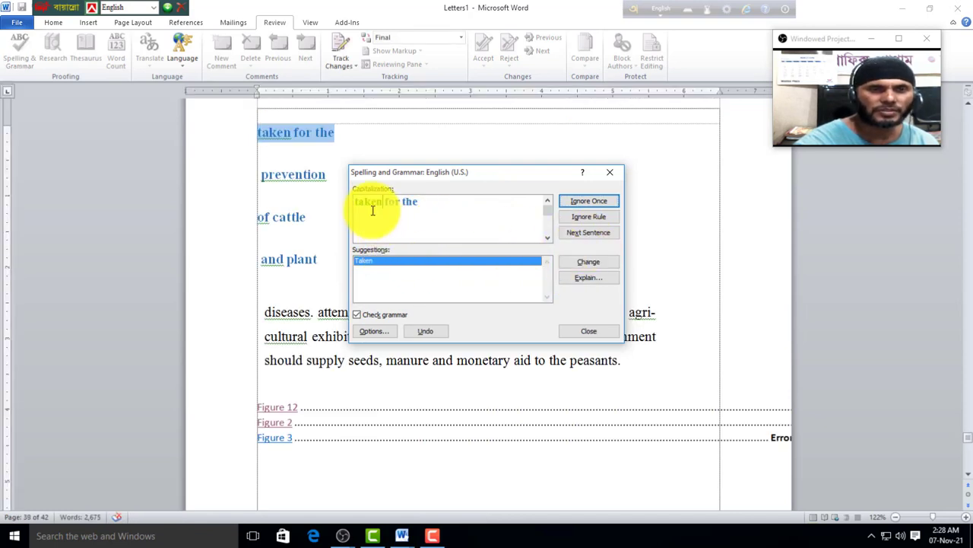
left_click(581, 265)
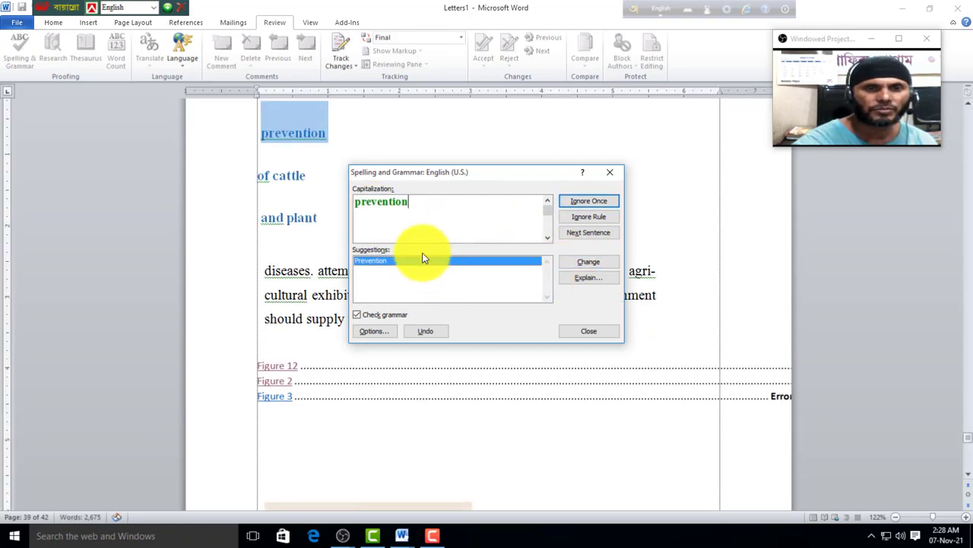
left_click(390, 214)
left_click(578, 265)
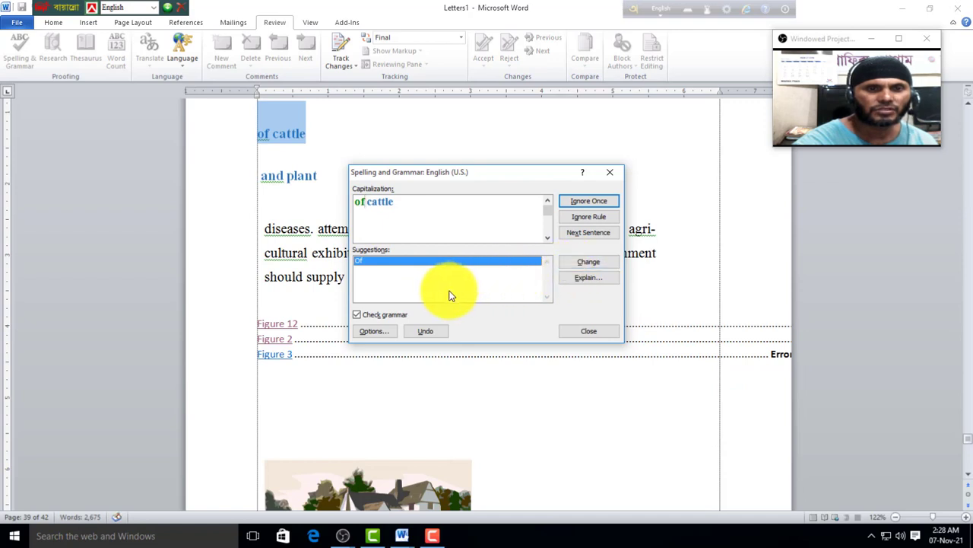
left_click(606, 331)
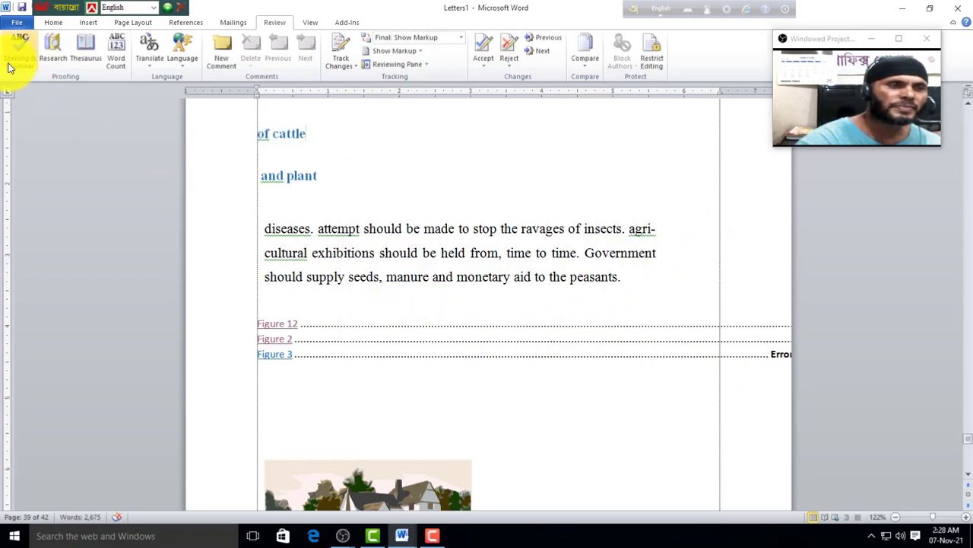
left_click(327, 217)
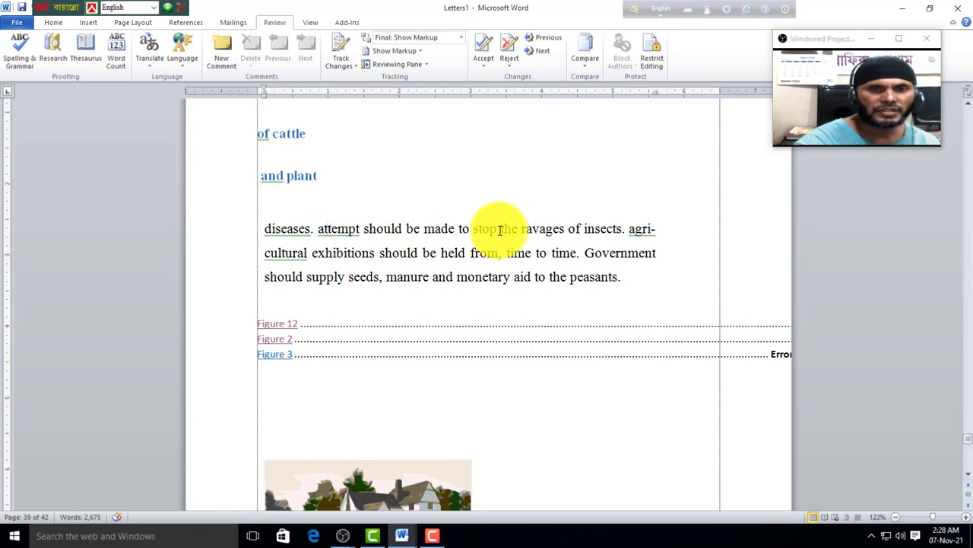
left_click_drag(496, 228, 470, 230)
left_click(81, 52)
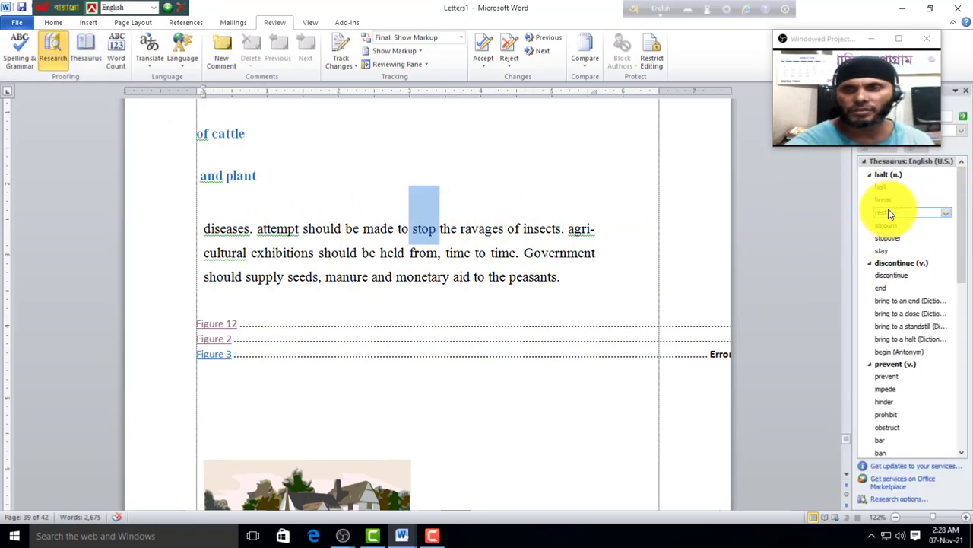
mouse_move(889, 190)
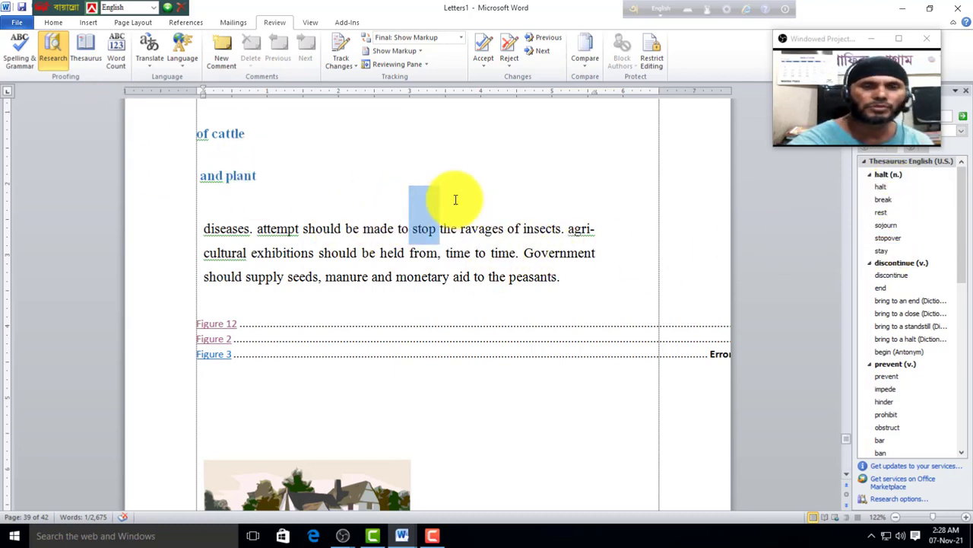
left_click(485, 198)
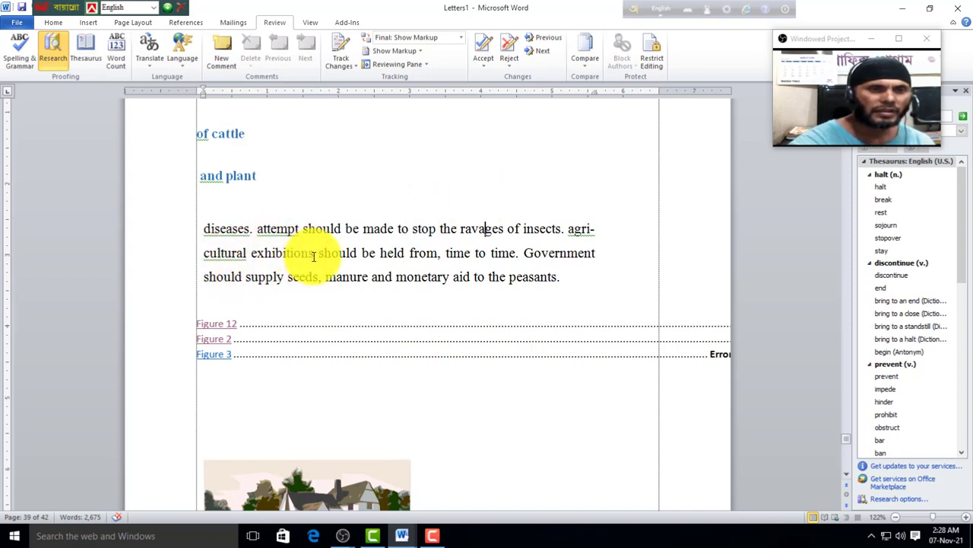
left_click_drag(314, 256, 246, 255)
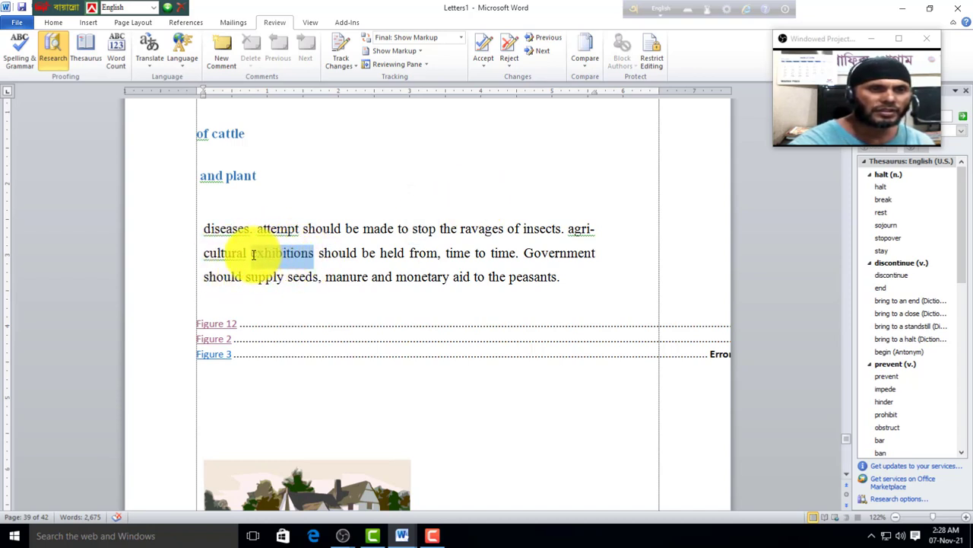
left_click(85, 47)
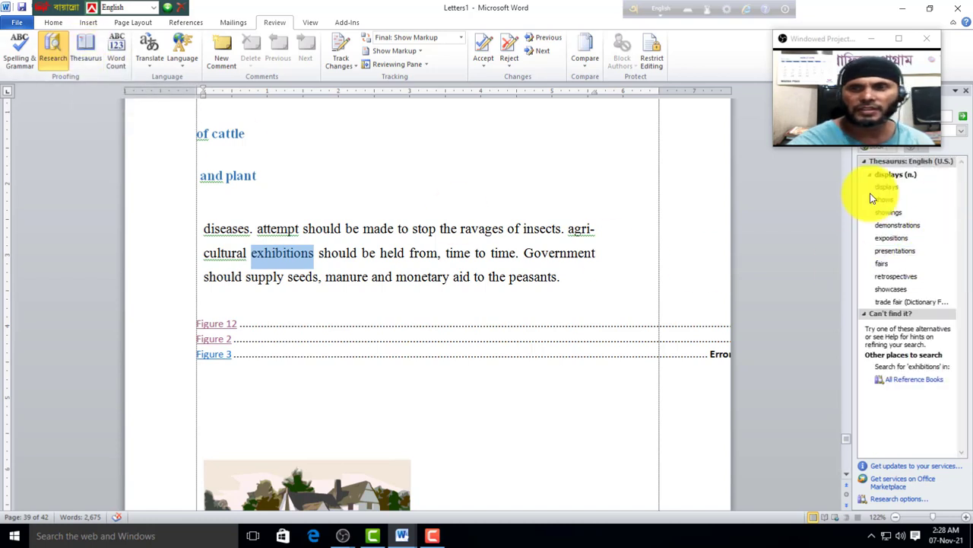
left_click(369, 279)
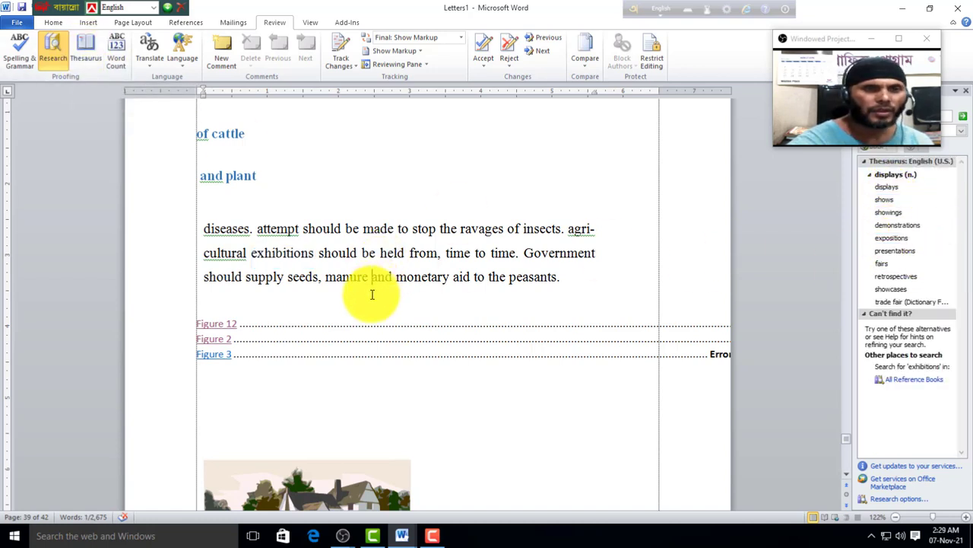
scroll(301, 355, "down", 12)
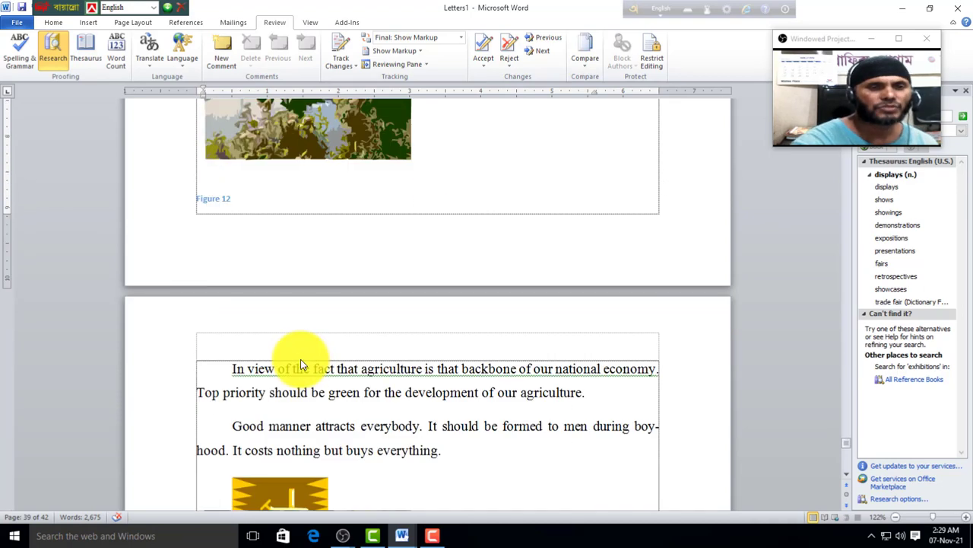
left_click(450, 358)
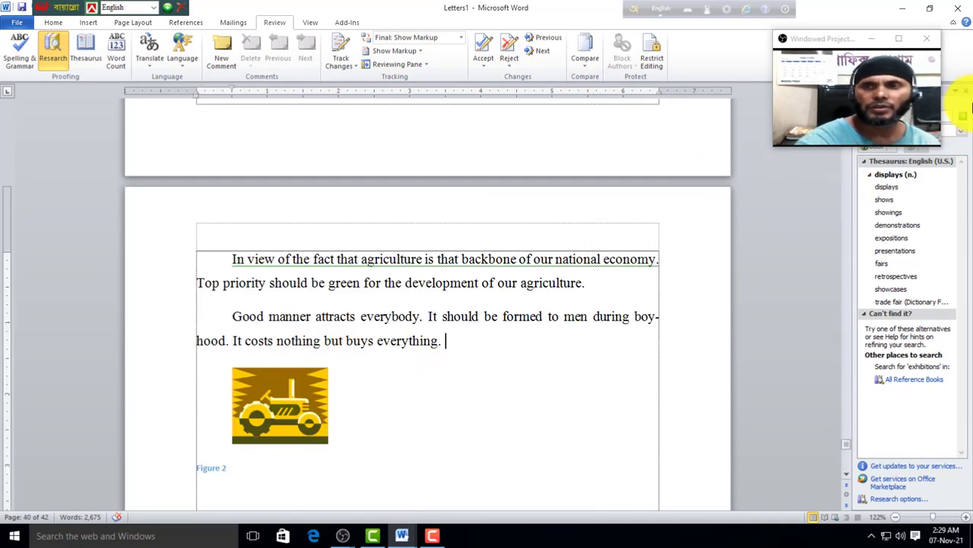
left_click(967, 94)
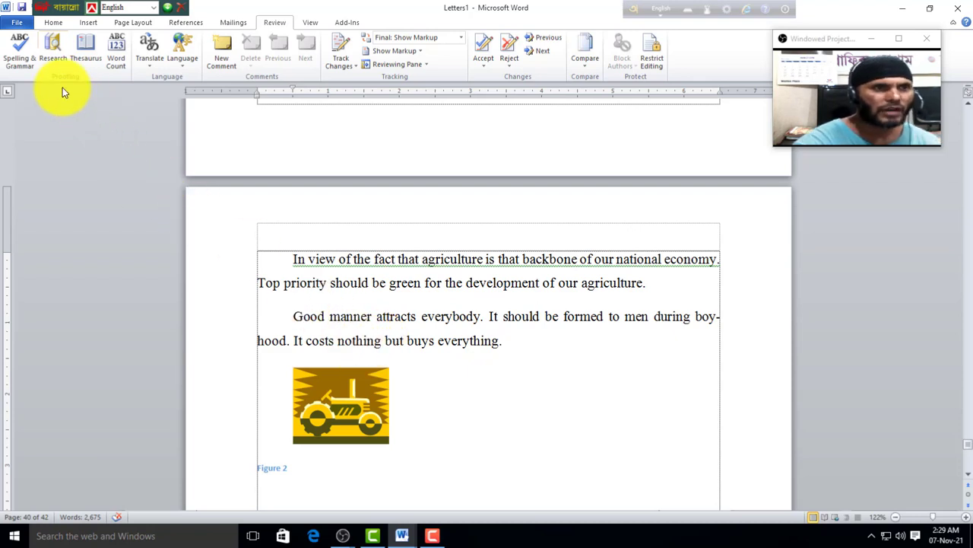
Step: Select the text from 'In view' to 'green' and insert its Hindi translation
left_click(53, 51)
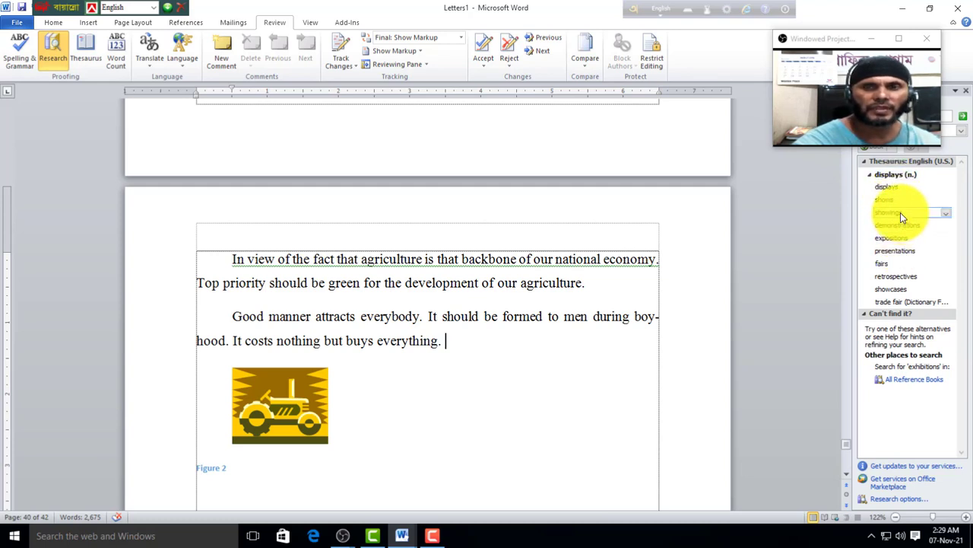
left_click(118, 48)
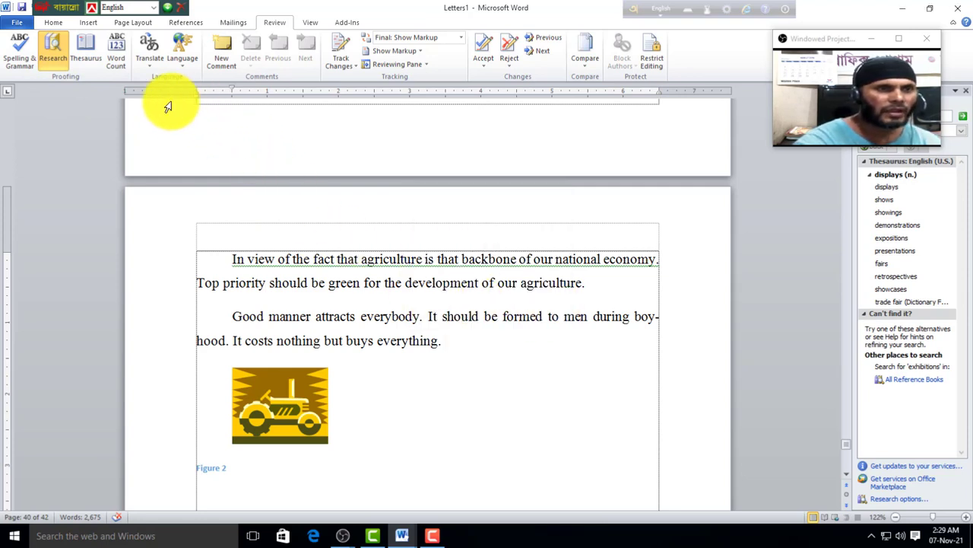
left_click(150, 54)
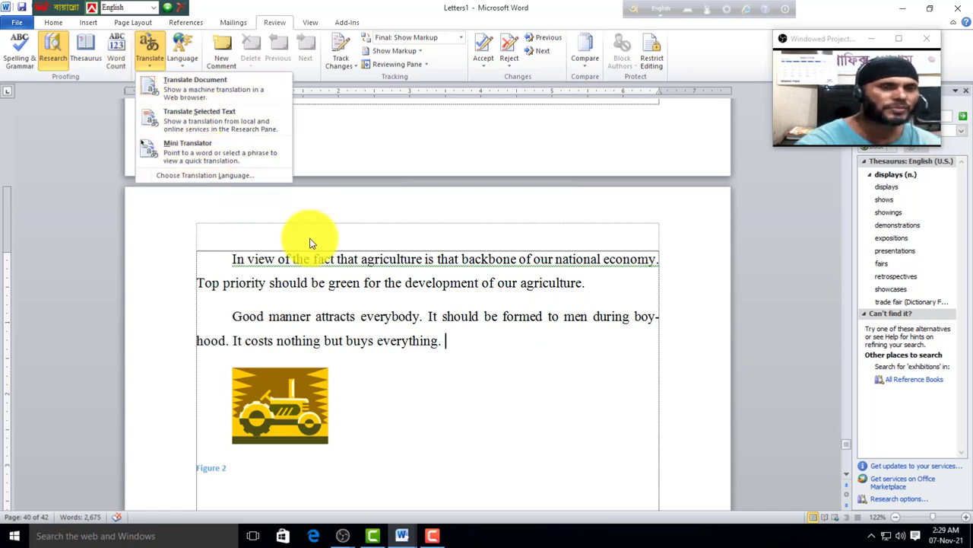
left_click(223, 269)
left_click_drag(231, 263, 349, 286)
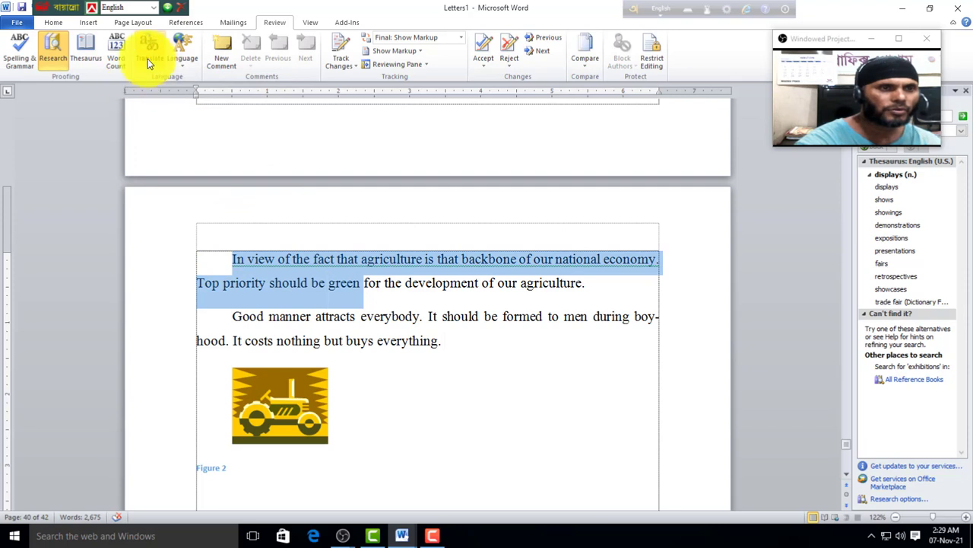
left_click(147, 59)
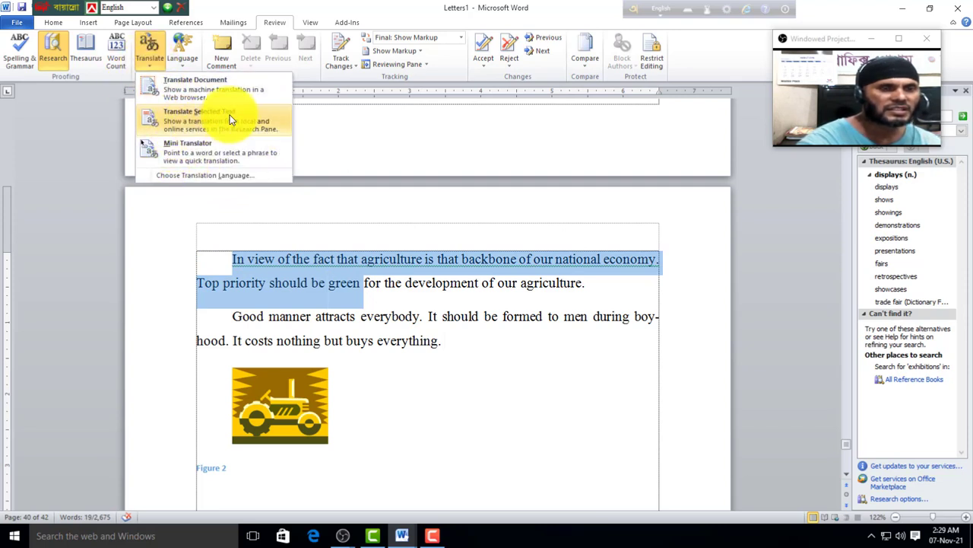
left_click(186, 116)
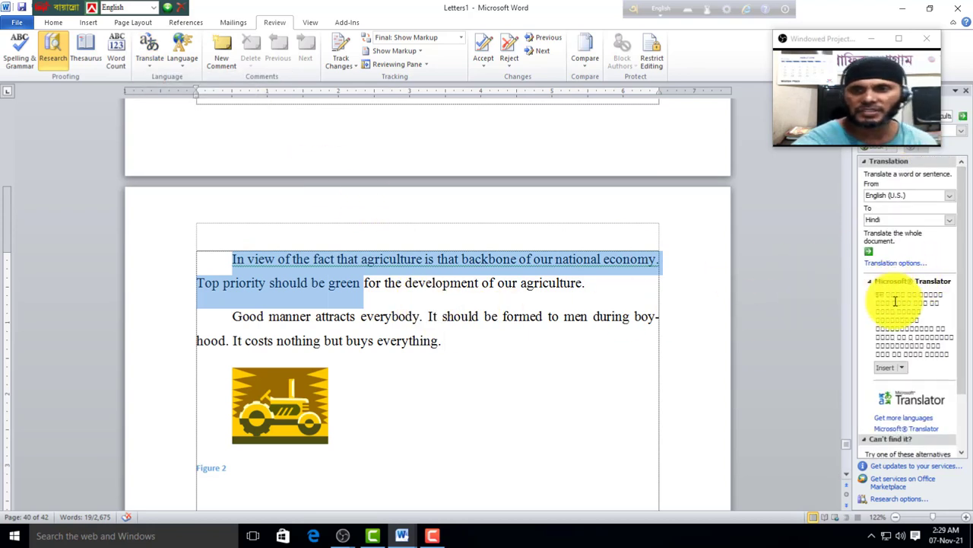
left_click(887, 369)
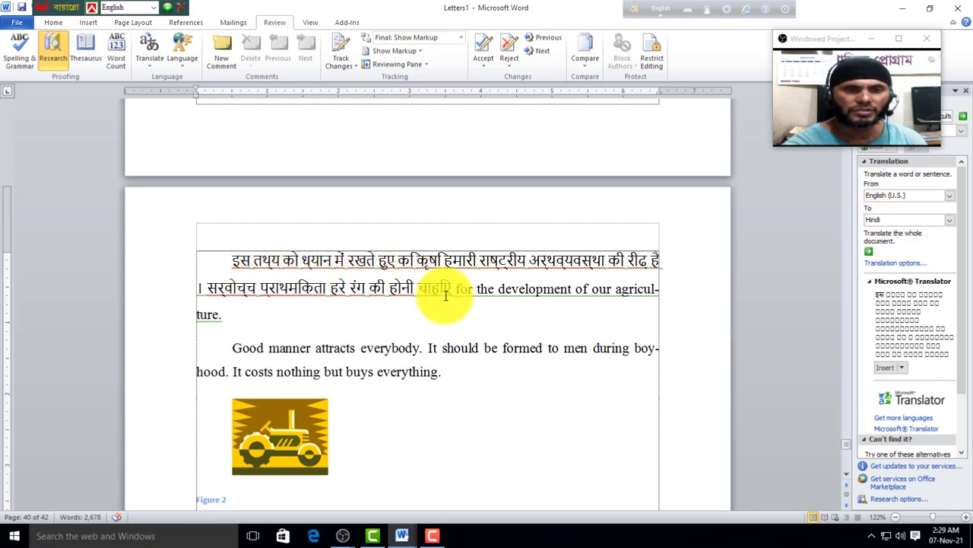
Step: Change the target language to Japanese and insert the Japanese translation into the paragraph
left_click(949, 222)
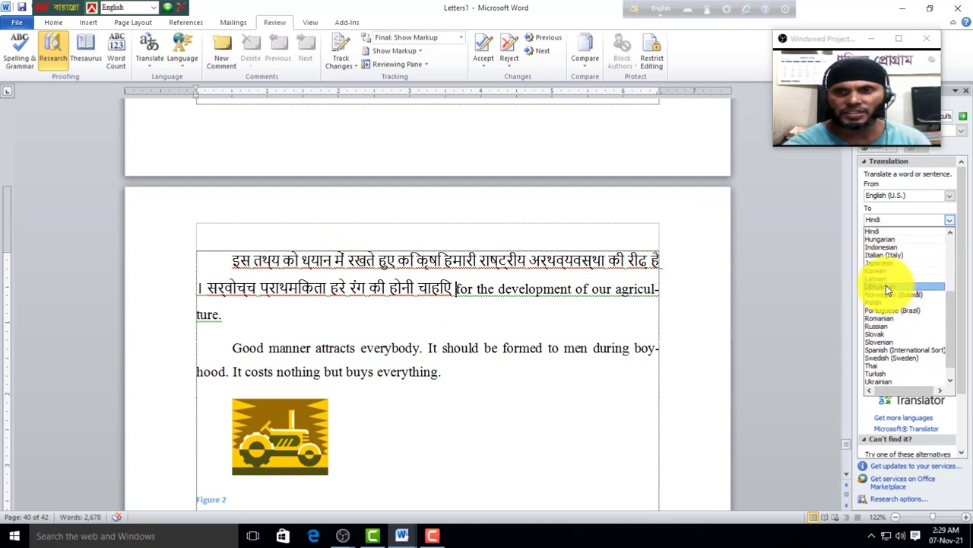
left_click(886, 262)
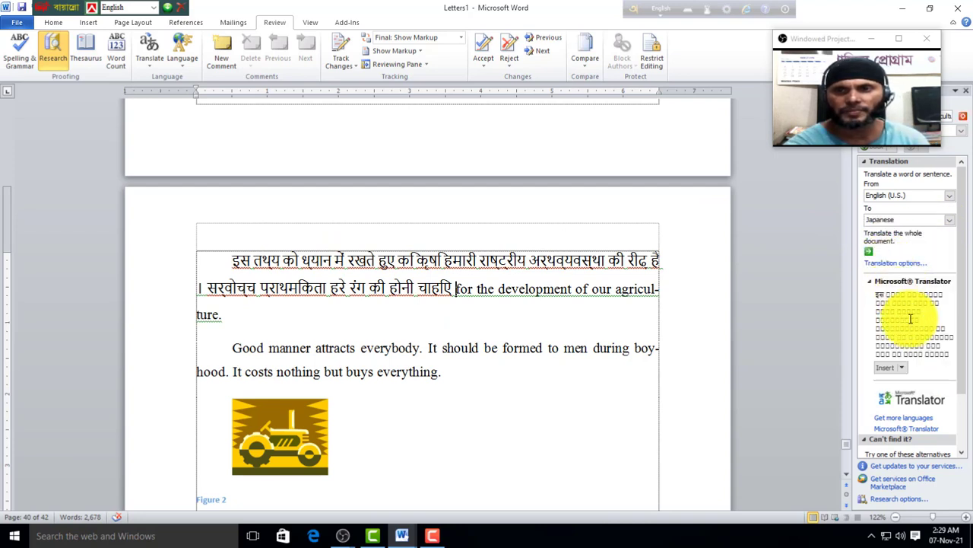
left_click(887, 349)
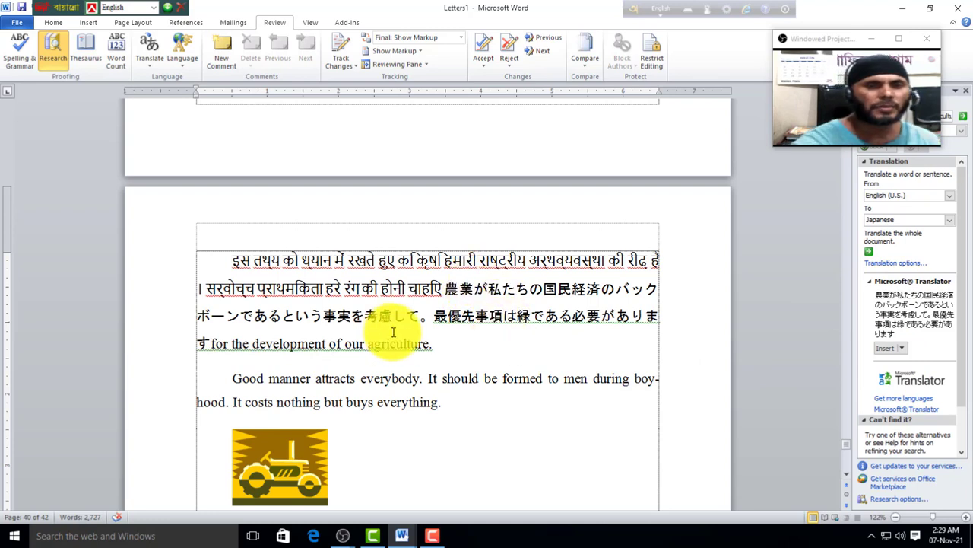
left_click(144, 63)
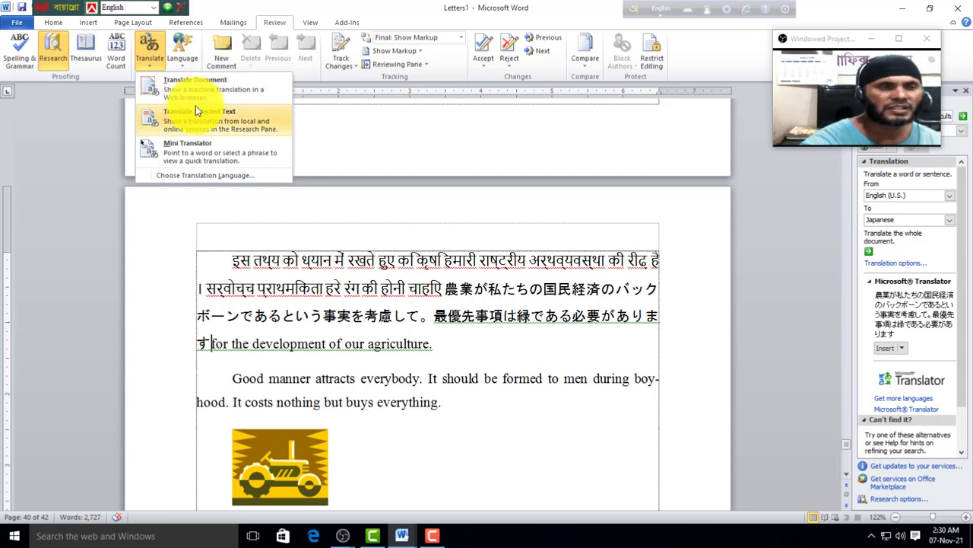
Step: Open Set Proofing Language and close the Language dialog without changes
left_click(183, 63)
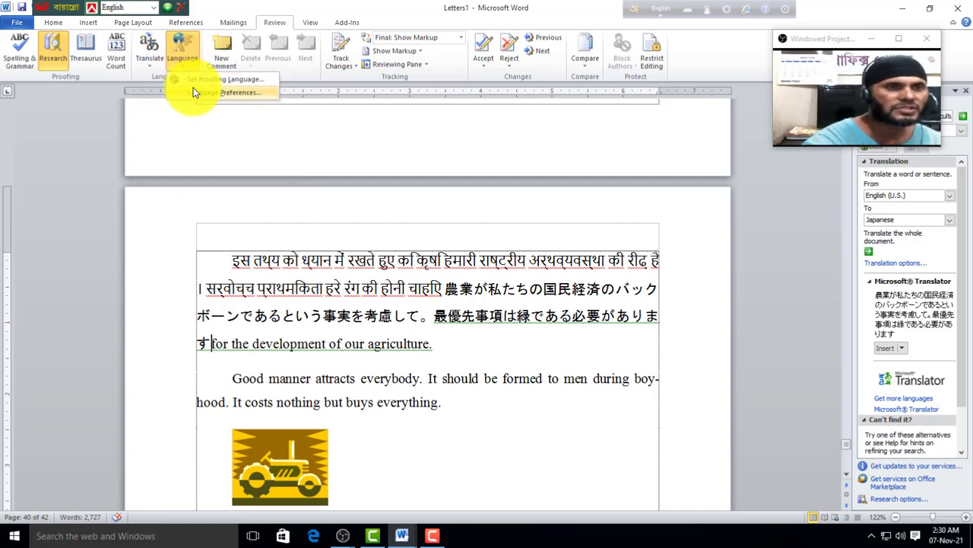
left_click(228, 79)
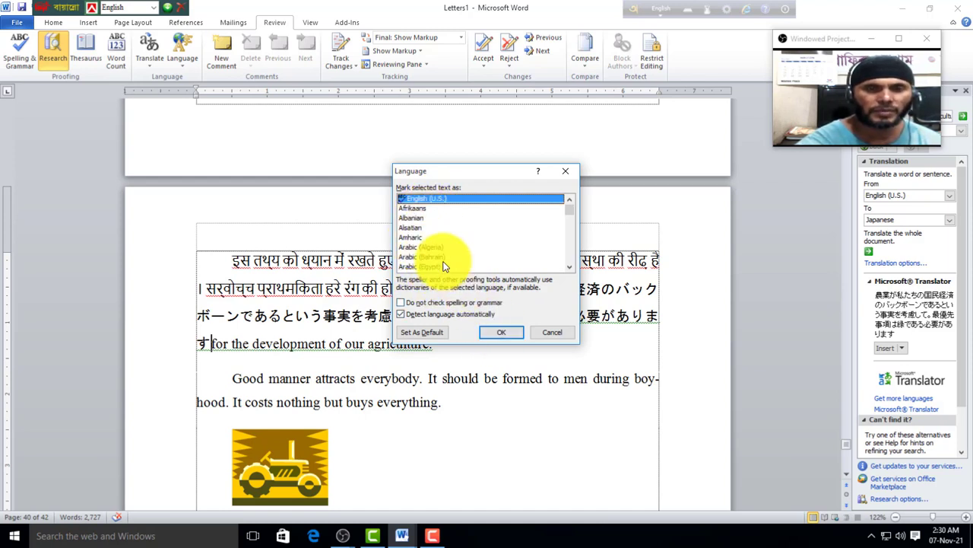
left_click(565, 170)
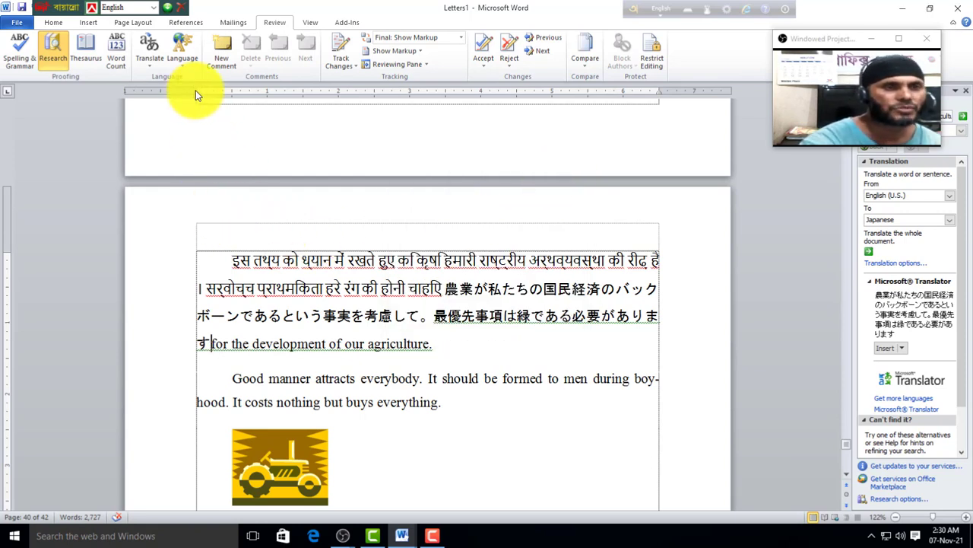
Step: Scroll down to the good-manners paragraph on page 42
scroll(342, 378, "down", 3)
scroll(343, 378, "down", 20)
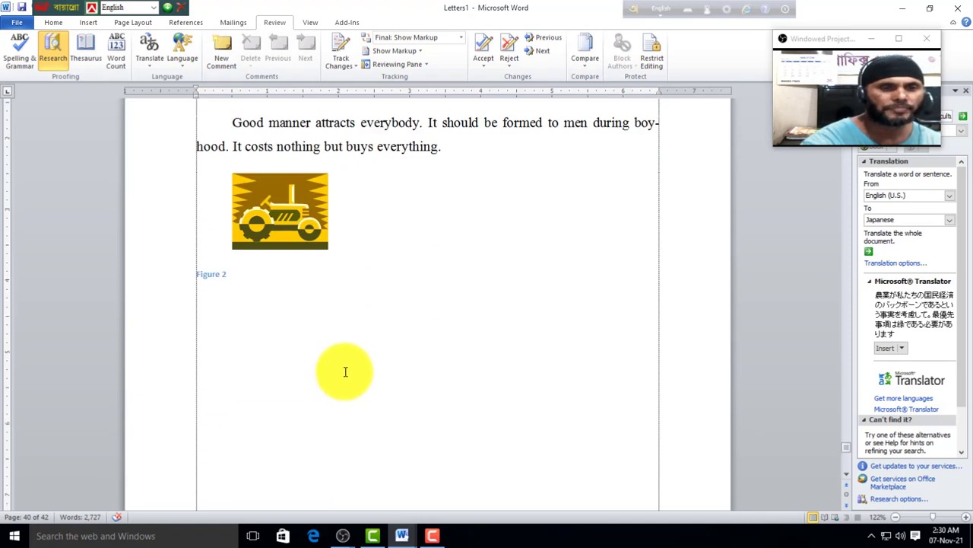
scroll(345, 371, "down", 14)
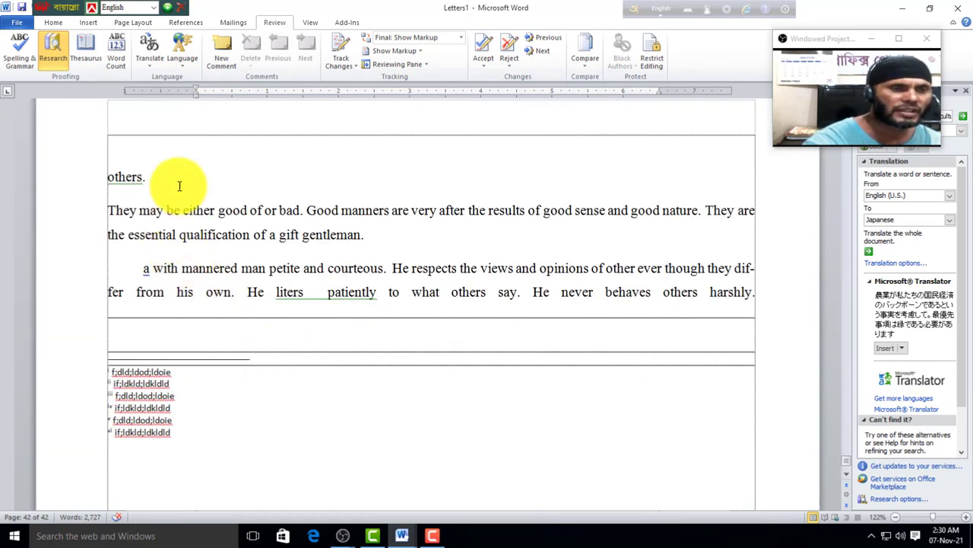
left_click_drag(149, 179, 98, 178)
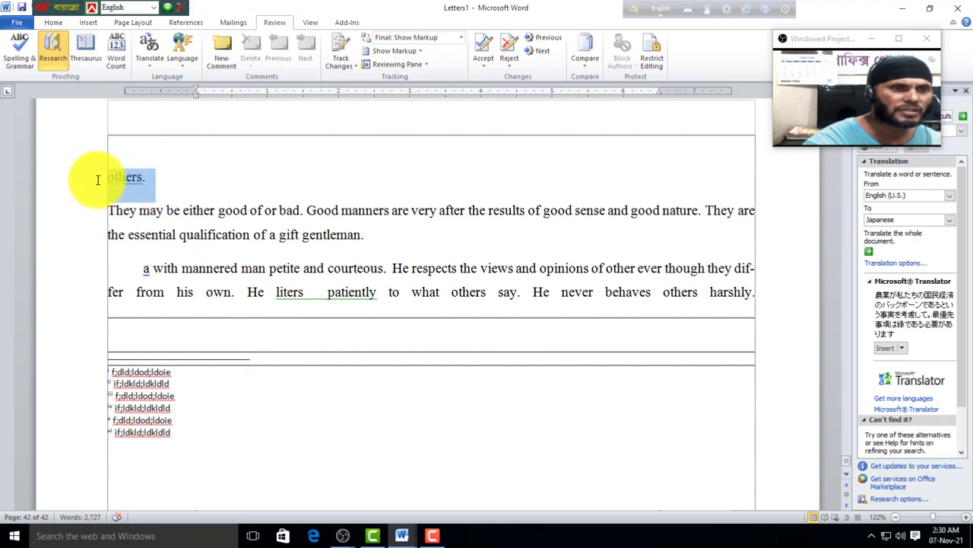
left_click(226, 65)
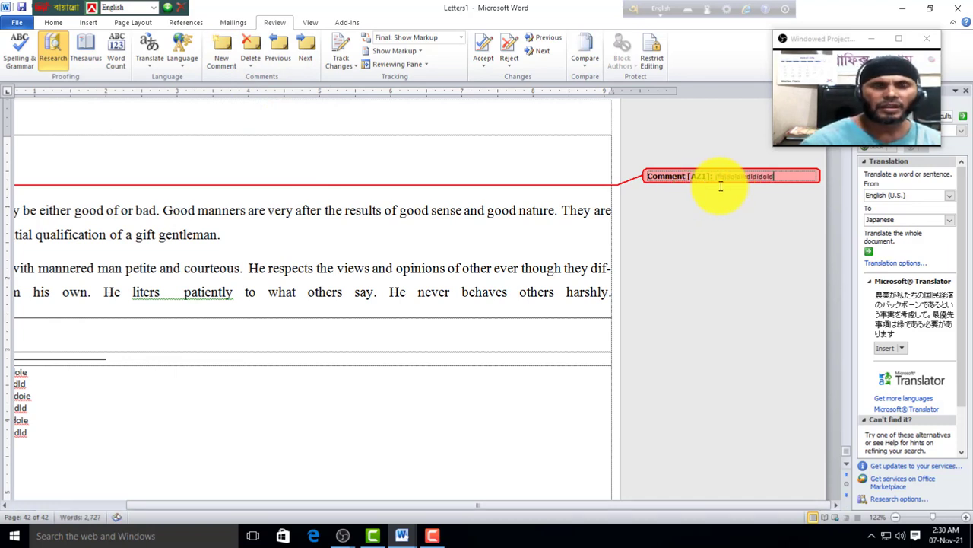
scroll(467, 343, "down", 3, "ctrl")
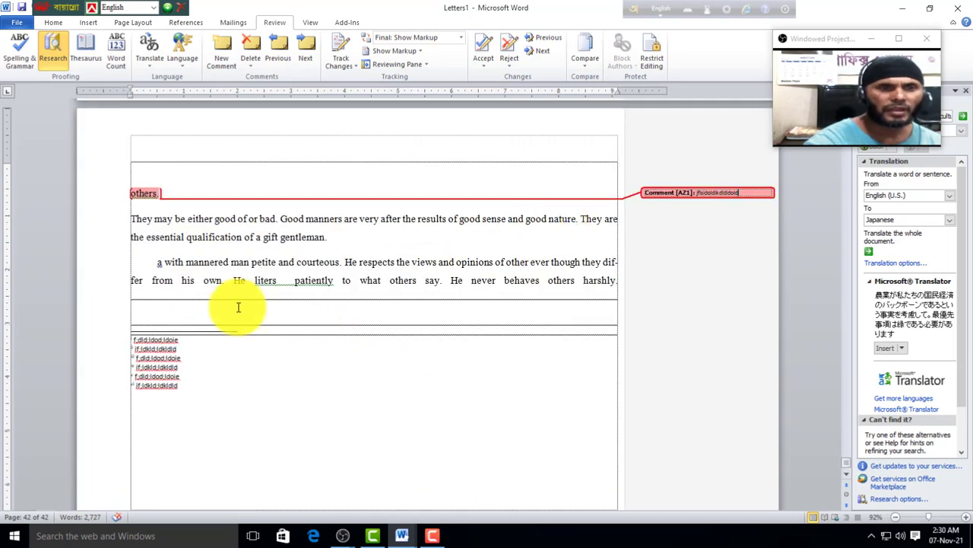
left_click(159, 276)
left_click_drag(156, 262, 229, 261)
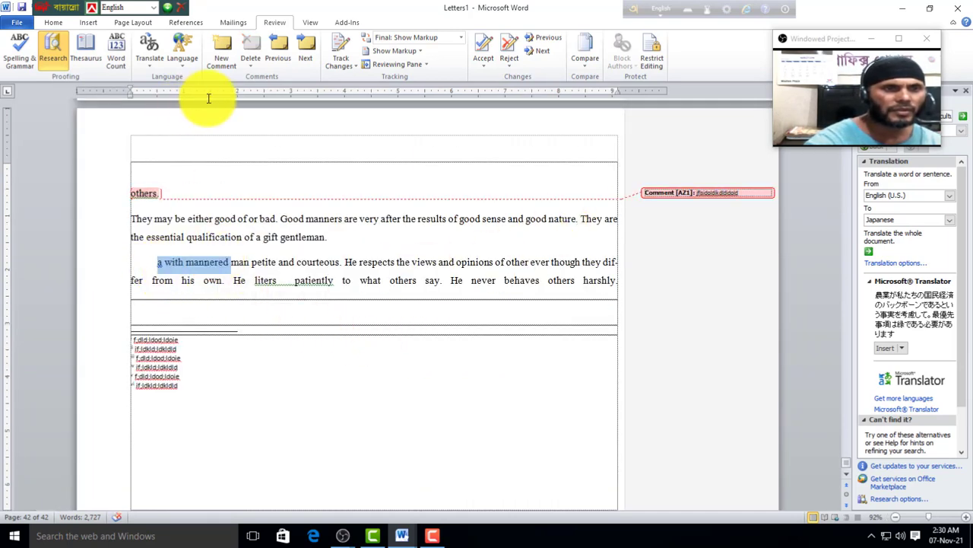
left_click(231, 49)
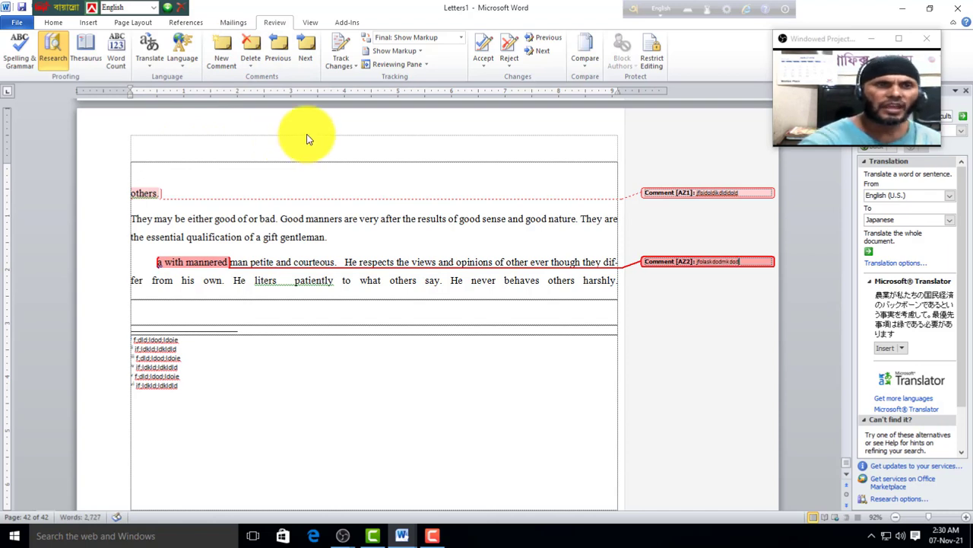
left_click(748, 191)
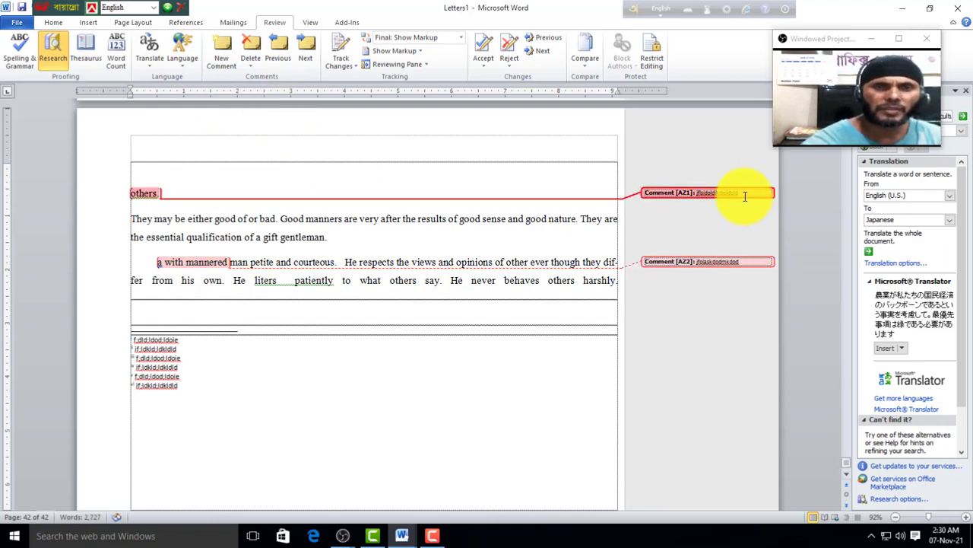
left_click(309, 52)
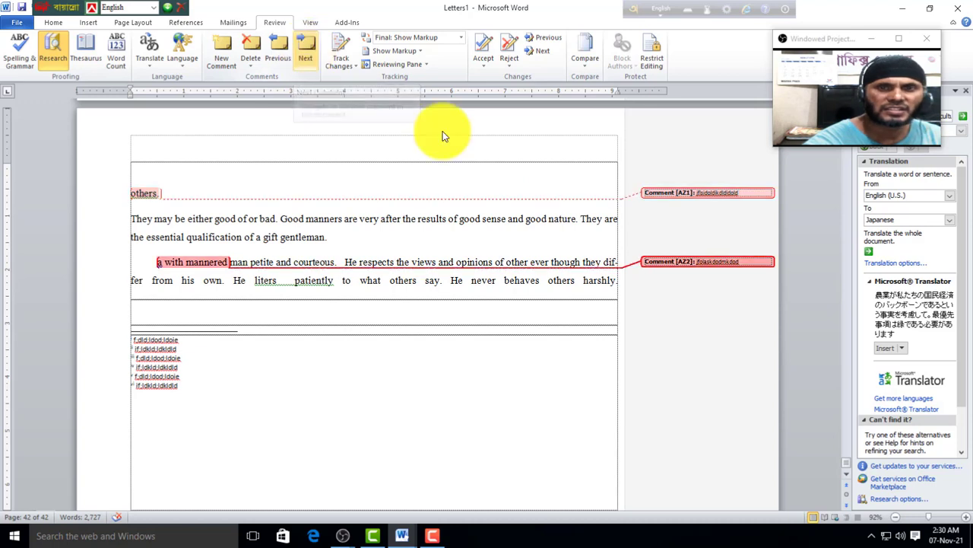
left_click(278, 50)
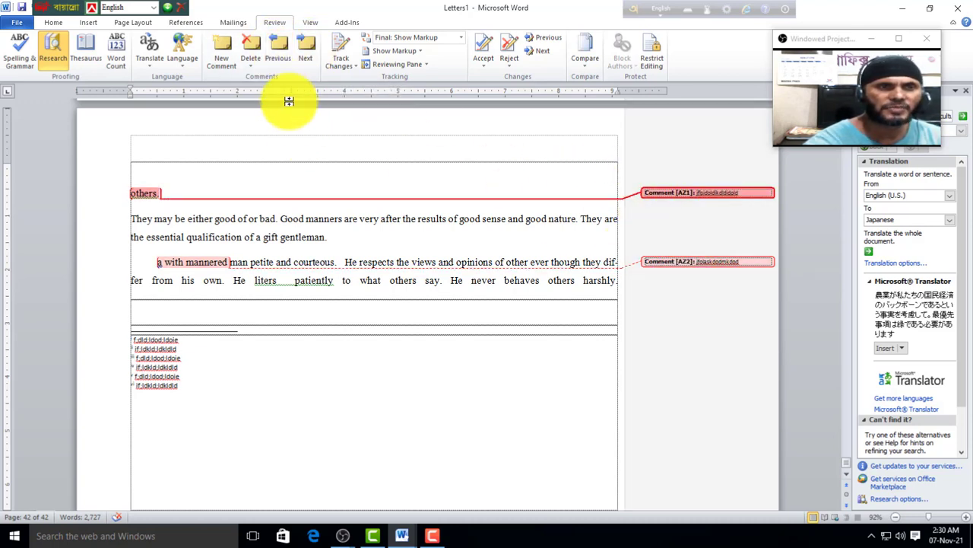
left_click(257, 52)
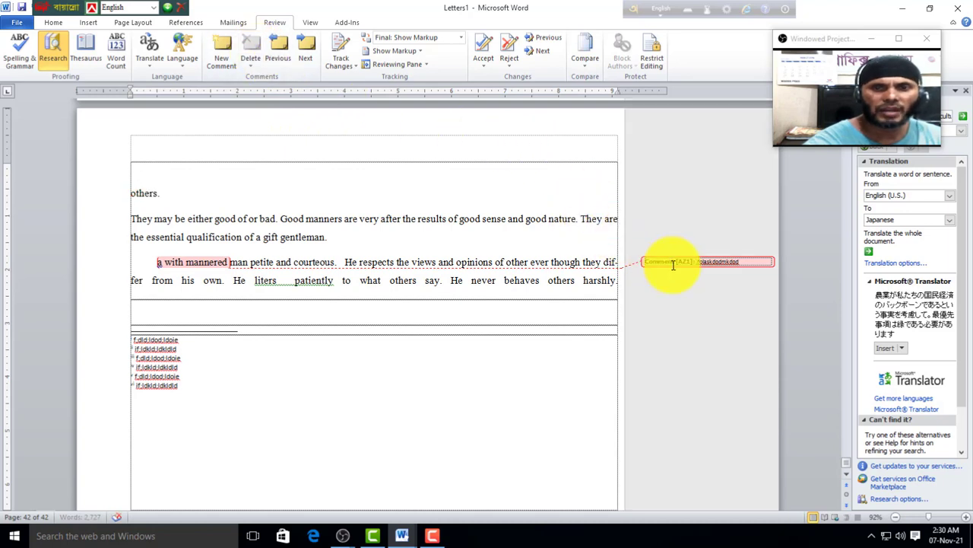
left_click(244, 46)
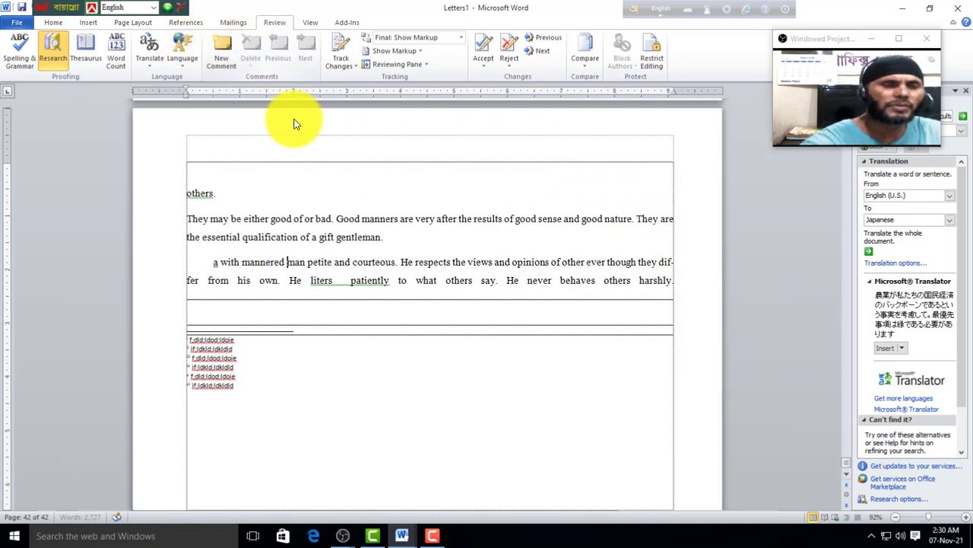
left_click(299, 191)
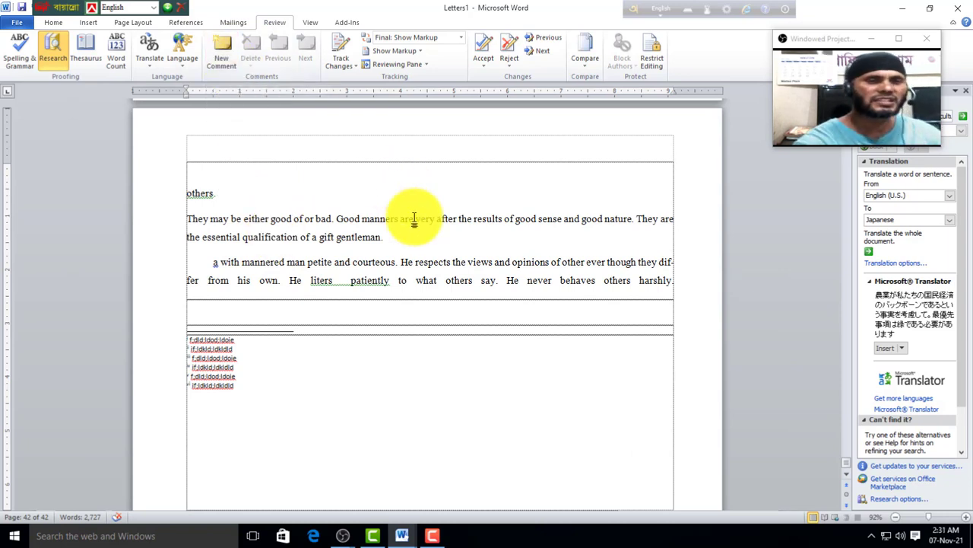
left_click(311, 24)
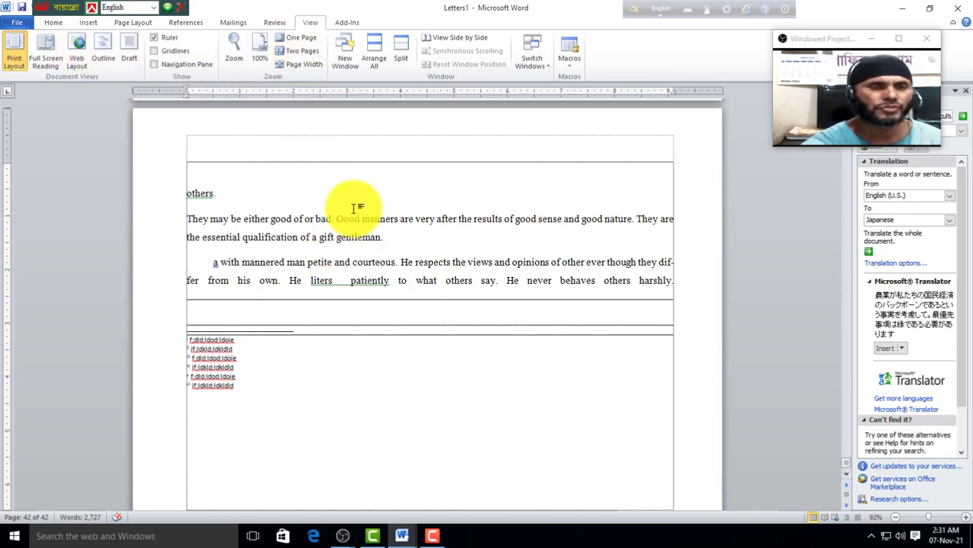
scroll(354, 209, "up", 4, "ctrl")
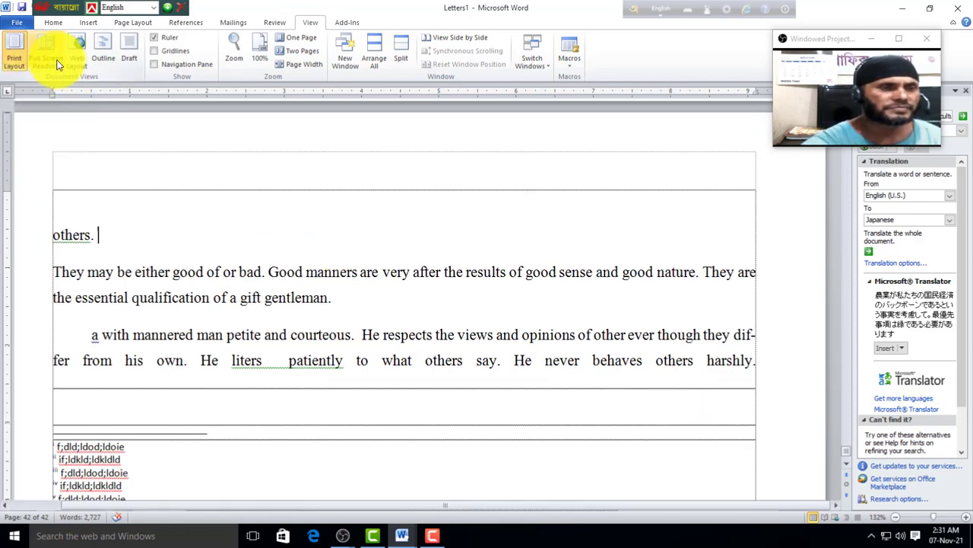
left_click(48, 60)
scroll(651, 226, "up", 3)
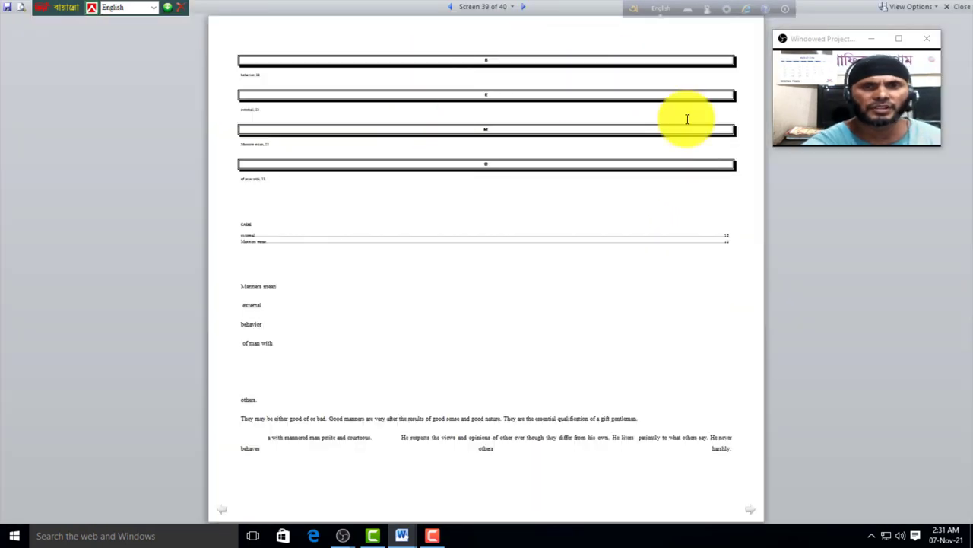
left_click(959, 11)
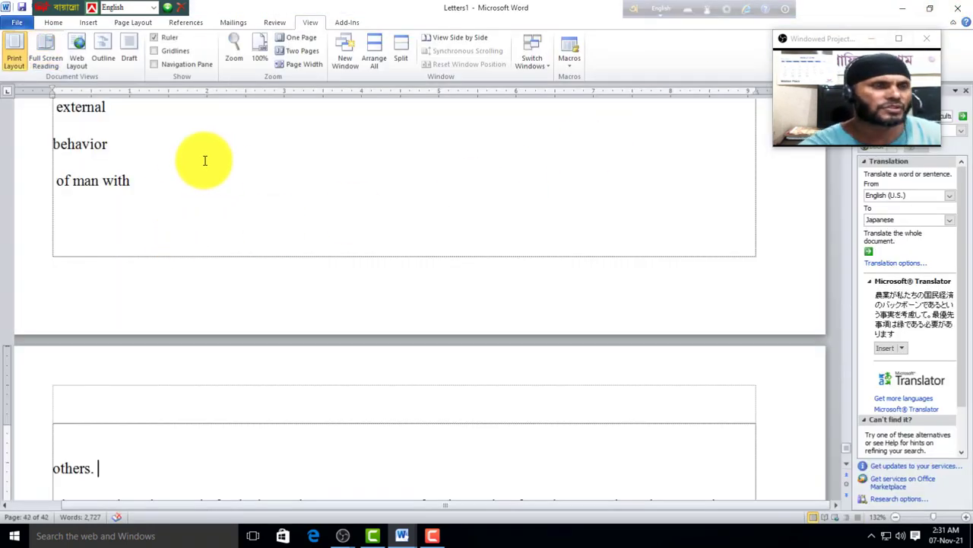
left_click(81, 57)
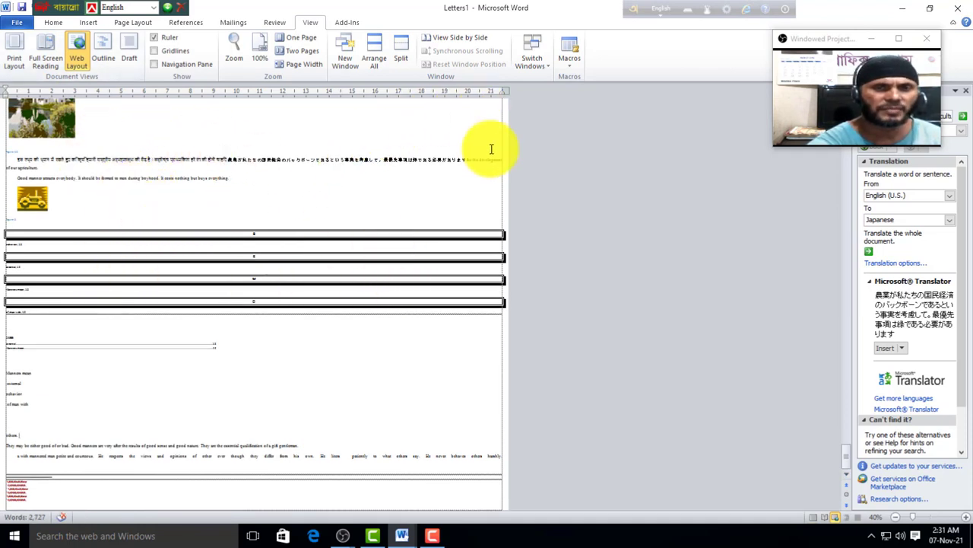
scroll(84, 347, "up", 5)
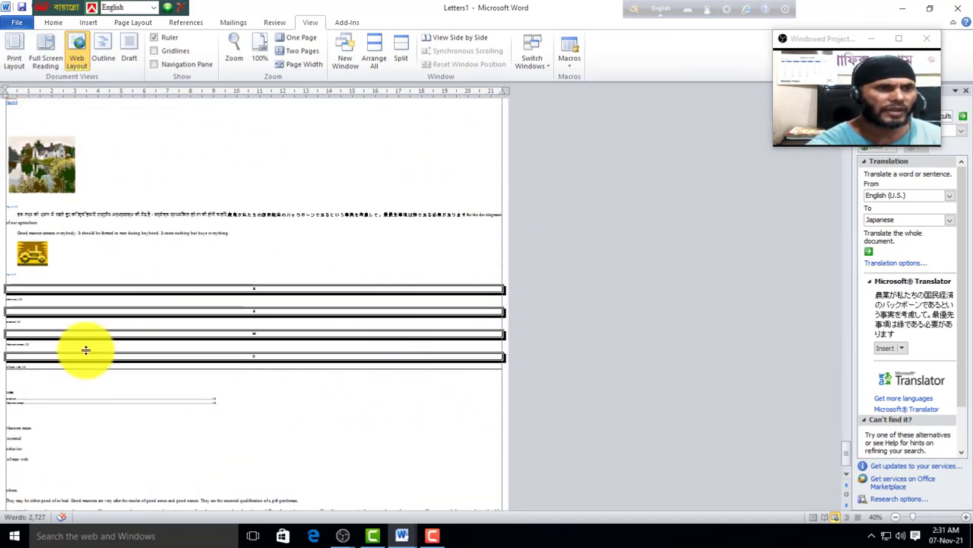
scroll(87, 227, "up", 1)
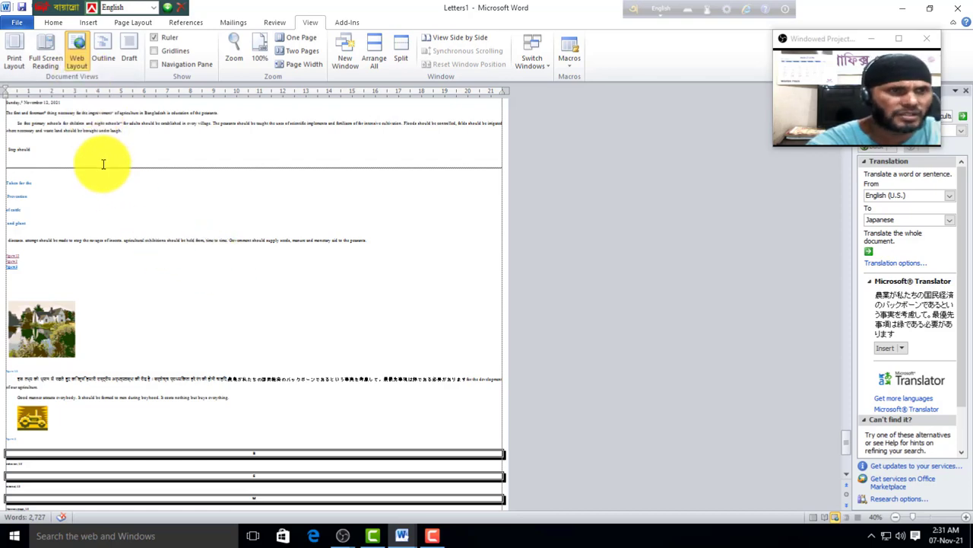
left_click(101, 59)
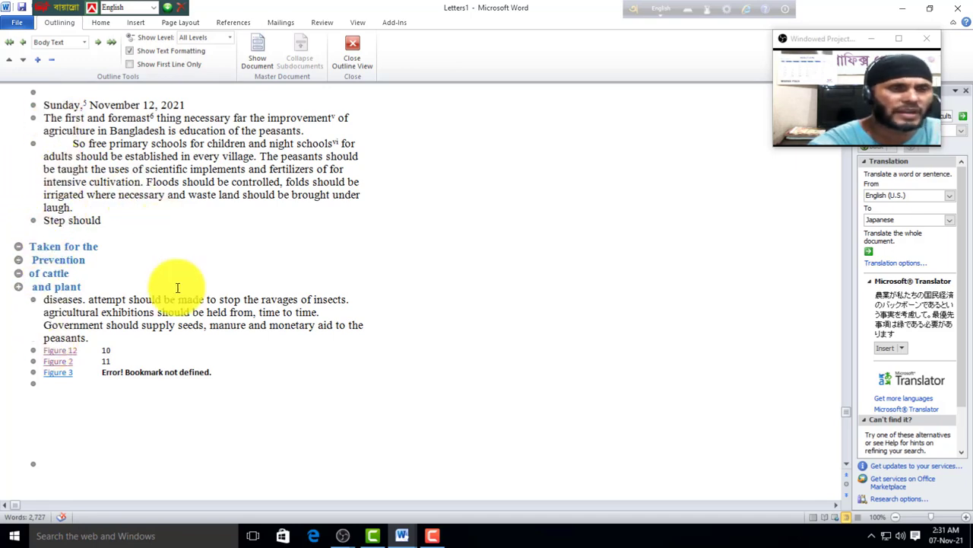
left_click(350, 57)
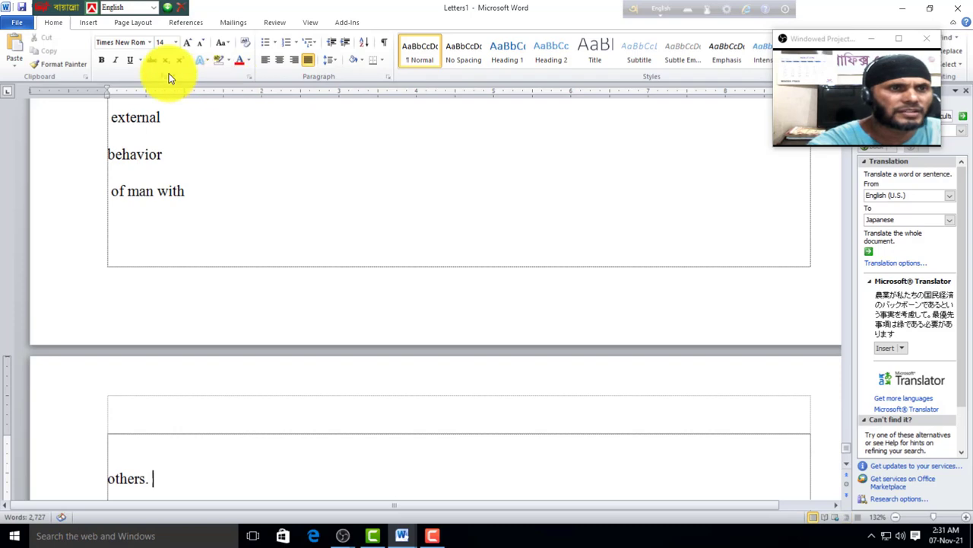
Step: Switch the letter to Draft view and scroll through it
left_click(310, 22)
left_click(131, 55)
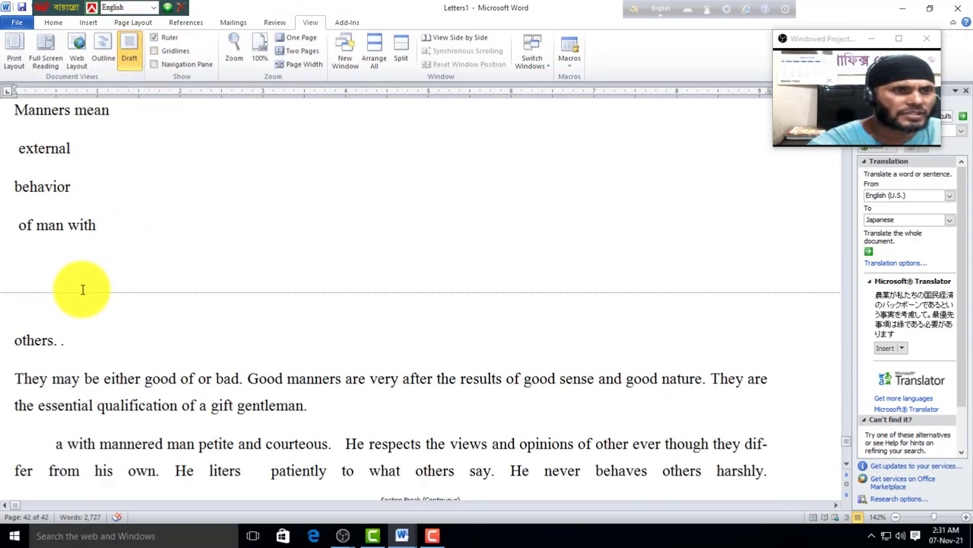
scroll(66, 304, "down", 5)
scroll(343, 292, "up", 2)
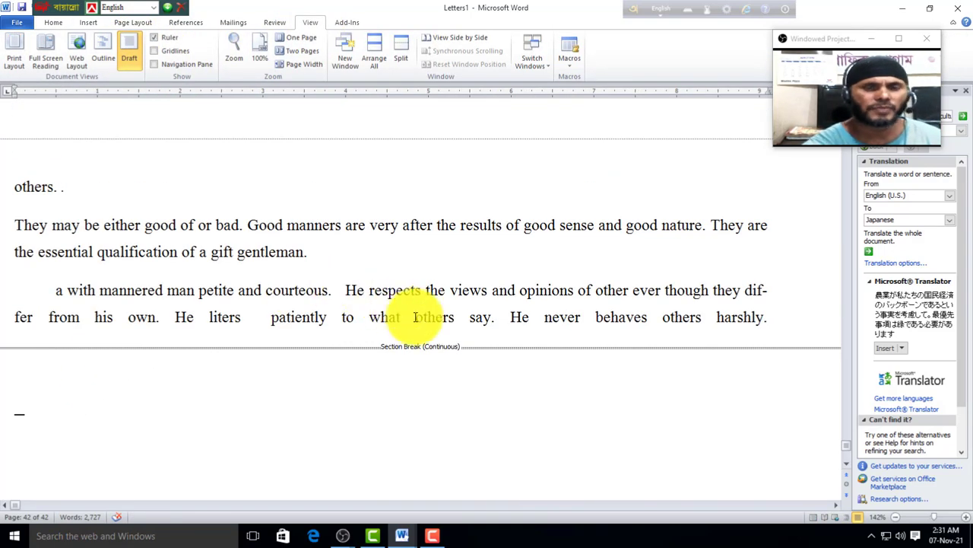
scroll(396, 313, "up", 1)
scroll(199, 301, "up", 3)
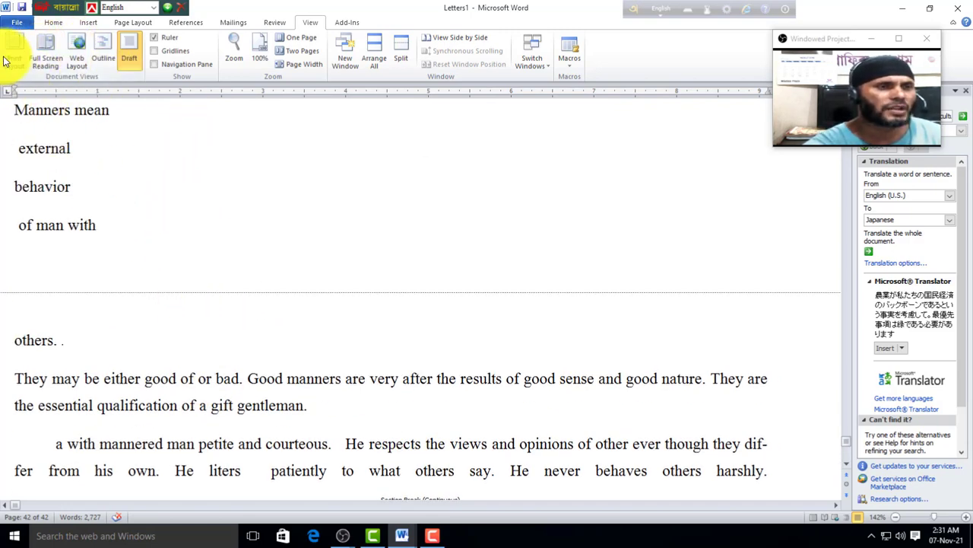
Step: Return to Print Layout view and scroll through the pages
left_click(6, 60)
scroll(130, 267, "down", 5)
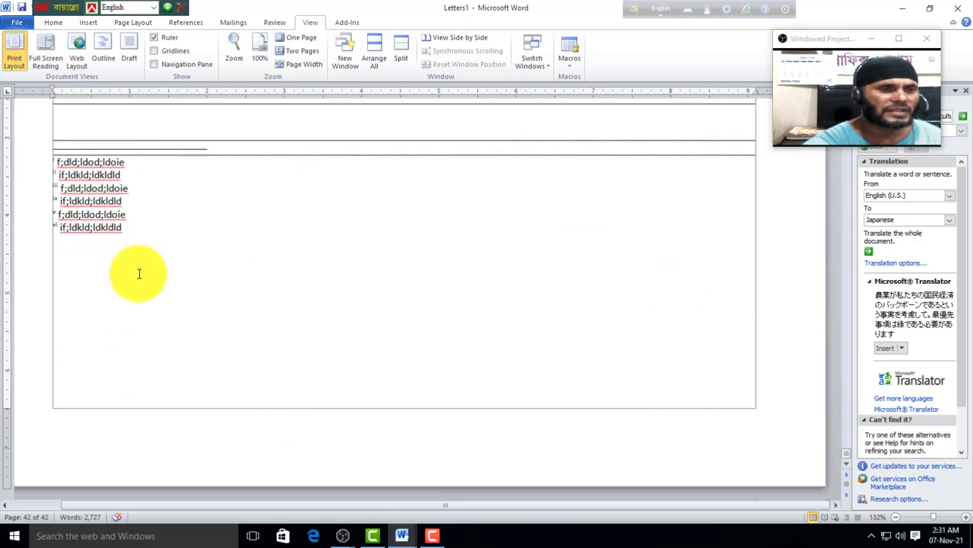
scroll(191, 289, "up", 10)
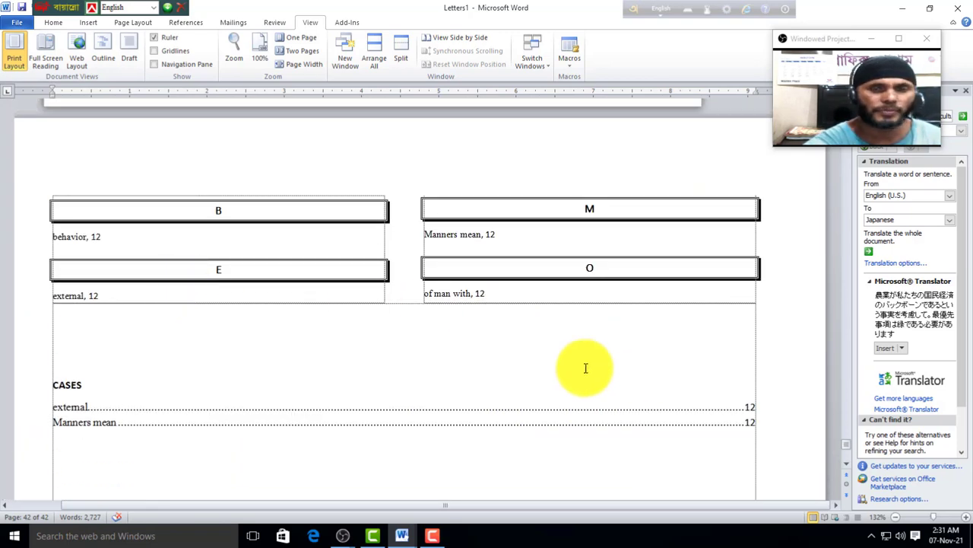
scroll(241, 322, "up", 10)
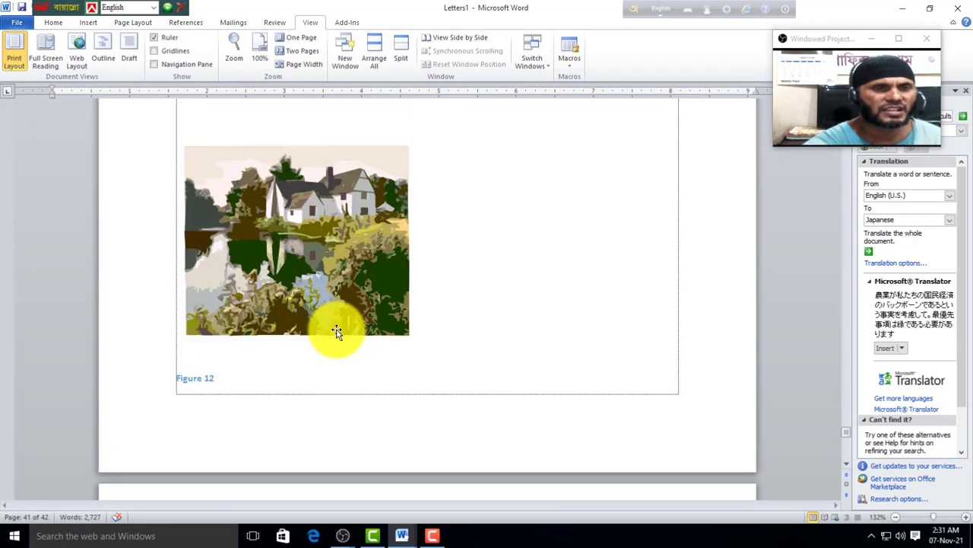
scroll(337, 331, "down", 3)
scroll(311, 322, "up", 8)
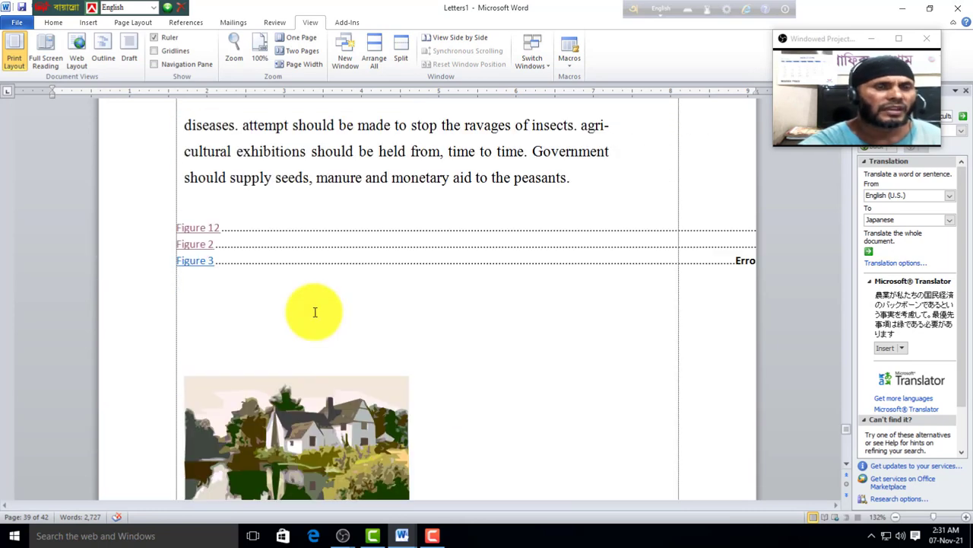
scroll(315, 311, "up", 5)
scroll(324, 319, "up", 12)
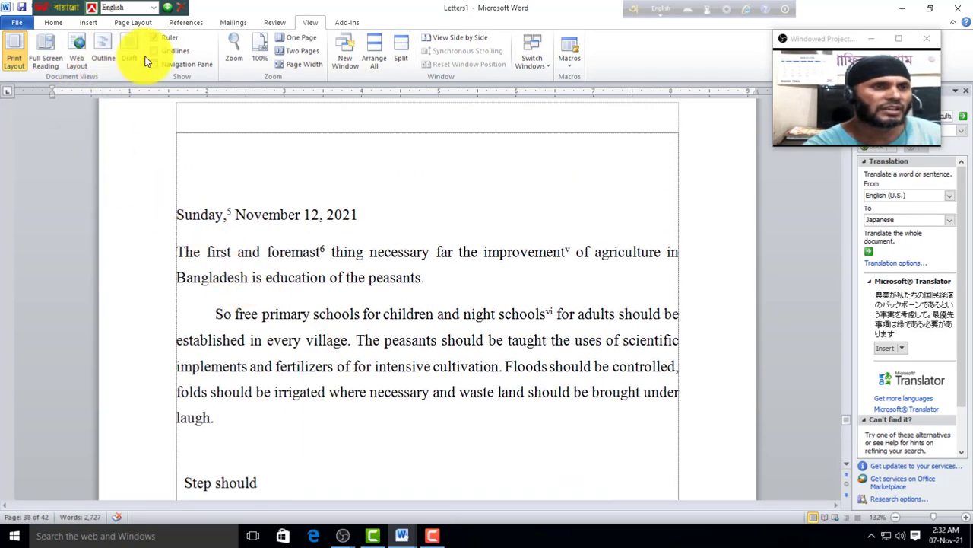
left_click(16, 65)
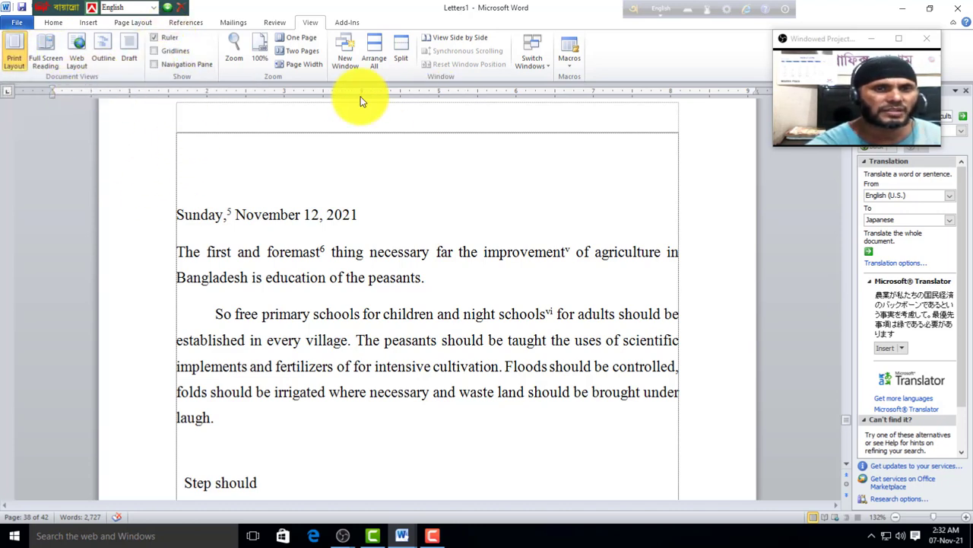
Step: Hide and reshow the ruler, then turn on gridlines
left_click(156, 37)
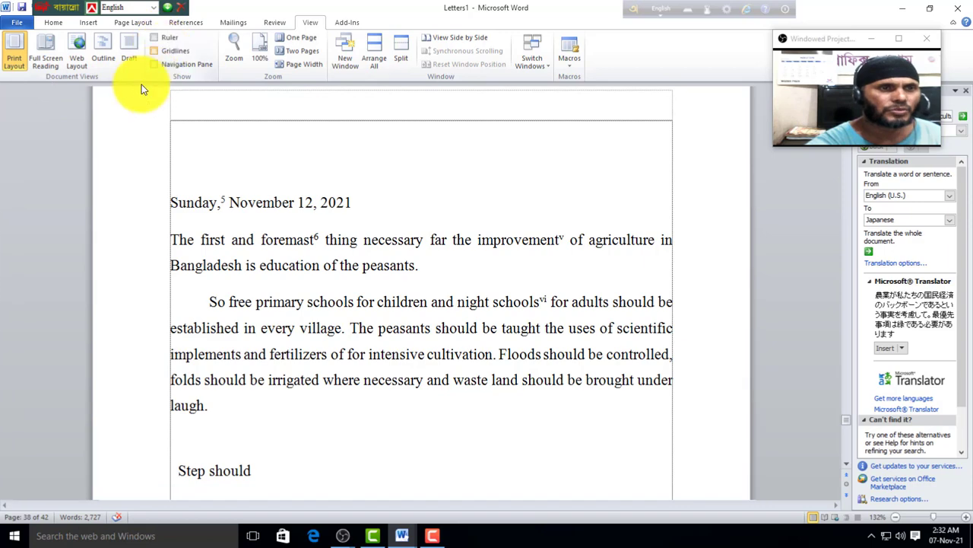
left_click(159, 37)
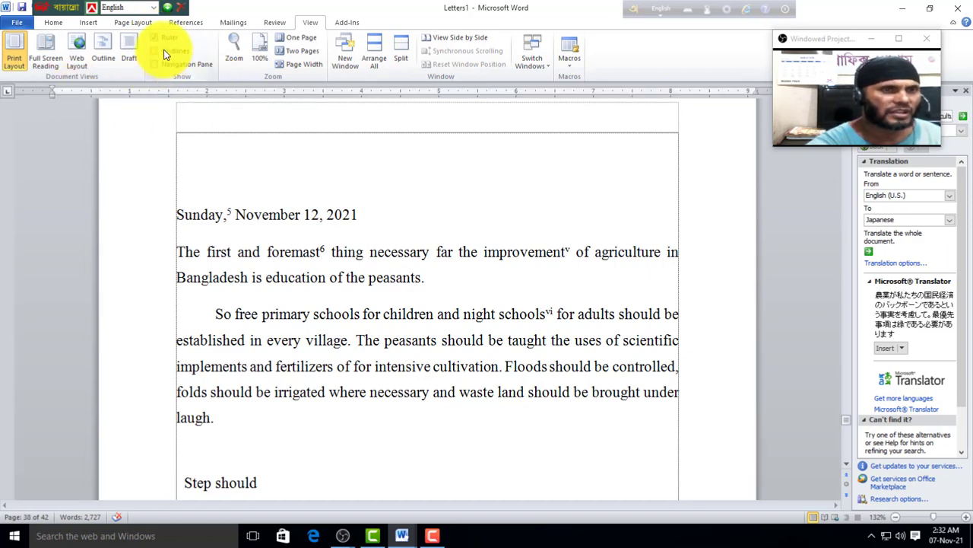
left_click(165, 51)
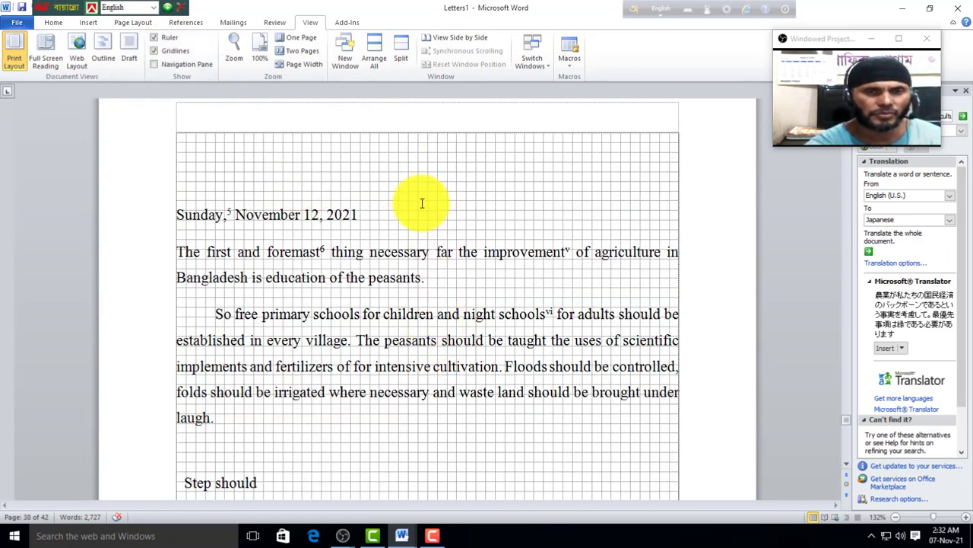
Step: Turn off gridlines and show, then hide, the Navigation Pane
left_click(172, 50)
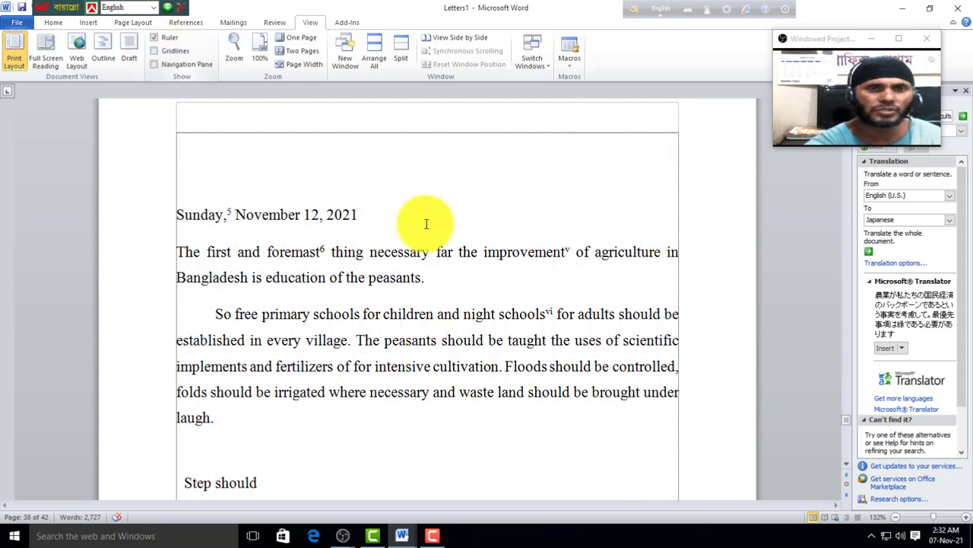
left_click(174, 65)
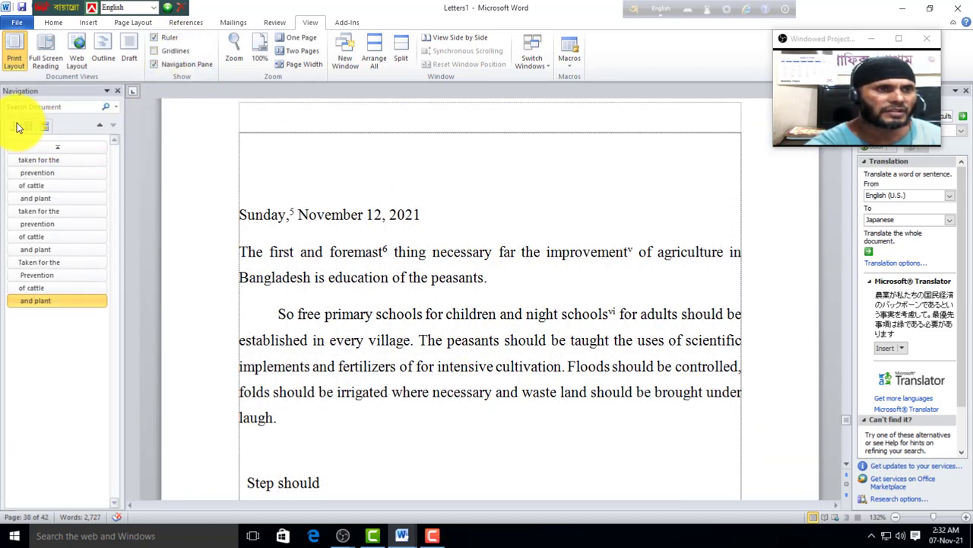
left_click(170, 63)
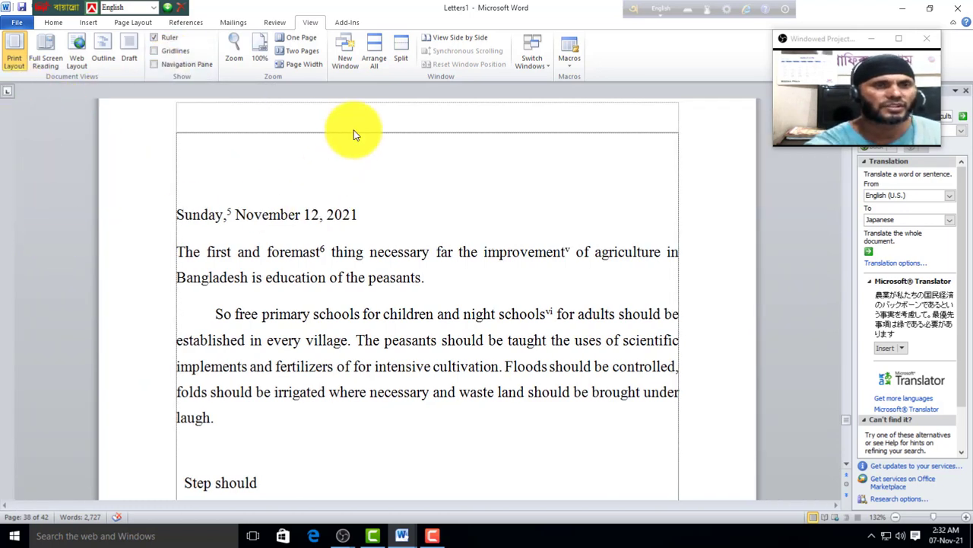
Step: Try 200% and 100% zoom, then One Page, Two Pages and Page Width
left_click(236, 54)
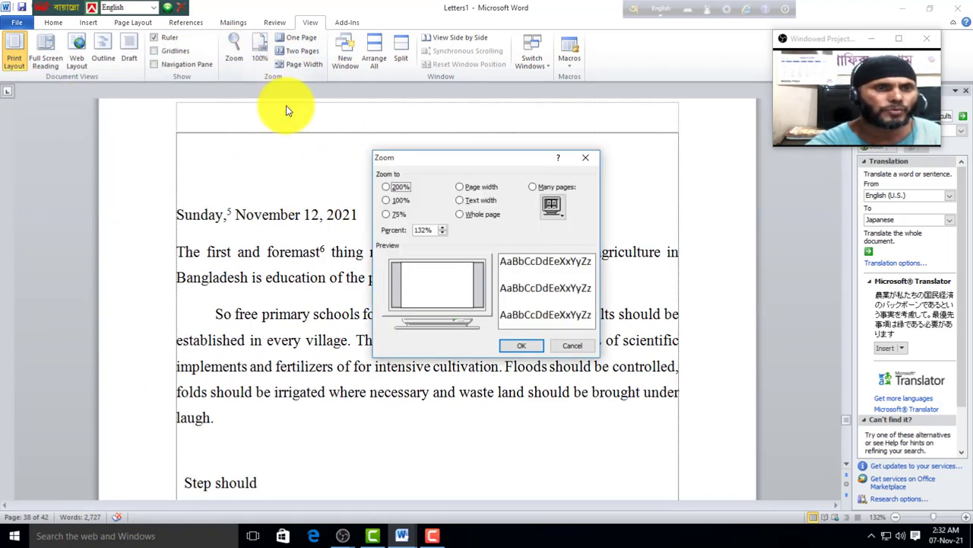
left_click(386, 187)
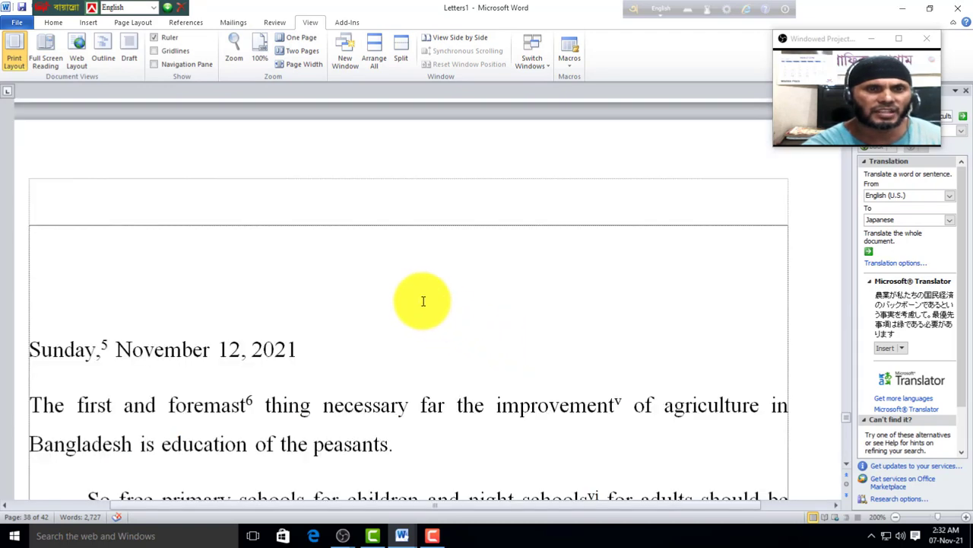
left_click(236, 55)
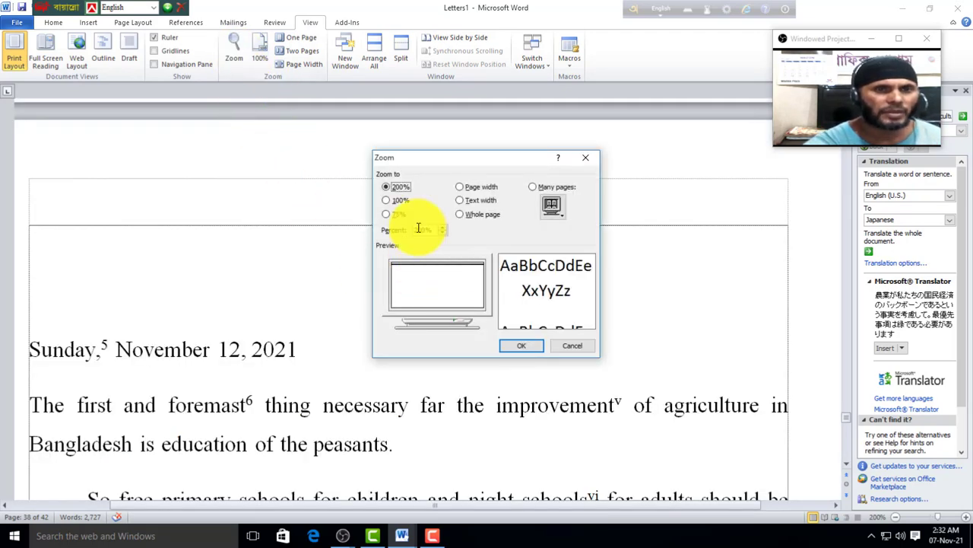
left_click(400, 200)
left_click(522, 346)
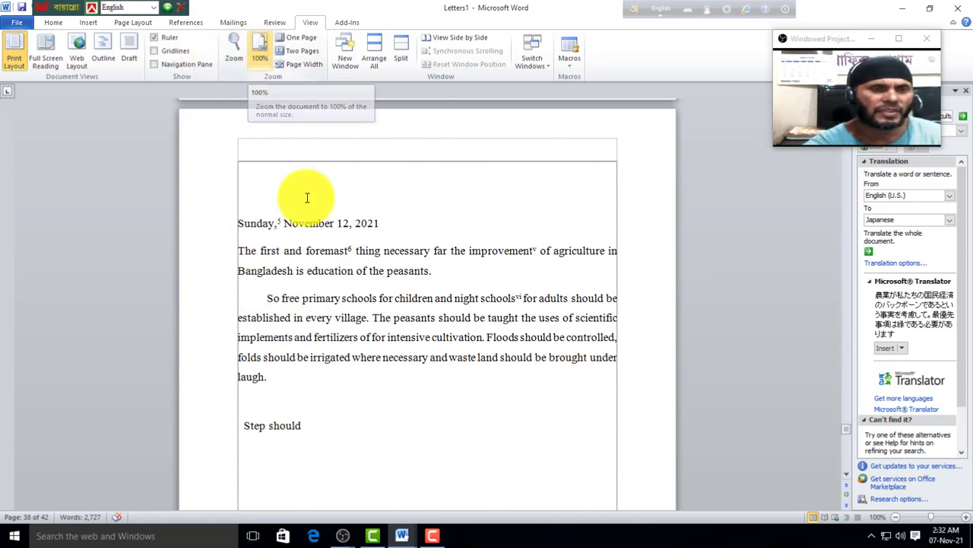
left_click(304, 37)
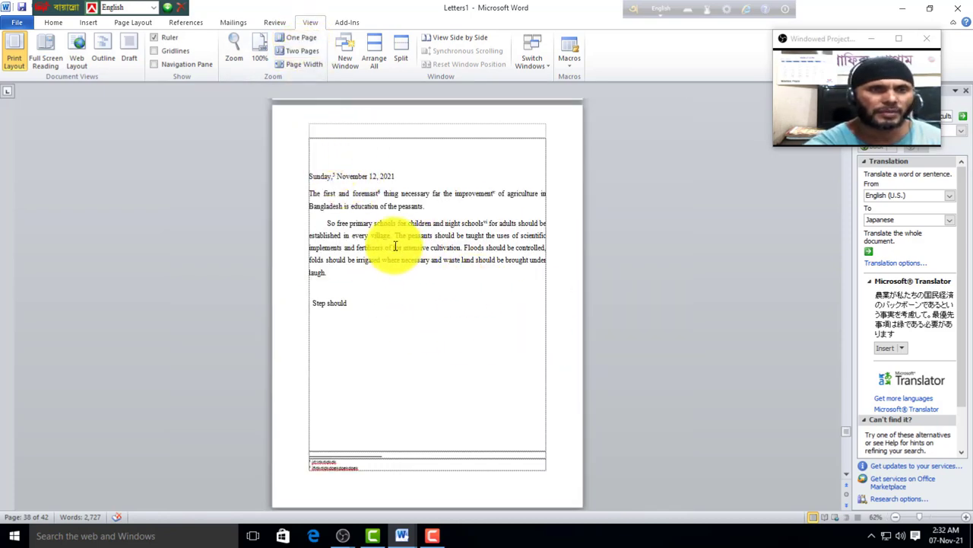
left_click(315, 51)
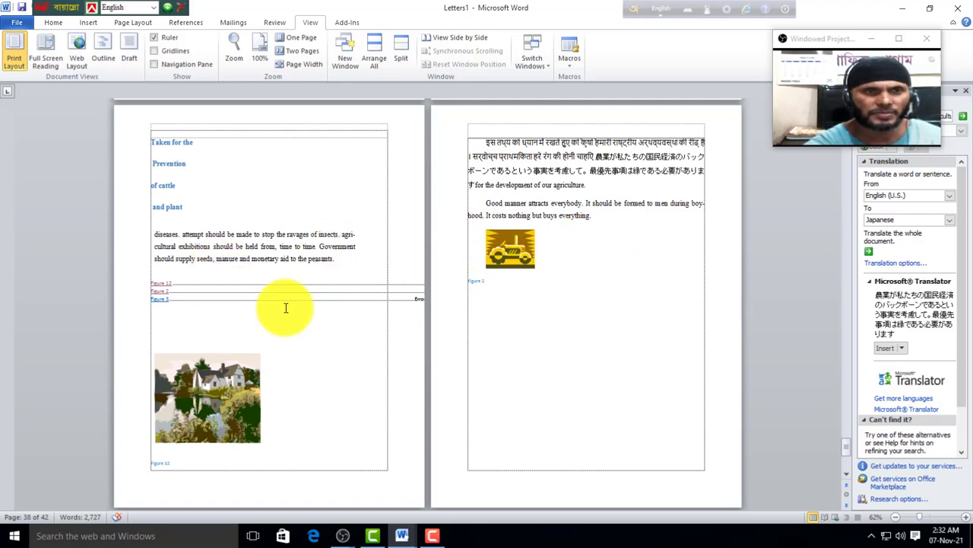
left_click(293, 66)
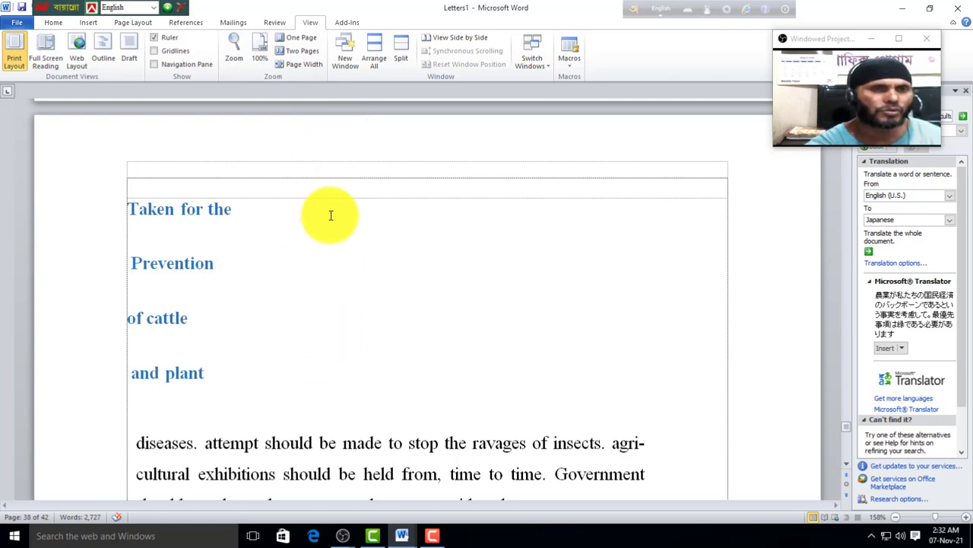
Step: Set the zoom to 165% and open a second Letters1 window
left_click(234, 51)
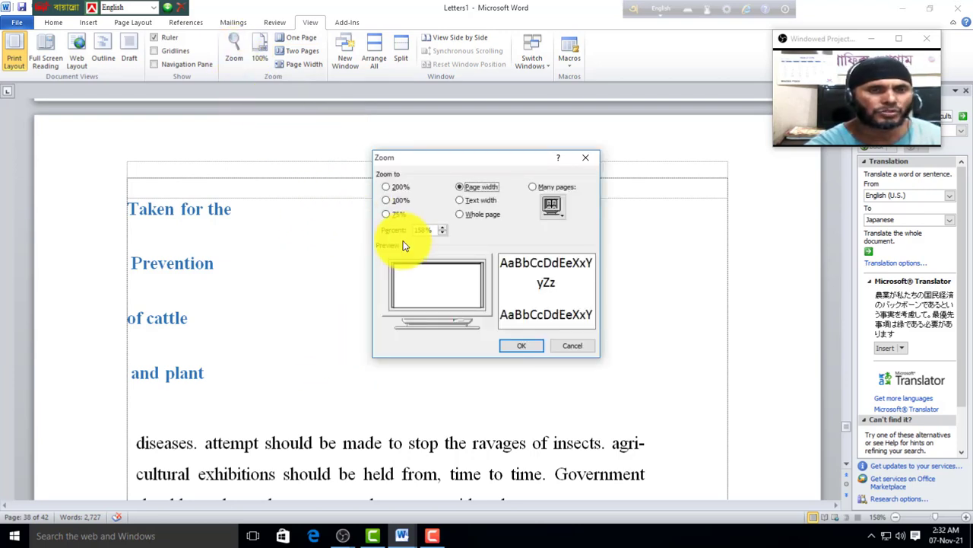
left_click(444, 227)
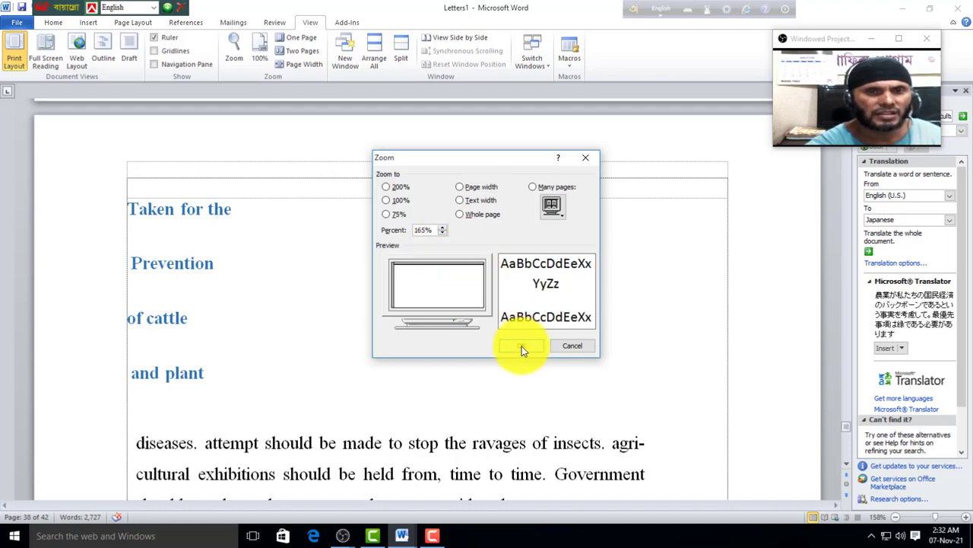
left_click(522, 345)
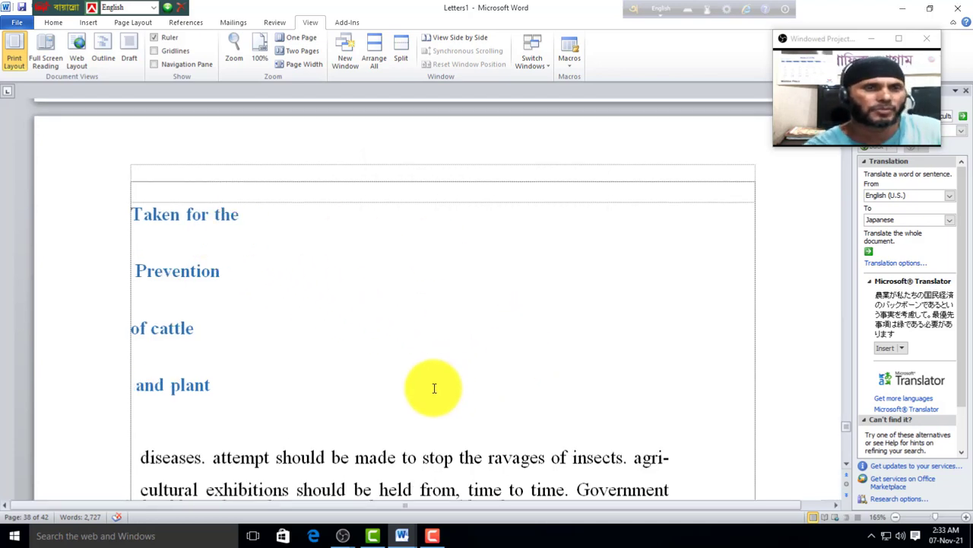
left_click(349, 61)
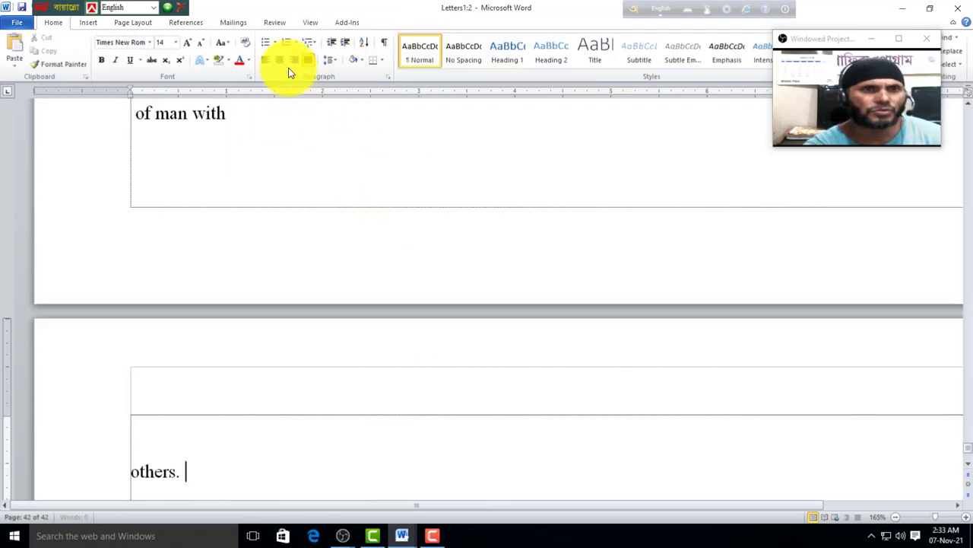
Step: Arrange all windows, close Letters1:1 and Ahmed without saving, and maximize Letters1
left_click(310, 23)
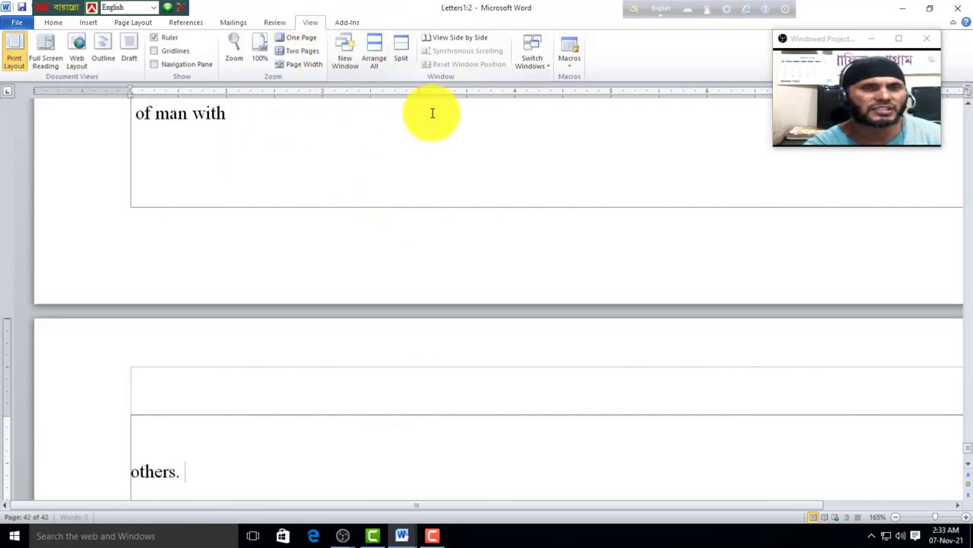
left_click(374, 59)
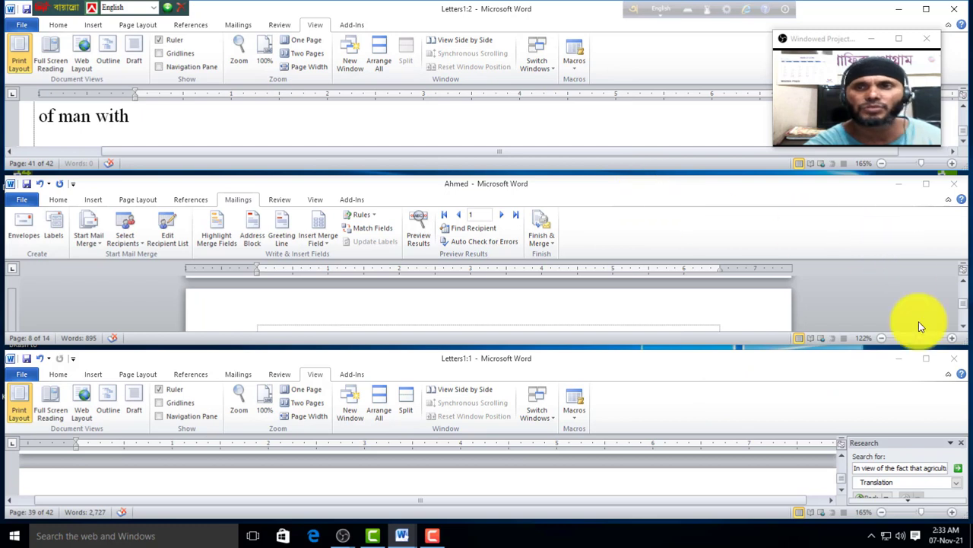
left_click(707, 339)
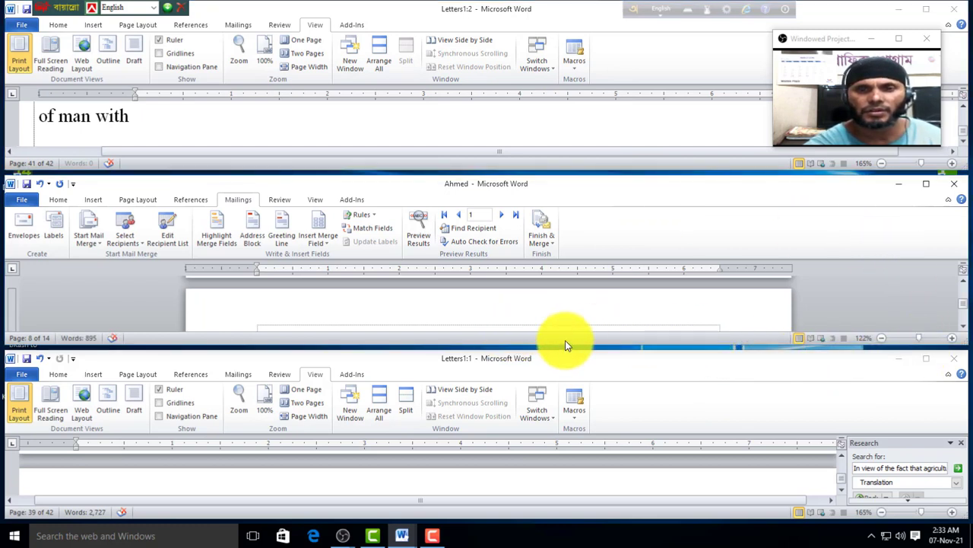
left_click(954, 363)
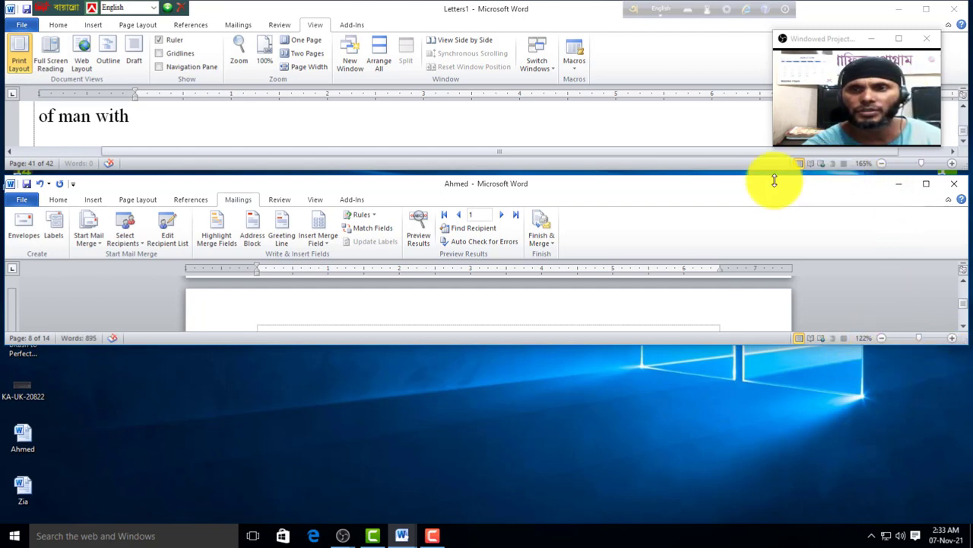
left_click(954, 183)
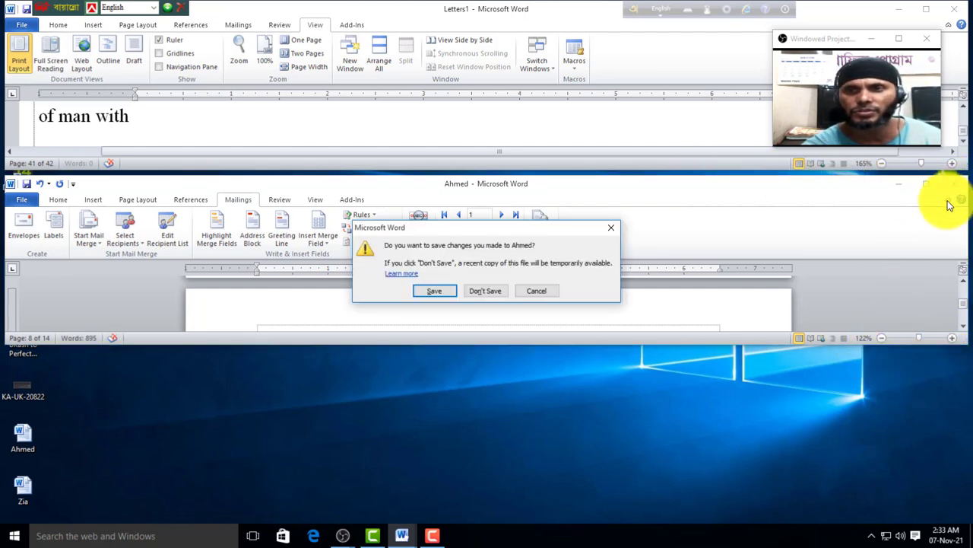
left_click(493, 291)
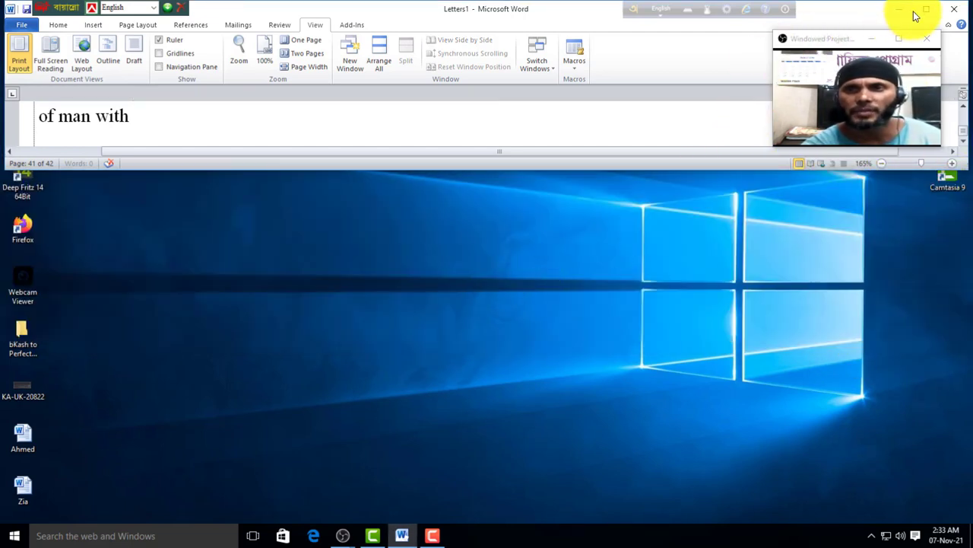
left_click(926, 9)
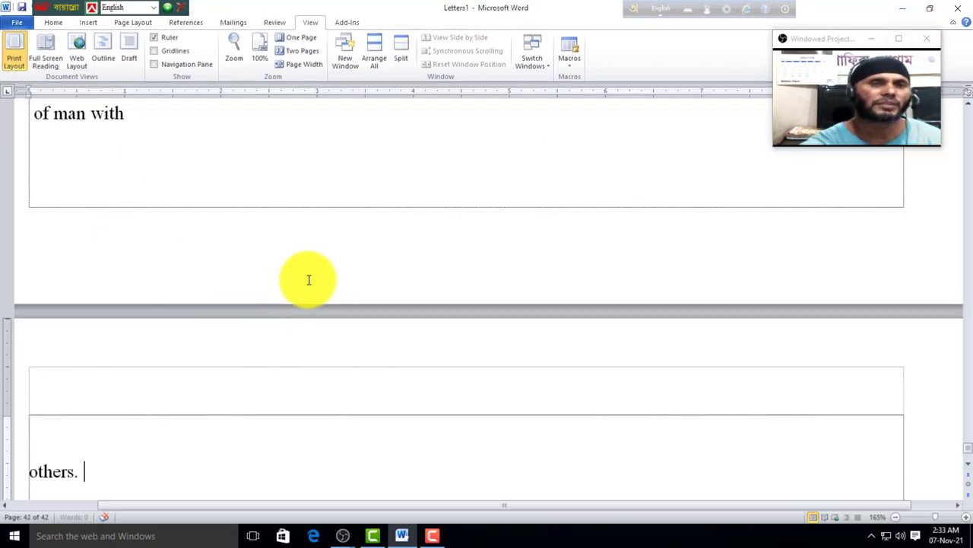
scroll(403, 132, "up", 3)
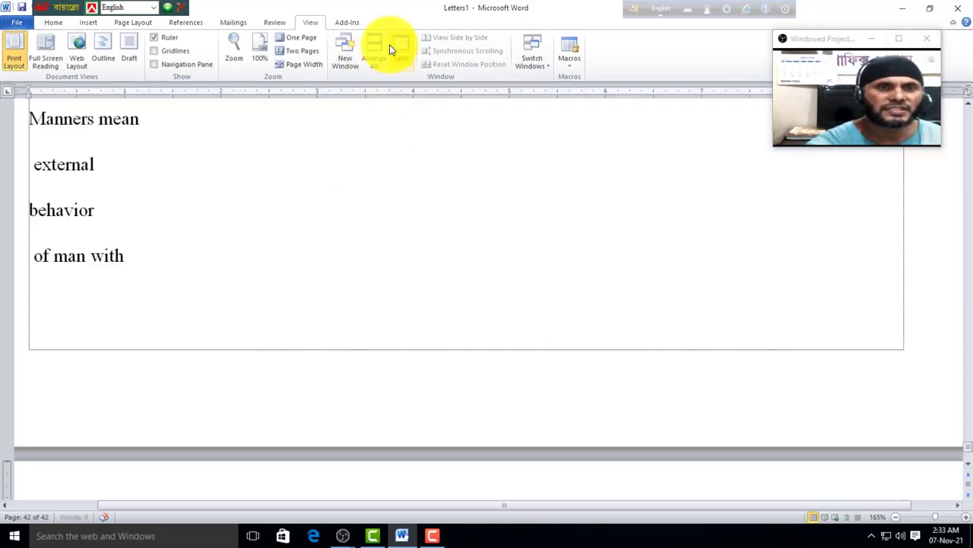
left_click(401, 47)
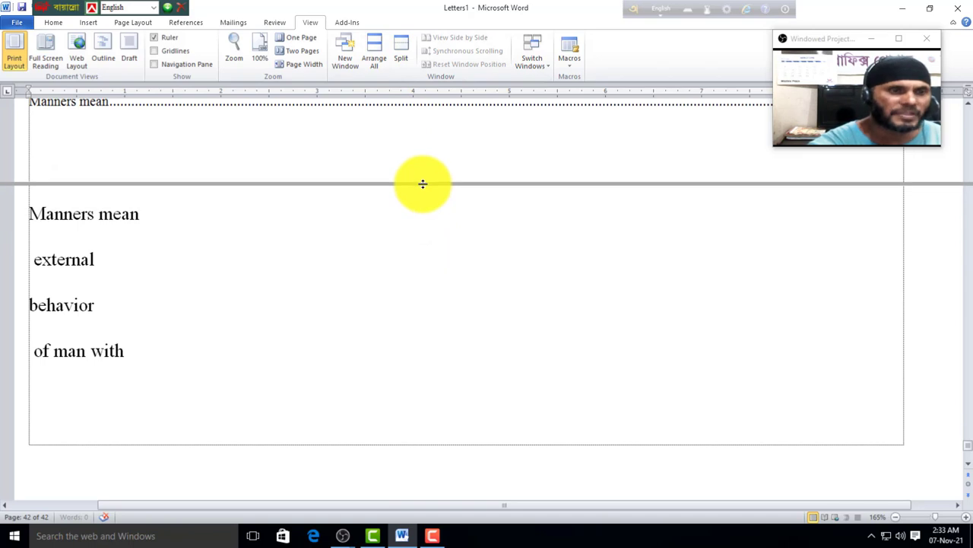
left_click(423, 183)
scroll(295, 318, "up", 4)
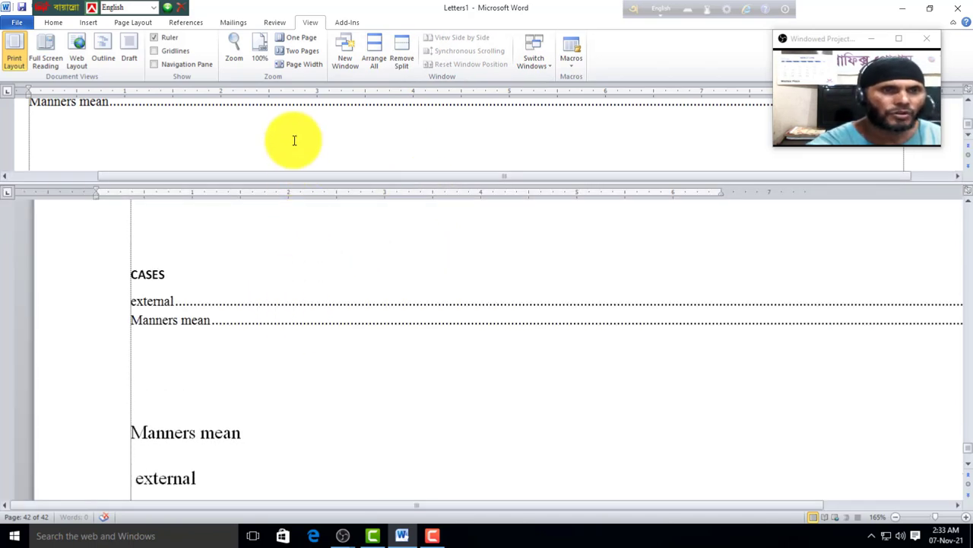
left_click(403, 60)
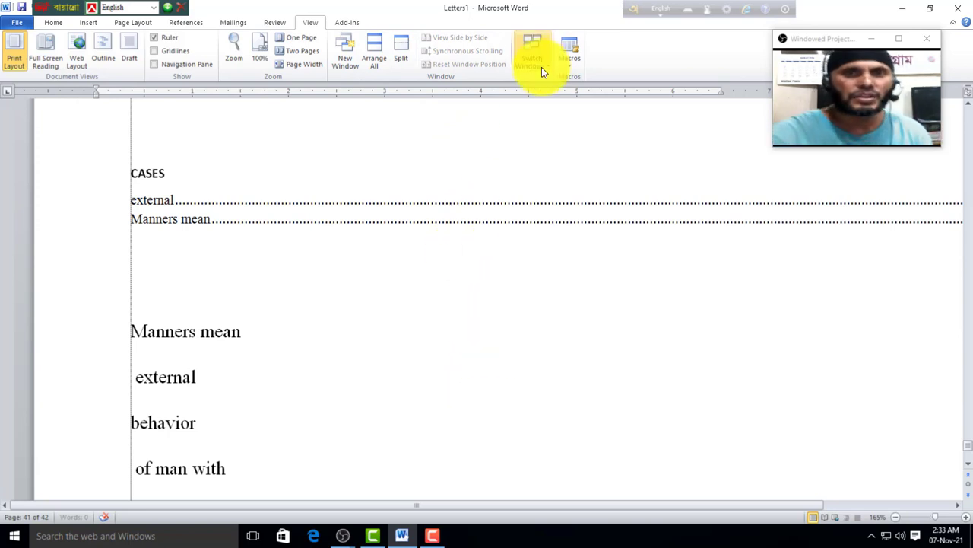
Step: Open a third Letters1 window, visit Letters1:2 and Letters1:3, then return to Letters1:1
left_click(349, 54)
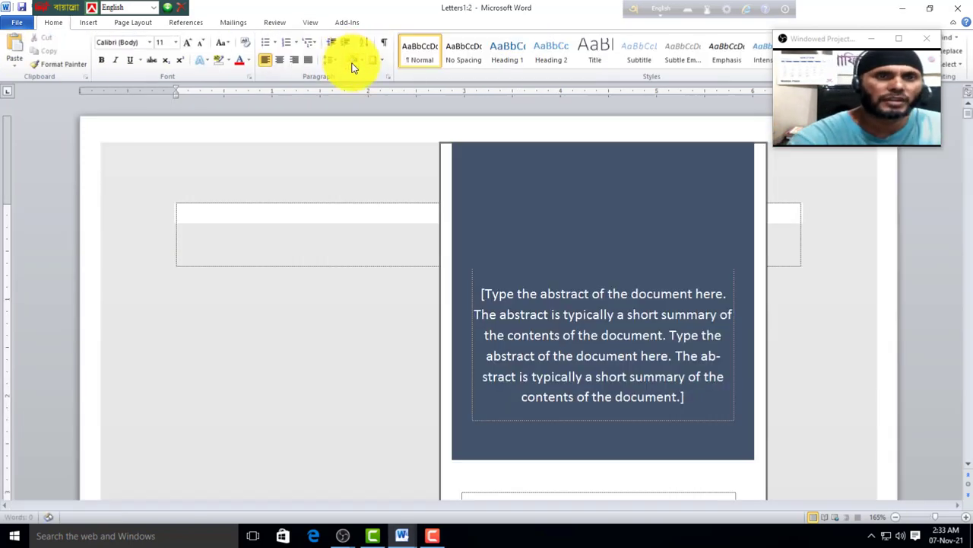
left_click(310, 23)
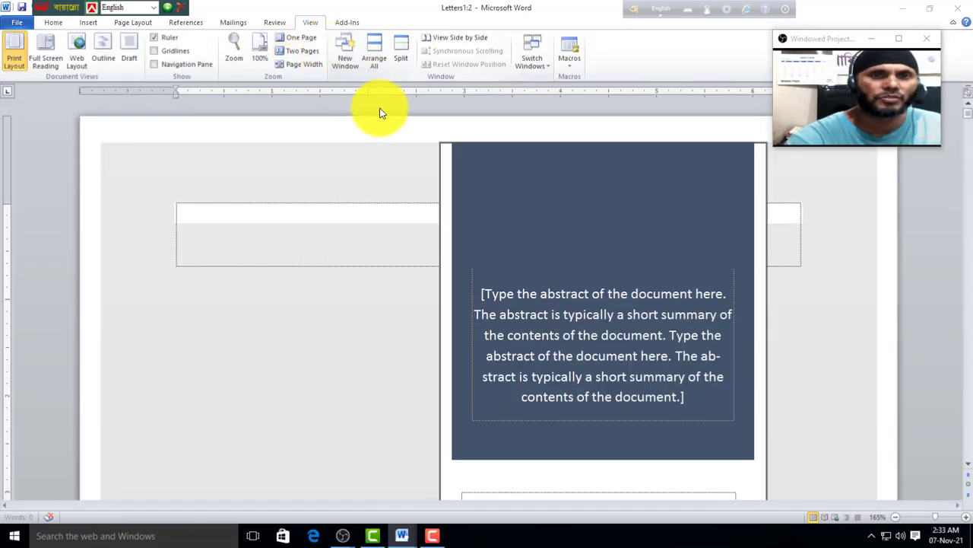
left_click(309, 22)
left_click(543, 67)
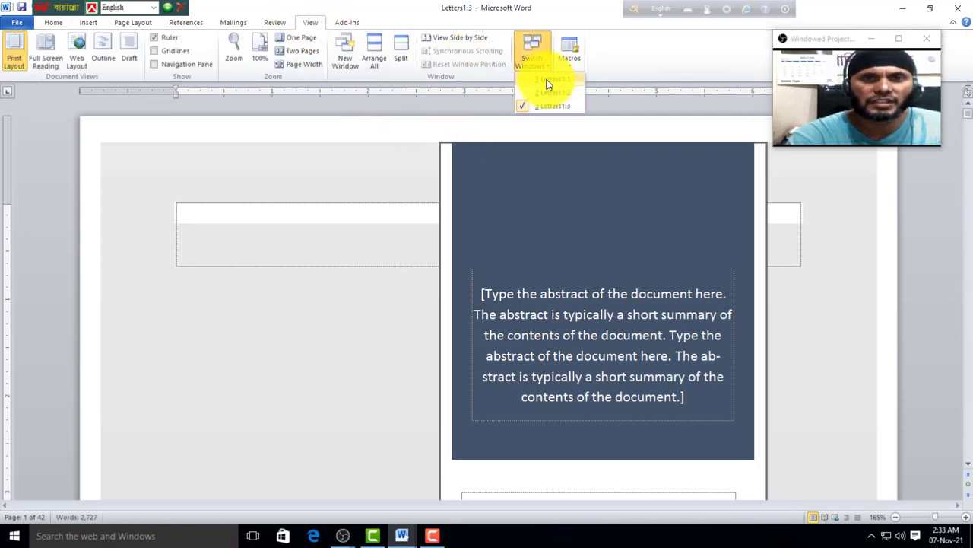
left_click(548, 94)
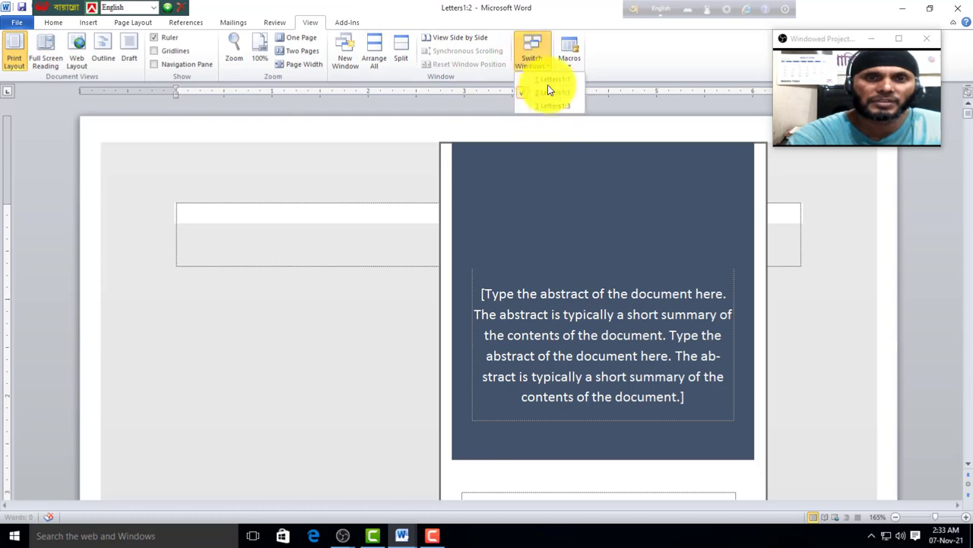
left_click(550, 81)
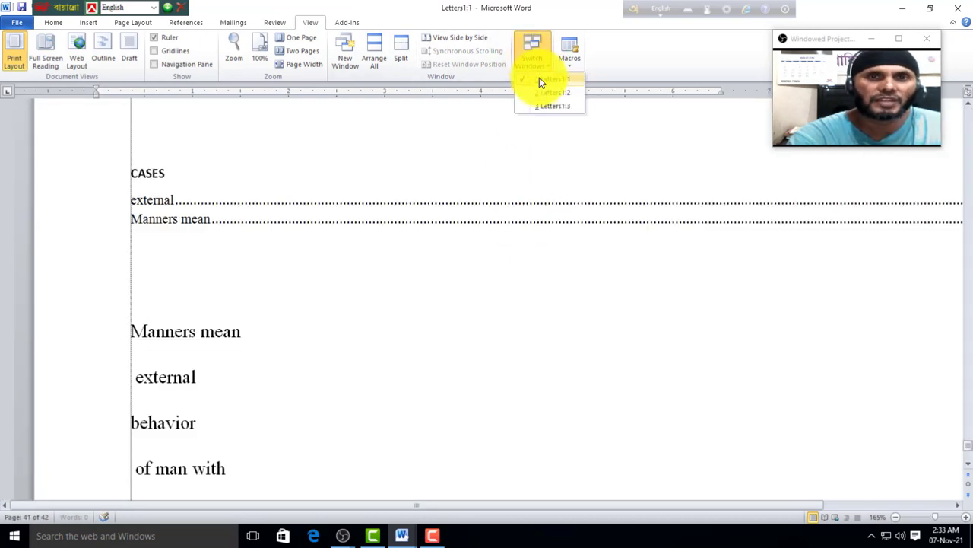
left_click(536, 70)
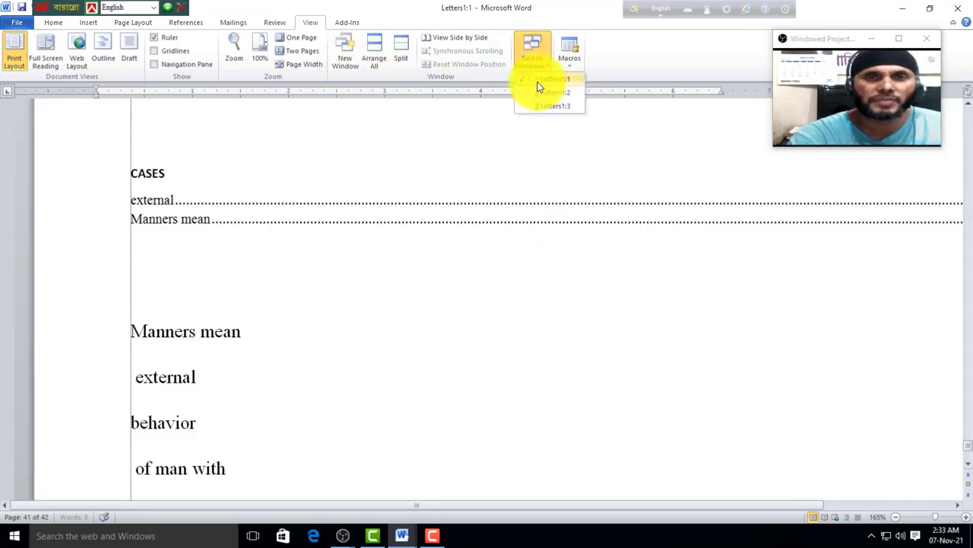
left_click(537, 72)
left_click(547, 105)
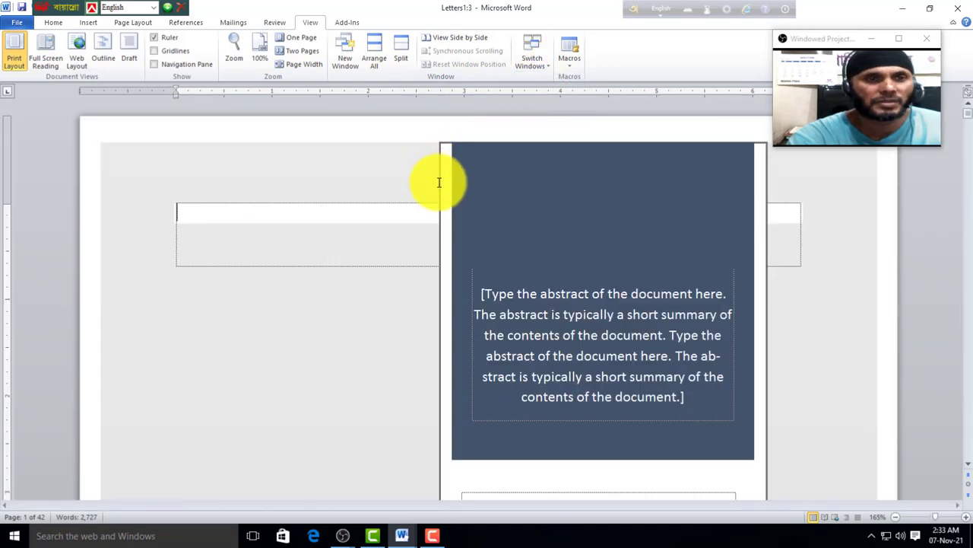
left_click(540, 50)
left_click(552, 87)
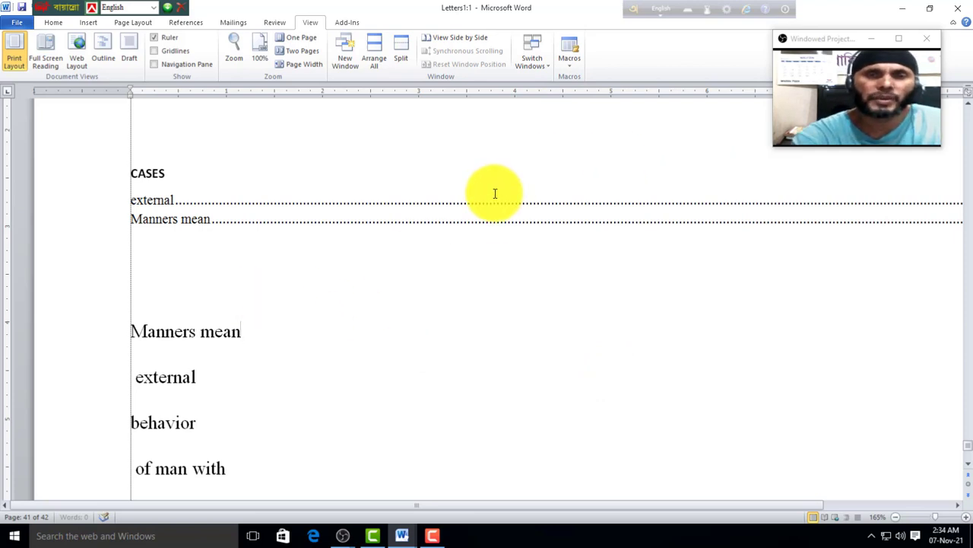
Step: Scroll past the last page's footnotes, then back up to the start of page 3's body
scroll(224, 354, "down", 10)
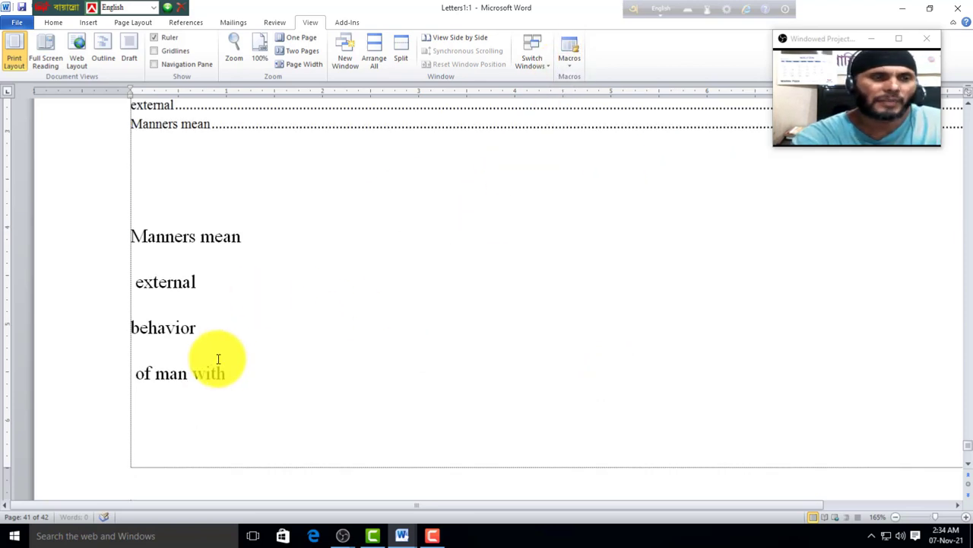
scroll(237, 386, "down", 6)
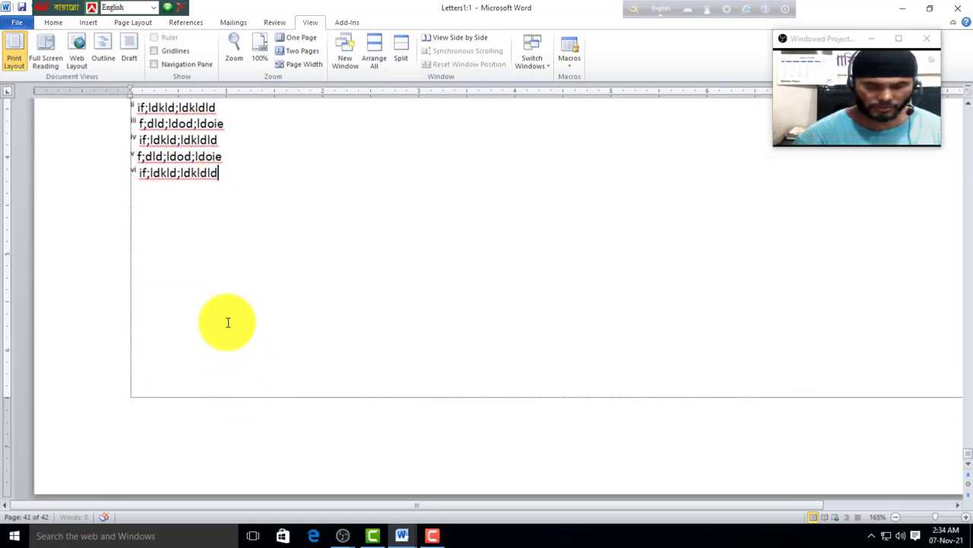
scroll(200, 296, "up", 3)
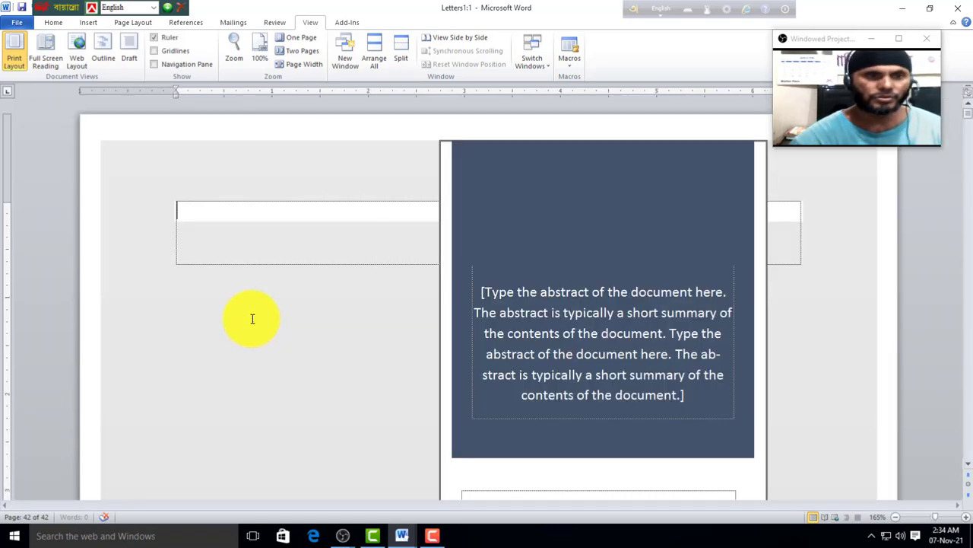
scroll(319, 337, "down", 5)
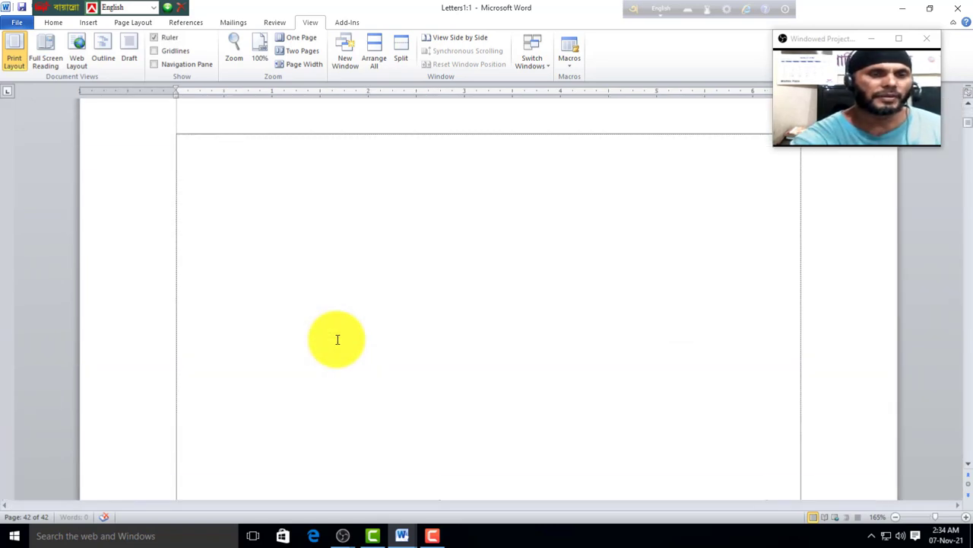
scroll(337, 339, "down", 10)
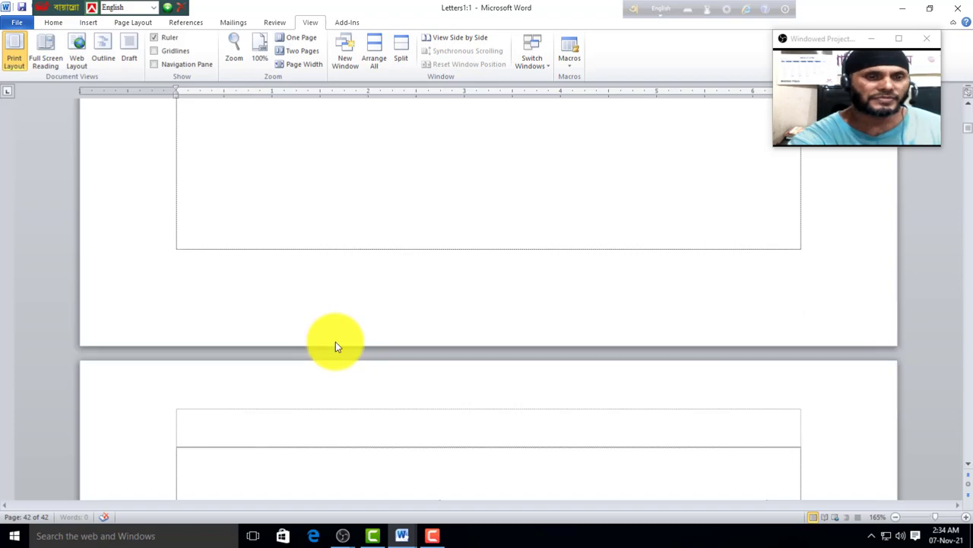
scroll(378, 319, "down", 10)
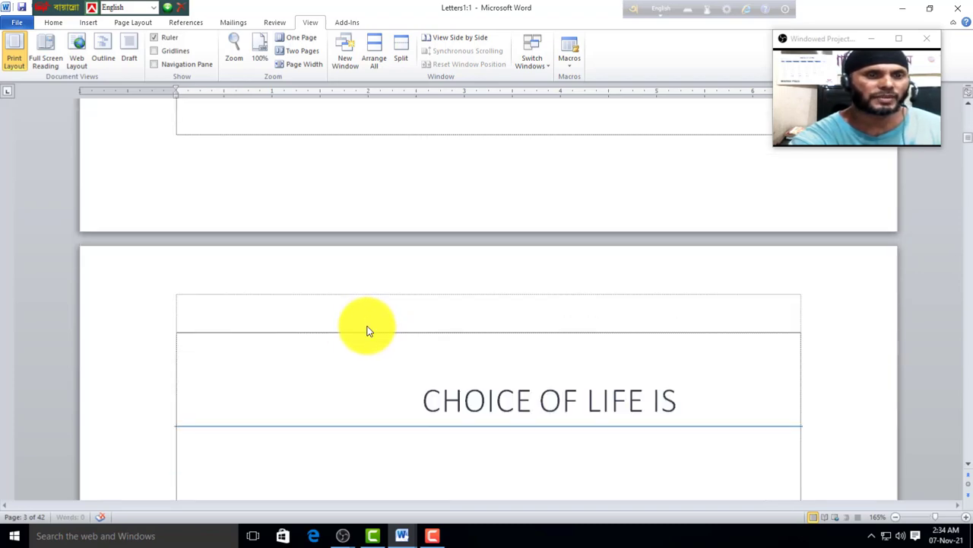
scroll(335, 340, "down", 3)
scroll(289, 341, "up", 15)
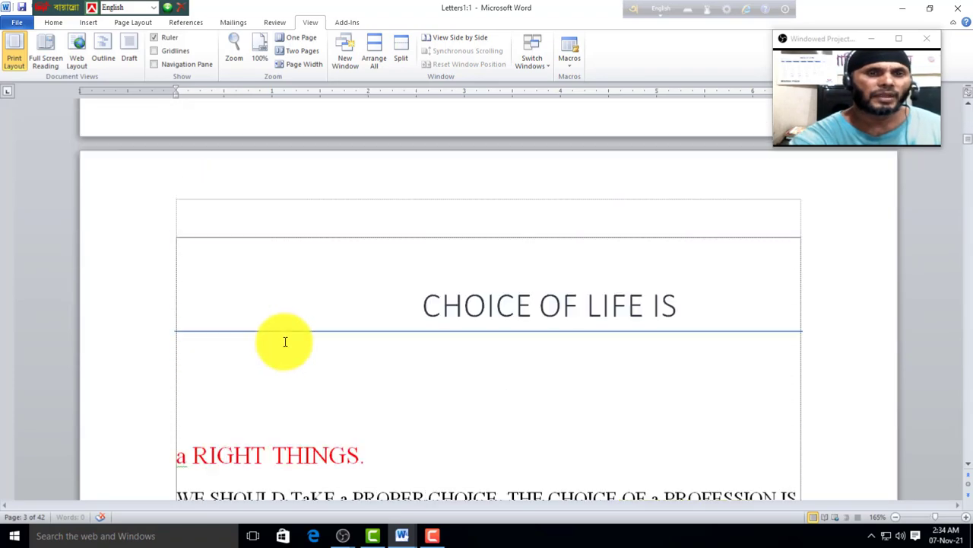
scroll(285, 346, "up", 5)
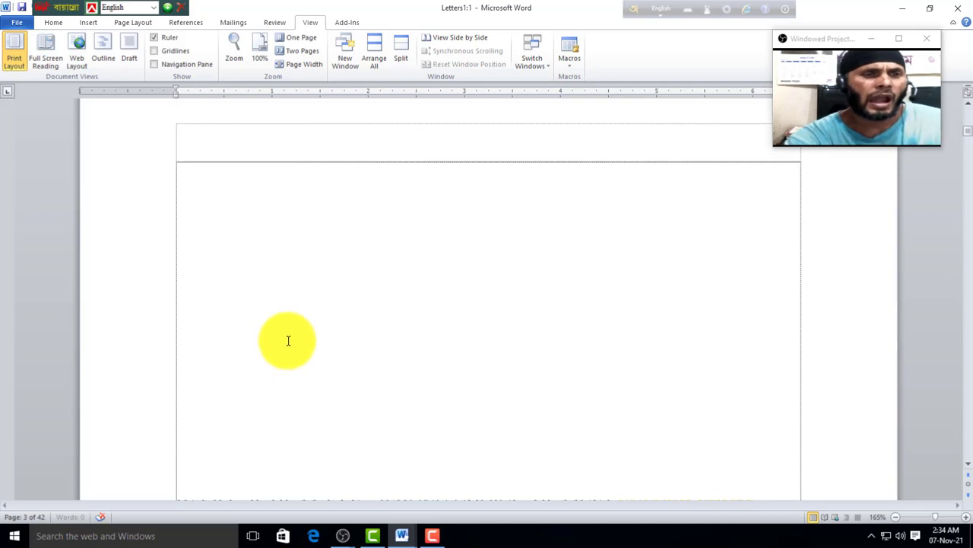
left_click(240, 340)
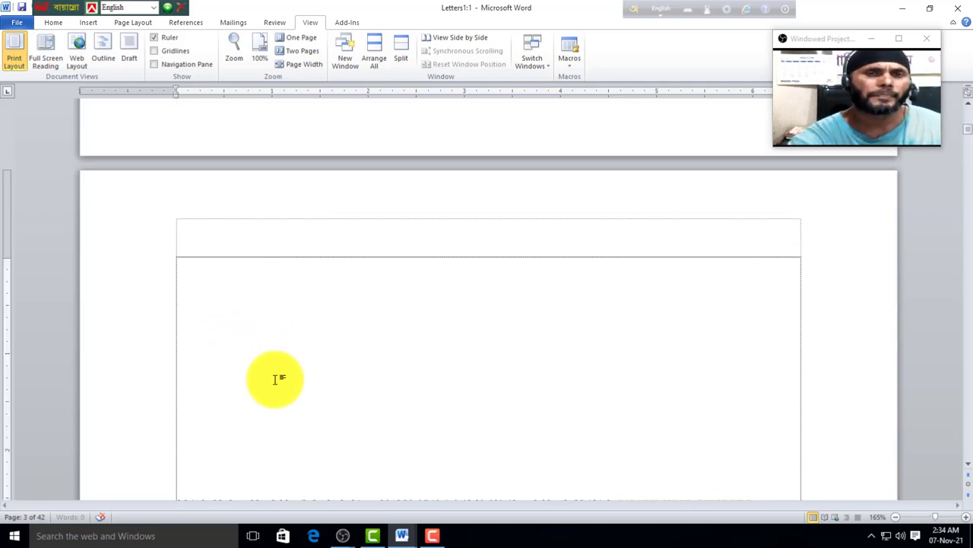
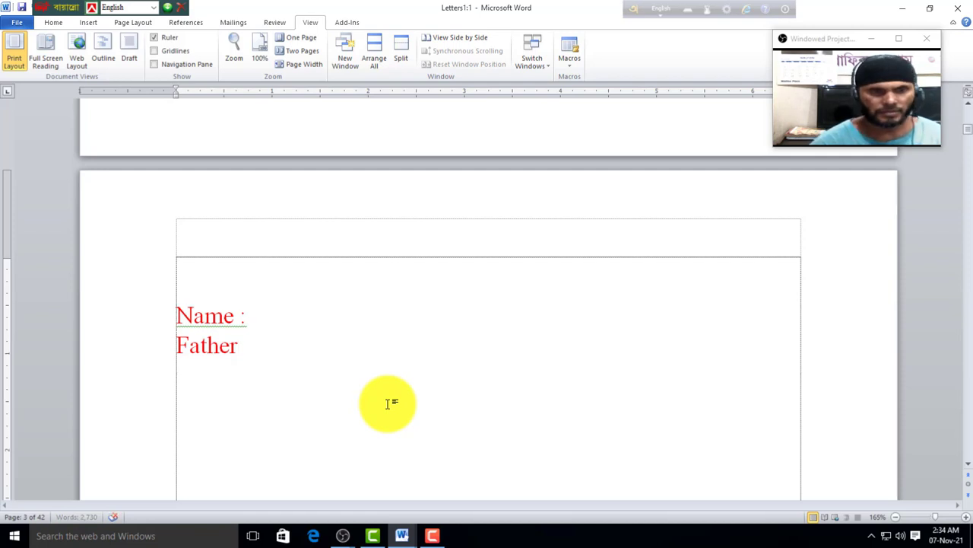
Step: Add the Mother Name:, Address:, Date of Birth: and Mobile: labels on separate lines
type("M")
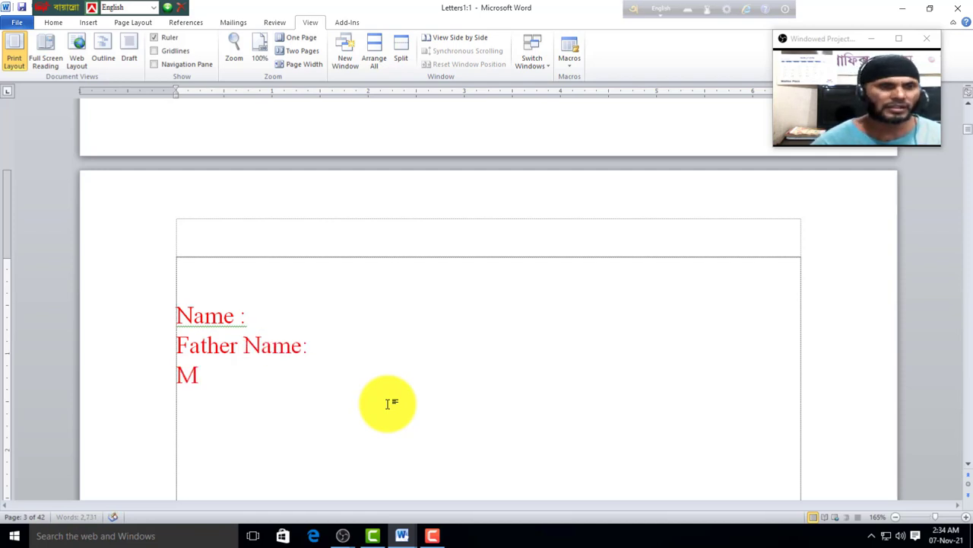
type("other Name")
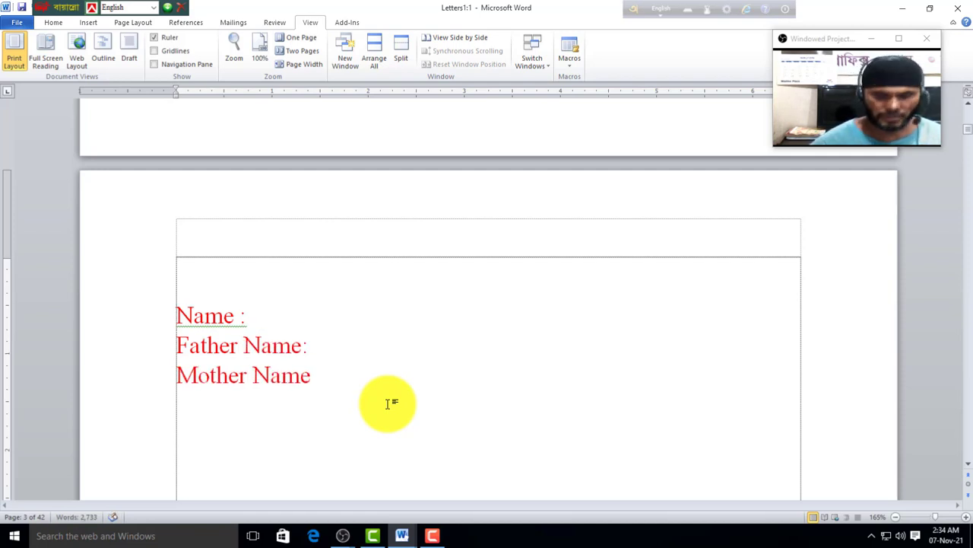
type(": ")
type("Address")
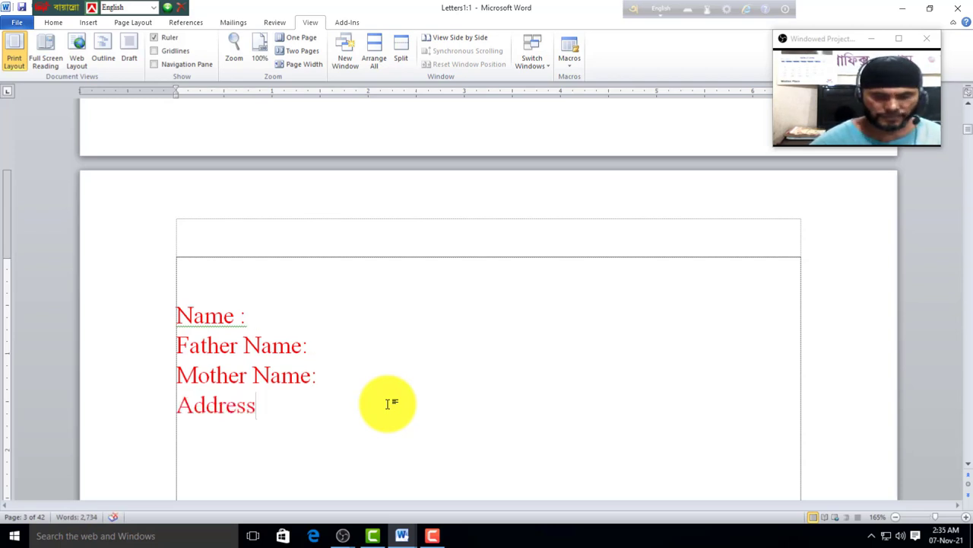
type(":")
key("Return")
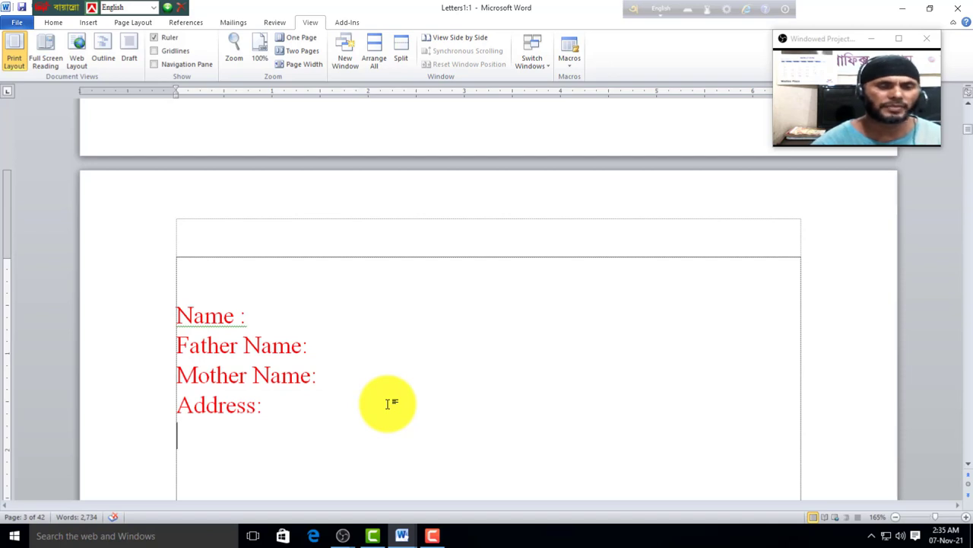
type("Date")
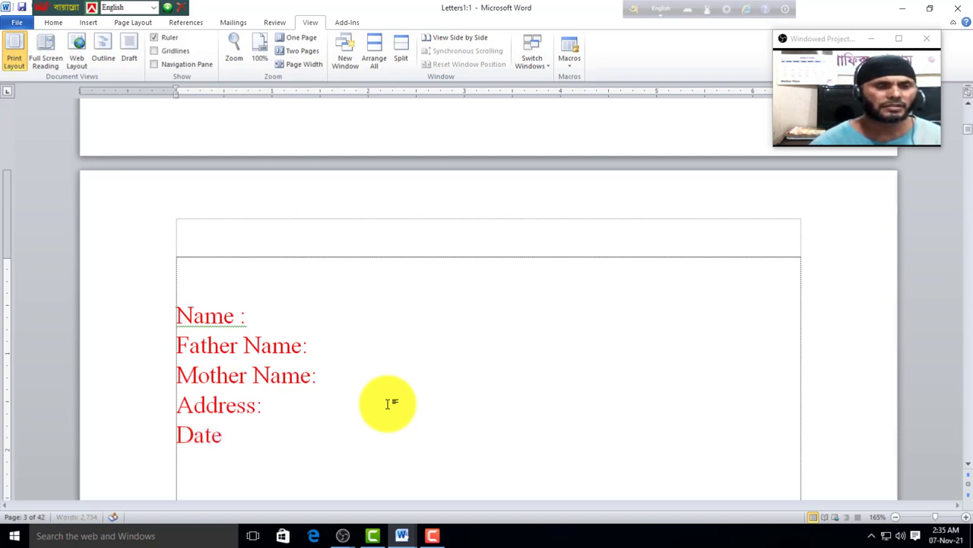
type(" of Birt")
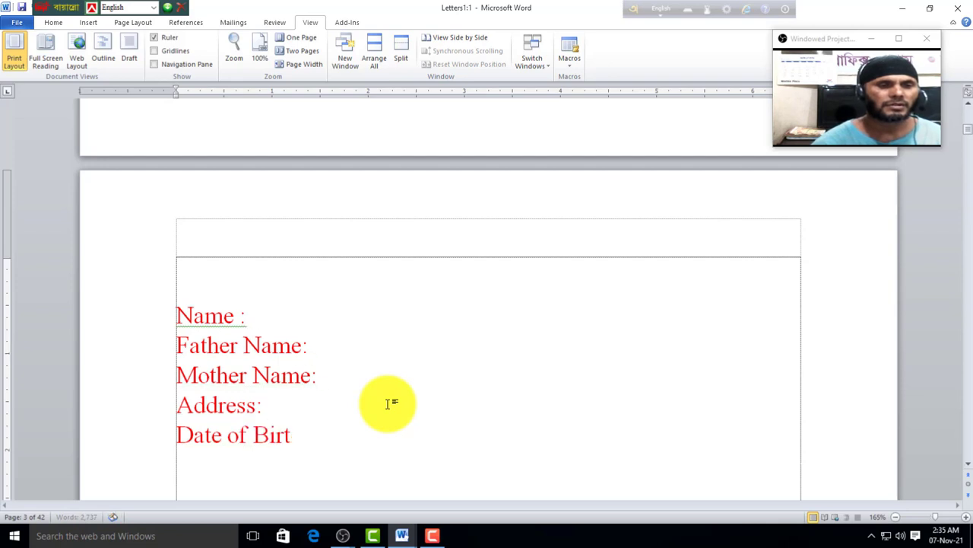
type("h:")
key("Return")
type("Mo")
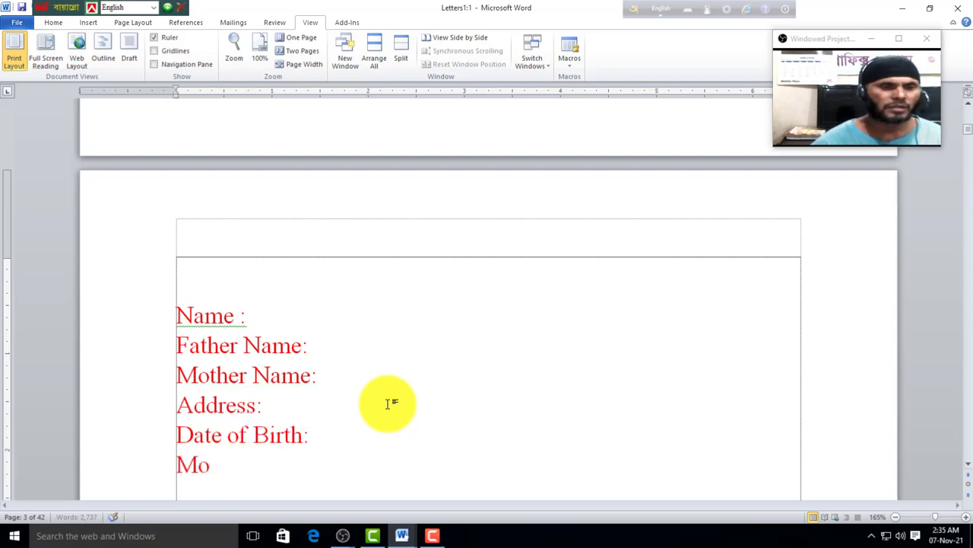
type("bile:")
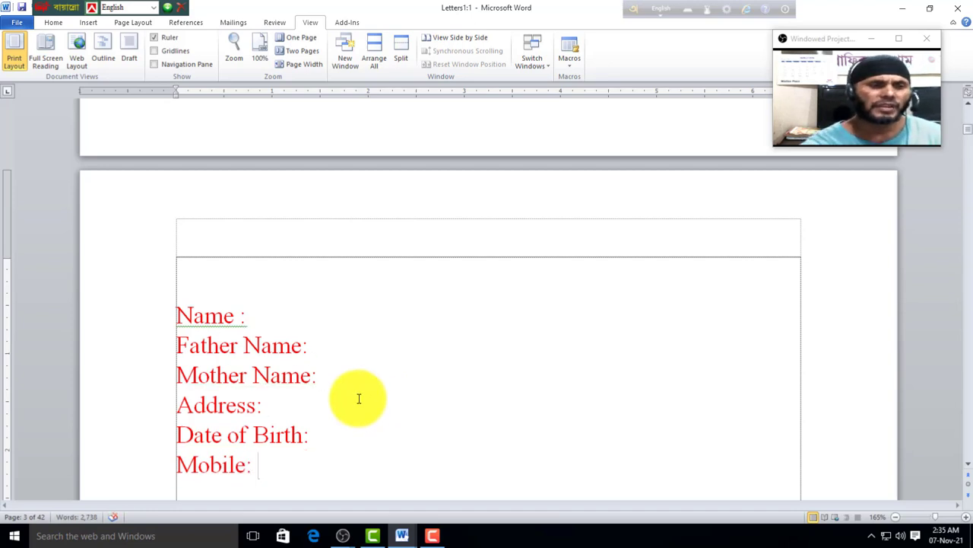
scroll(258, 349, "down", 1)
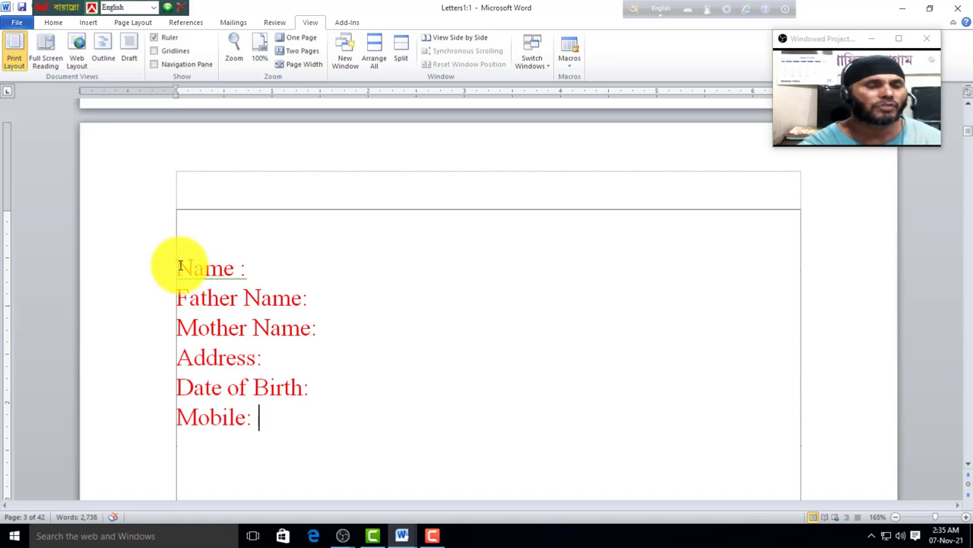
left_click_drag(176, 267, 348, 437)
left_click(313, 431)
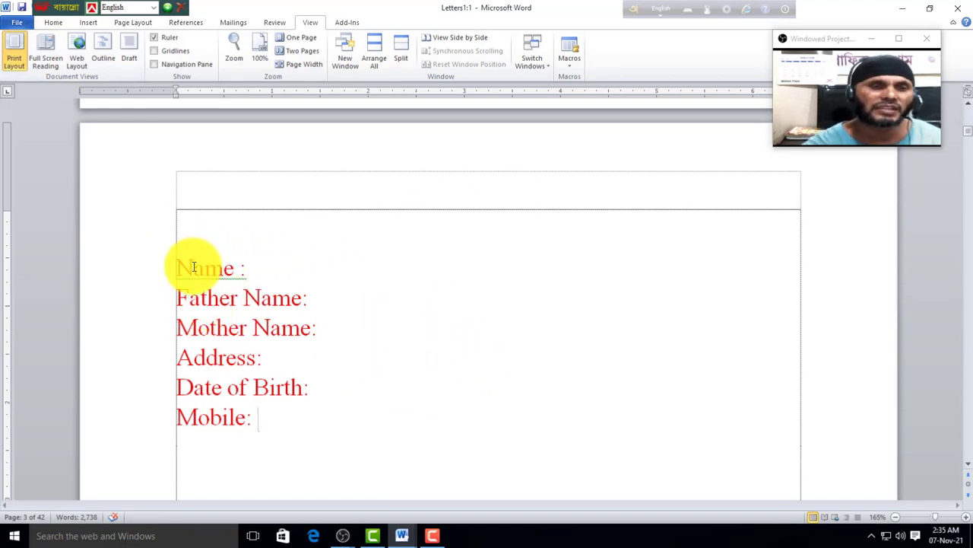
Step: Delete the six-line form and start recording a new macro run from a keyboard shortcut
left_click_drag(178, 268, 311, 428)
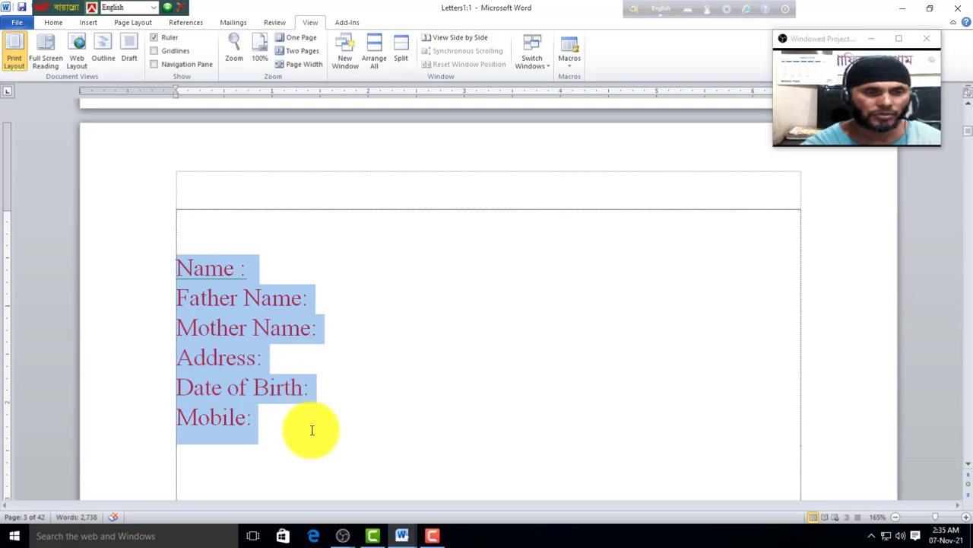
key("Delete")
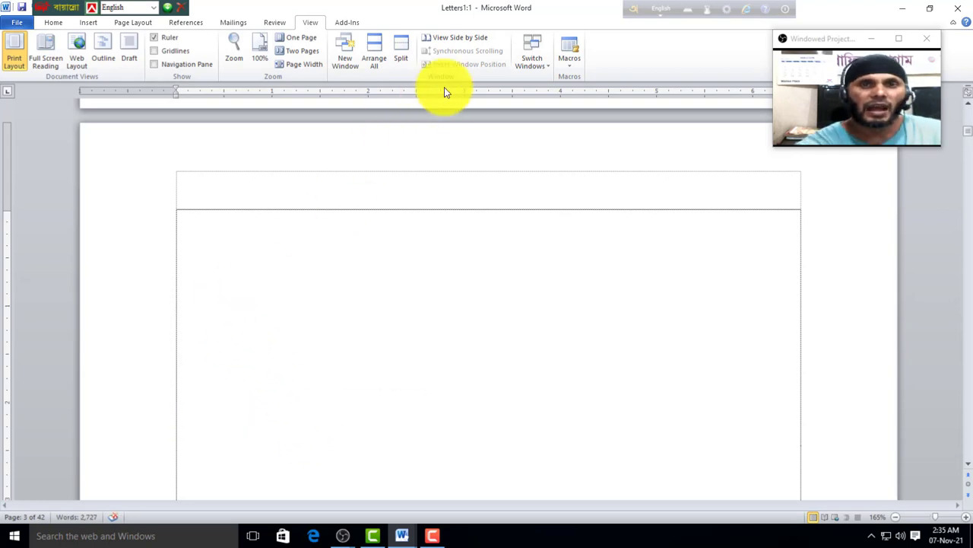
left_click(571, 68)
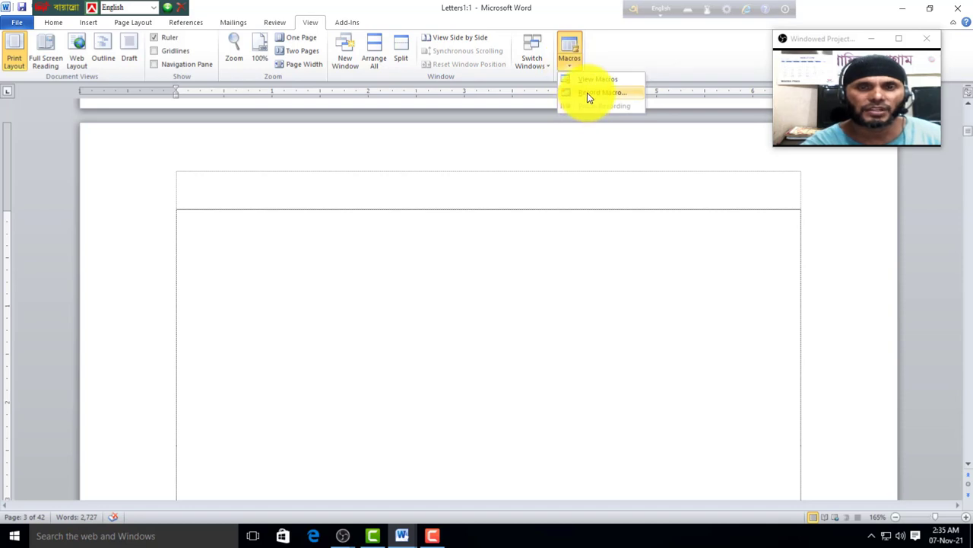
left_click(587, 92)
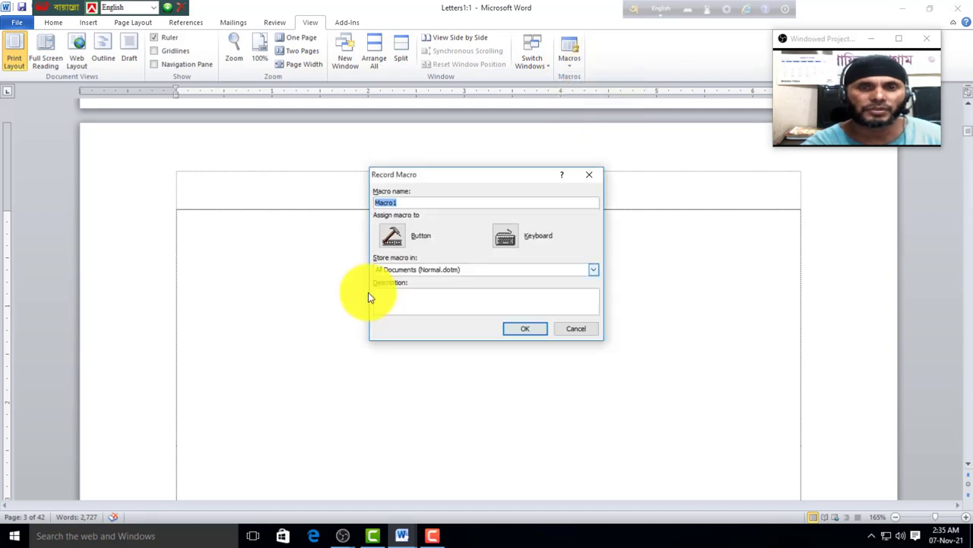
left_click(507, 240)
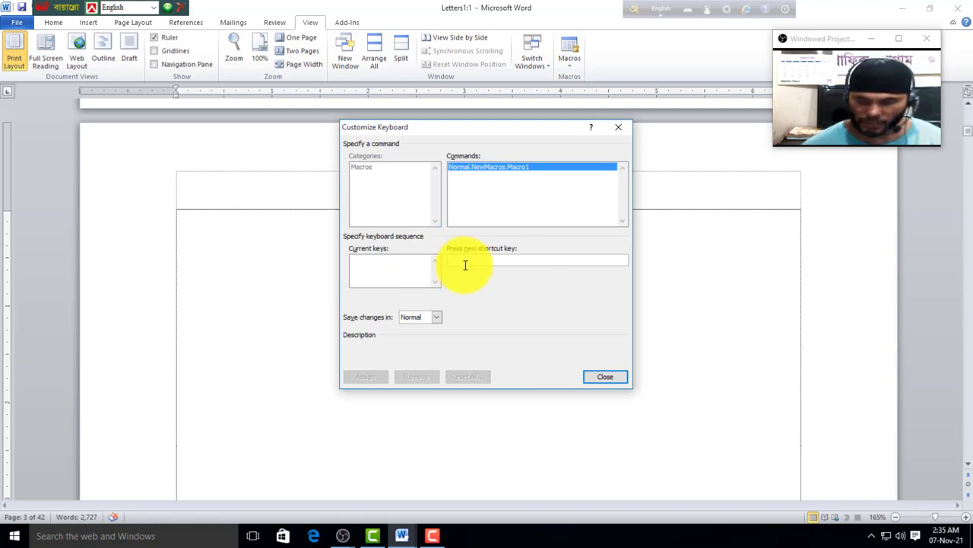
Step: Assign Ctrl+Num 1 to the macro and check which macro that combination runs
key("ctrl+KP_1")
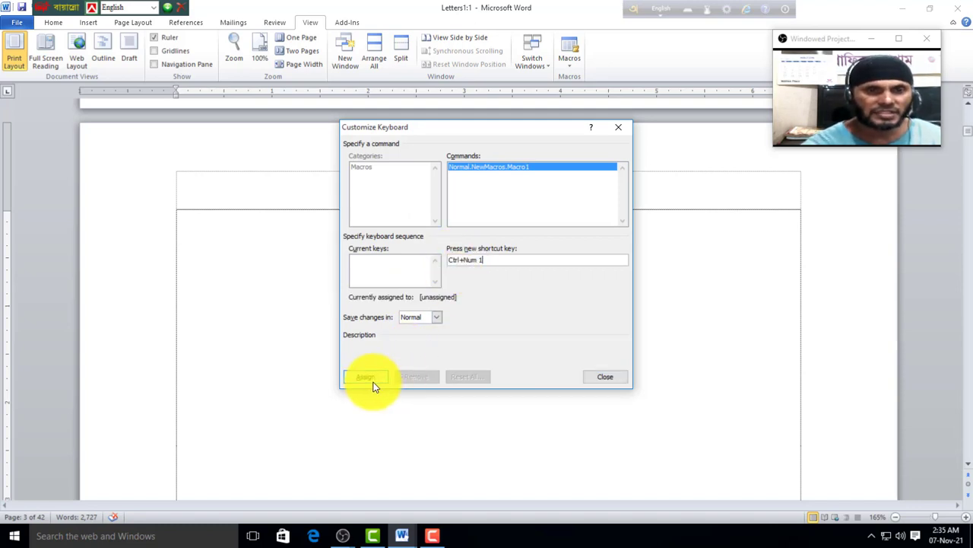
left_click(370, 377)
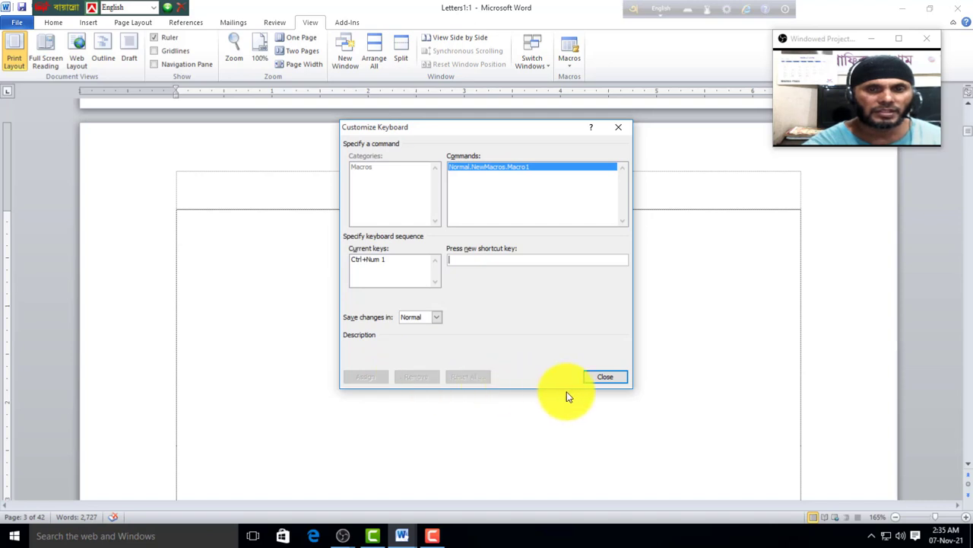
left_click(606, 380)
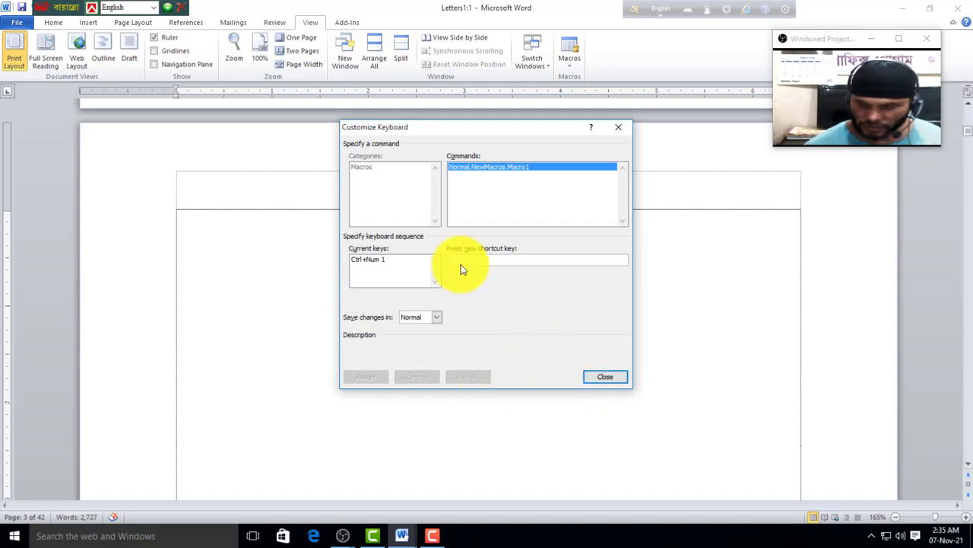
key("ctrl+KP_1")
left_click(360, 379)
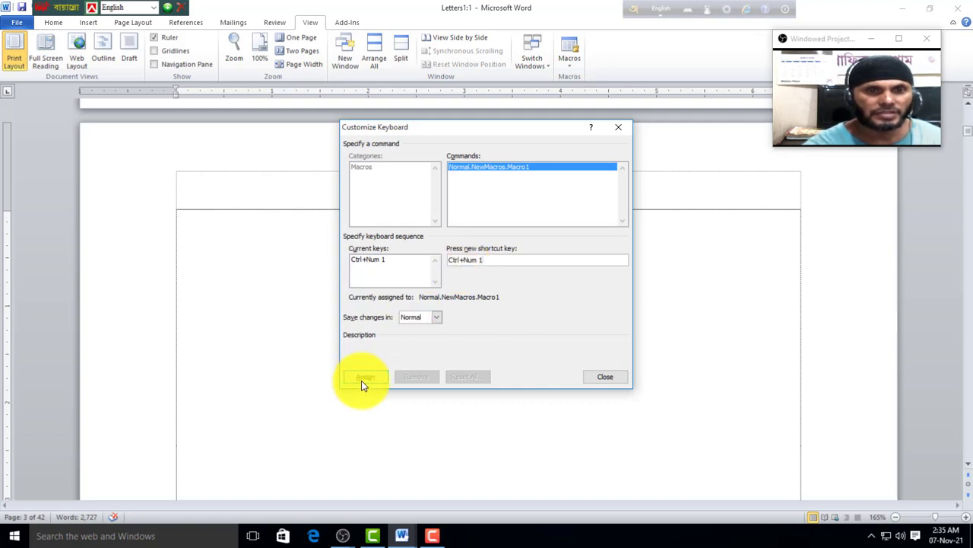
Step: Add Ctrl+Num 8 as a second macro shortcut, select it, and close Customize Keyboard
left_click(465, 259)
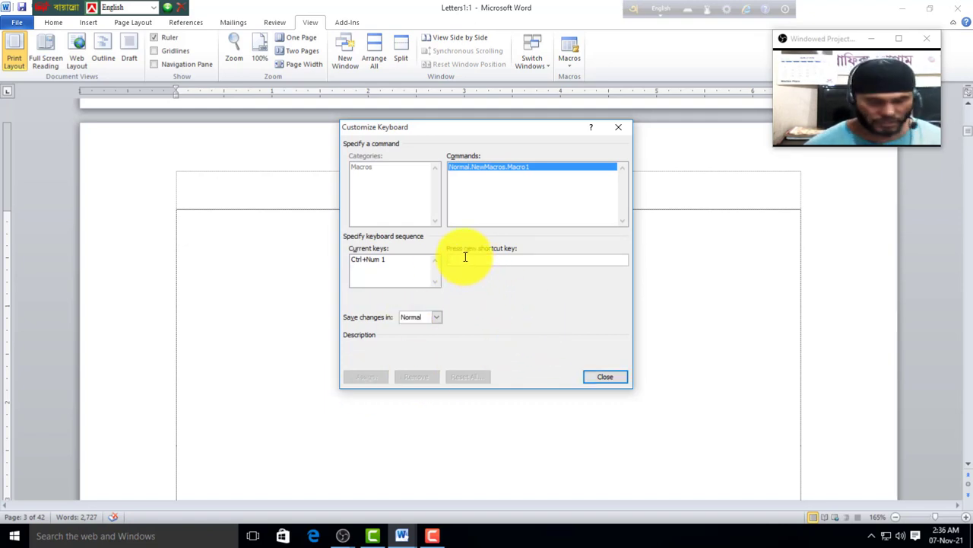
key("ctrl+KP_8")
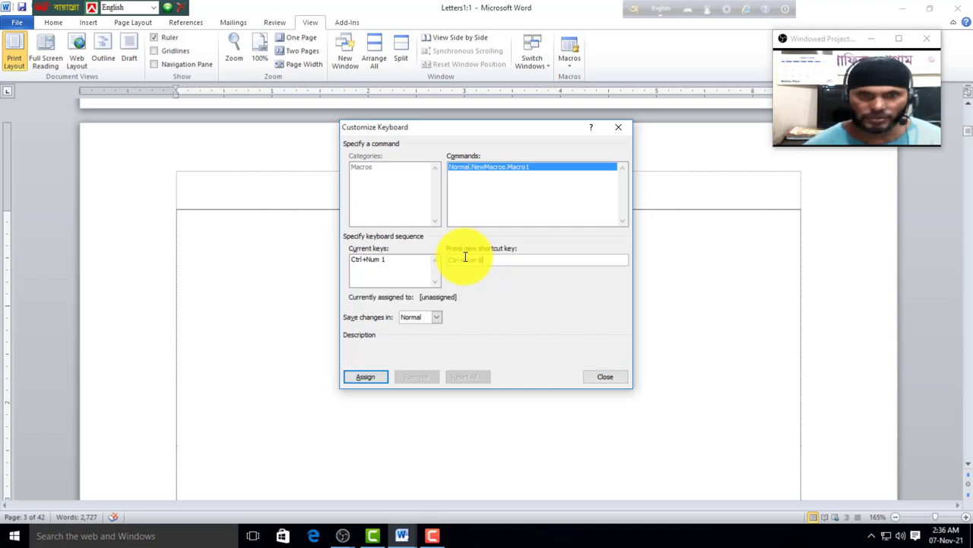
left_click(373, 379)
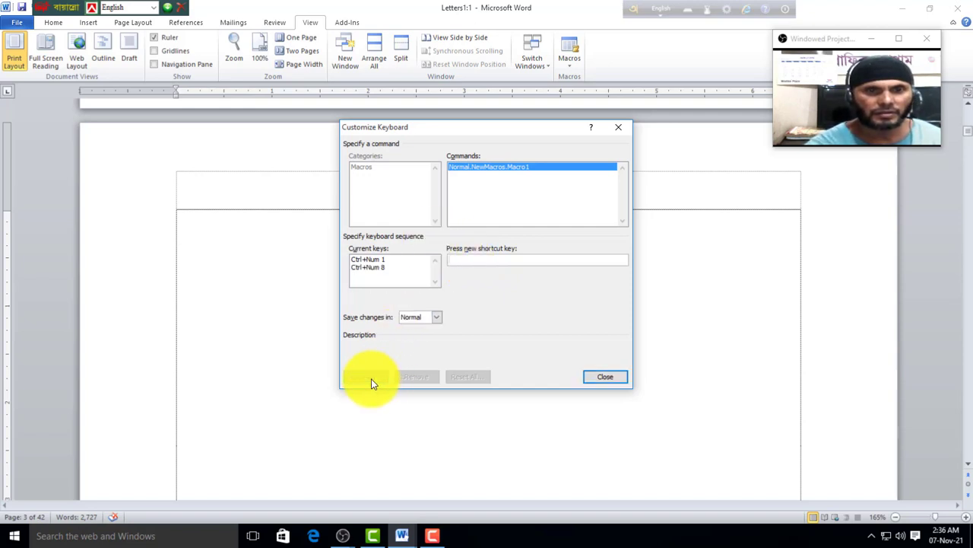
left_click(371, 275)
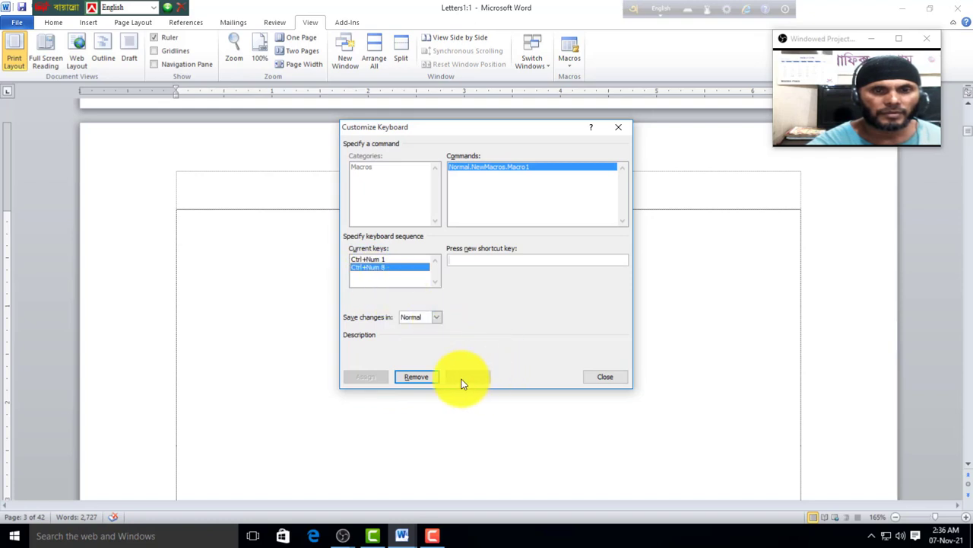
left_click(607, 376)
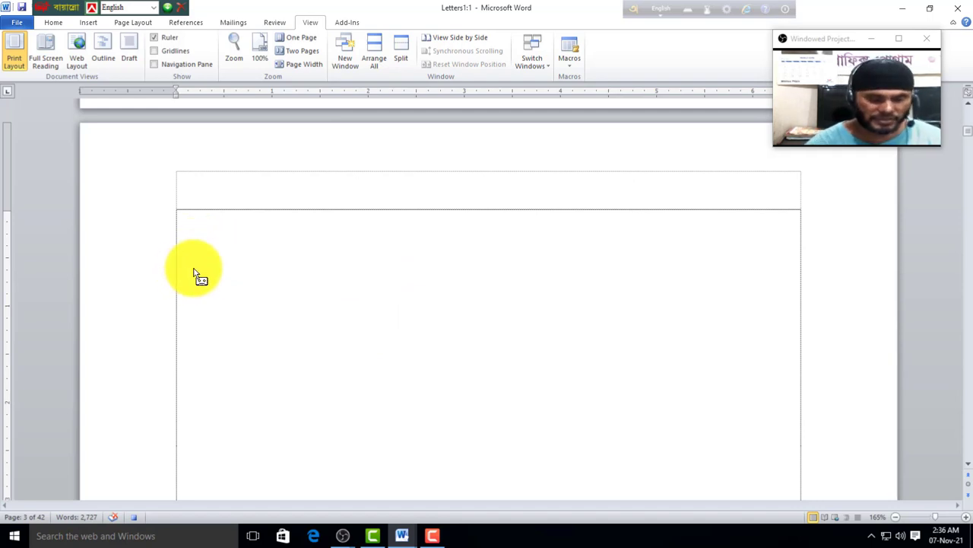
Step: Type Name :, Father Name:, Mother Name:, Address:, Date of Birth: and Mobile No: as the form labels
type("Name")
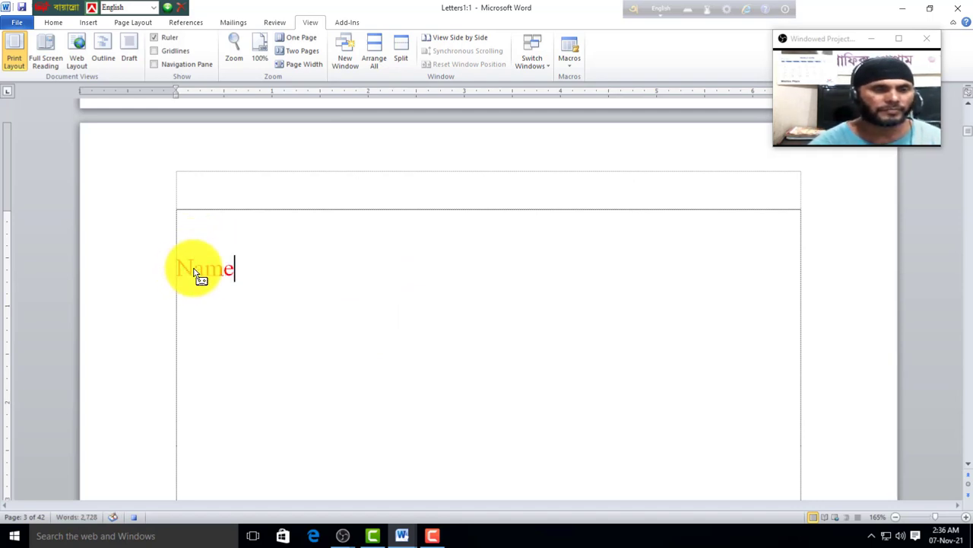
type(" :")
key("Return")
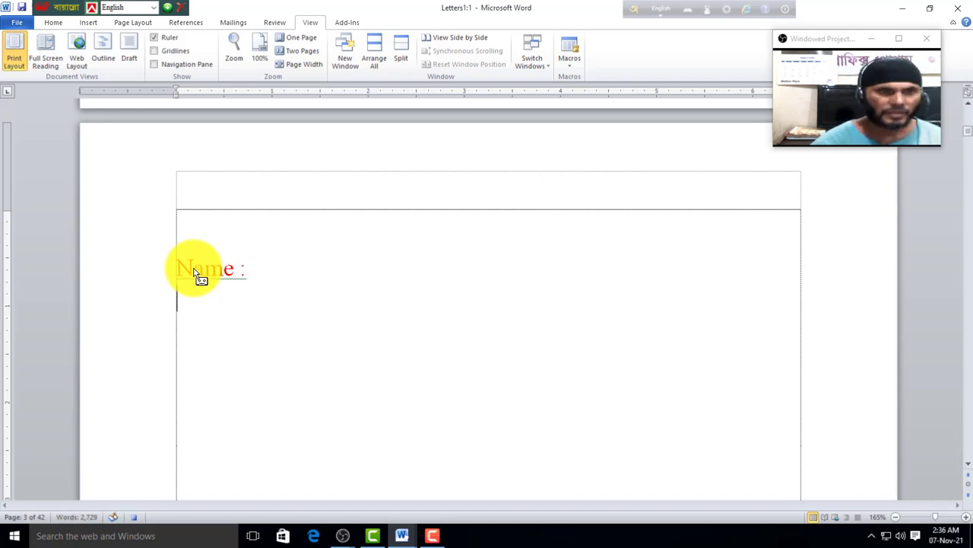
type("Father")
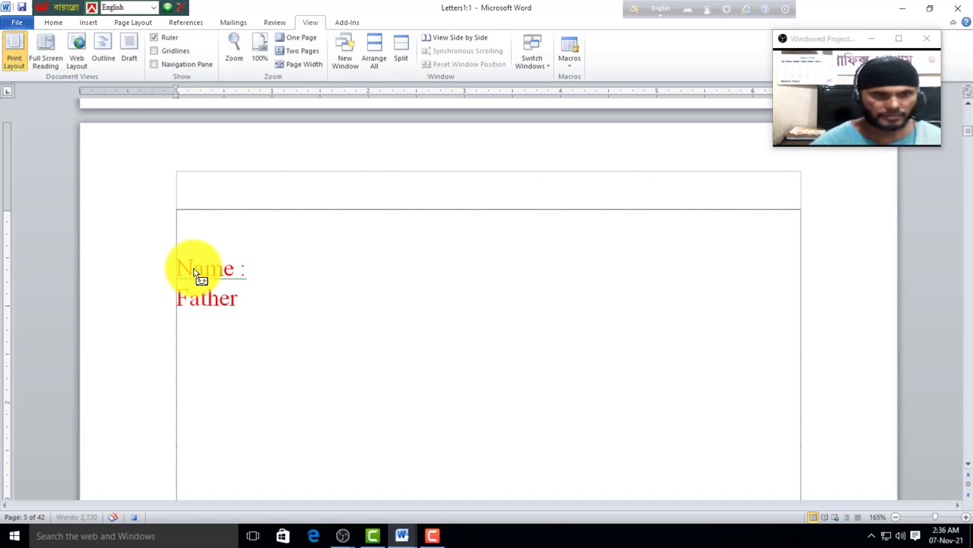
type(" Name: ")
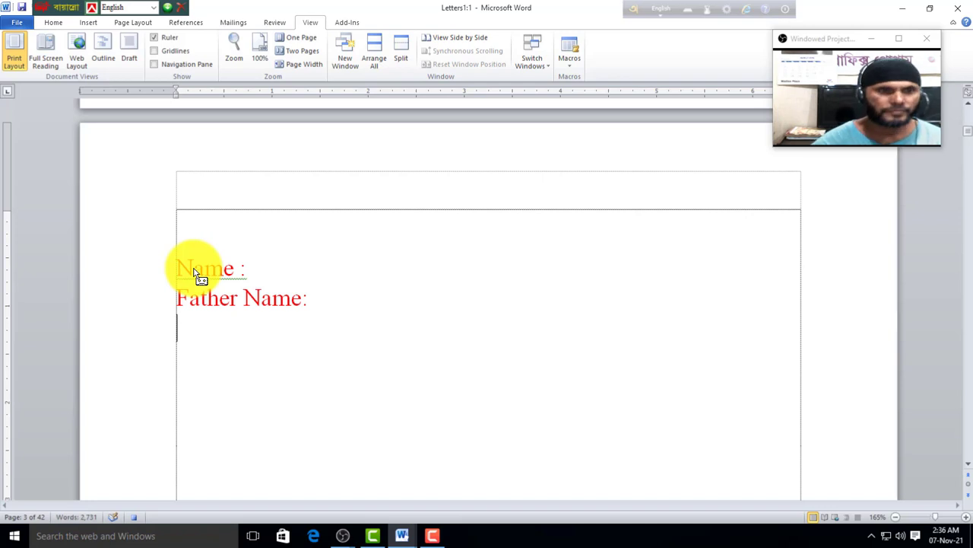
type("Mother ")
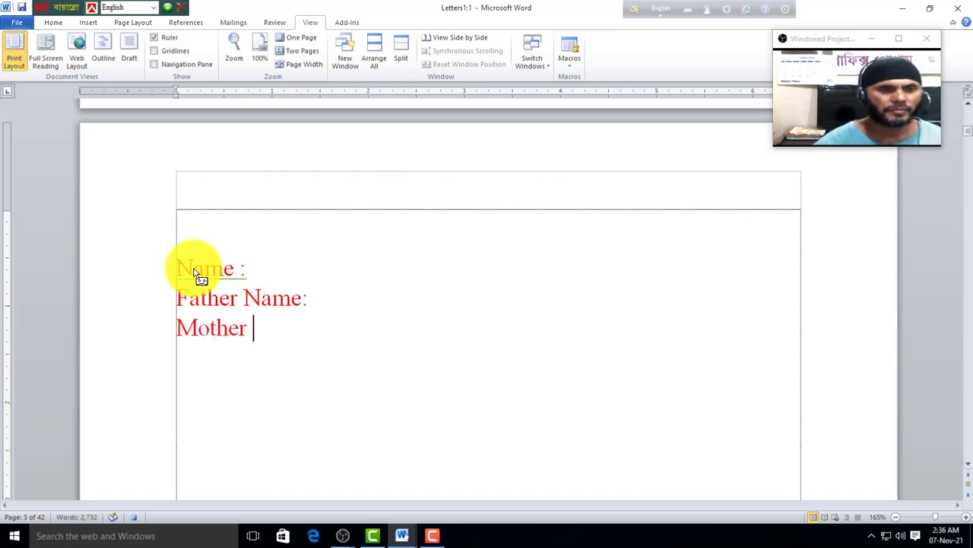
type("Name:")
key("Return")
type("A")
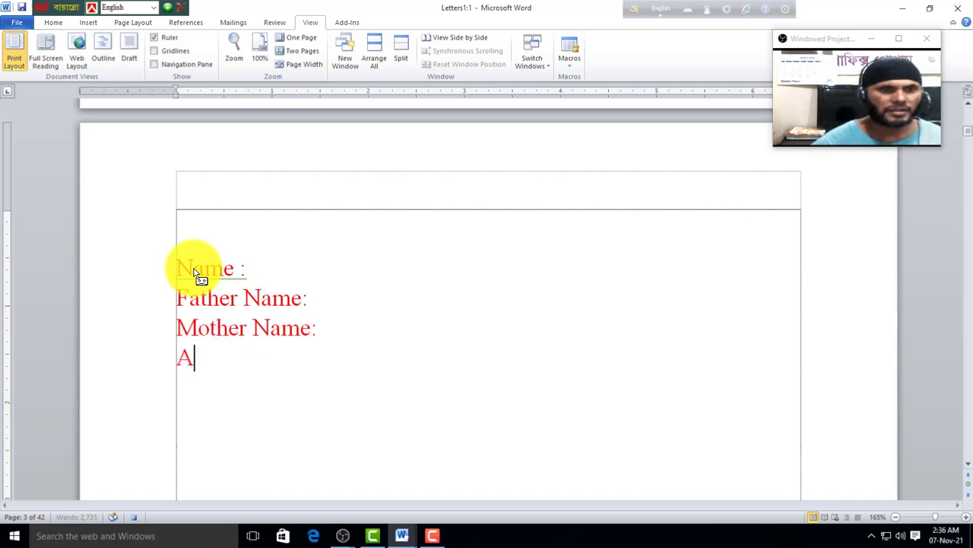
type("ddress: ")
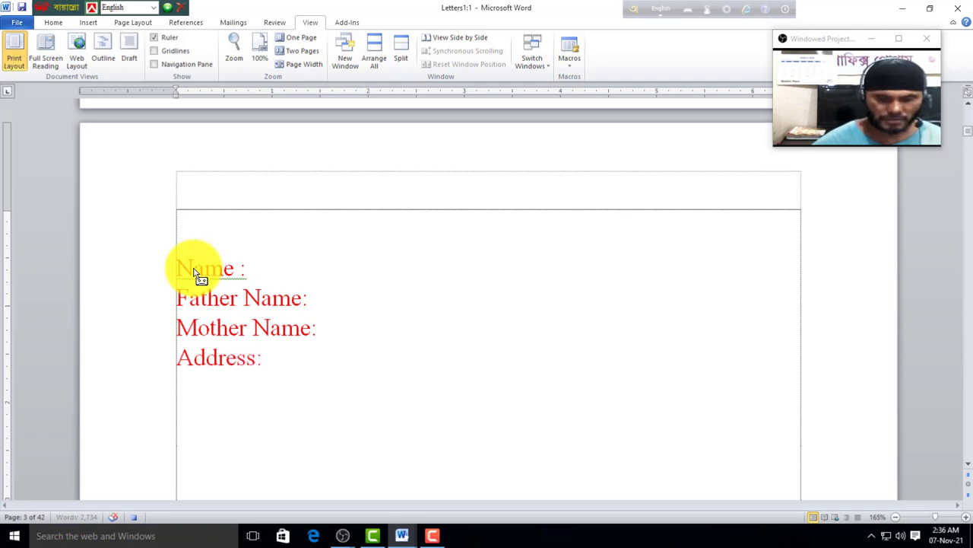
type("Date ")
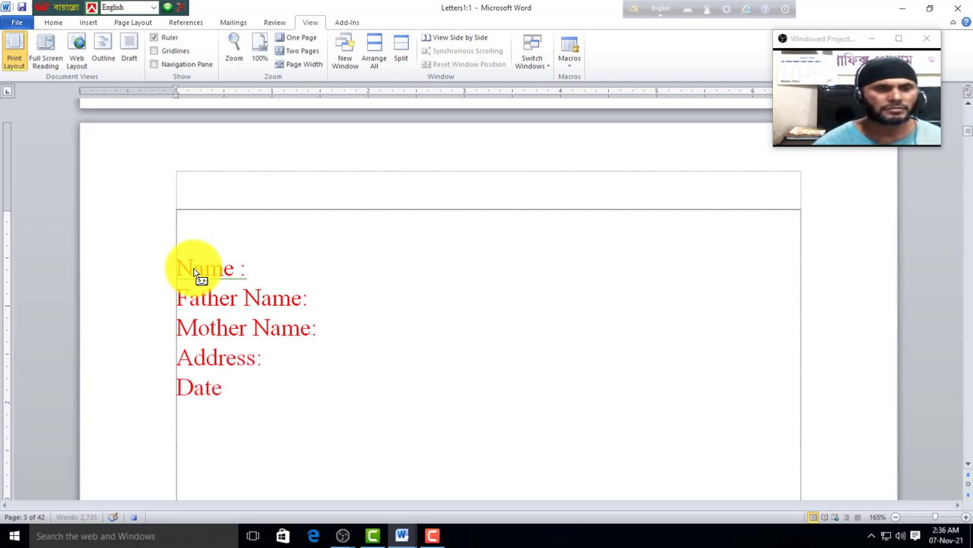
type("of ")
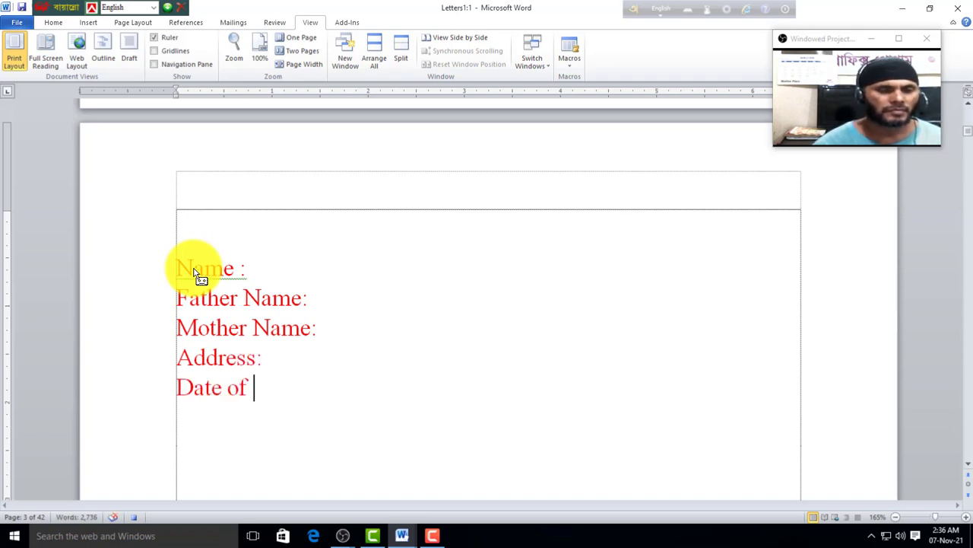
type("Birth:")
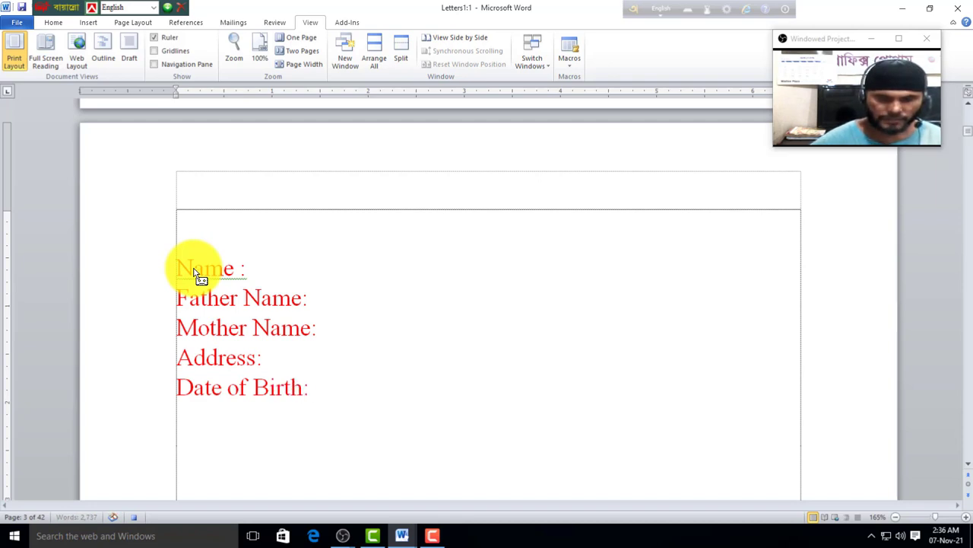
key("Return")
type("Mob")
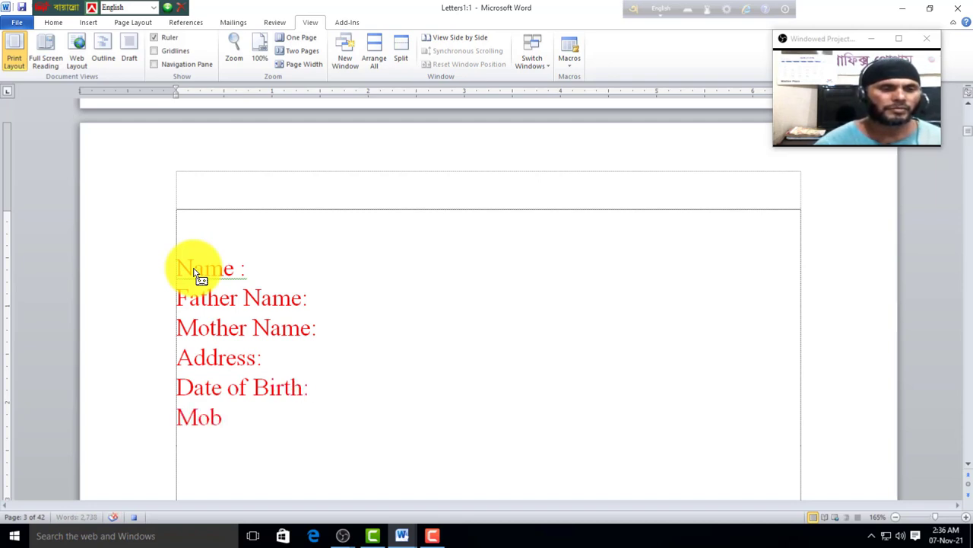
type("ile No:")
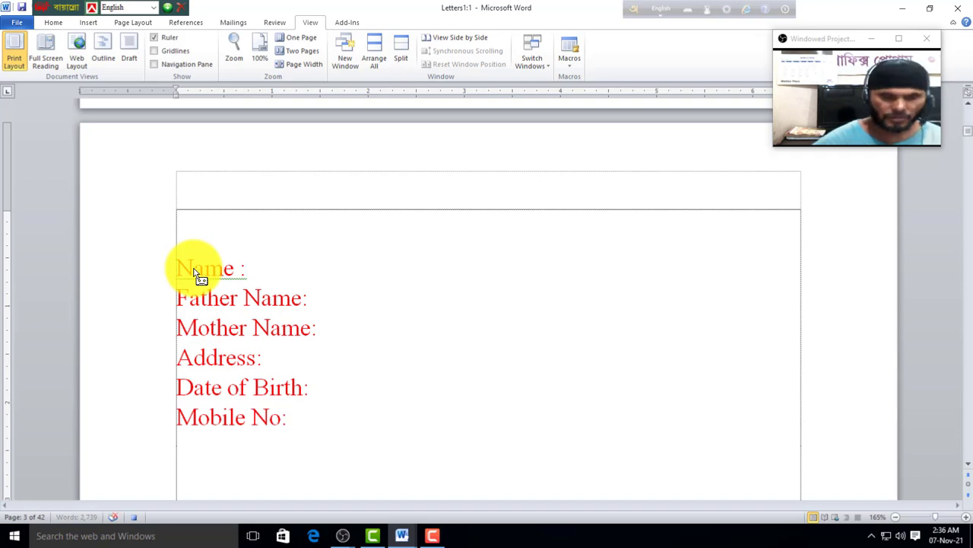
left_click(566, 67)
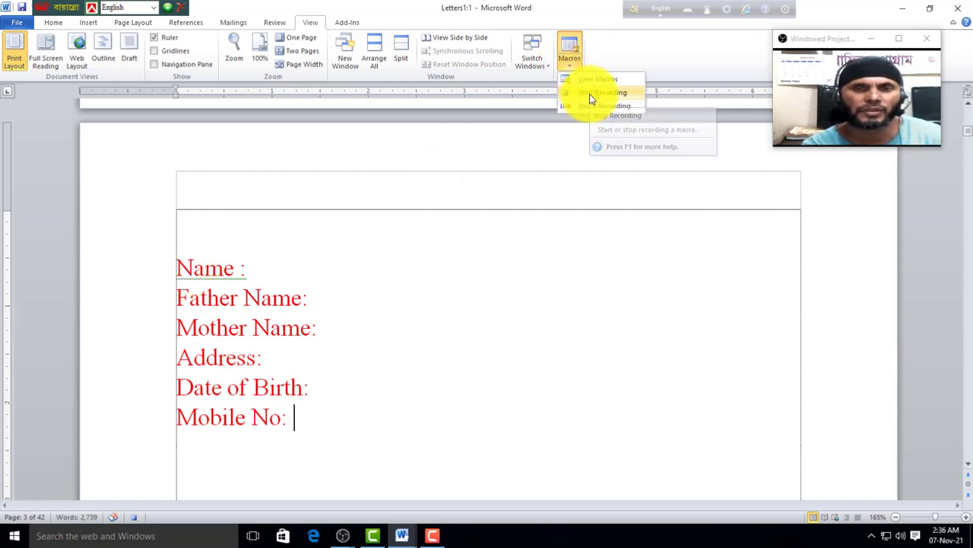
Step: Stop the macro recording, close Letters1 without saving, and exit Word
left_click(589, 94)
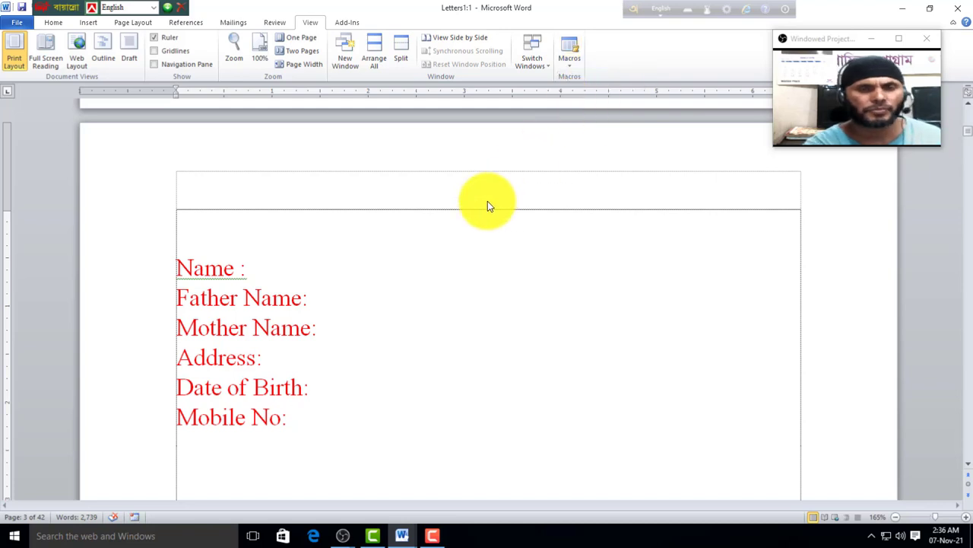
left_click(17, 22)
left_click(34, 110)
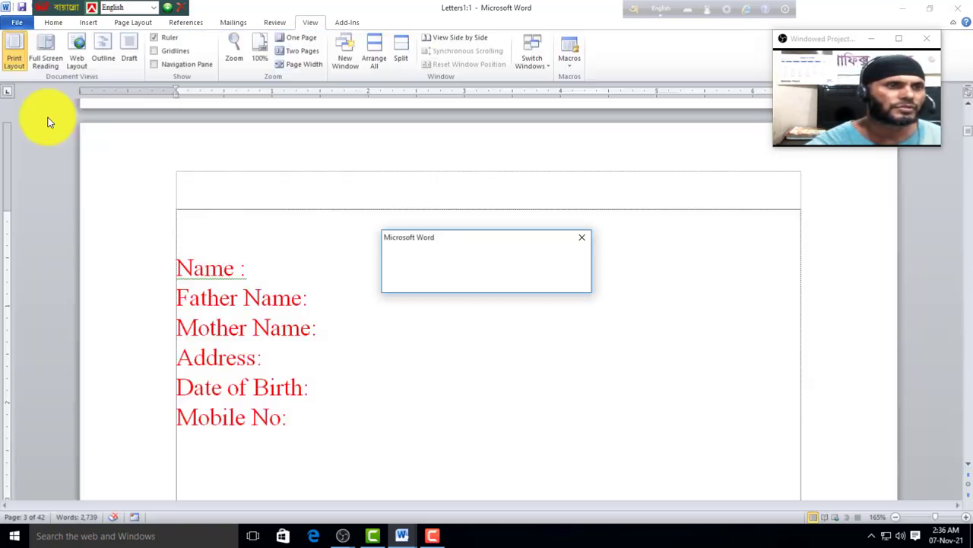
left_click(487, 281)
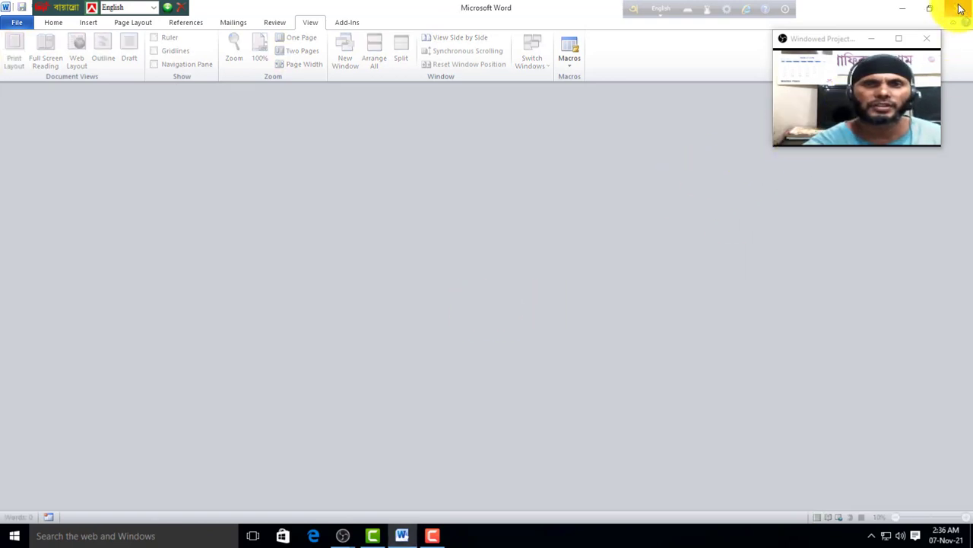
key("alt+F4")
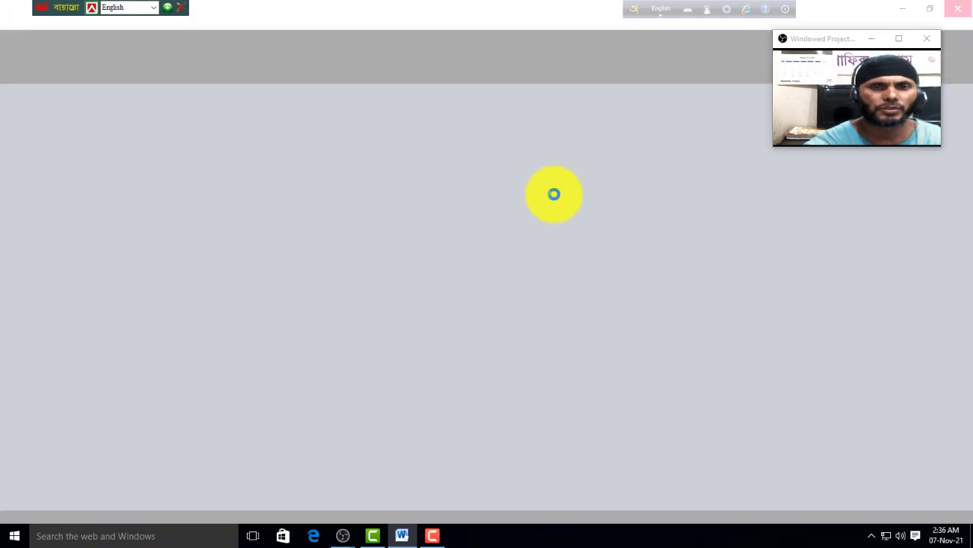
right_click(304, 249)
Step: Launch Word 2010 and replay the macro to insert the six form labels into Document1
left_click(331, 287)
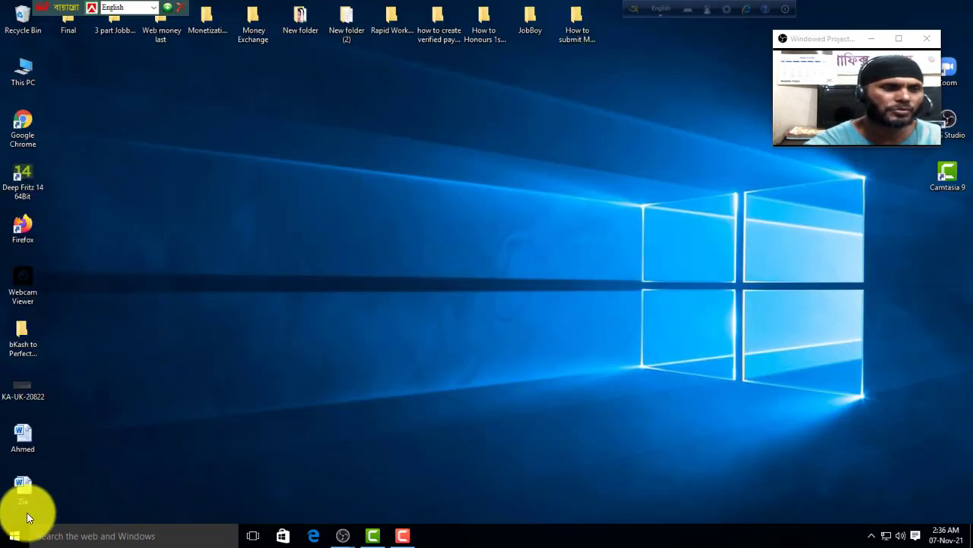
left_click(13, 536)
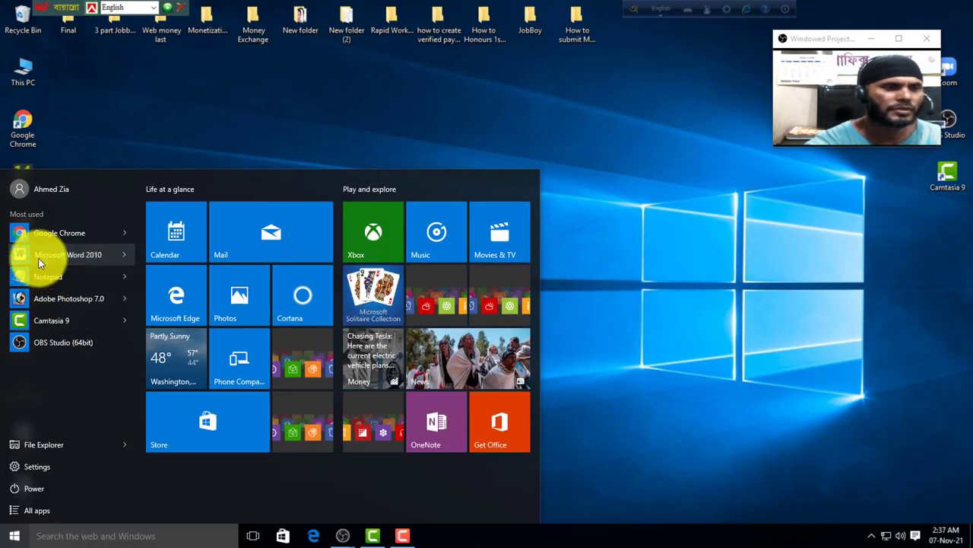
left_click(35, 259)
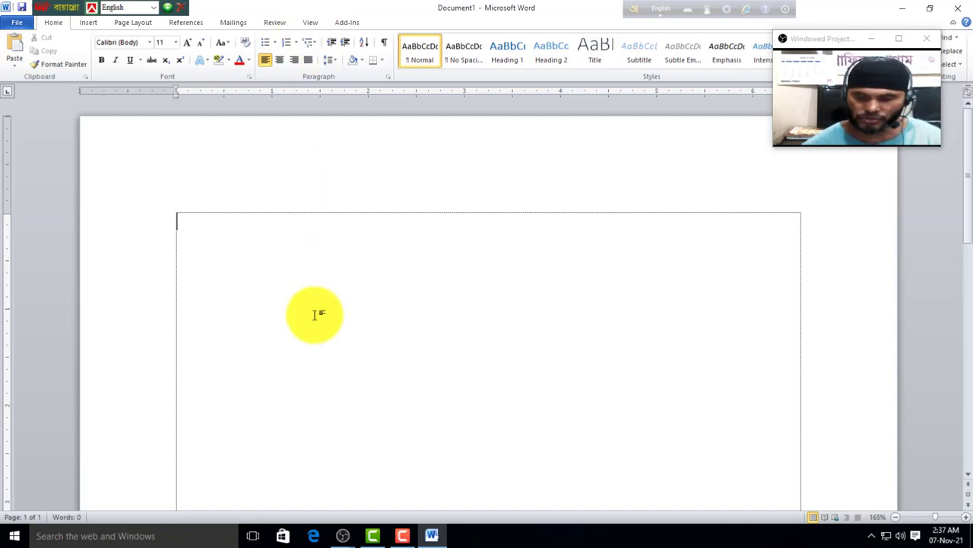
type("Name : Father Name: Mother Name: Address: Date of Birth: Mobile No:")
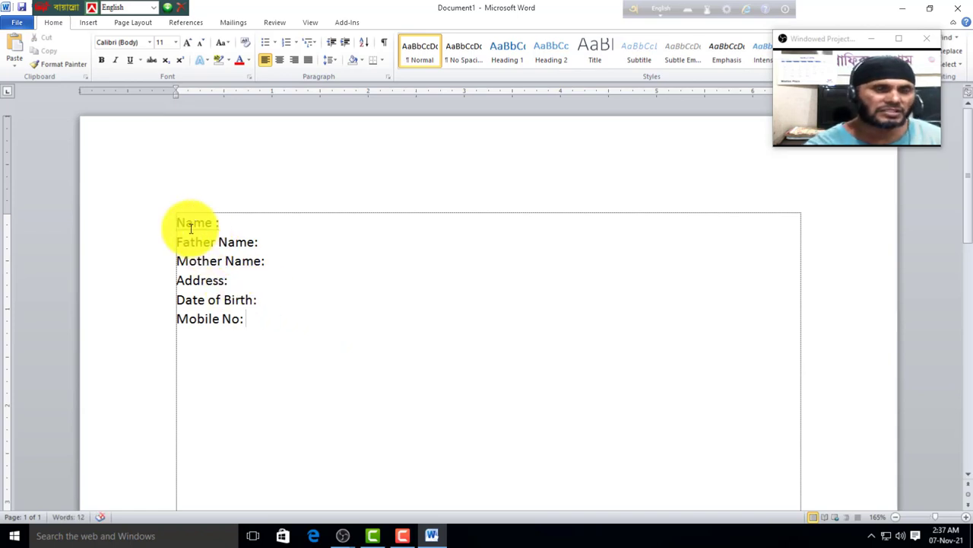